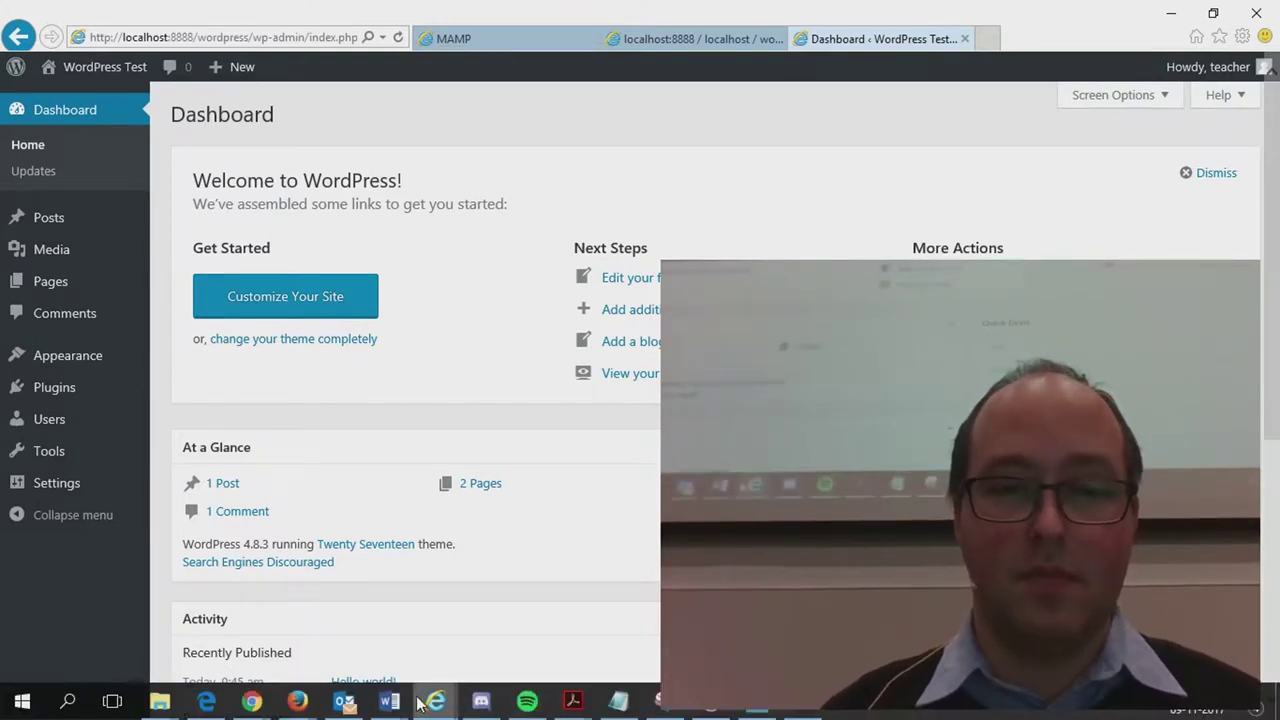
Step: Switch to the iul.dk site in Chrome and read the post "EAL efterår 2017 WordPress introduktions kursus 1" down to its first lesson video
mouse_move(422, 703)
mouse_move(297, 701)
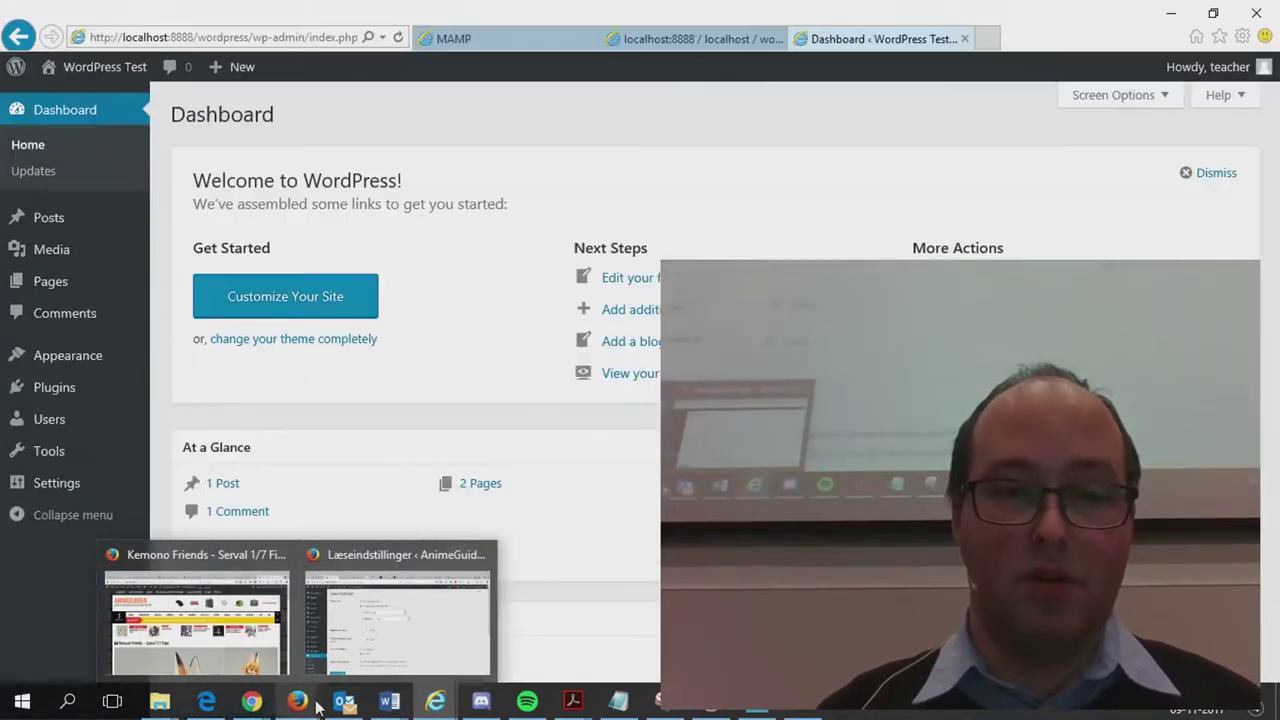
mouse_move(245, 690)
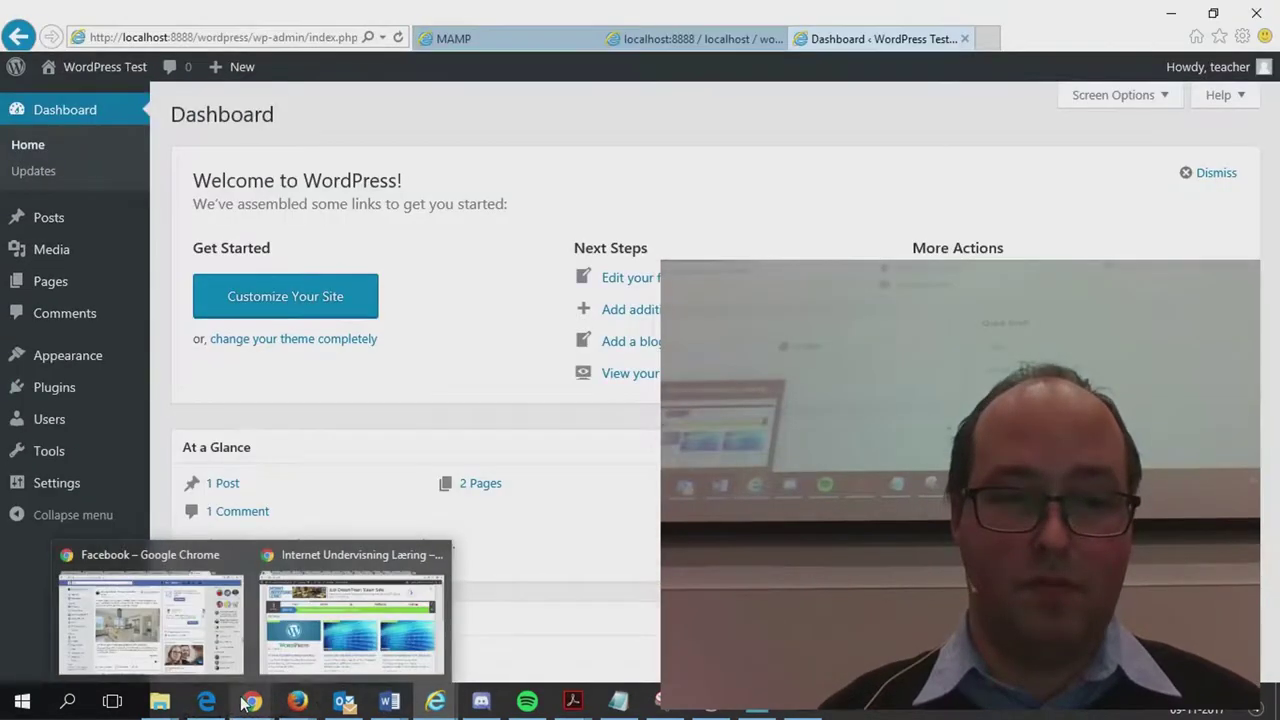
click(314, 642)
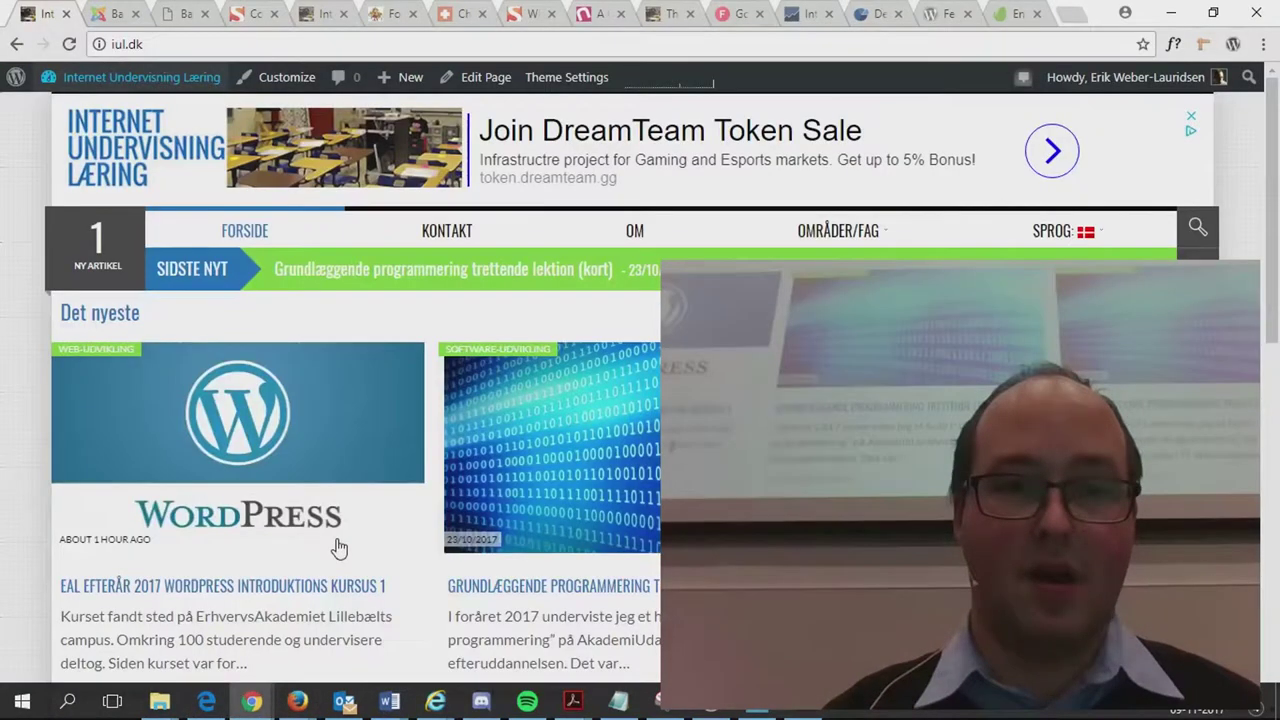
click(338, 447)
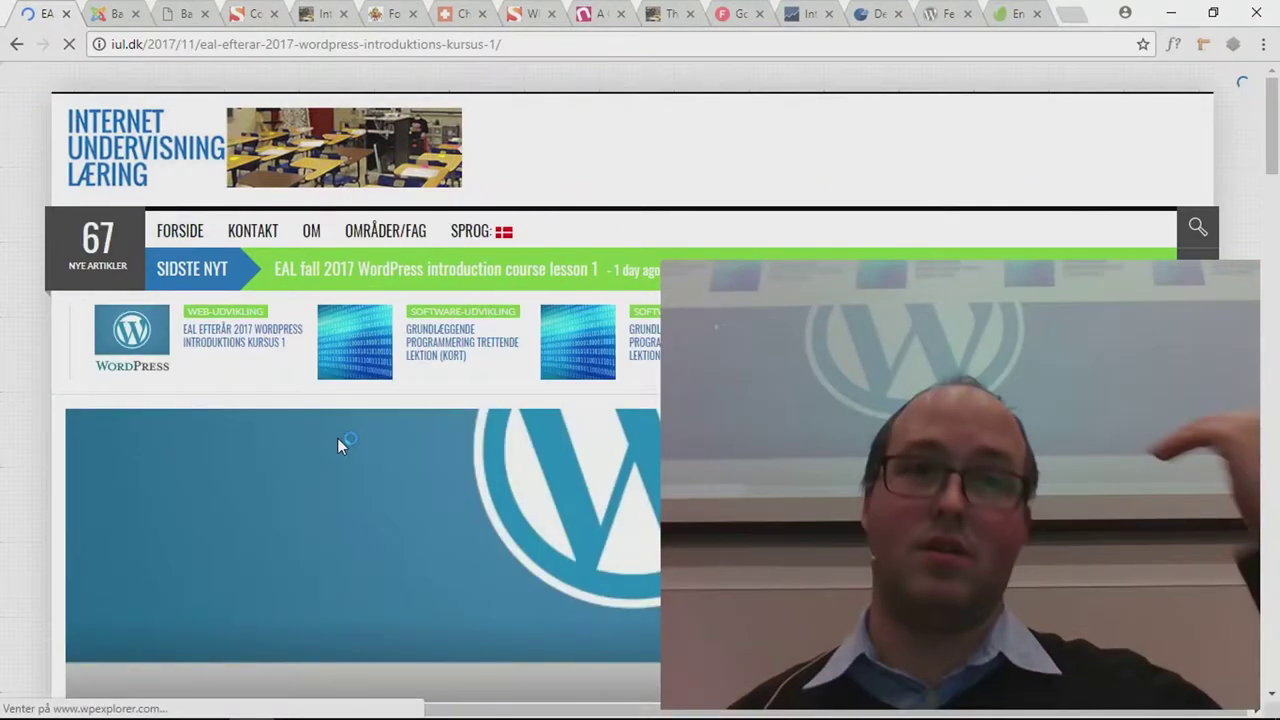
scroll(337, 438, down, 5)
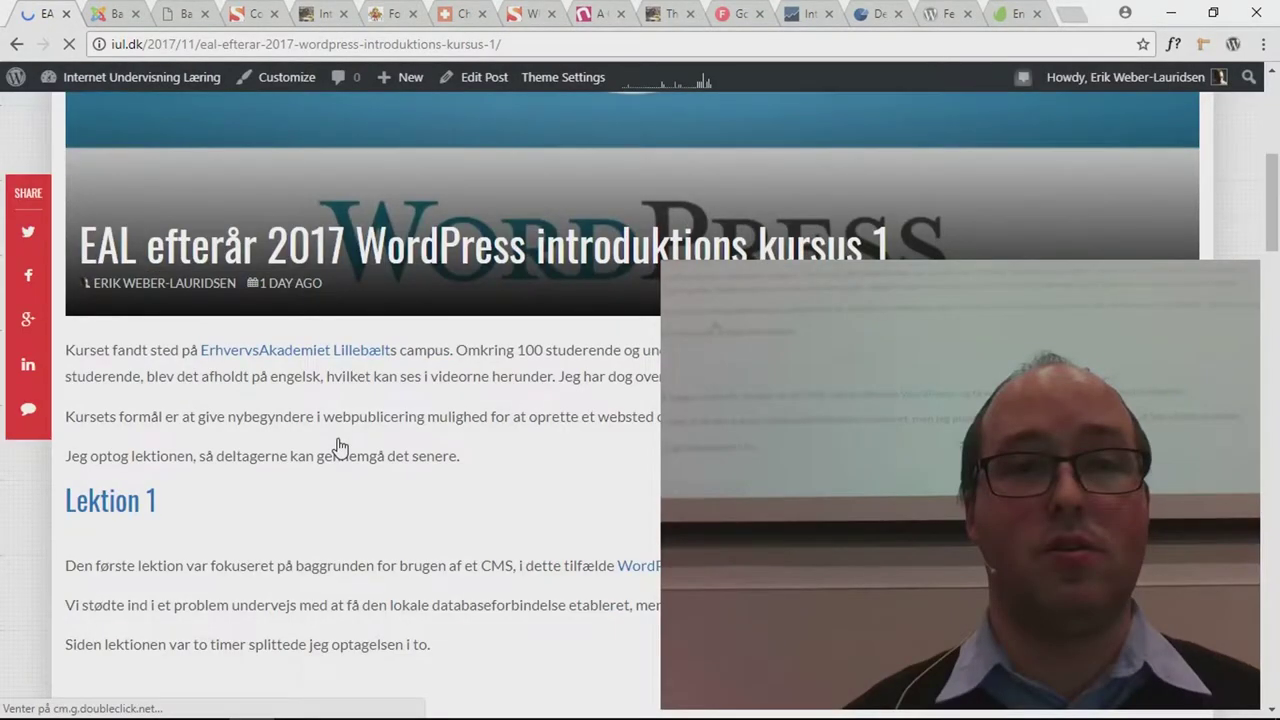
scroll(339, 447, down, 1)
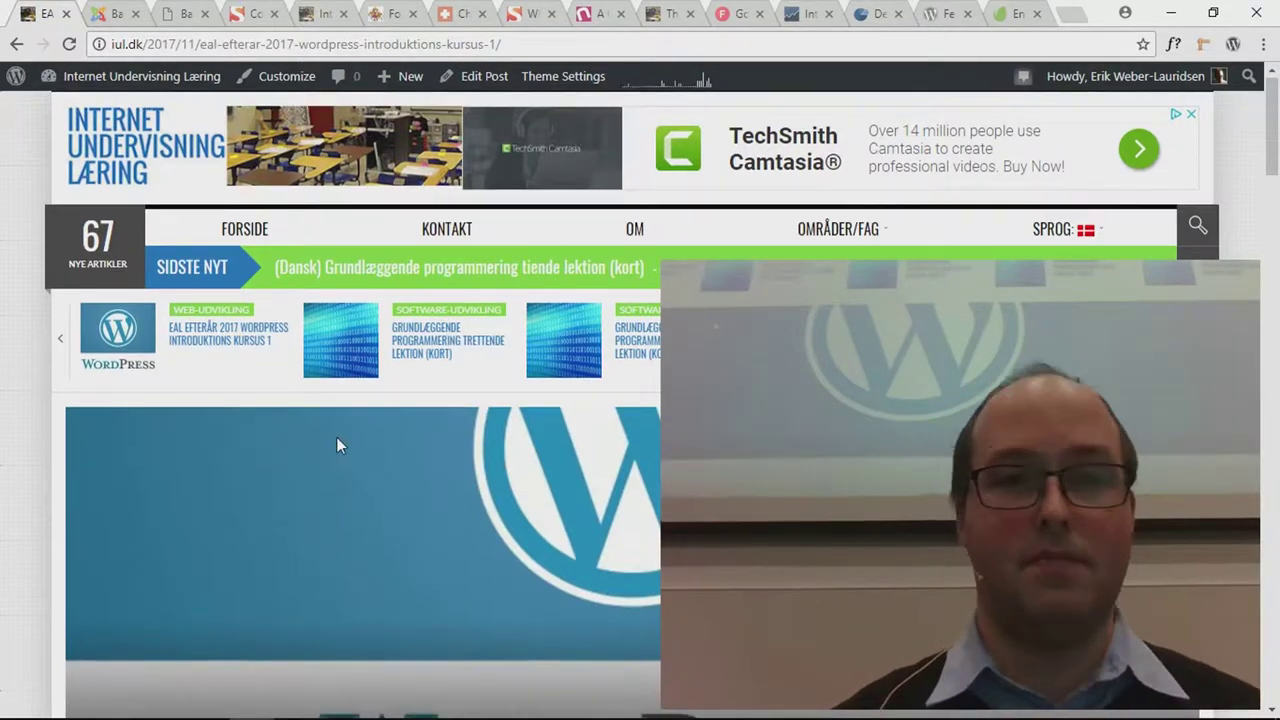
scroll(337, 440, down, 7)
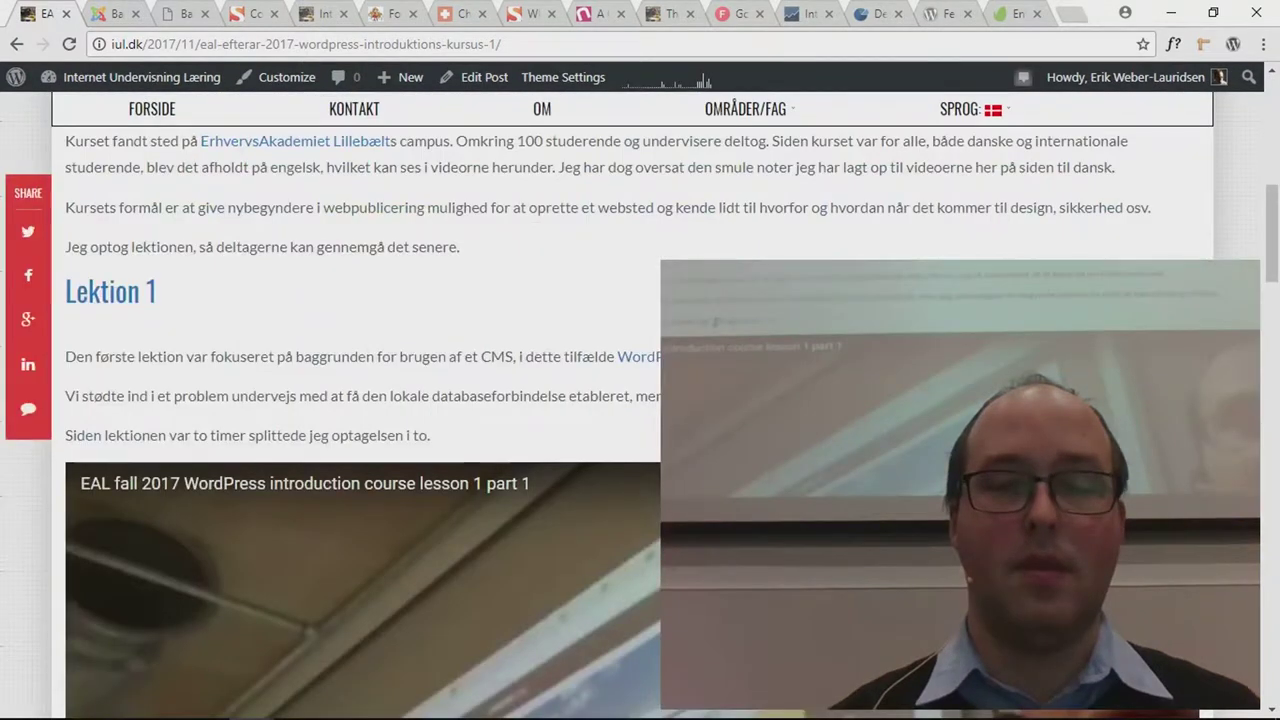
Step: Switch back to the local WordPress dashboard in Internet Explorer and dismiss the welcome panel
key(alt+Tab)
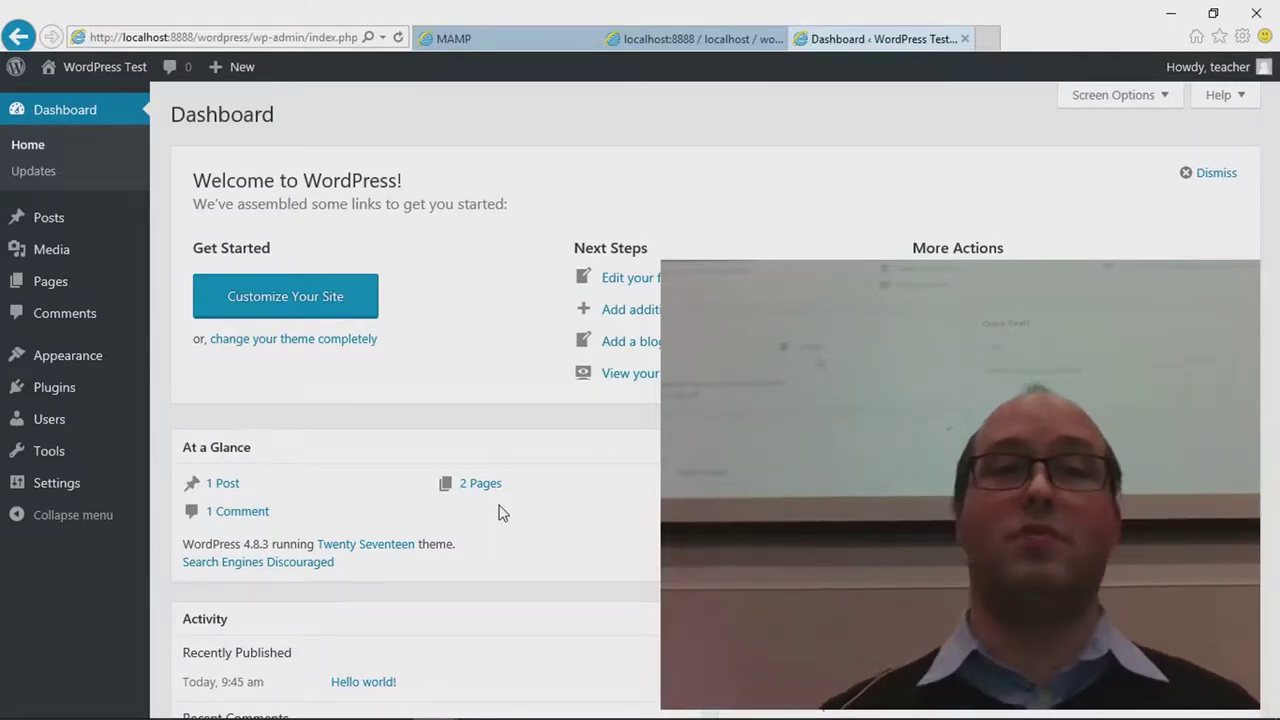
click(1195, 173)
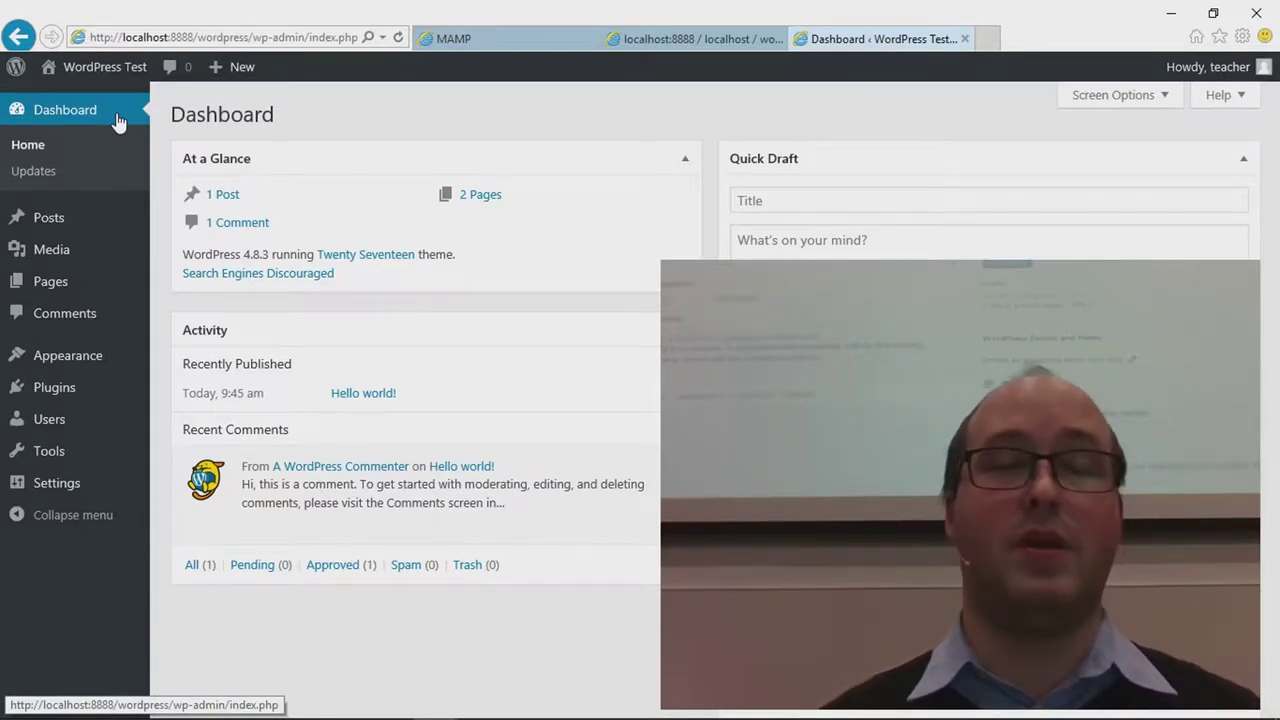
mouse_move(75, 229)
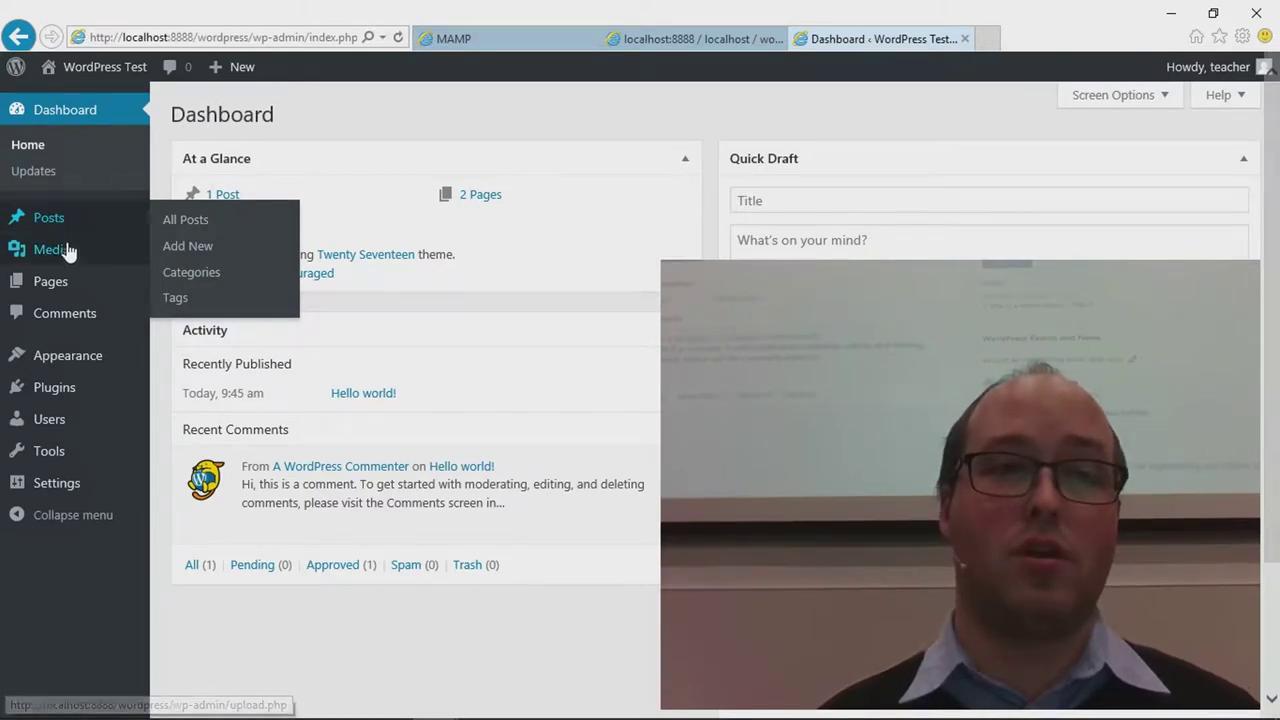
mouse_move(67, 252)
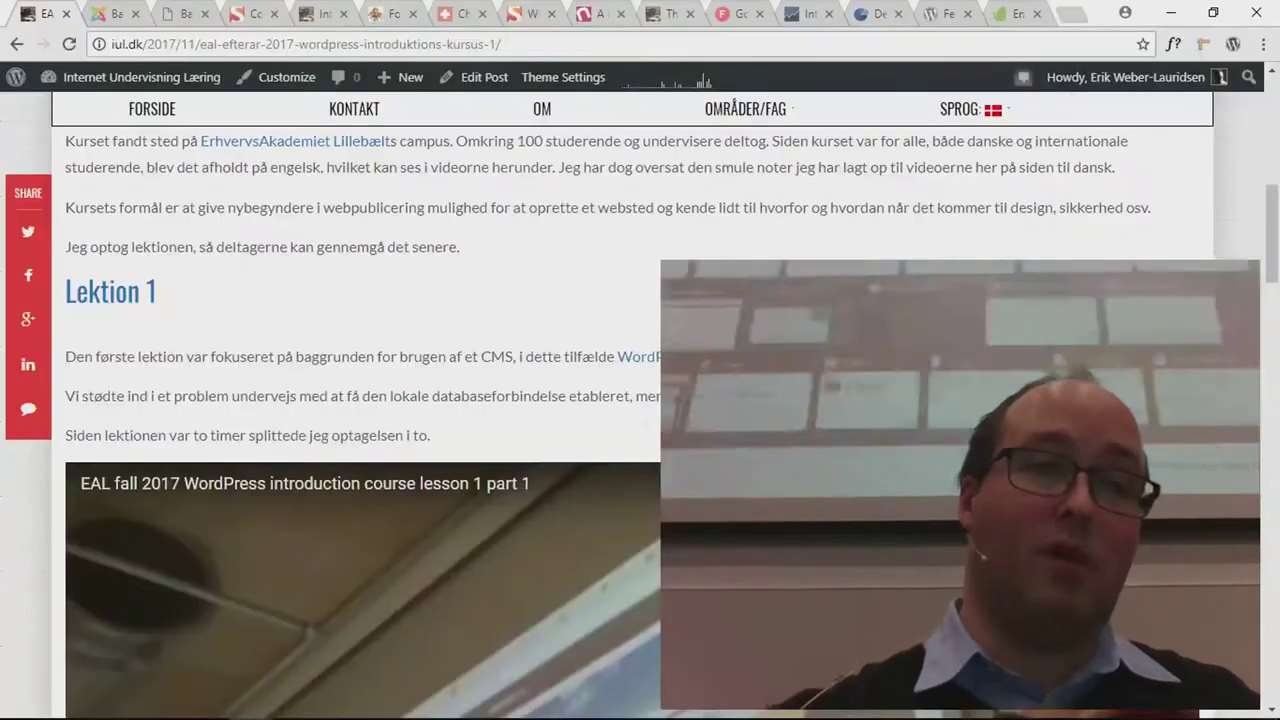
Step: Leave the course post on iul.dk in Chrome and look over the posts on the site's front page
scroll(150, 350, up, 10)
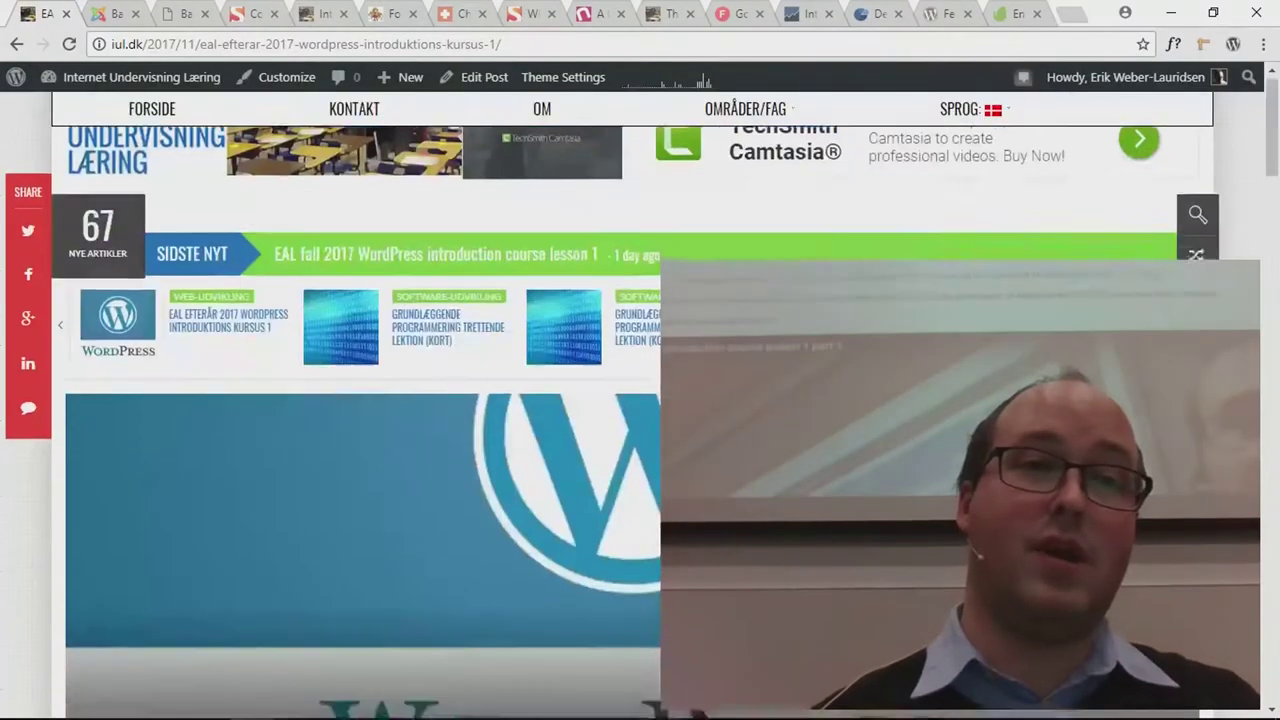
click(20, 46)
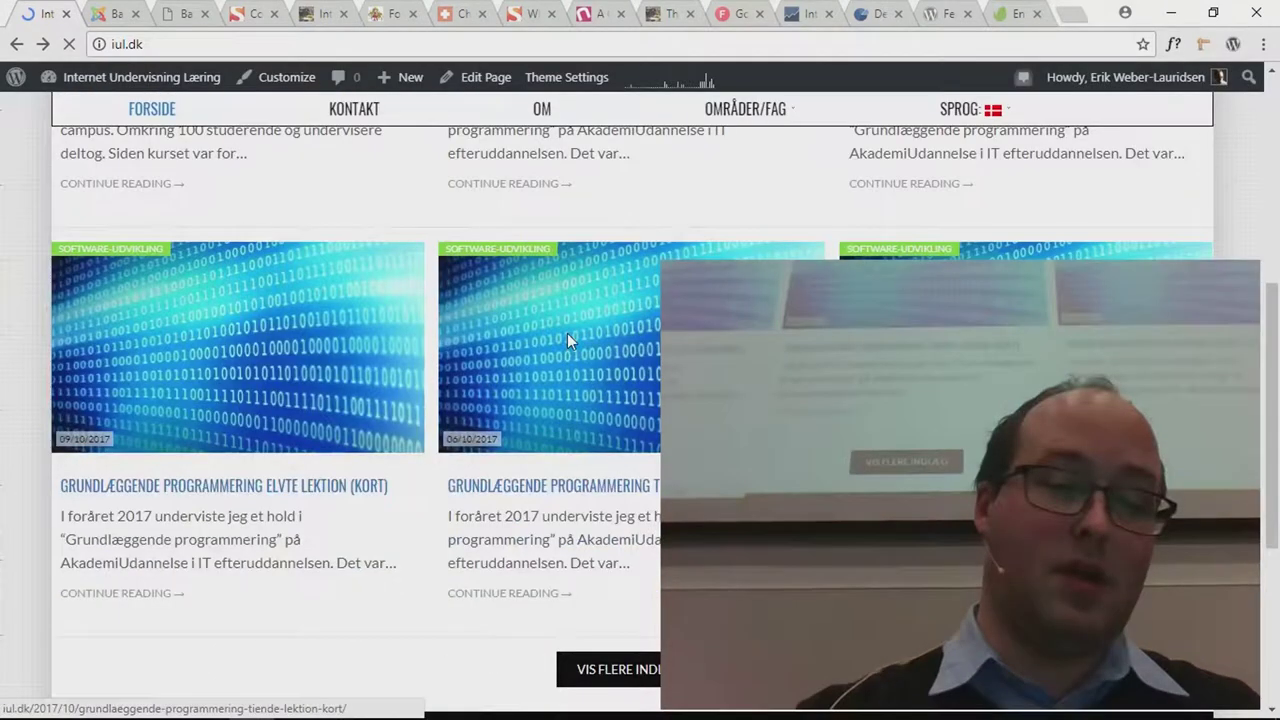
Step: Return to the local WordPress admin in Internet Explorer and view the media library and the list of all pages
key(alt+Tab)
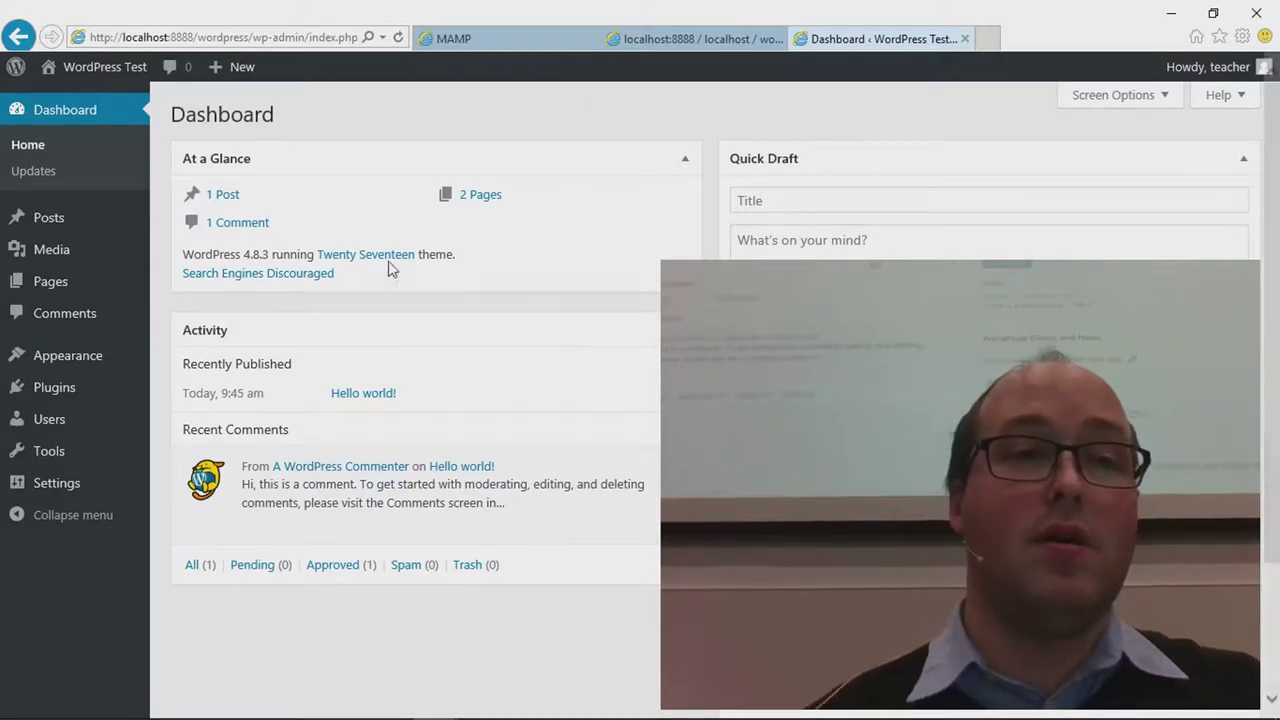
click(65, 255)
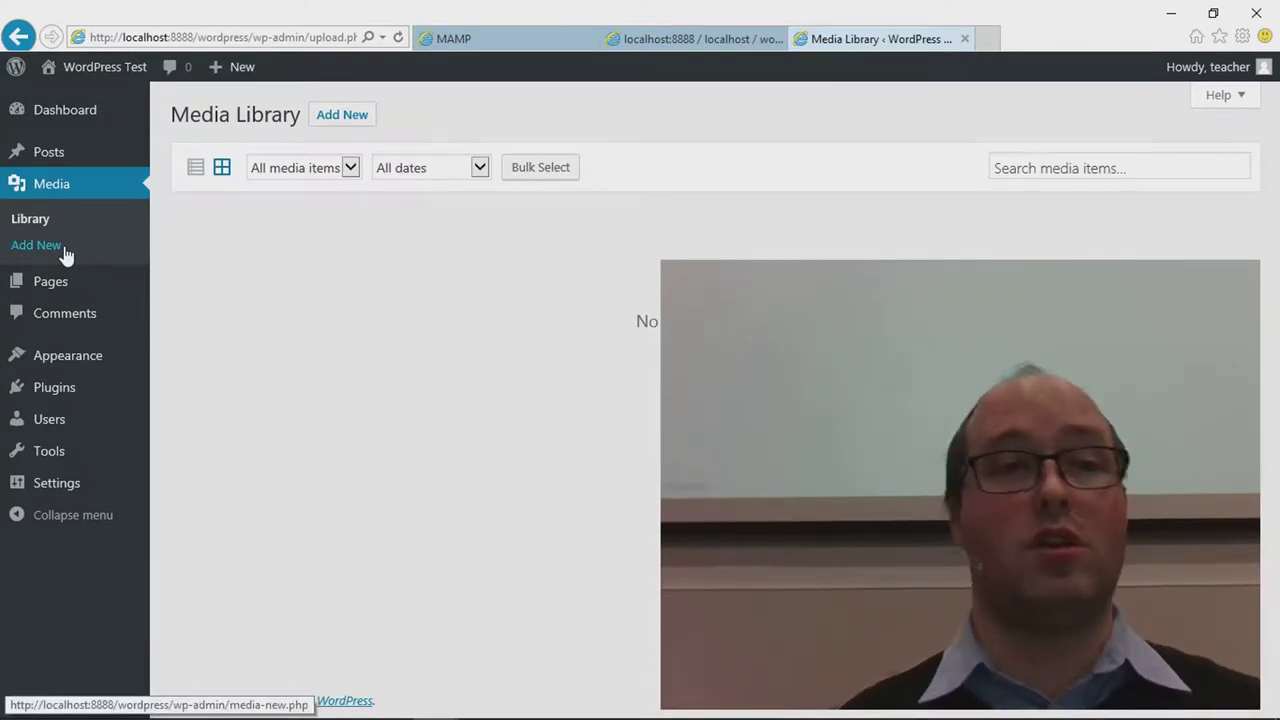
click(67, 282)
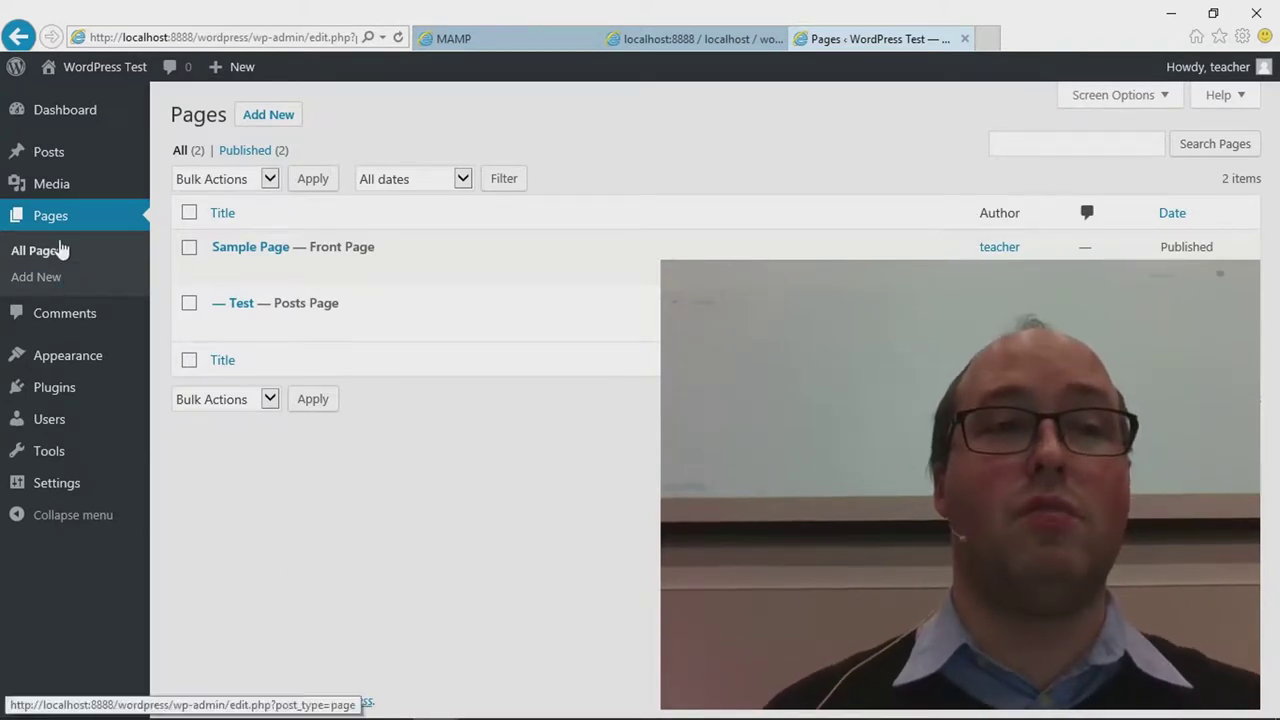
mouse_move(77, 149)
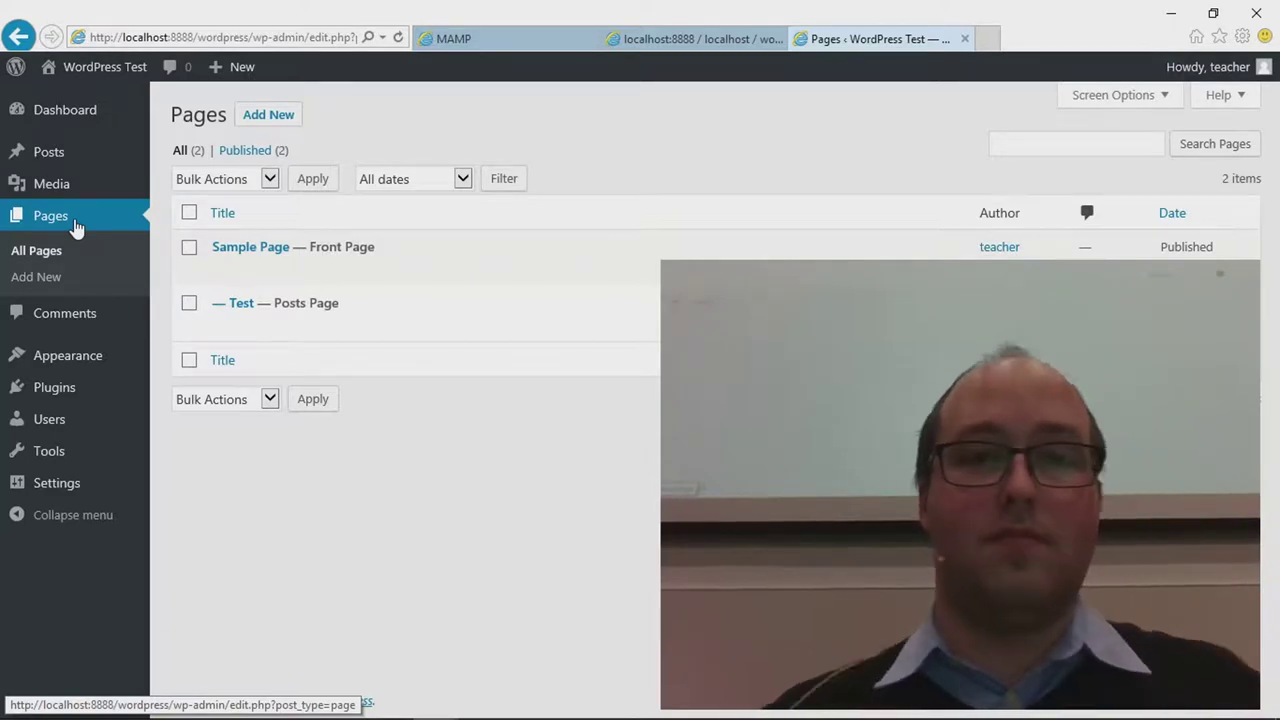
key(XF86AudioPlay)
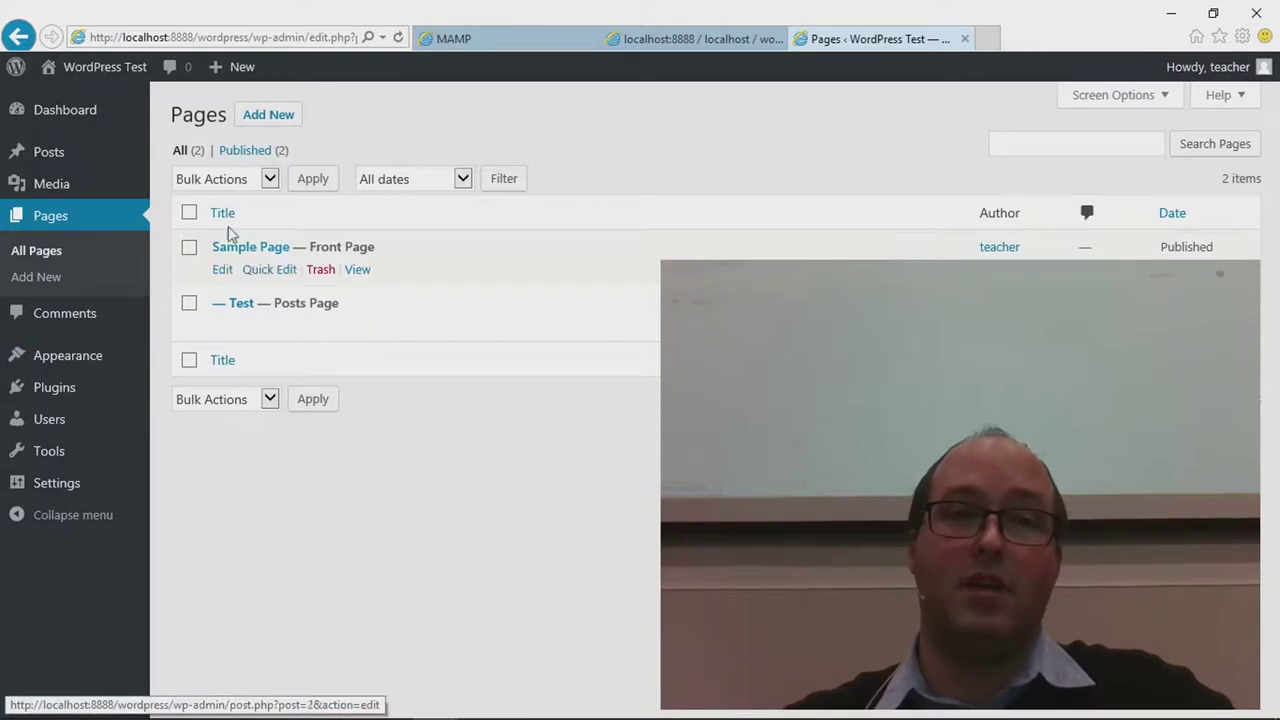
Step: Open the Sample Page in the page editor to view its content, and look at the site's comment list
click(224, 271)
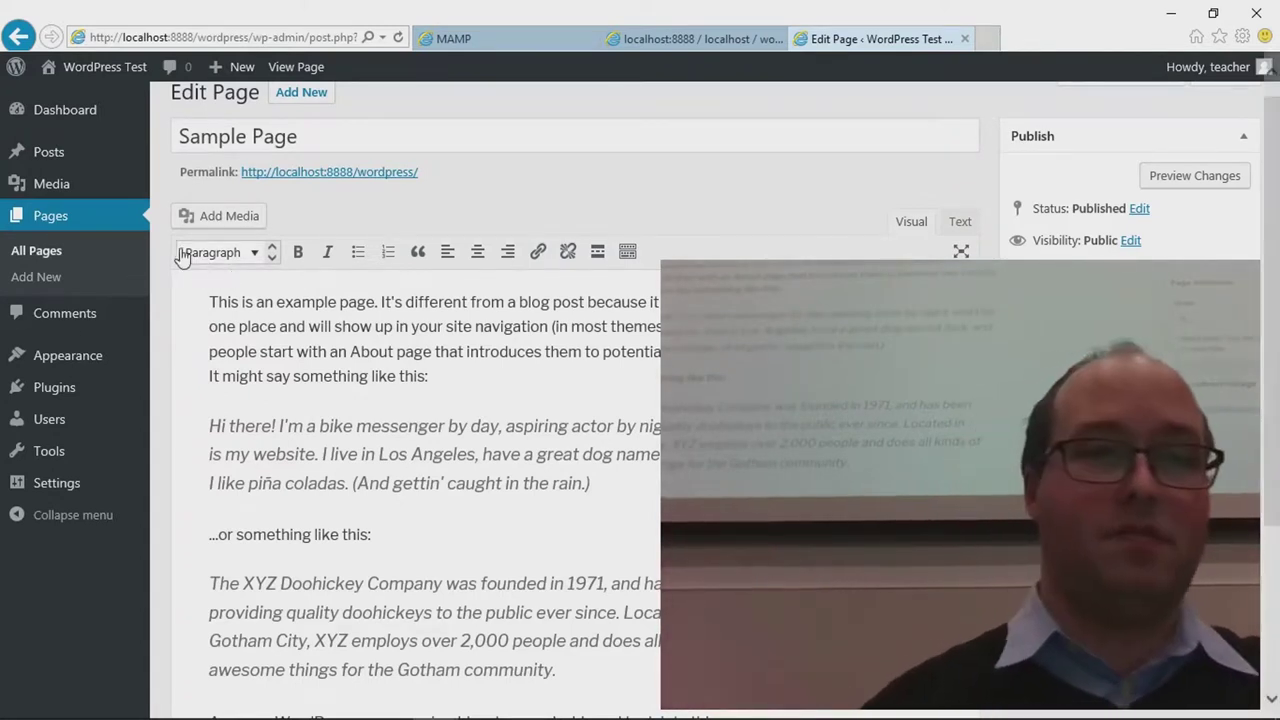
click(80, 312)
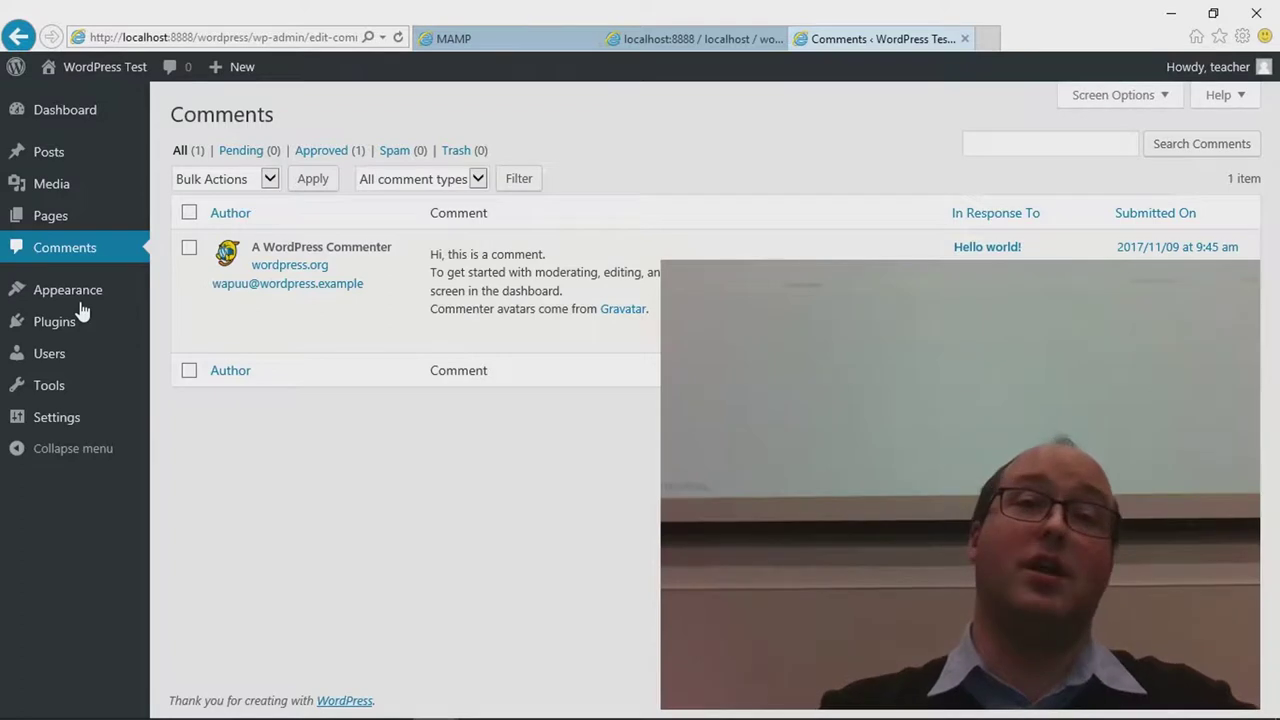
Step: View the installed themes and browse the Featured and Popular themes available to add
click(80, 301)
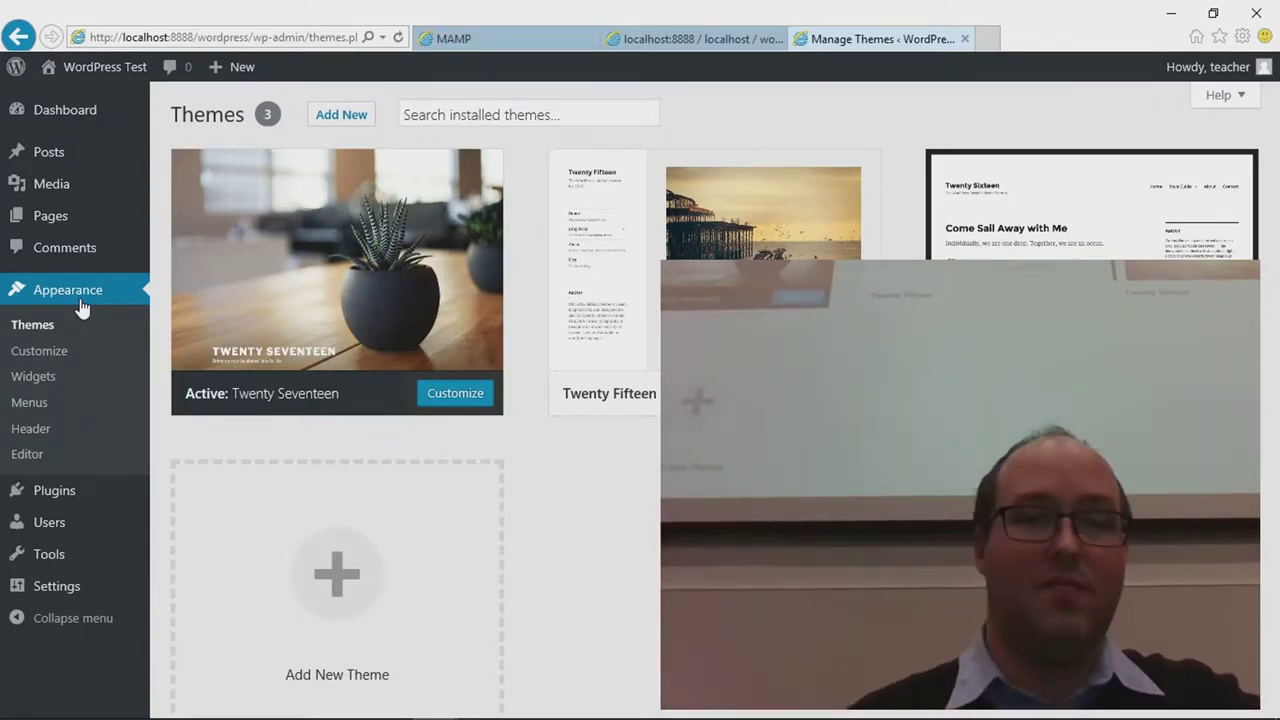
click(278, 531)
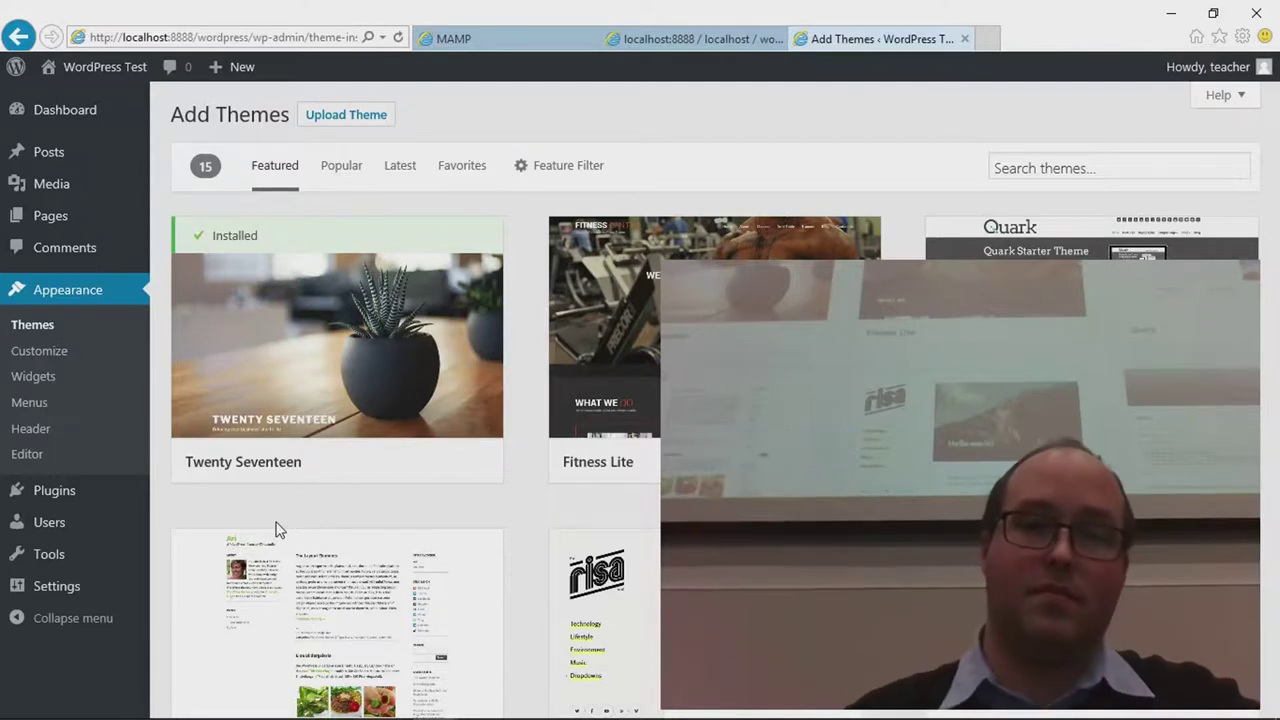
scroll(316, 571, down, 10)
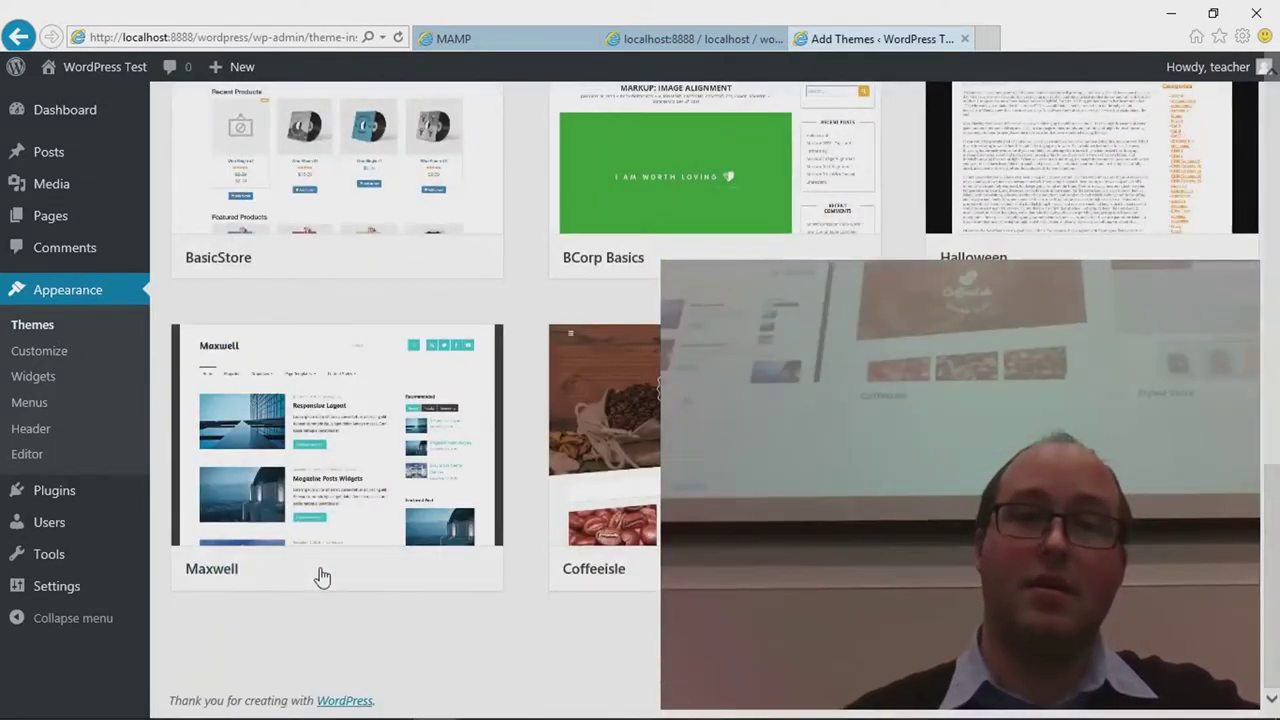
scroll(318, 575, up, 10)
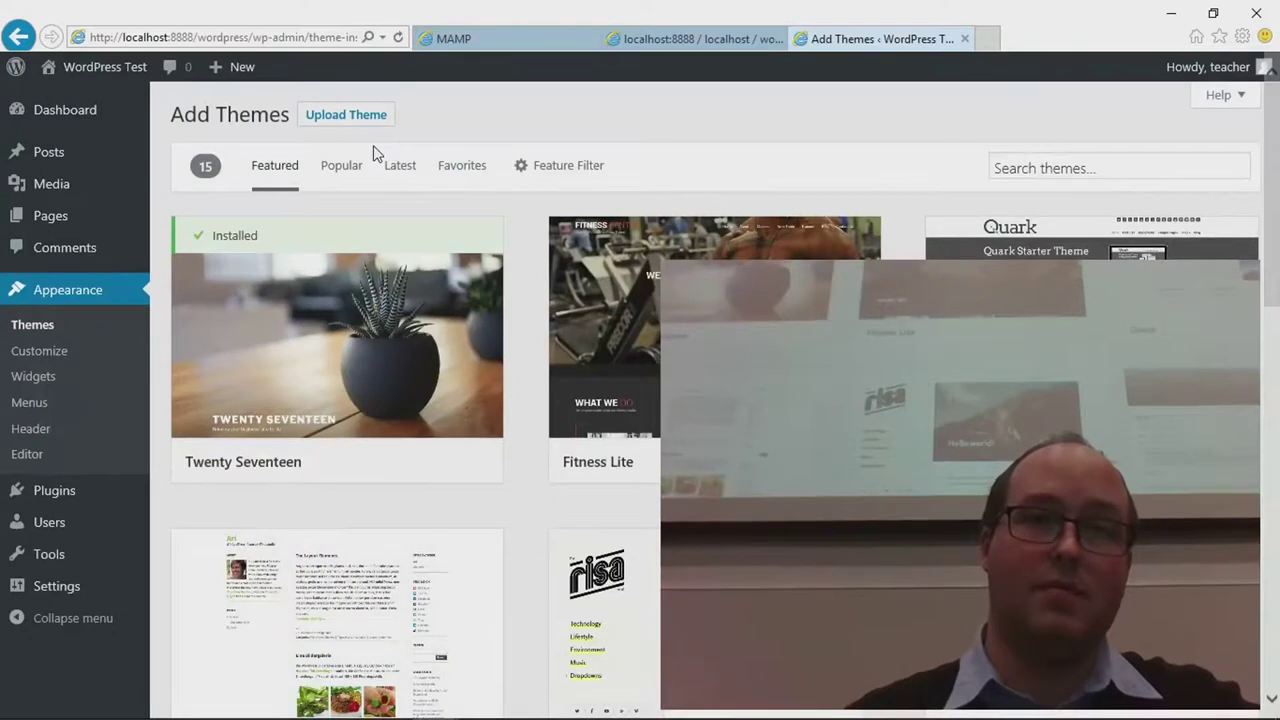
click(355, 166)
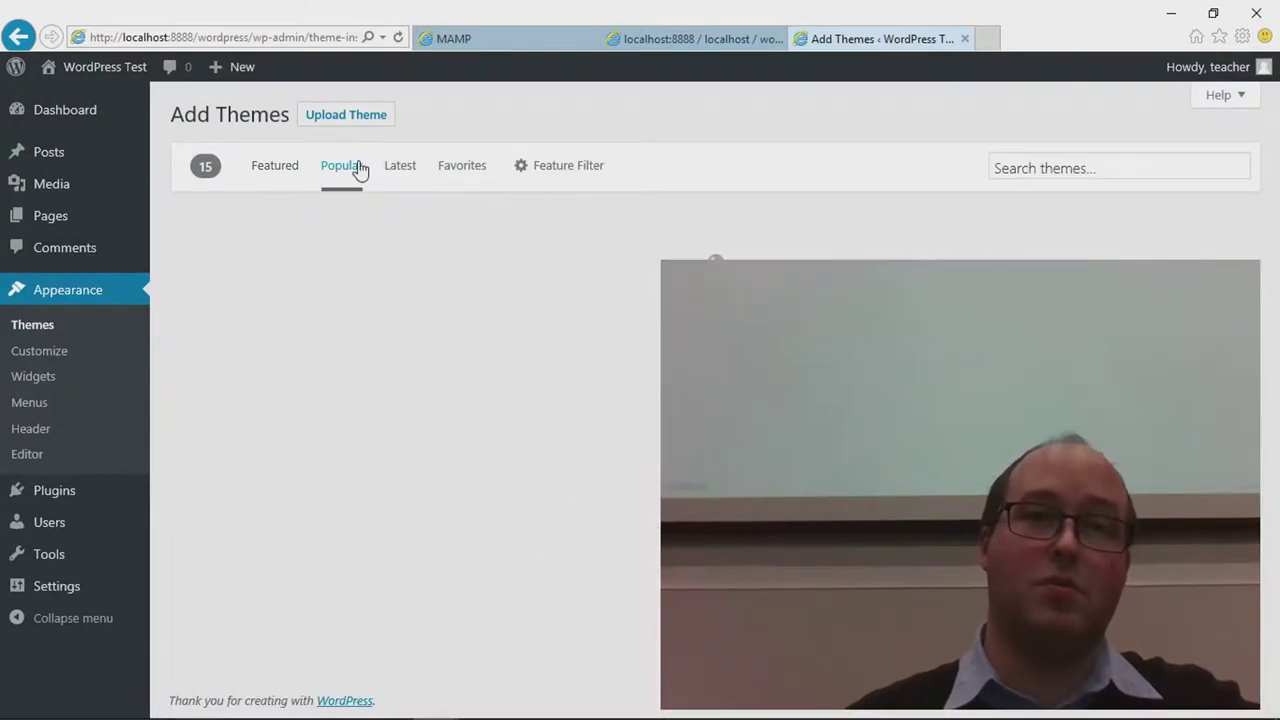
Step: Go back to the installed themes and view the list of installed plugins
click(68, 324)
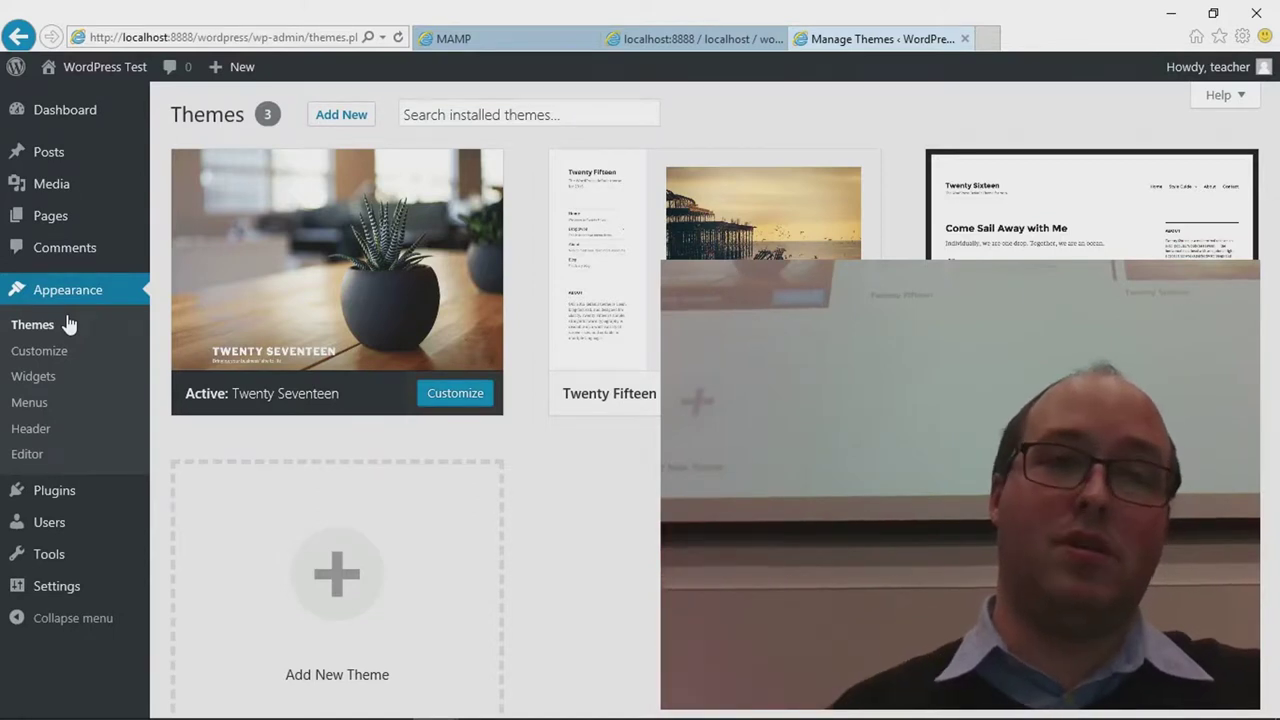
scroll(88, 345, down, 1)
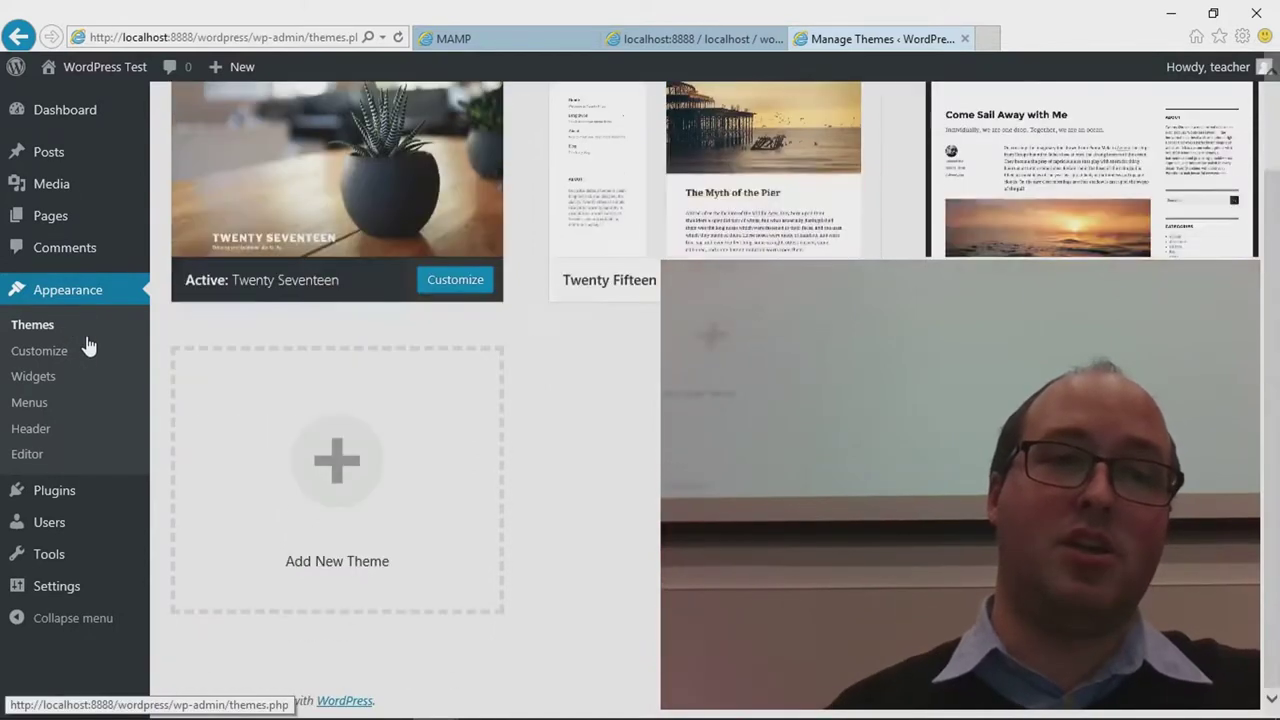
click(78, 492)
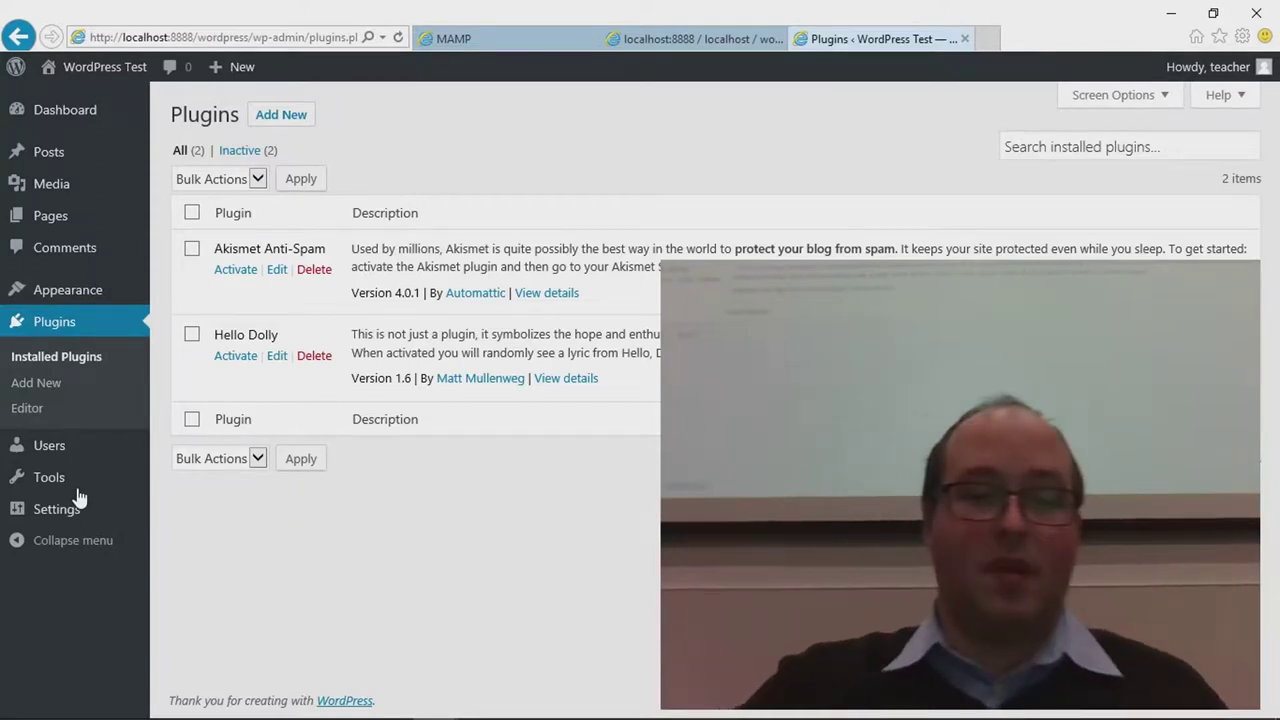
Step: Switch to the iul.dk front page in Chrome and change its display language to English
key(alt+Tab)
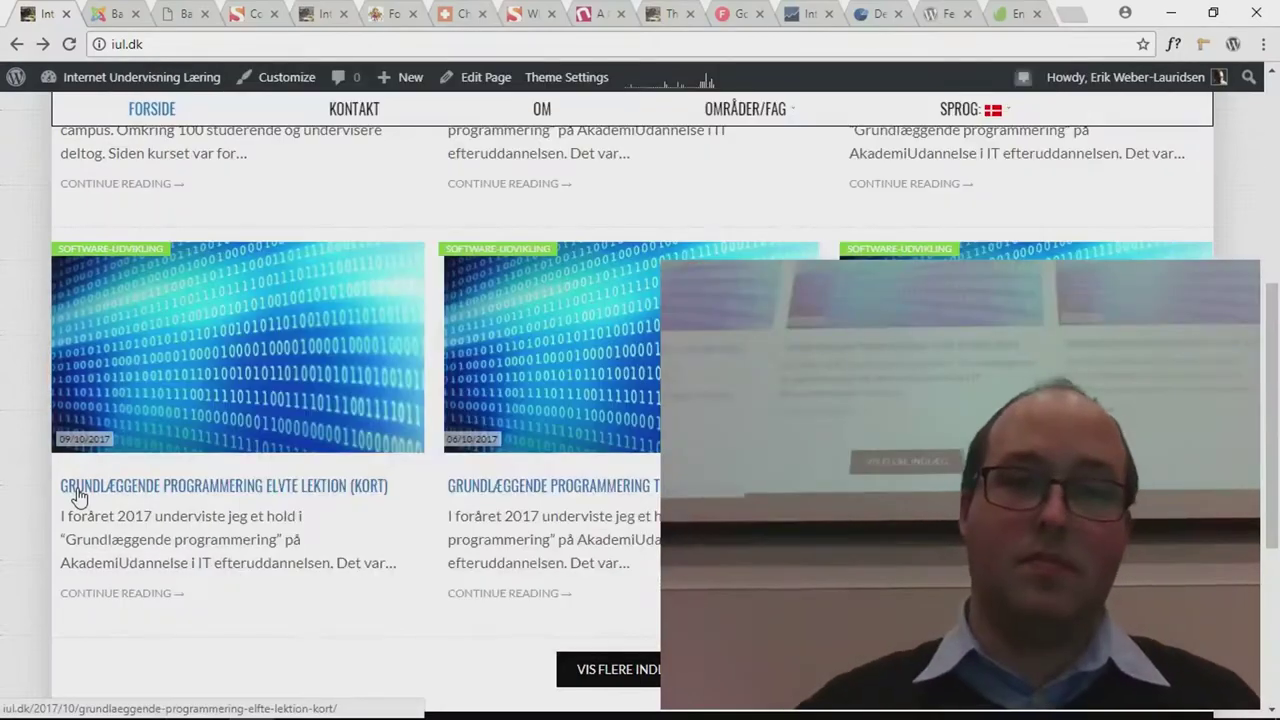
scroll(80, 497, up, 5)
scroll(120, 420, down, 1)
scroll(266, 308, up, 1)
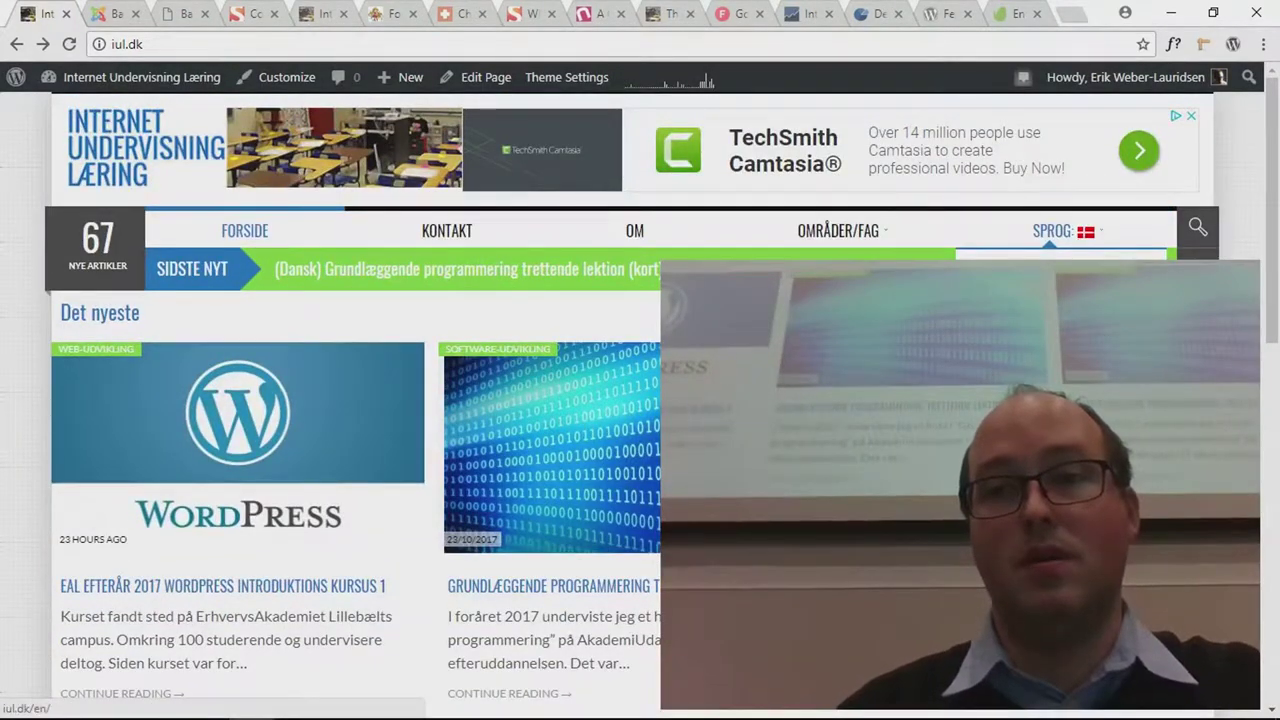
click(1079, 241)
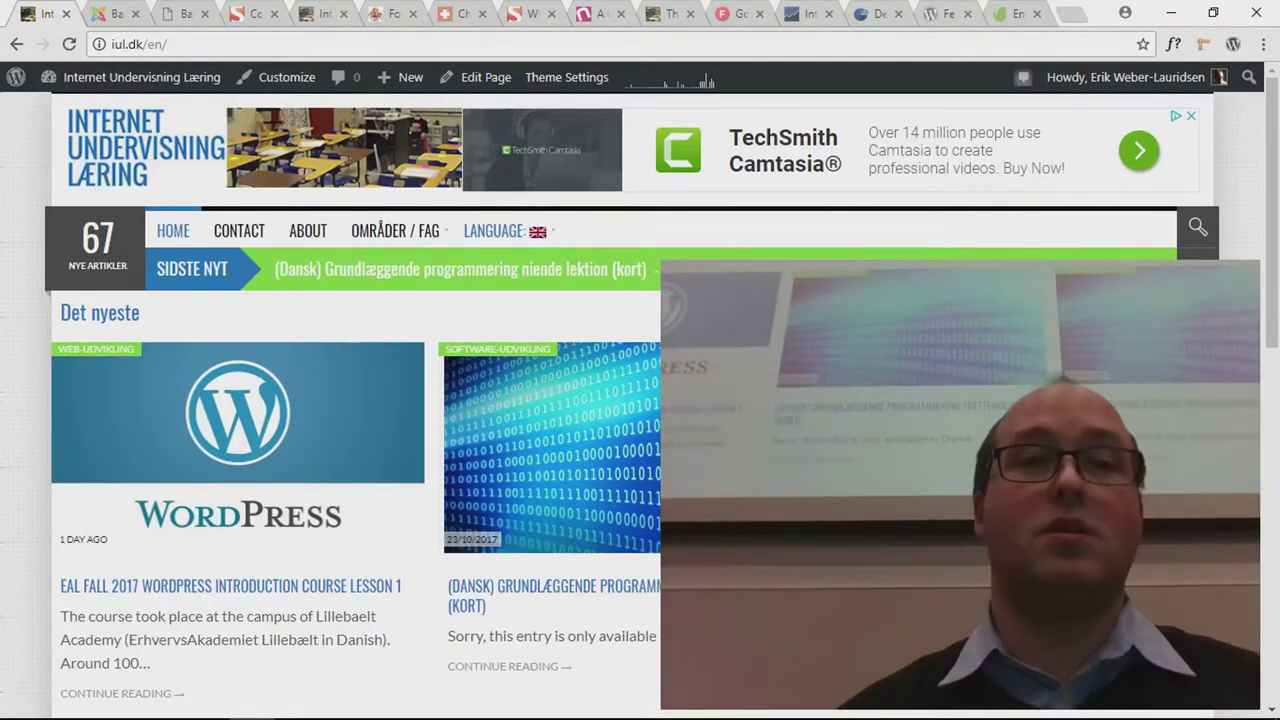
Step: Examine the untranslated Danish posts and the footer area on the English version of the iul.dk front page
scroll(640, 400, down, 15)
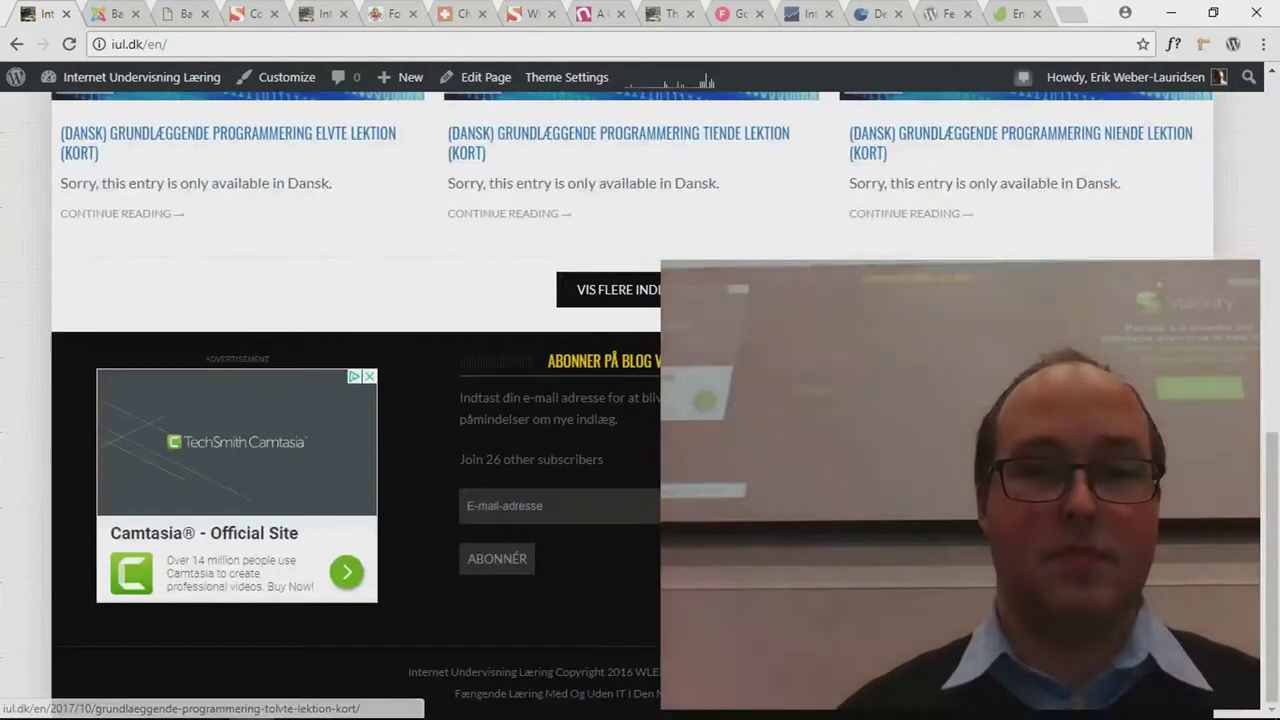
scroll(640, 400, up, 2)
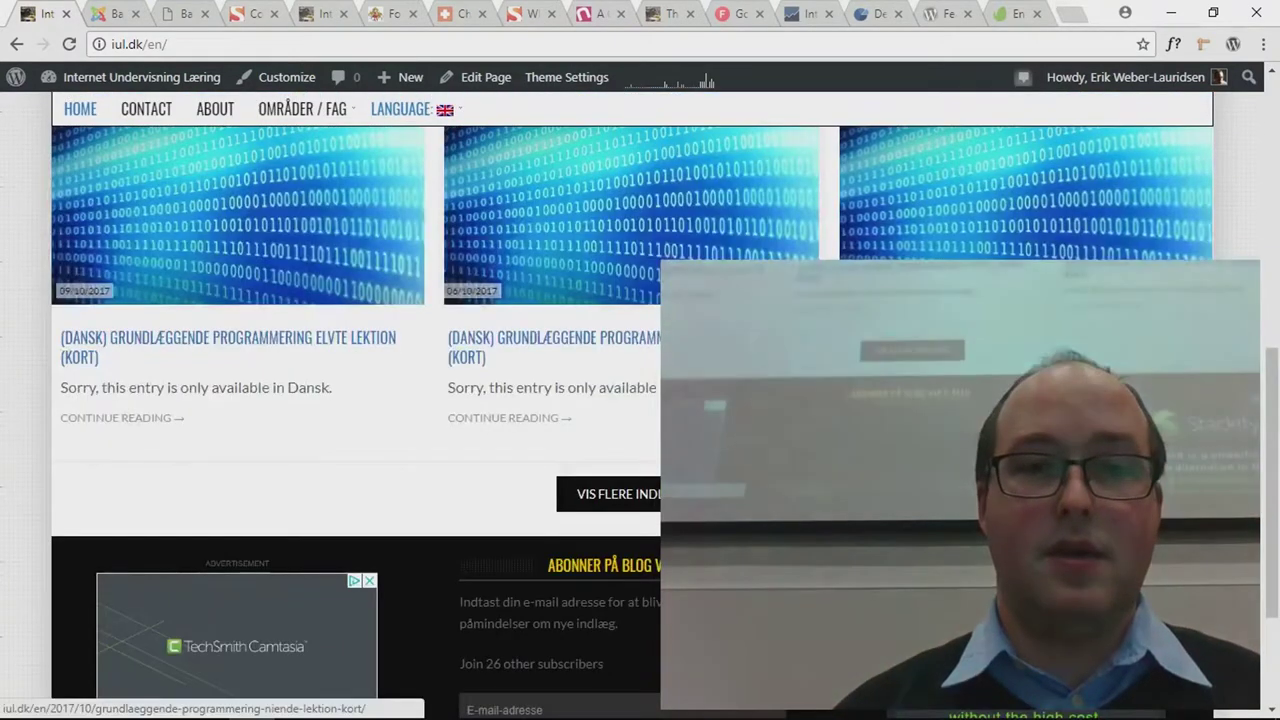
scroll(640, 400, down, 2)
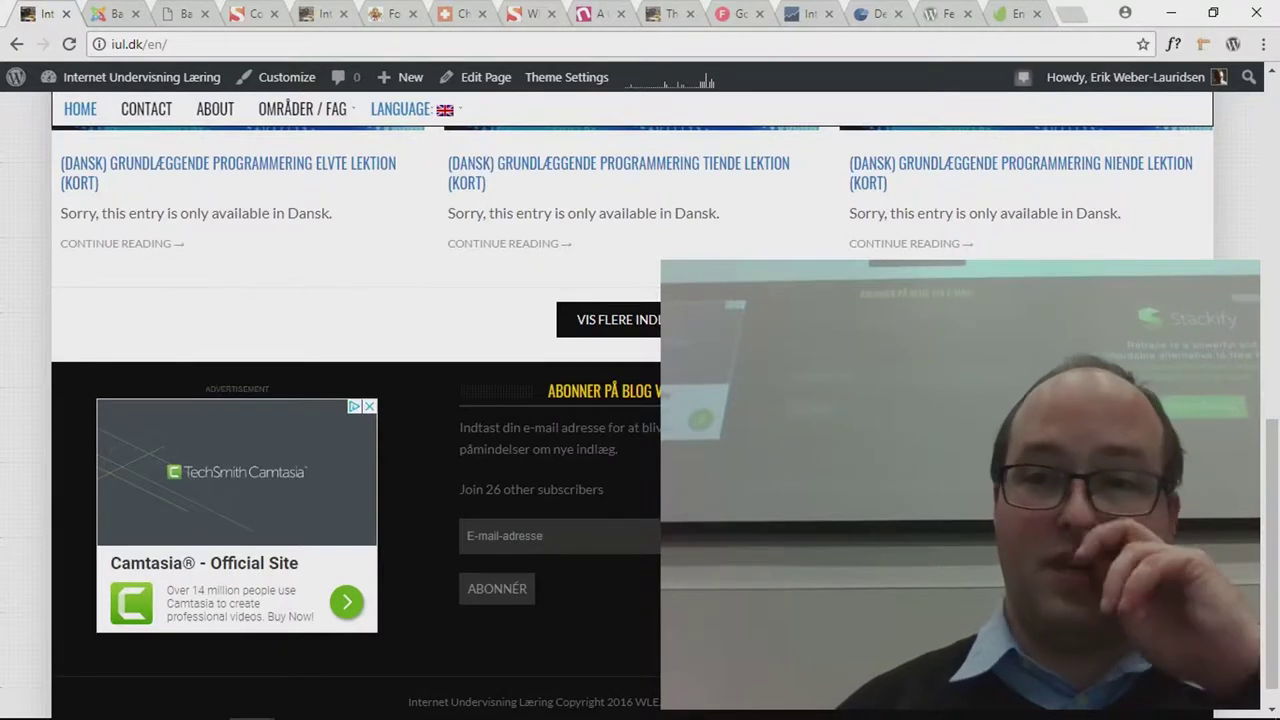
scroll(1000, 300, up, 2)
scroll(1000, 300, down, 2)
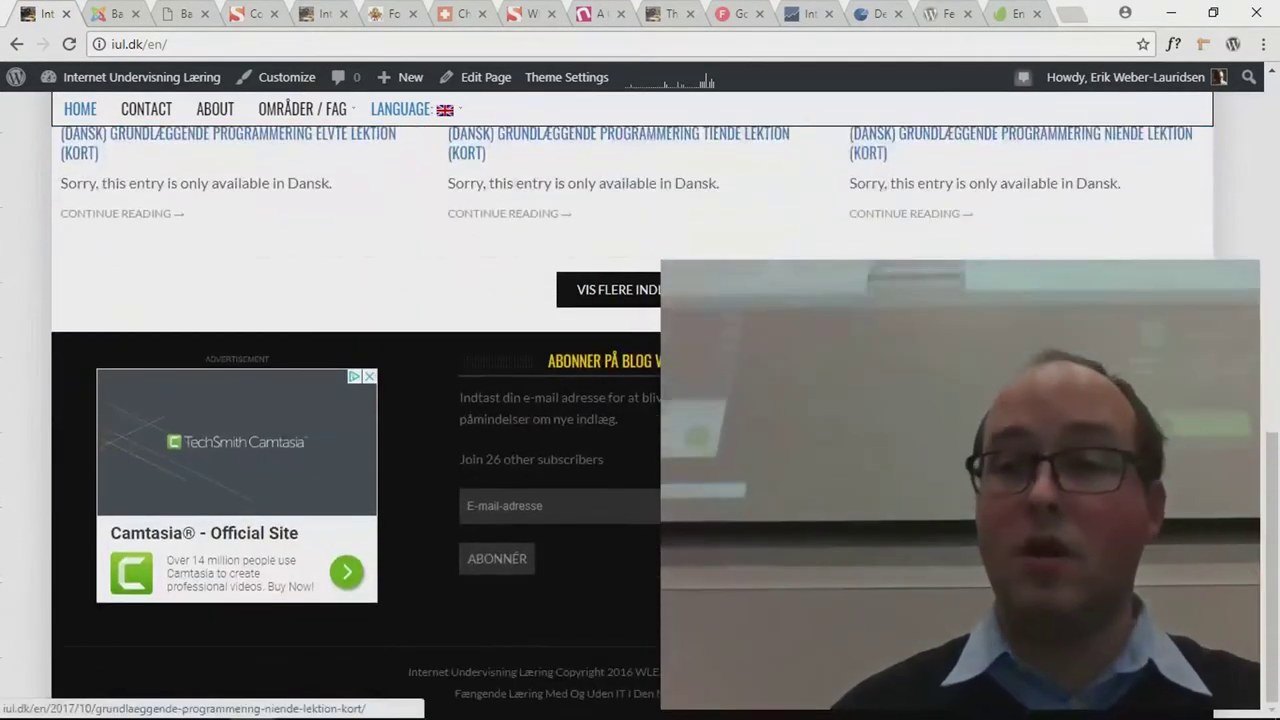
Step: Switch back from the iul.dk front page to the local WordPress admin in Internet Explorer and view the user list
scroll(640, 400, up, 10)
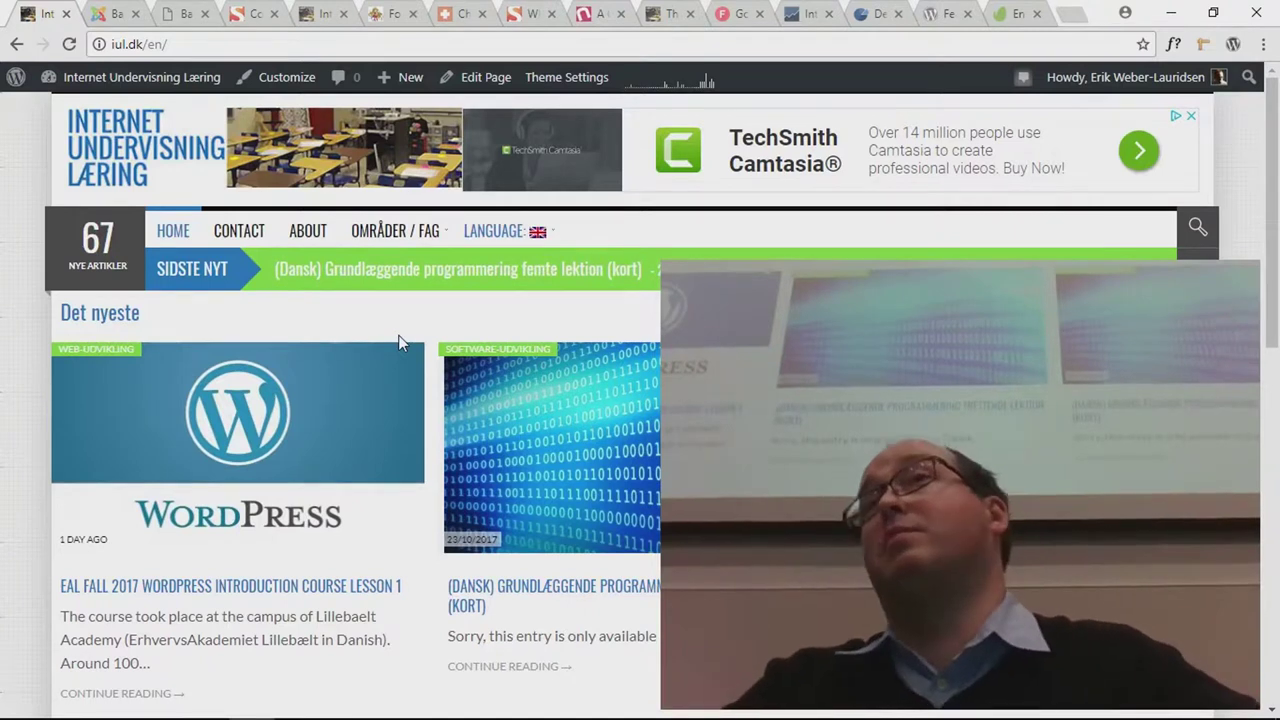
key(alt+Tab)
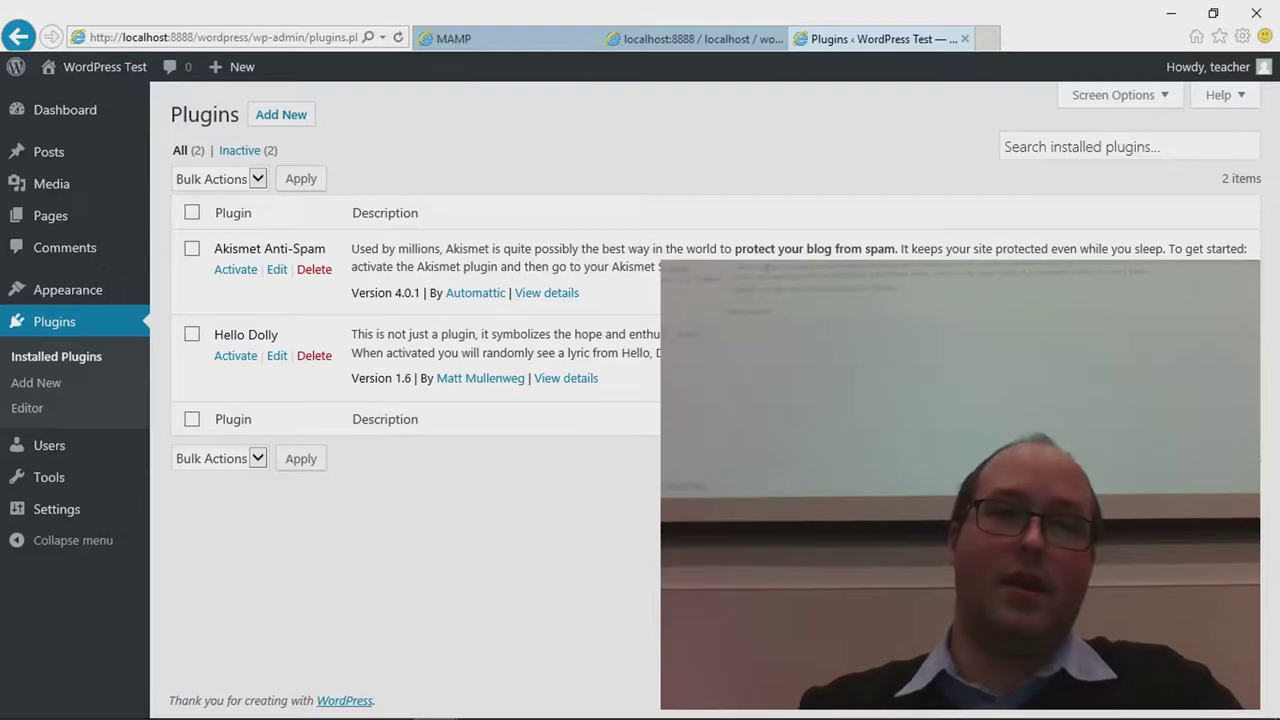
click(97, 452)
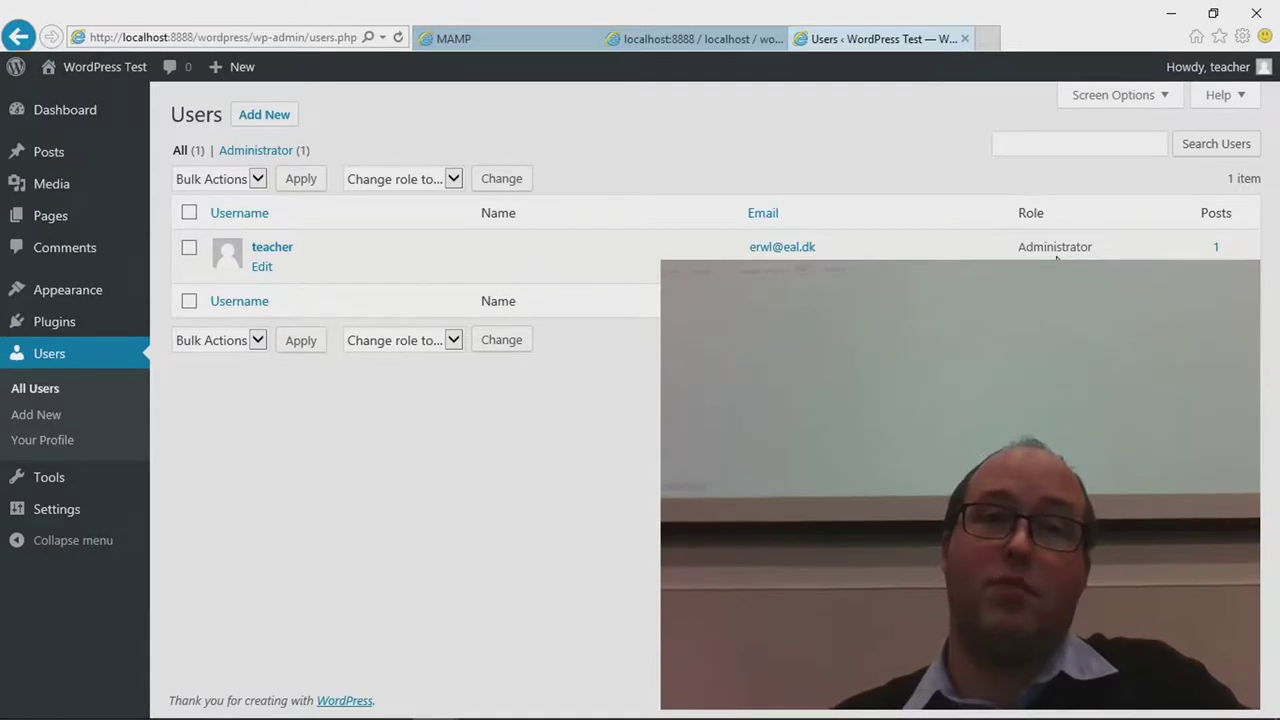
Step: Open the form for adding a new user and show the roles that can be assigned
click(286, 119)
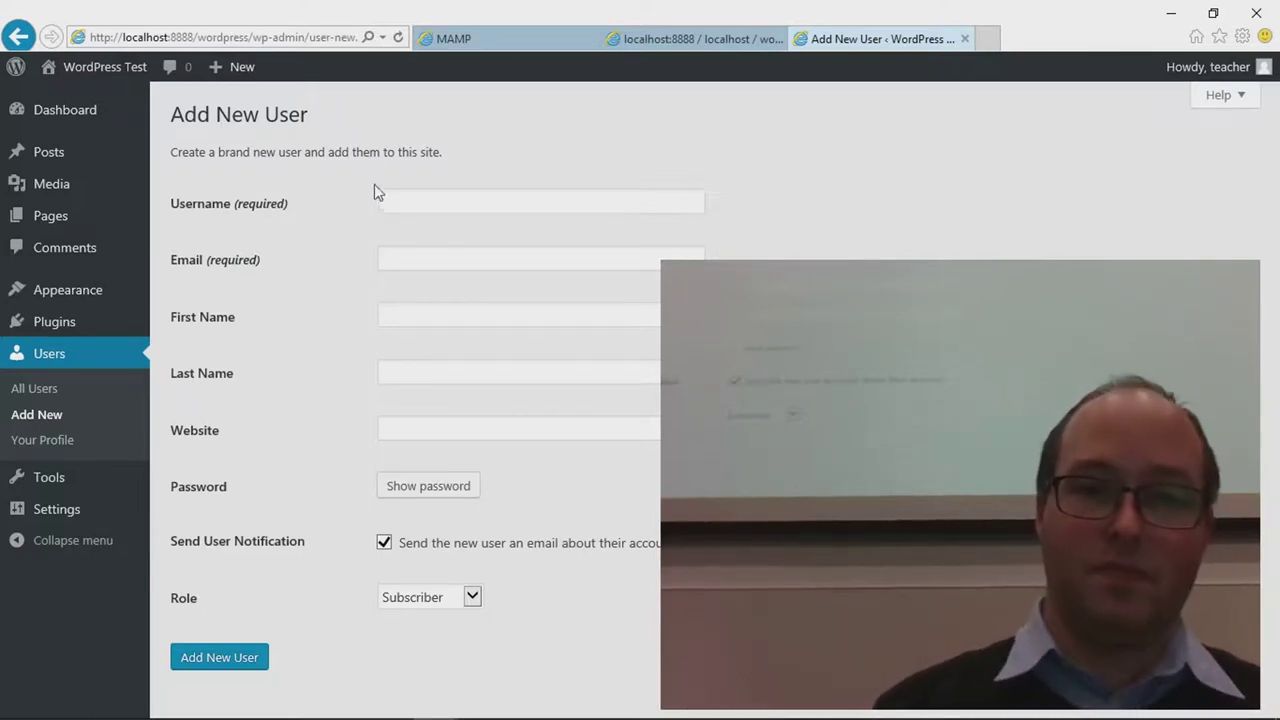
click(471, 596)
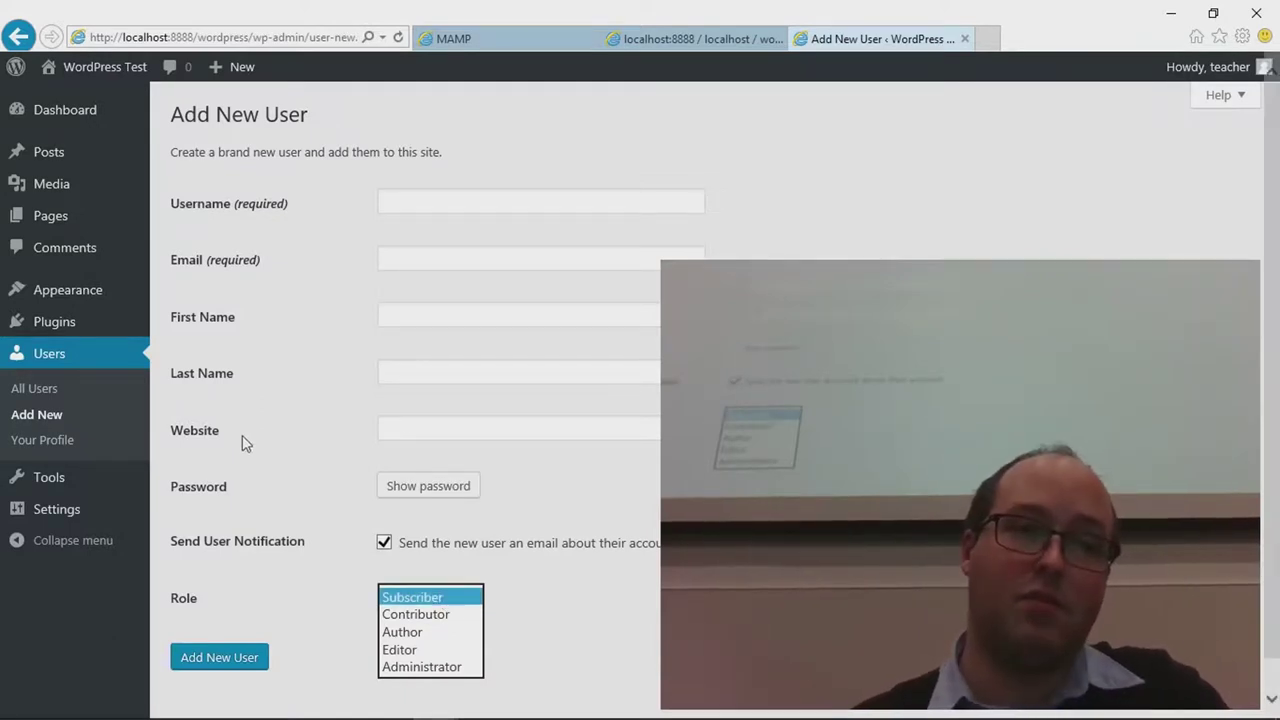
Step: Preview the Light, Blue, Coffee and Midnight admin color schemes in your own profile and restore the Default scheme
click(54, 445)
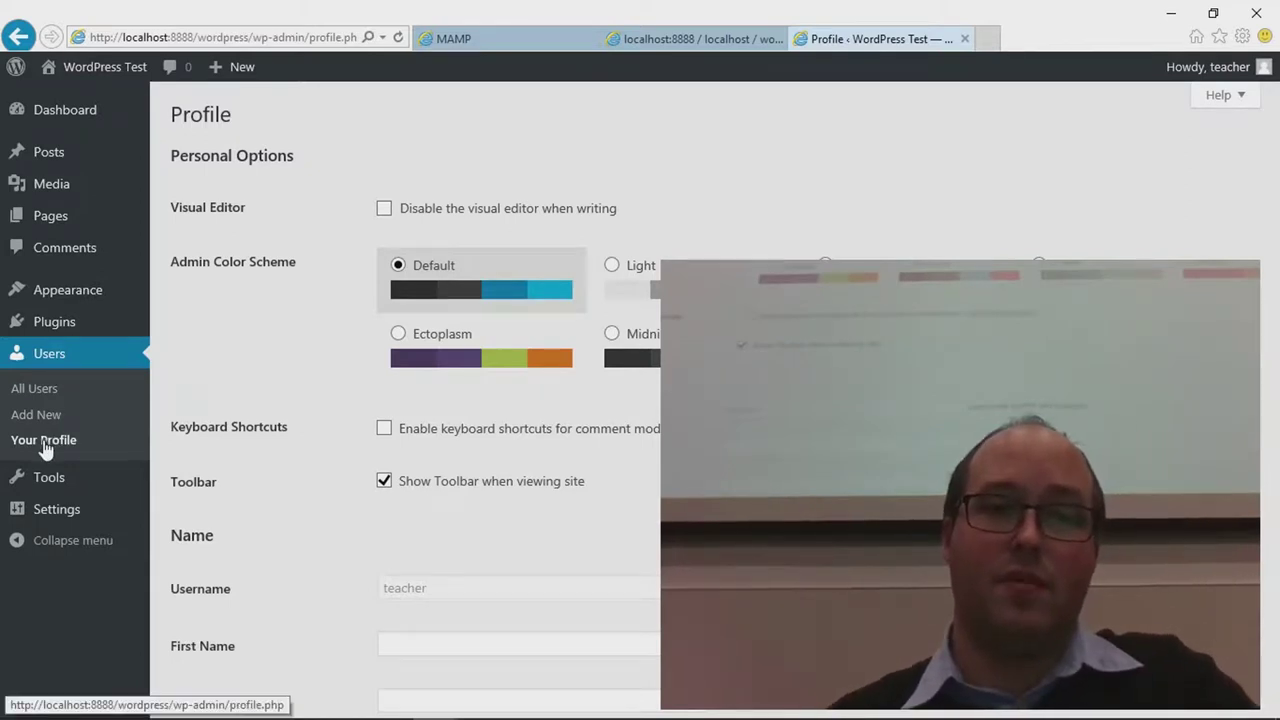
click(635, 268)
click(850, 268)
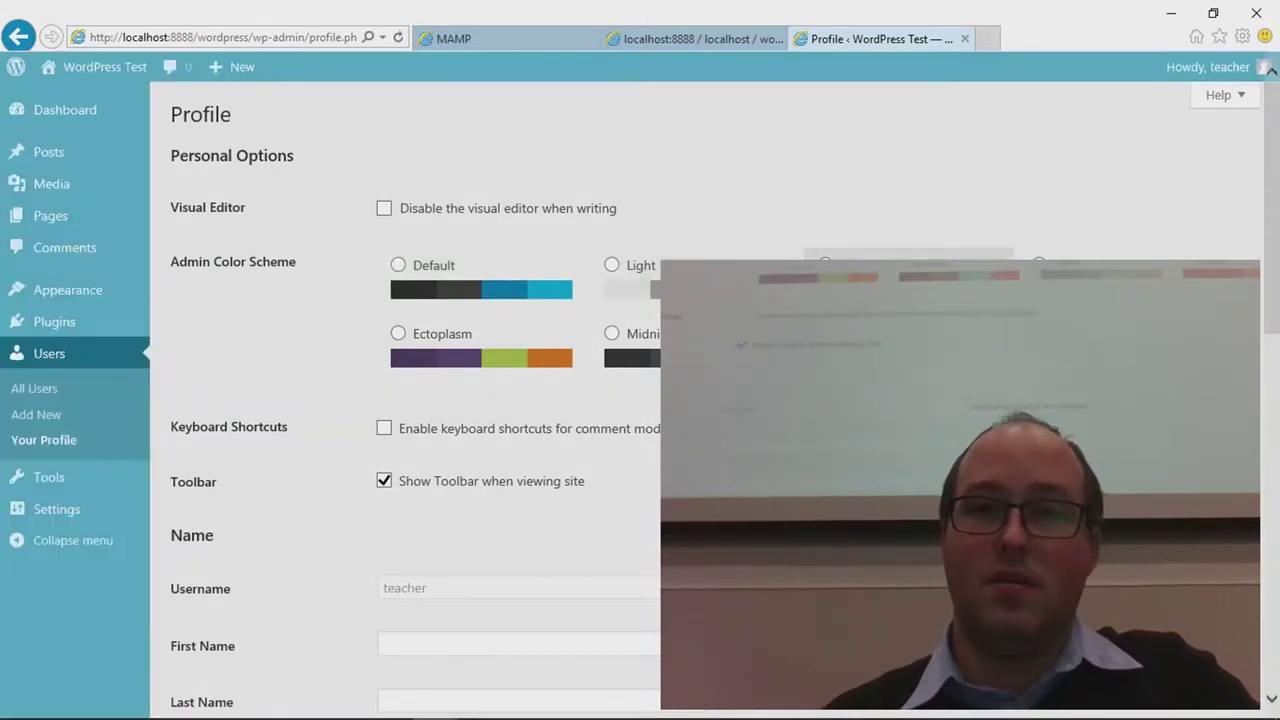
click(1040, 256)
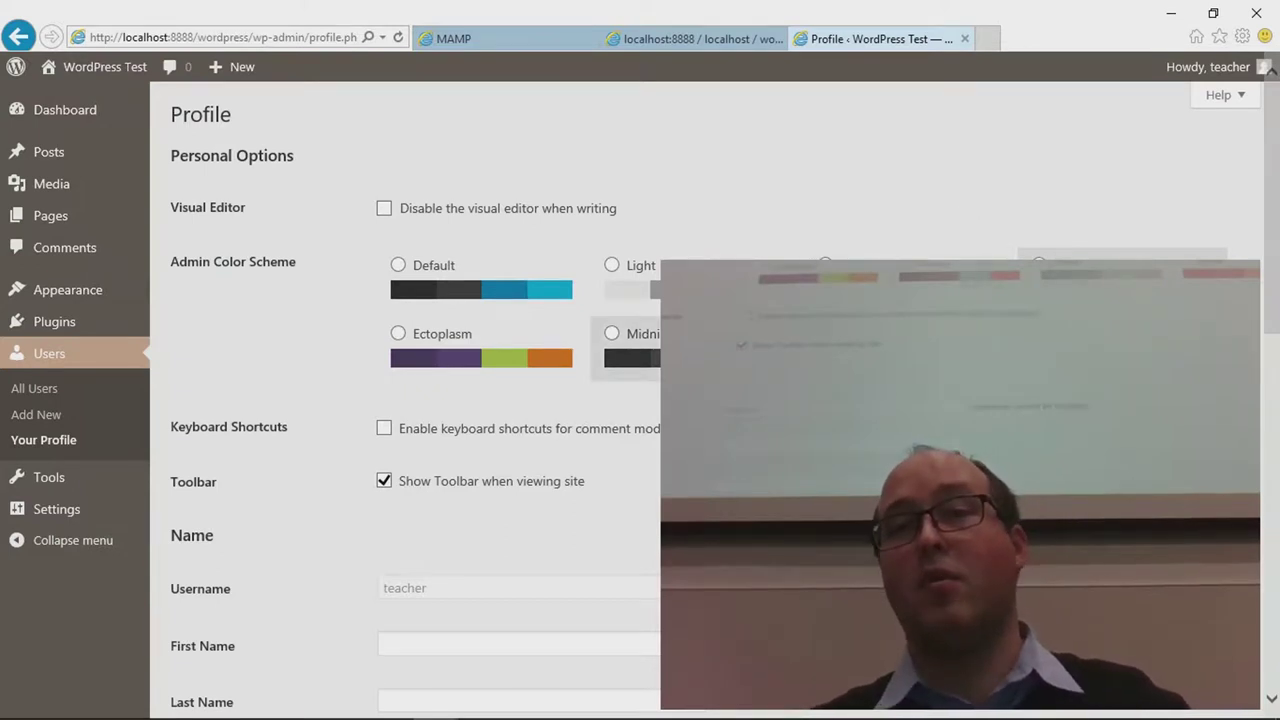
click(700, 350)
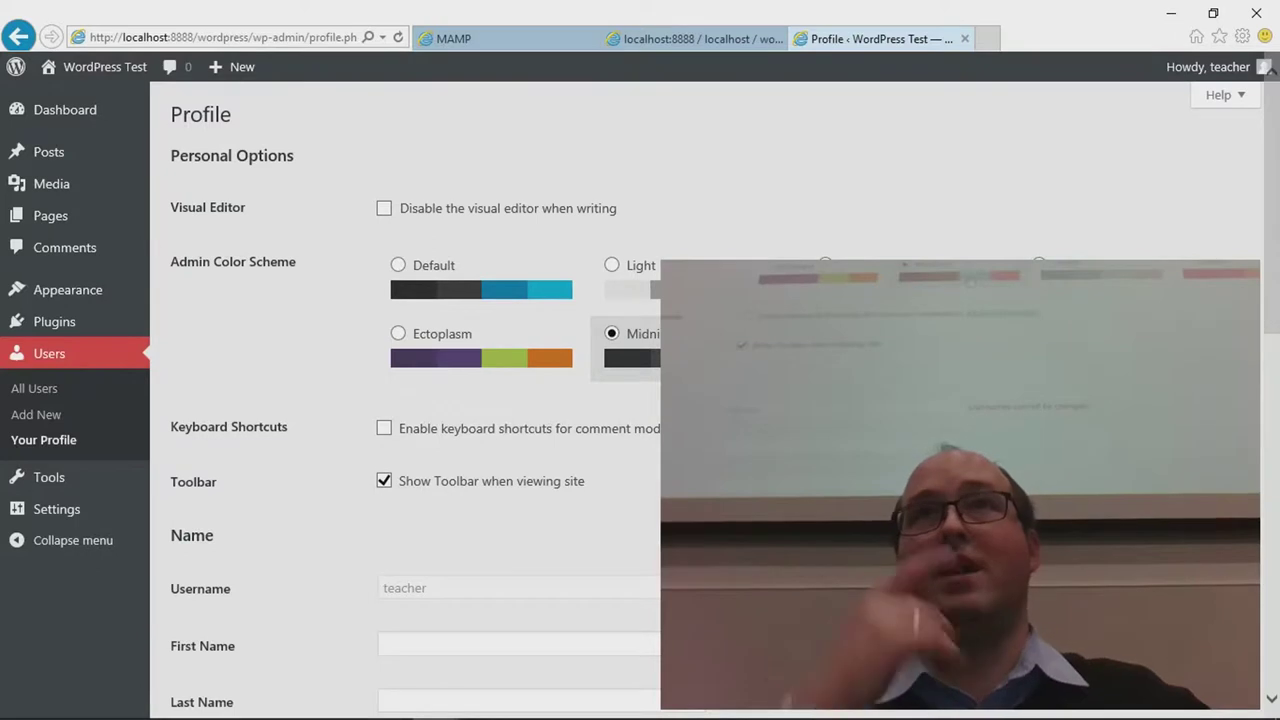
click(522, 305)
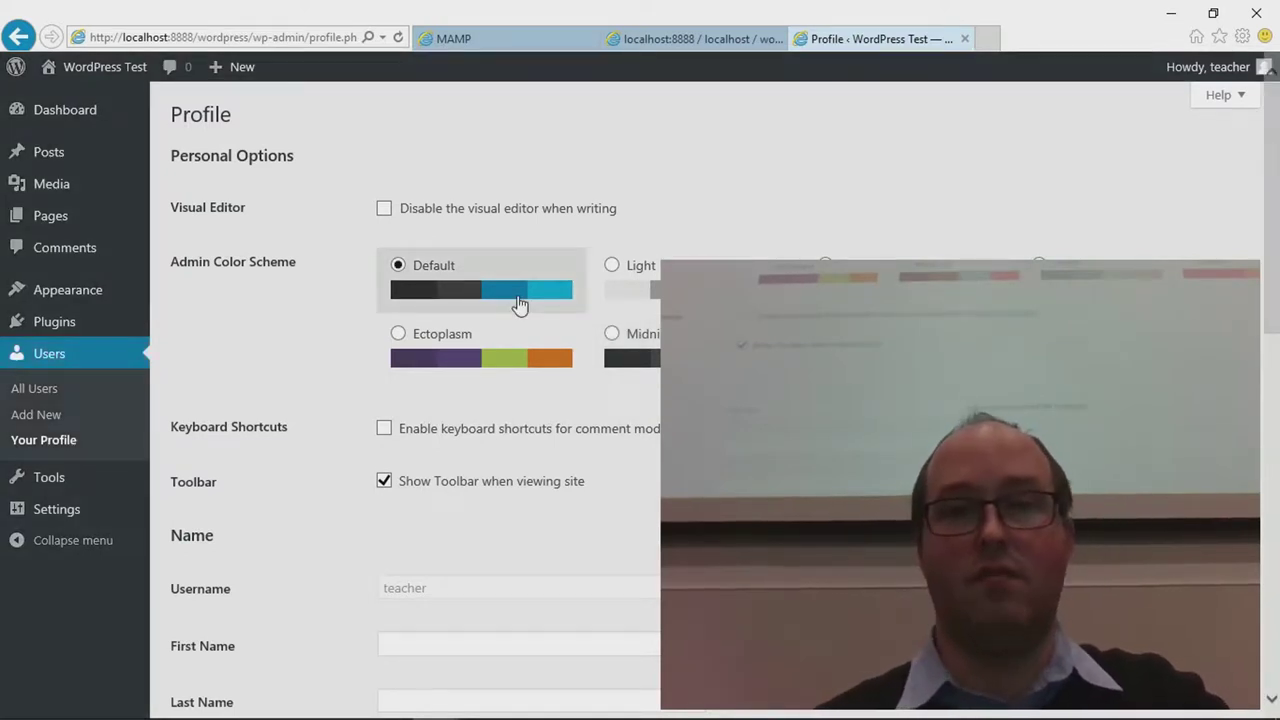
Step: Examine the profile's personal options, name, contact info, biography, profile picture and account management sections
scroll(520, 305, down, 2)
scroll(520, 305, up, 1)
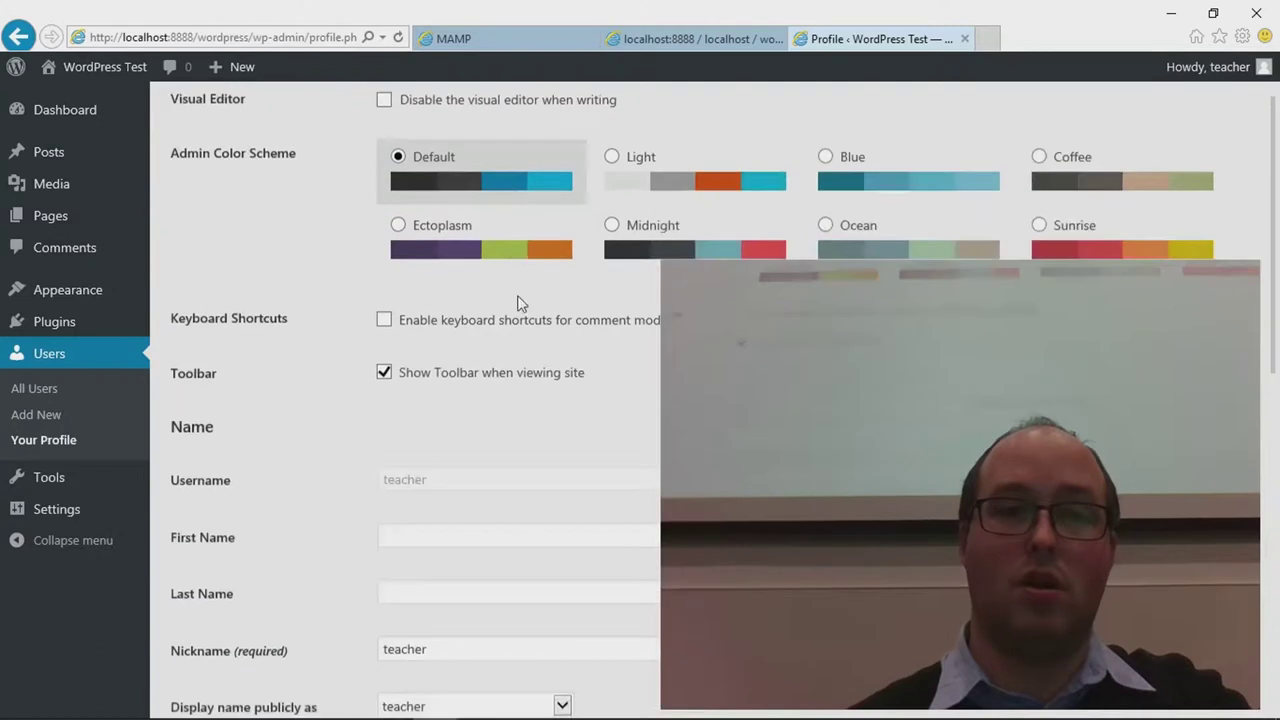
scroll(520, 304, down, 1)
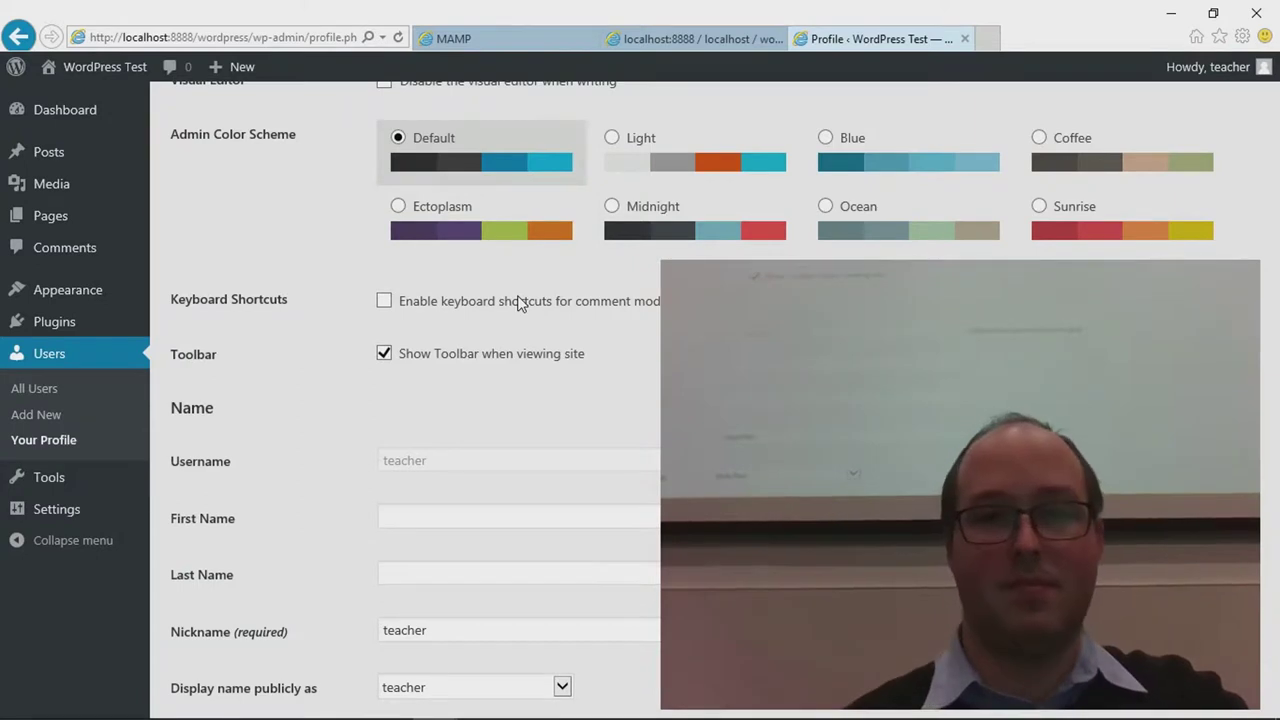
scroll(520, 304, down, 3)
scroll(520, 304, up, 1)
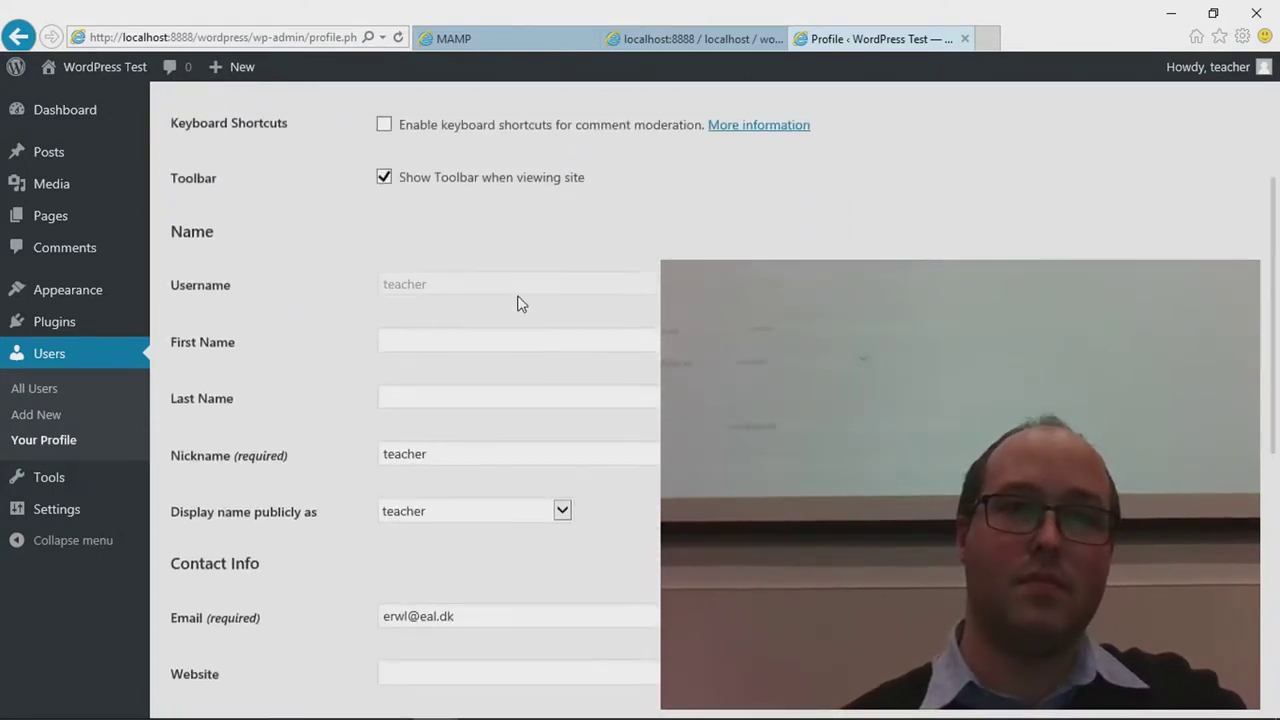
scroll(520, 303, down, 2)
scroll(373, 160, up, 1)
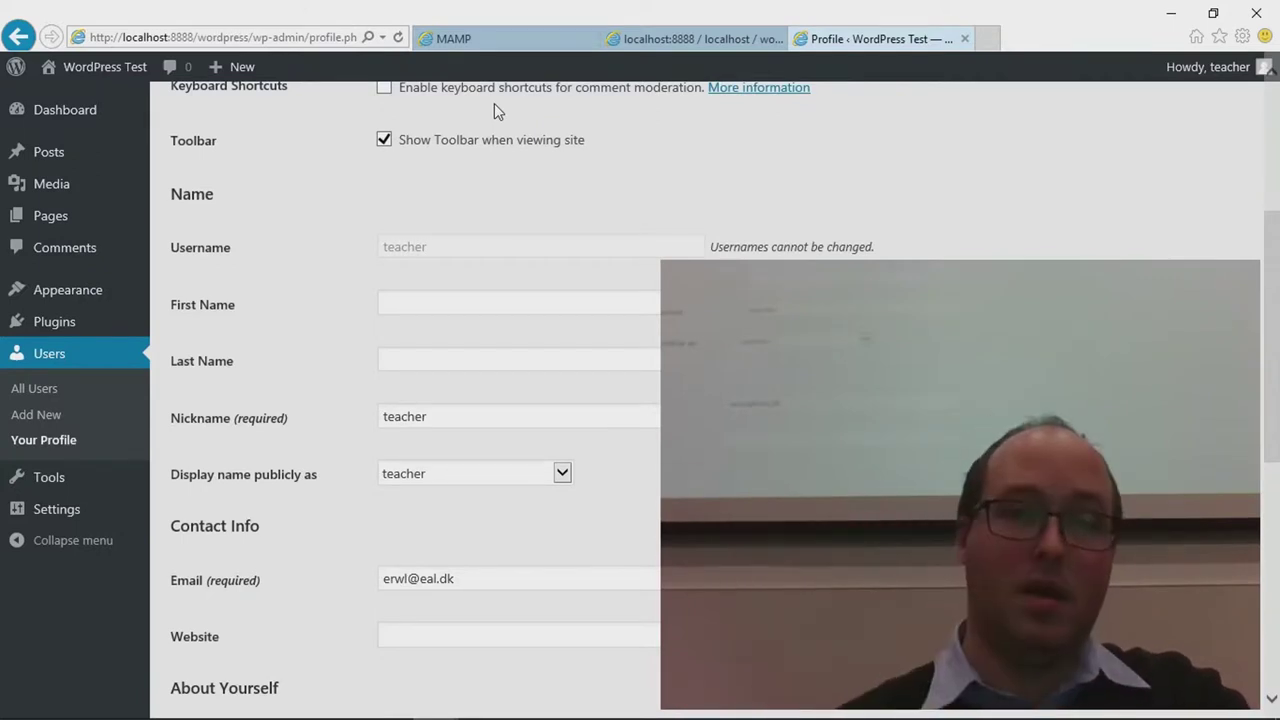
scroll(494, 103, down, 4)
scroll(449, 220, up, 3)
click(450, 259)
scroll(437, 260, down, 5)
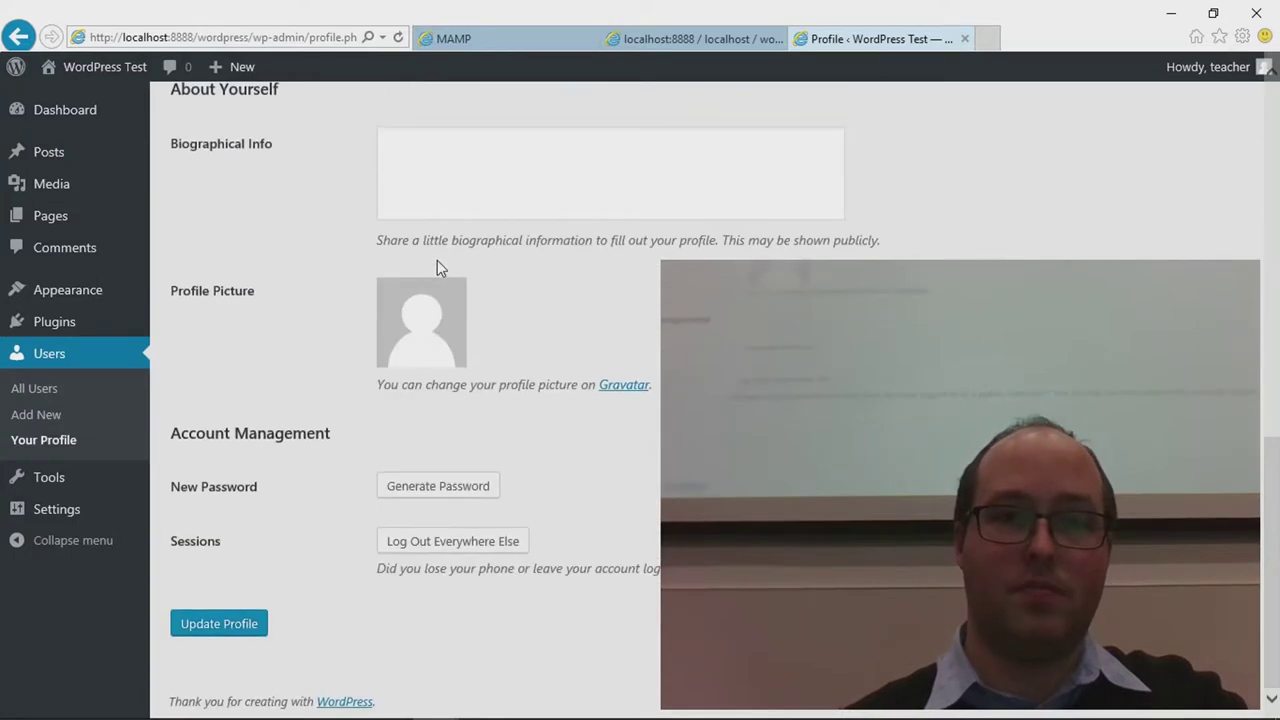
scroll(437, 262, up, 9)
scroll(437, 265, down, 5)
scroll(437, 265, down, 2)
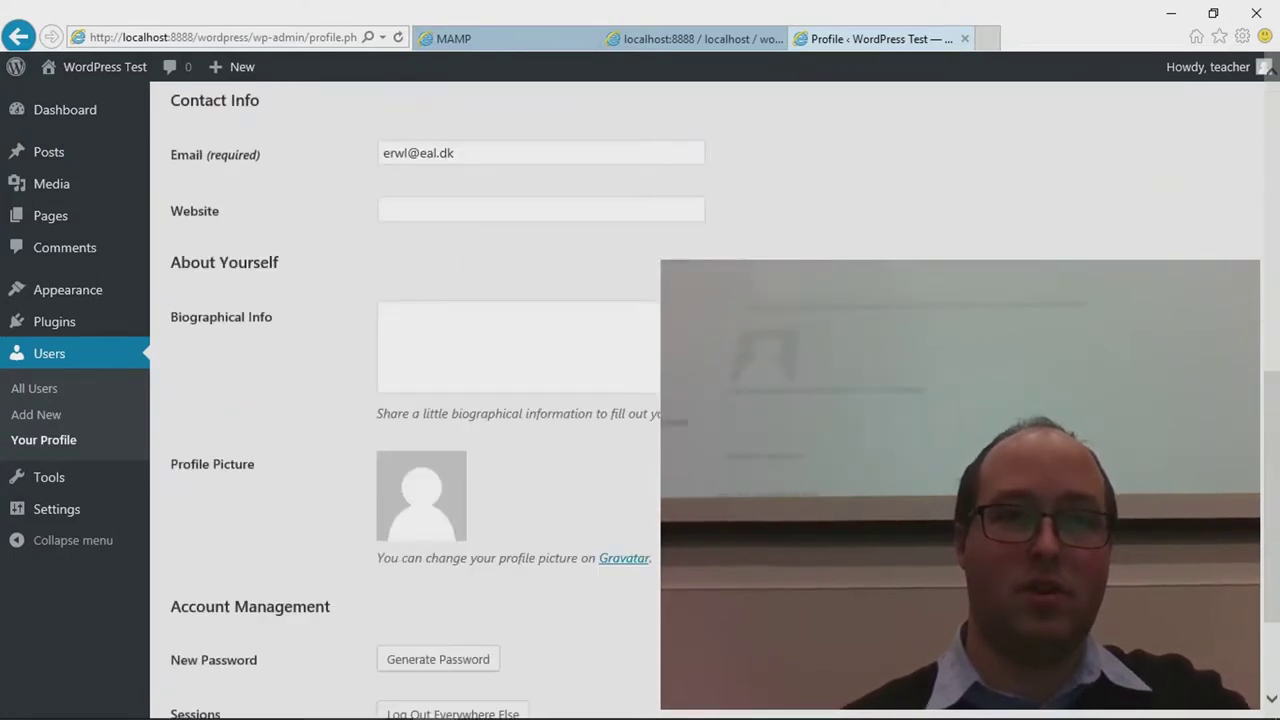
Step: Visit the WordPress Test site's front page and look through its header and sample page content
click(107, 67)
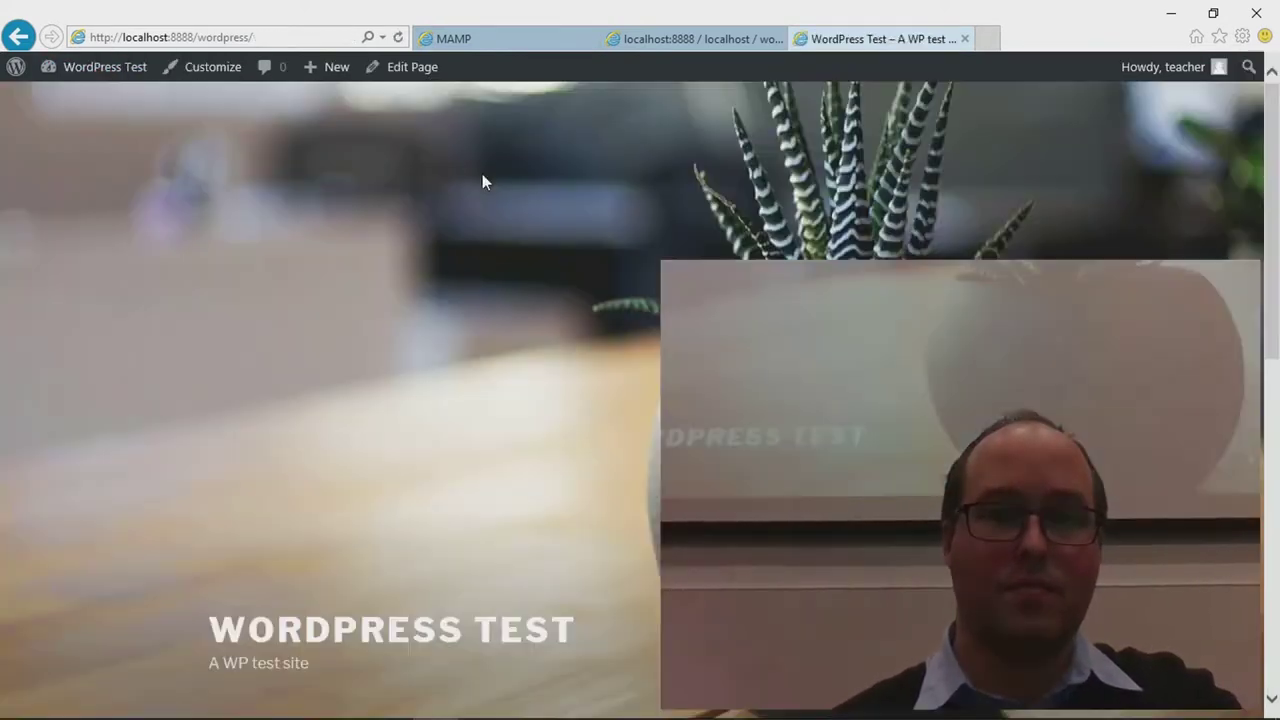
scroll(484, 363, down, 5)
scroll(483, 363, up, 1)
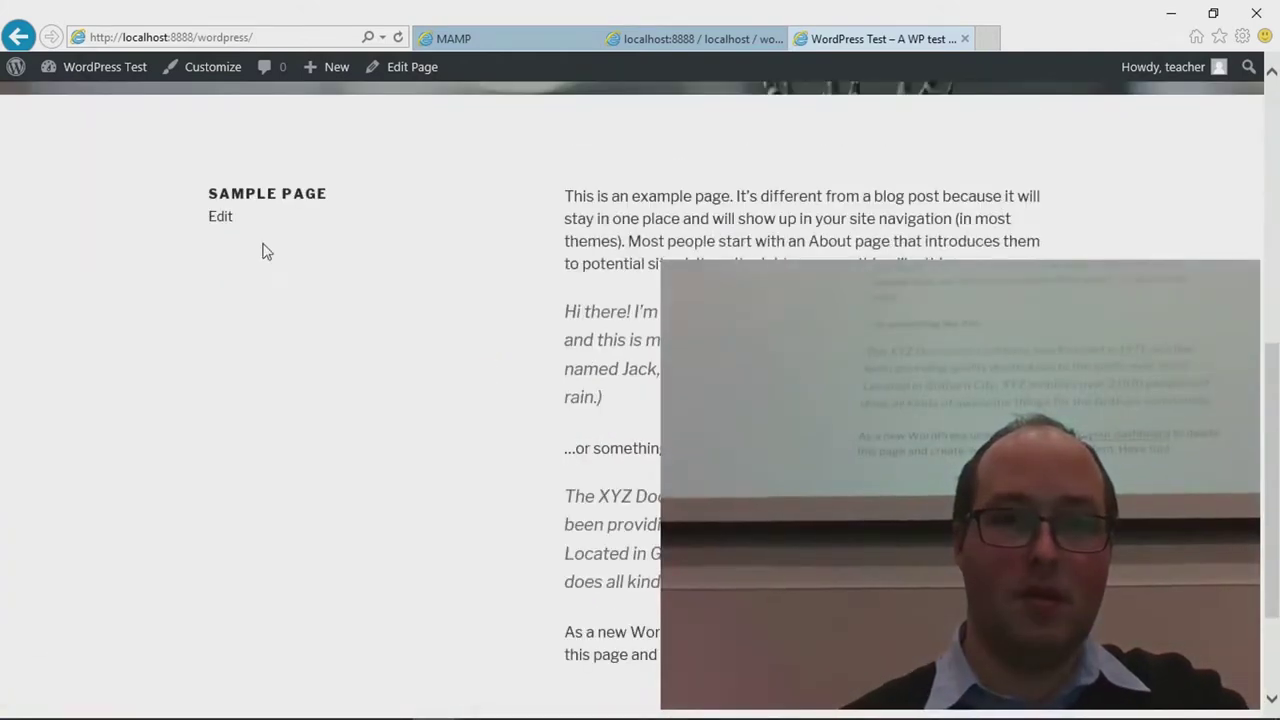
scroll(449, 331, down, 2)
scroll(449, 332, up, 7)
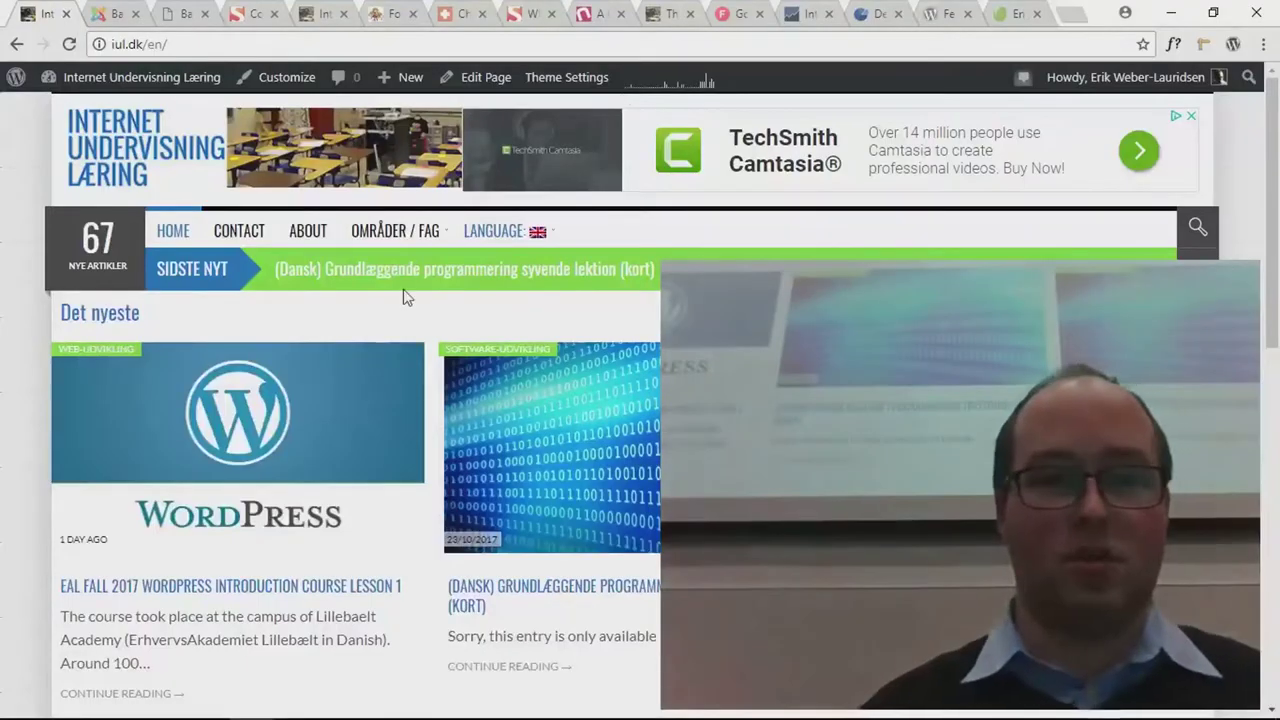
Step: In Chrome, open the EAL fall 2017 WordPress introduction course lesson 1 post on iul.dk and look through it
click(284, 426)
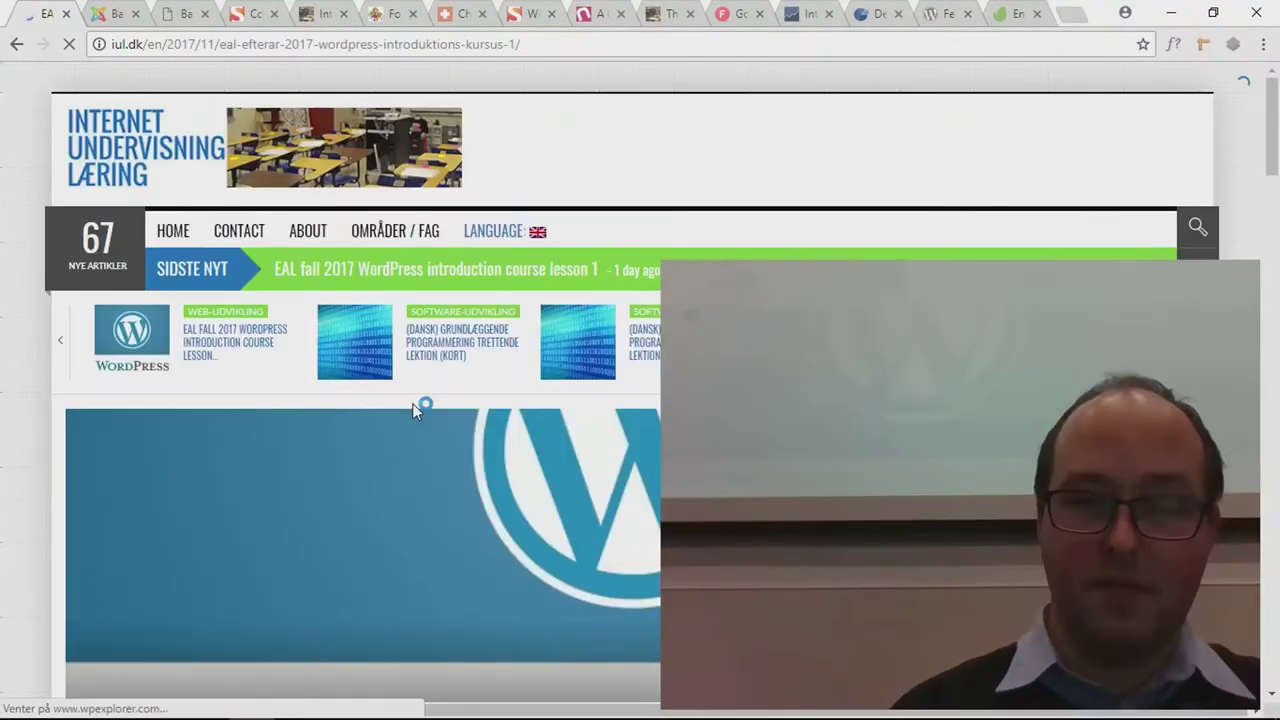
scroll(168, 160, down, 5)
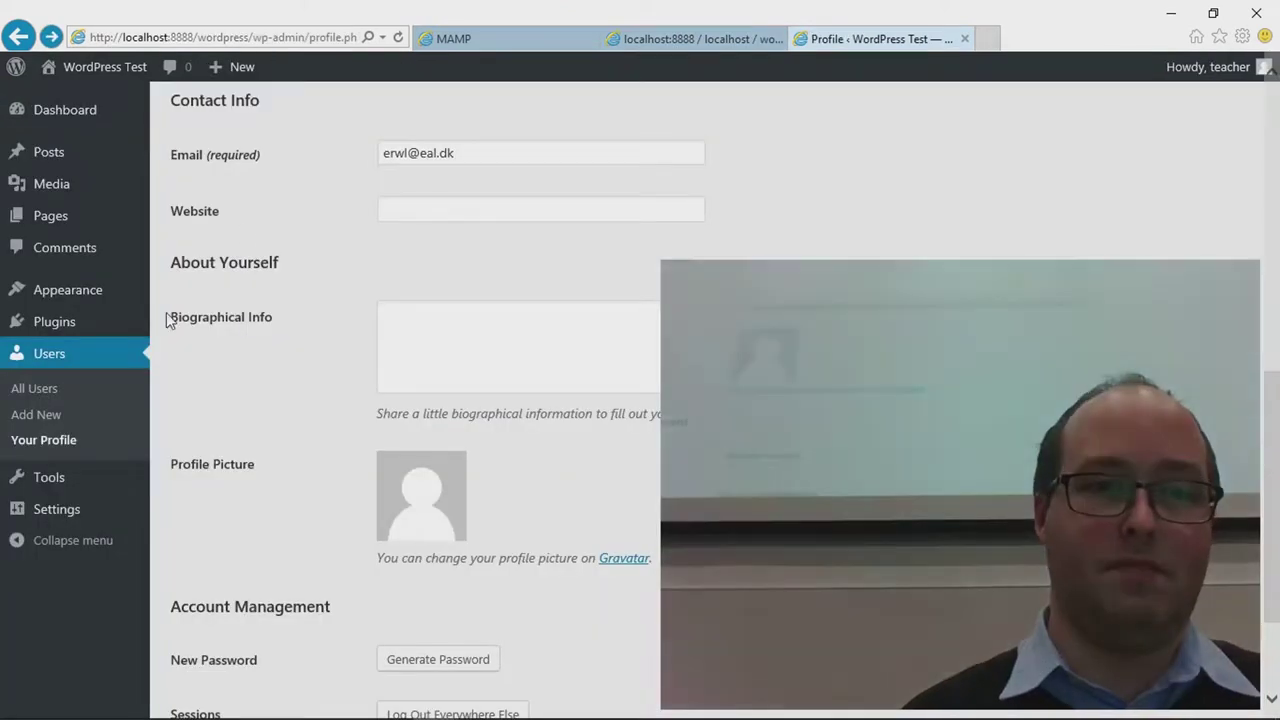
Step: Back in the local WordPress admin, view the available tools and look through the general settings
click(68, 480)
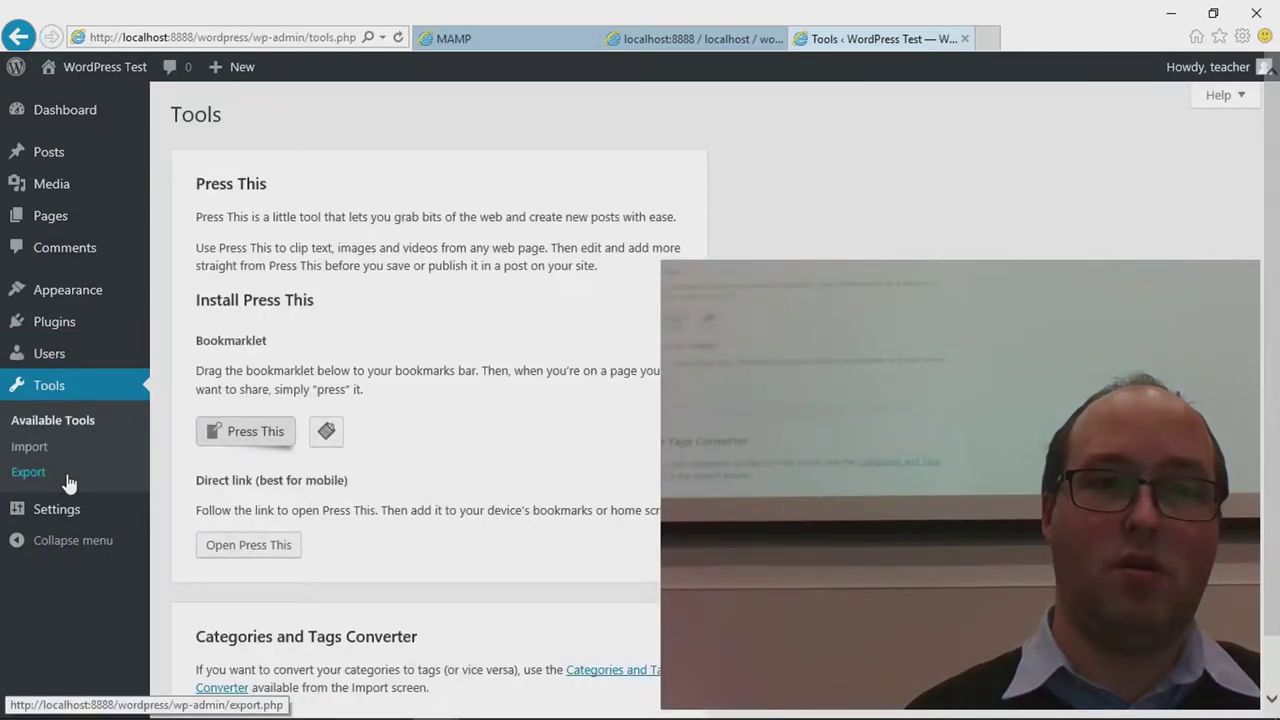
mouse_move(68, 508)
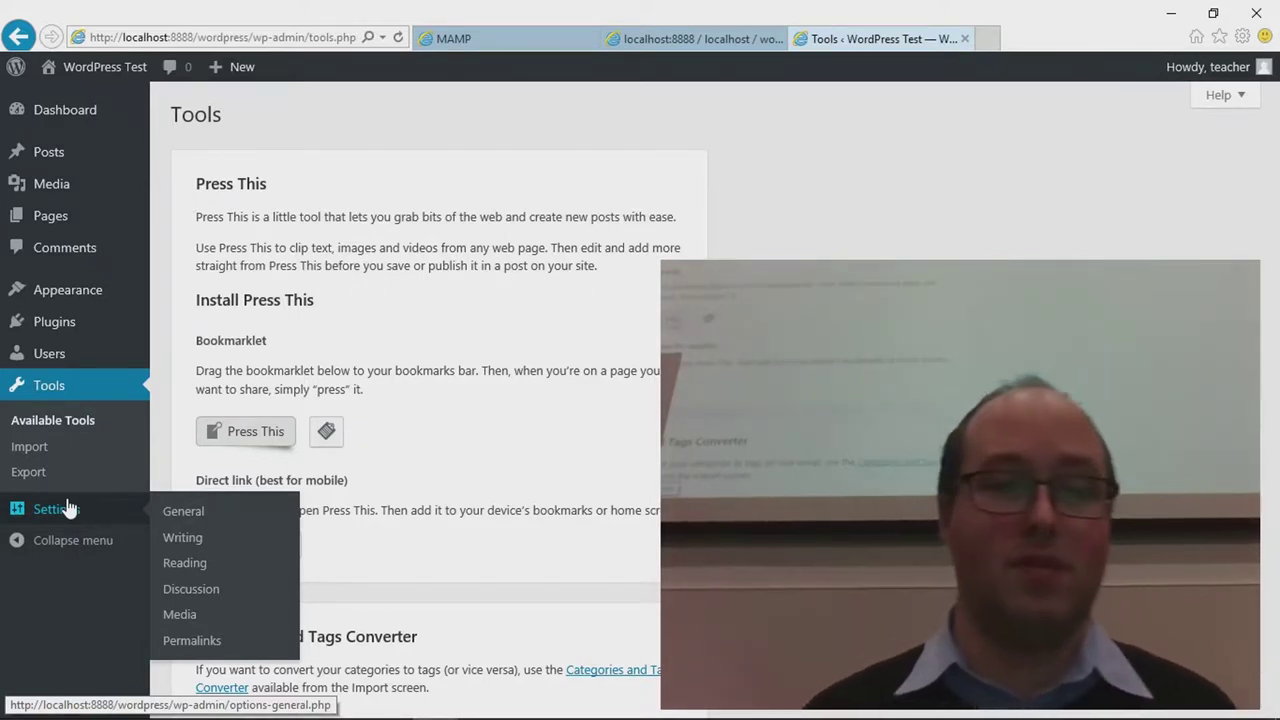
click(68, 509)
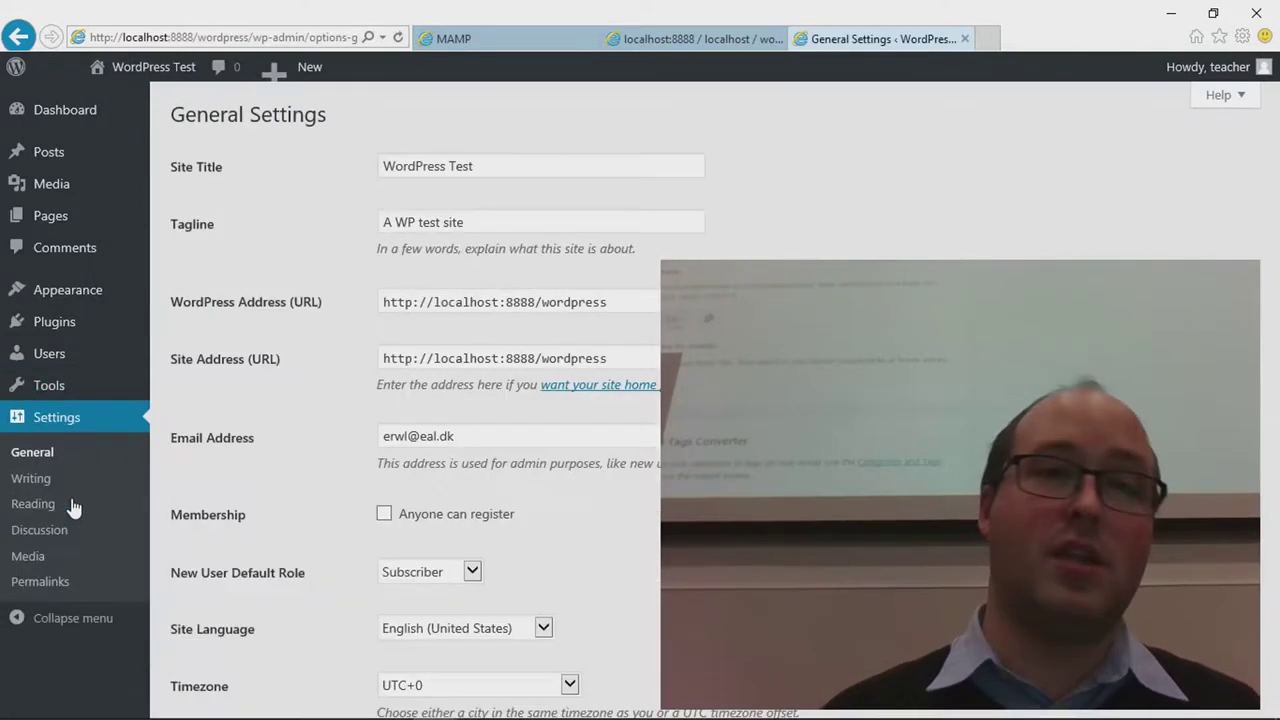
scroll(272, 485, down, 3)
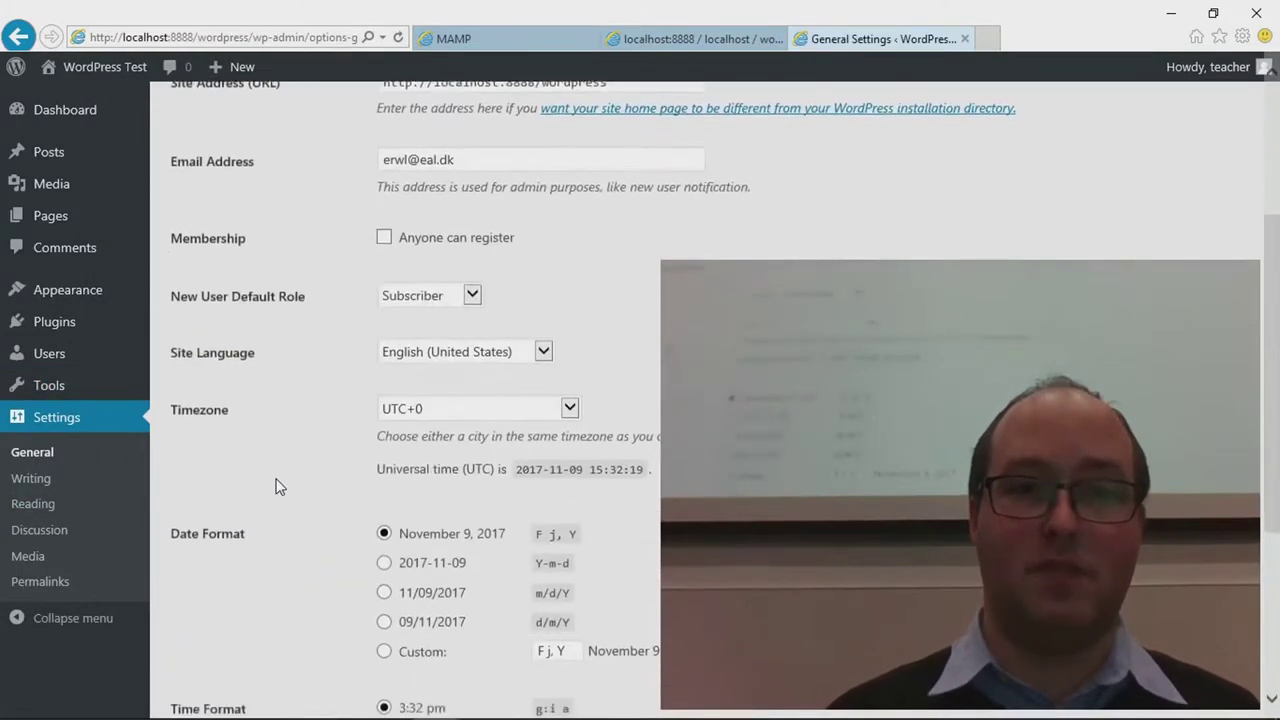
scroll(276, 485, up, 3)
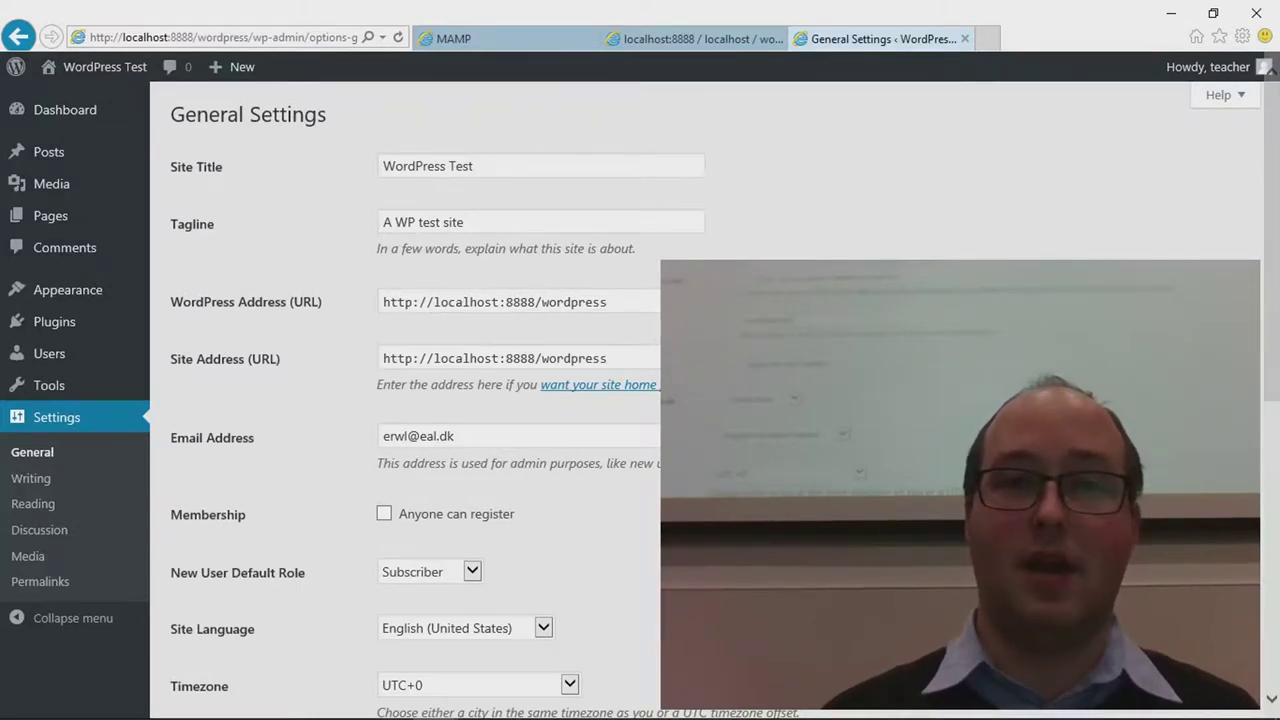
Step: Open the WordPress Test site in a new tab, point out its tagline and return to the general settings
middle_click(120, 69)
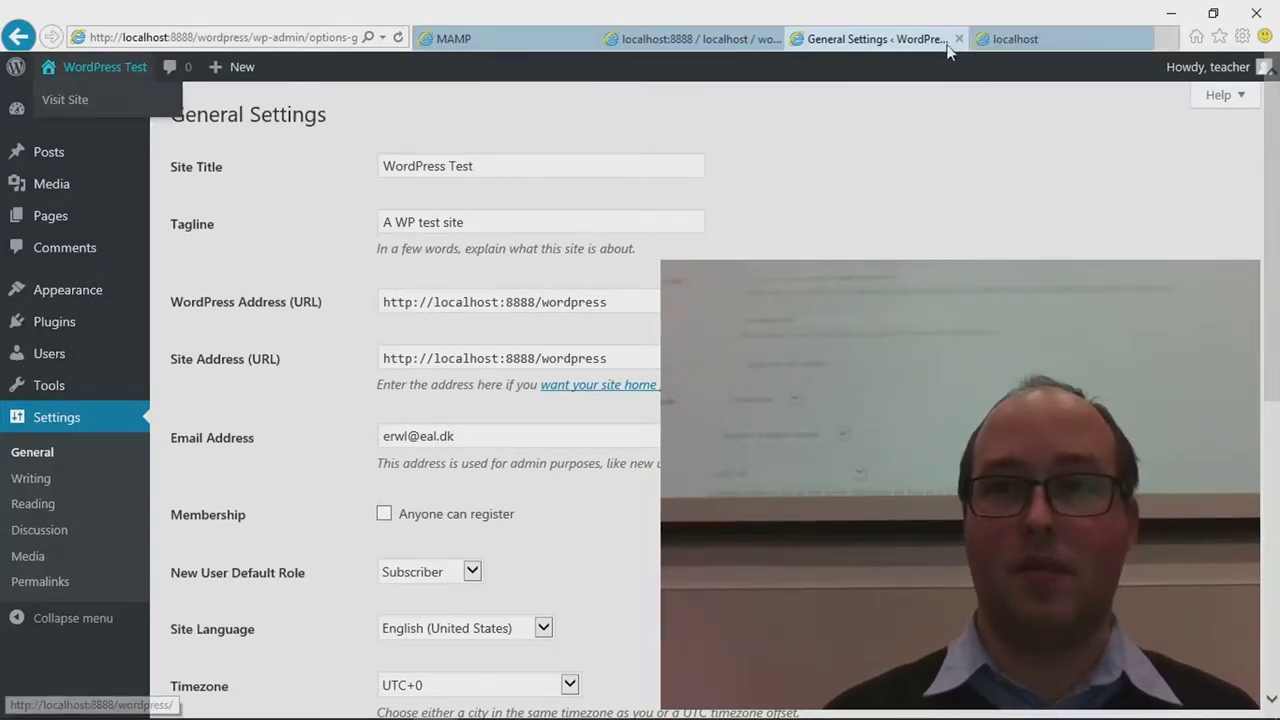
click(1003, 42)
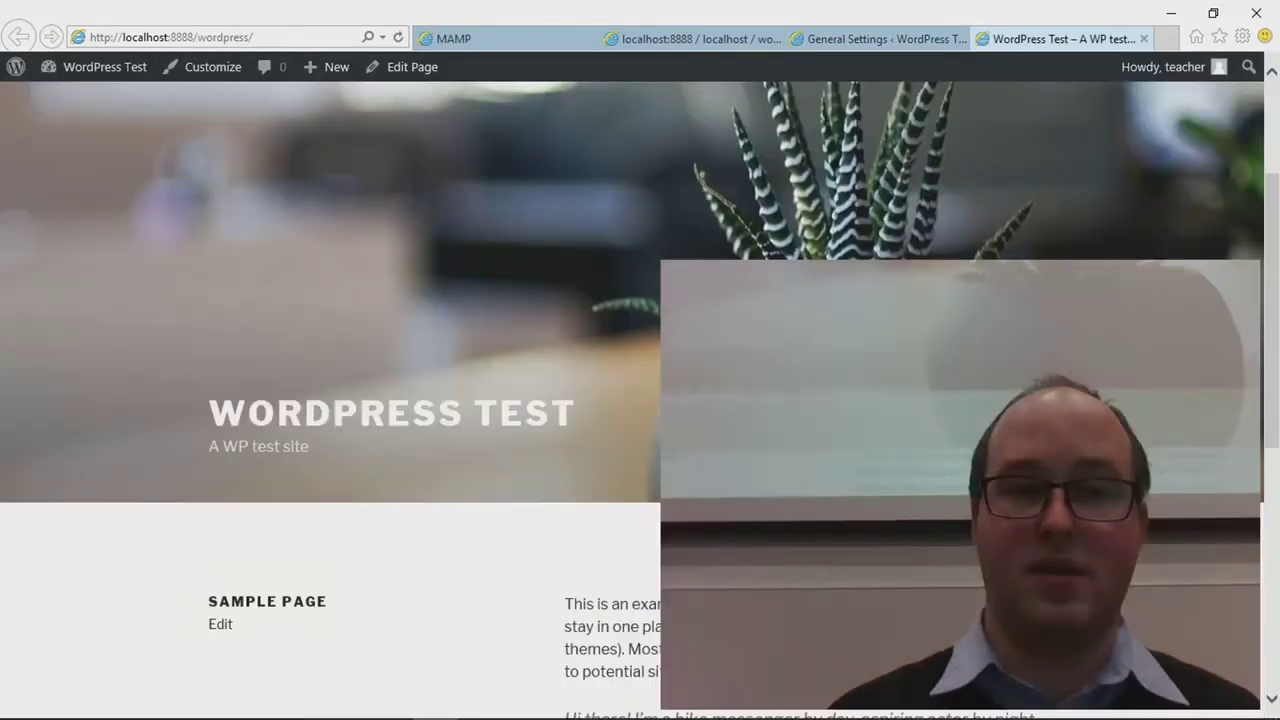
drag(204, 446, 259, 447)
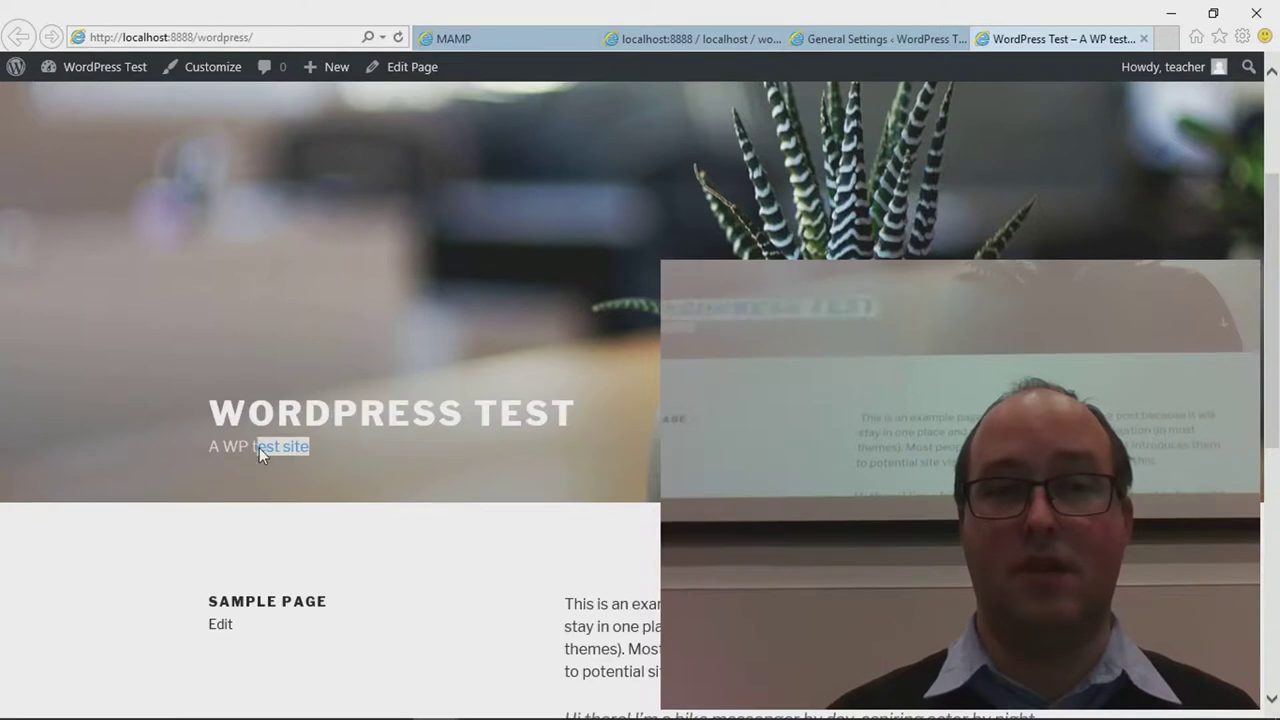
click(880, 39)
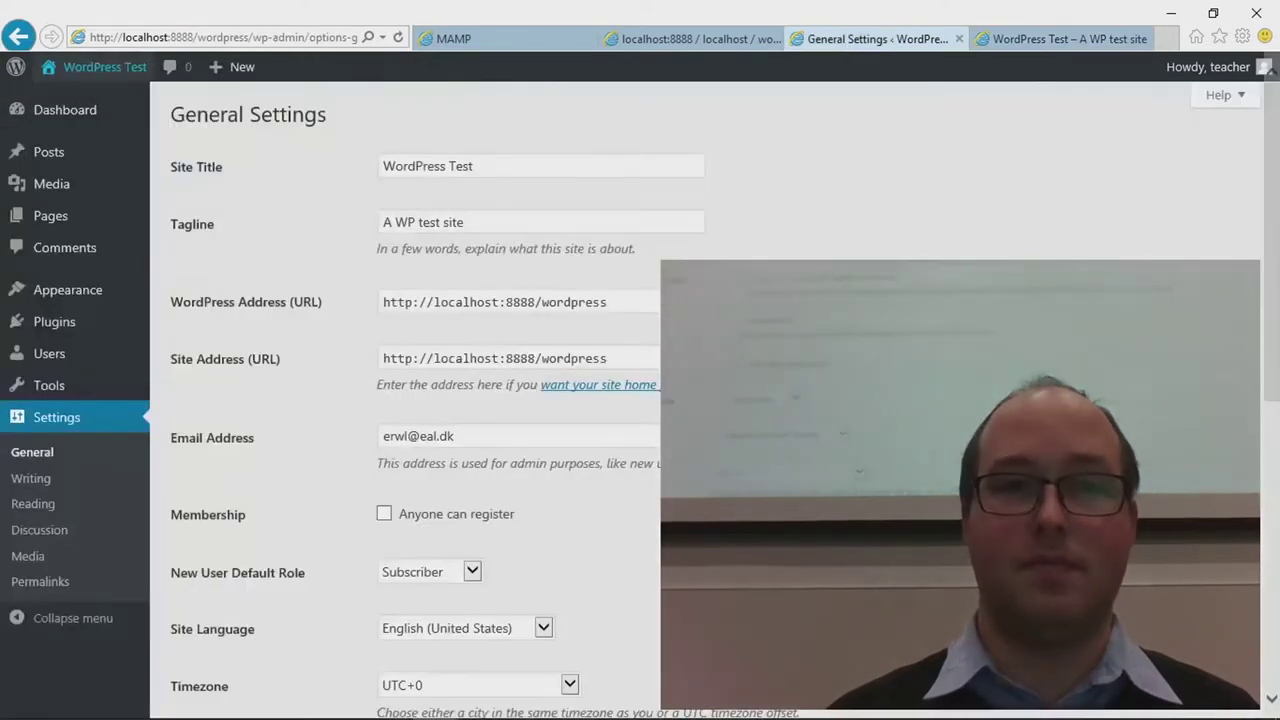
Step: Examine the membership, language, timezone and date format settings and show the options for the new user default role
scroll(715, 400, down, 2)
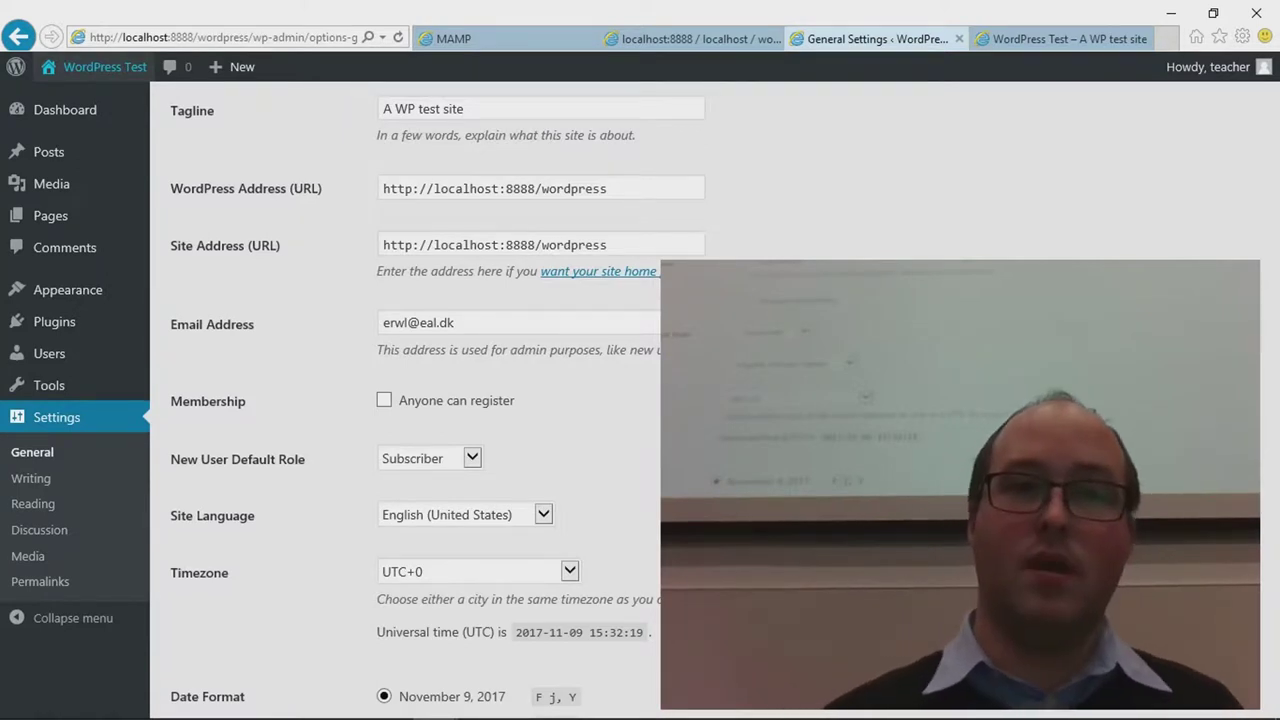
scroll(590, 400, down, 3)
scroll(590, 400, up, 1)
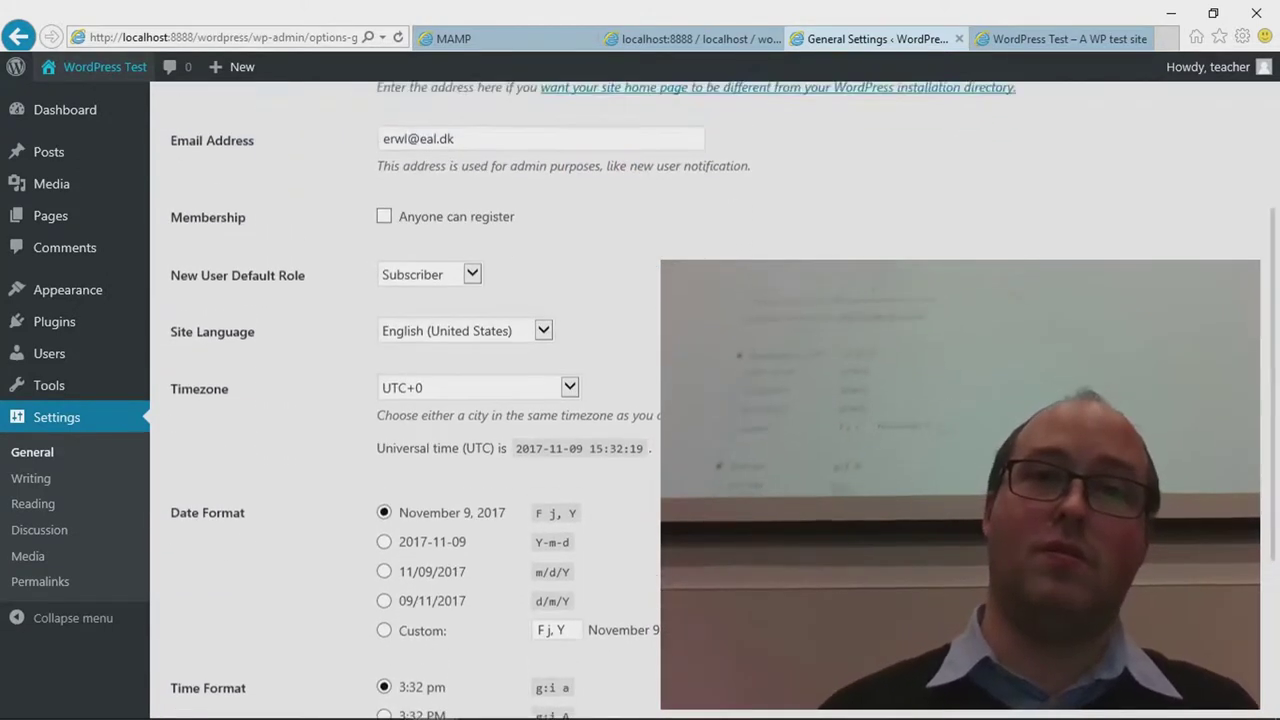
scroll(590, 400, down, 1)
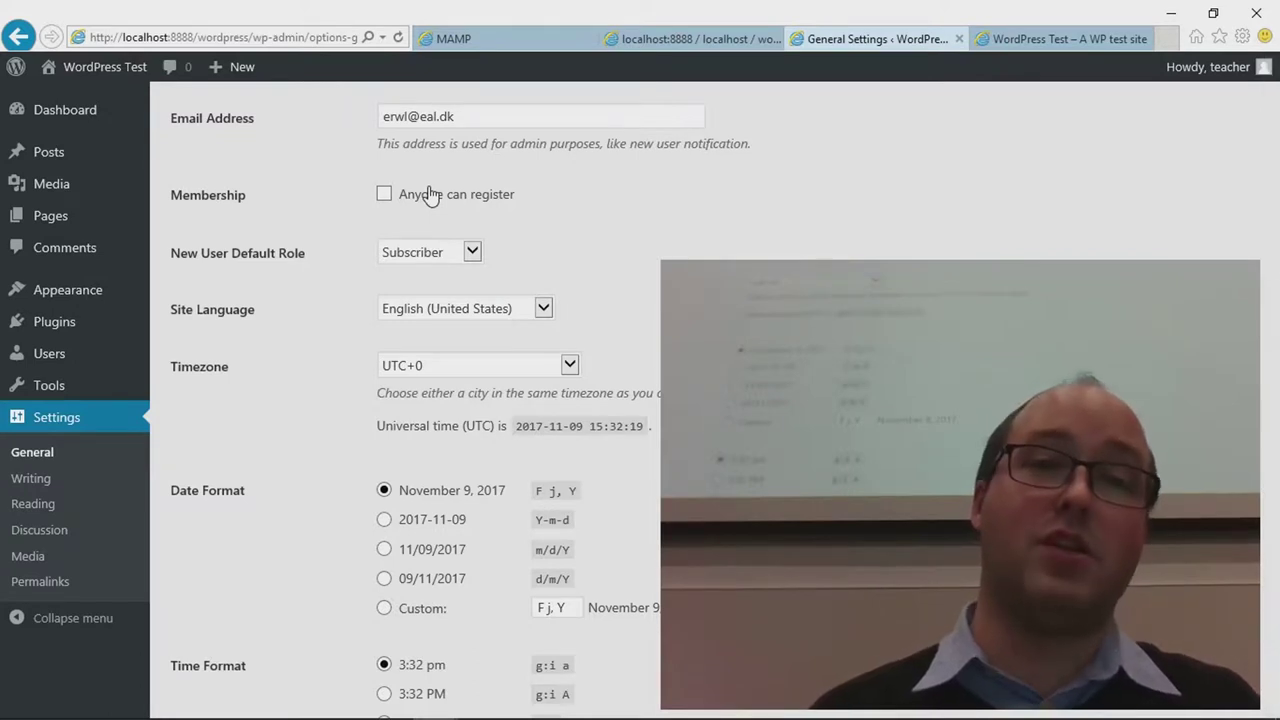
click(472, 252)
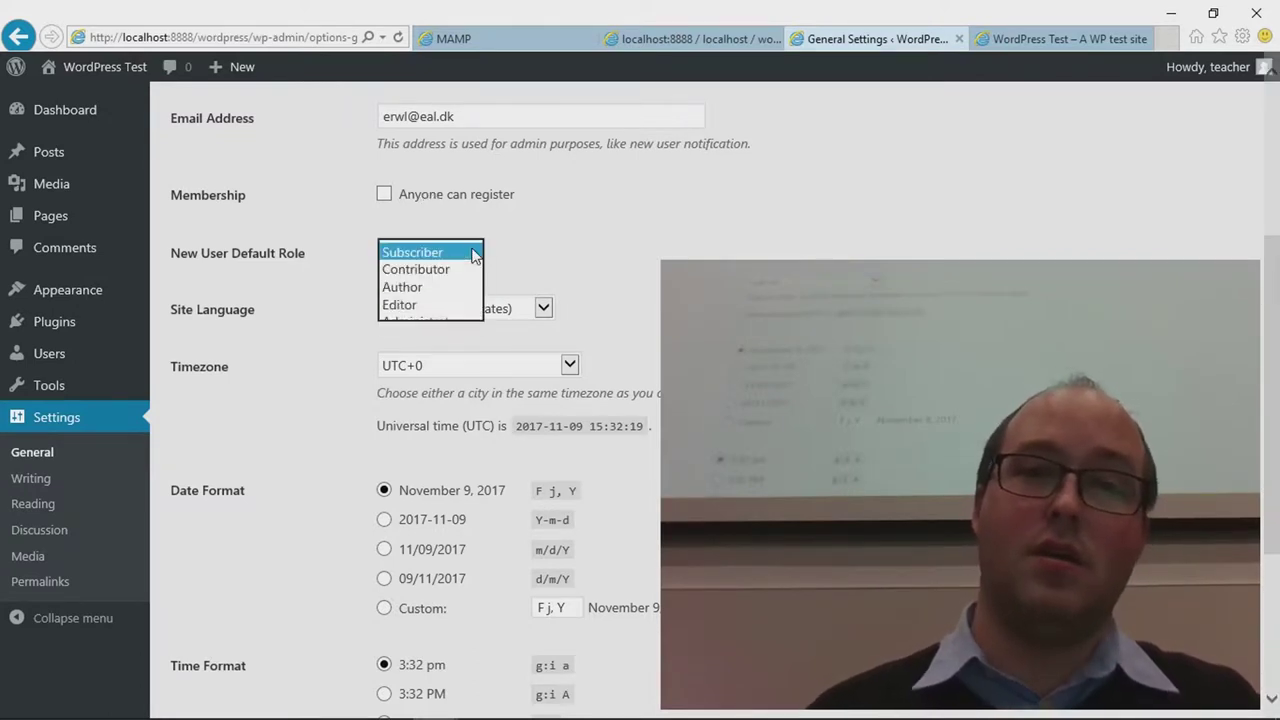
click(640, 230)
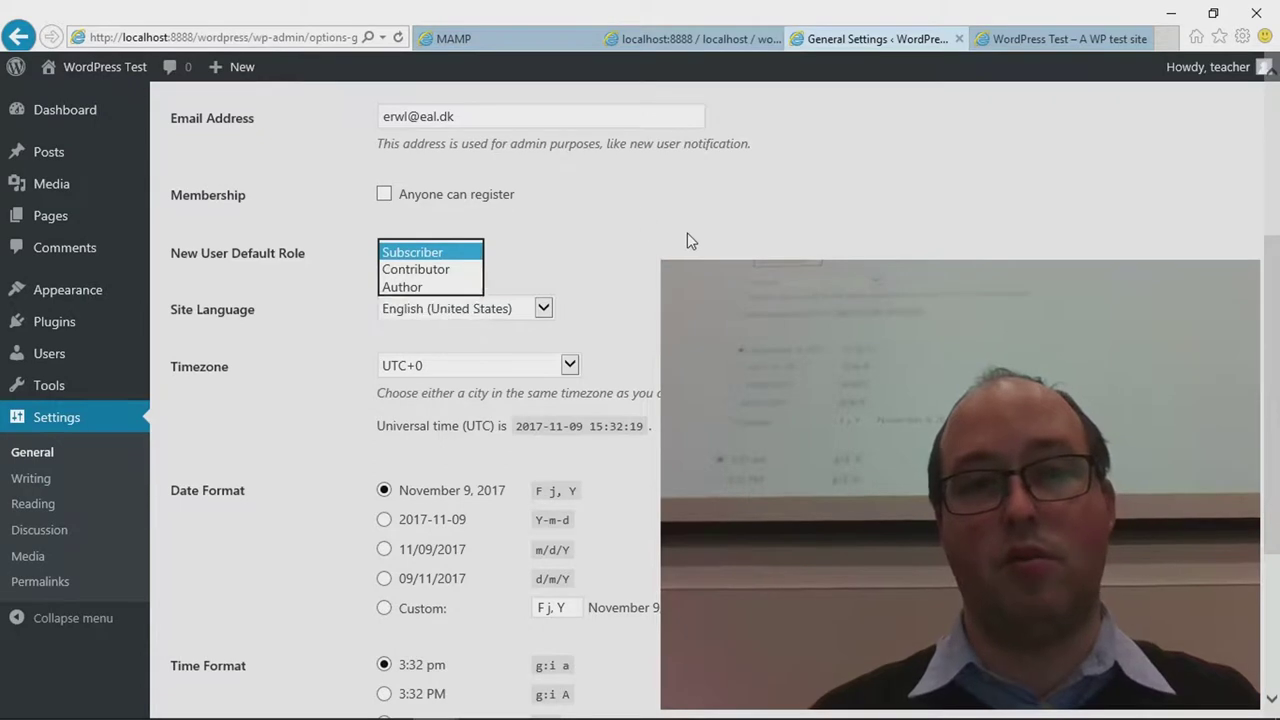
Step: Browse the available site languages, set the site language to Deutsch and save the general settings
scroll(686, 243, down, 2)
scroll(650, 260, up, 3)
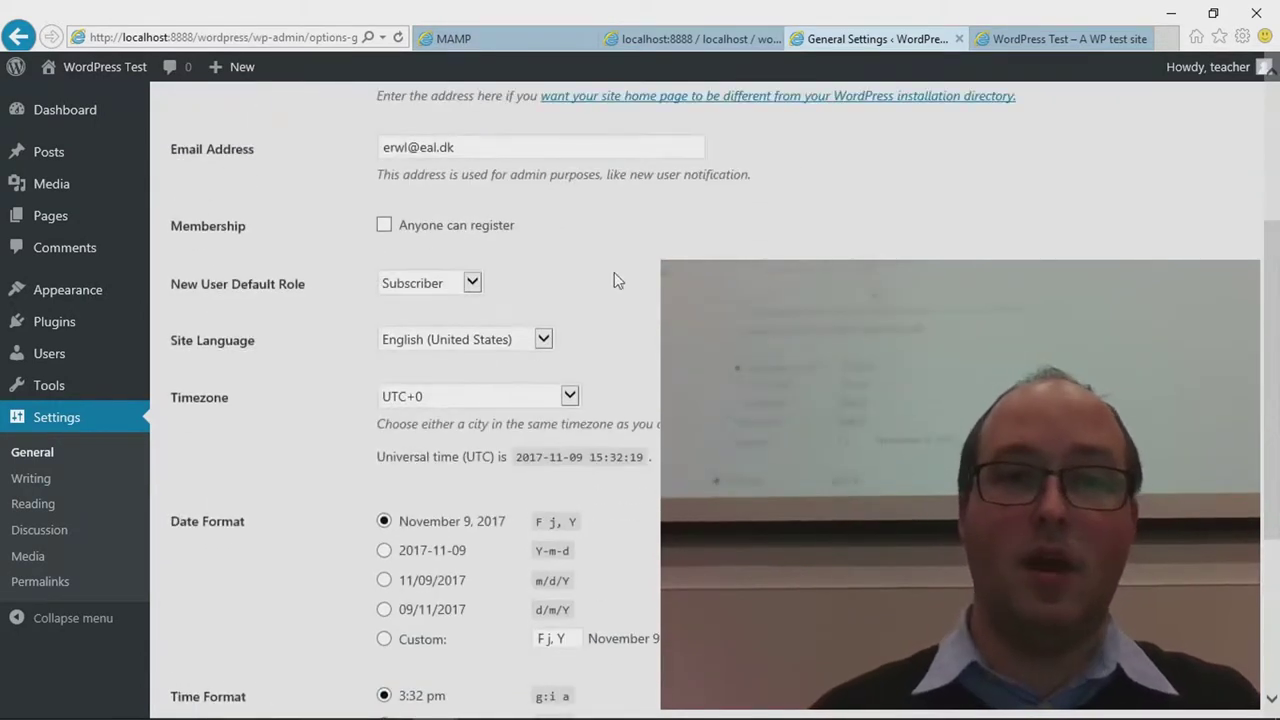
click(549, 343)
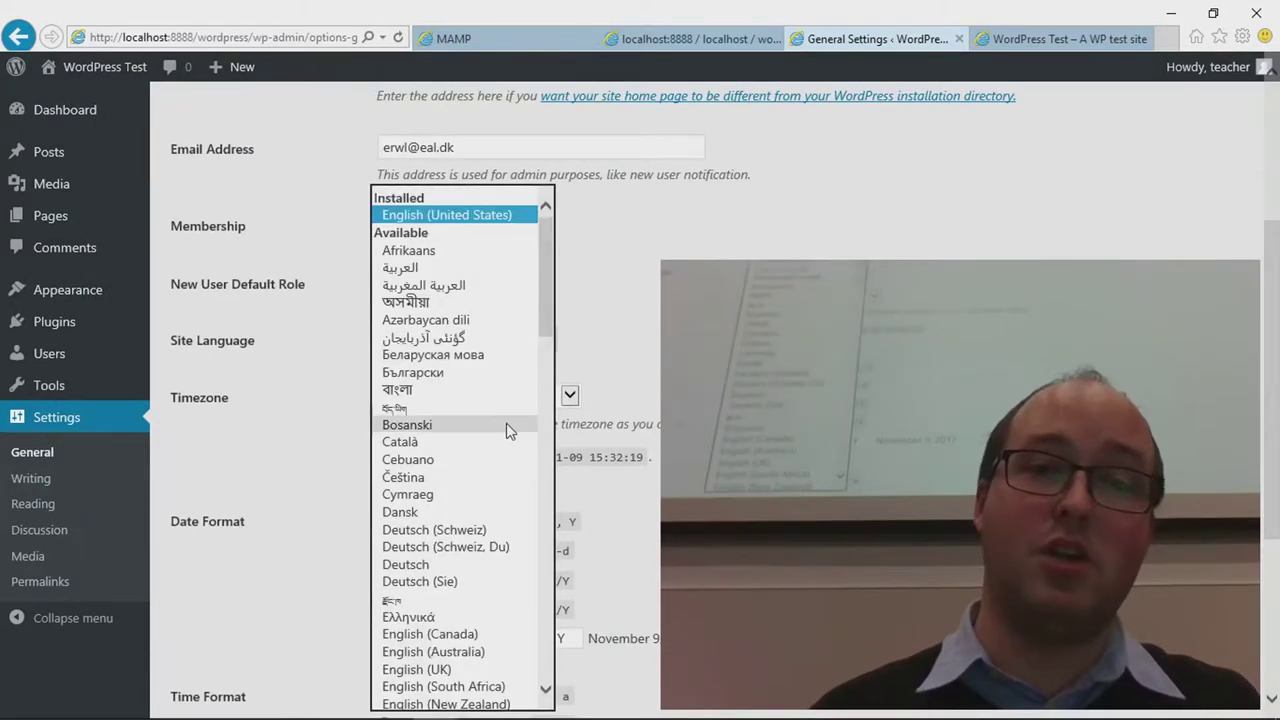
scroll(507, 430, down, 10)
scroll(507, 430, down, 9)
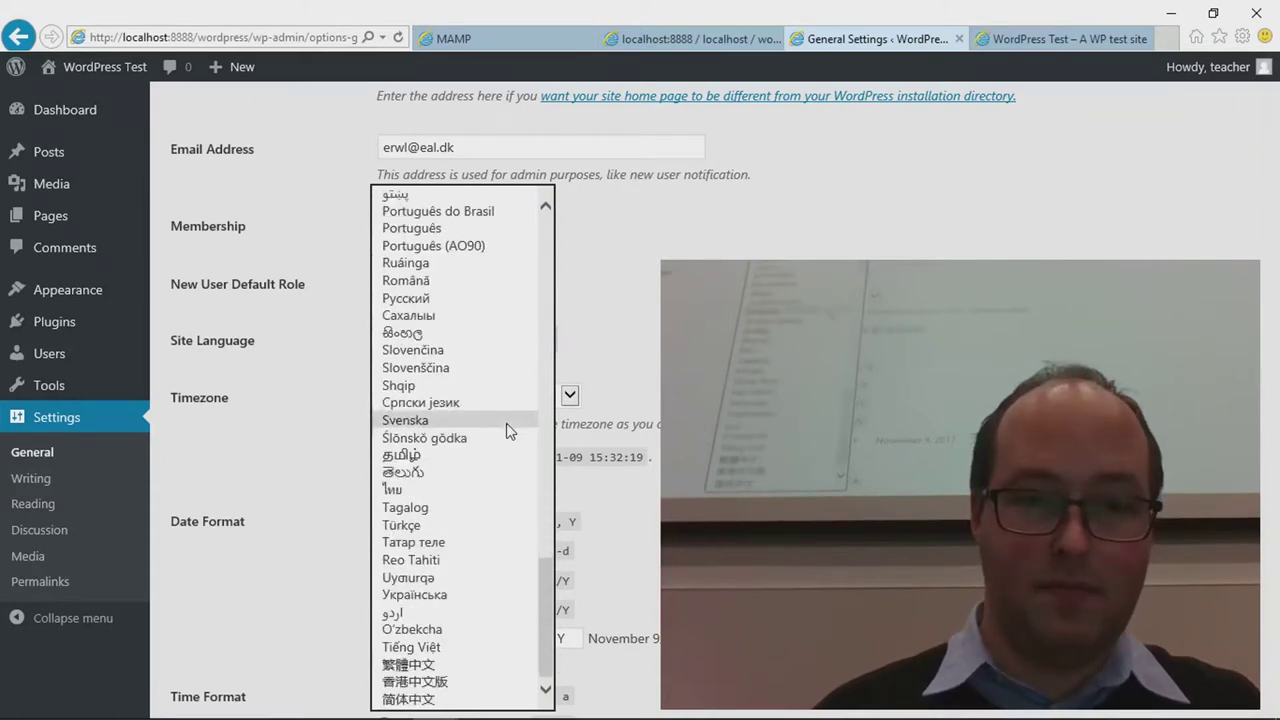
scroll(507, 430, up, 20)
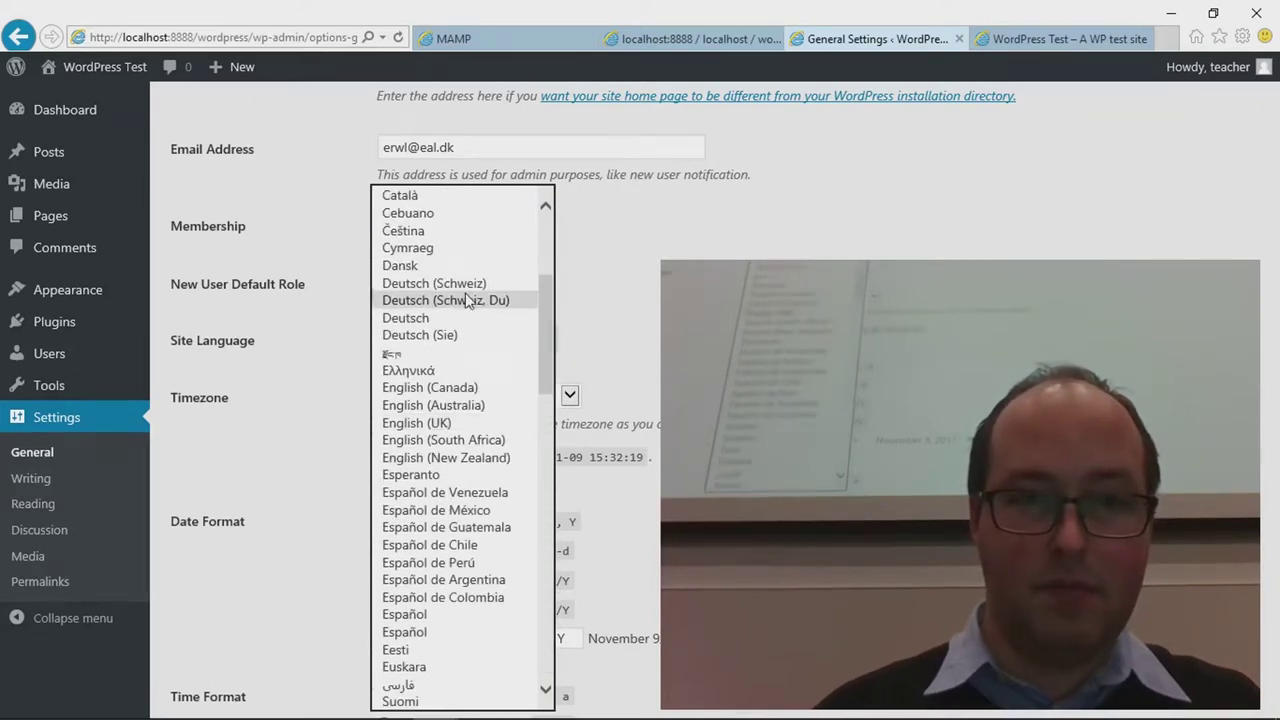
click(449, 319)
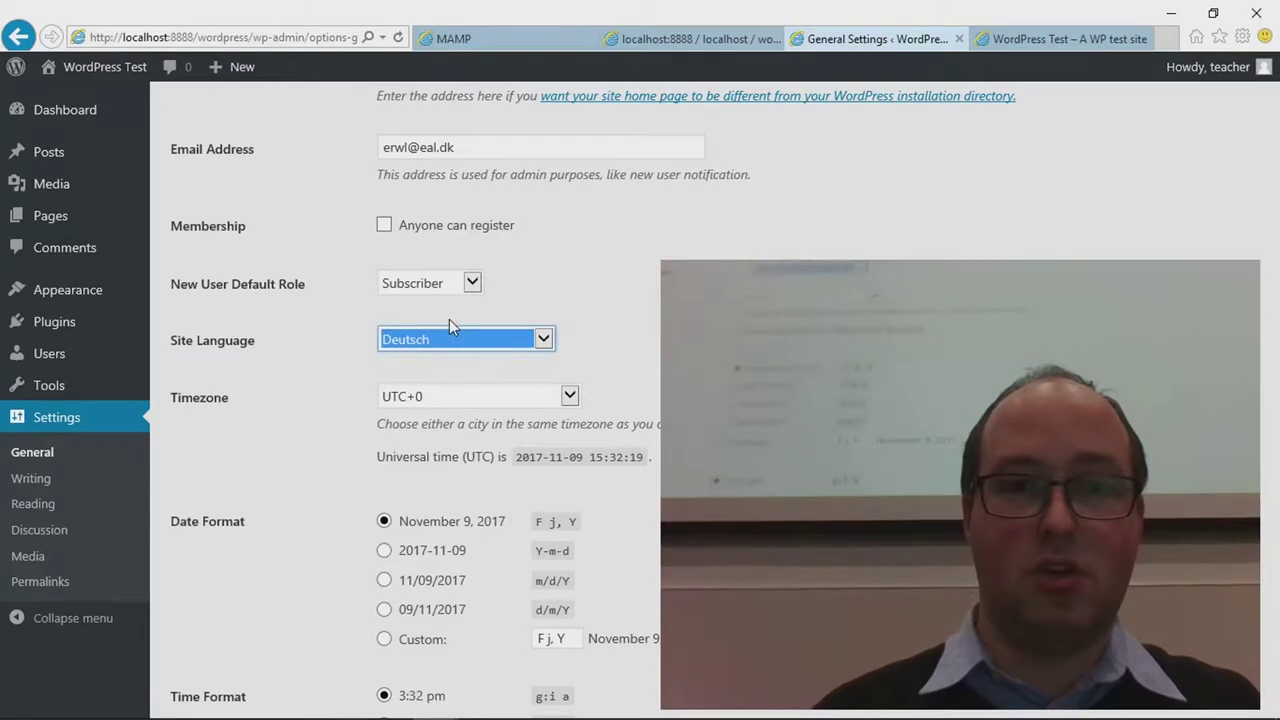
scroll(381, 498, down, 3)
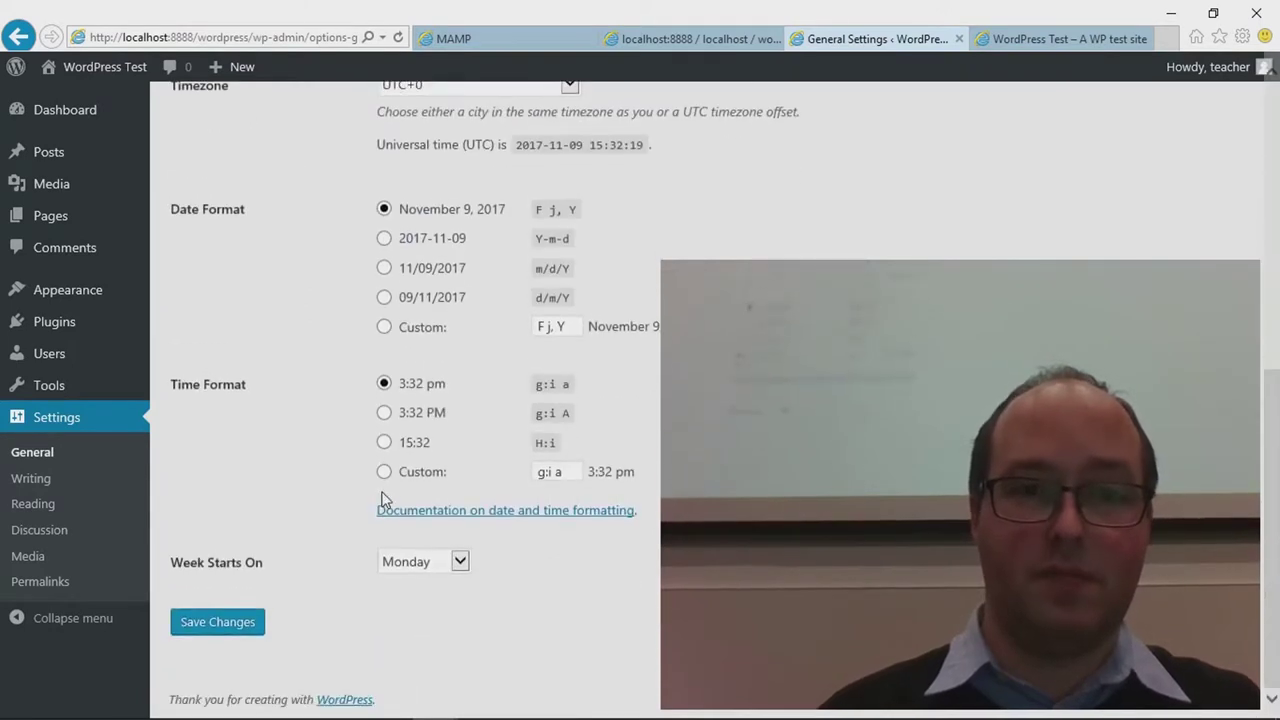
click(241, 622)
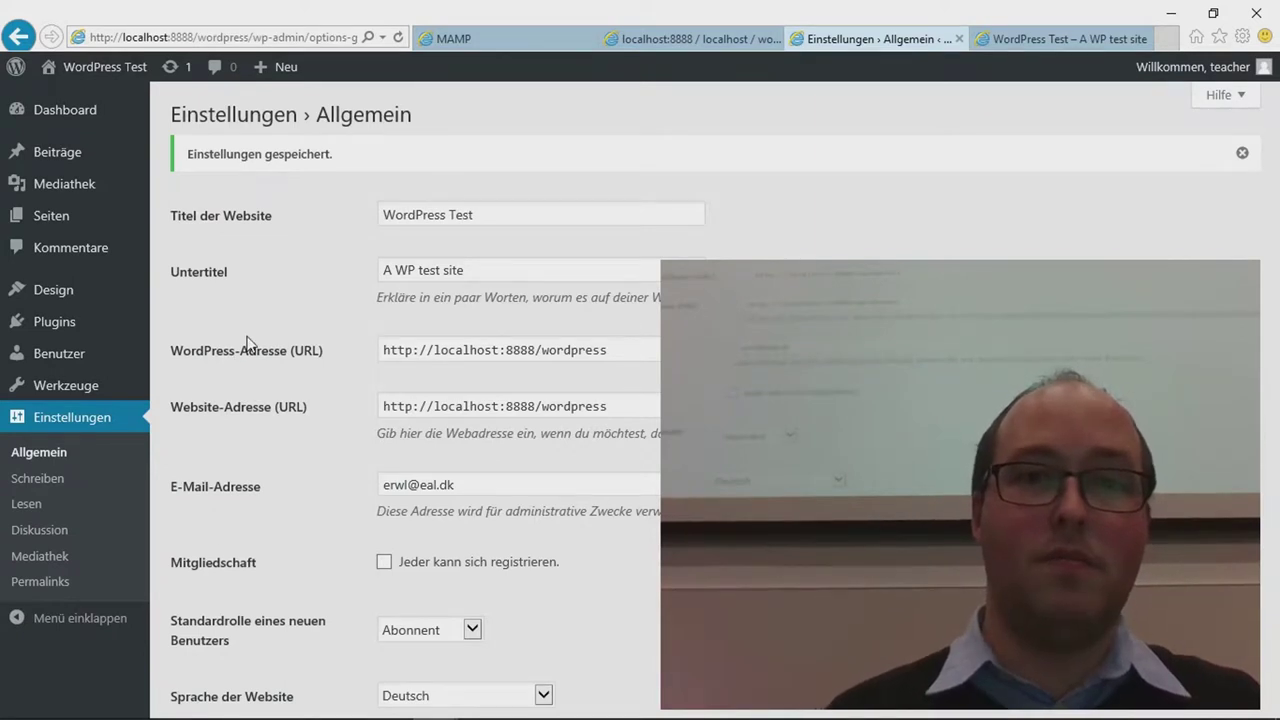
Step: Look over the translated general settings, set the site language back to English (United States) and save the changes
scroll(247, 343, down, 6)
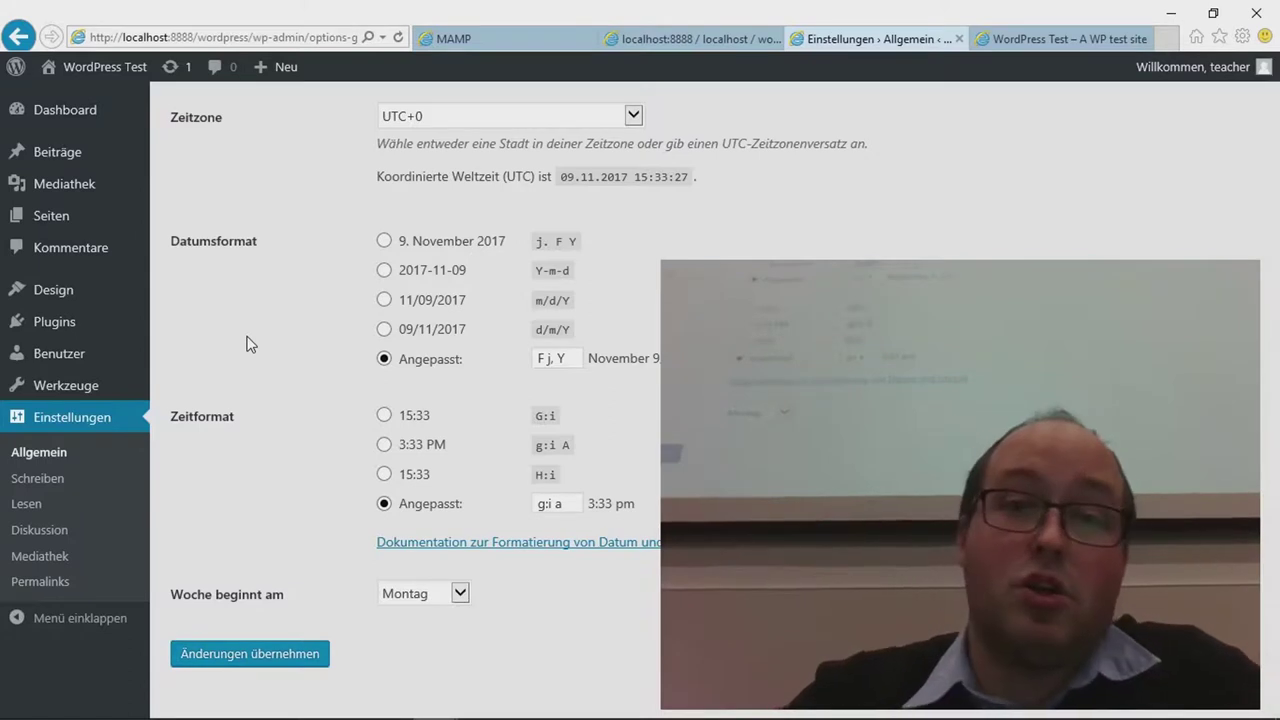
scroll(250, 343, up, 3)
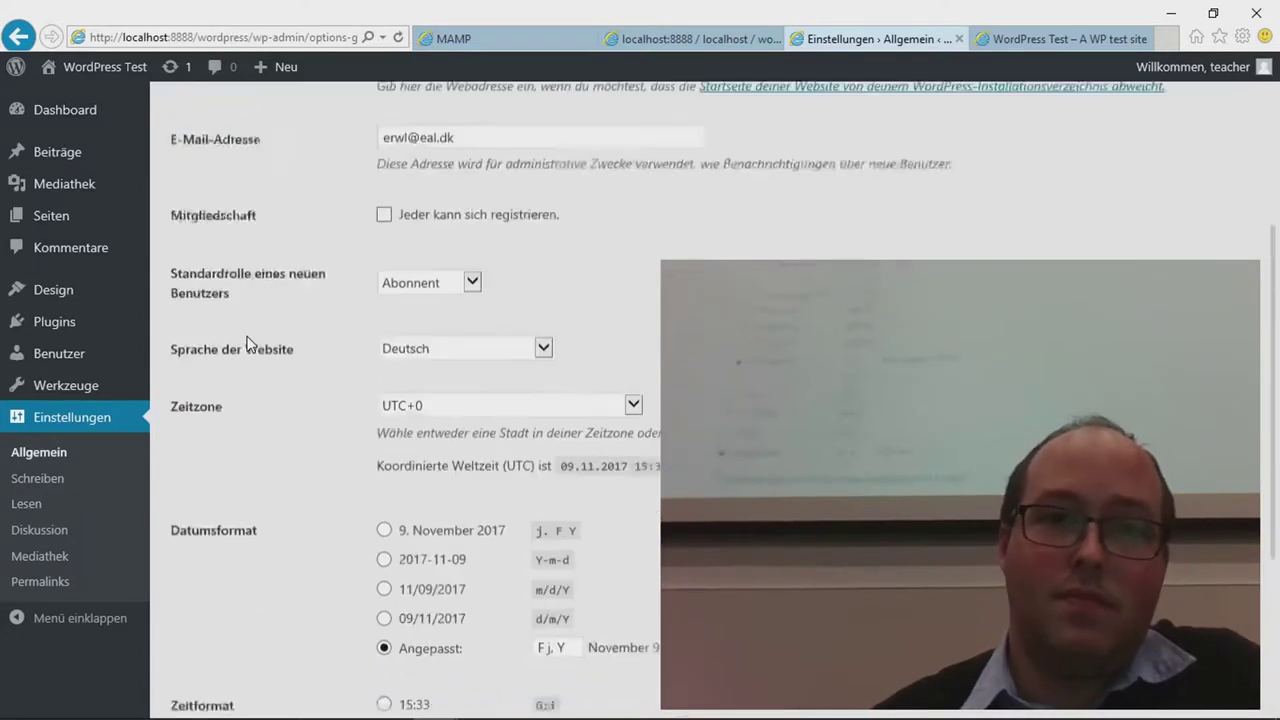
click(428, 377)
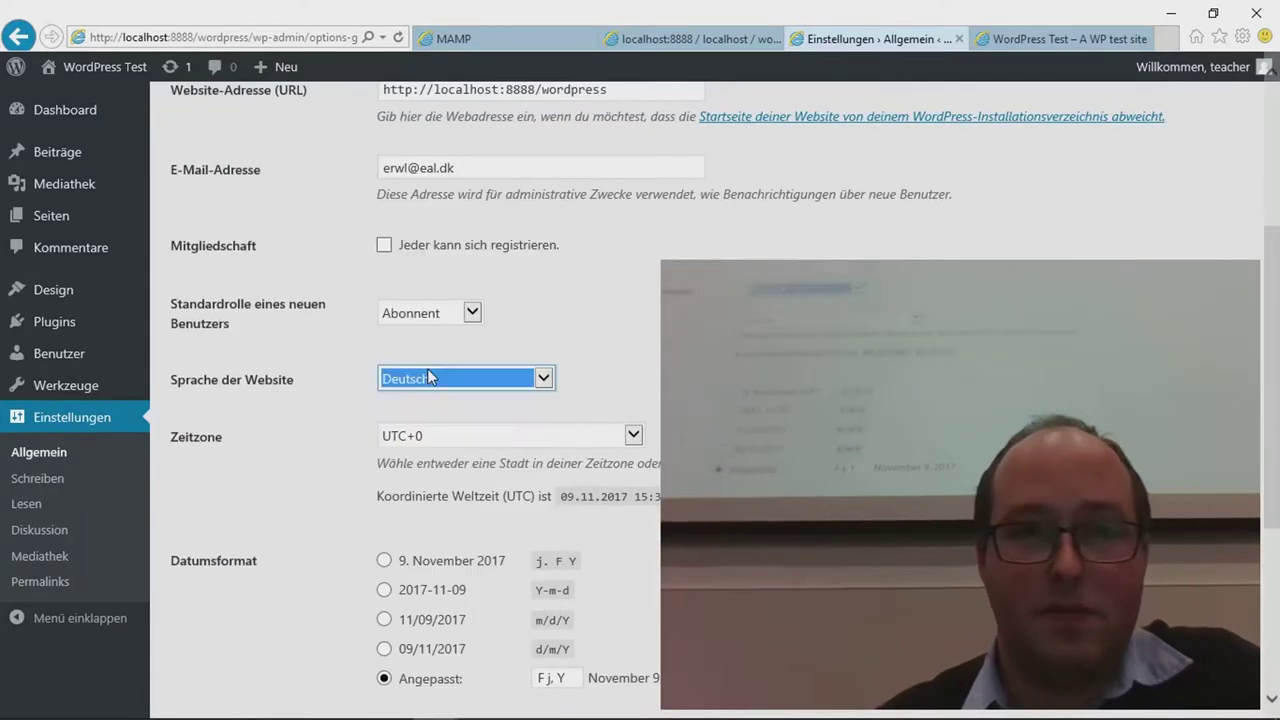
click(426, 372)
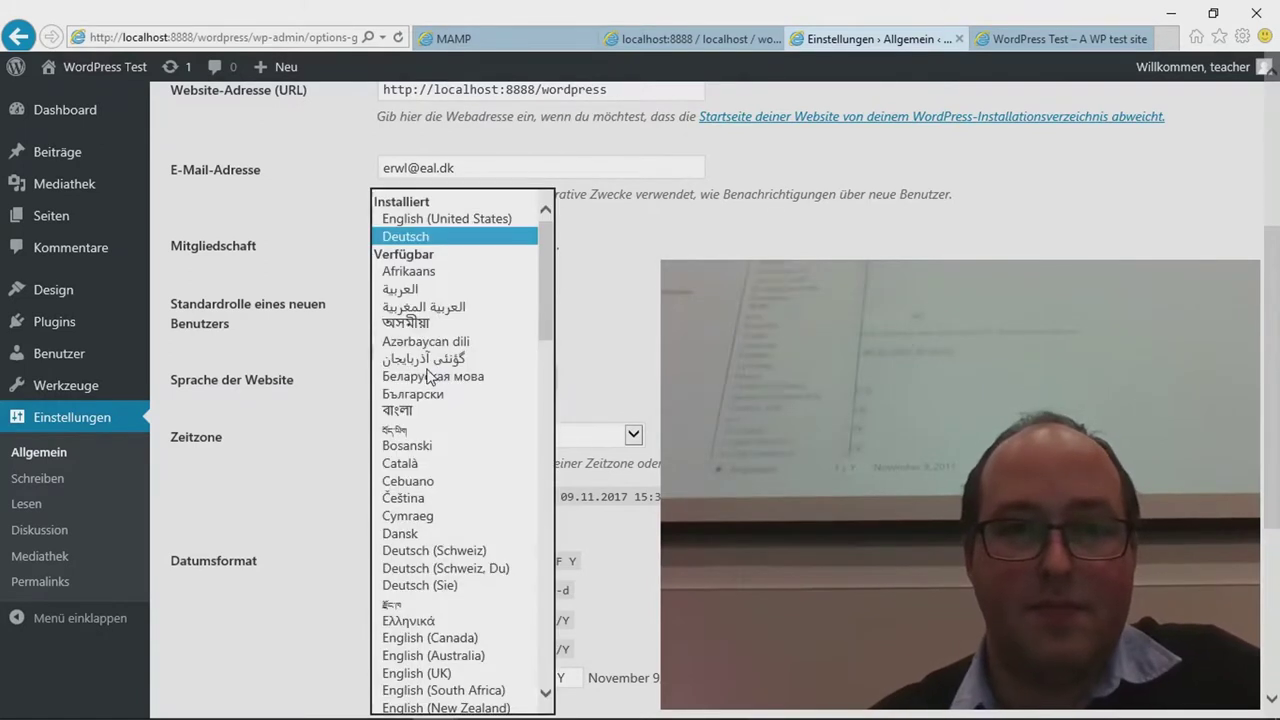
click(424, 222)
scroll(295, 495, down, 3)
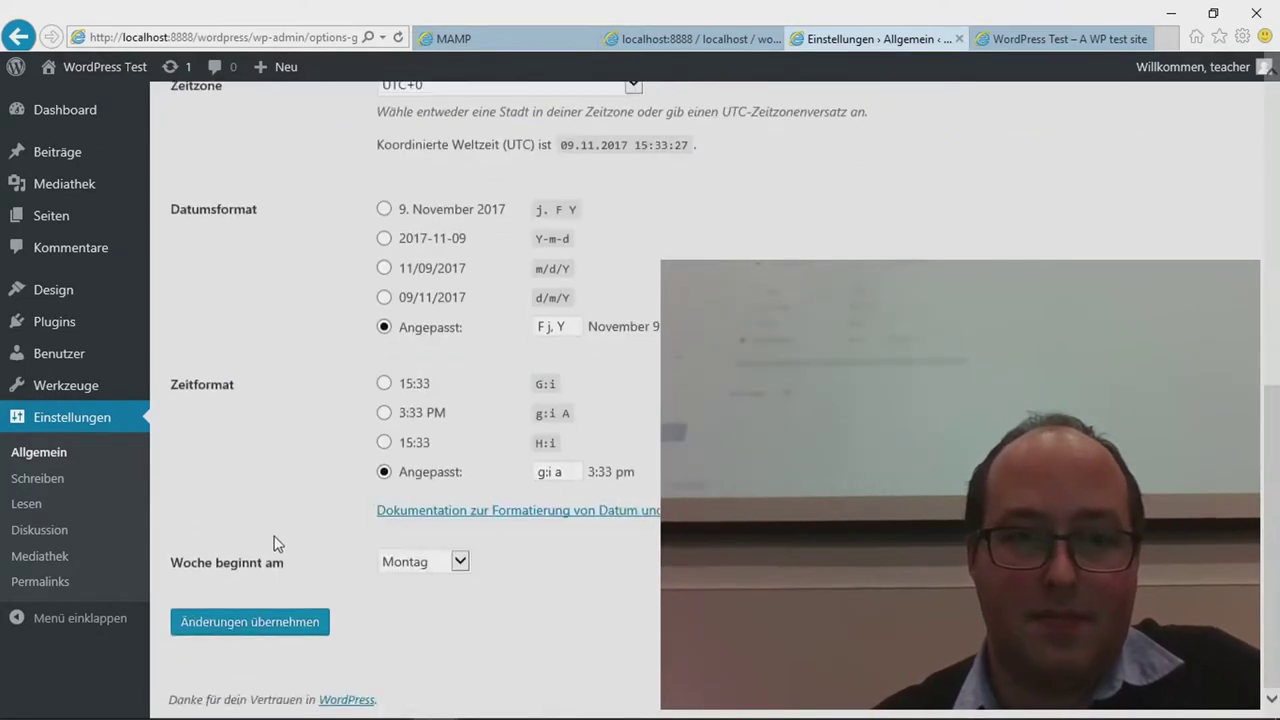
click(250, 622)
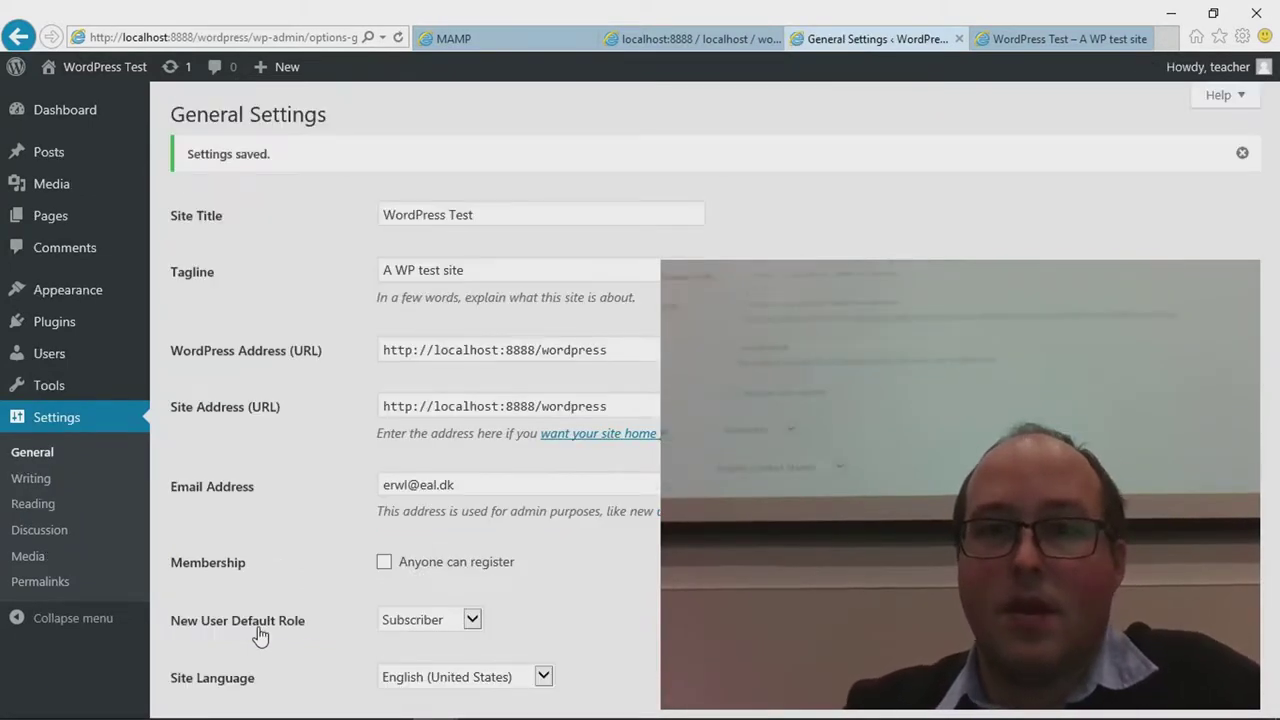
Step: Review the timezone, date, time and week start options in the general settings, and look through the writing settings
scroll(258, 635, up, 2)
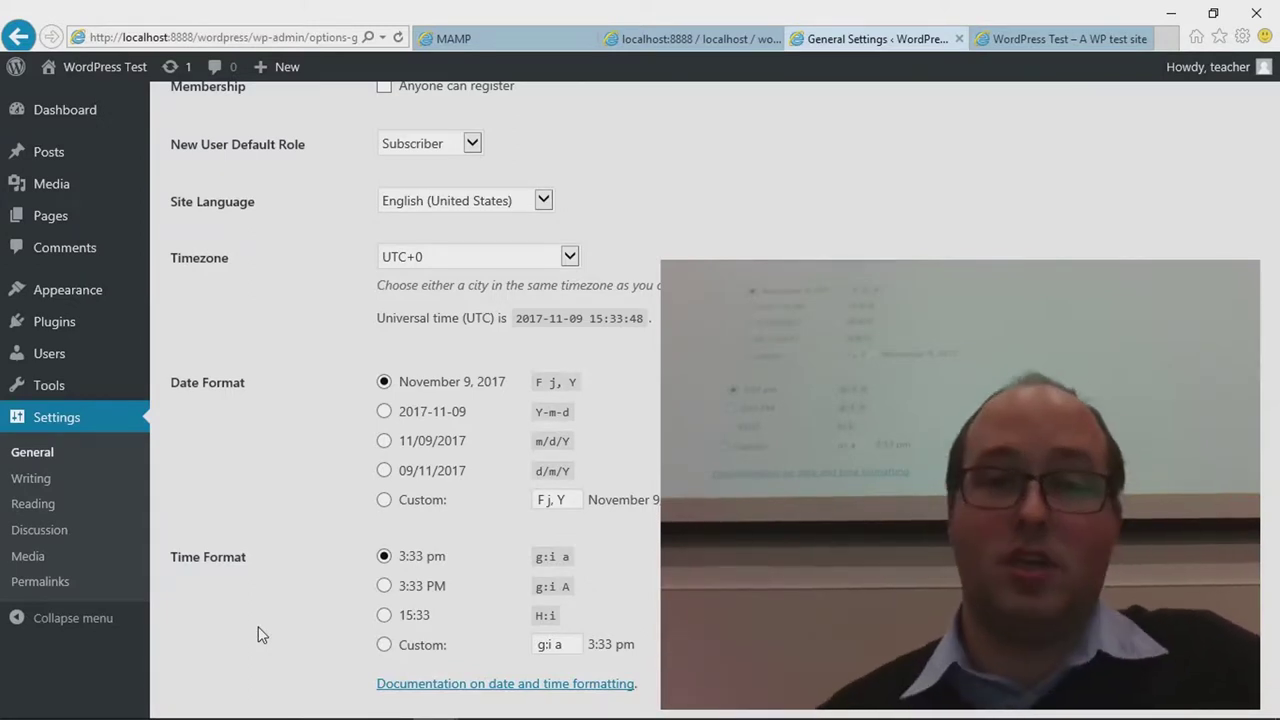
scroll(258, 626, down, 2)
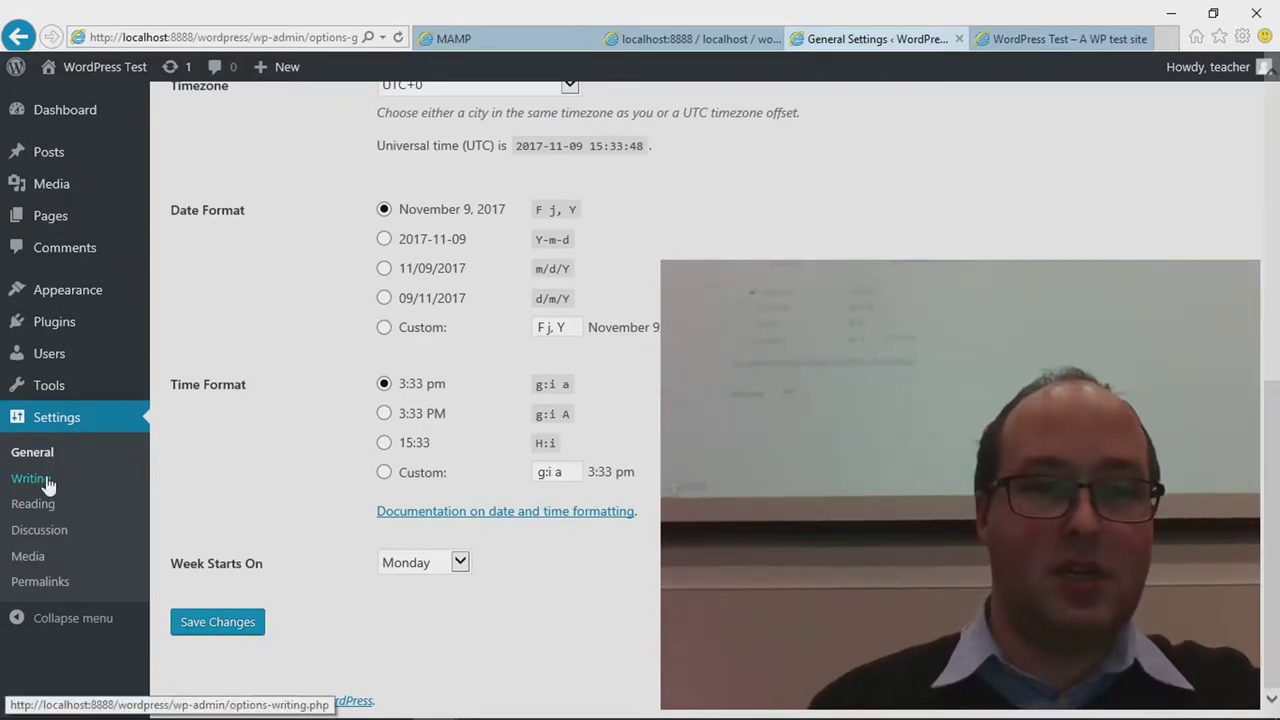
scroll(280, 428, up, 3)
scroll(281, 430, down, 3)
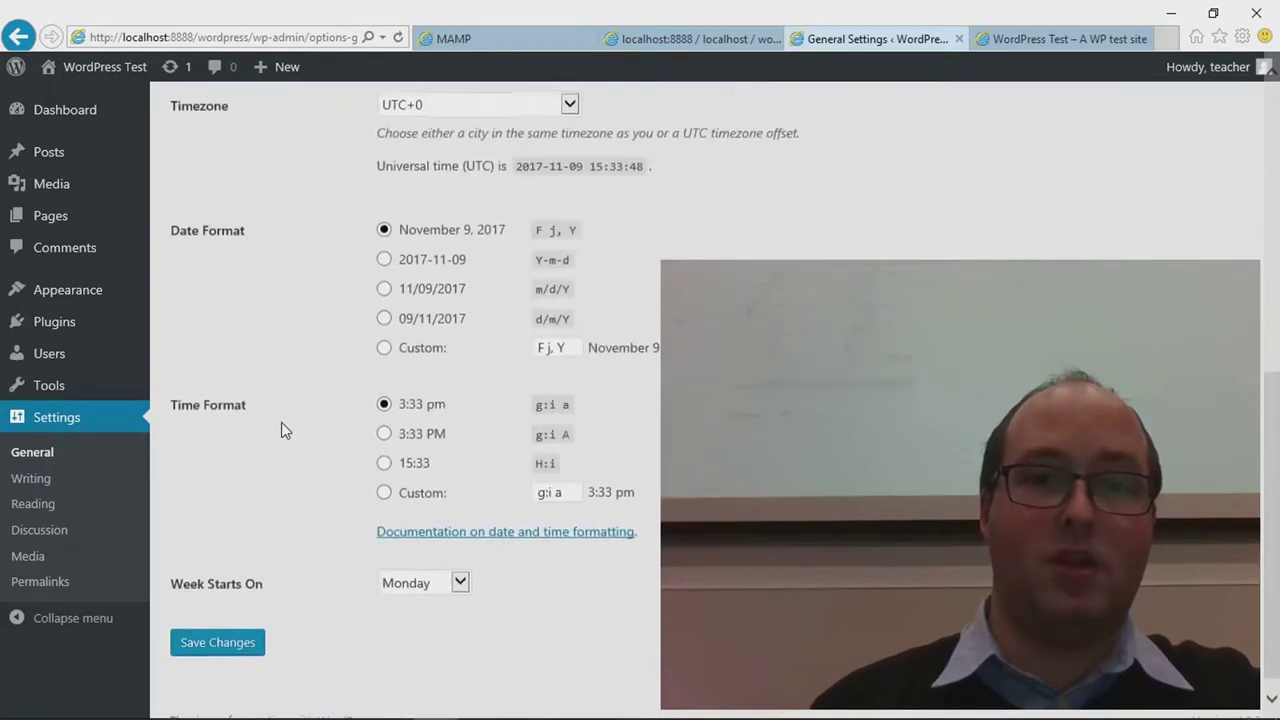
scroll(281, 422, down, 1)
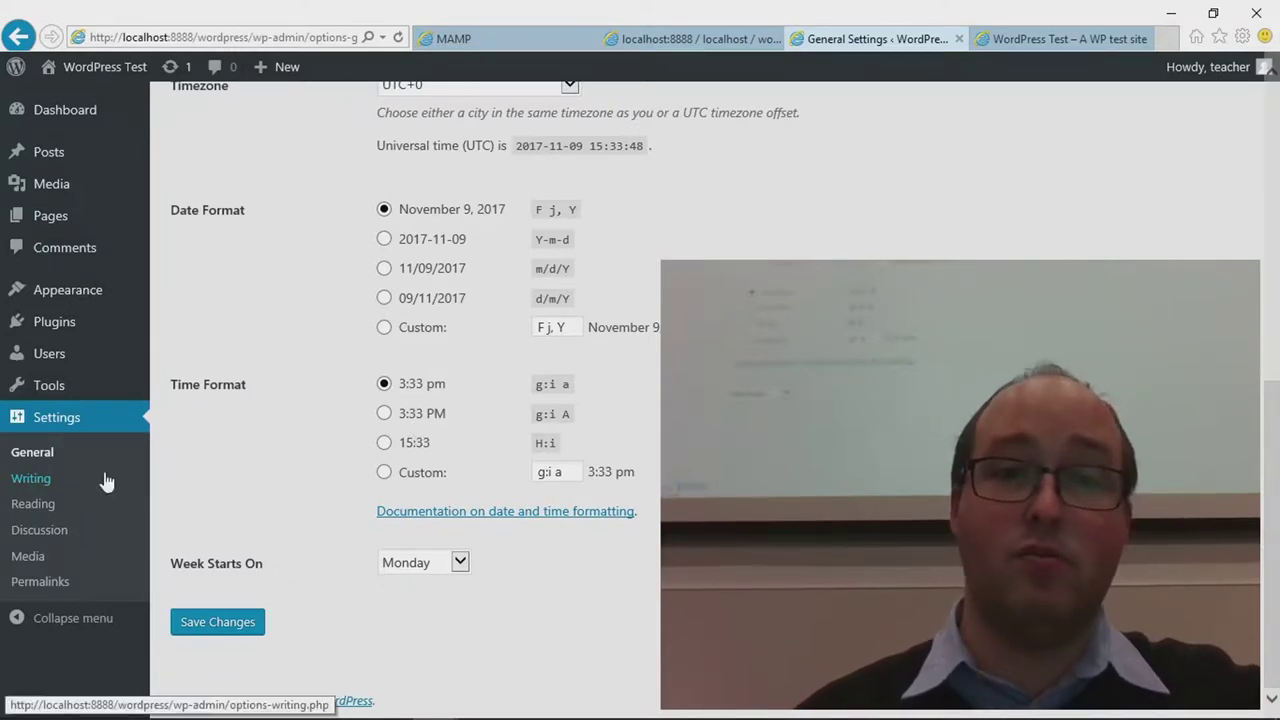
click(106, 482)
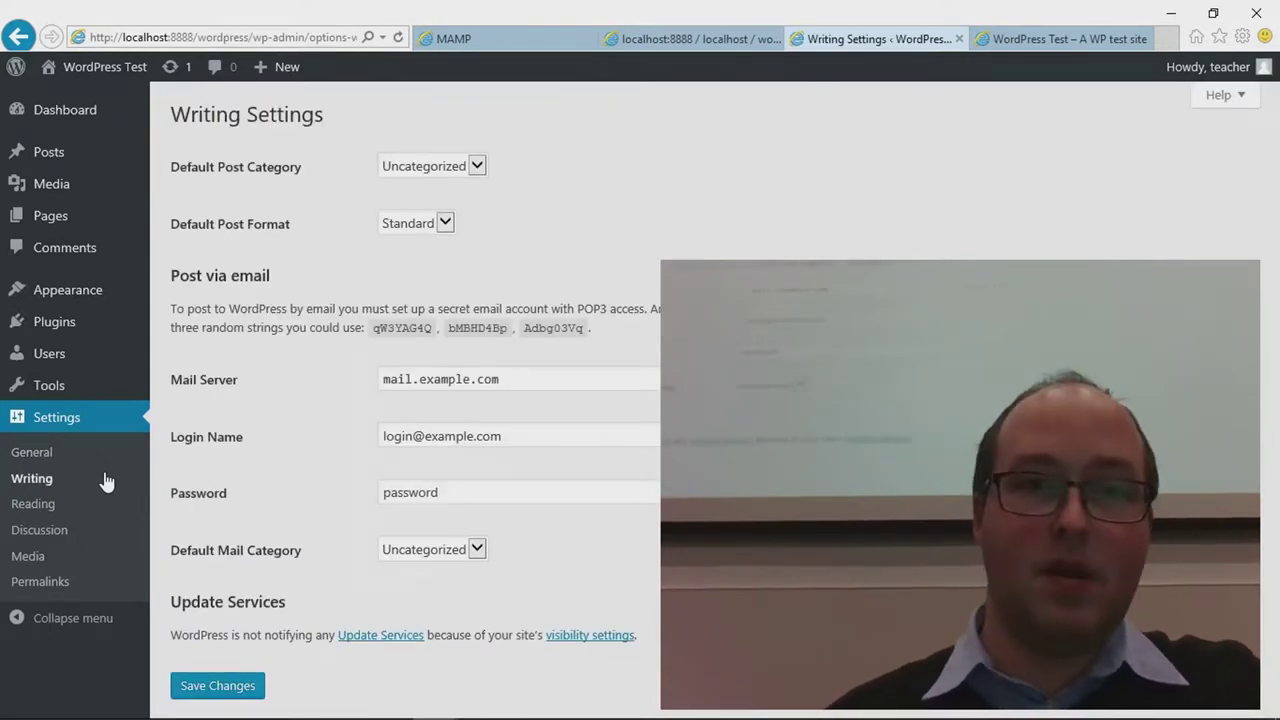
scroll(253, 437, down, 1)
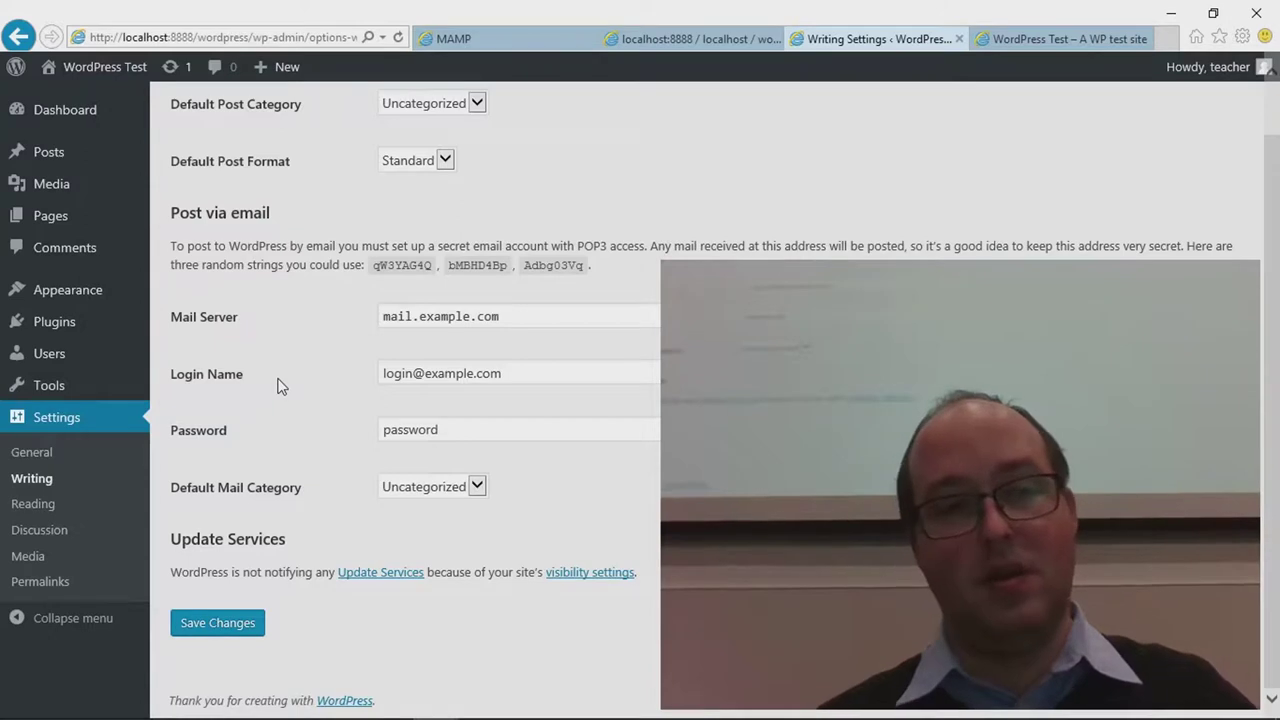
Step: Switch to Chrome, bring up the Basic Color Theory page on colormatters.com and examine its section on the color wheel
key(alt+Tab)
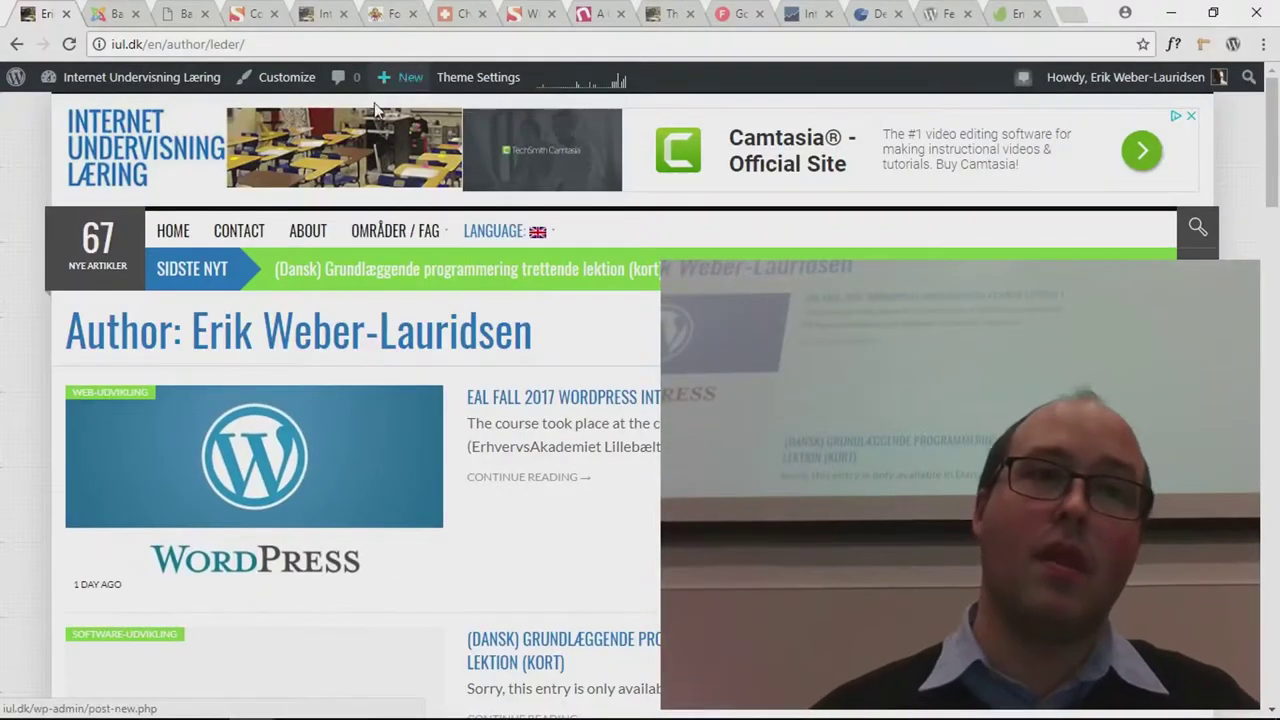
click(119, 11)
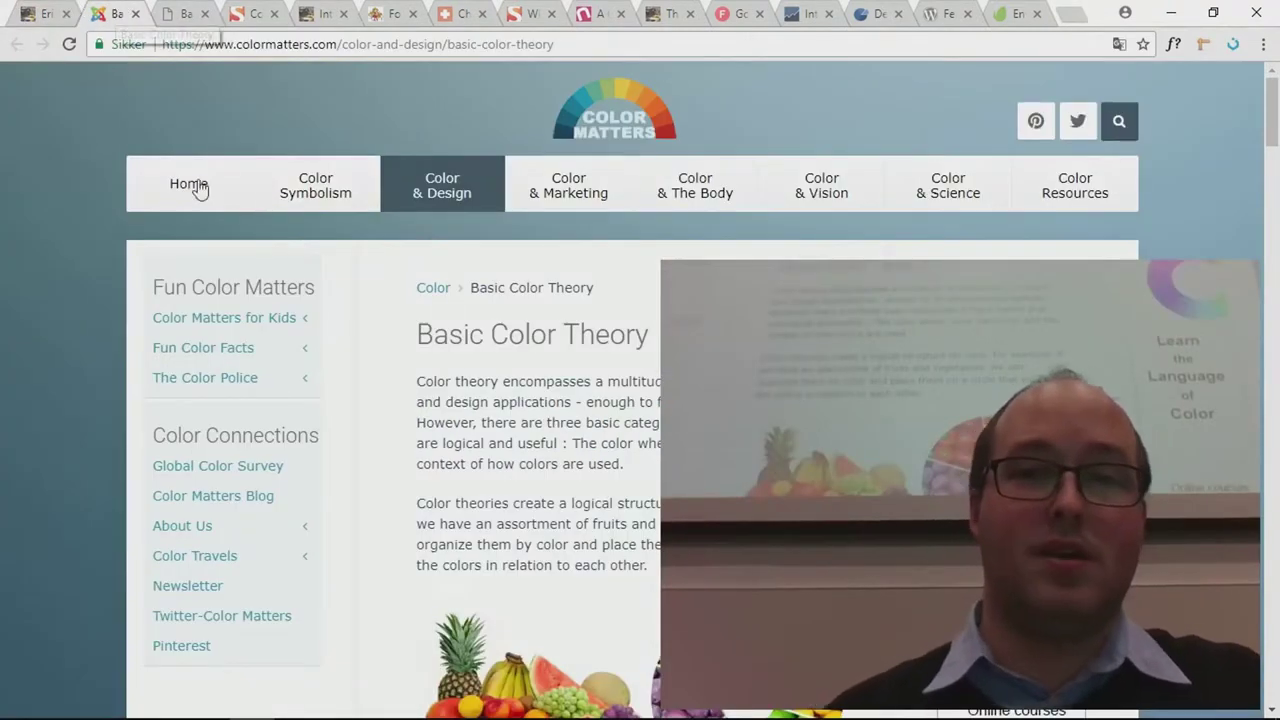
scroll(206, 192, down, 3)
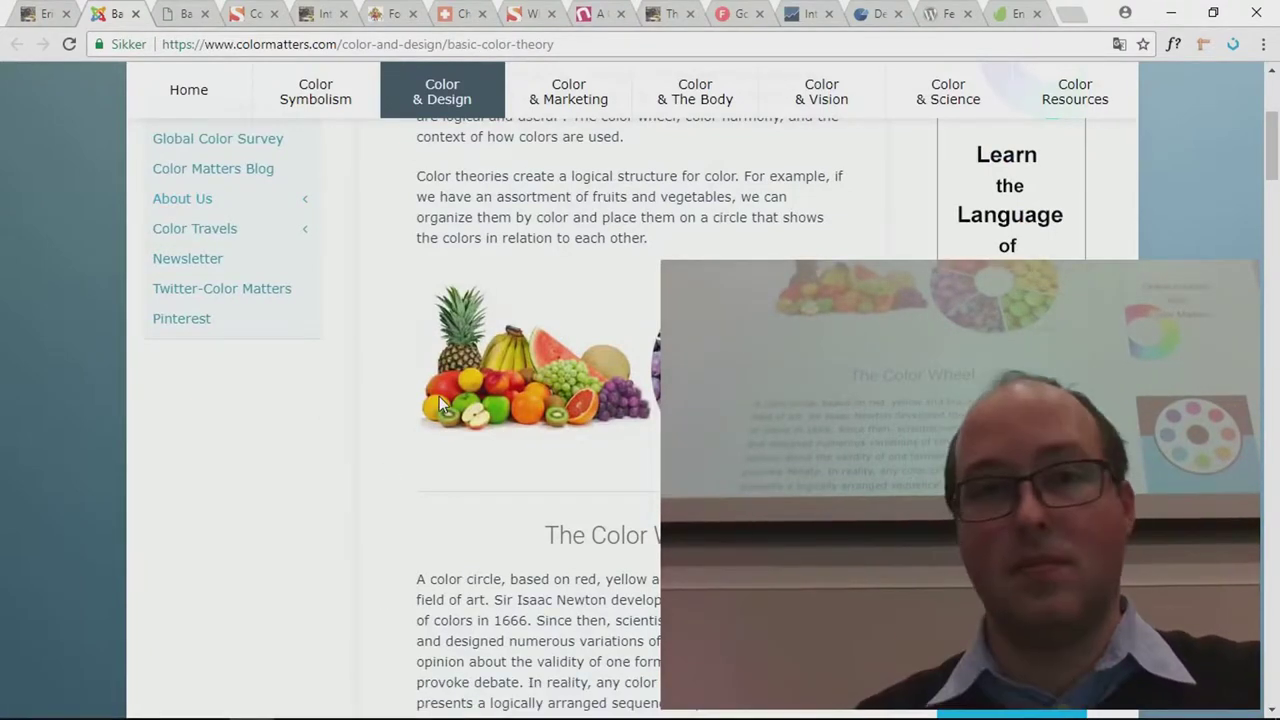
scroll(439, 396, up, 3)
scroll(537, 372, down, 8)
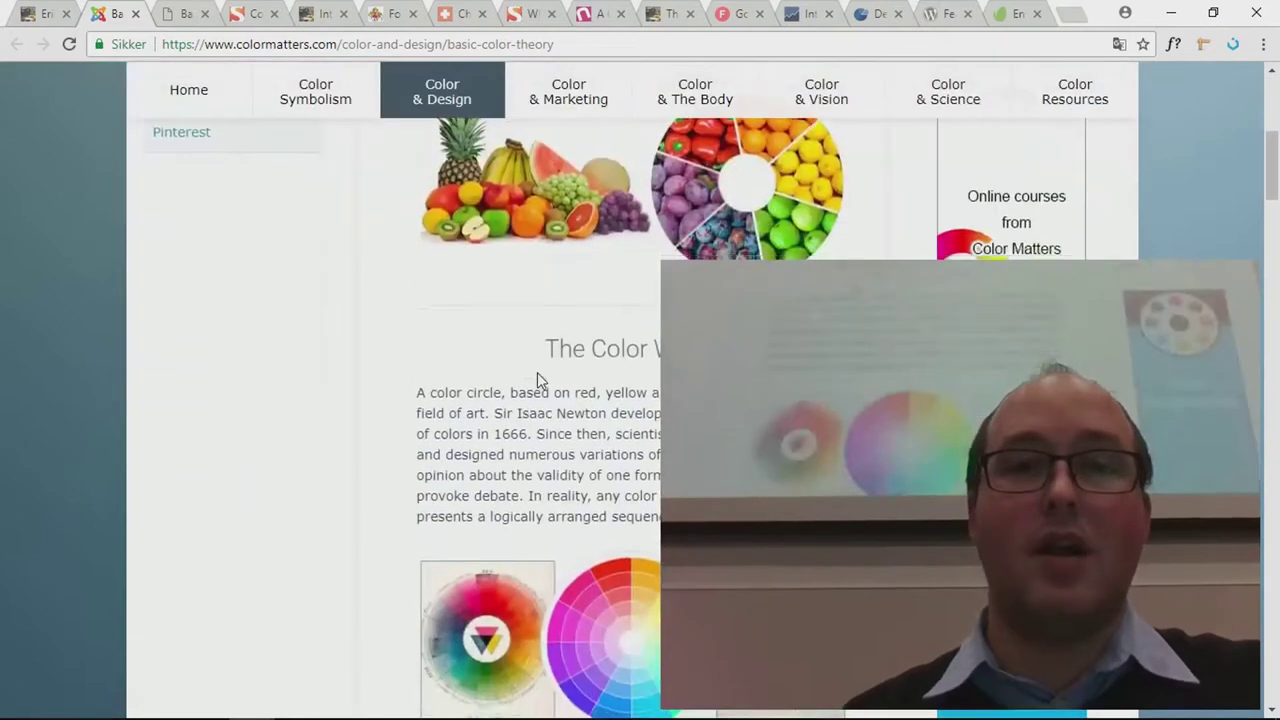
scroll(537, 377, down, 3)
scroll(537, 377, up, 1)
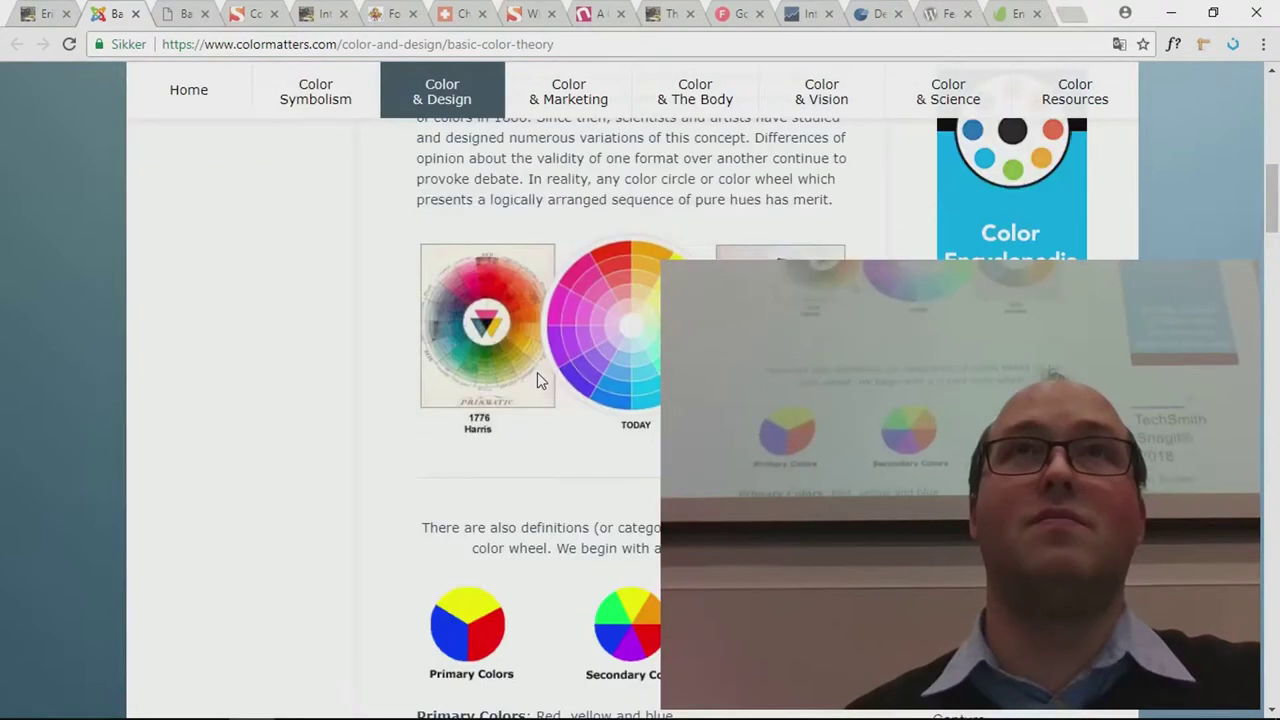
scroll(537, 372, up, 1)
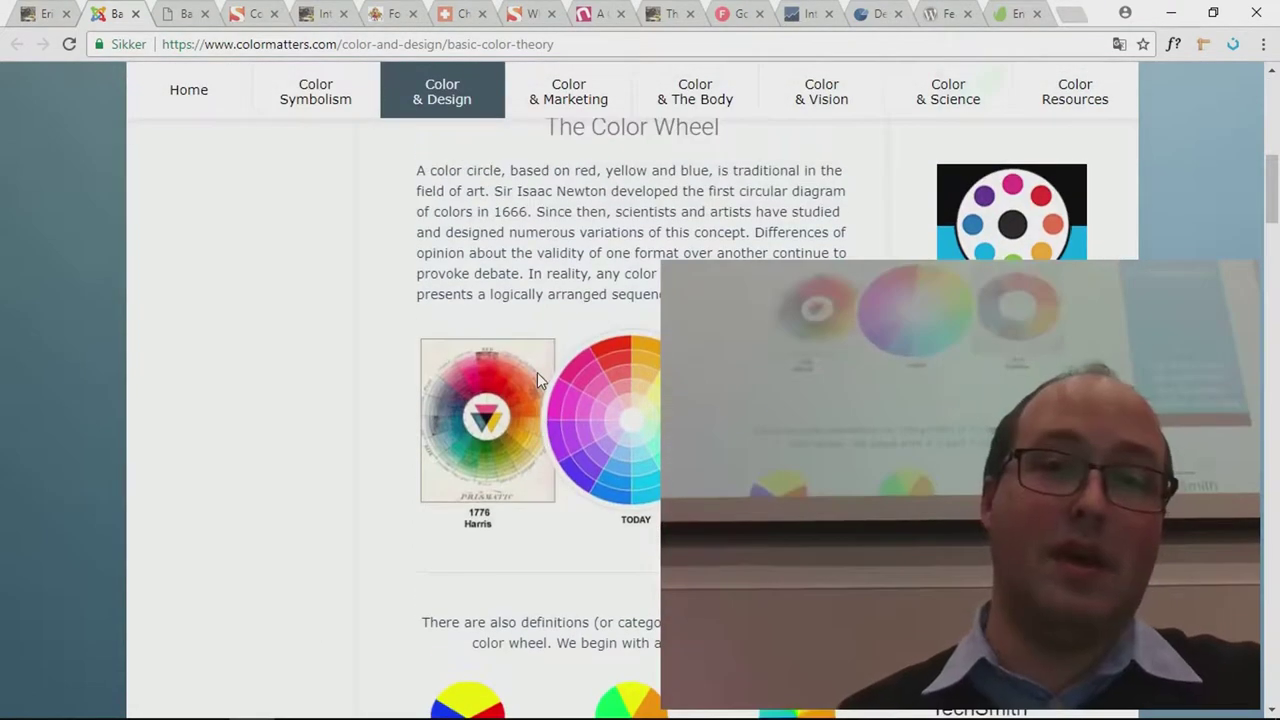
scroll(537, 372, down, 1)
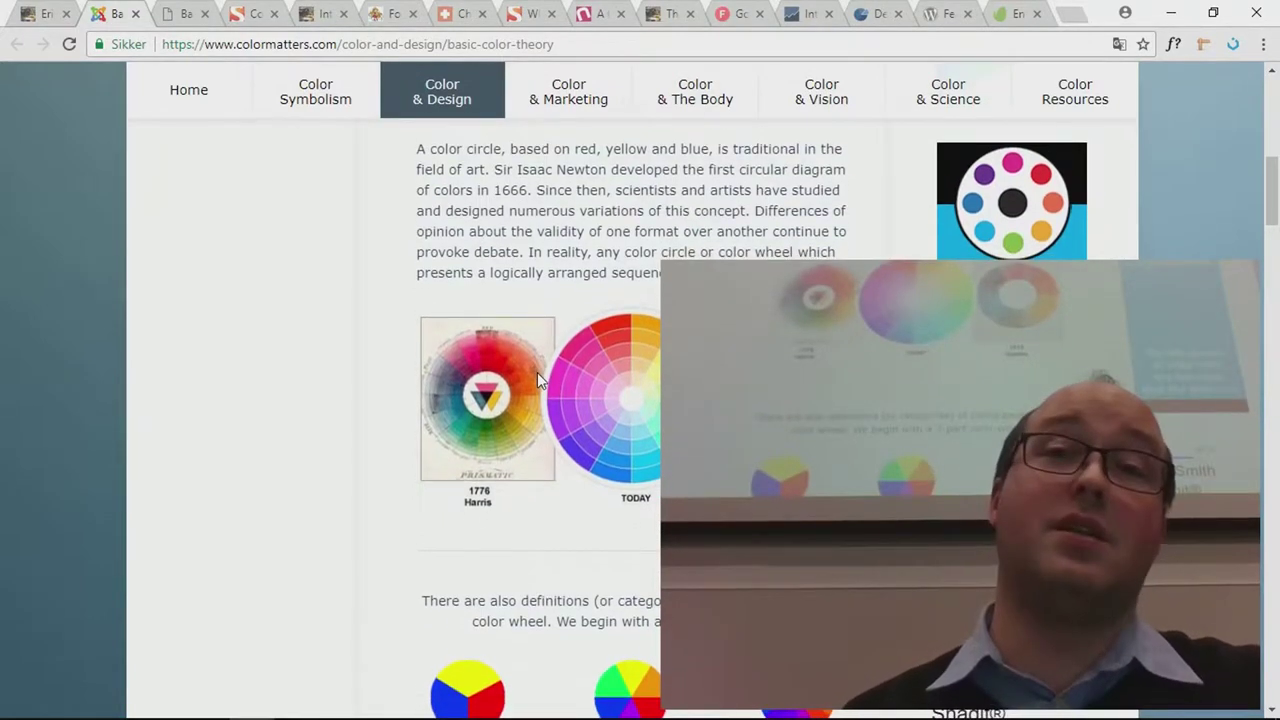
scroll(537, 372, down, 1)
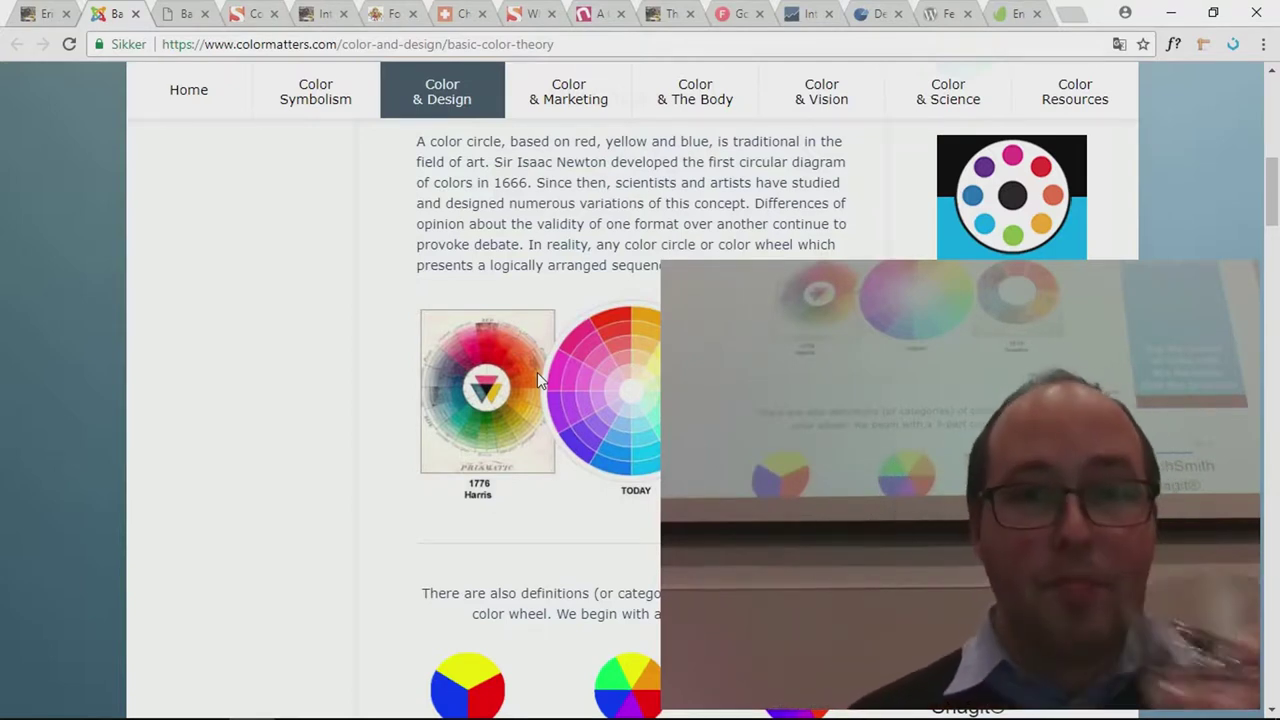
scroll(537, 372, up, 1)
scroll(537, 372, up, 2)
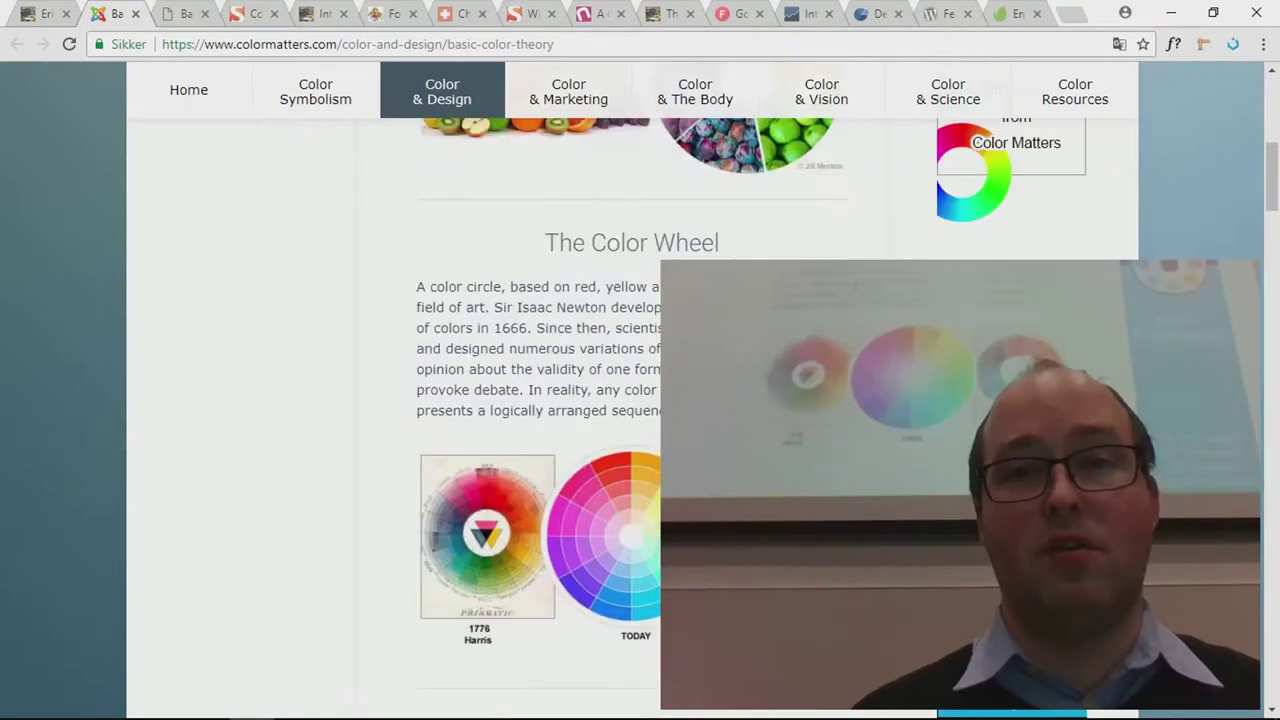
scroll(537, 377, up, 10)
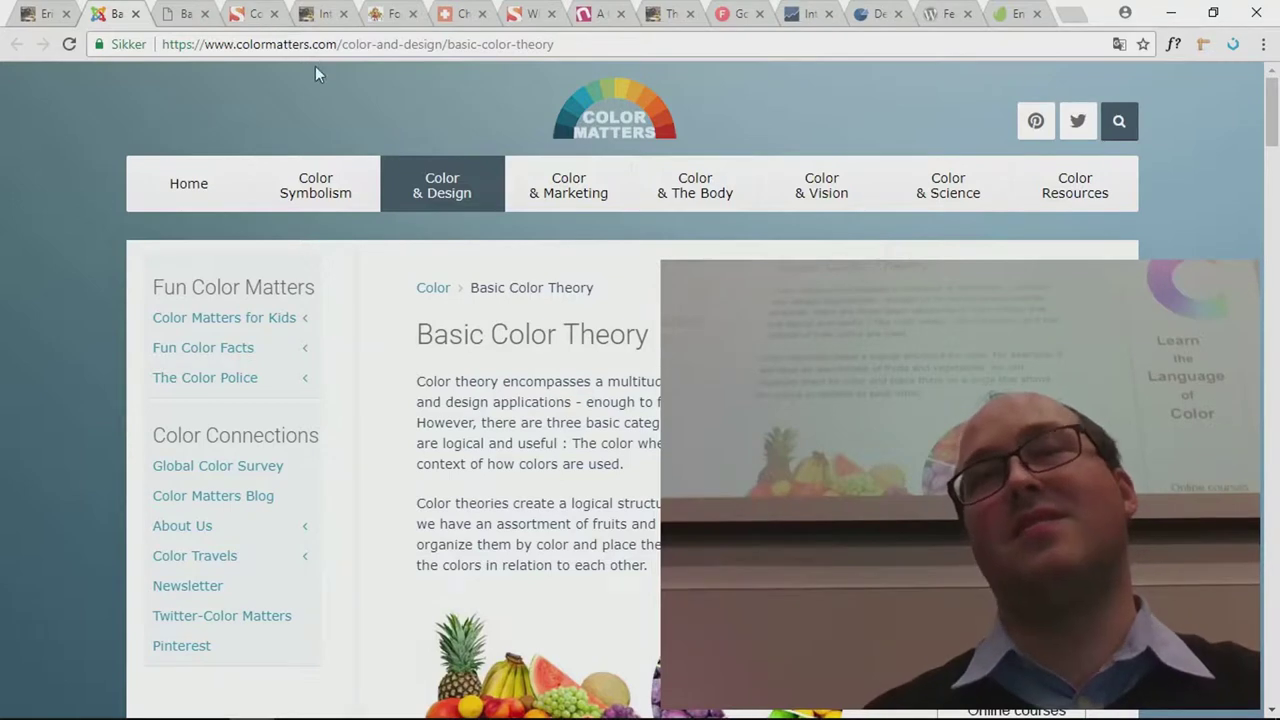
Step: Examine the color harmony formulas for analogous and complementary color schemes on the Basic Color Theory page
mouse_move(521, 287)
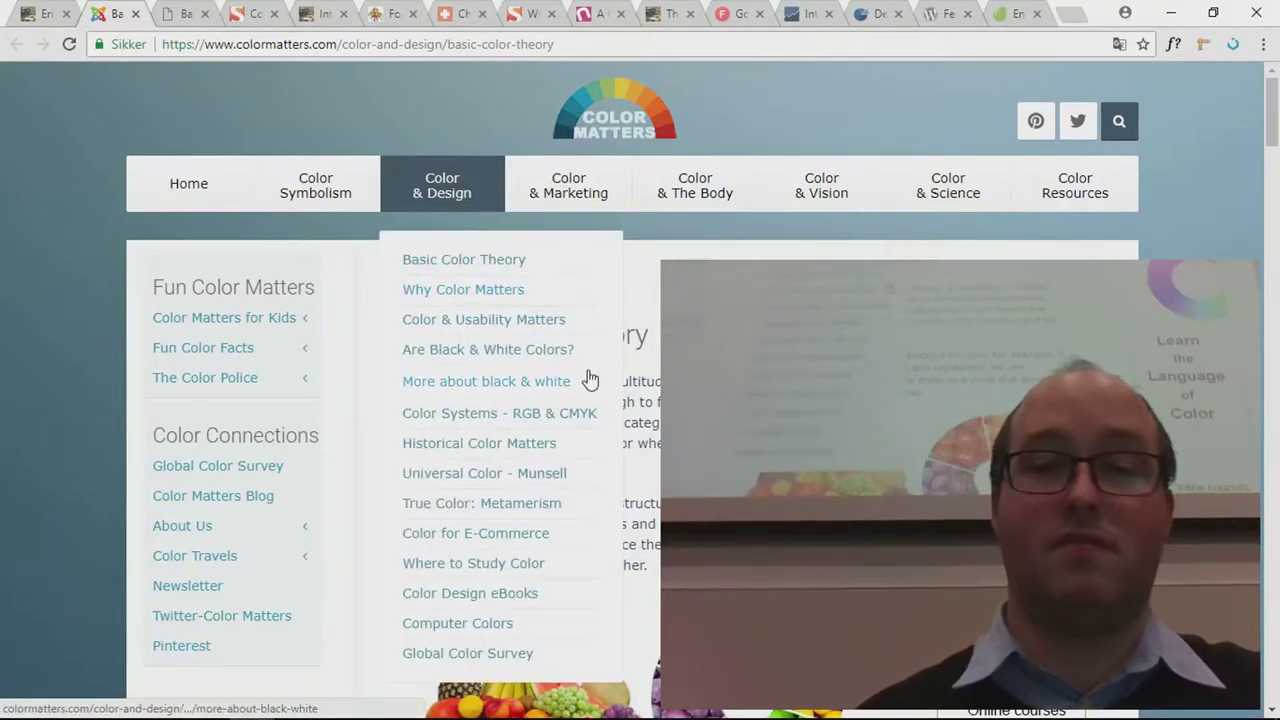
scroll(500, 400, down, 10)
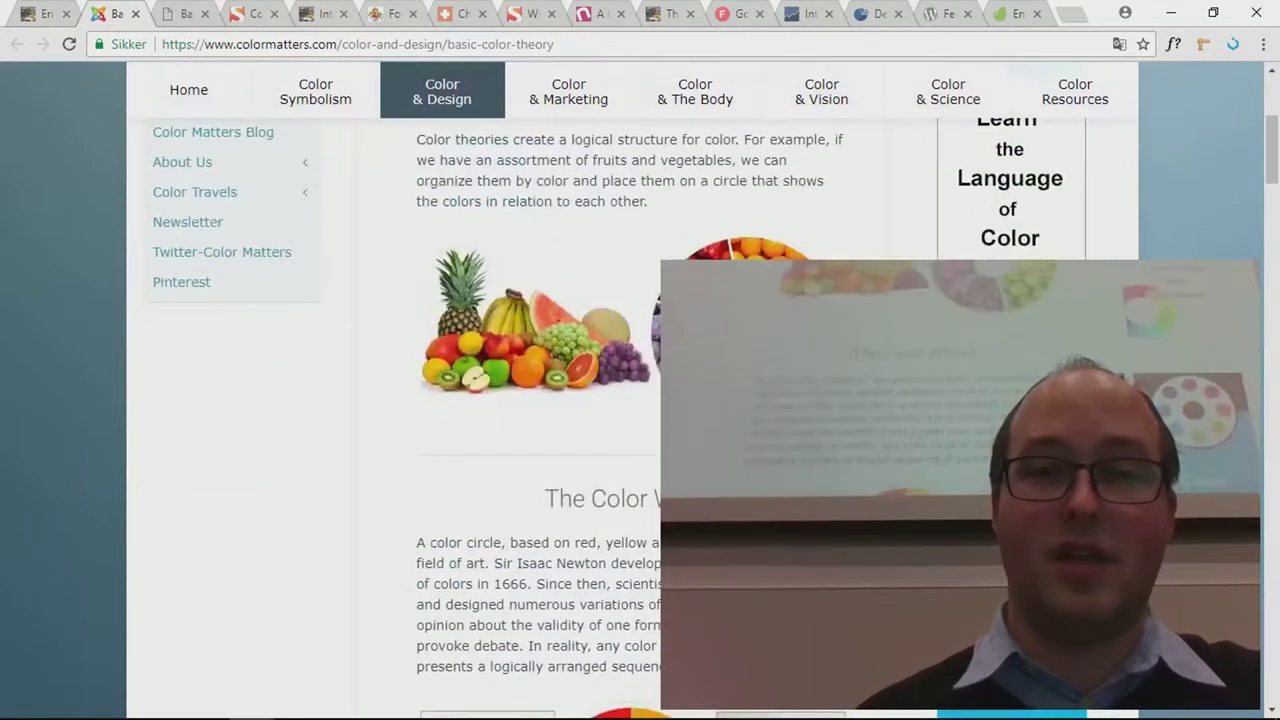
scroll(630, 400, up, 2)
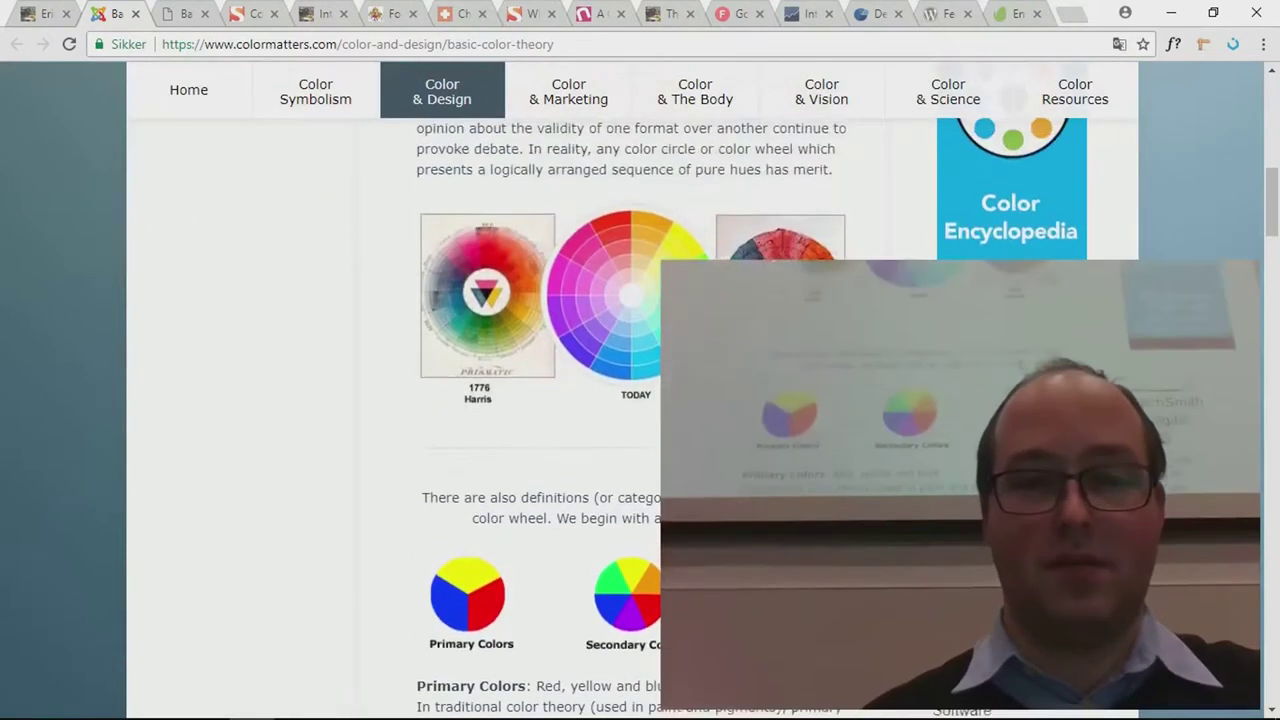
scroll(630, 400, down, 5)
scroll(630, 400, down, 5)
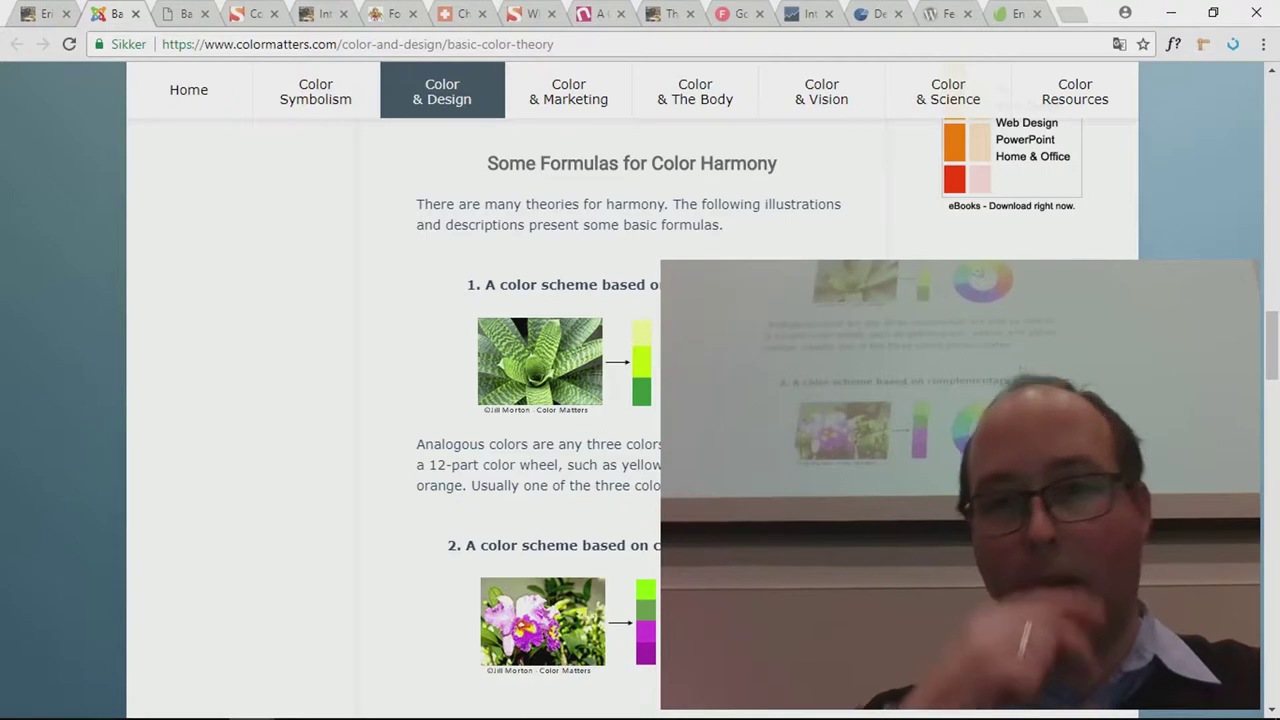
scroll(630, 400, down, 2)
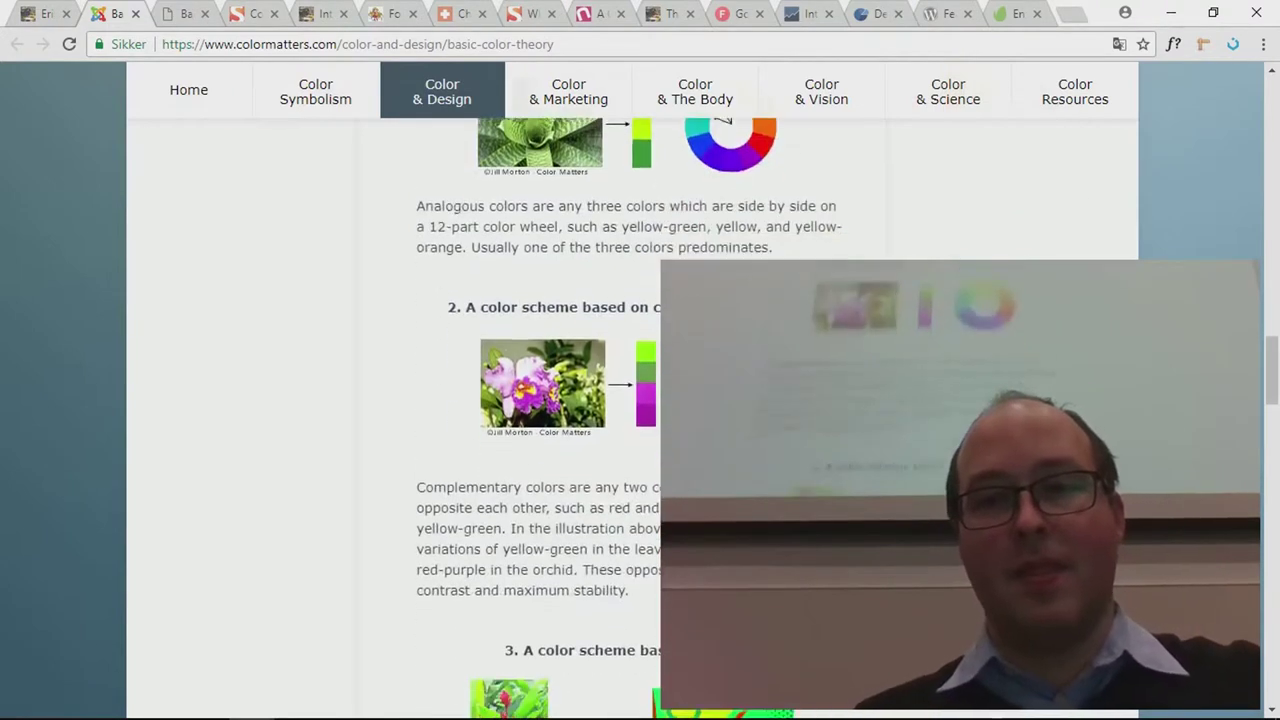
scroll(630, 400, up, 1)
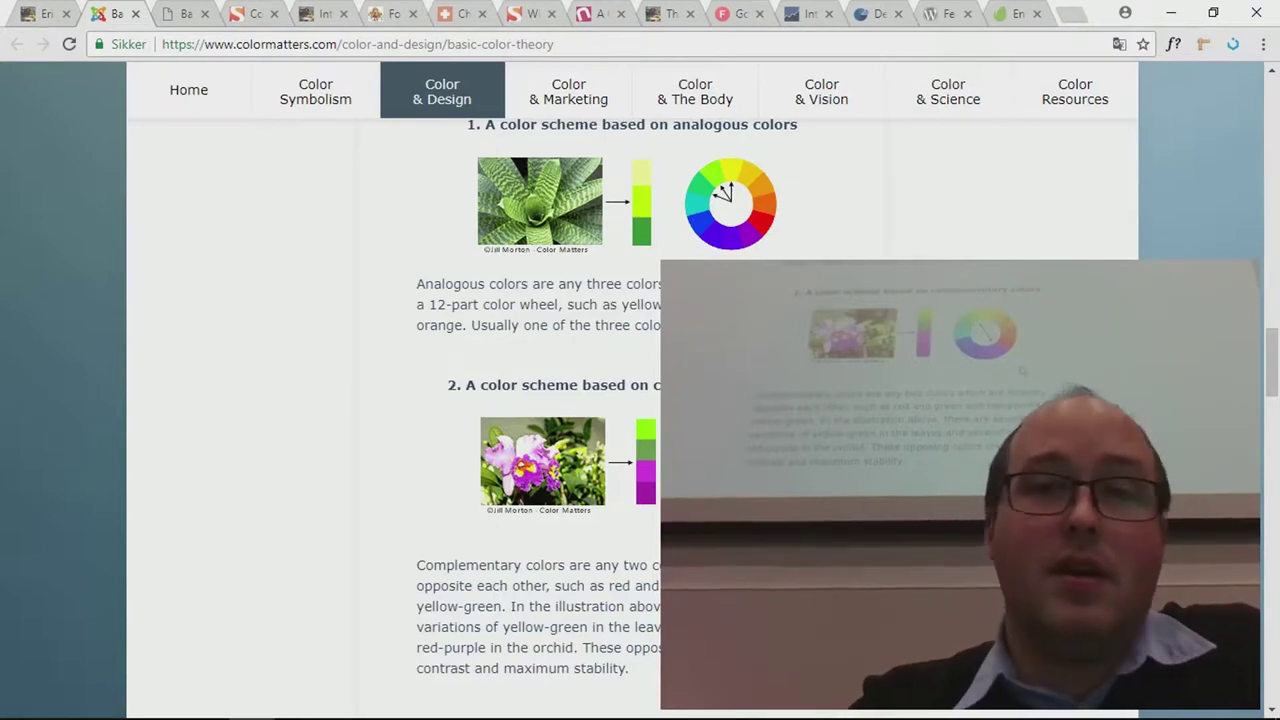
Step: Compare the analogous and complementary color schemes among the color harmony formulas on the Basic Color Theory page
scroll(640, 400, up, 2)
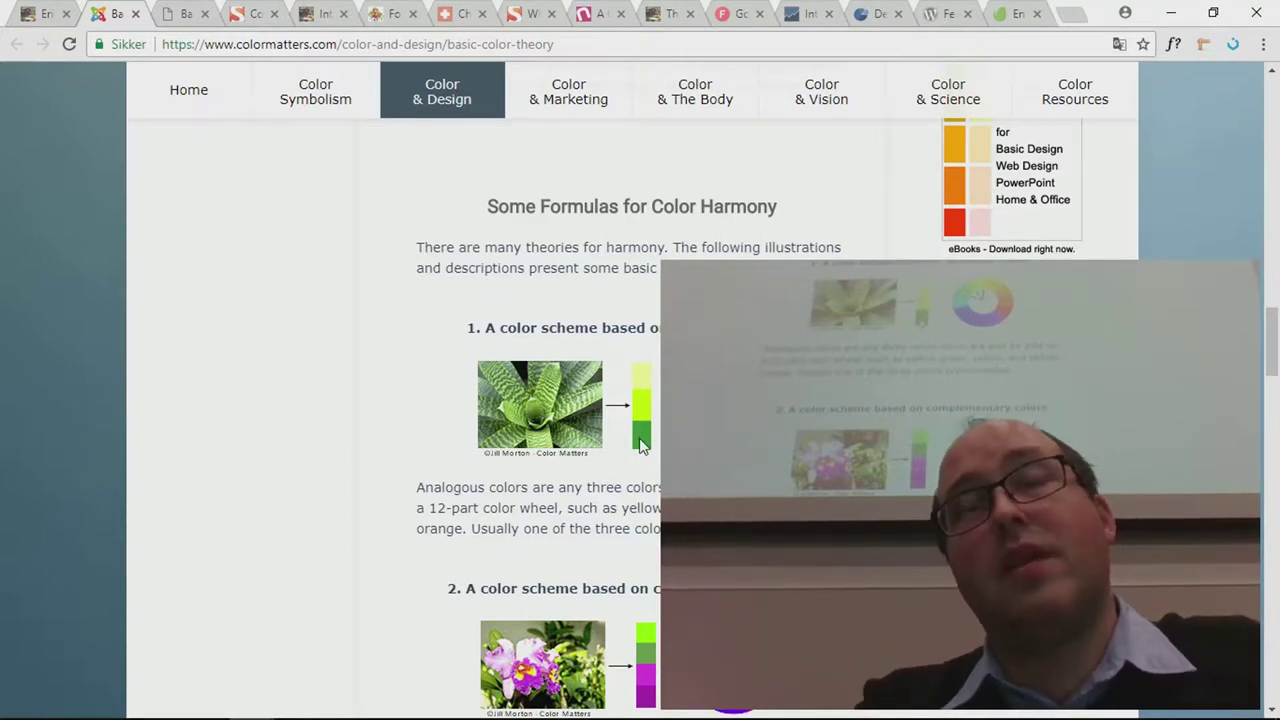
scroll(641, 446, down, 3)
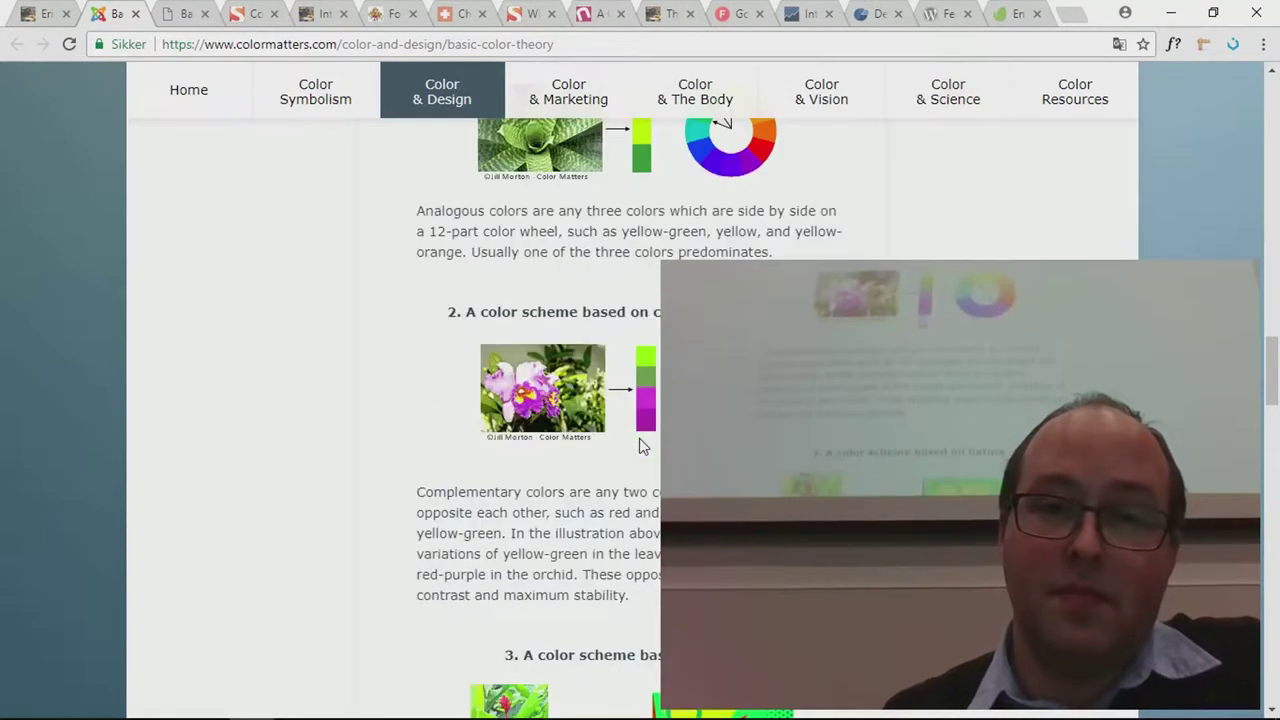
scroll(648, 374, up, 3)
scroll(648, 374, down, 1)
scroll(648, 374, down, 2)
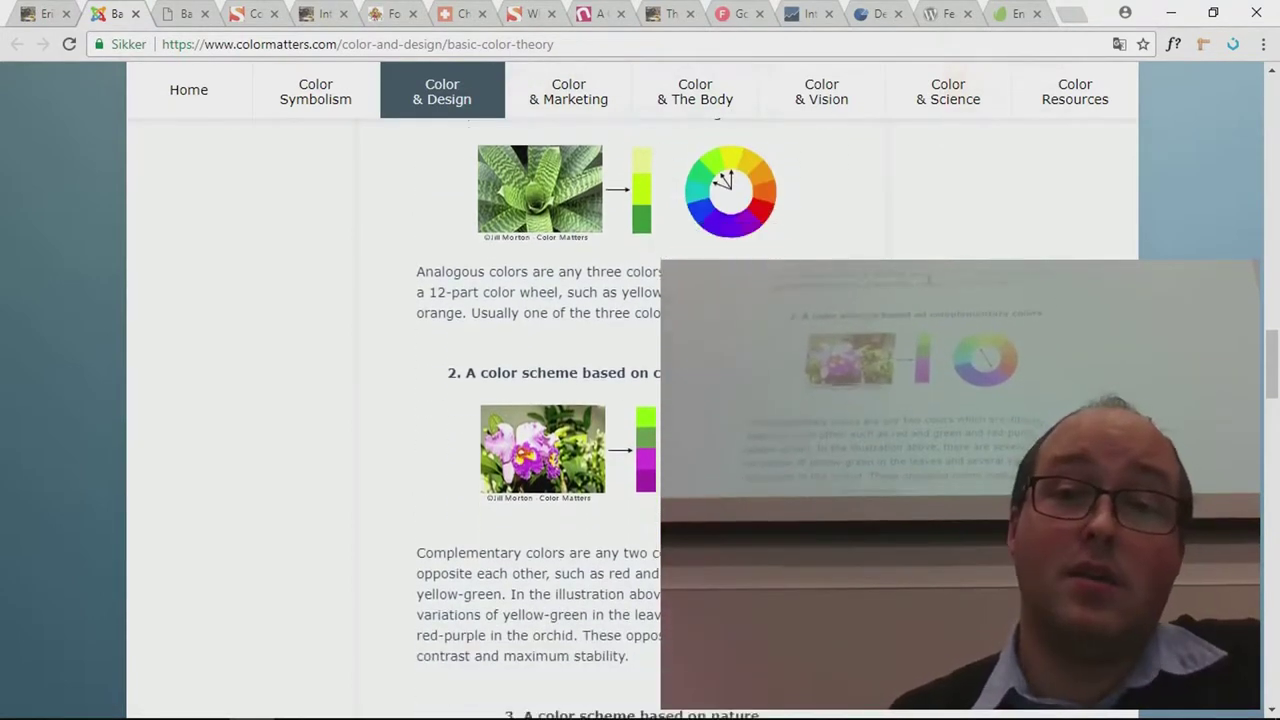
scroll(648, 374, down, 1)
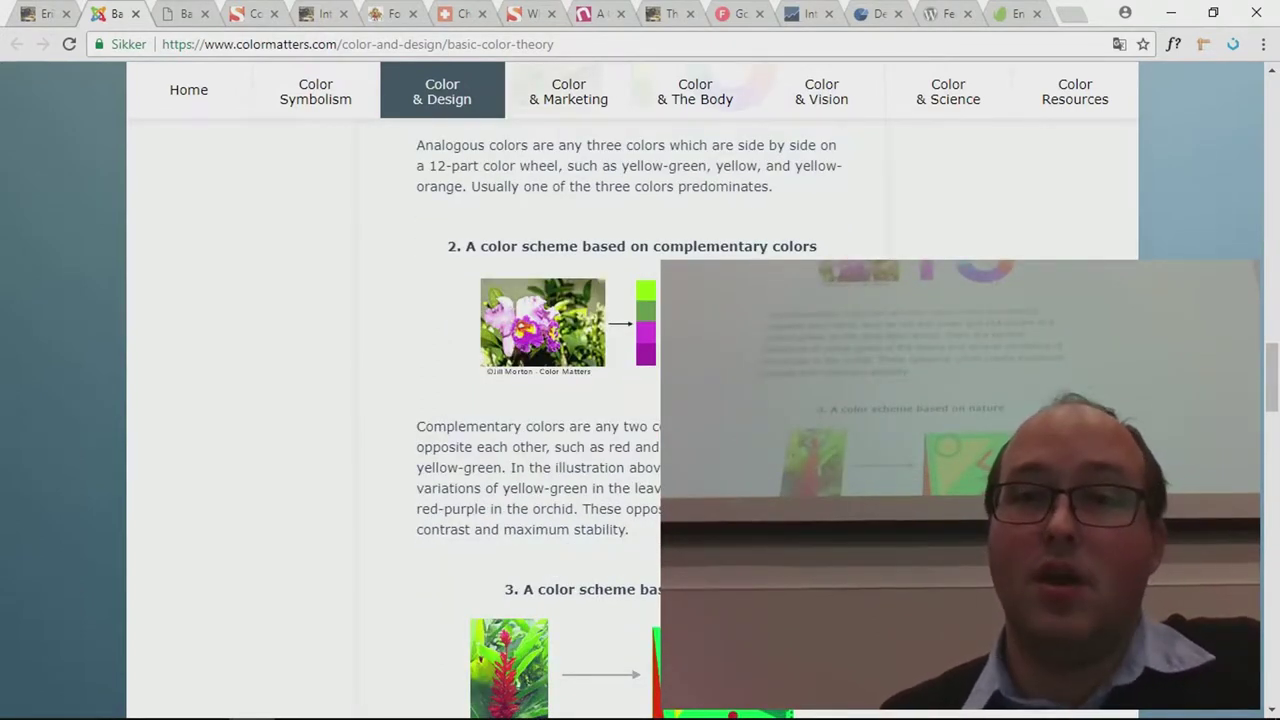
scroll(653, 407, up, 3)
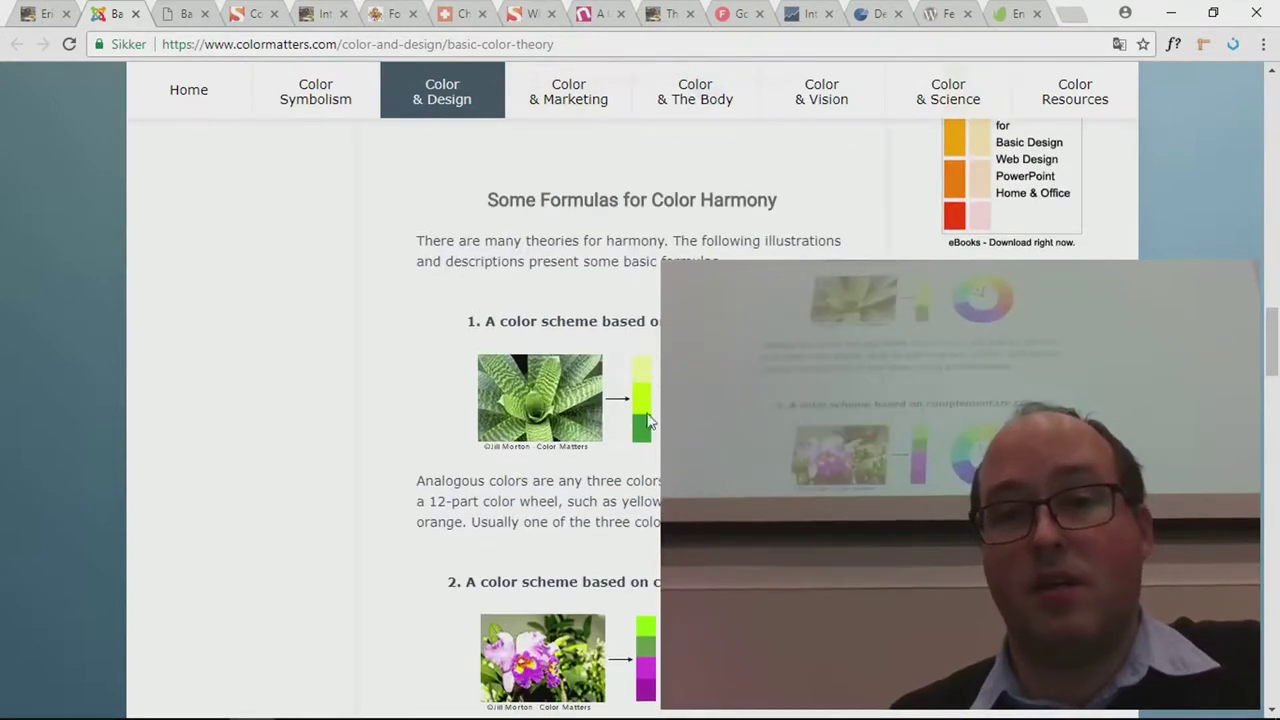
scroll(654, 448, down, 4)
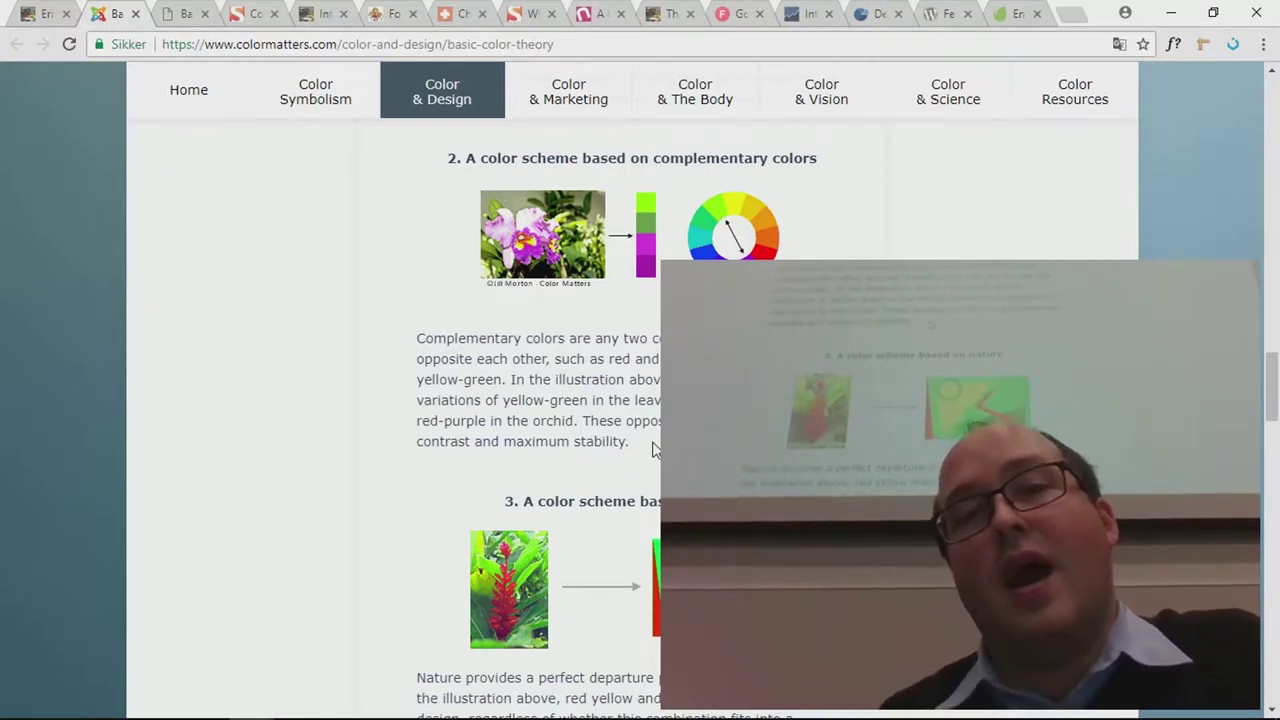
scroll(652, 449, up, 3)
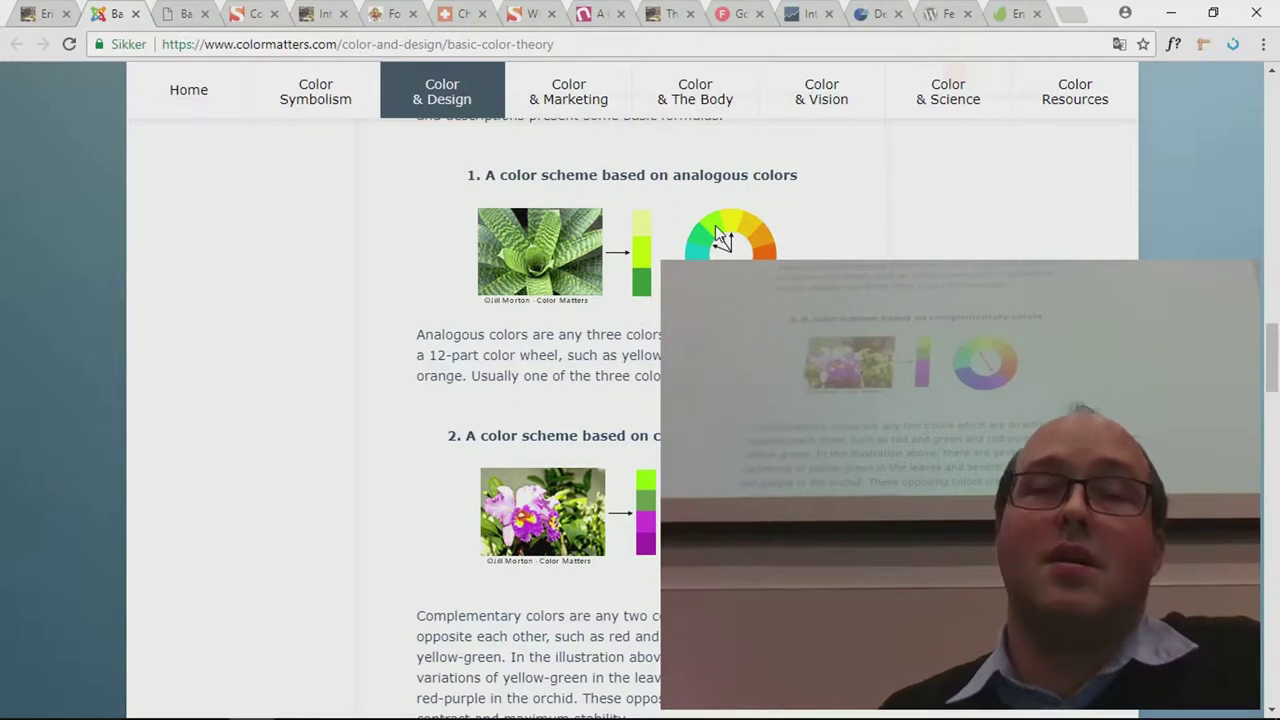
Step: Review the complementary and nature-based color schemes, continuing to the color context section of the Basic Color Theory page
scroll(715, 225, down, 3)
scroll(715, 225, up, 1)
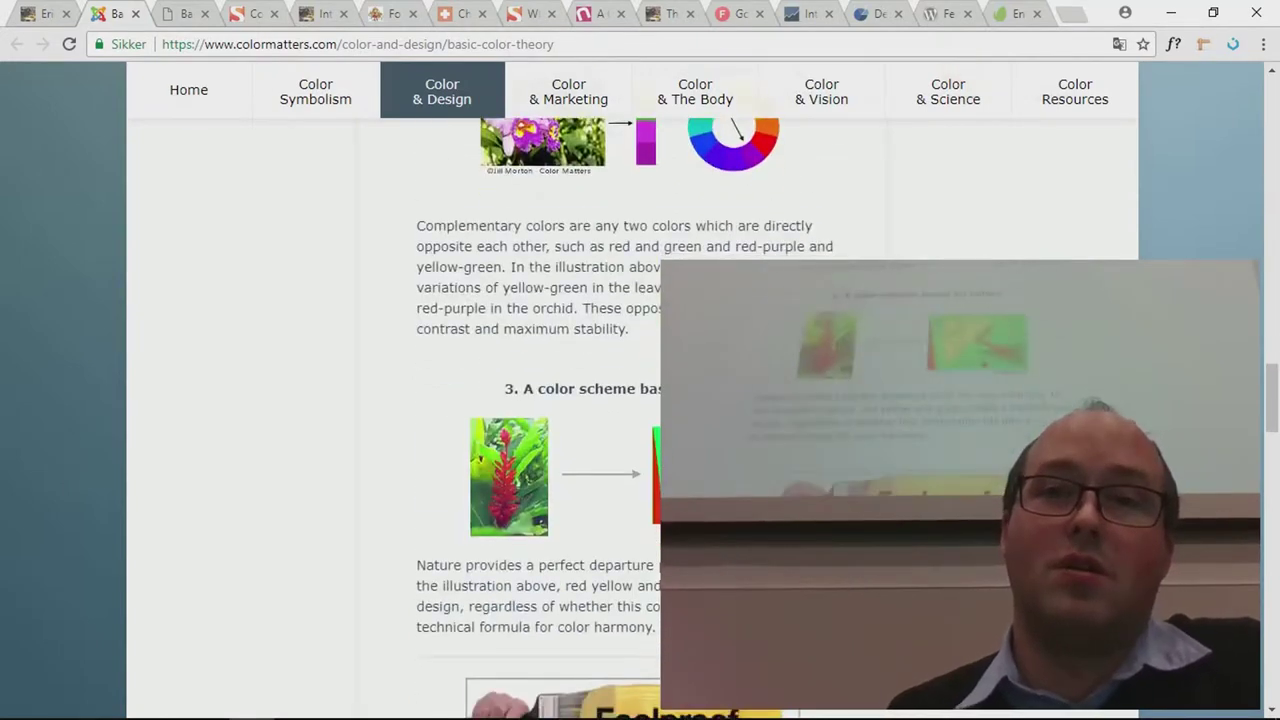
scroll(715, 225, down, 1)
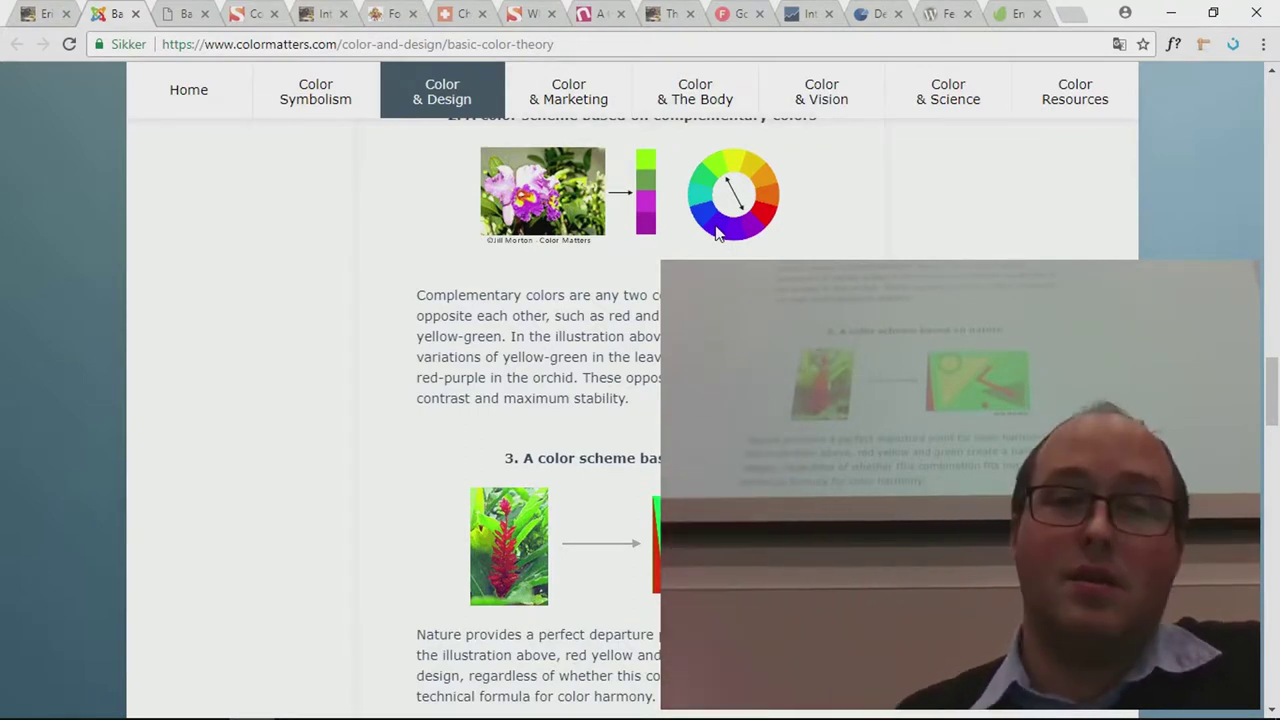
scroll(717, 232, up, 5)
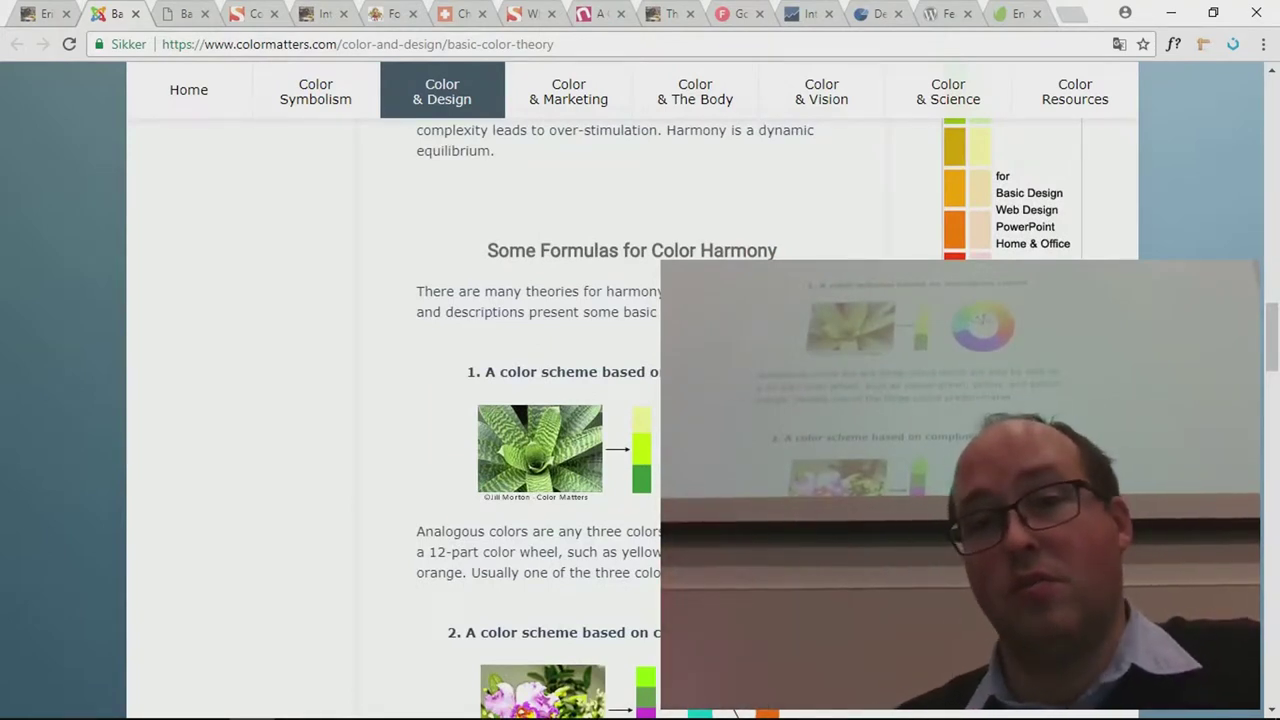
scroll(640, 400, down, 3)
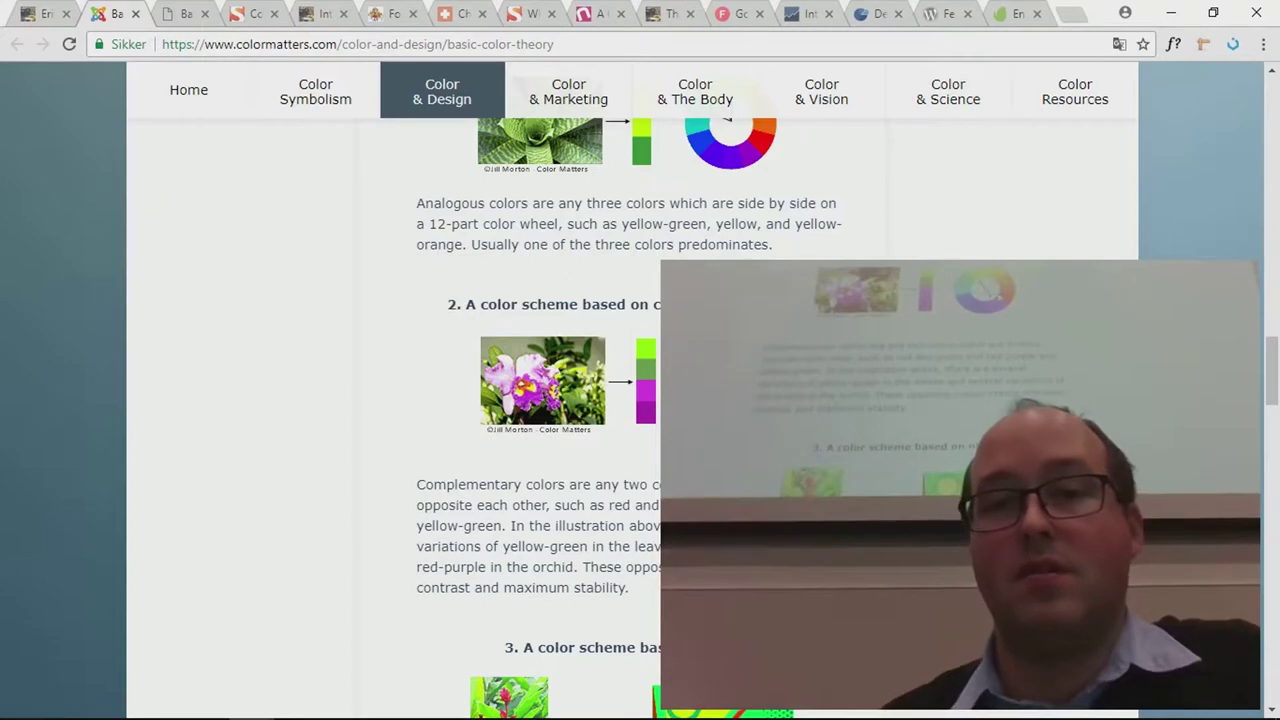
scroll(640, 400, down, 2)
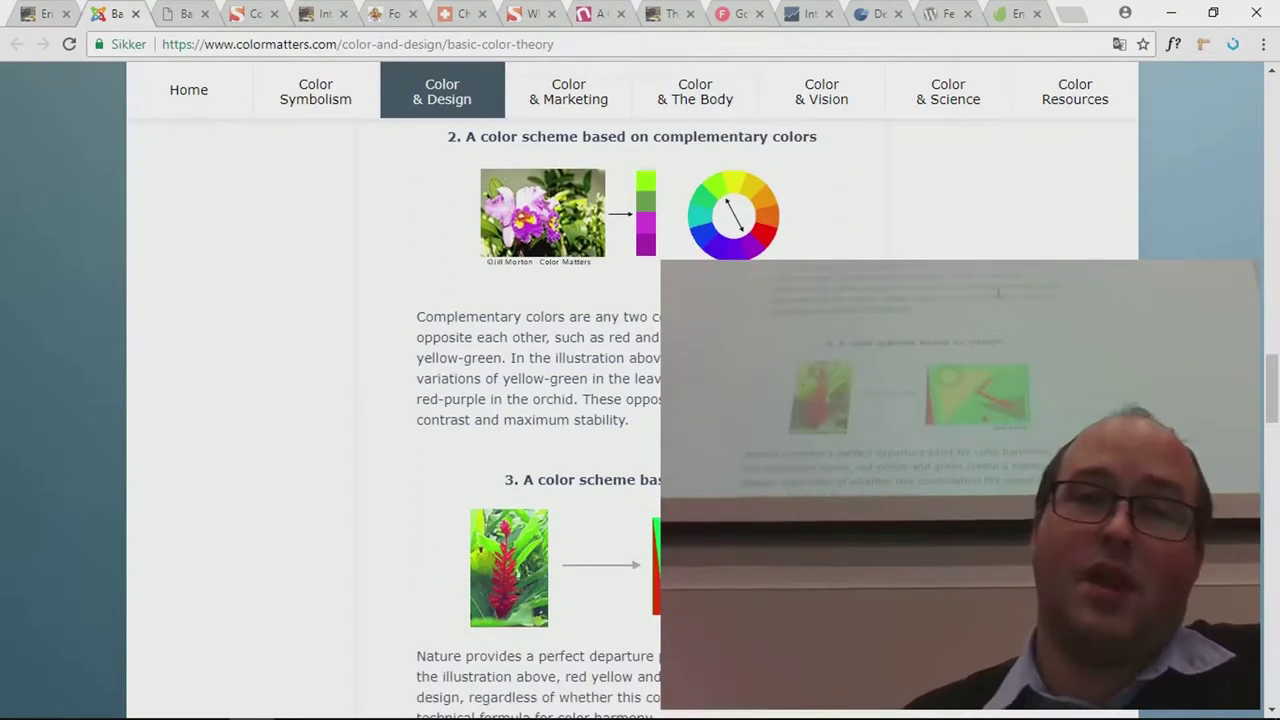
scroll(640, 400, down, 6)
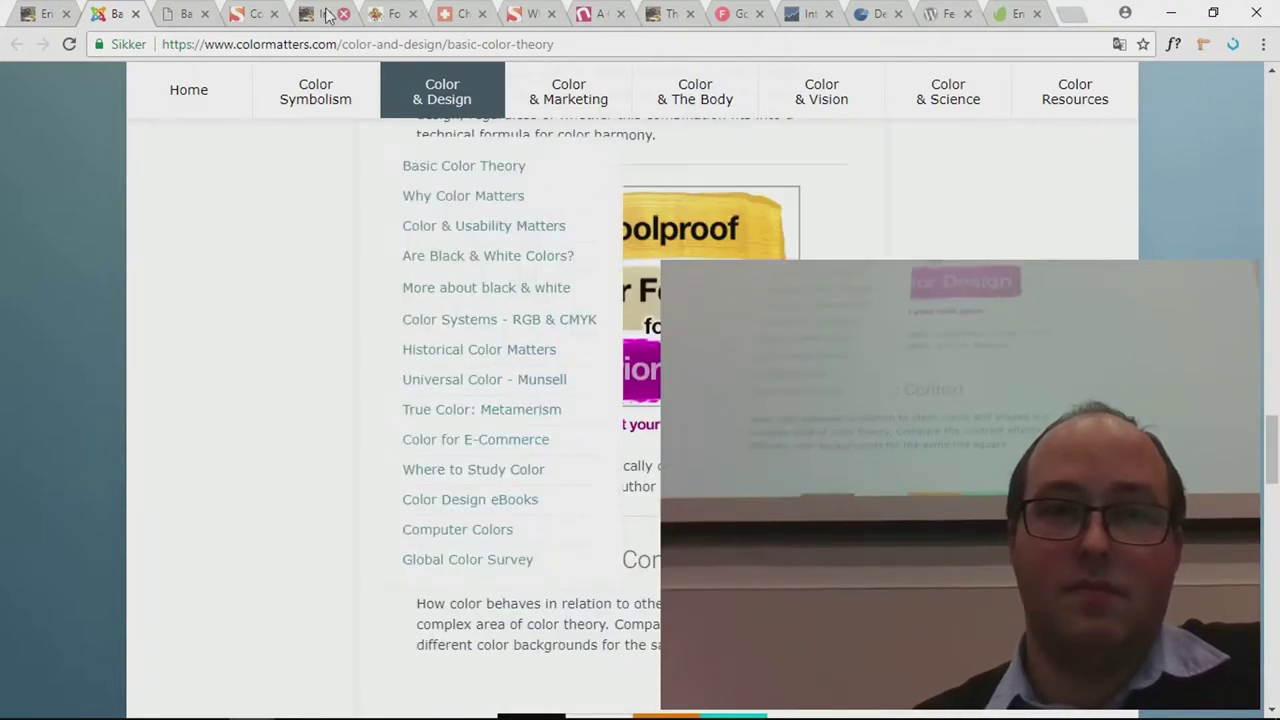
Step: Bring up the tigercolor.com color theory page and look through it from the color wheel to the square color scheme
click(180, 14)
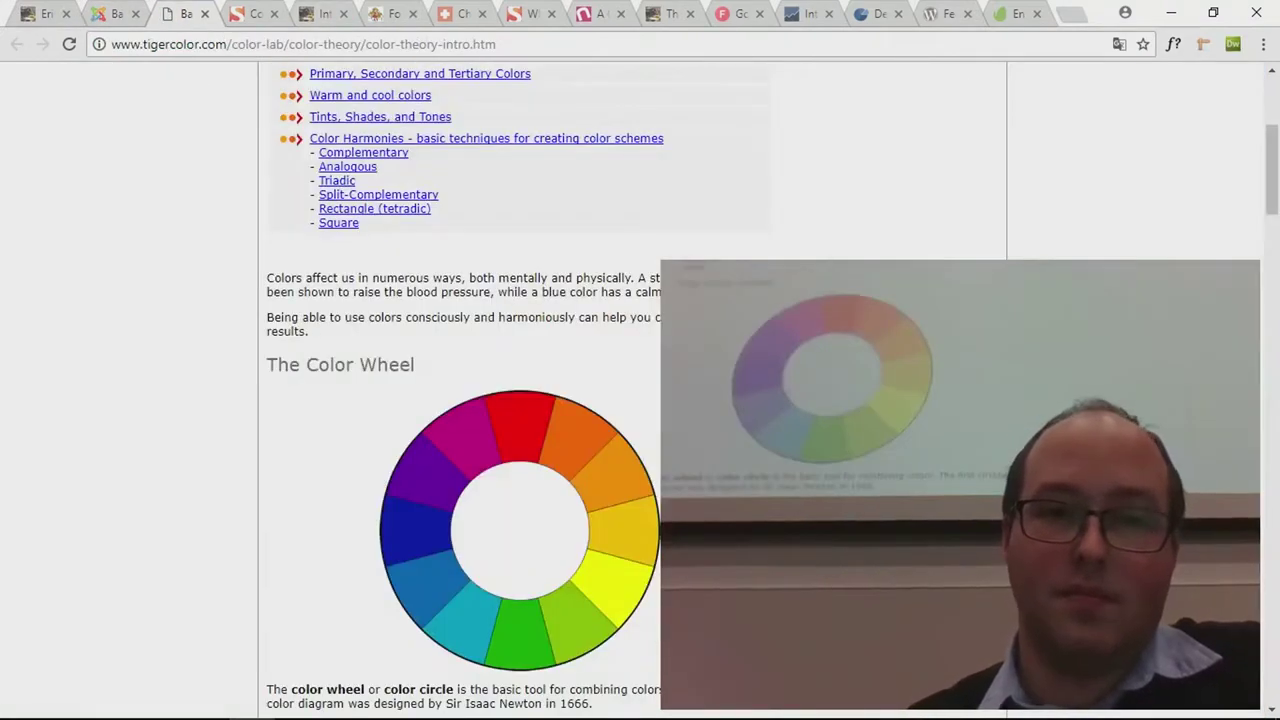
scroll(288, 295, down, 3)
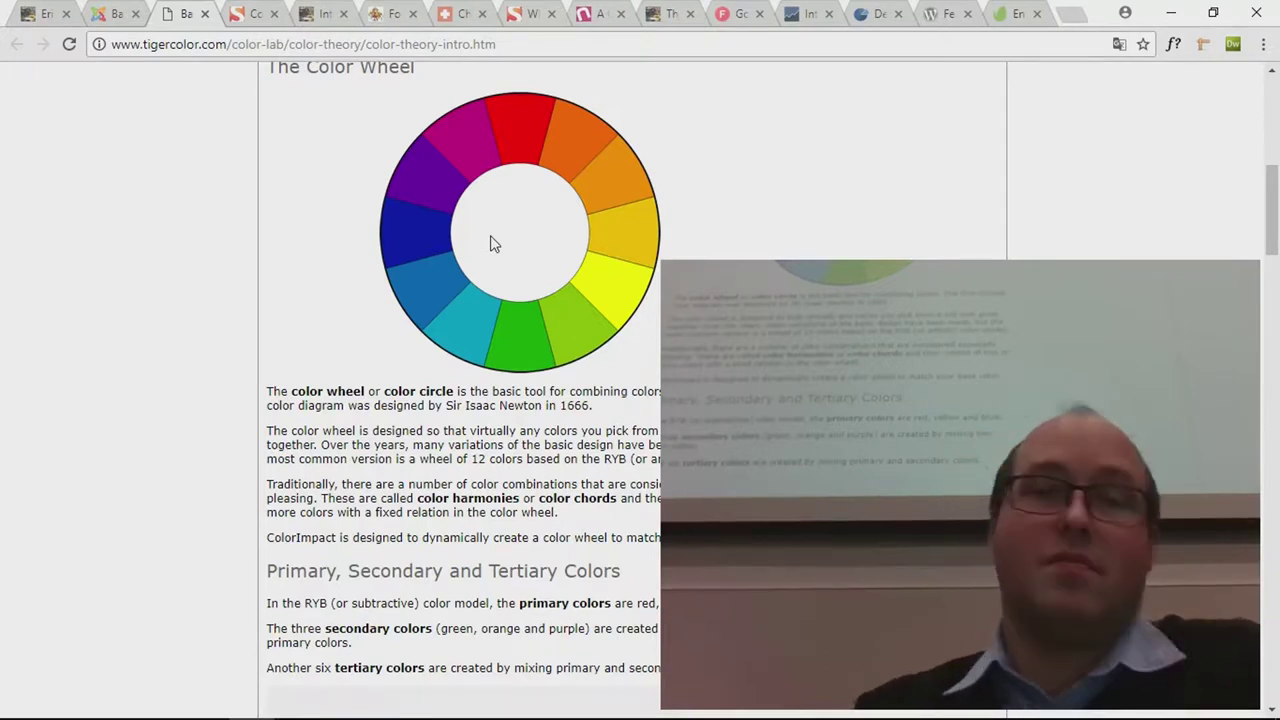
scroll(490, 243, down, 4)
scroll(490, 241, down, 13)
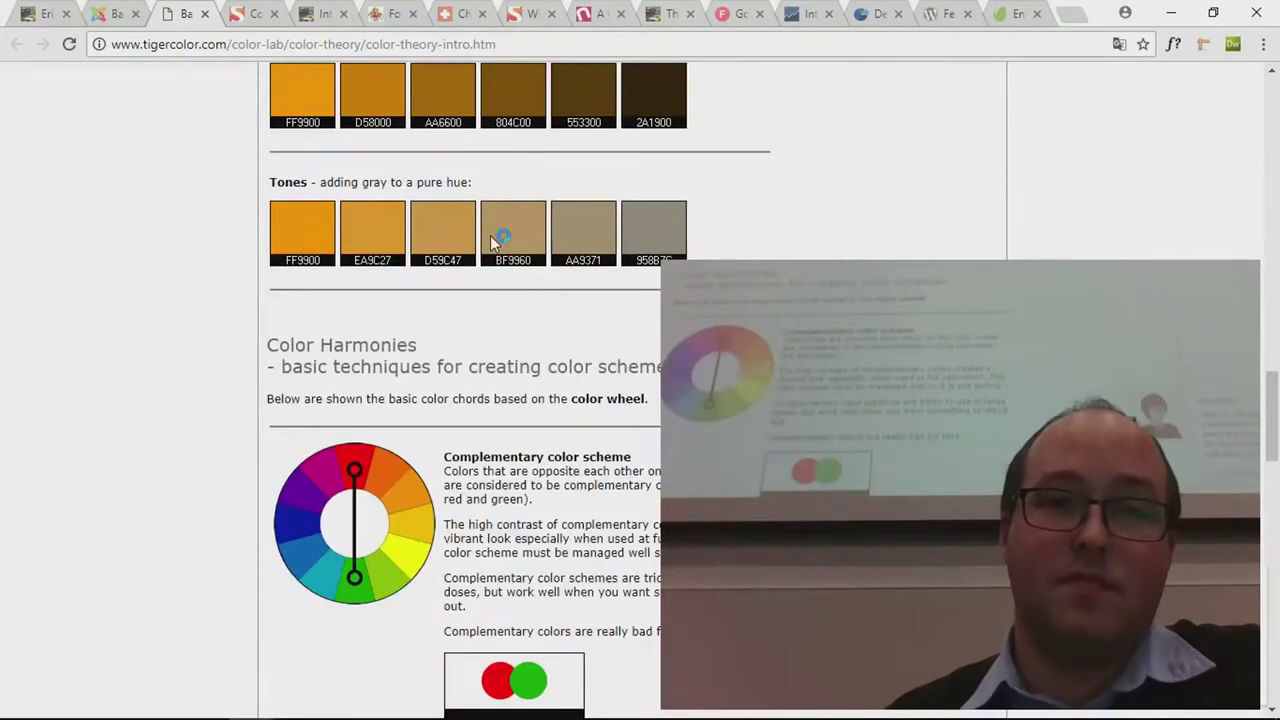
scroll(490, 240, down, 4)
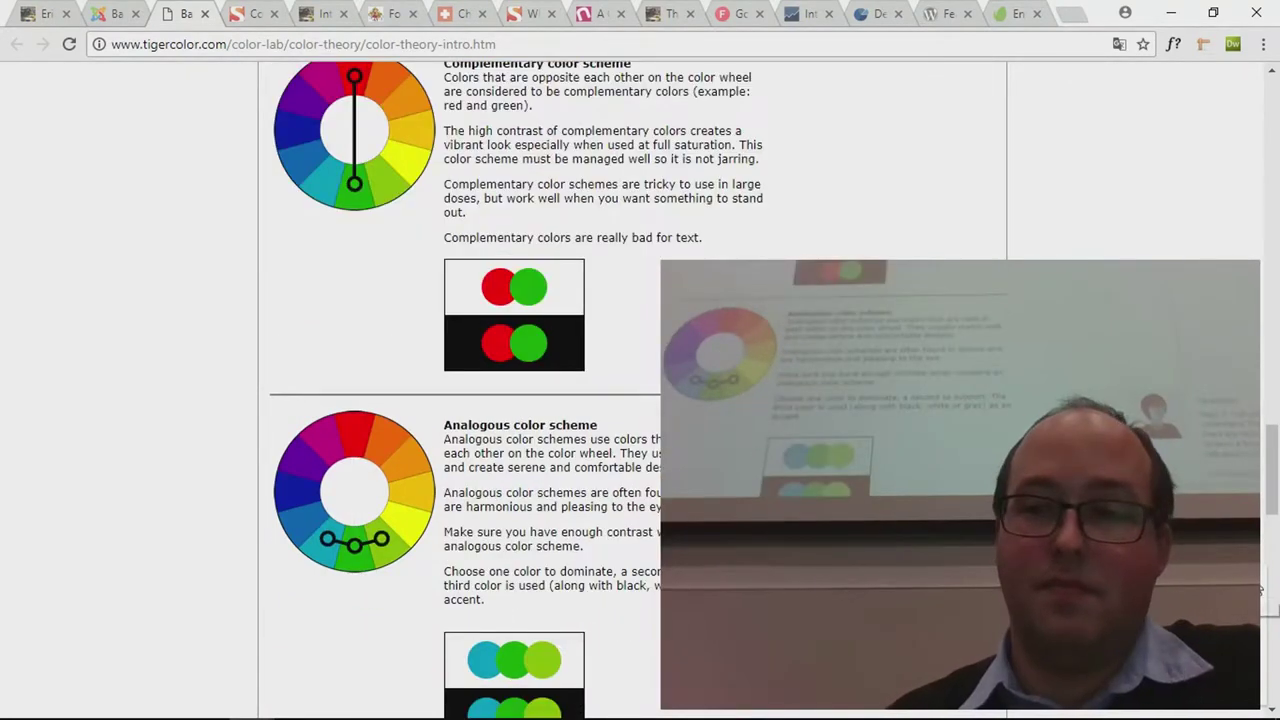
scroll(1261, 590, down, 1)
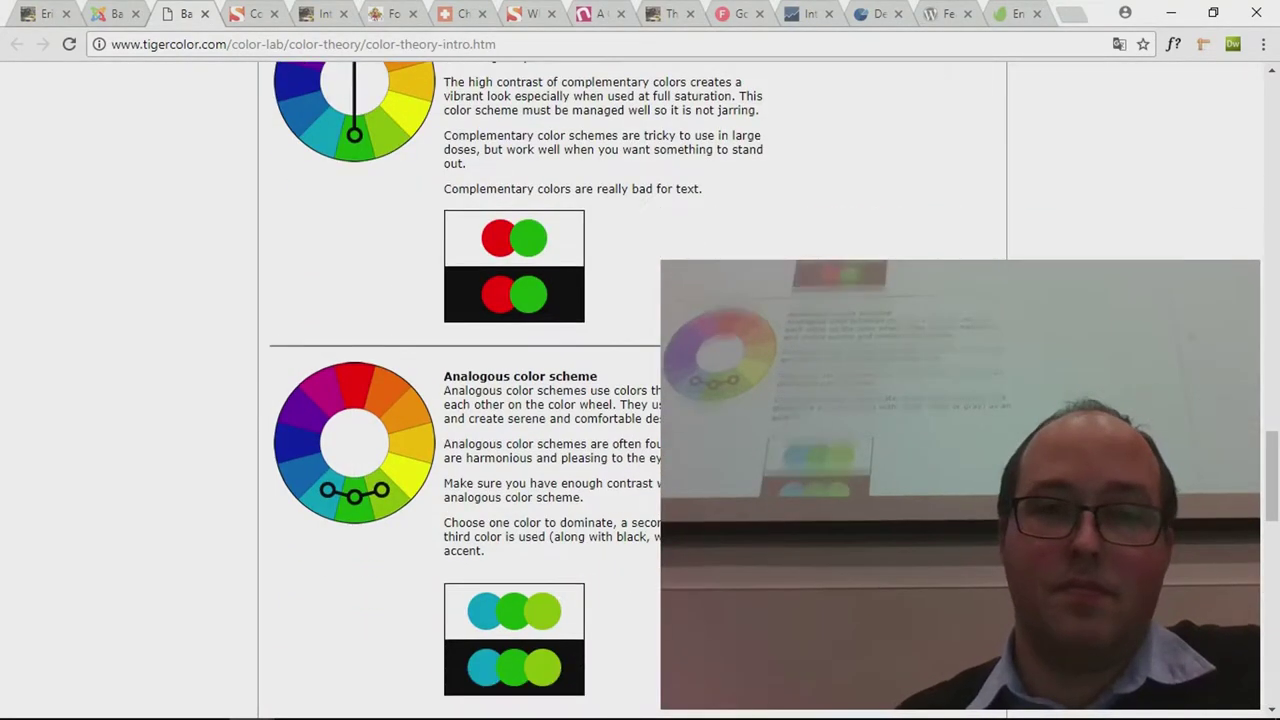
scroll(640, 390, down, 6)
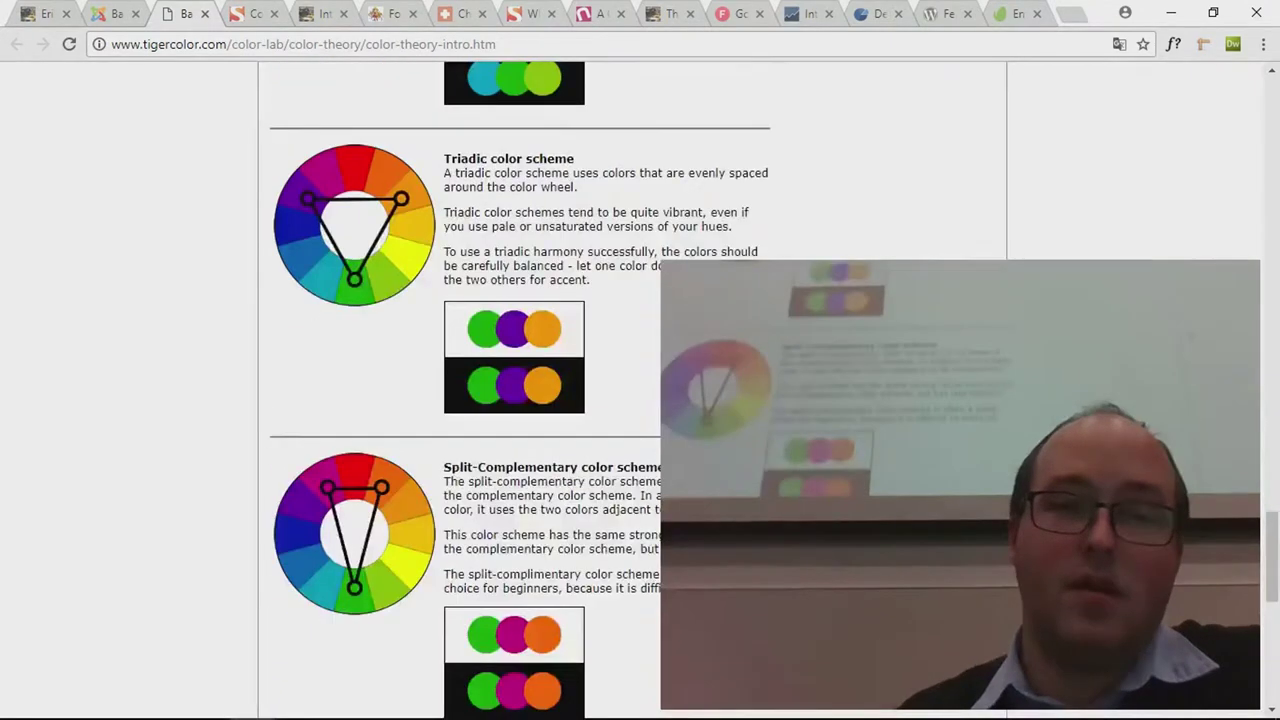
scroll(640, 390, down, 6)
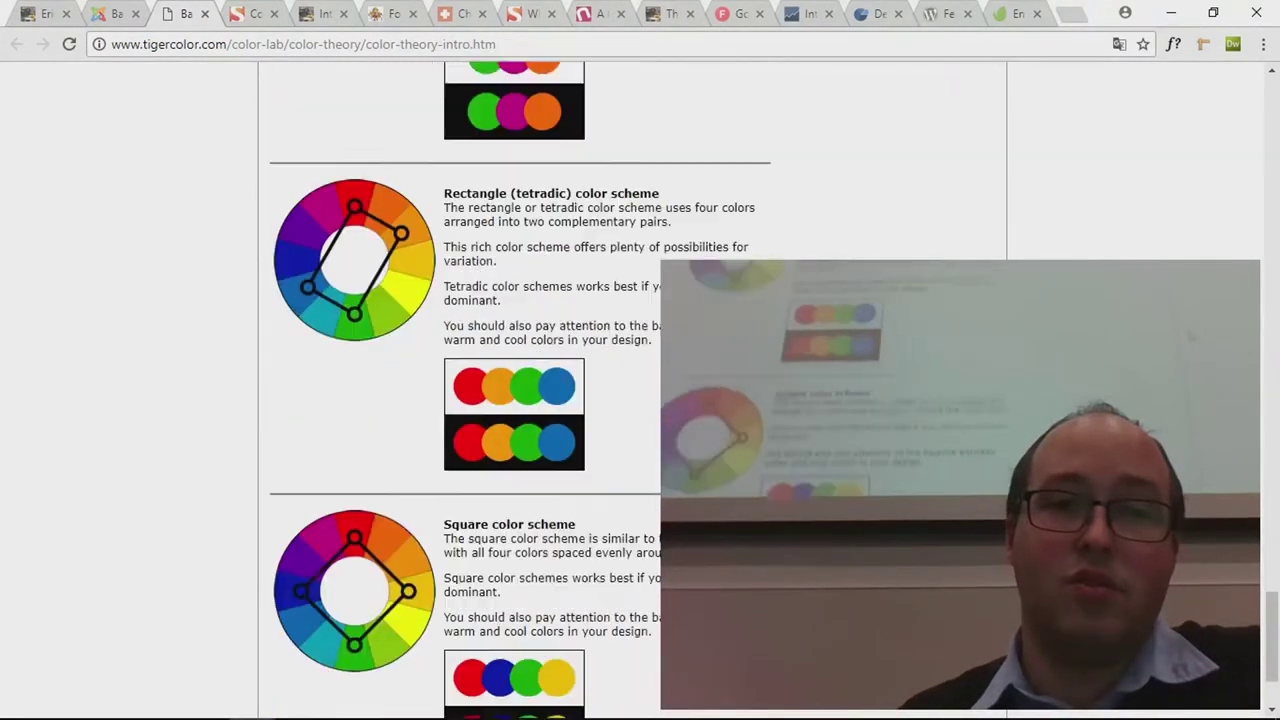
Step: Revisit the triadic and split-complementary schemes, and go back to the tints, shades and tones section on the tigercolor.com page
scroll(640, 390, up, 8)
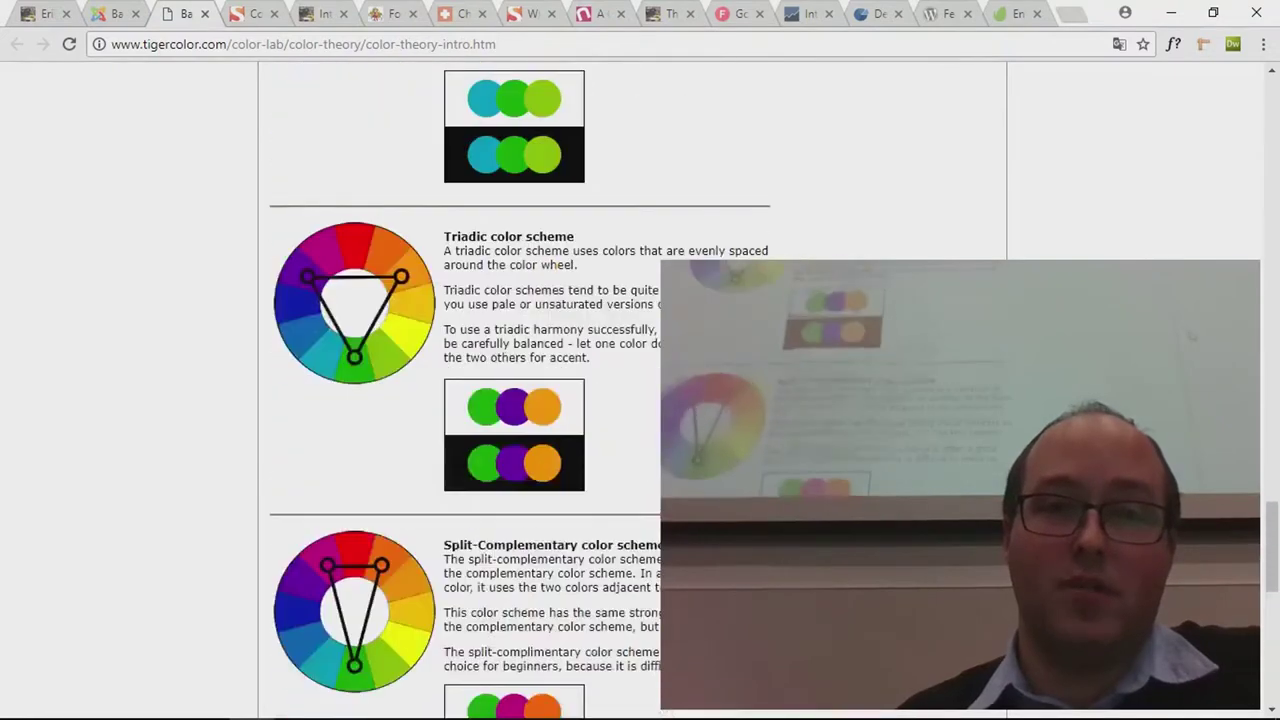
scroll(640, 390, up, 3)
scroll(640, 390, down, 11)
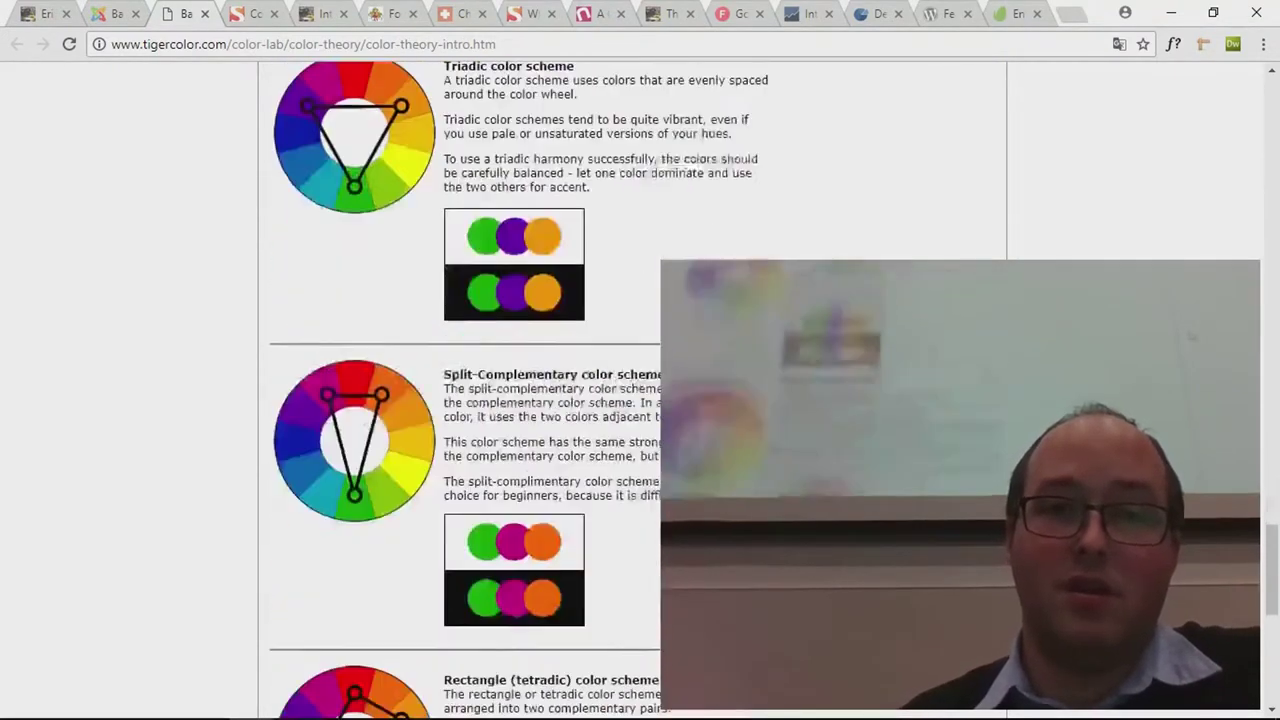
scroll(679, 93, up, 14)
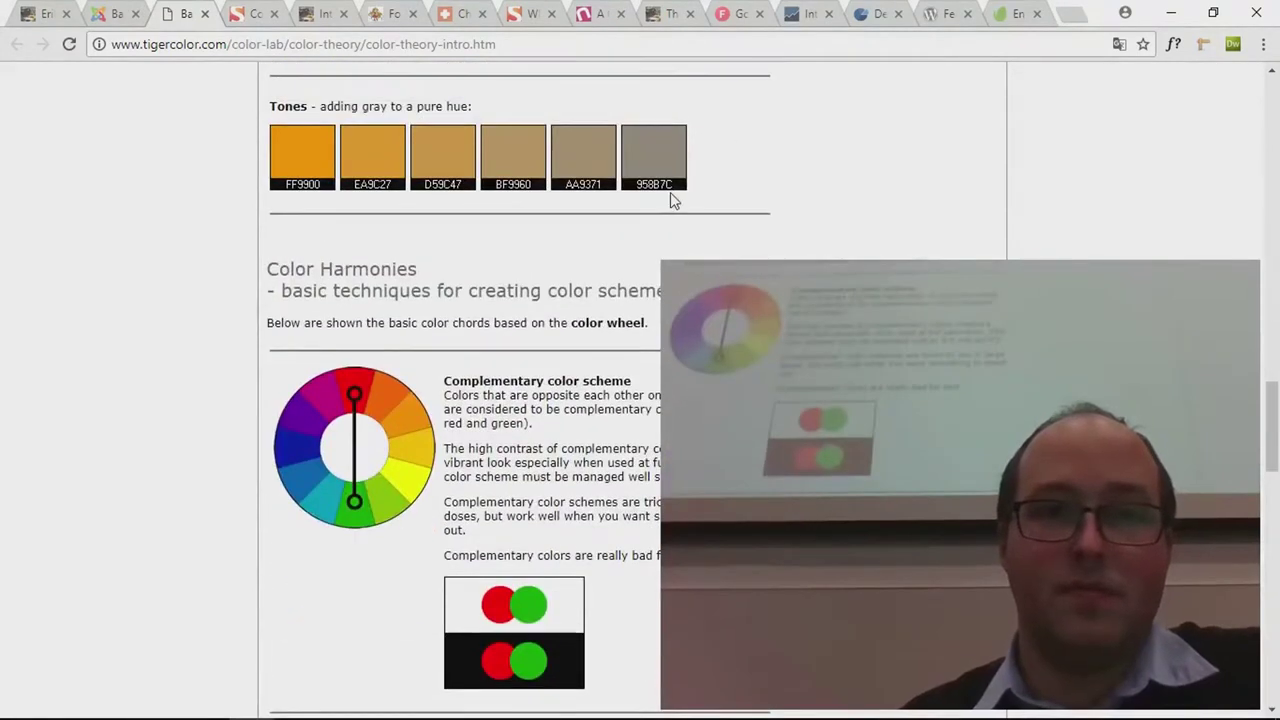
scroll(670, 192, up, 6)
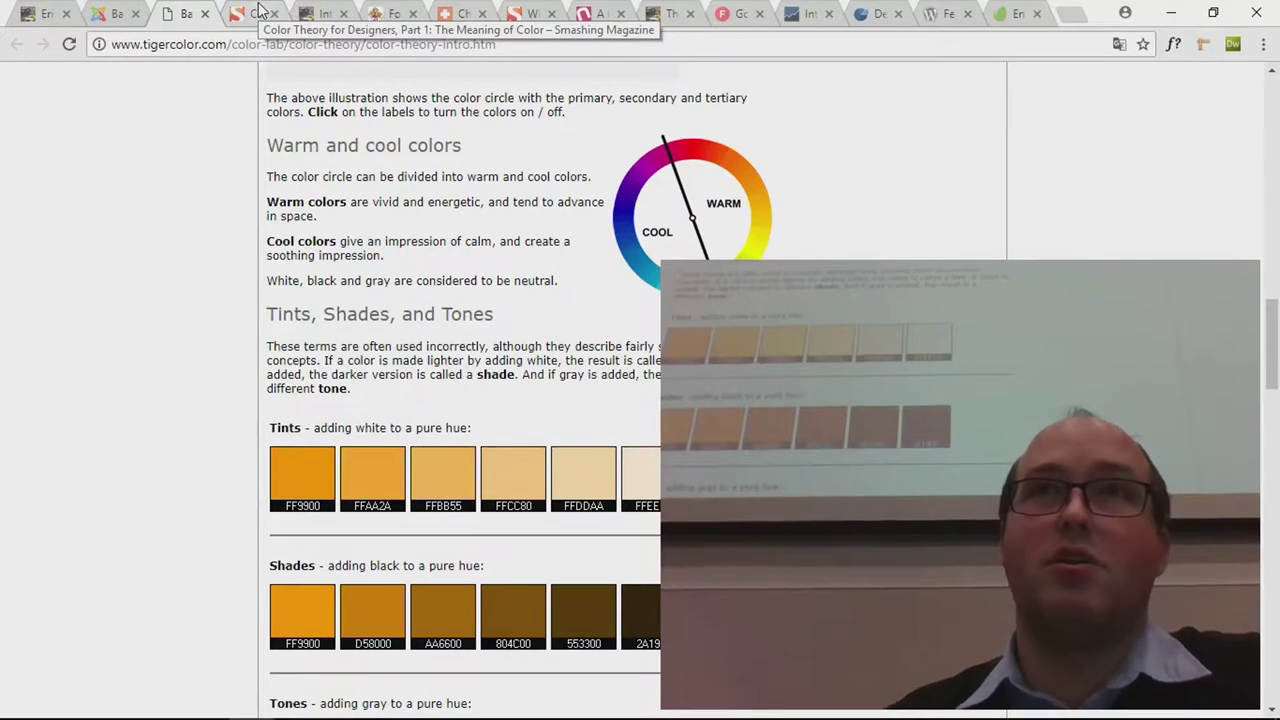
Step: Bring up Smashing Magazine's Color Theory for Designers, Part 1 article and go to its Warm Colors section
click(258, 12)
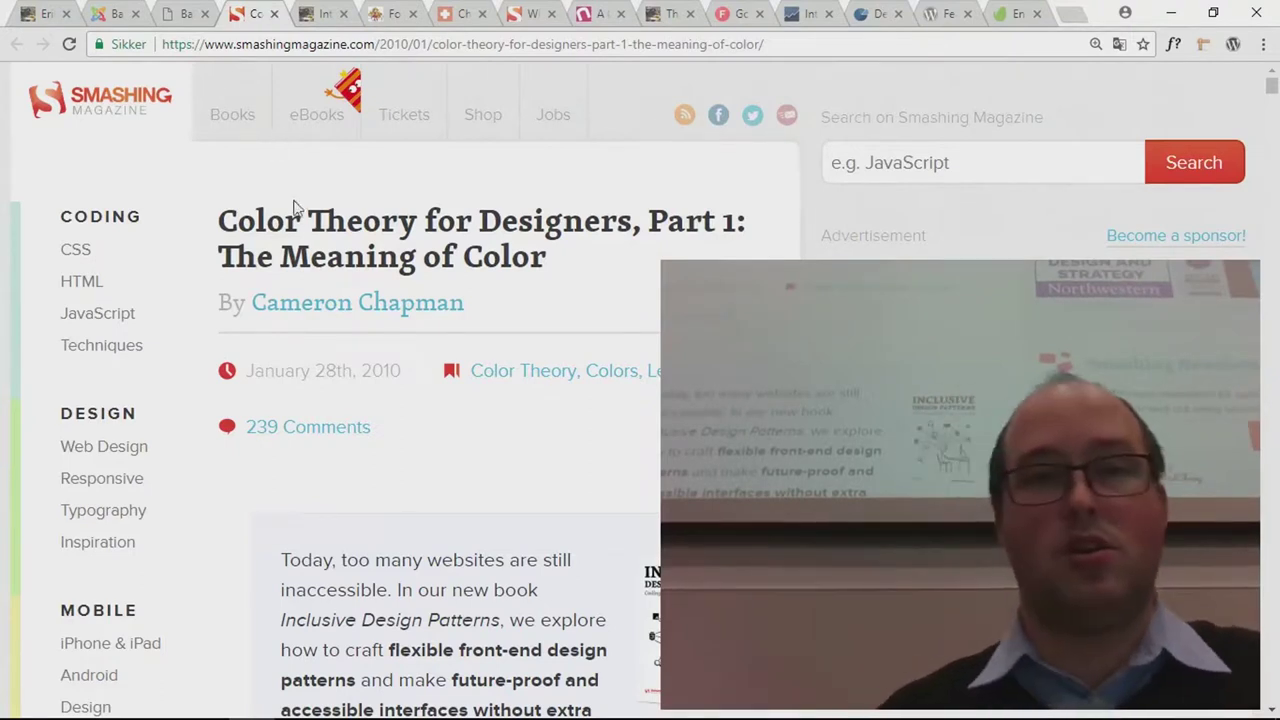
scroll(295, 207, down, 10)
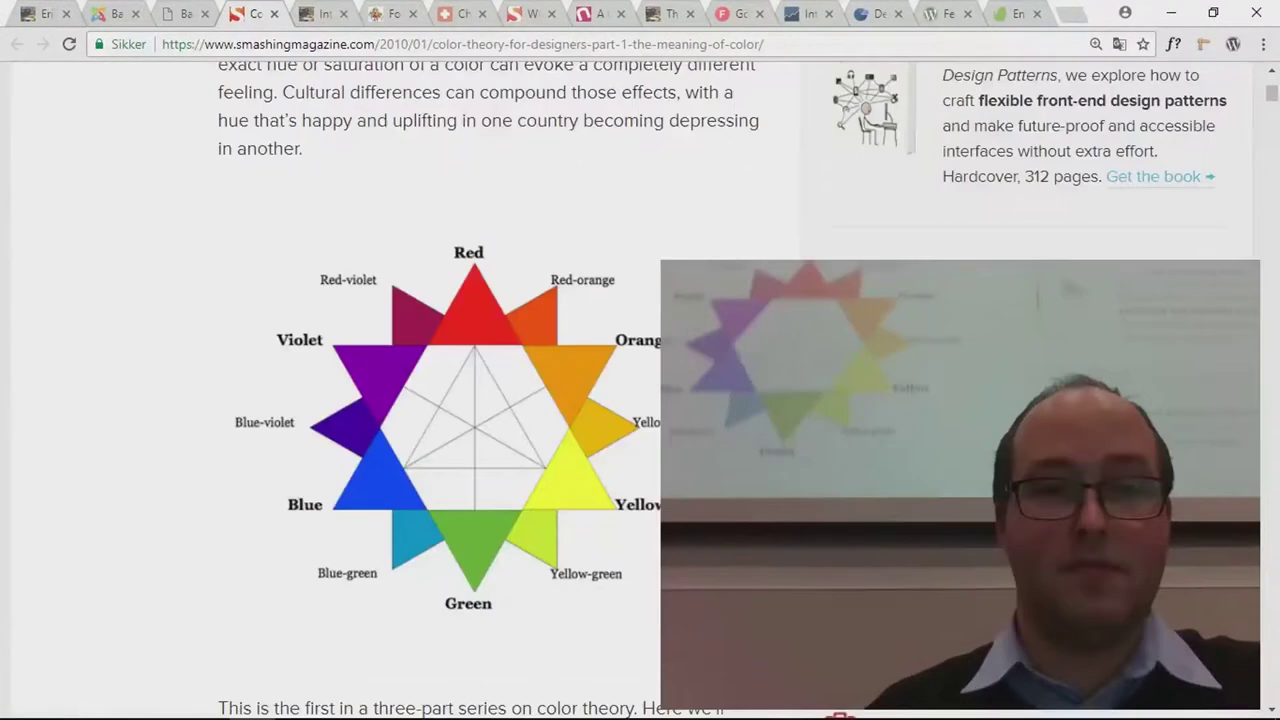
scroll(294, 289, down, 6)
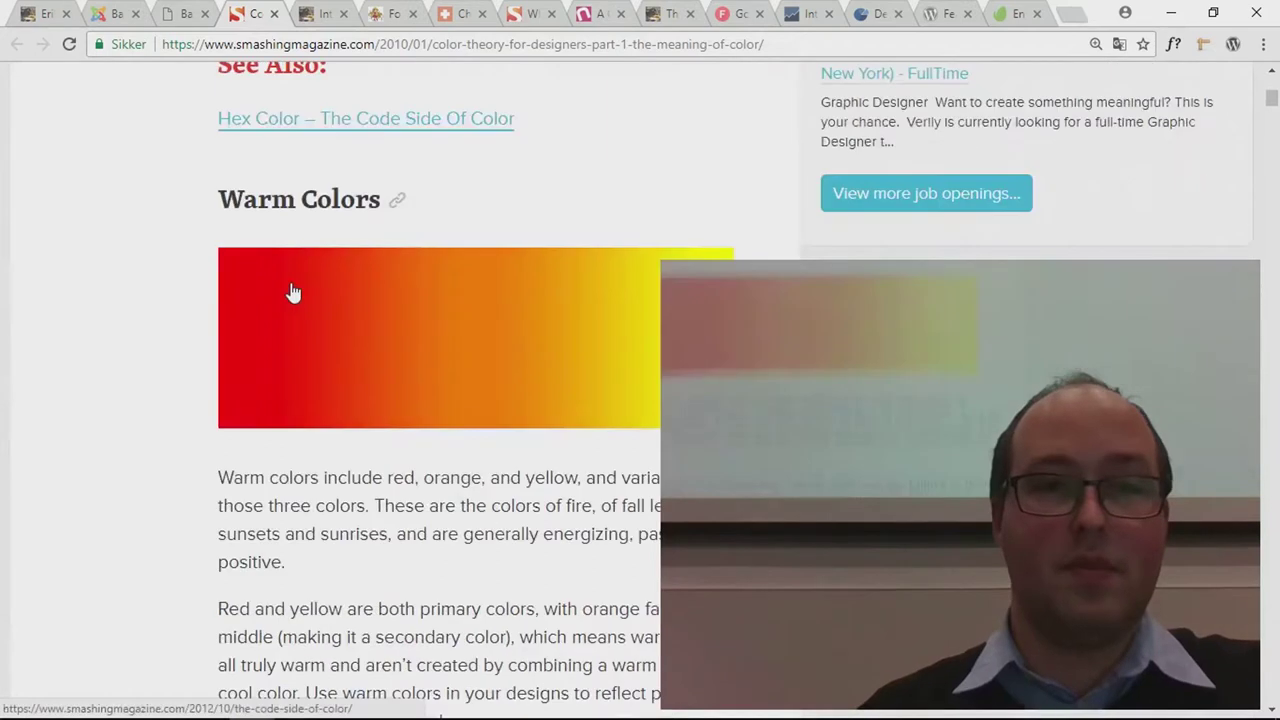
scroll(293, 291, down, 1)
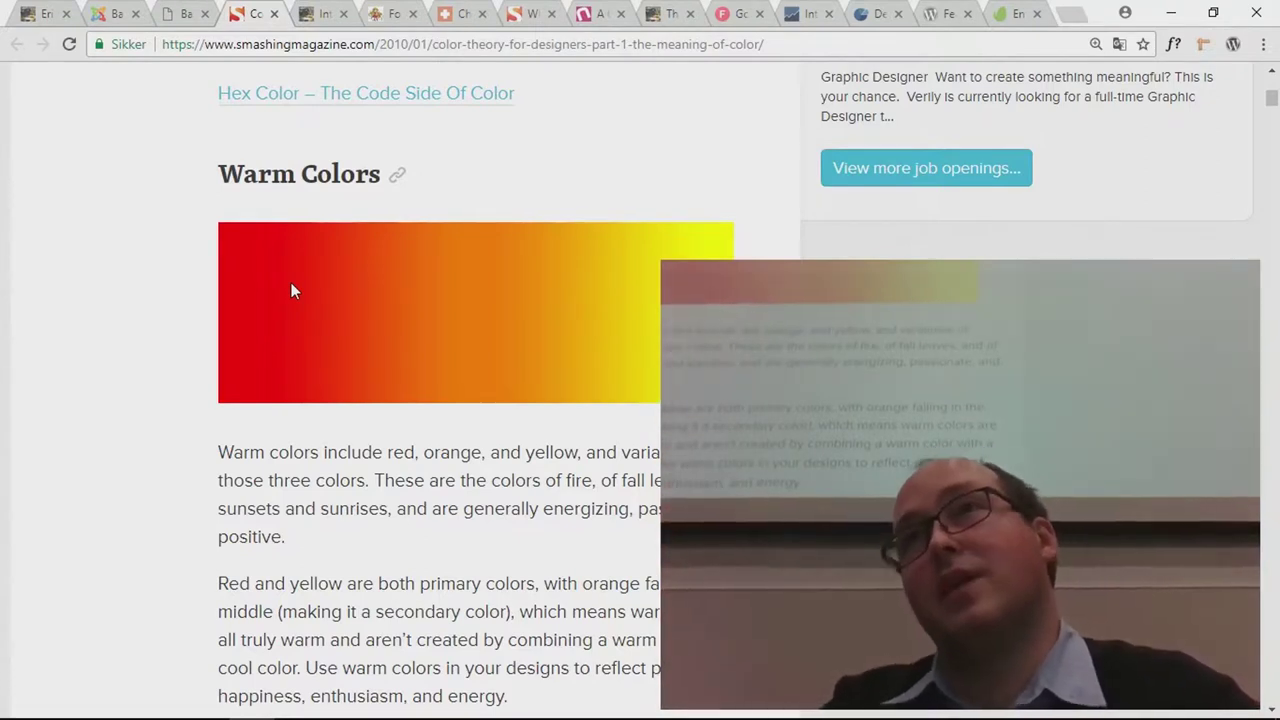
Step: Read the Warm Colors introduction and the description of red as a primary color in the Smashing Magazine article
scroll(291, 290, down, 2)
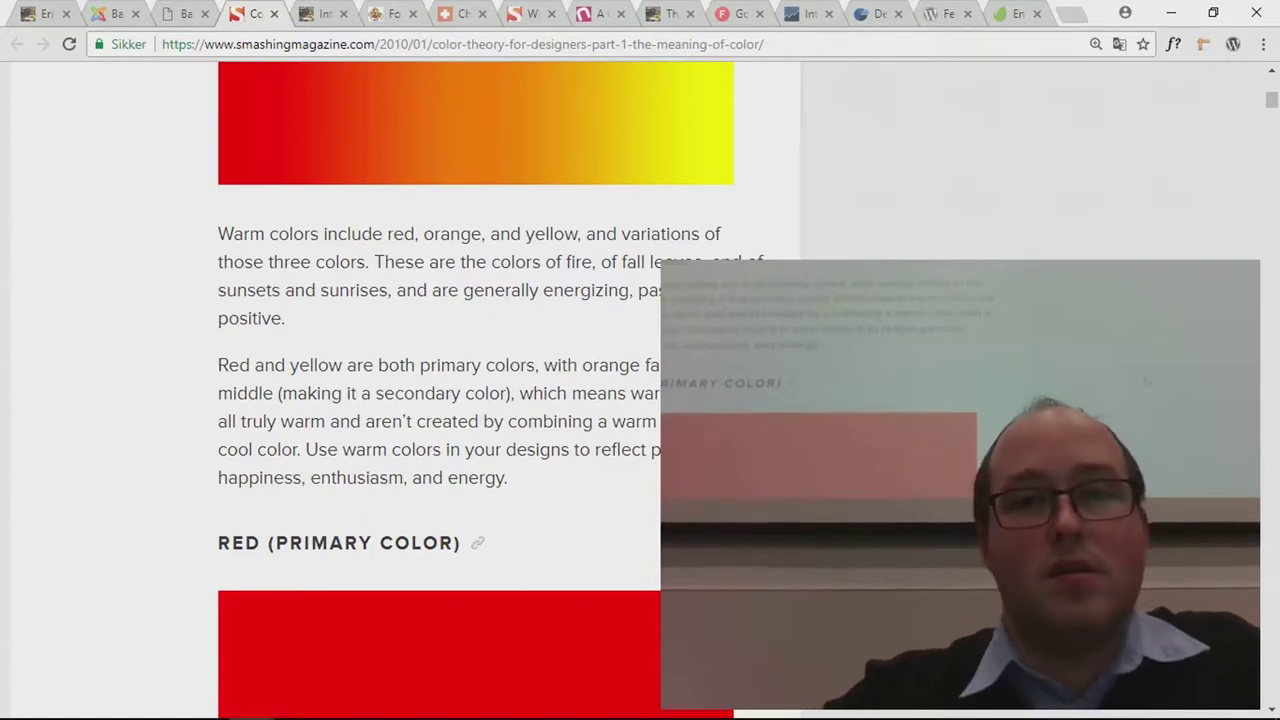
scroll(490, 390, down, 1)
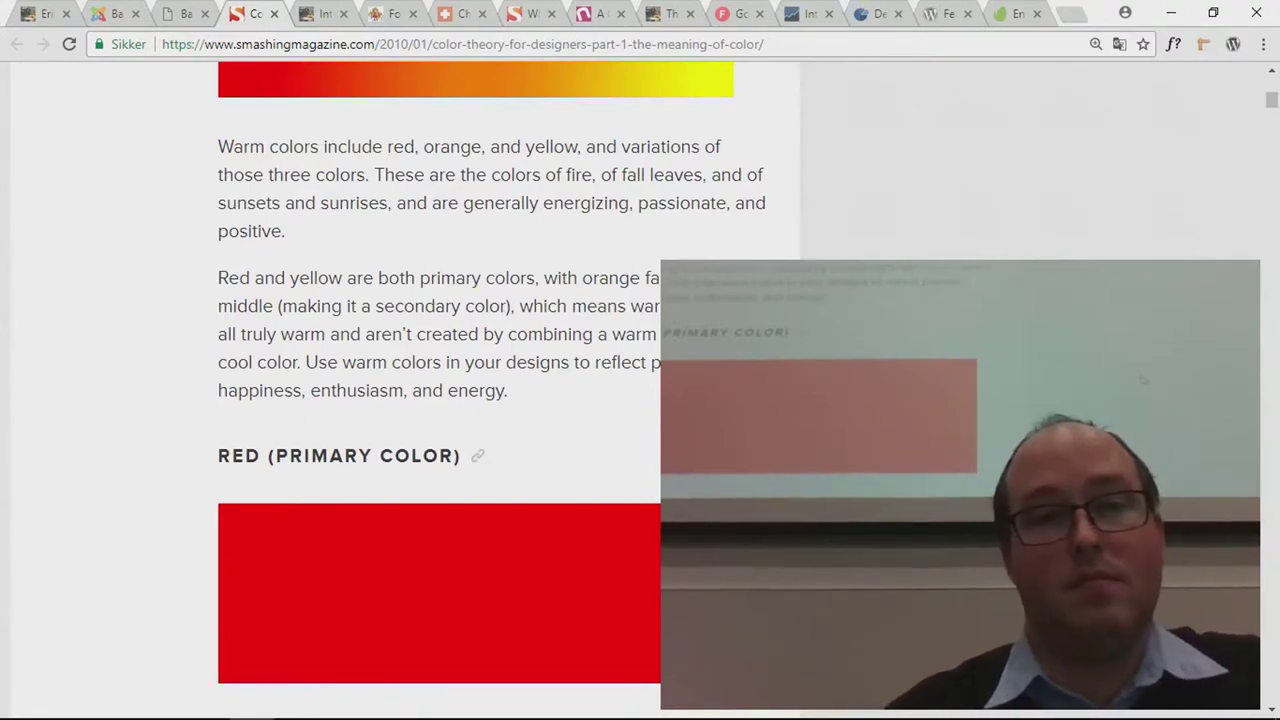
scroll(490, 390, down, 2)
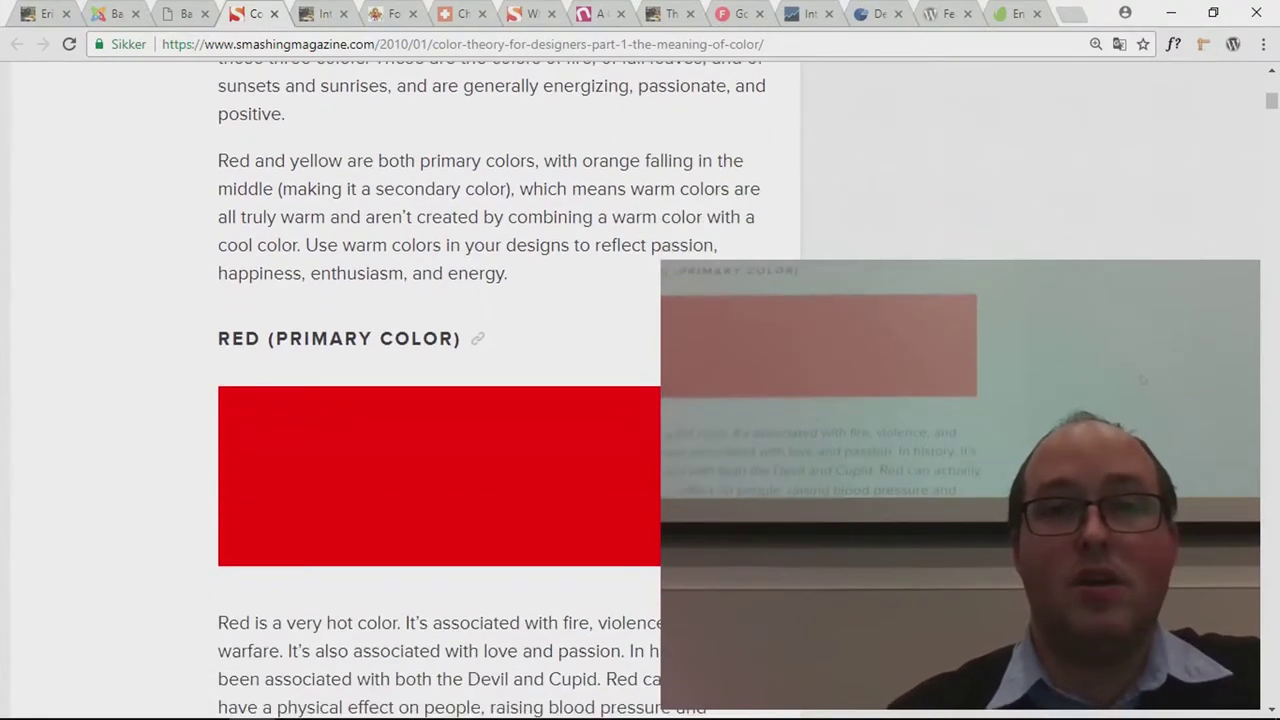
scroll(490, 390, down, 4)
scroll(490, 390, up, 2)
scroll(490, 390, down, 2)
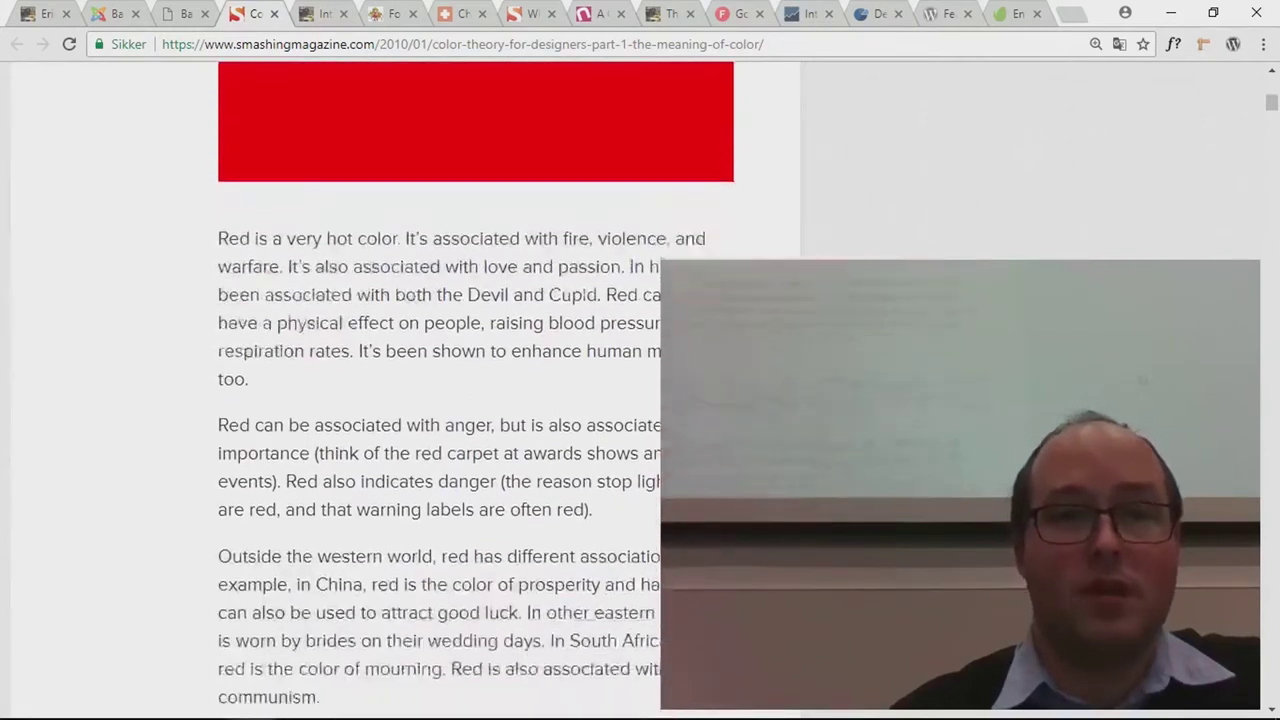
Step: Look through the article's example websites that use red, including Startup Lab and Bigsound Buzz
scroll(490, 390, down, 10)
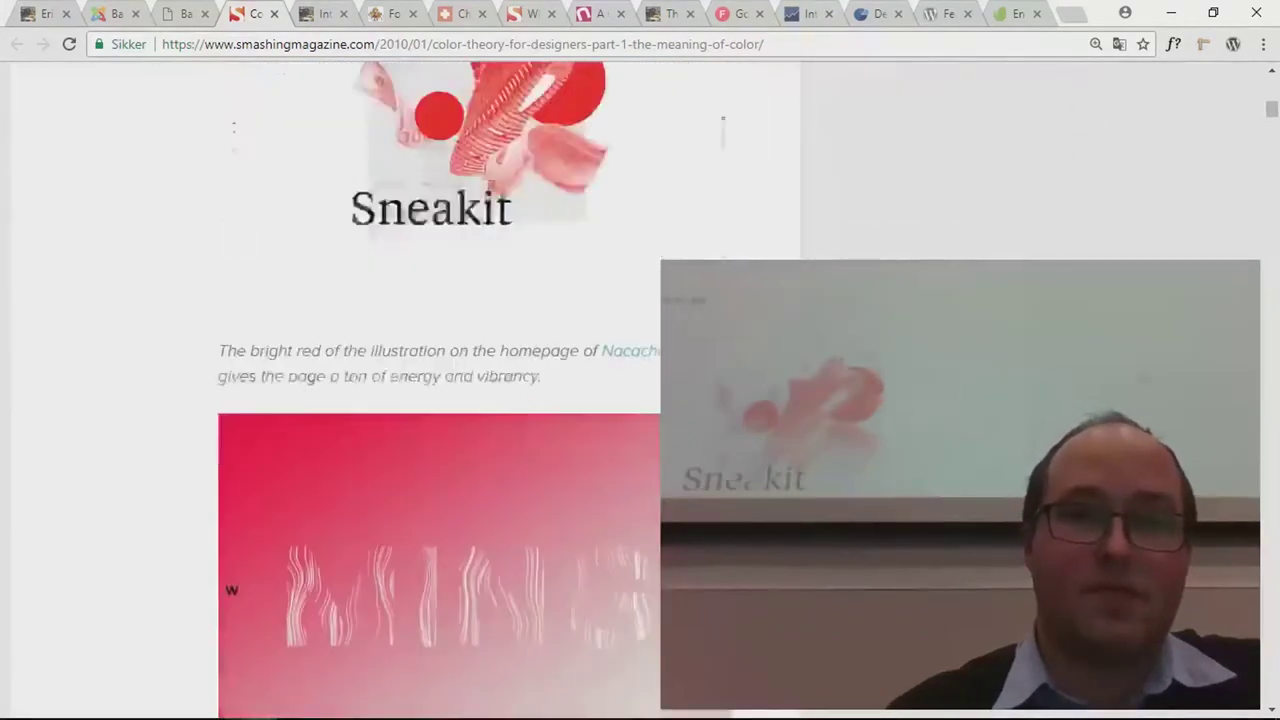
scroll(490, 390, up, 2)
scroll(490, 390, down, 5)
scroll(490, 390, down, 6)
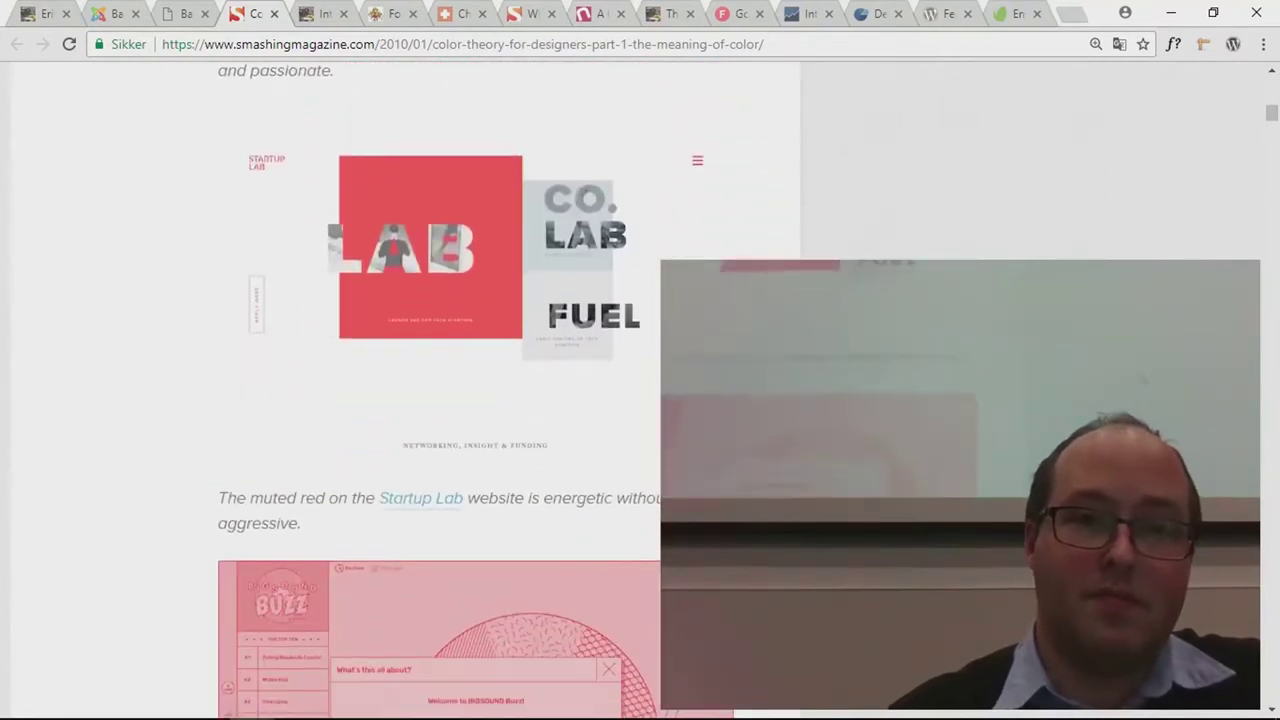
scroll(490, 390, down, 4)
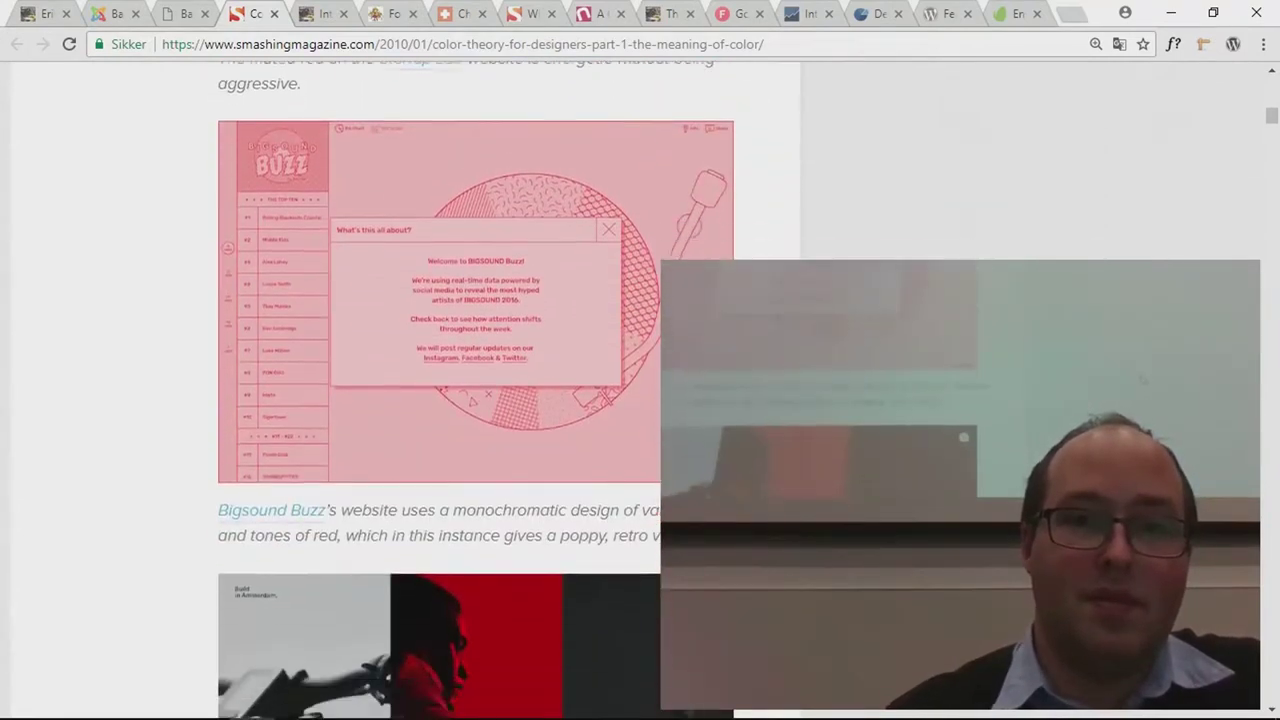
Step: Go past the Build in Amsterdam example and read the article's description of orange as a secondary color
scroll(490, 390, down, 5)
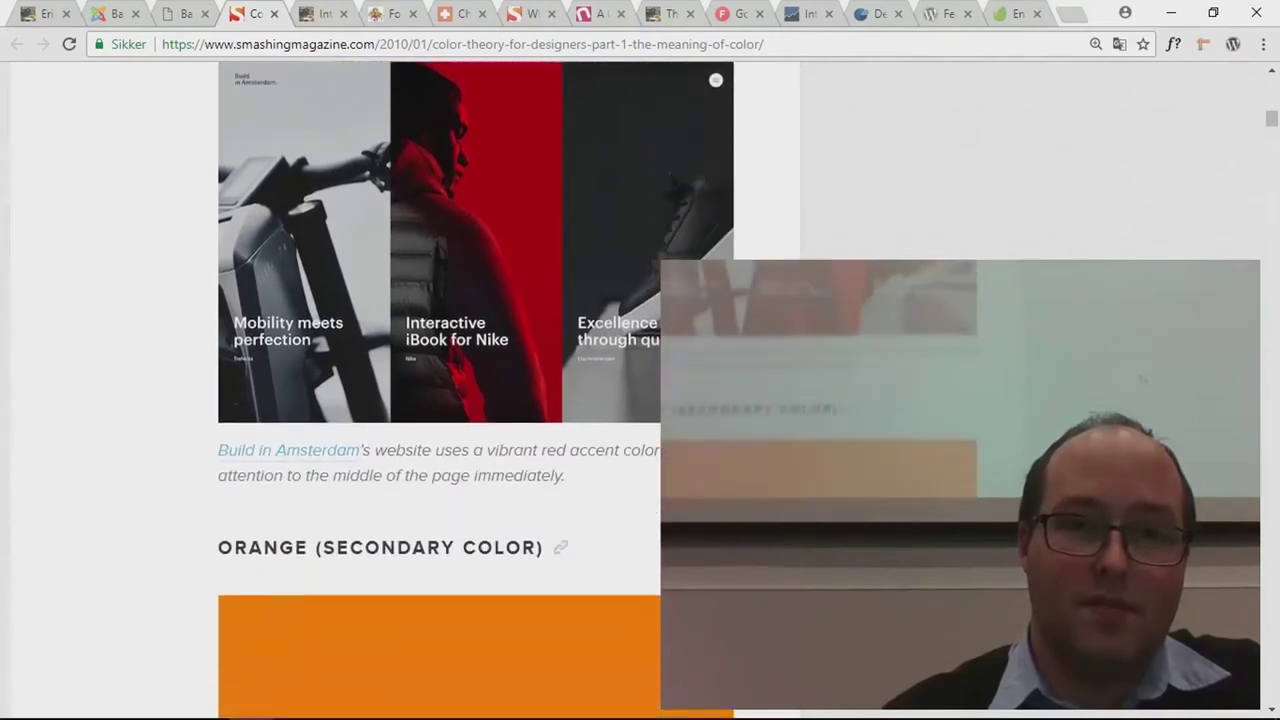
scroll(490, 390, down, 4)
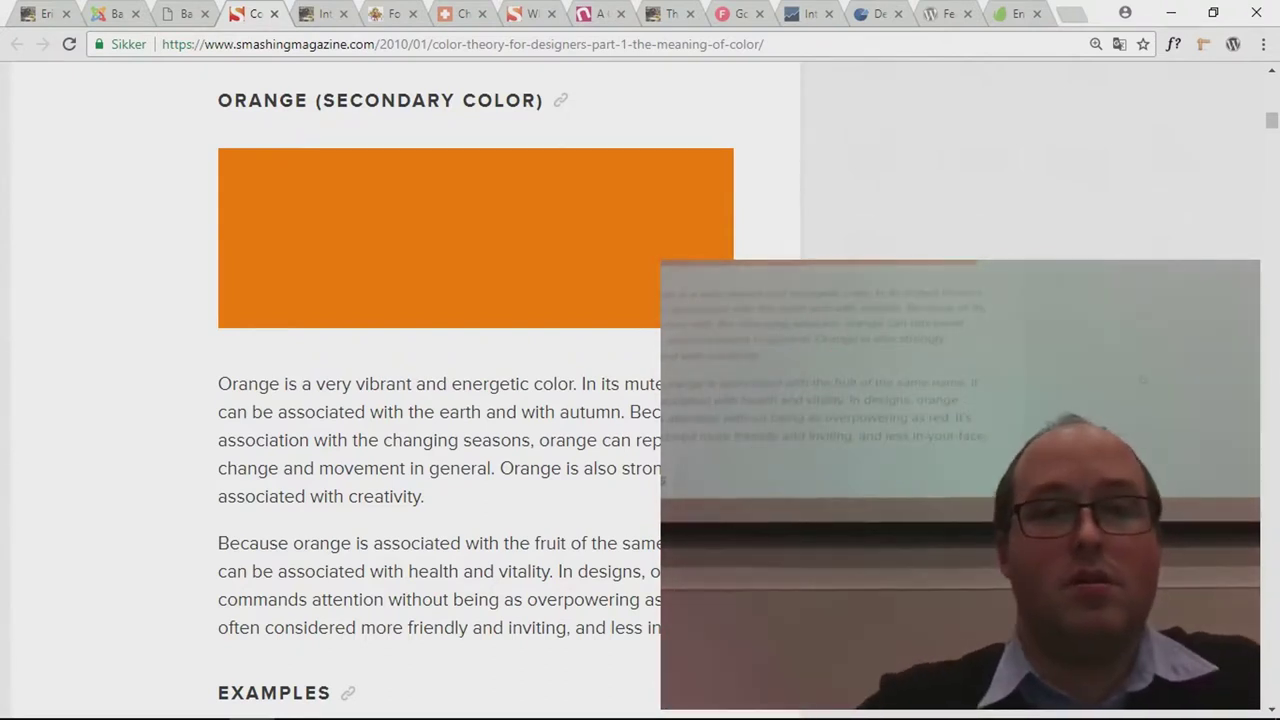
scroll(476, 390, down, 2)
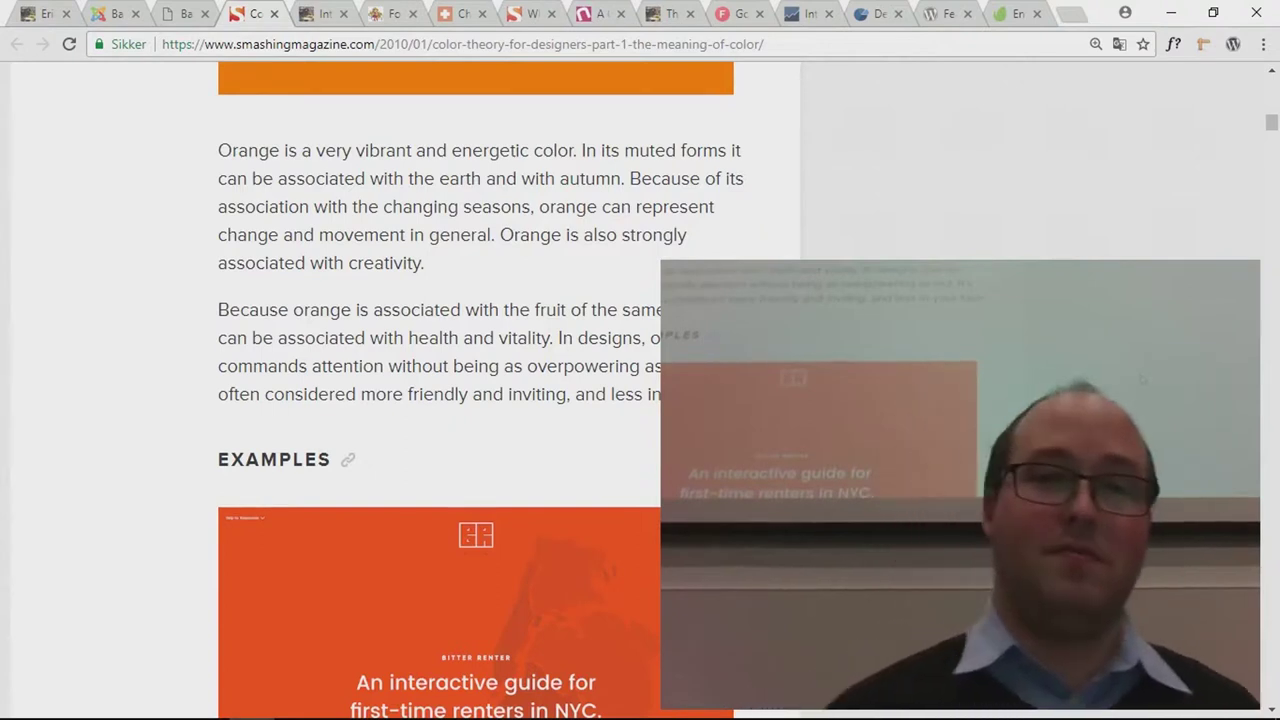
scroll(475, 400, down, 2)
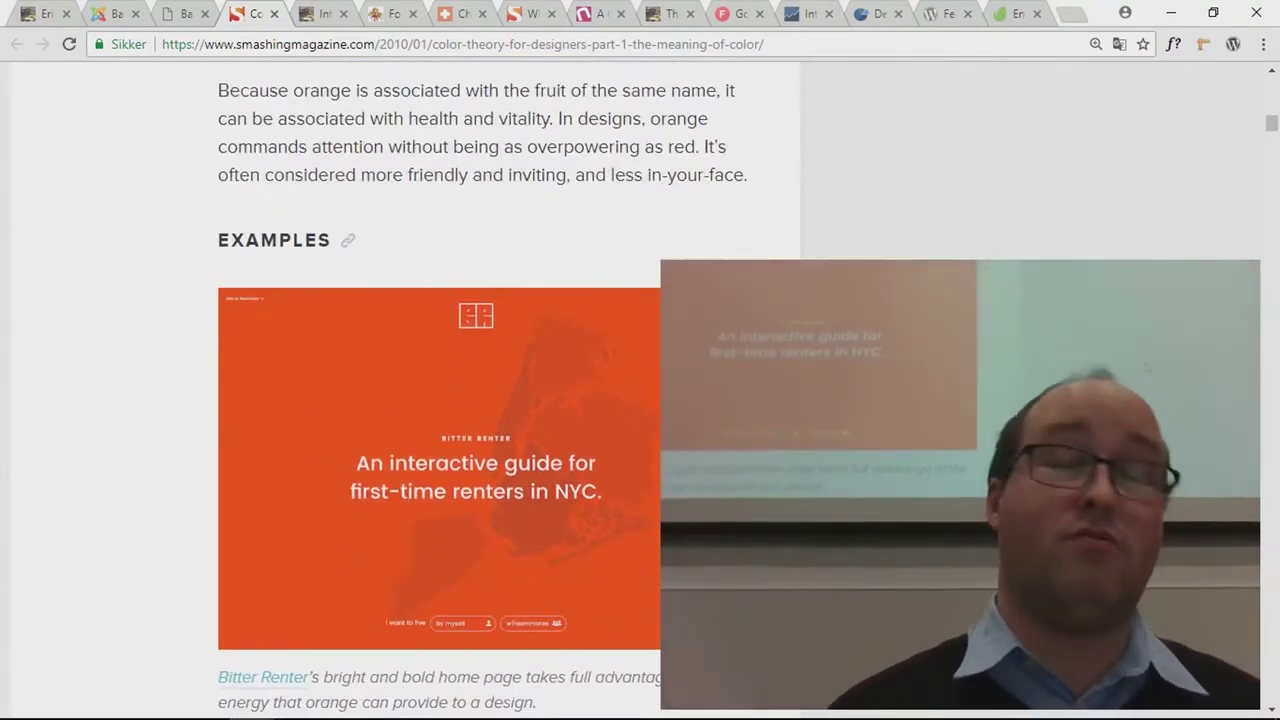
Step: Look through the example websites that use orange, including We Are Not Sisters and Milk Street
scroll(475, 400, down, 6)
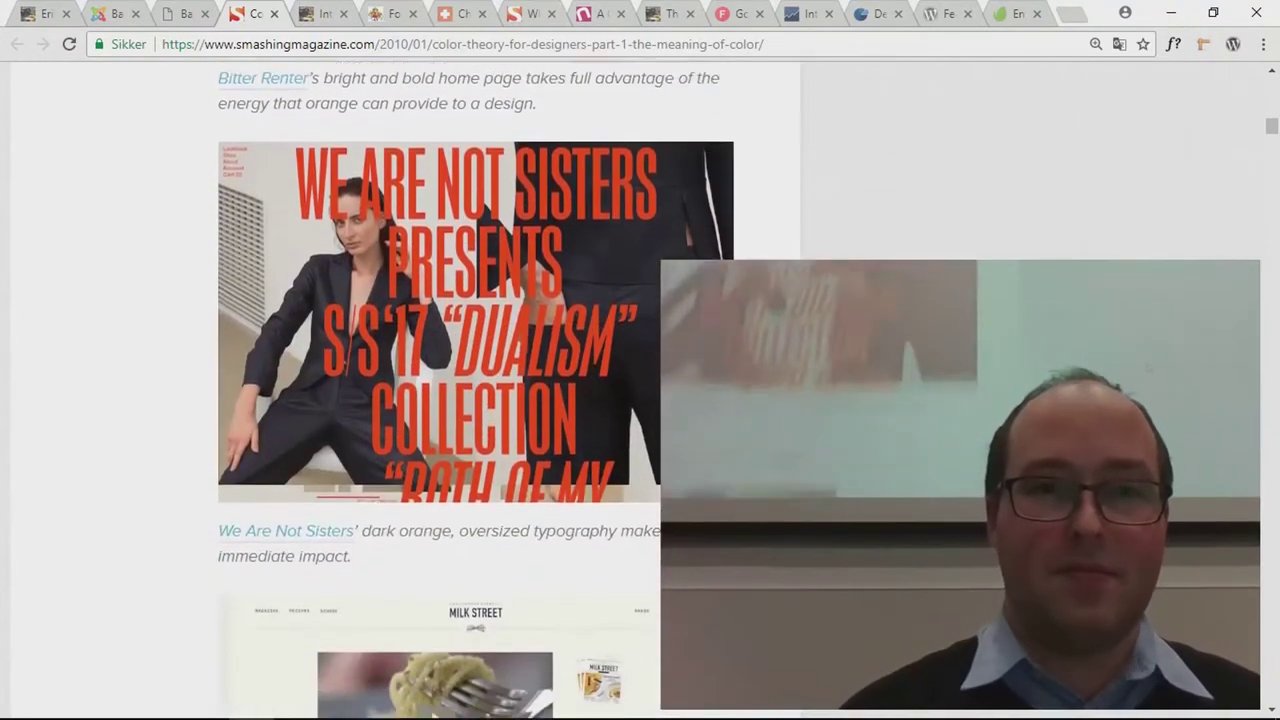
scroll(475, 400, down, 2)
scroll(475, 400, up, 2)
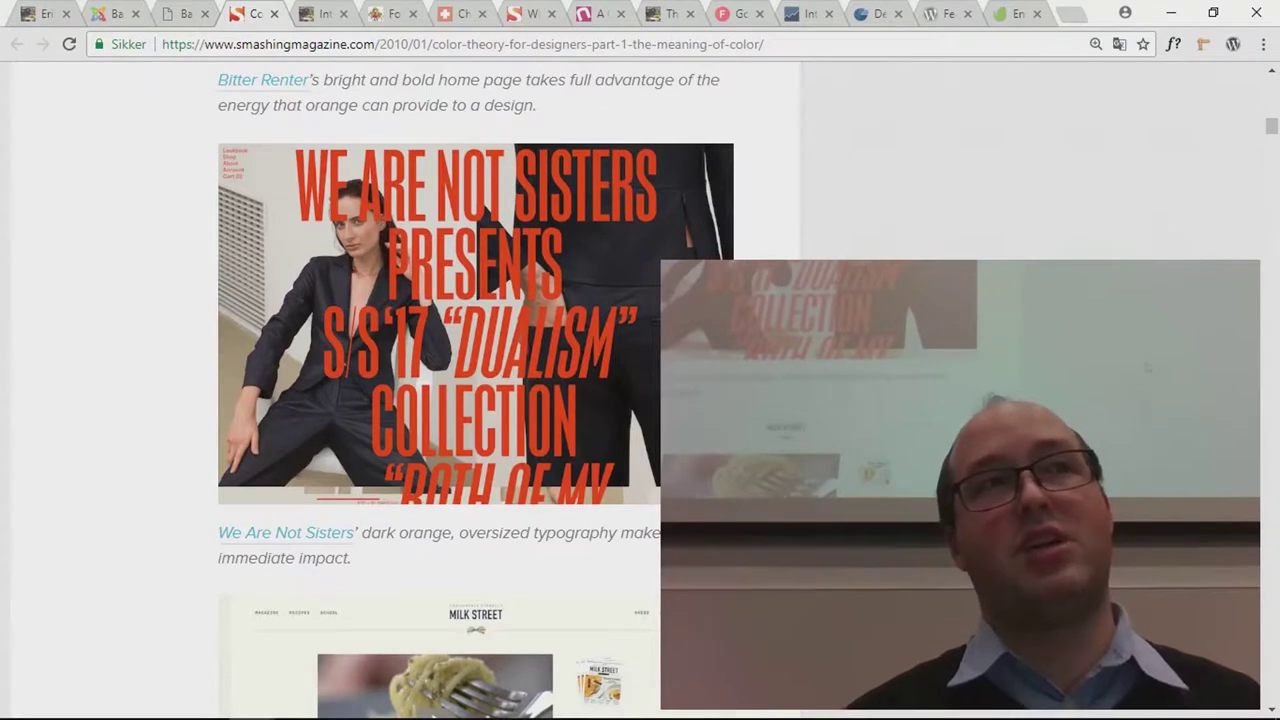
scroll(475, 400, down, 10)
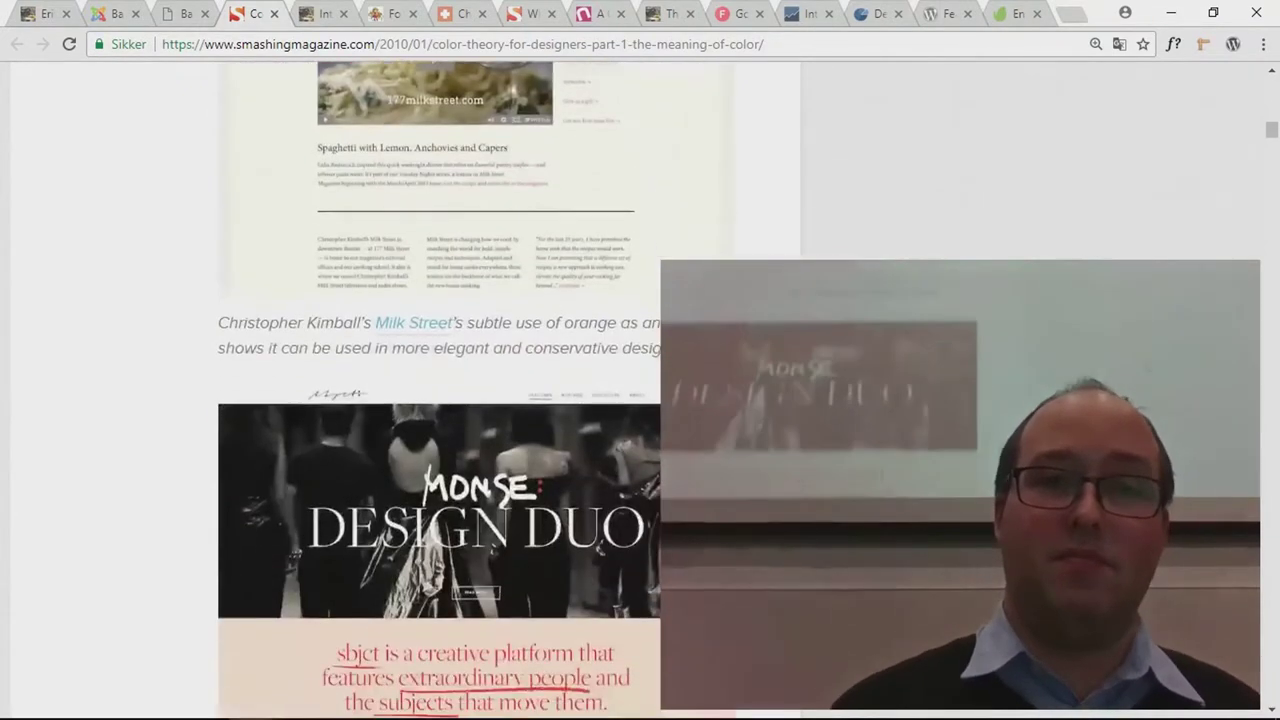
Step: Read the description of yellow as a primary color, covering its associations, cultural meanings and use in designs
scroll(475, 400, down, 8)
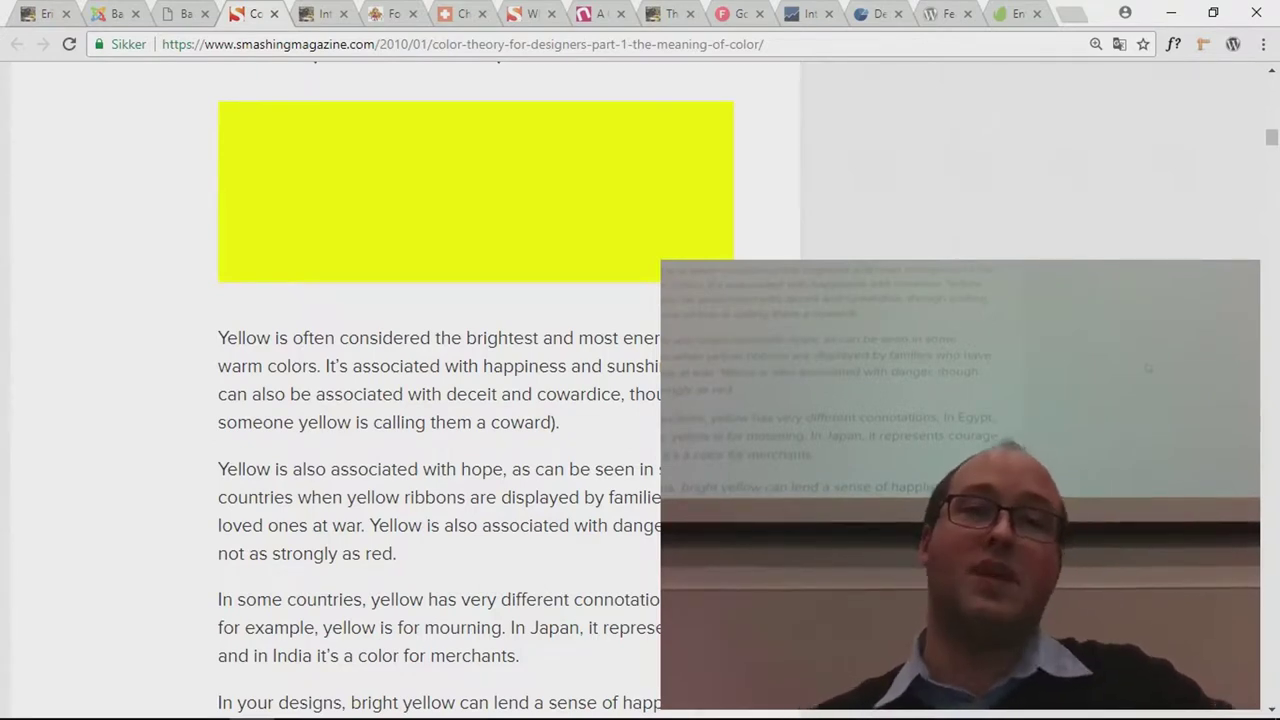
scroll(440, 390, down, 4)
scroll(440, 390, up, 4)
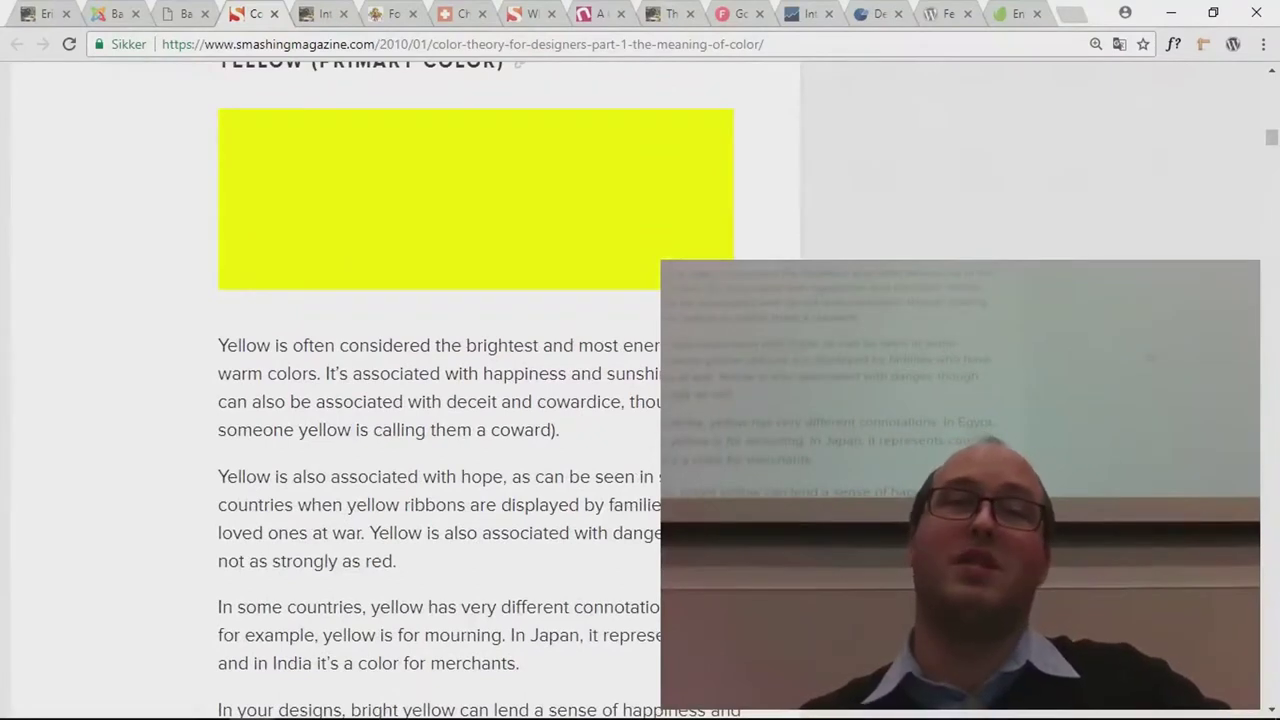
scroll(440, 390, down, 1)
scroll(440, 390, down, 3)
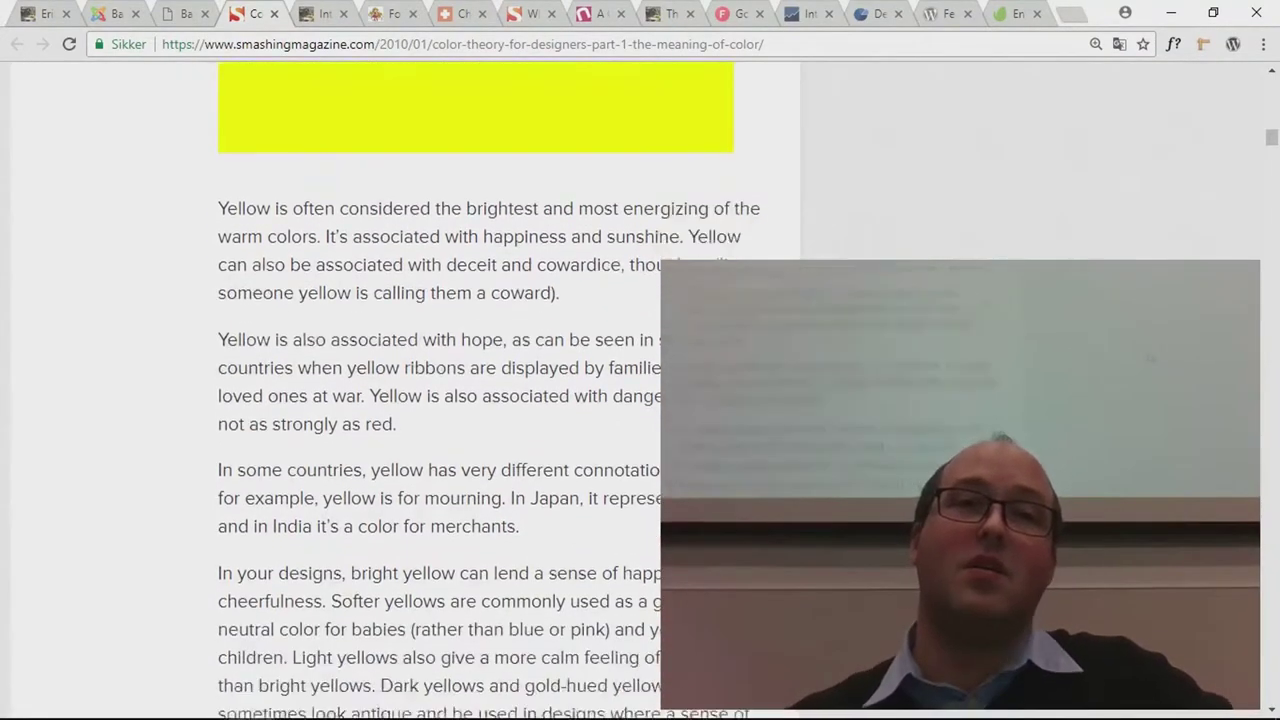
scroll(440, 390, up, 1)
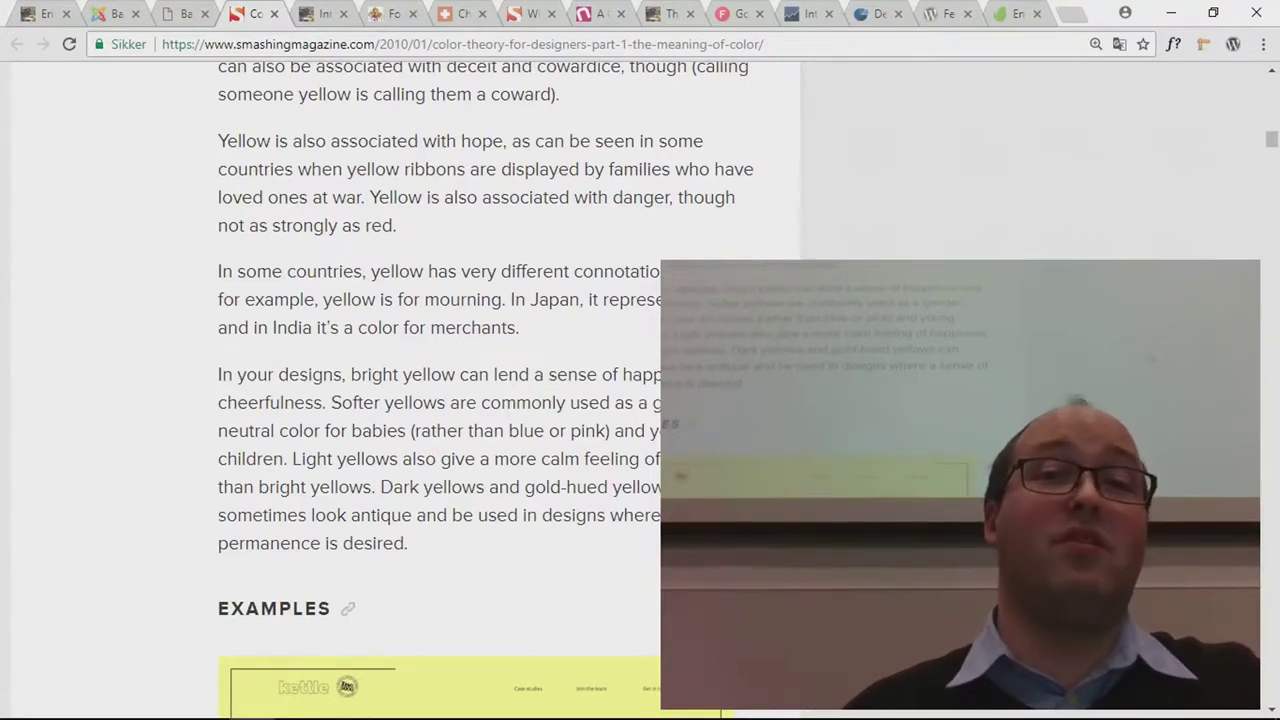
scroll(480, 400, down, 3)
scroll(480, 400, up, 7)
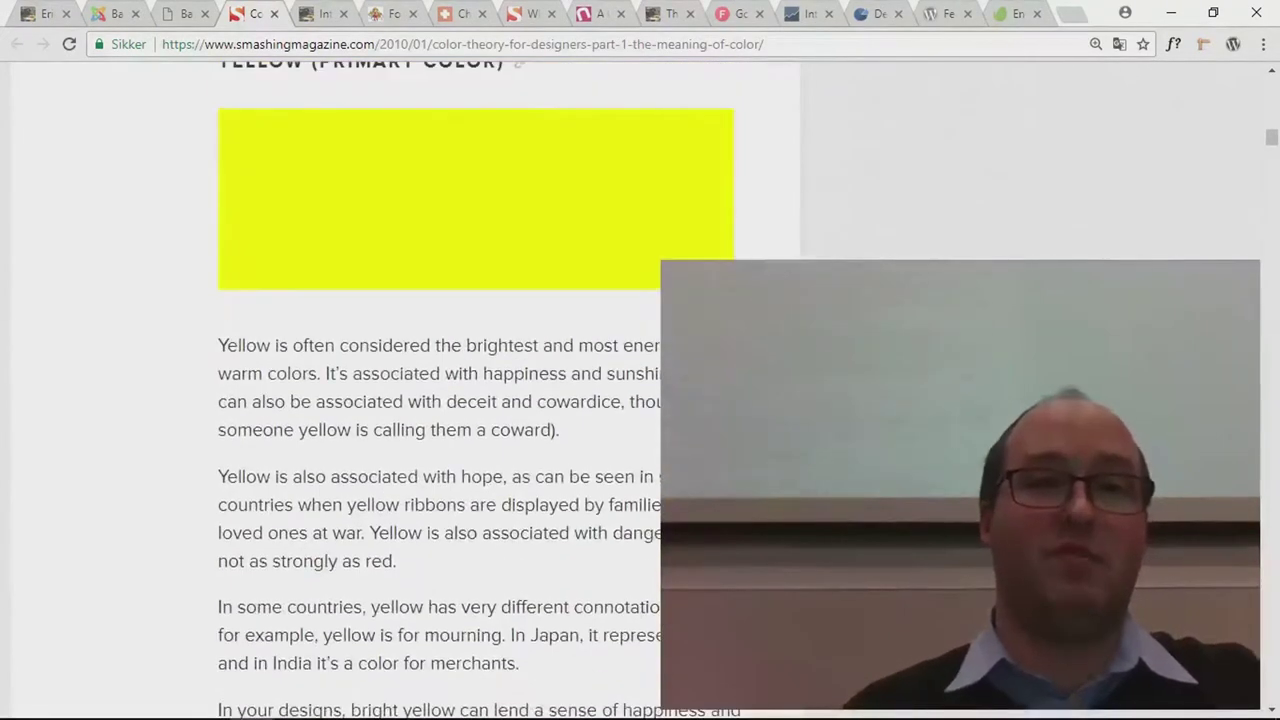
scroll(480, 400, down, 6)
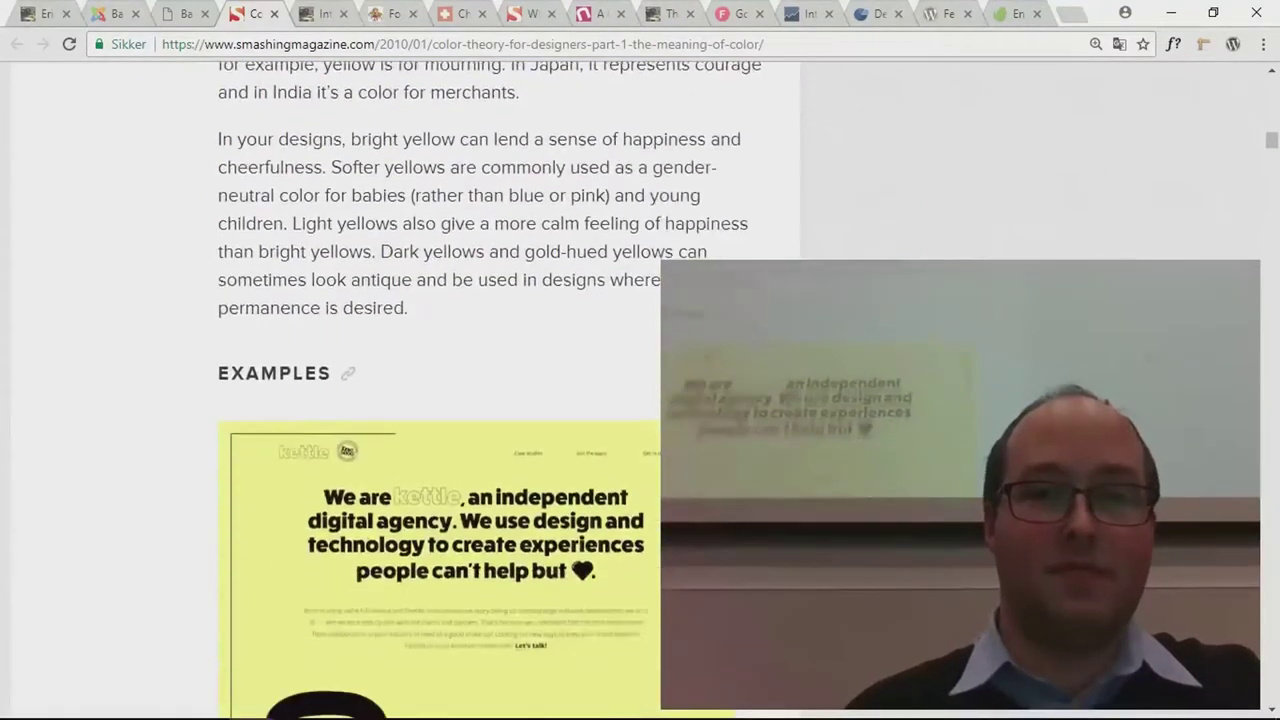
scroll(480, 400, up, 4)
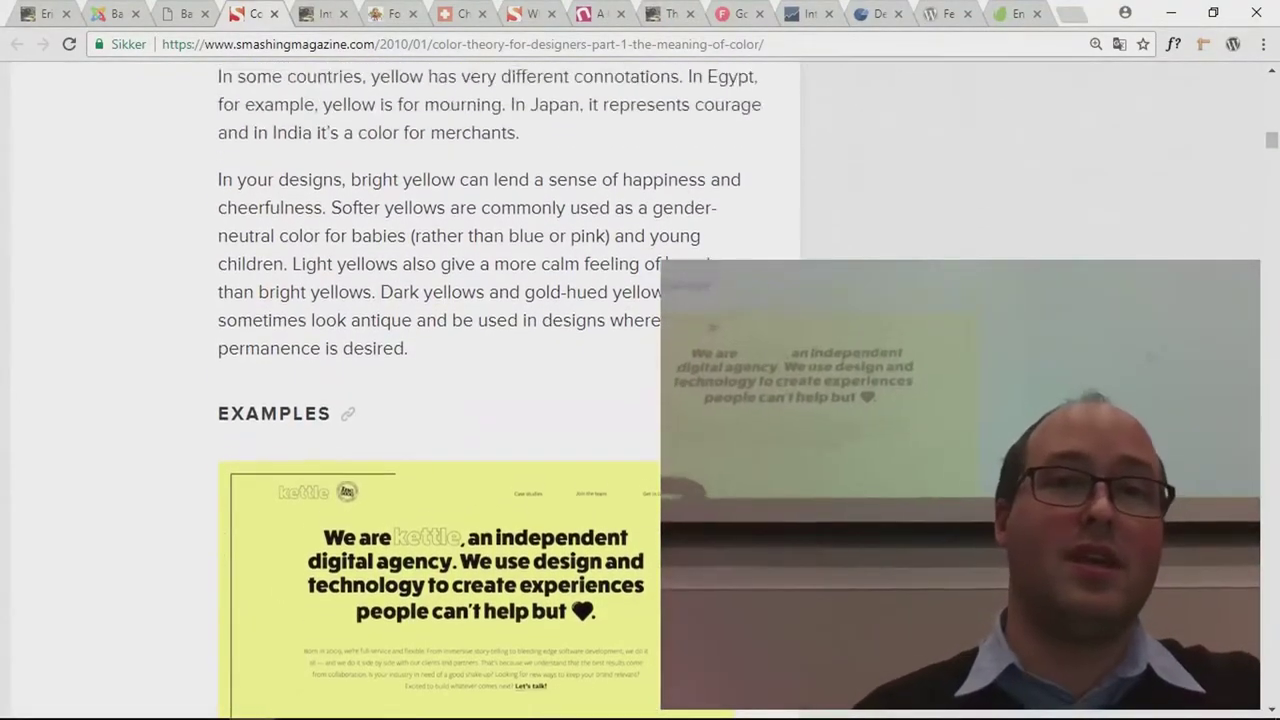
Step: Look through the example websites that use yellow, including Kettle, Deskpass and Toyfight
scroll(480, 400, down, 7)
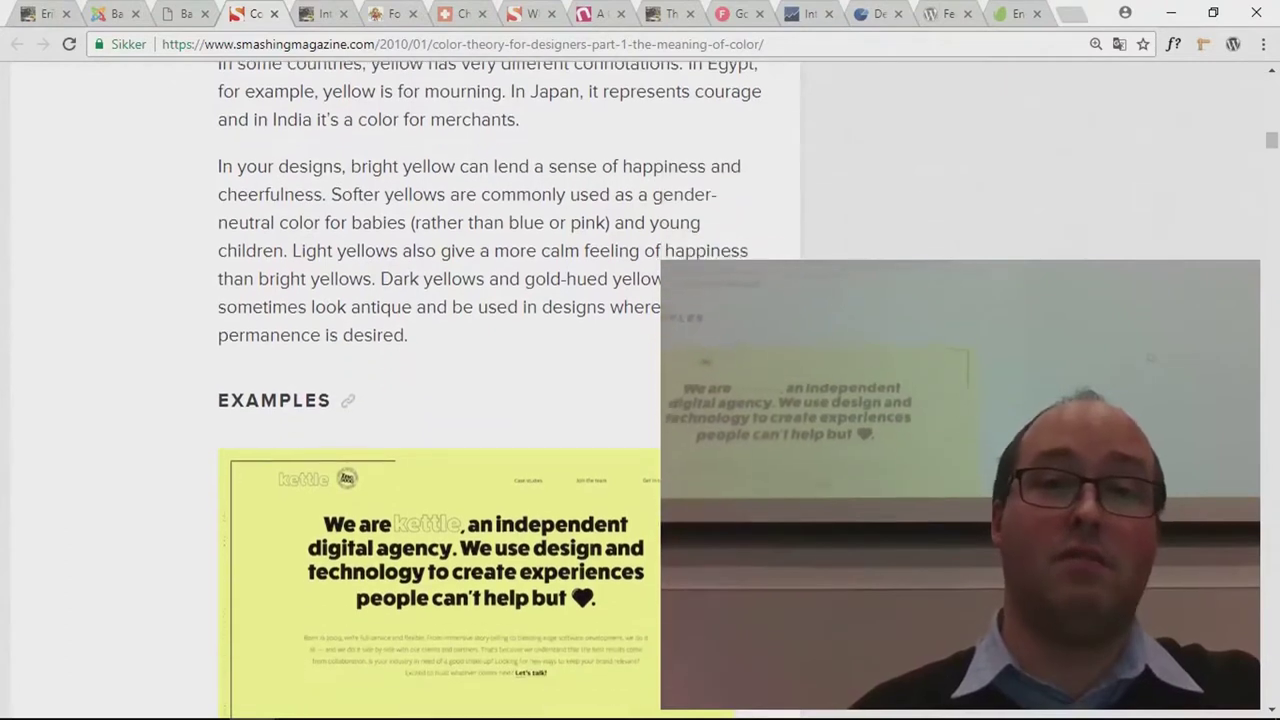
scroll(480, 400, down, 10)
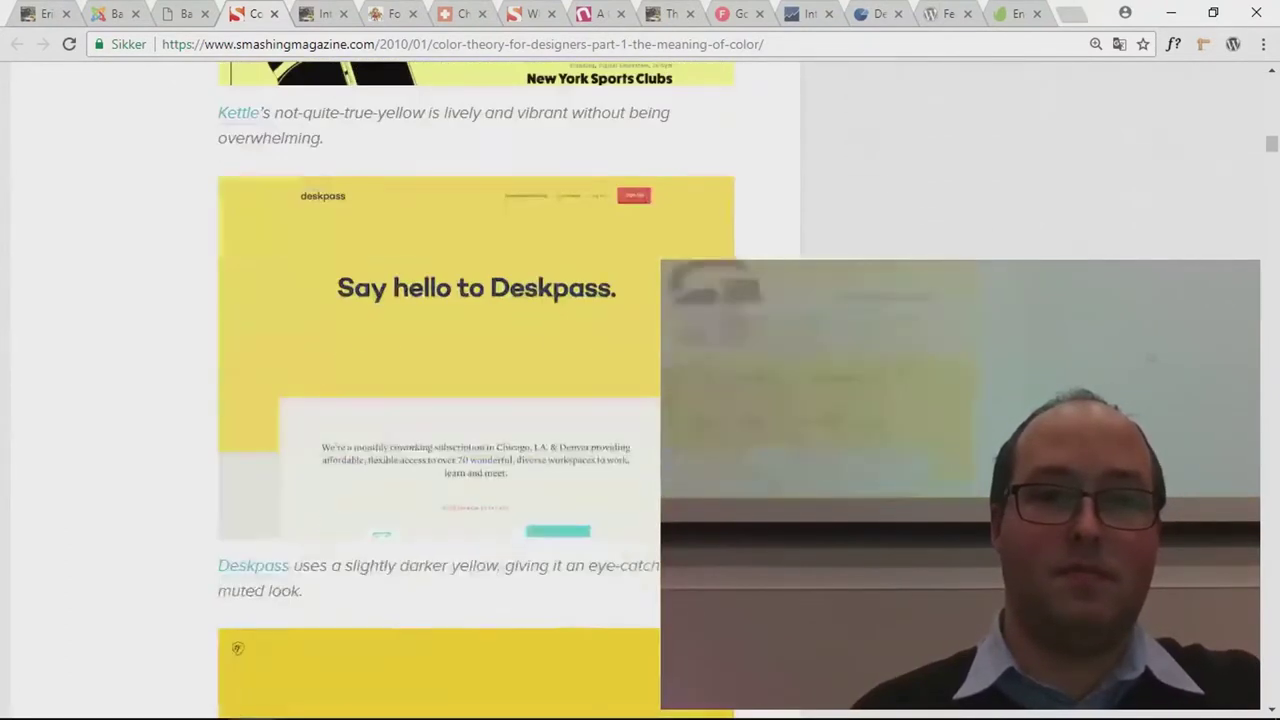
scroll(480, 400, down, 3)
scroll(480, 400, up, 2)
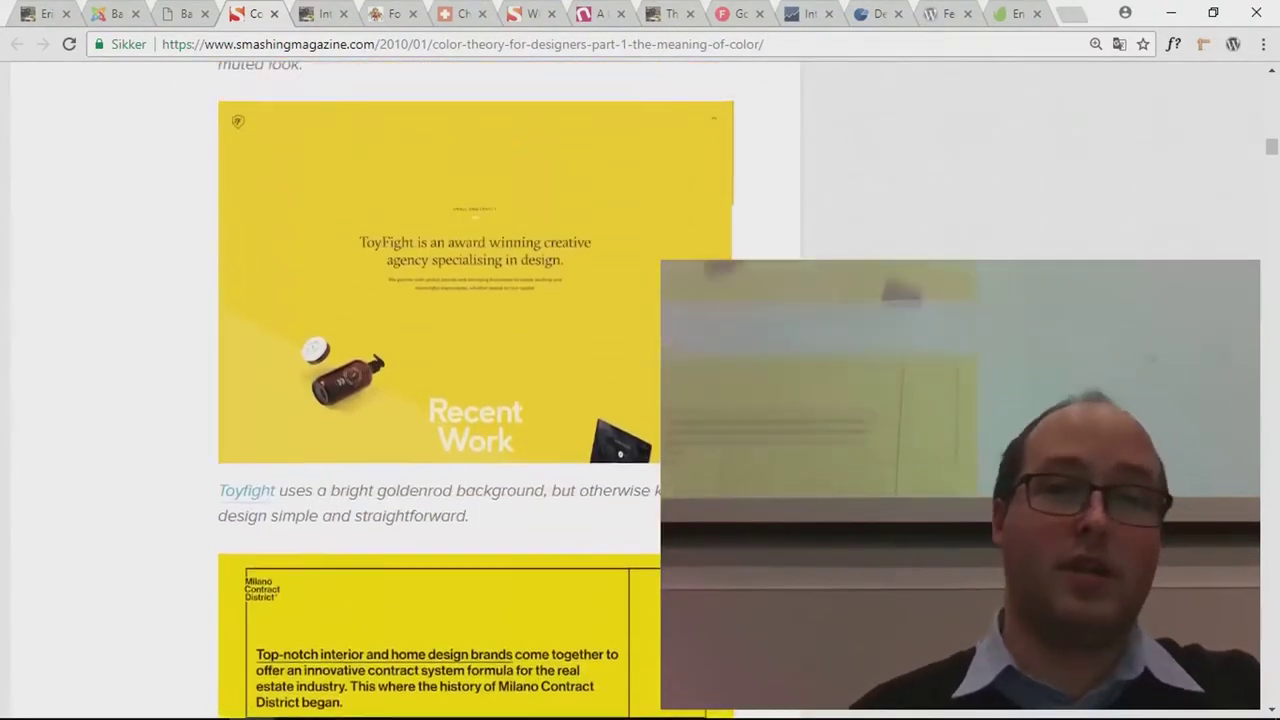
scroll(480, 400, down, 6)
Step: Go to the article's Cool Colors section and read its introduction
scroll(480, 400, down, 15)
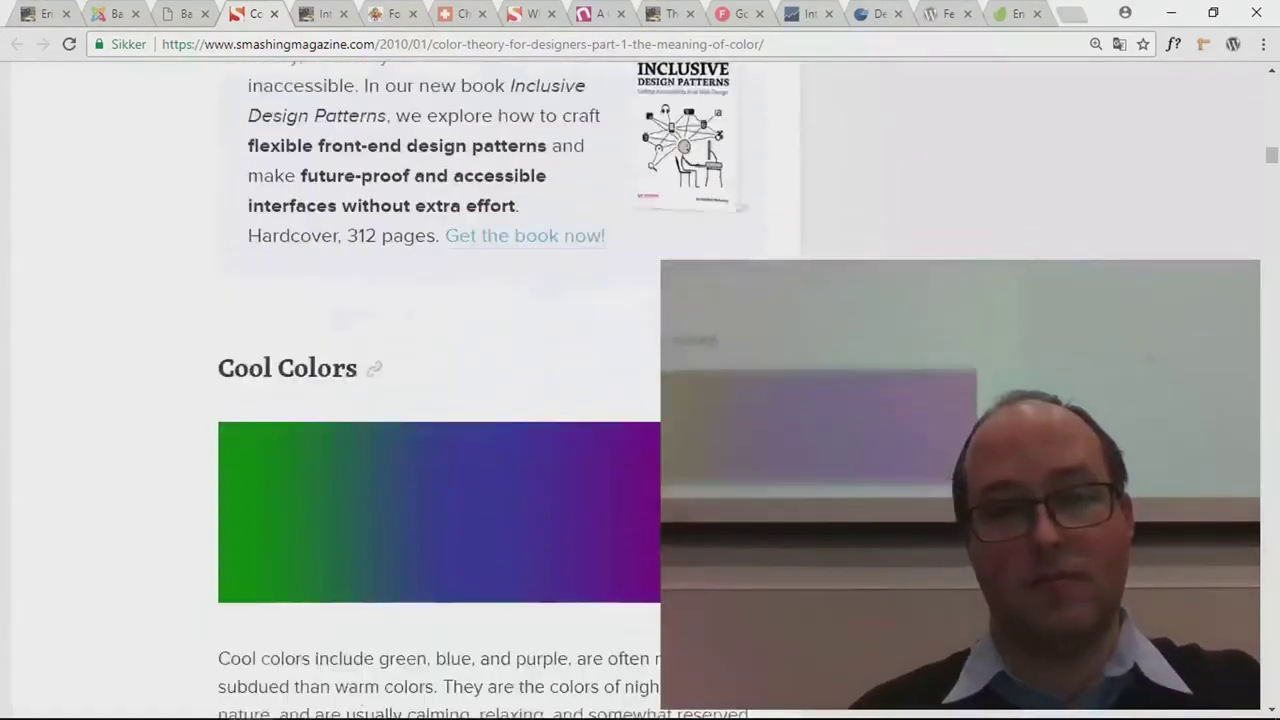
scroll(480, 400, down, 1)
scroll(480, 400, up, 3)
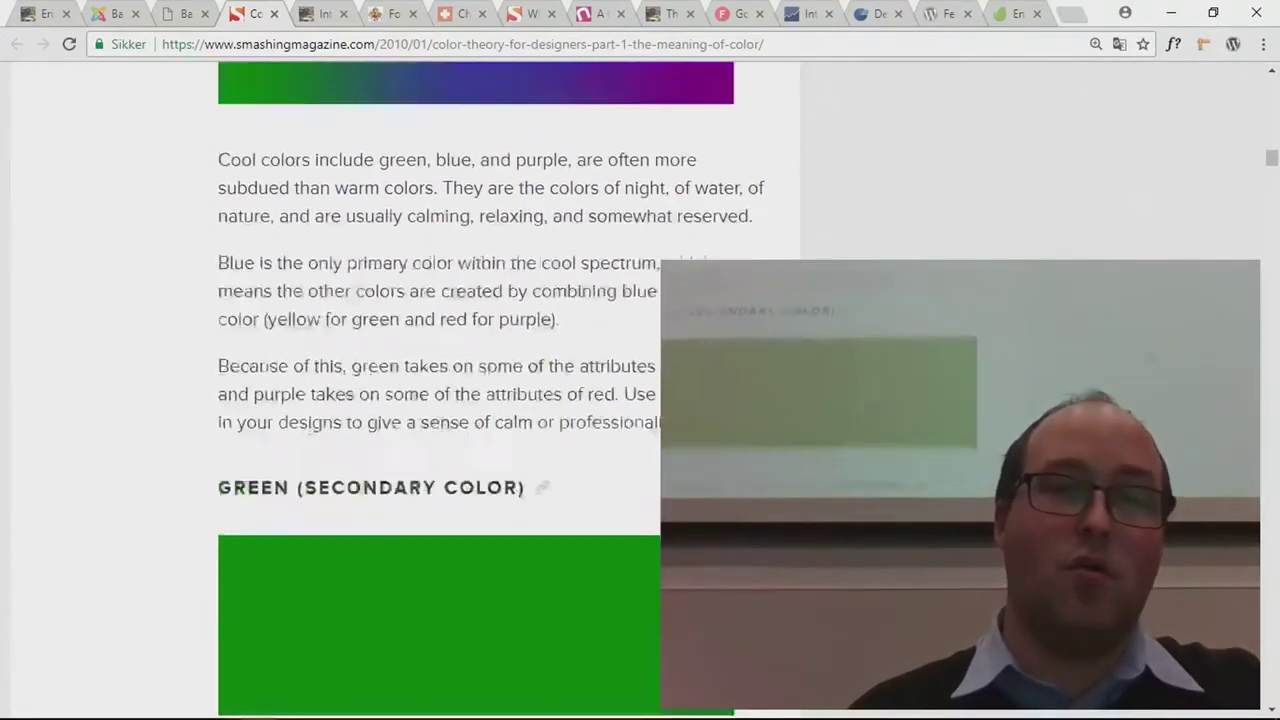
Step: Read the description of green as a secondary color, down to its first example website
scroll(480, 400, down, 6)
scroll(480, 400, down, 4)
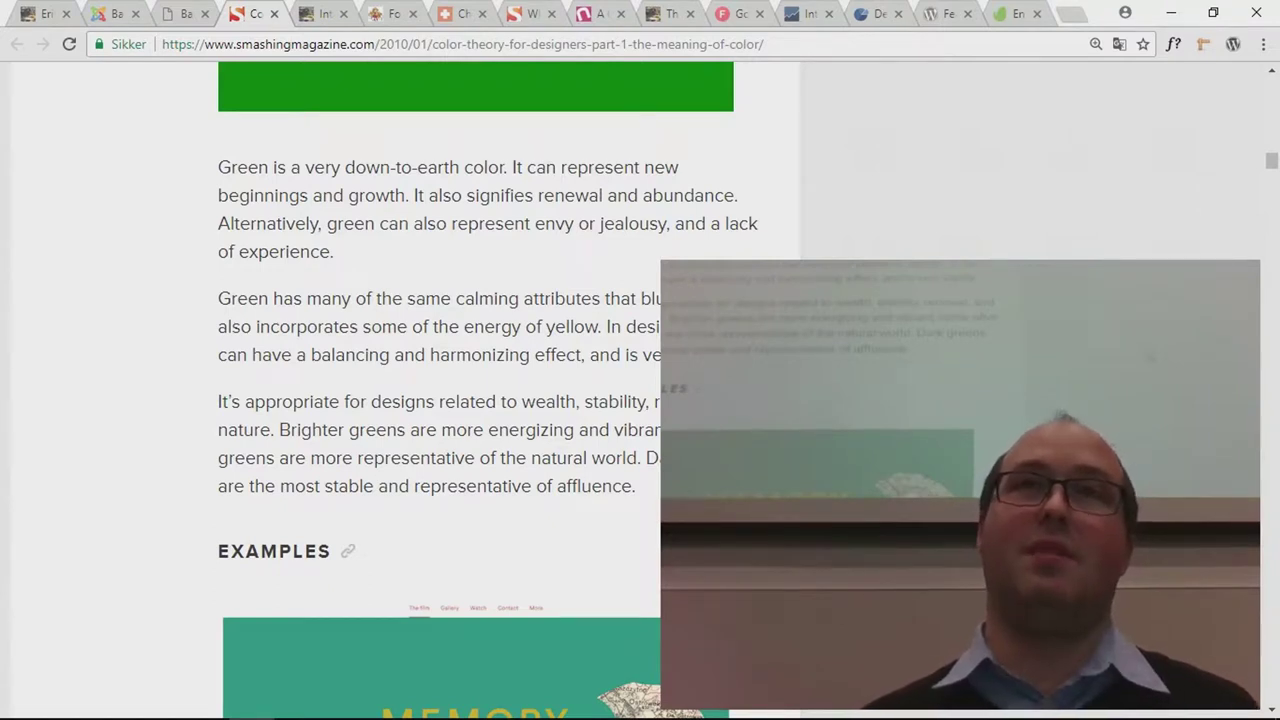
scroll(480, 400, up, 2)
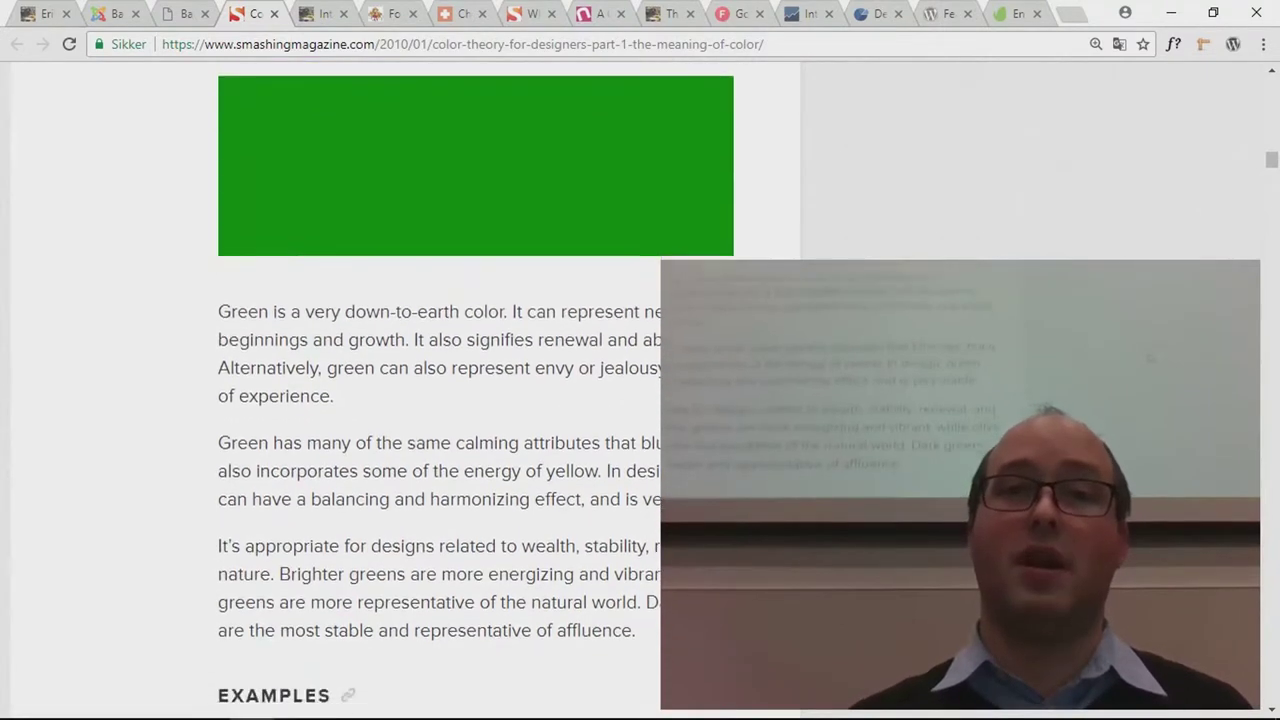
scroll(480, 400, down, 3)
scroll(480, 400, down, 1)
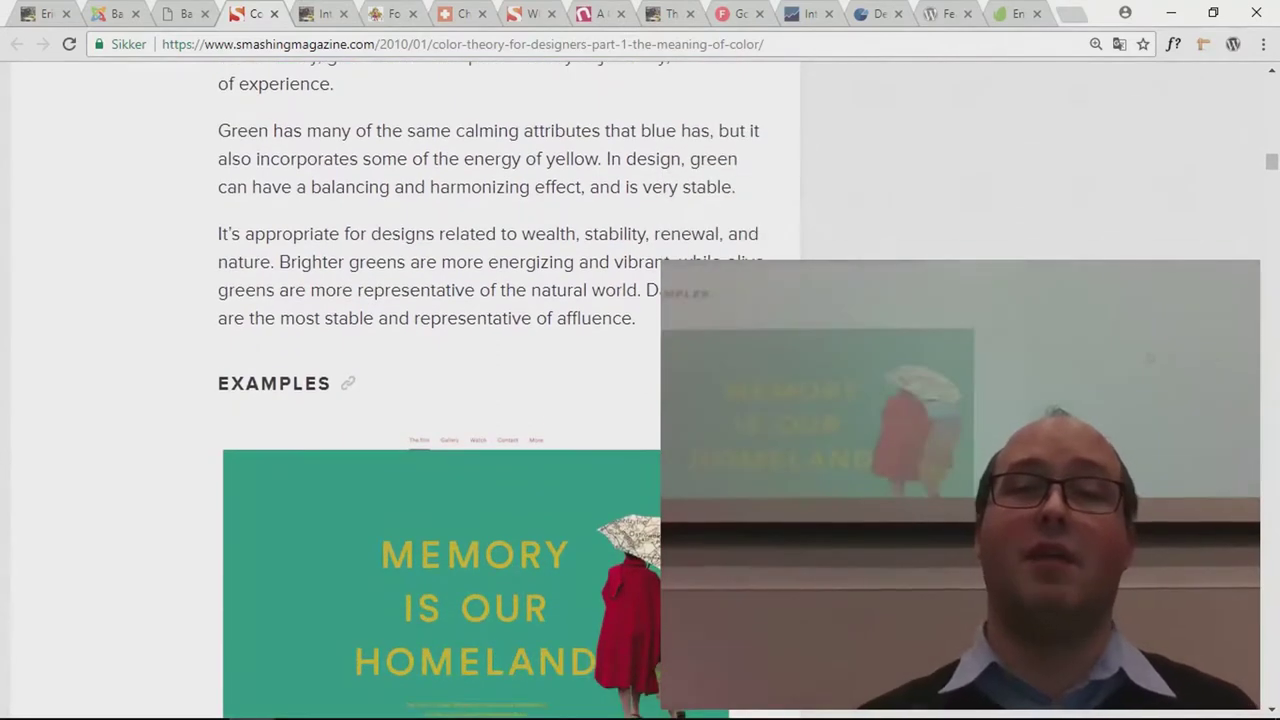
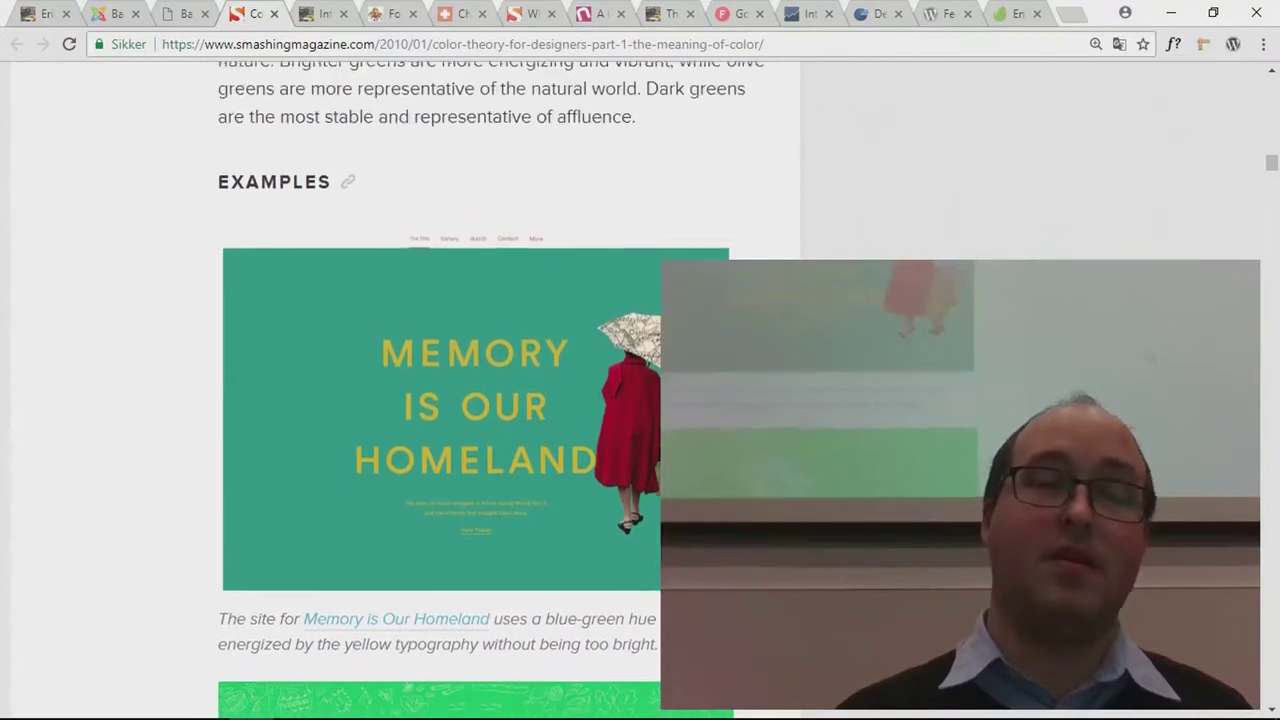
Step: Look through the example websites that use green, from Memory is Our Homeland to HelloMind
scroll(475, 400, down, 2)
scroll(475, 400, down, 8)
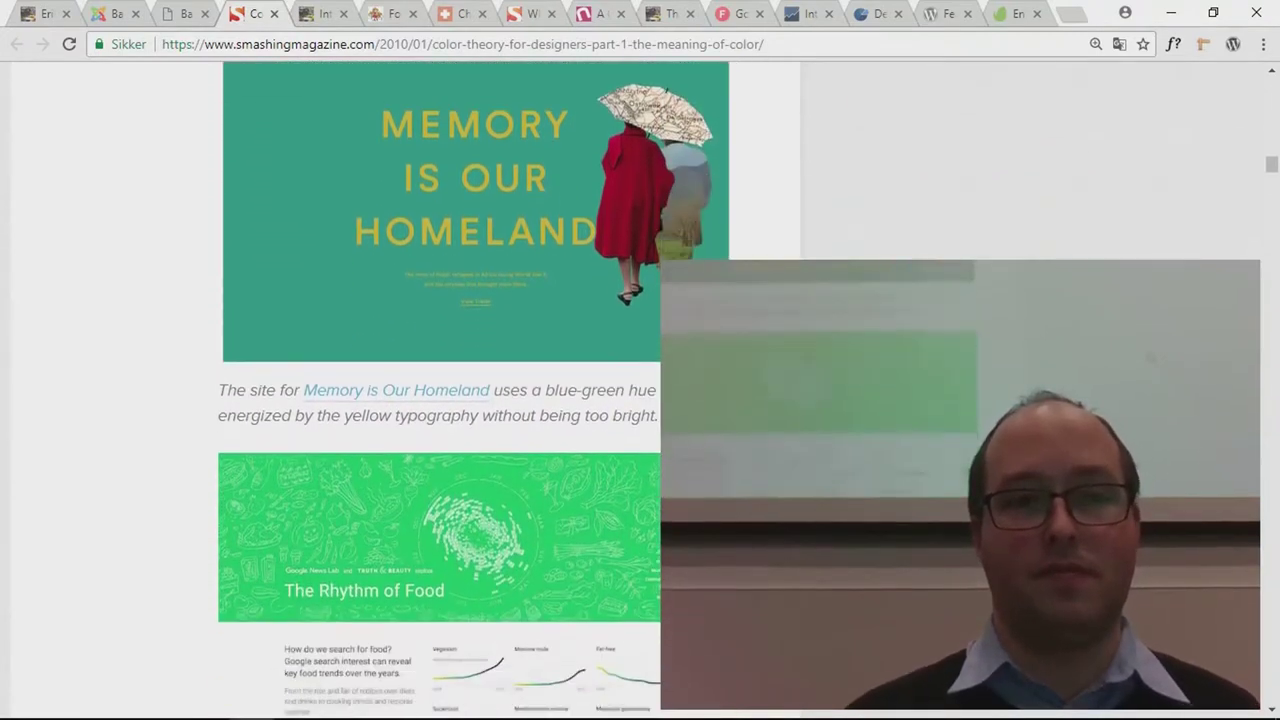
scroll(475, 400, down, 9)
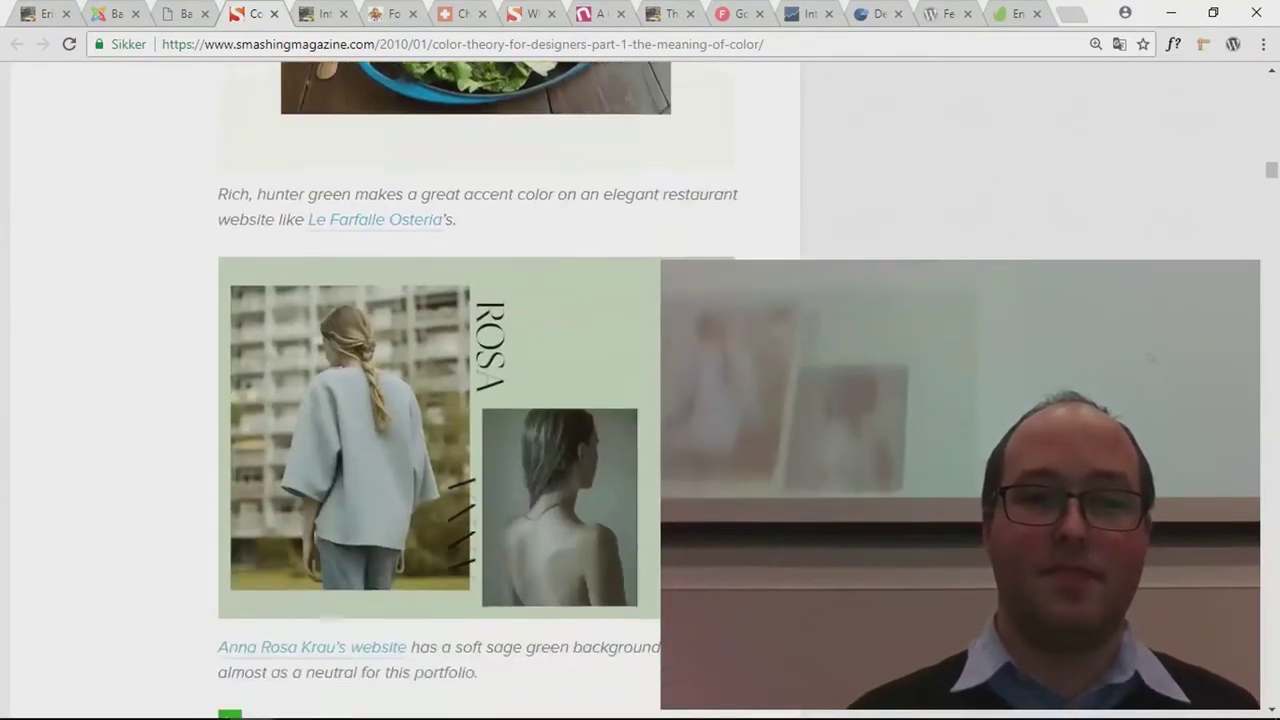
scroll(475, 400, down, 9)
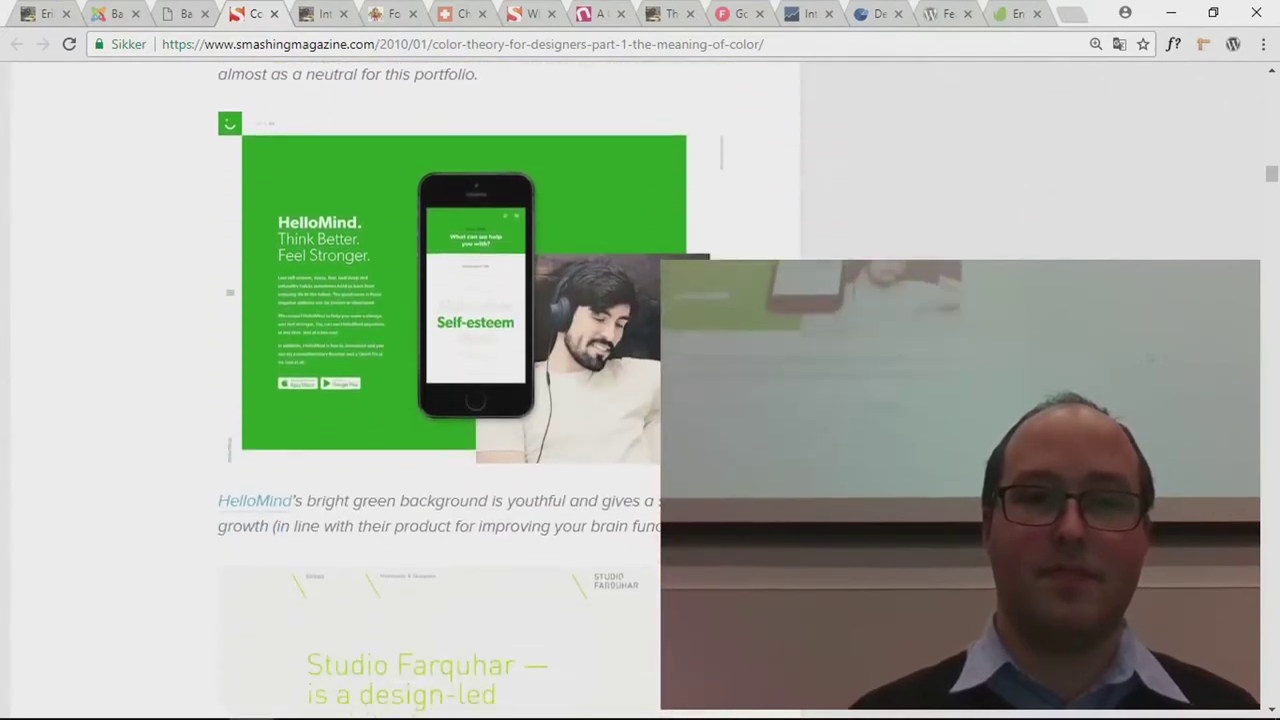
Step: Go to the article's description of blue and reset the page zoom to 100%
scroll(475, 400, down, 6)
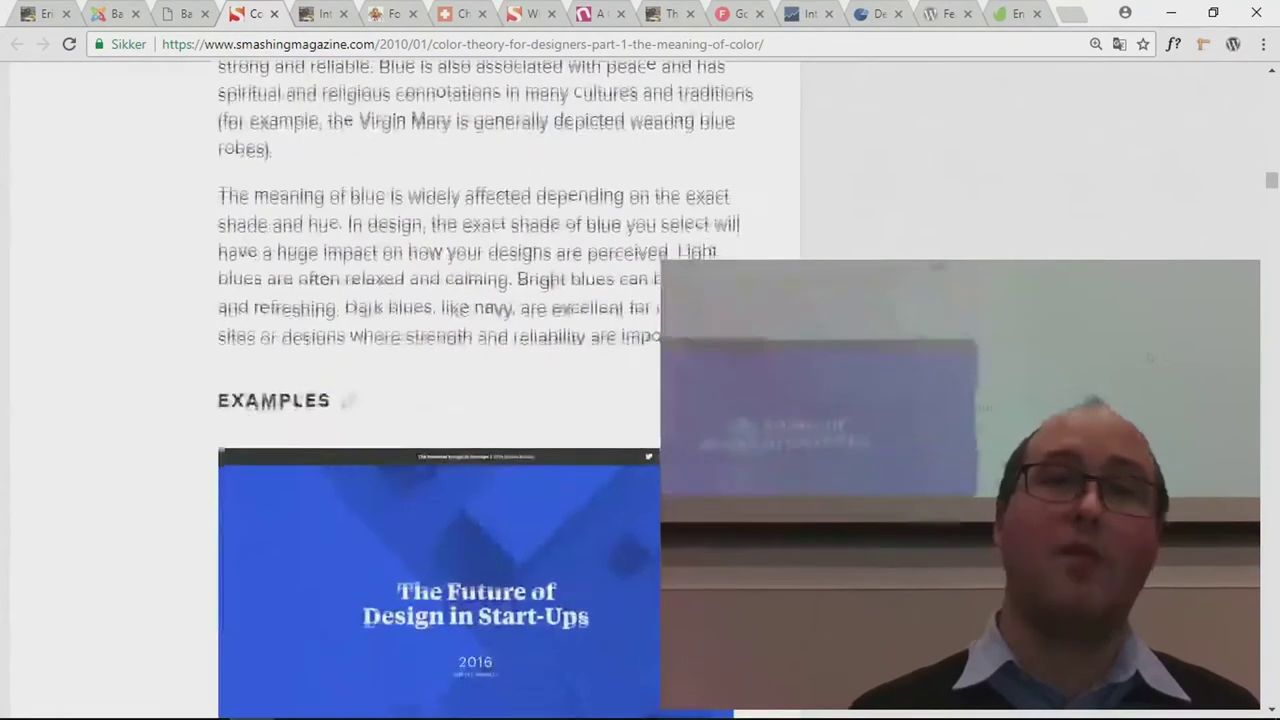
scroll(475, 400, up, 3)
scroll(475, 400, up, 1)
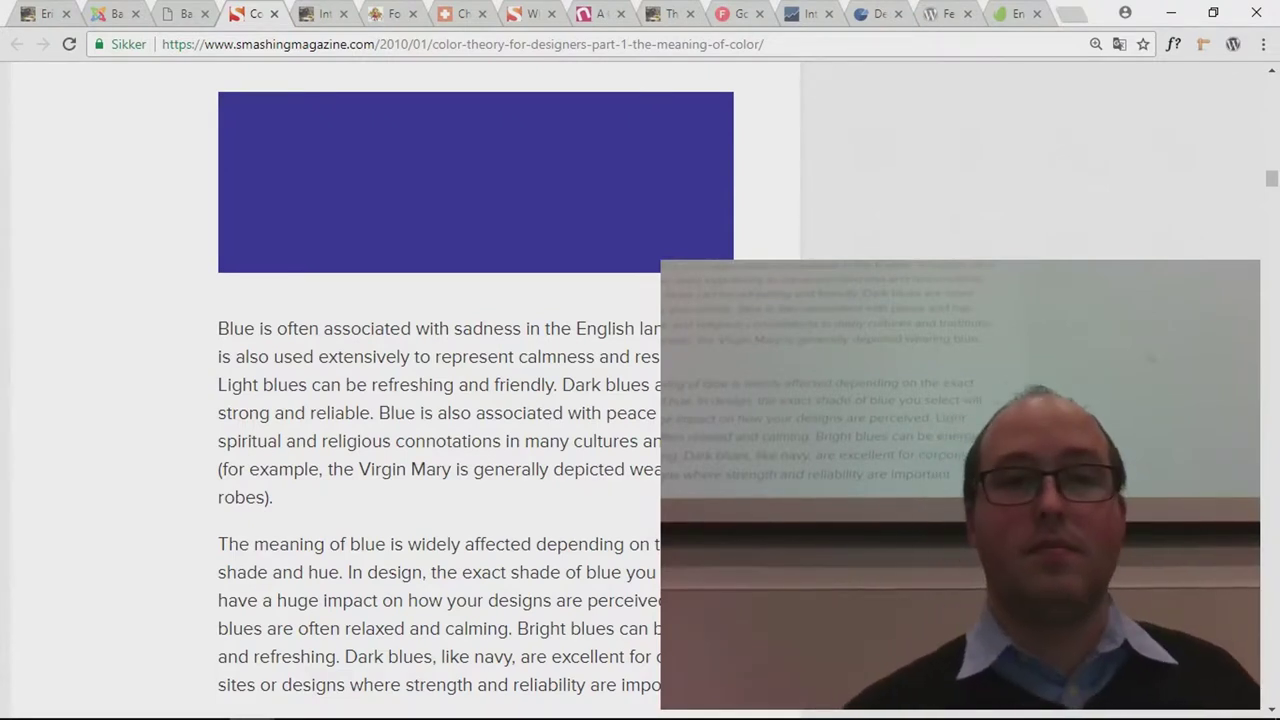
key(ctrl+0)
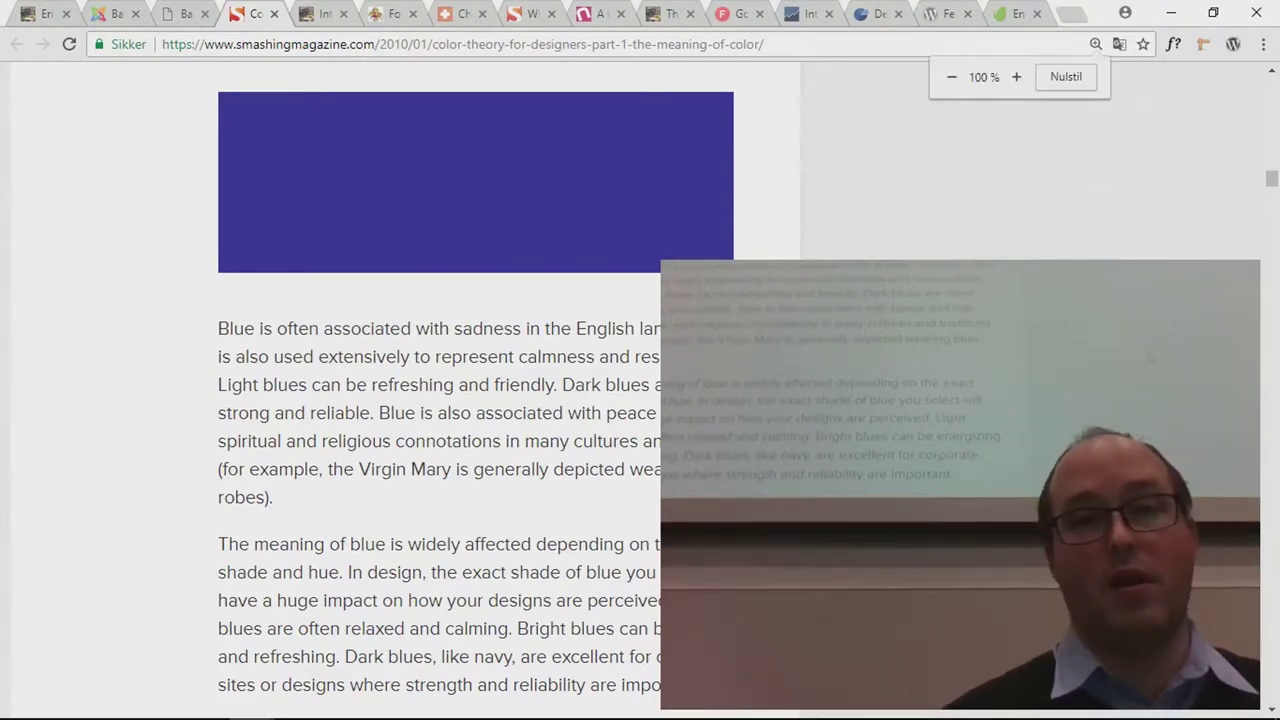
scroll(640, 390, up, 5)
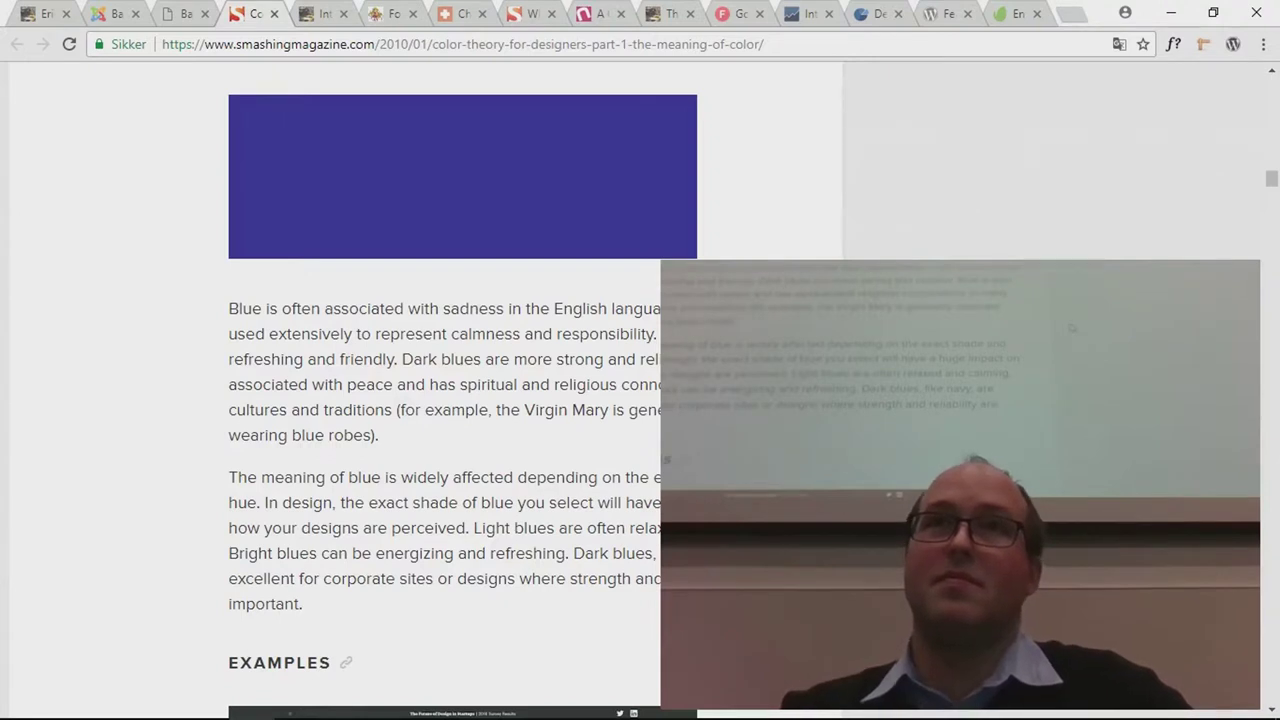
Step: Pass over the blue example websites and read the article's description of purple
scroll(450, 400, down, 6)
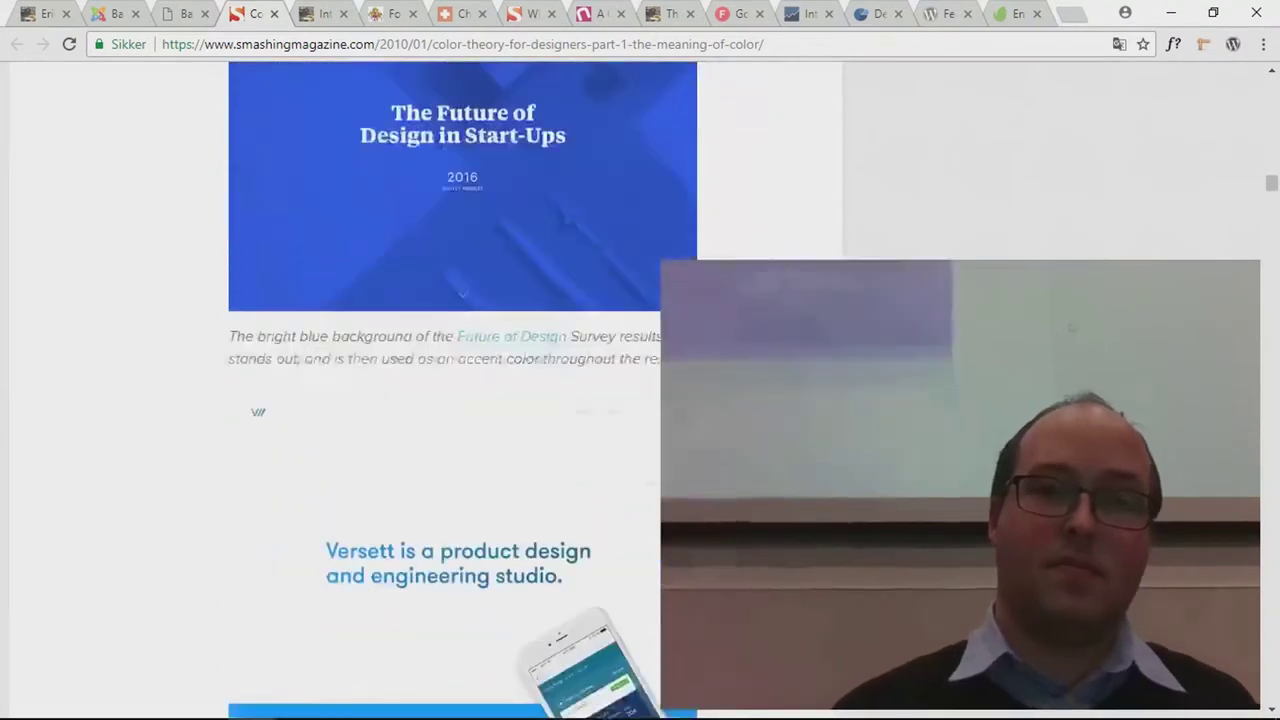
scroll(460, 400, down, 12)
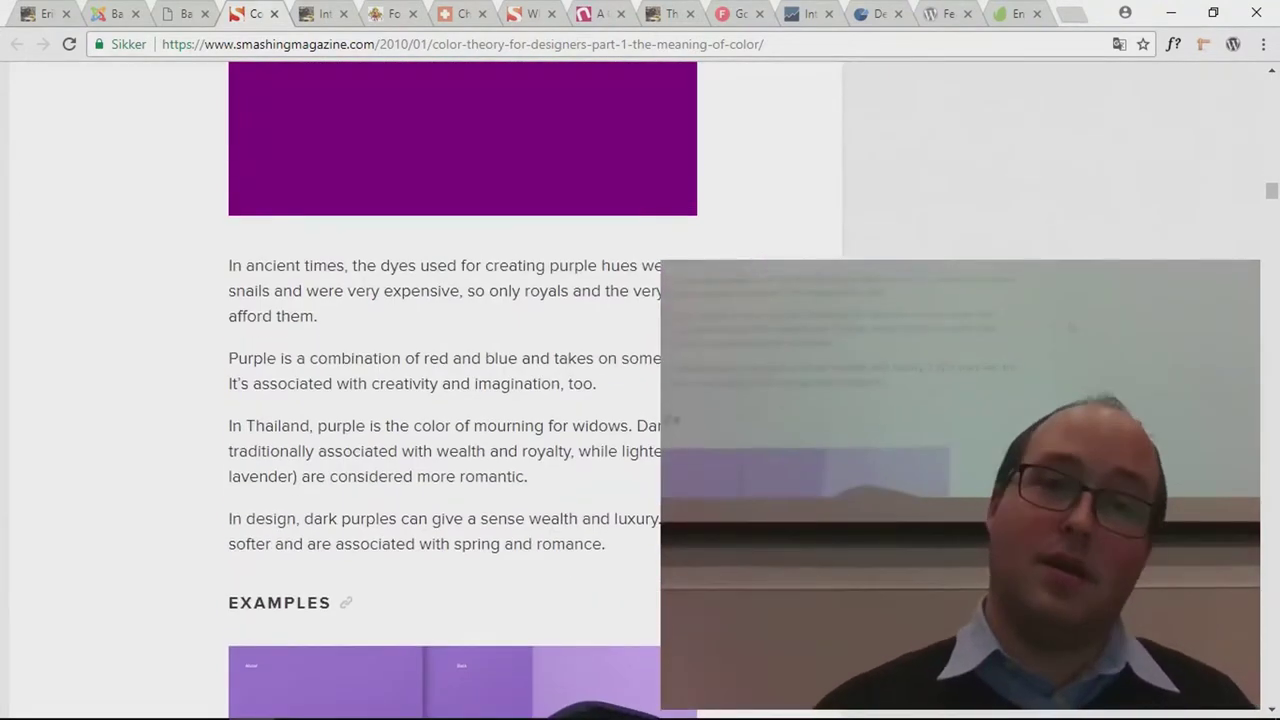
scroll(460, 400, down, 1)
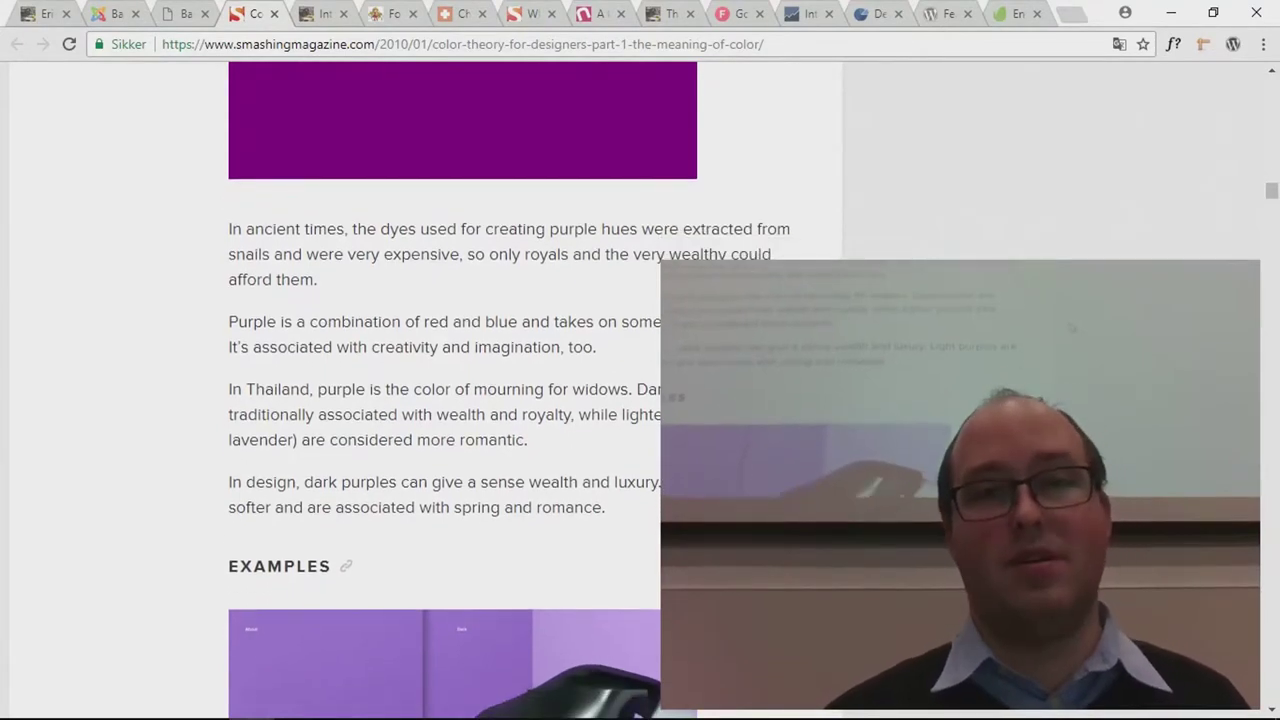
scroll(460, 400, down, 1)
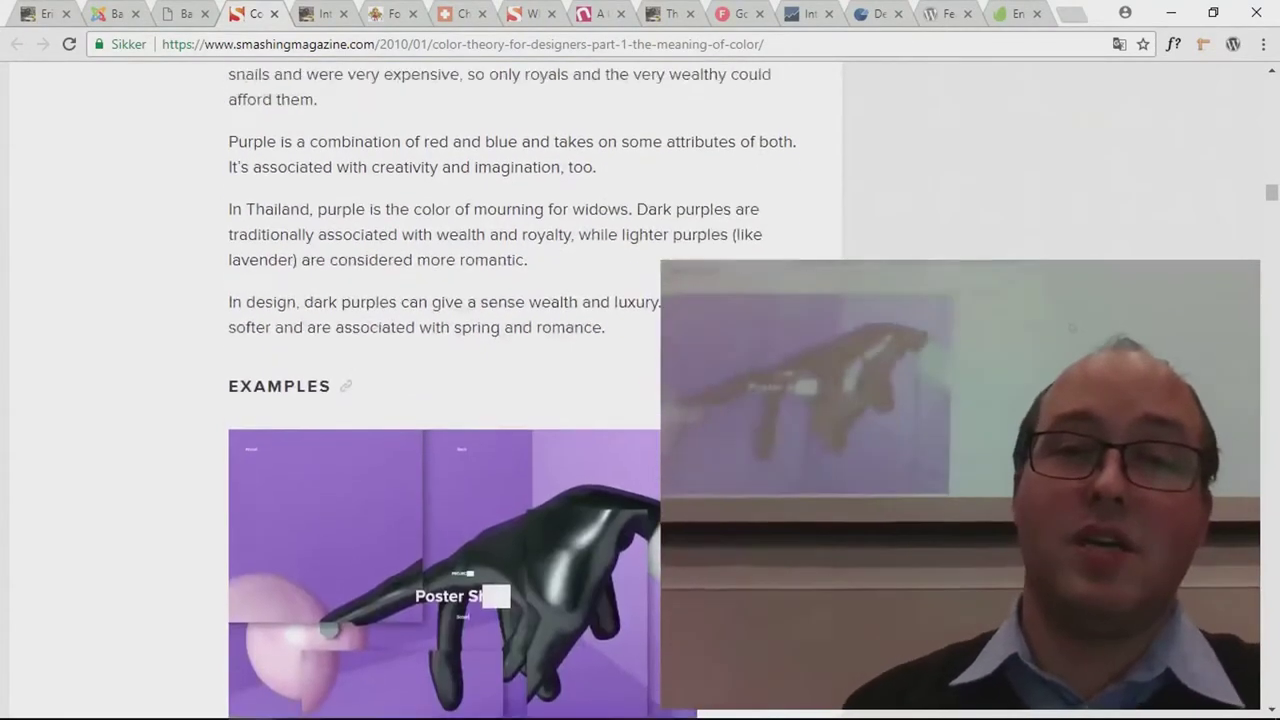
scroll(460, 400, up, 1)
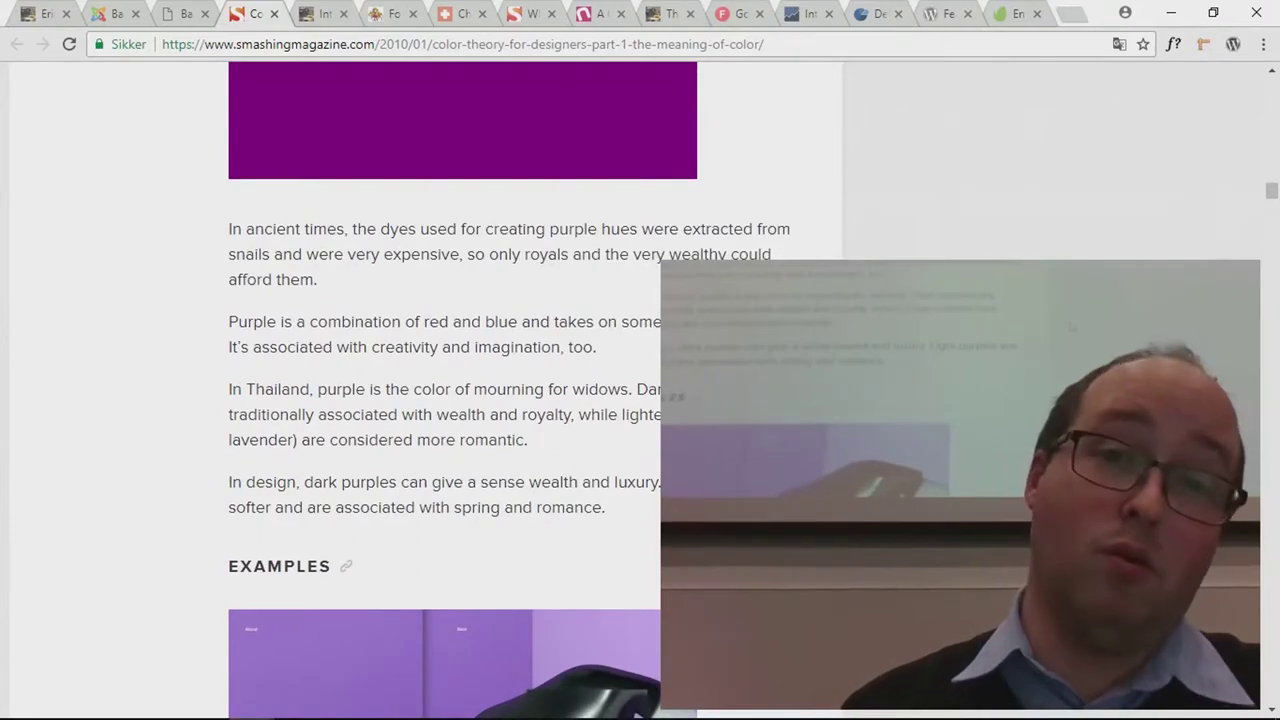
Step: Look through the article's example websites that use purple, including Content Stack and Orbit
scroll(460, 400, down, 1)
scroll(460, 400, down, 2)
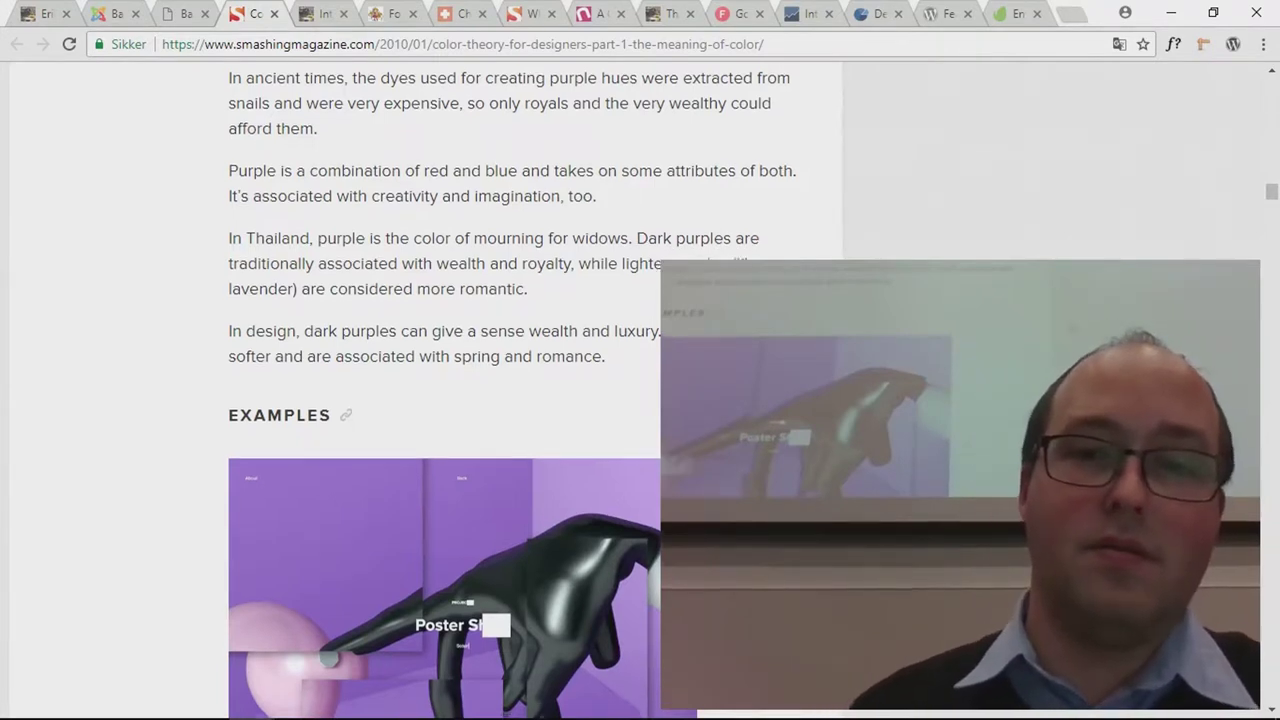
scroll(535, 390, down, 10)
scroll(535, 390, down, 12)
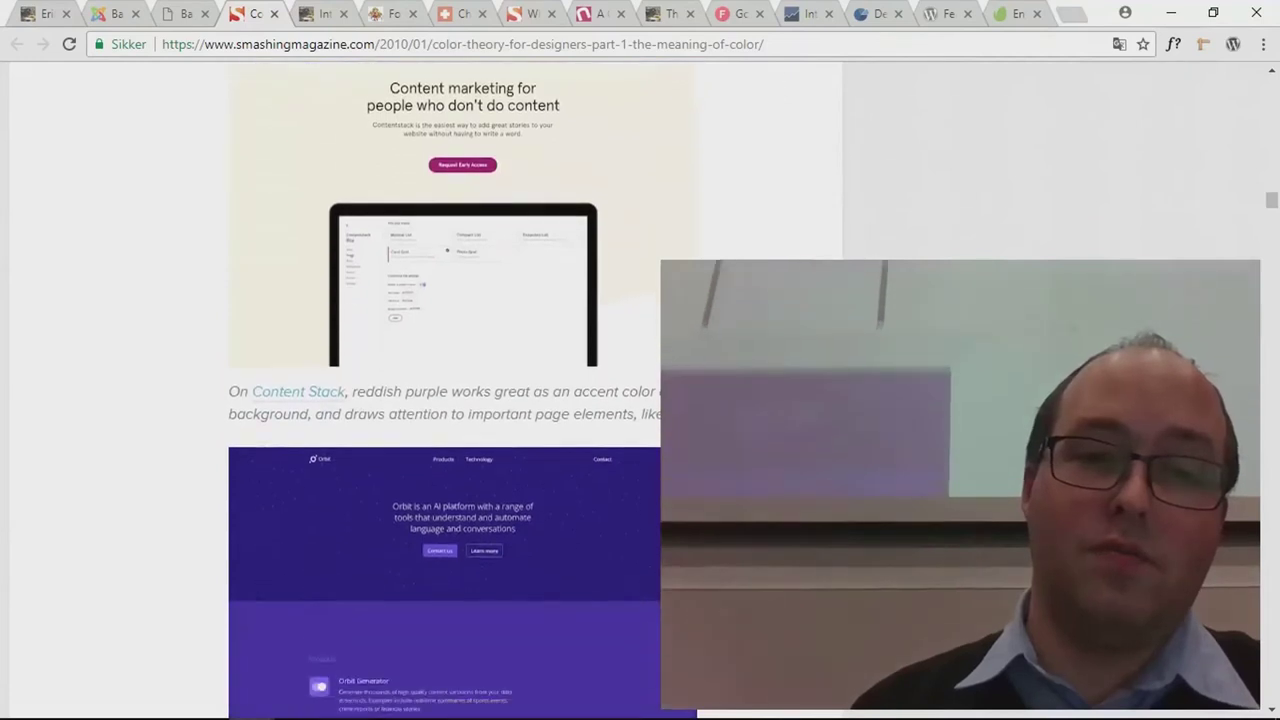
scroll(535, 390, down, 7)
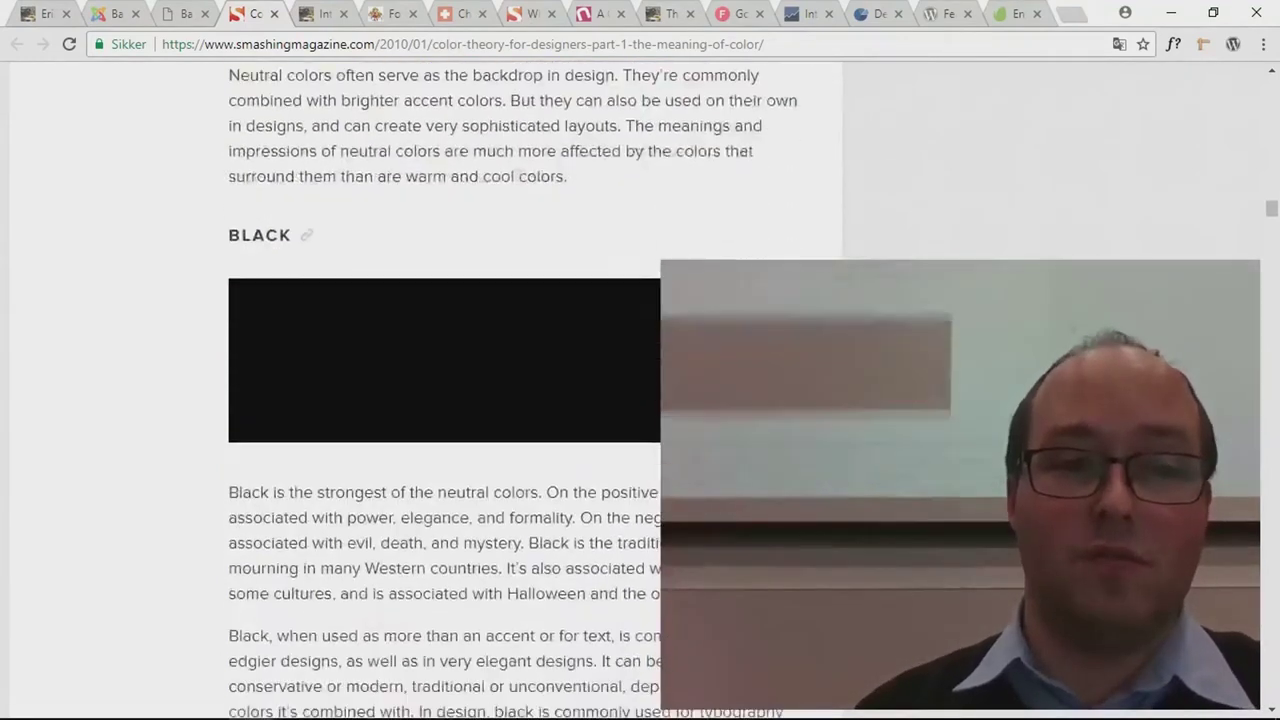
scroll(535, 390, up, 11)
scroll(535, 390, up, 5)
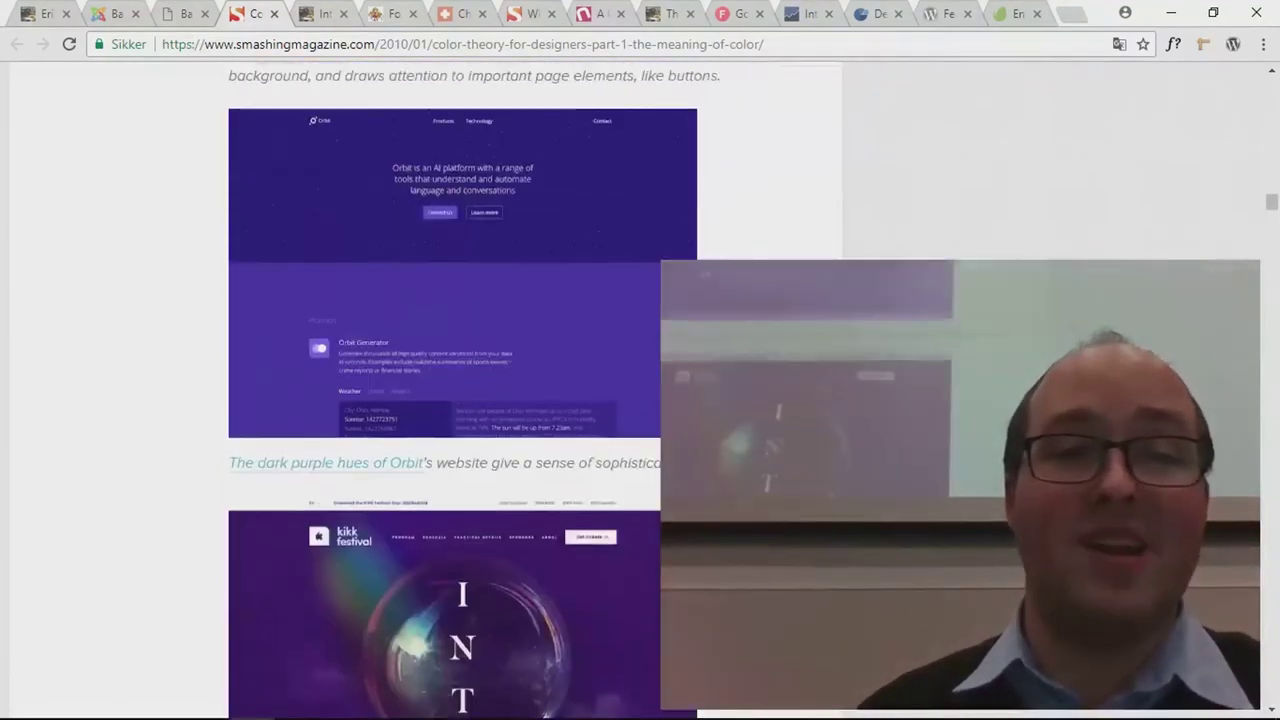
Step: Read the article's introduction to neutral colors and its description of black
scroll(535, 390, down, 6)
scroll(535, 390, down, 1)
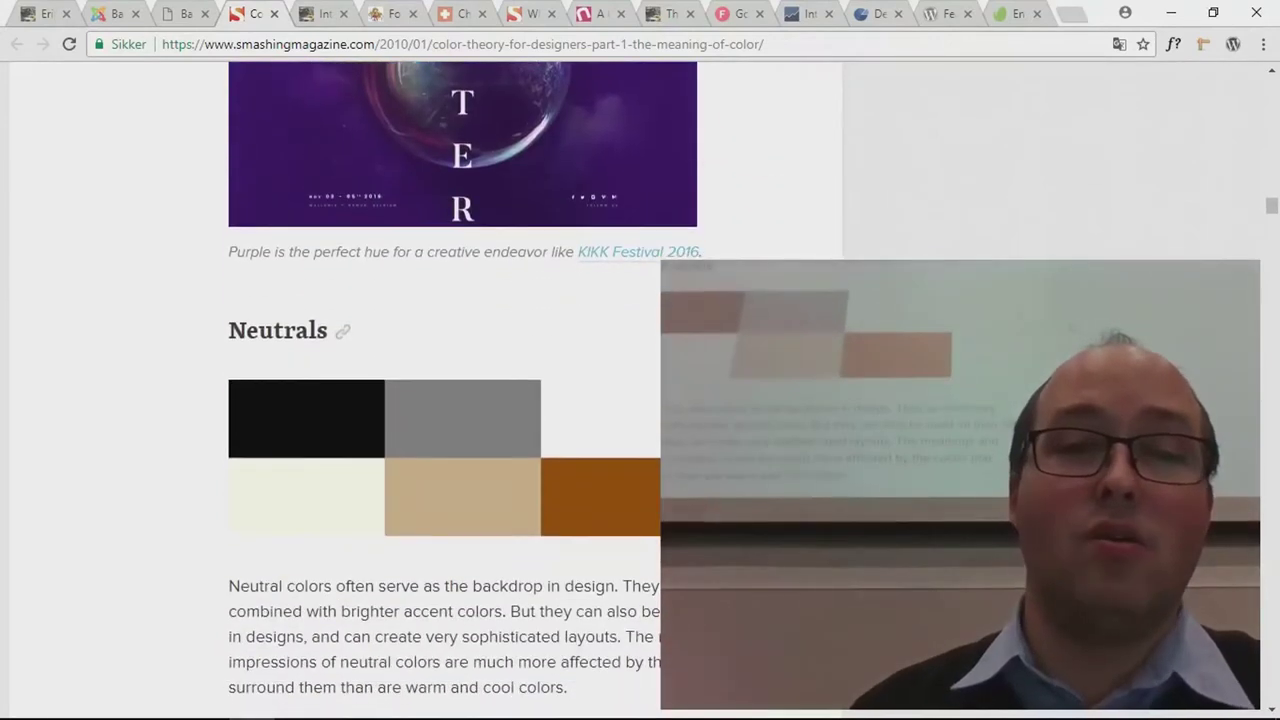
scroll(535, 390, down, 5)
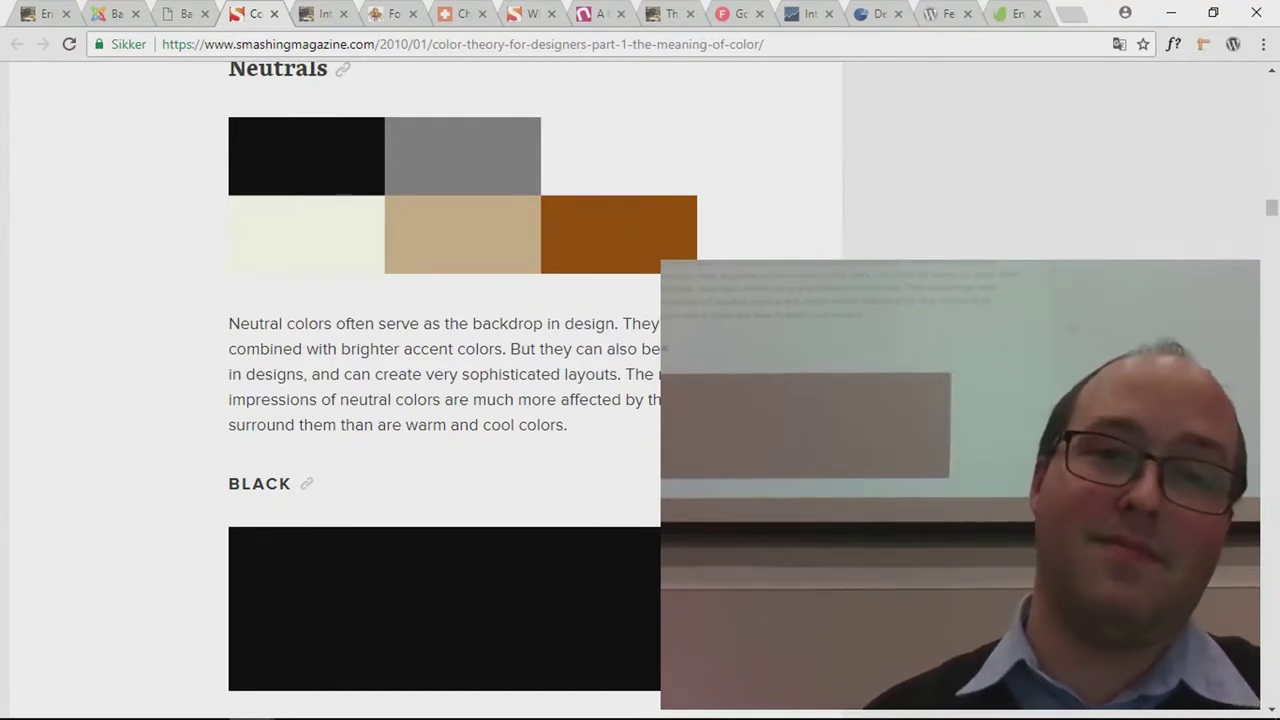
scroll(530, 390, down, 6)
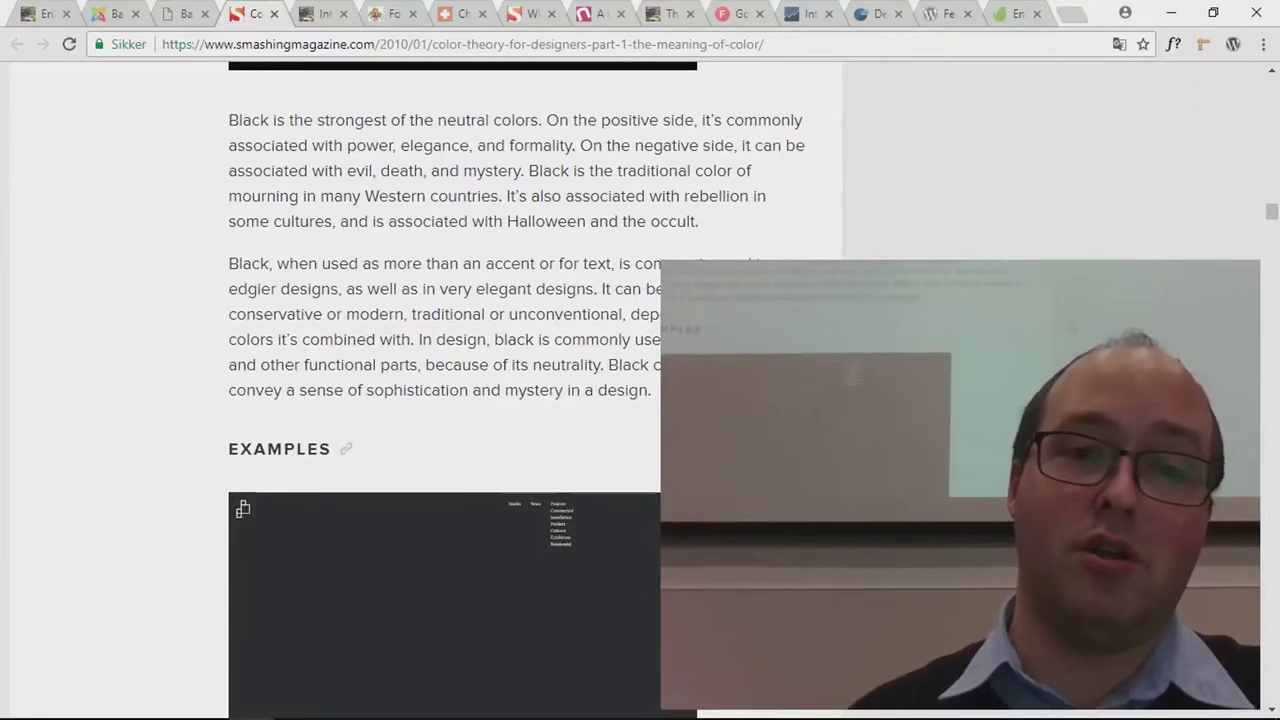
Step: Skim ahead through the black and white sections and return to the description of black
scroll(460, 390, down, 9)
scroll(460, 390, down, 15)
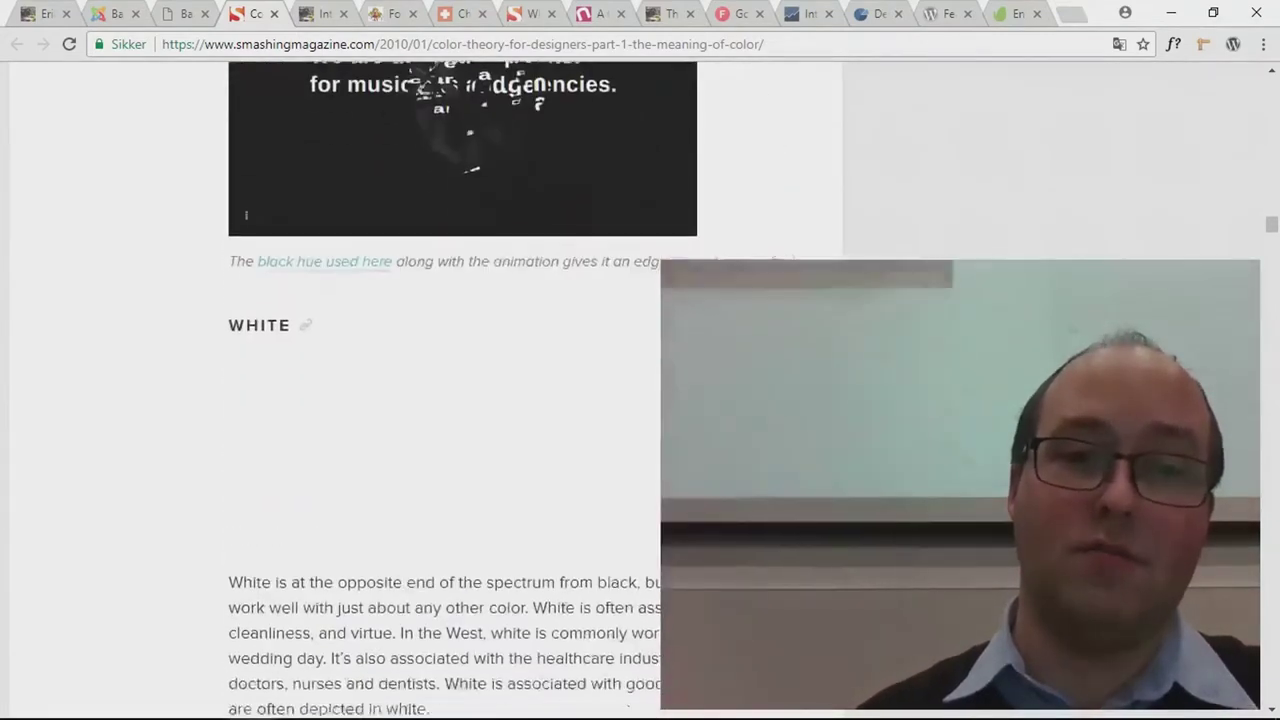
scroll(530, 390, down, 8)
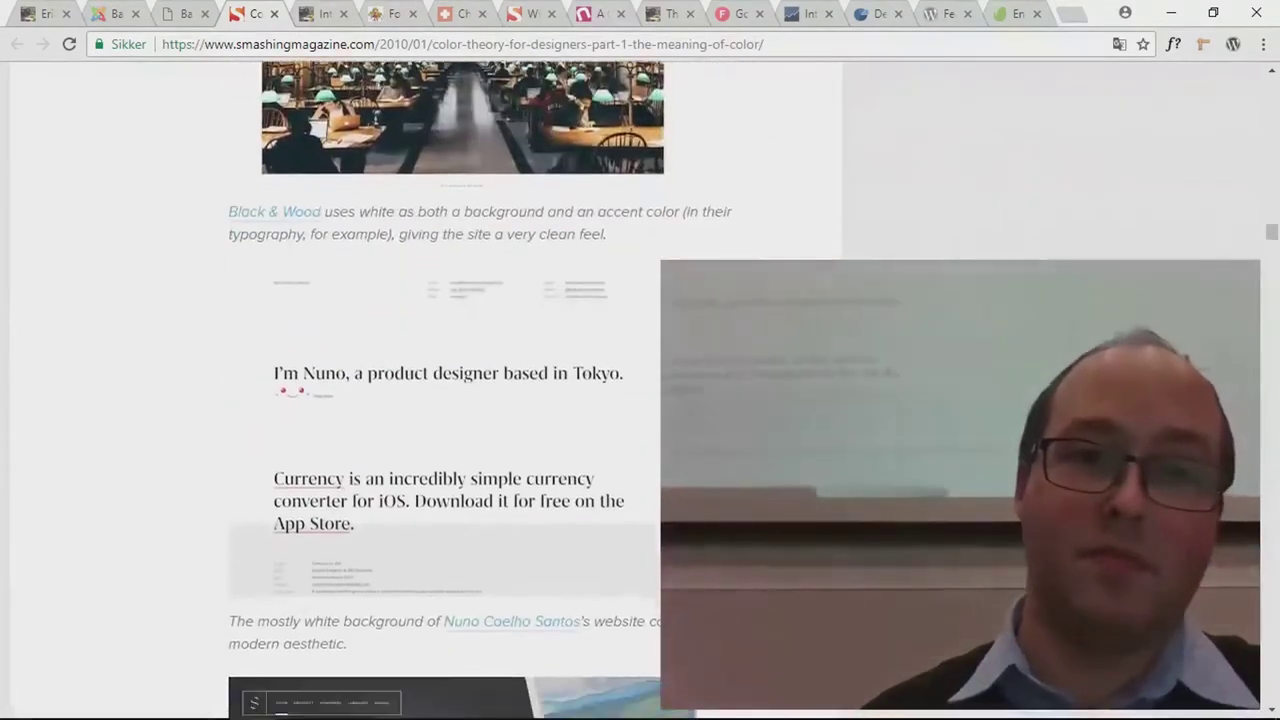
scroll(530, 390, up, 10)
scroll(460, 390, up, 12)
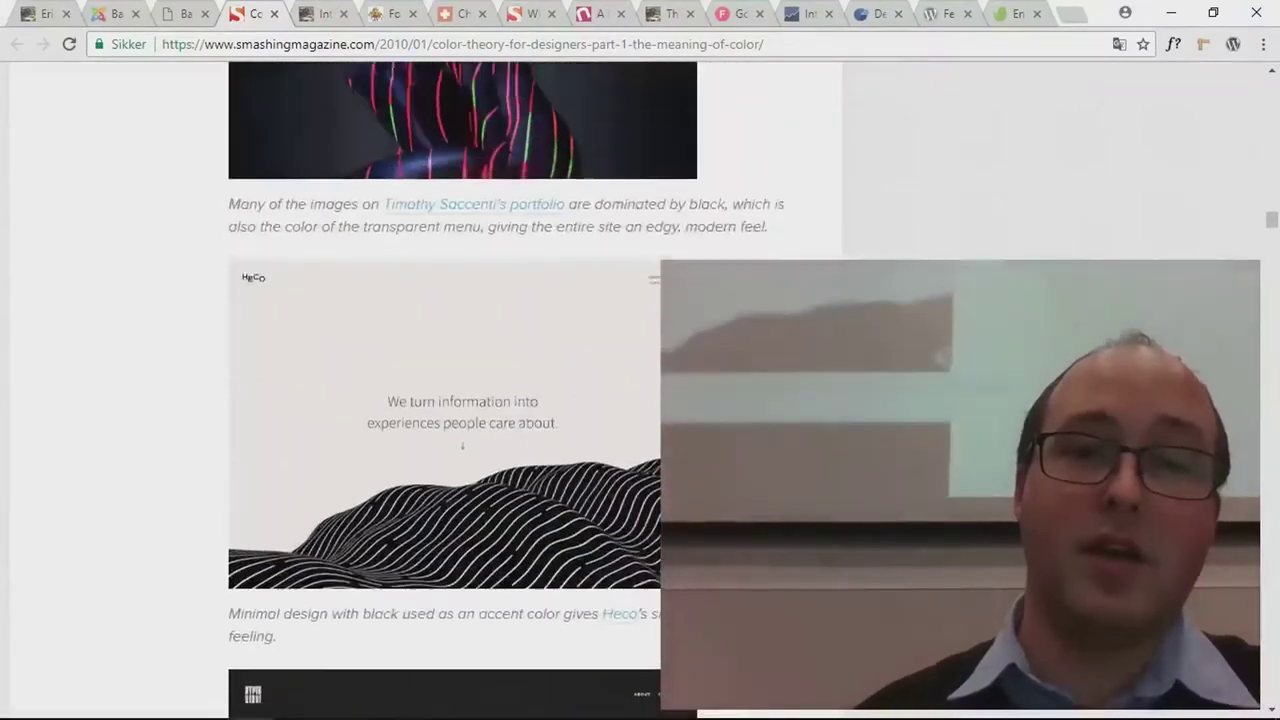
scroll(460, 390, up, 5)
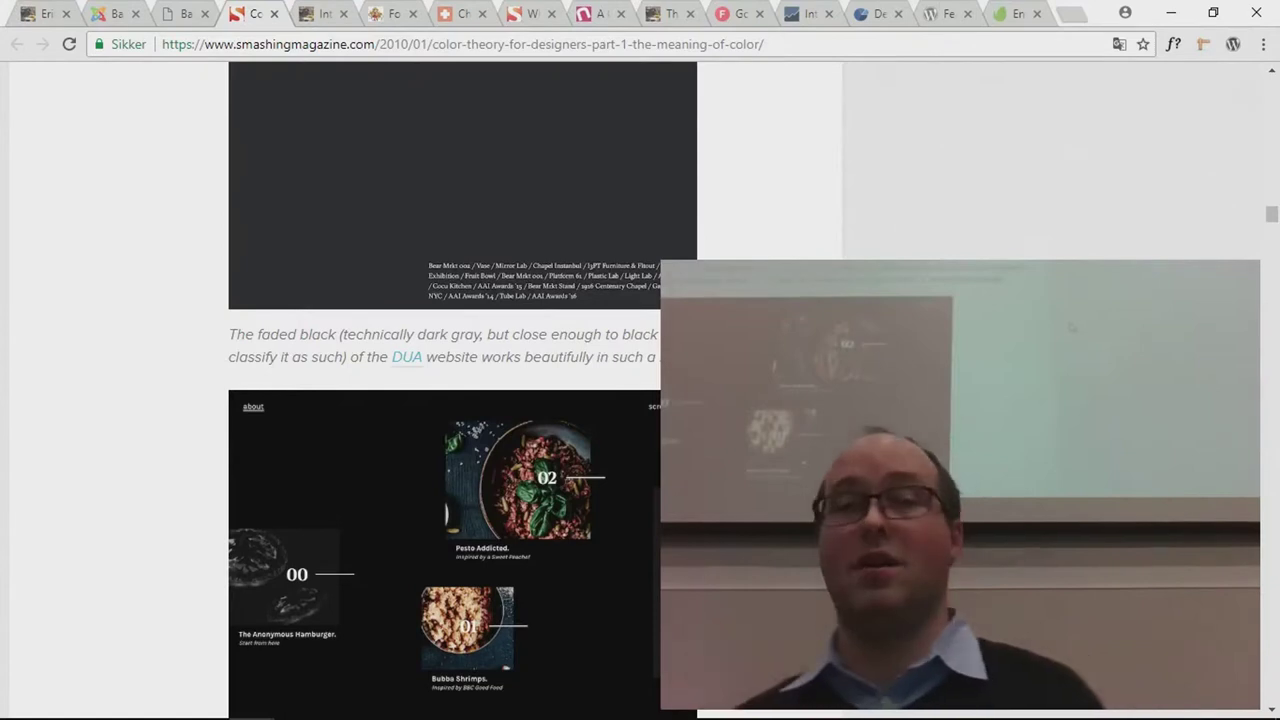
scroll(460, 390, up, 5)
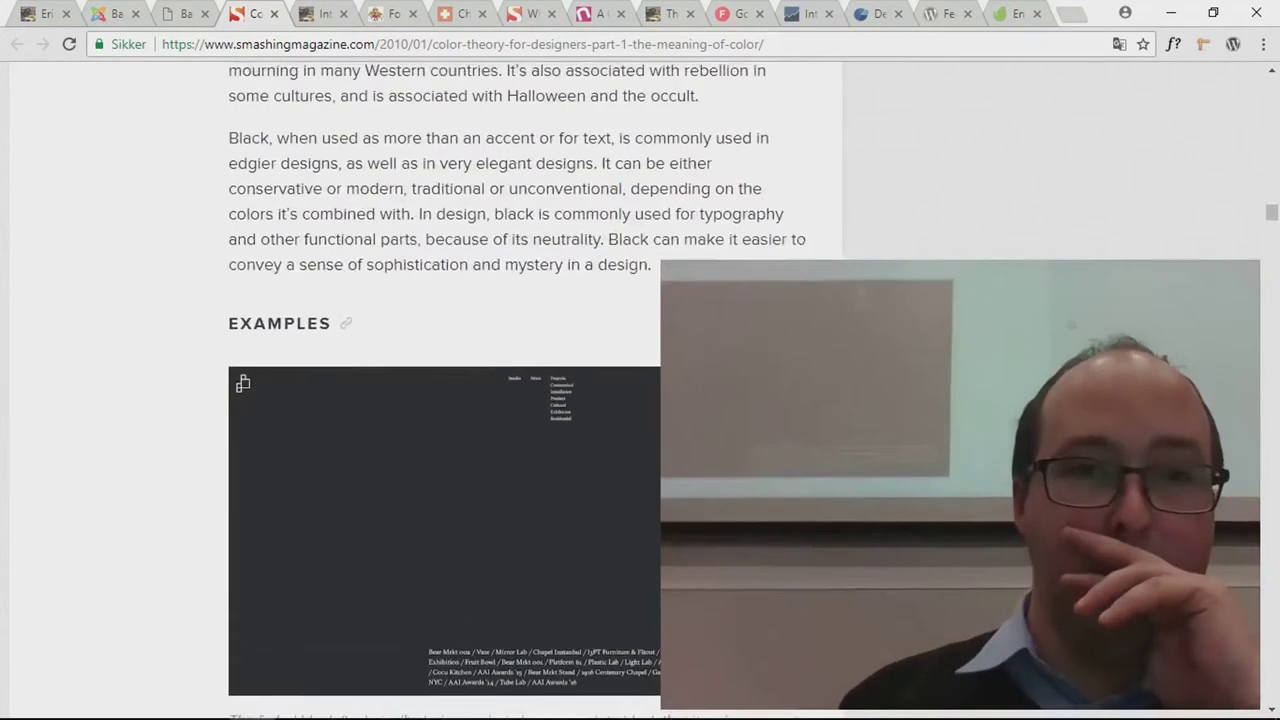
scroll(460, 390, down, 2)
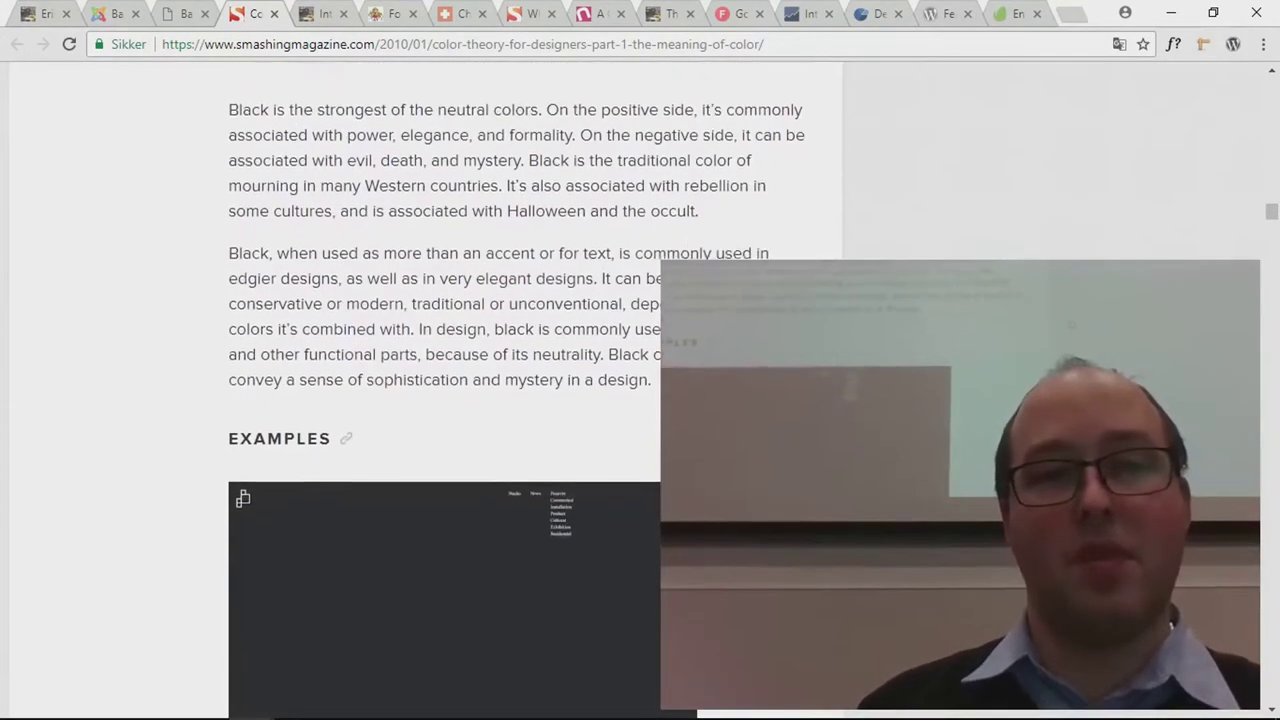
Step: Look through the example websites that use black, starting with DUA and Anonymous Hamburger Society
scroll(460, 390, down, 15)
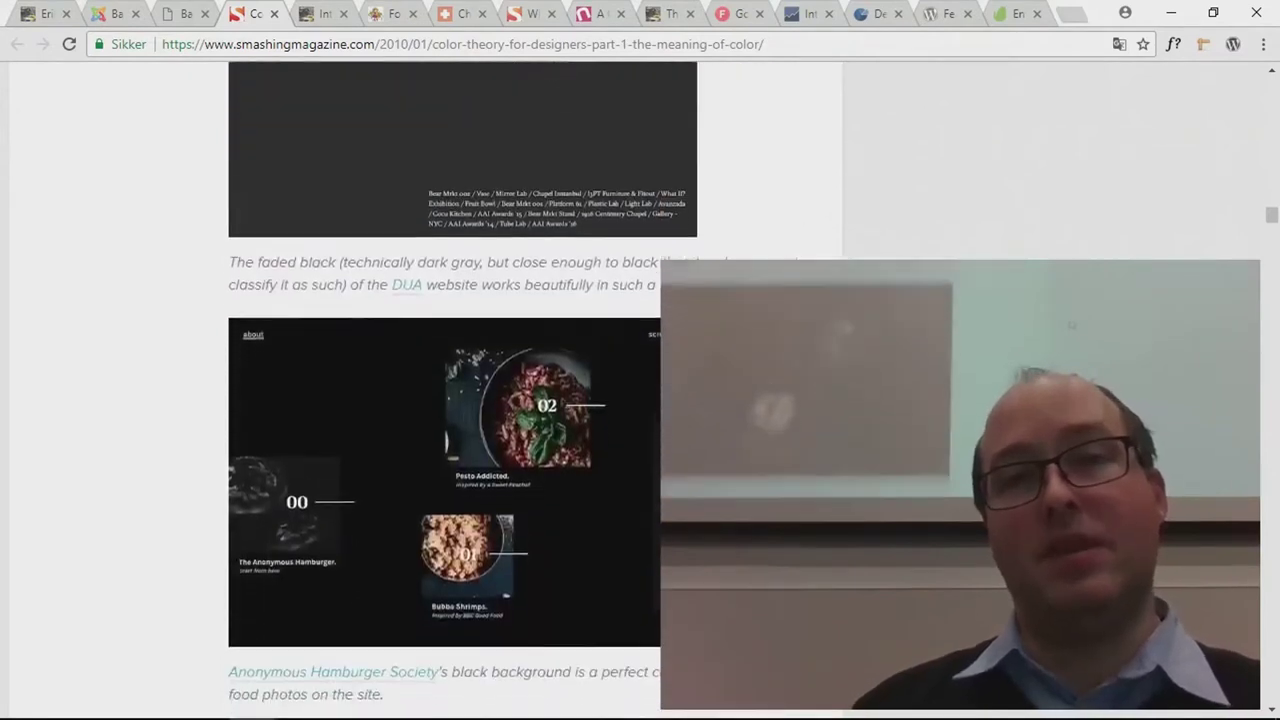
scroll(460, 390, down, 4)
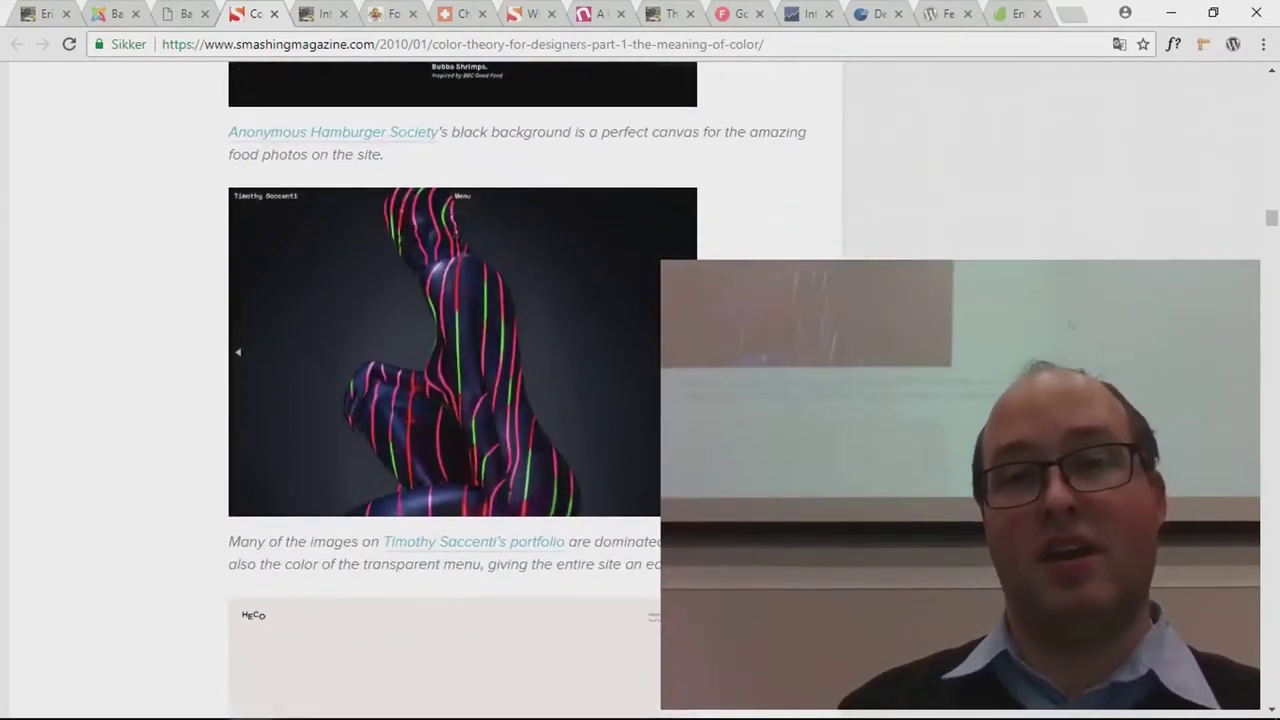
scroll(460, 390, down, 8)
scroll(460, 390, down, 6)
scroll(460, 390, up, 6)
Step: Read the description of white and look through its example websites, from Black & Wood to Dwell
scroll(460, 390, down, 5)
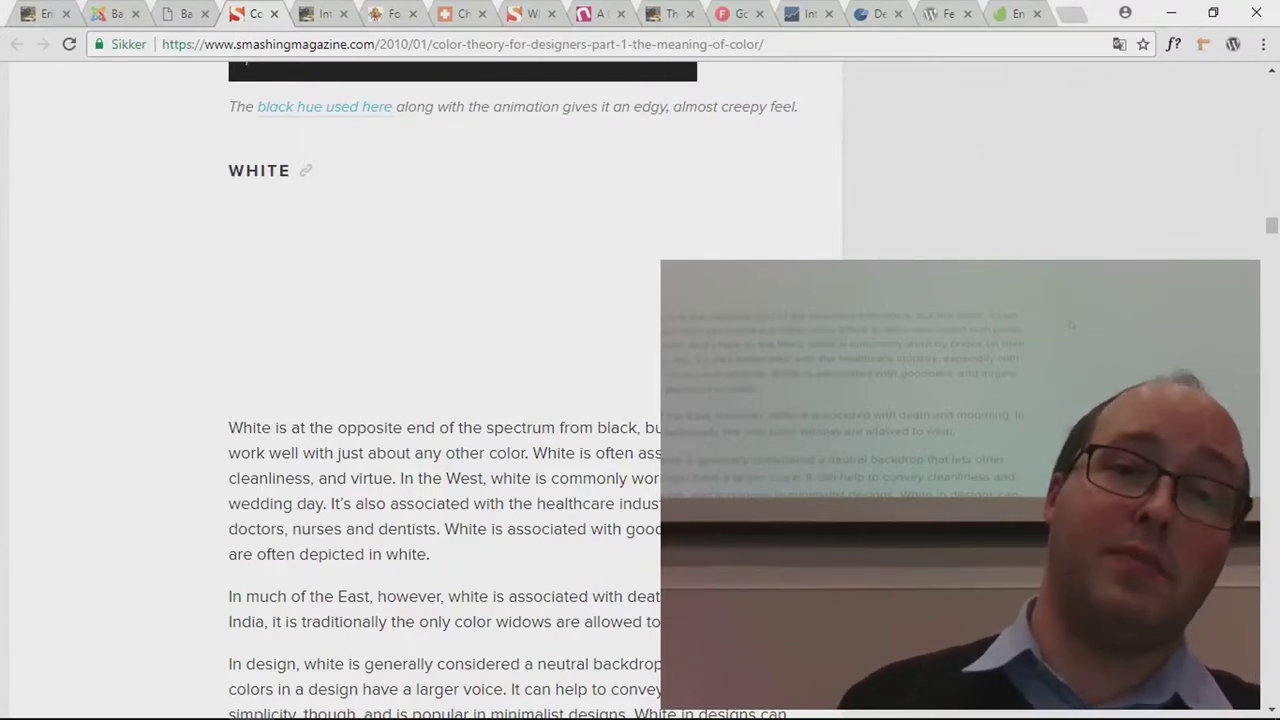
scroll(535, 390, down, 6)
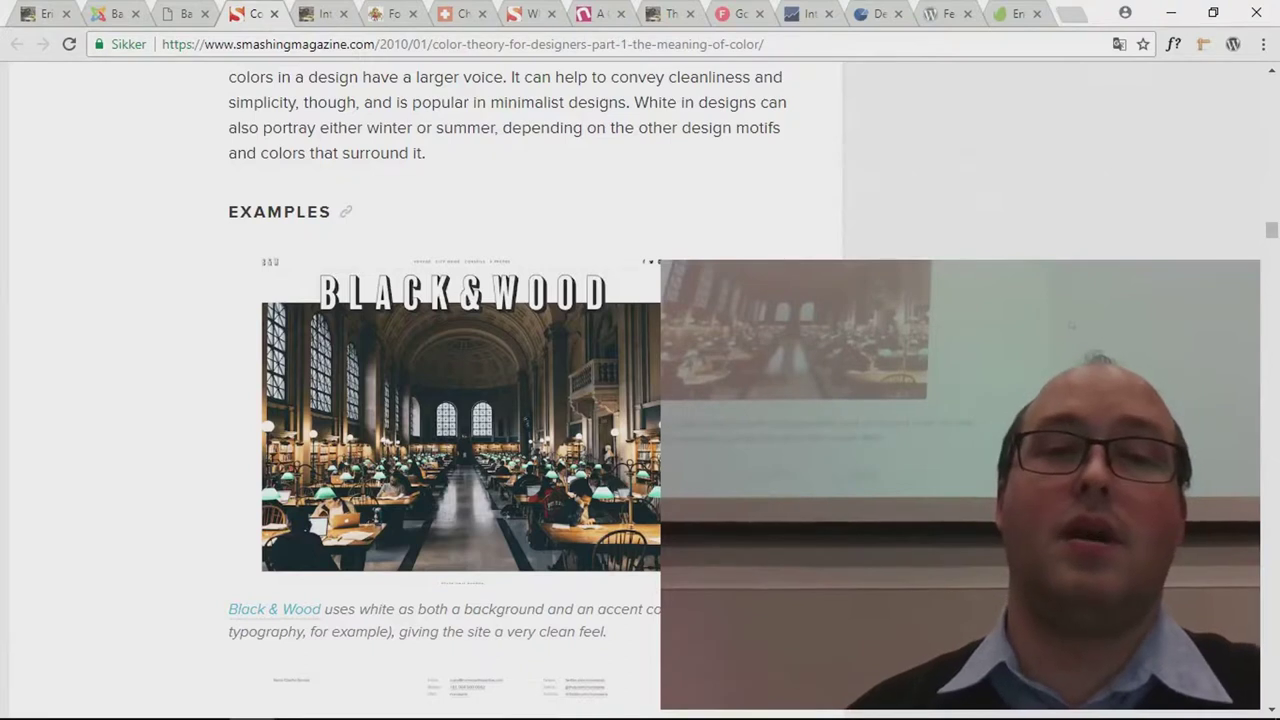
scroll(535, 390, down, 5)
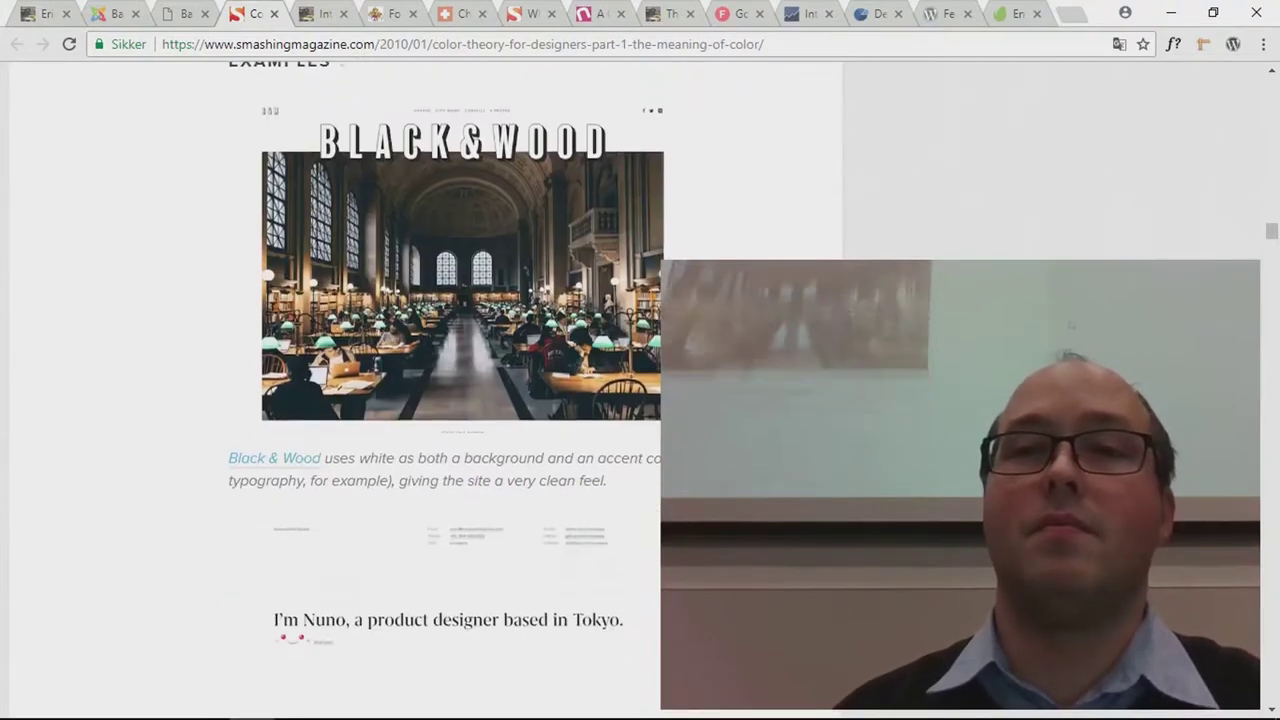
scroll(535, 390, down, 18)
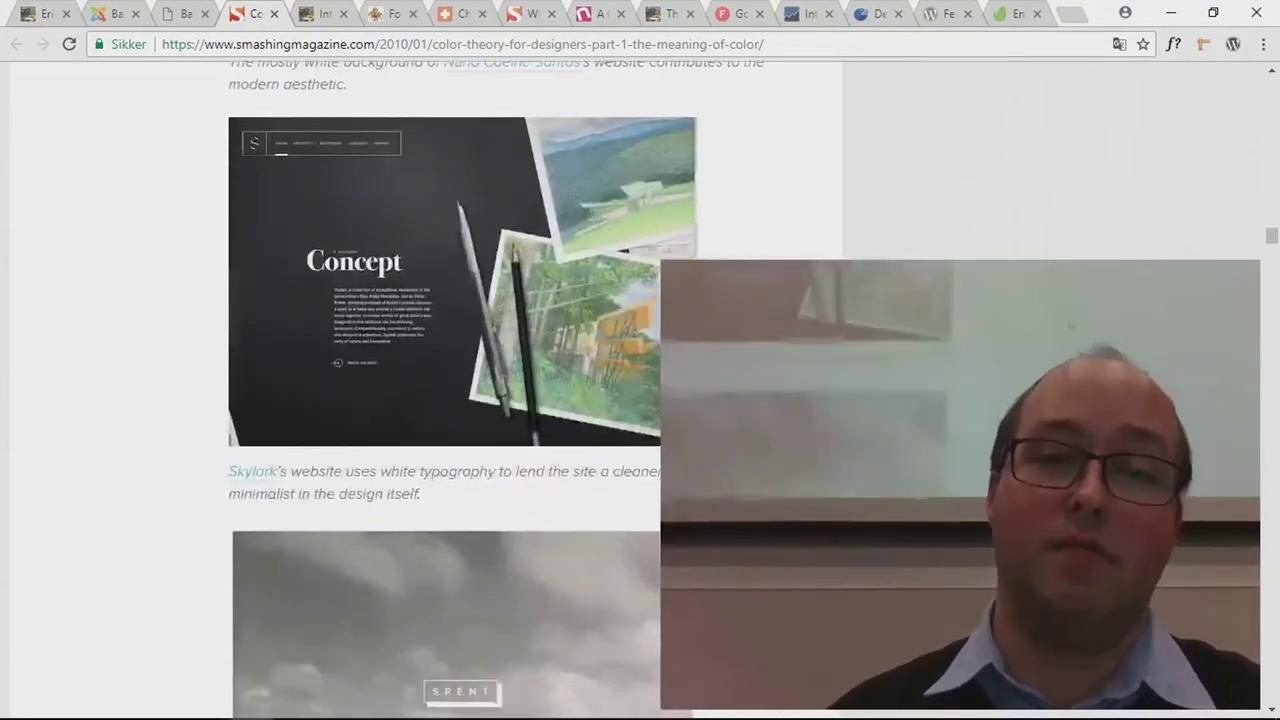
scroll(535, 390, up, 13)
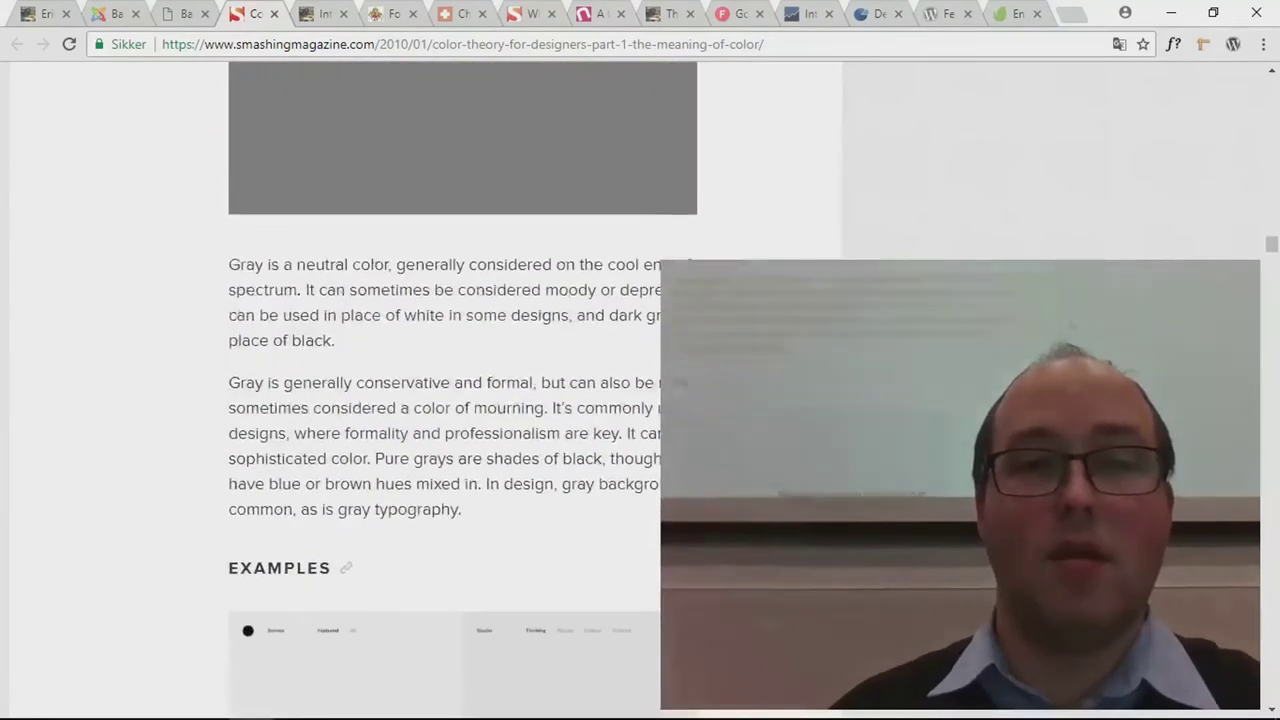
scroll(535, 390, up, 4)
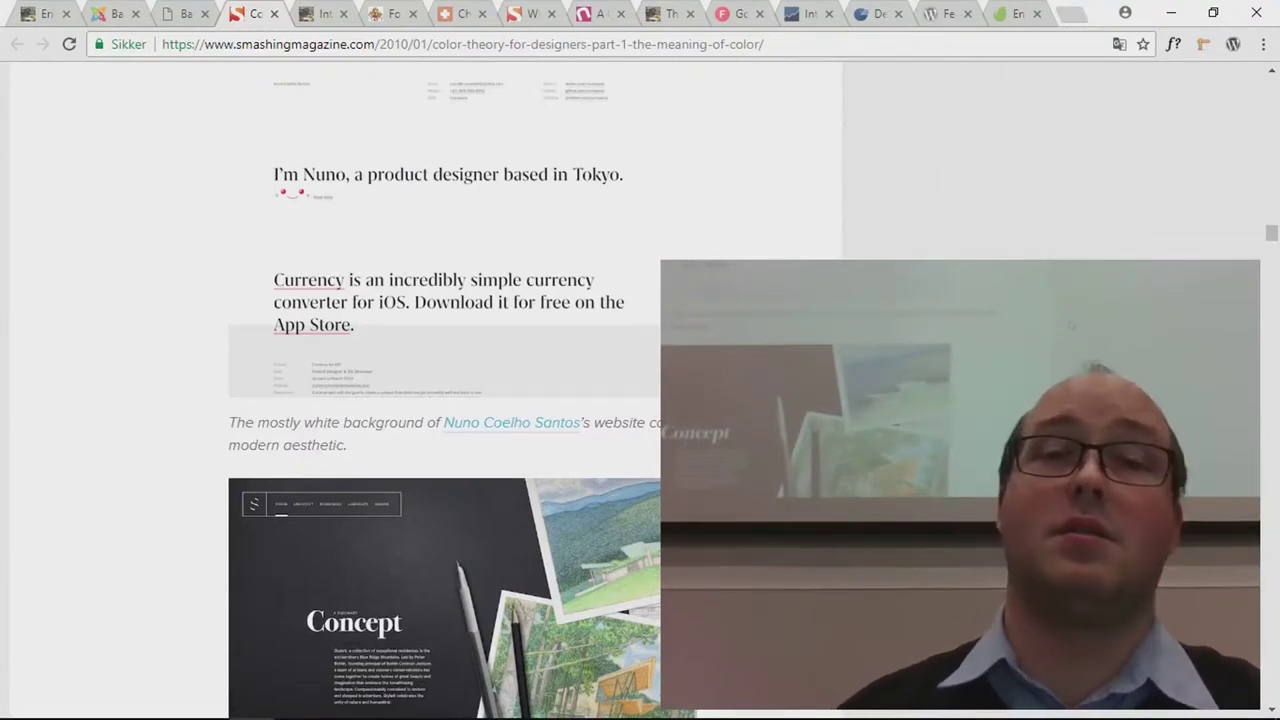
scroll(535, 390, down, 15)
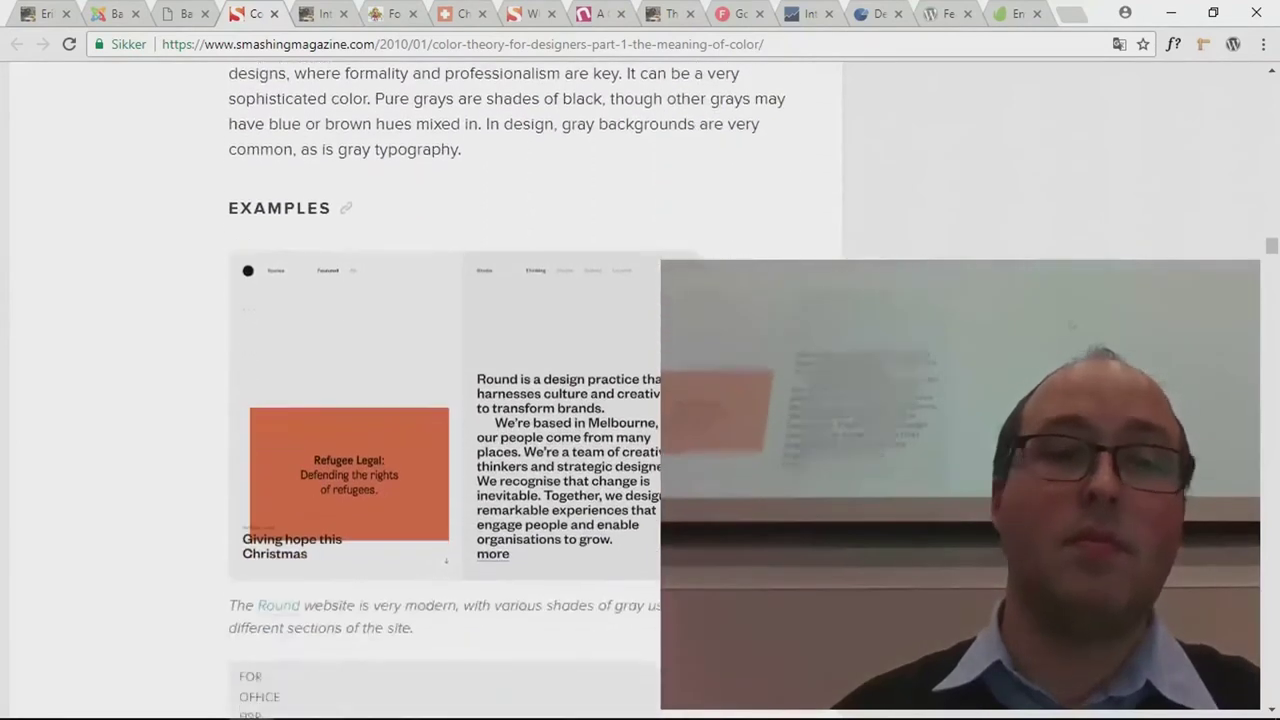
scroll(535, 390, up, 9)
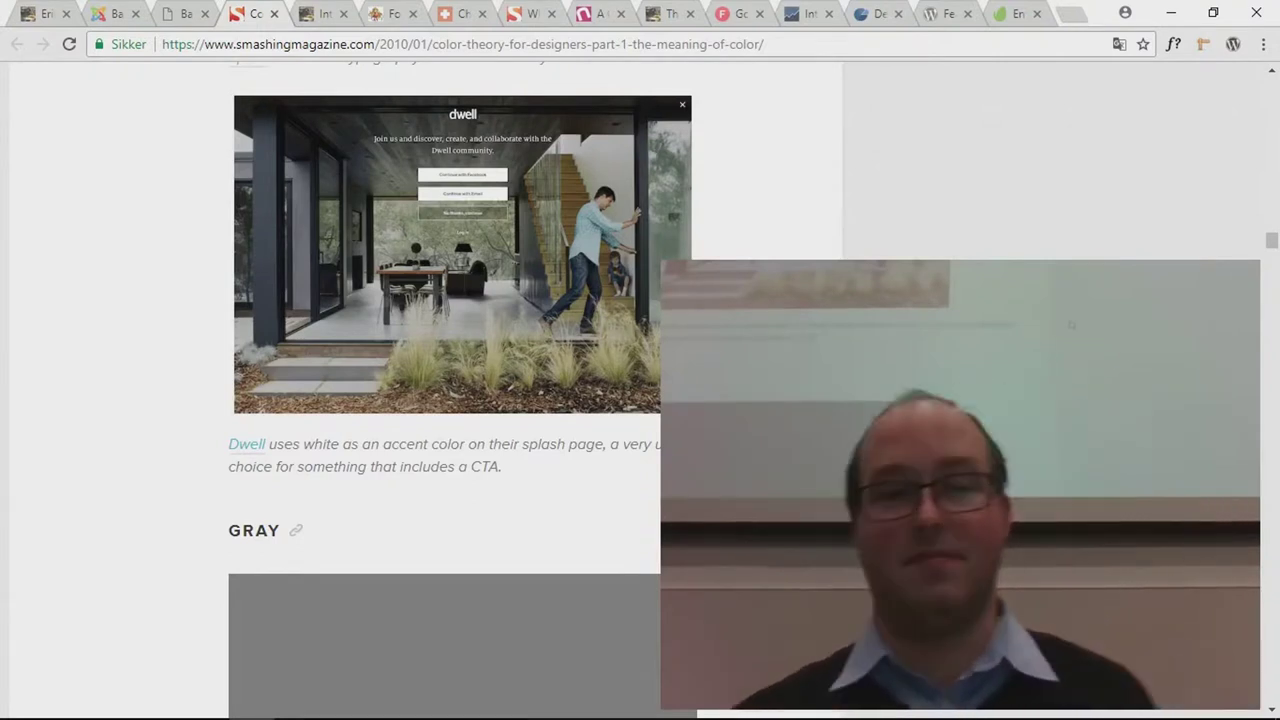
Step: Look through the gray section's example websites, including Round, For Office Use Only and Shinola
scroll(535, 390, down, 6)
scroll(535, 390, down, 15)
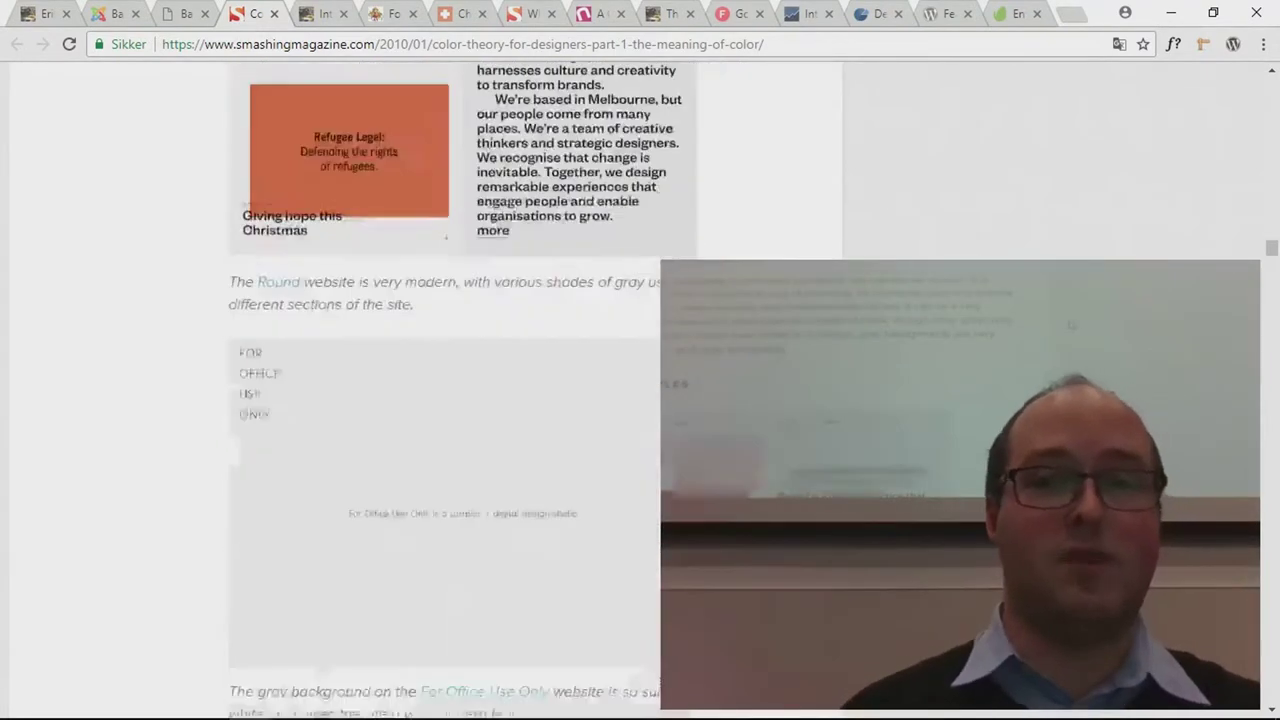
scroll(535, 390, up, 1)
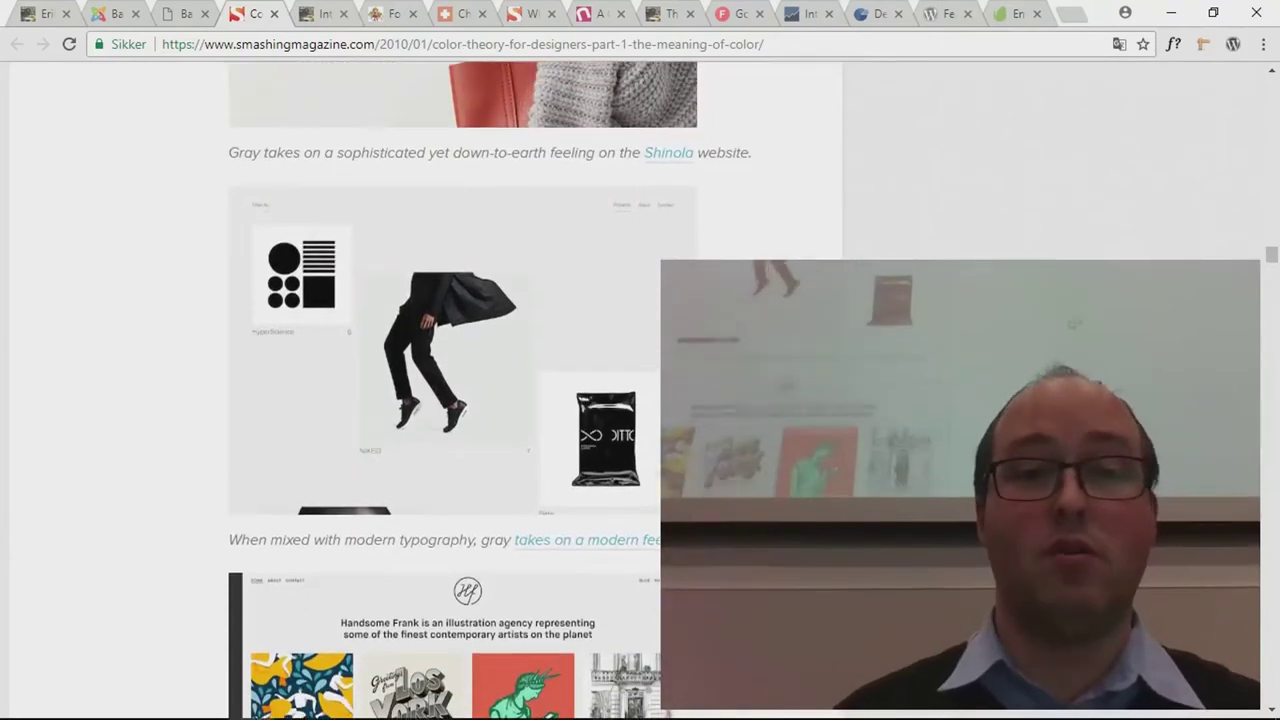
scroll(535, 390, up, 3)
scroll(535, 390, down, 1)
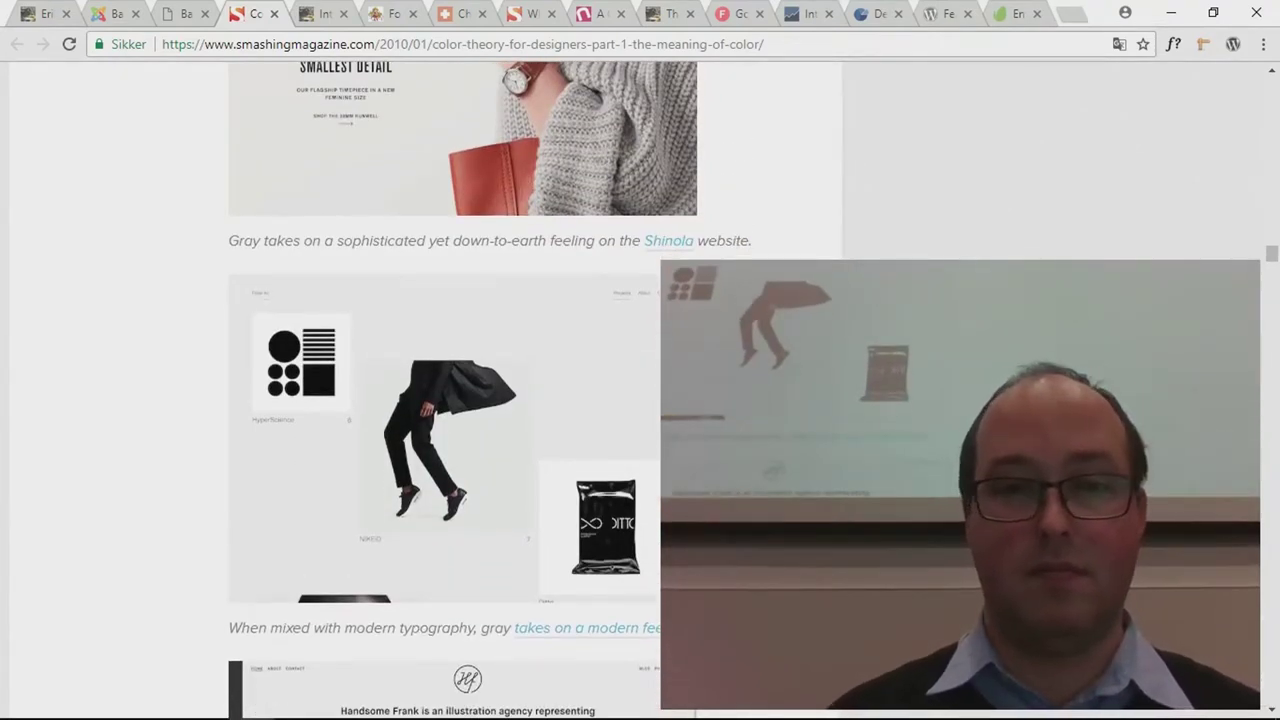
Step: Pass over the brown example websites and go to the article's description of beige and tan
scroll(535, 390, down, 20)
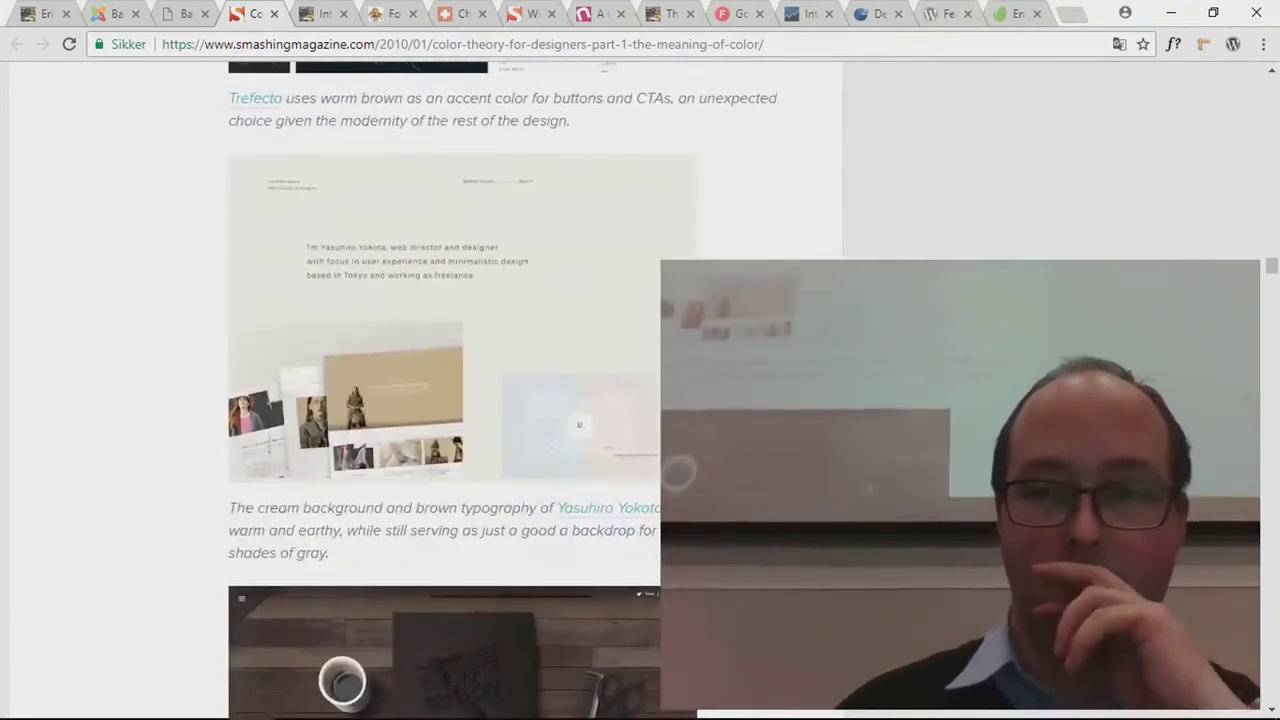
scroll(535, 390, down, 6)
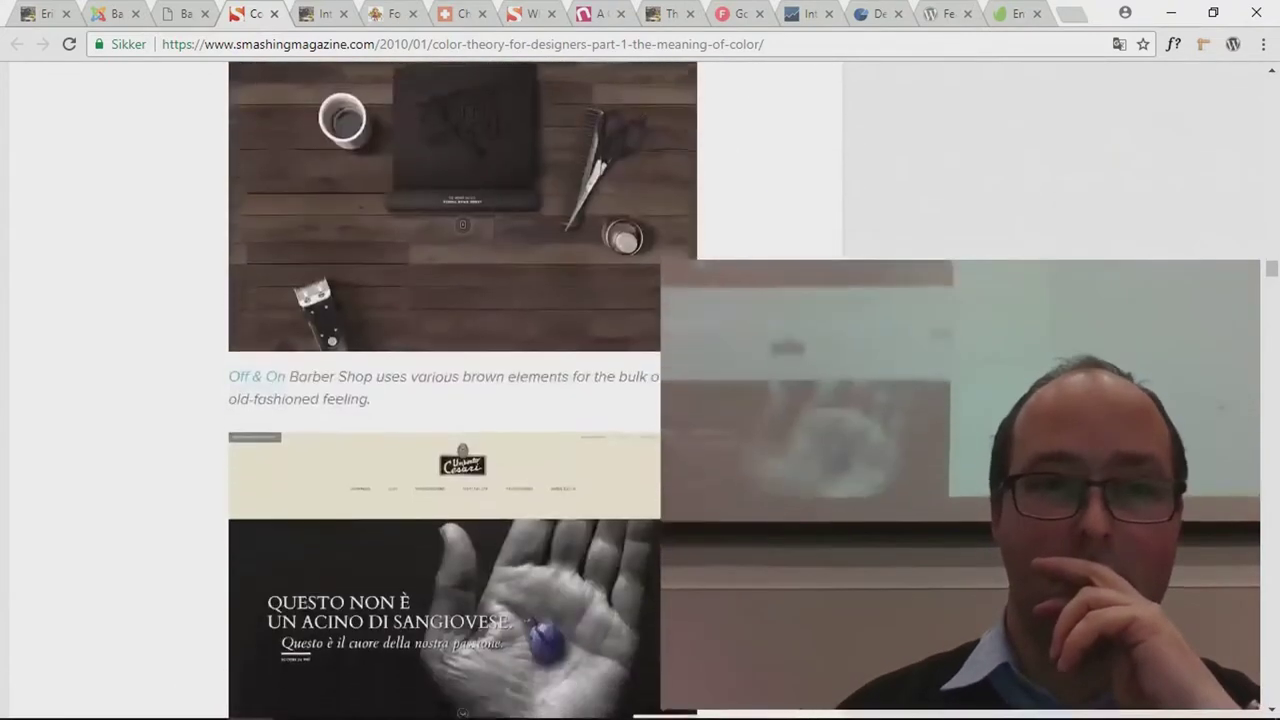
scroll(535, 390, down, 14)
scroll(535, 390, up, 4)
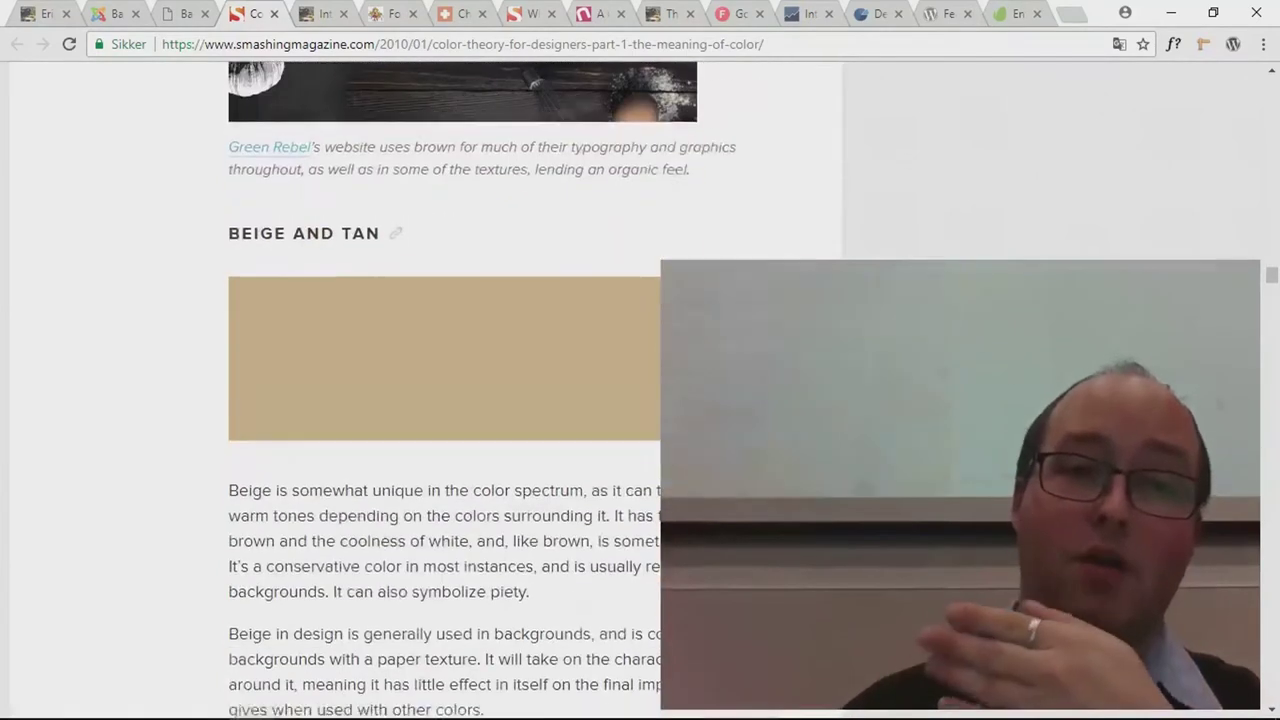
Step: Skim the beige, tan, cream and ivory example websites and return to the Plane Site example
scroll(535, 390, down, 18)
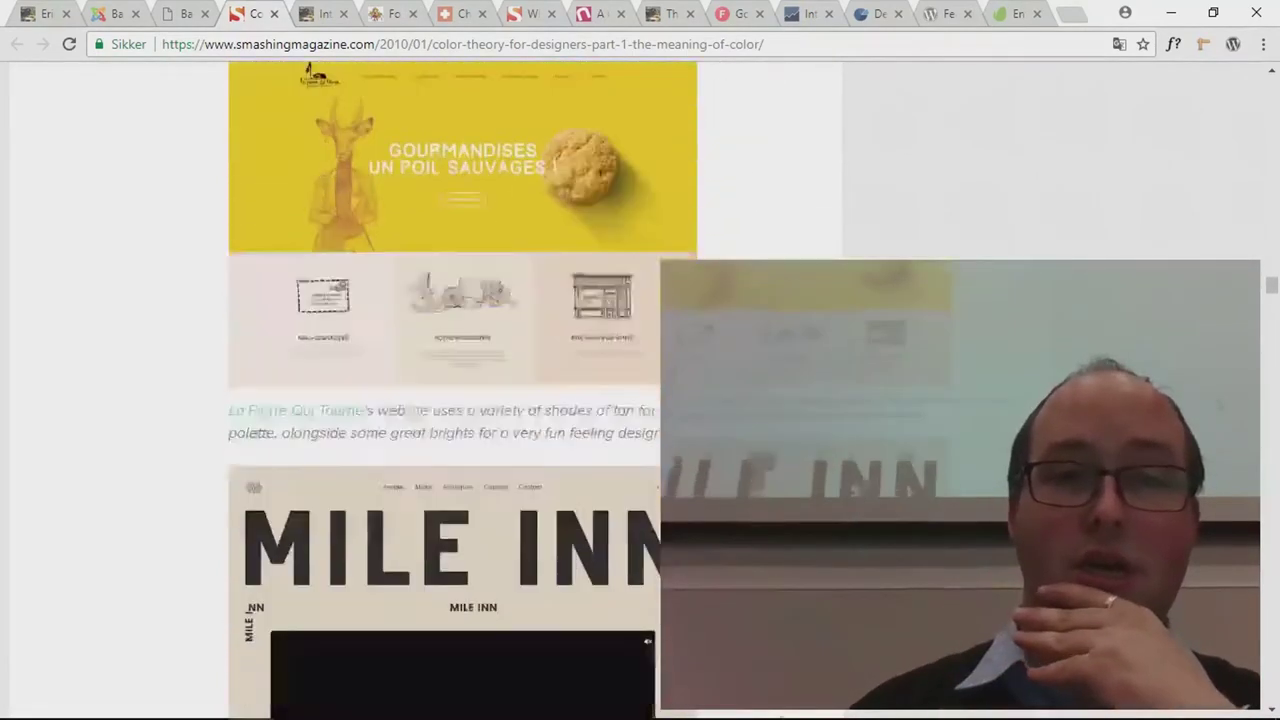
scroll(535, 390, down, 9)
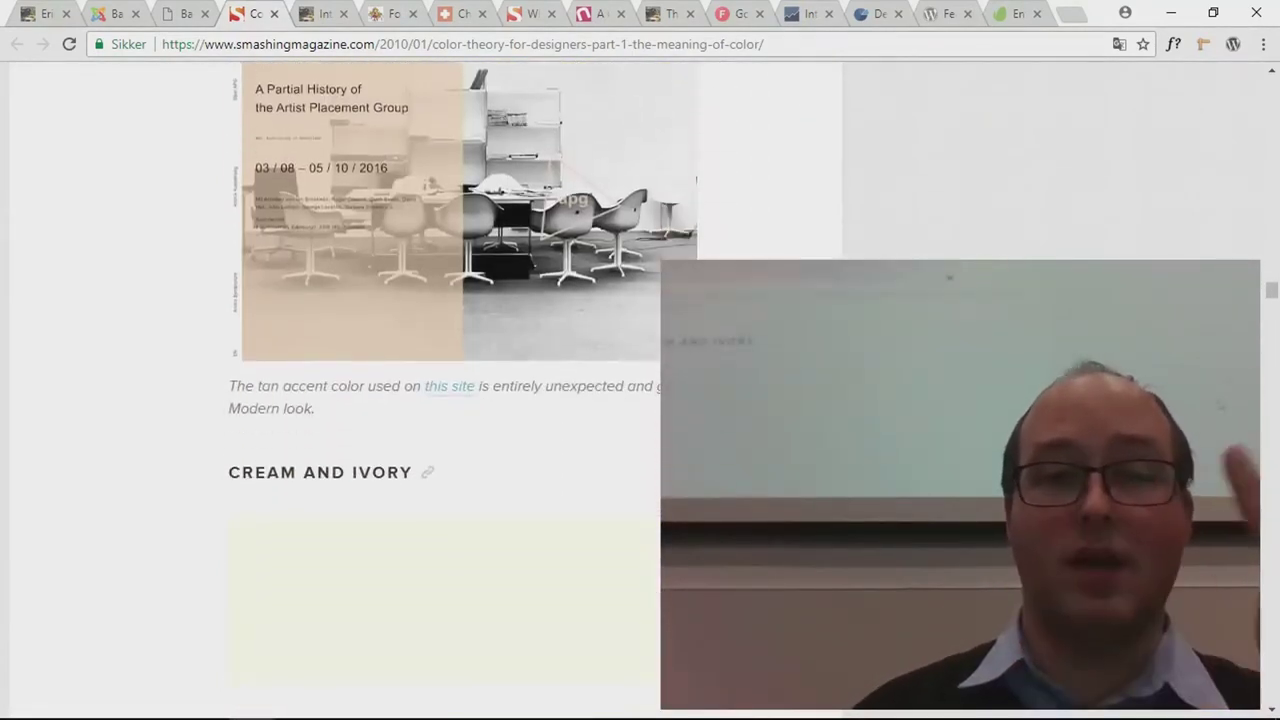
scroll(535, 390, down, 12)
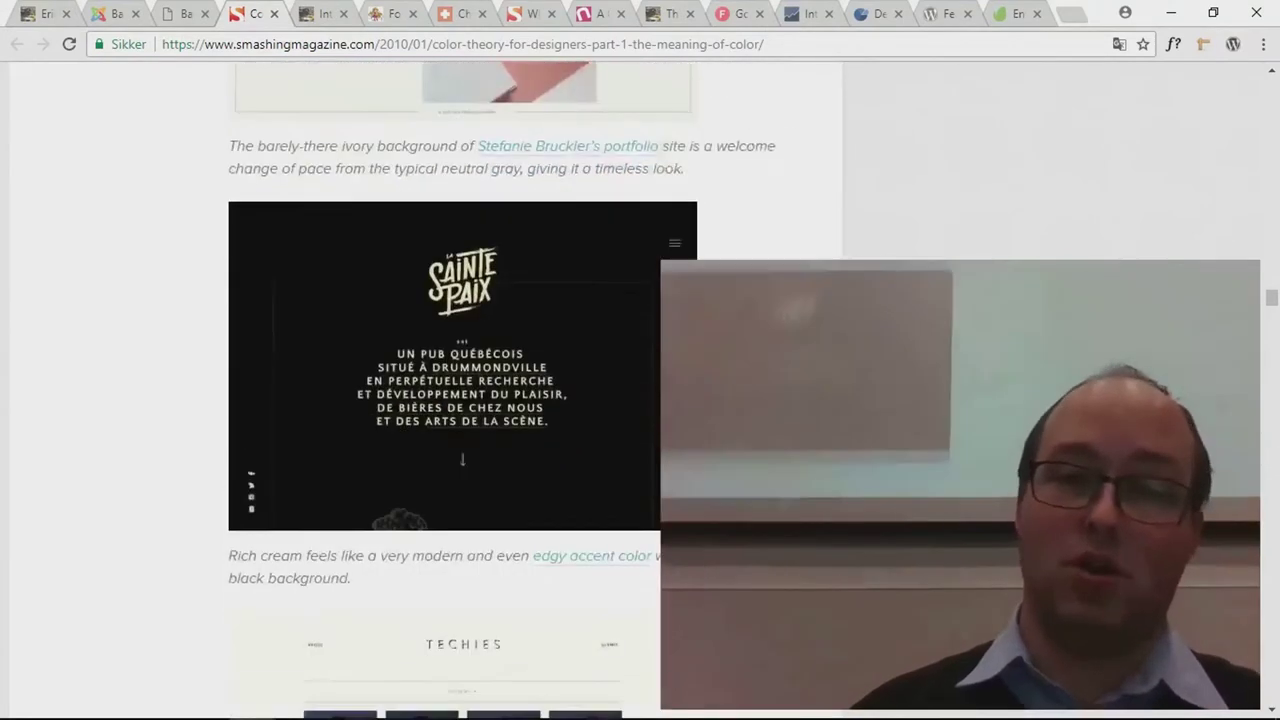
scroll(535, 390, down, 3)
scroll(660, 140, up, 15)
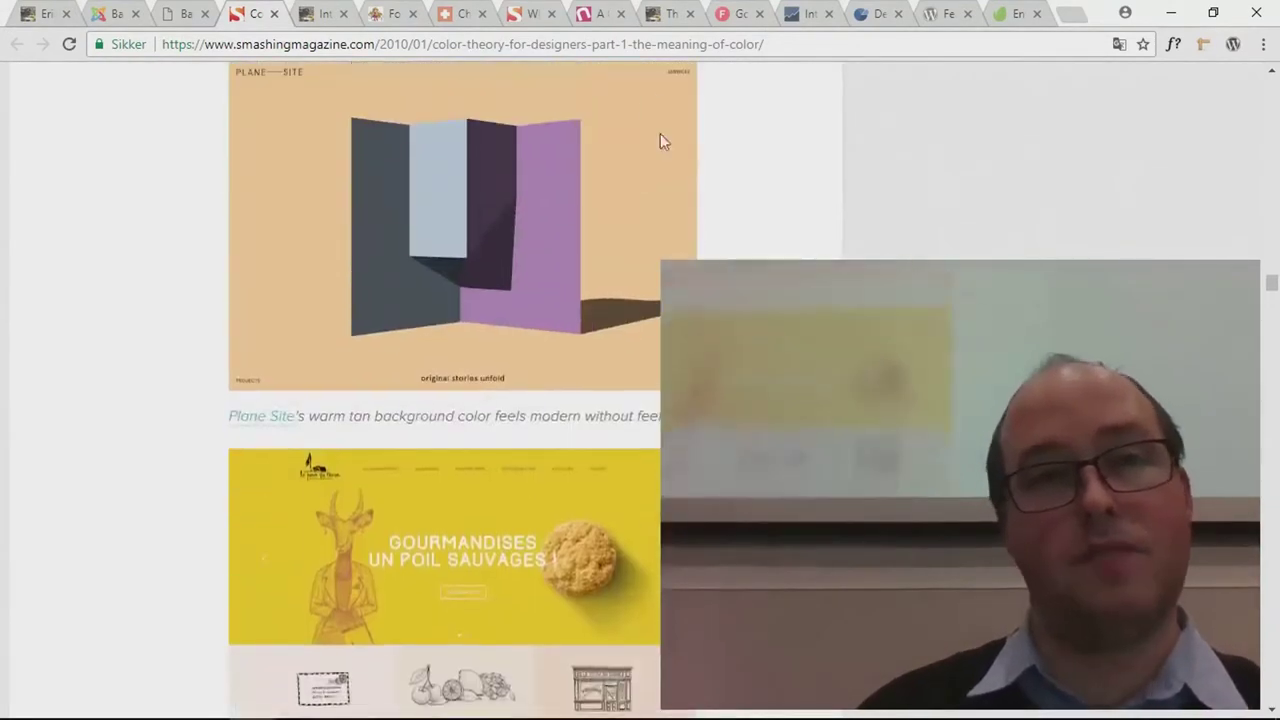
Step: Show the already open iul.dk front page and switch to the animeguiden.dk site
click(330, 13)
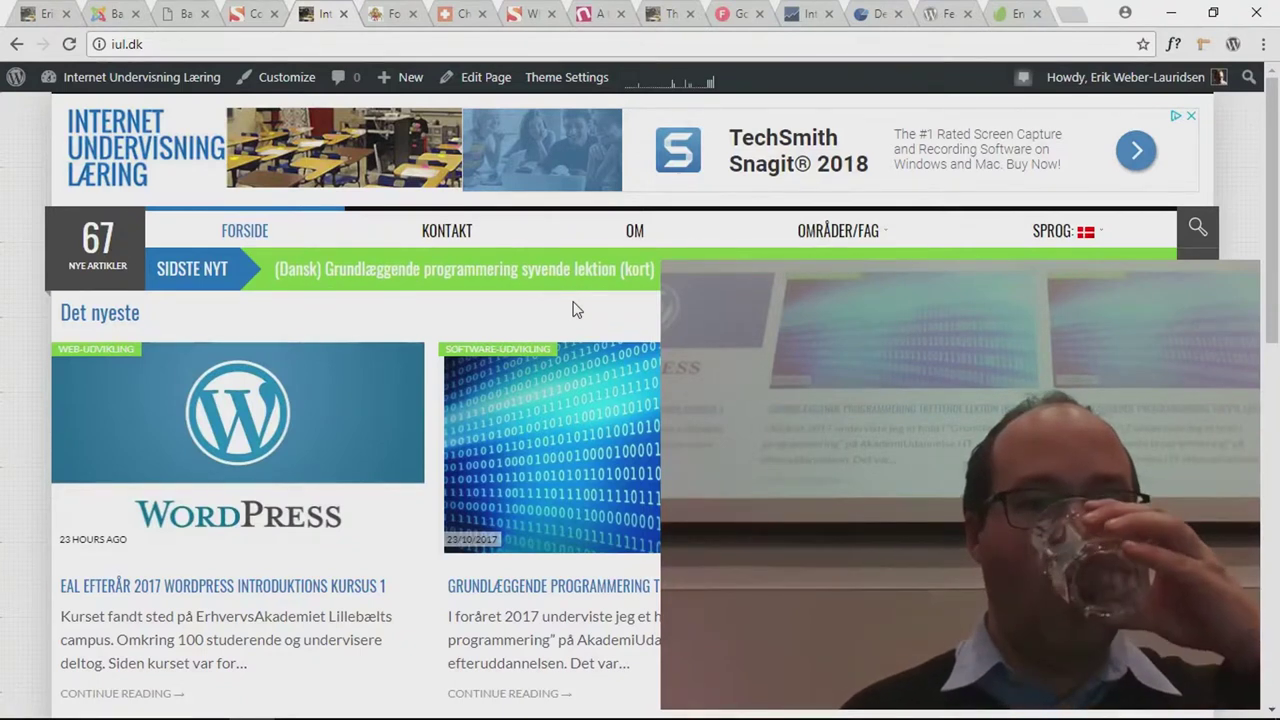
click(397, 13)
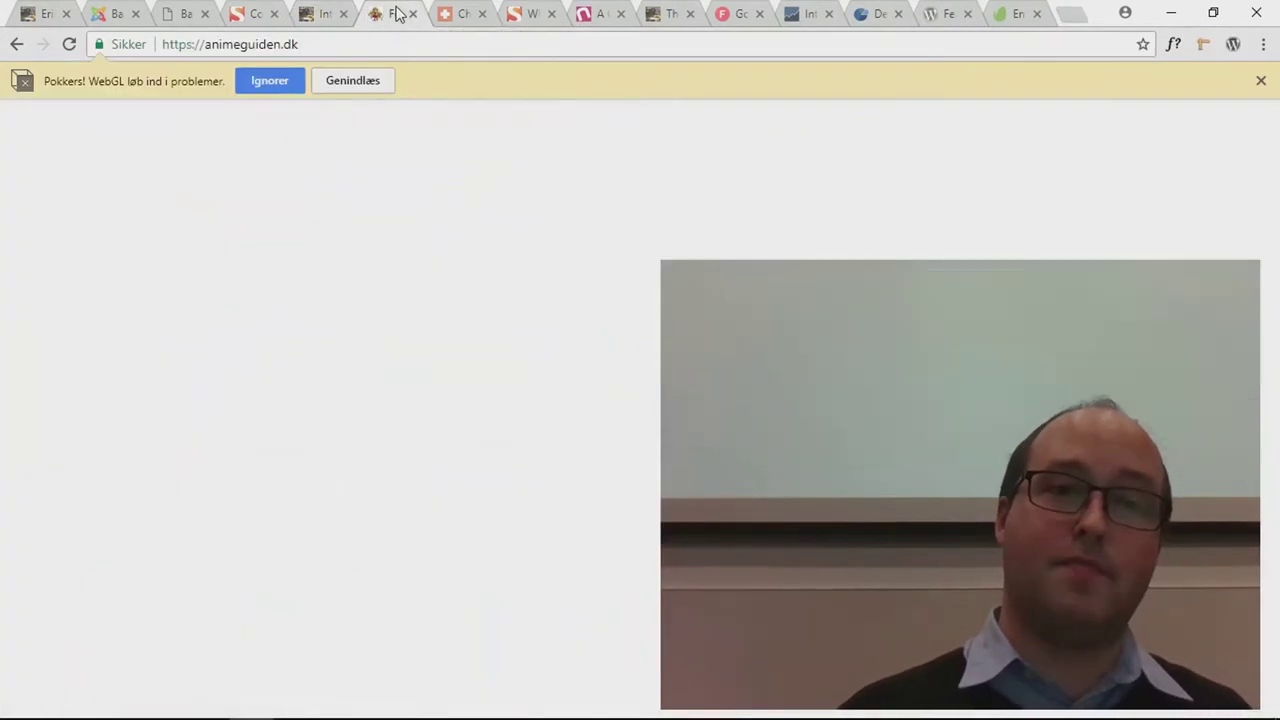
Step: Ignore the WebGL warning on animeguiden.dk and compare the site's front page with the iul.dk front page
click(270, 80)
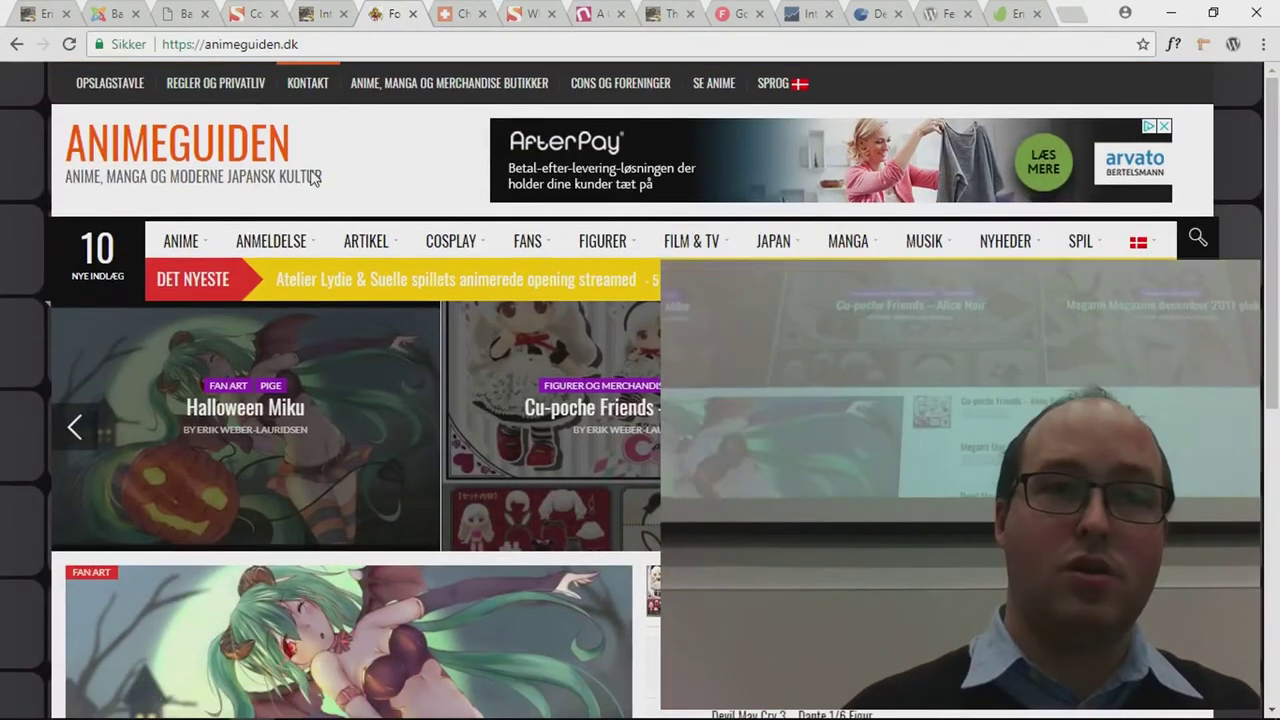
scroll(313, 182, down, 2)
scroll(313, 182, up, 1)
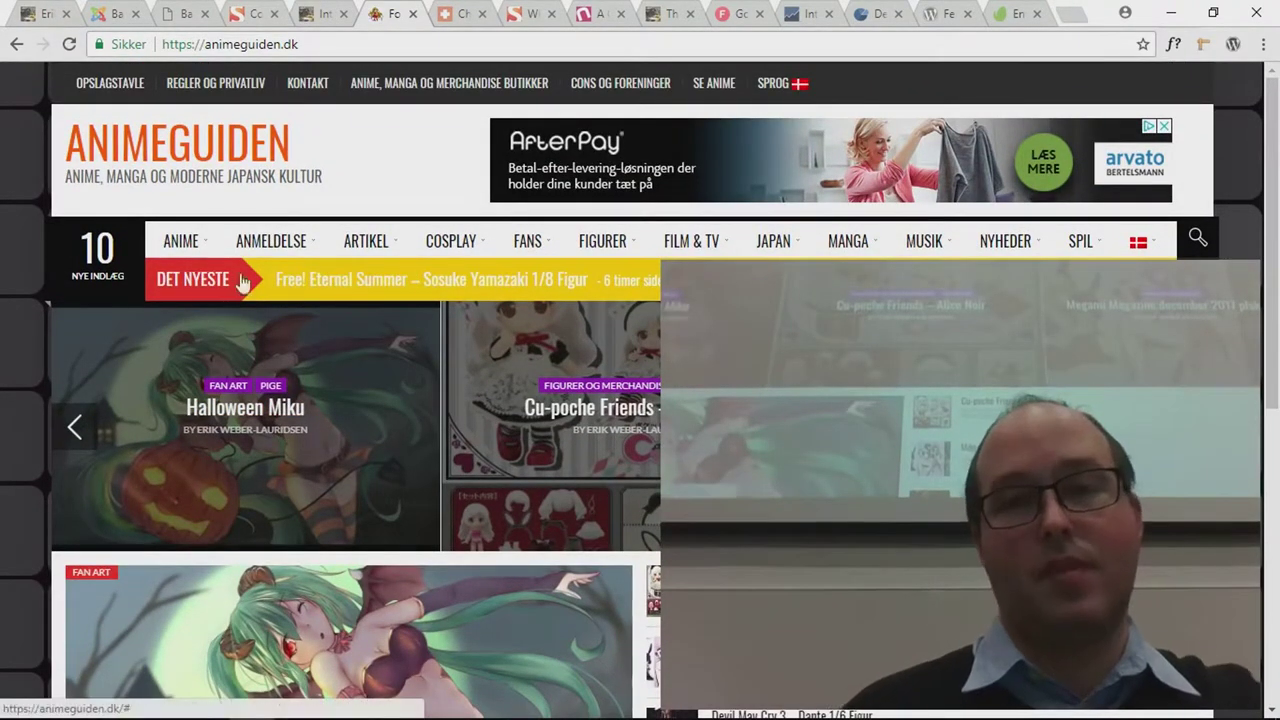
click(303, 280)
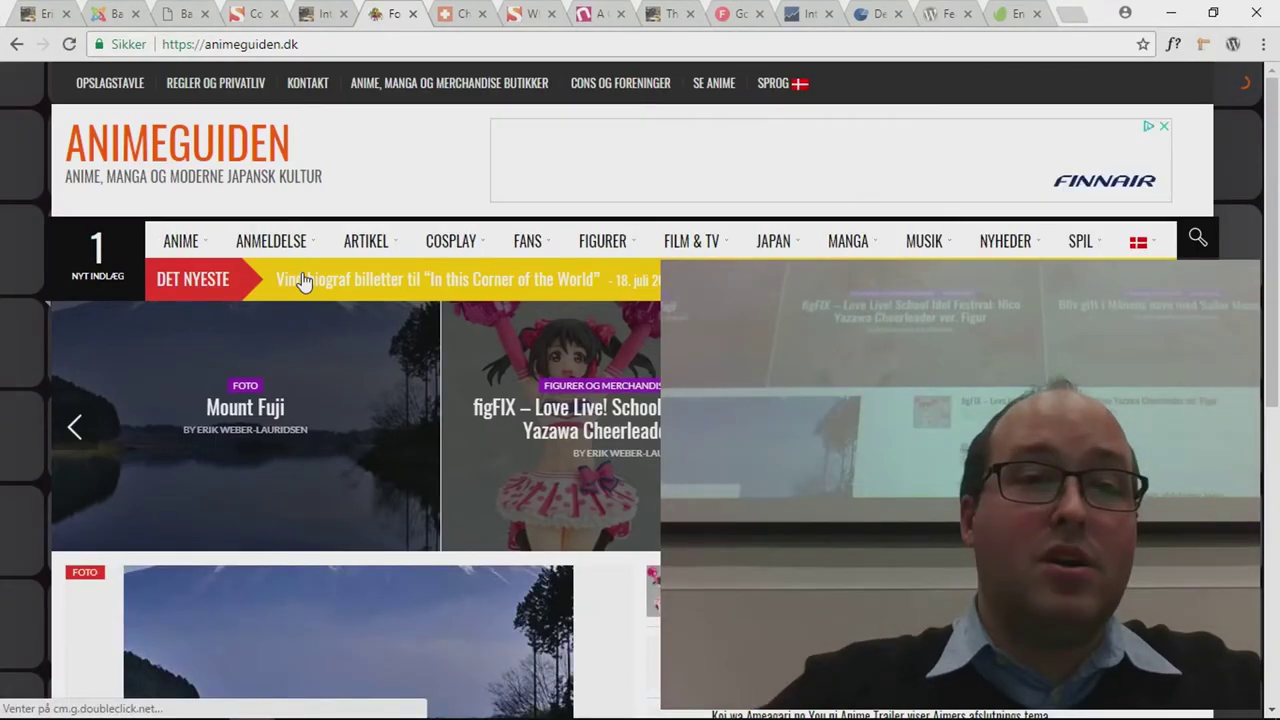
mouse_move(303, 280)
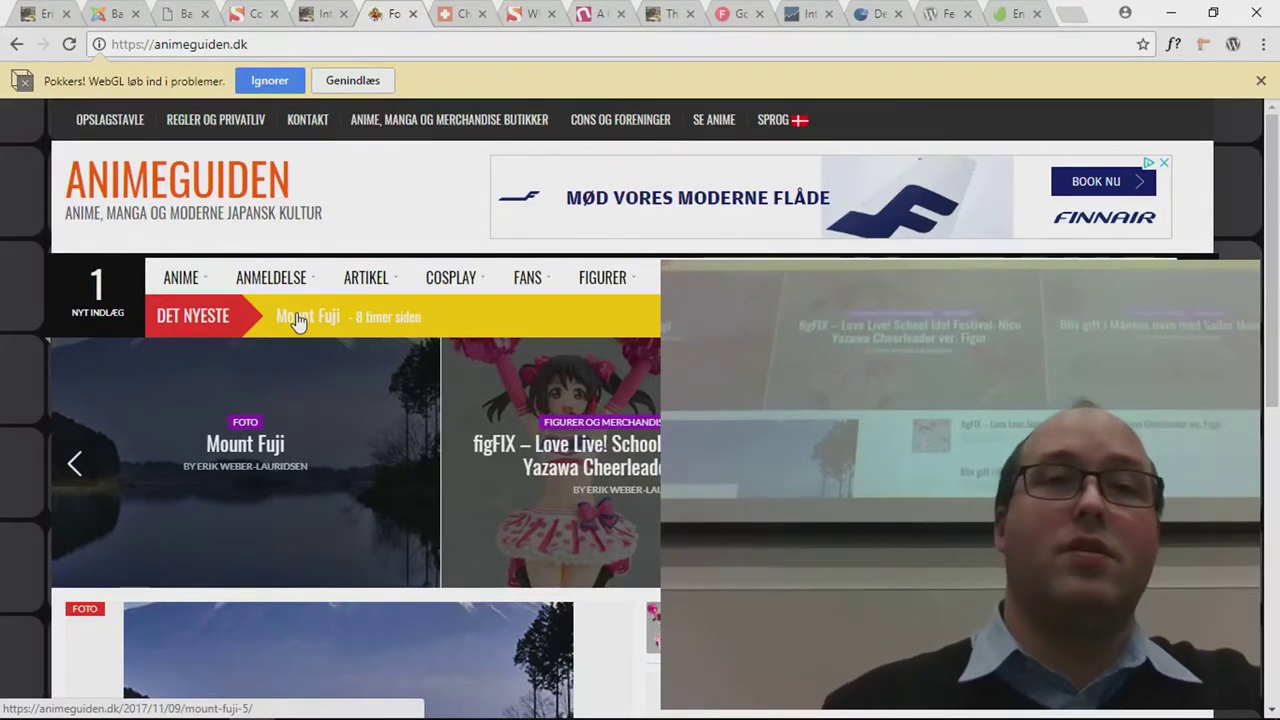
click(314, 11)
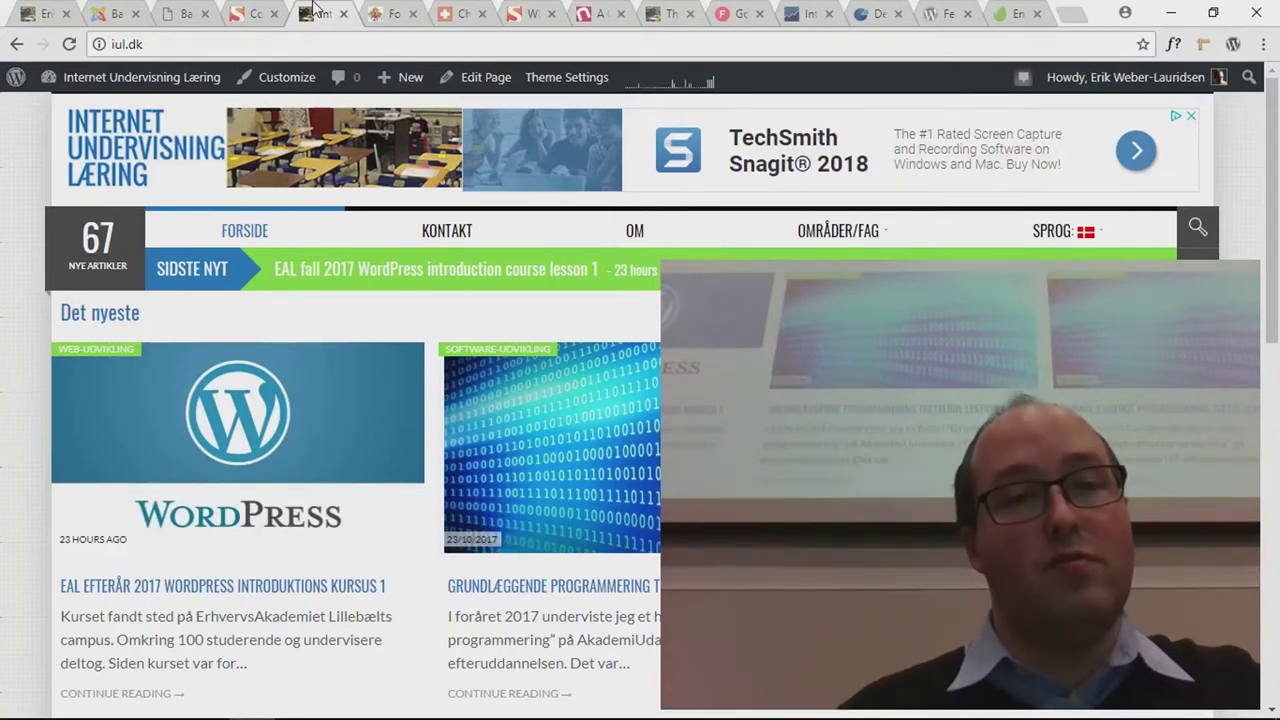
click(391, 11)
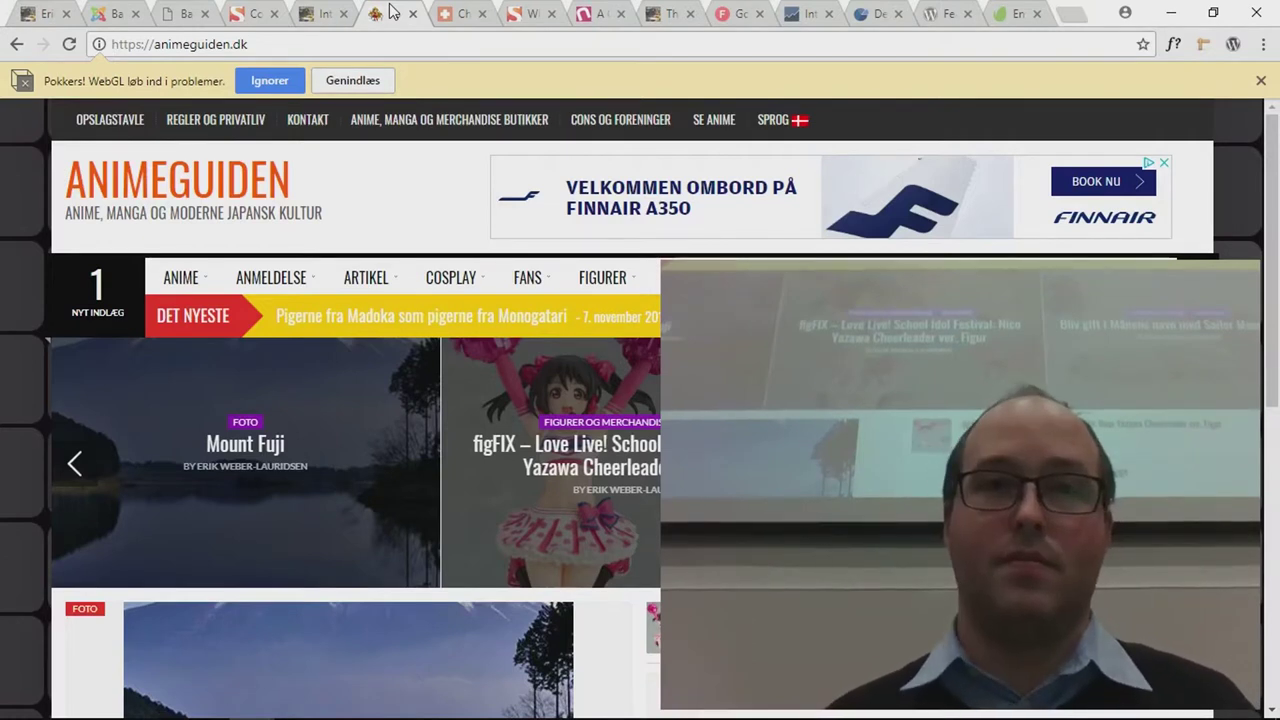
Step: Skim the Envato Tuts+ article on choosing the right font, covering typefaces, pairing, size, hierarchy, leading and tracking
key(ctrl+Tab)
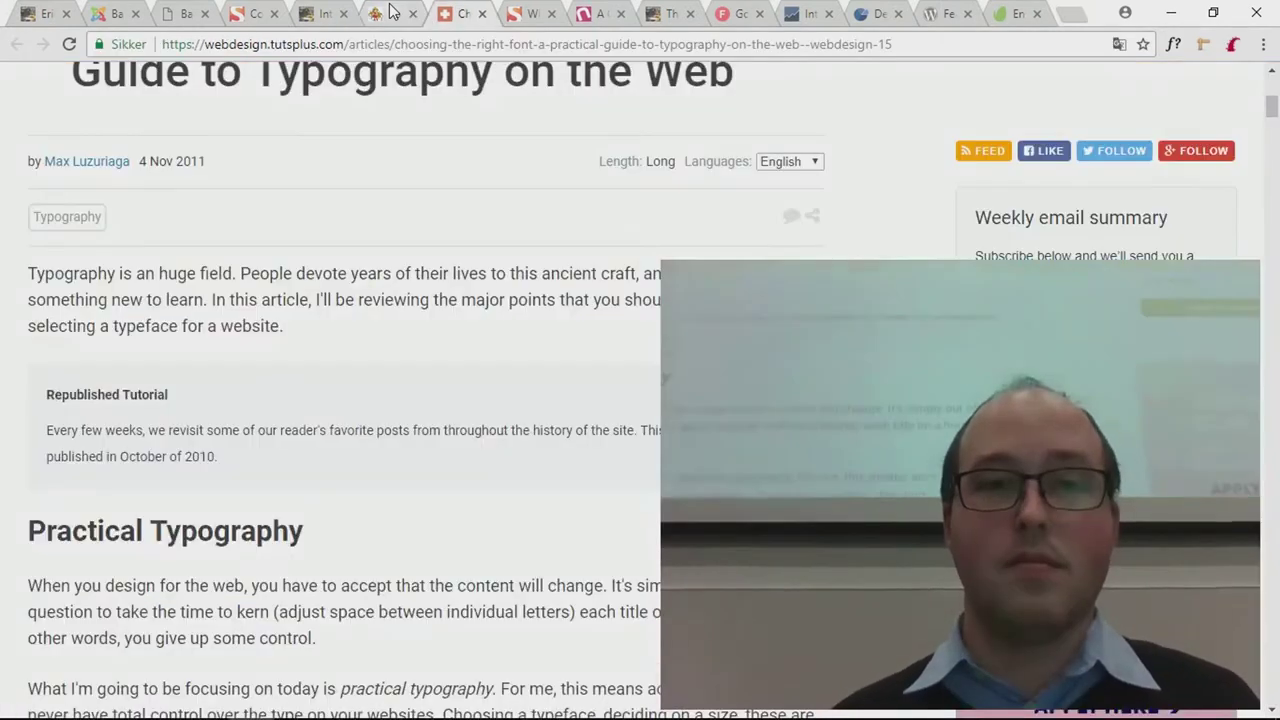
key(Home)
scroll(495, 120, down, 7)
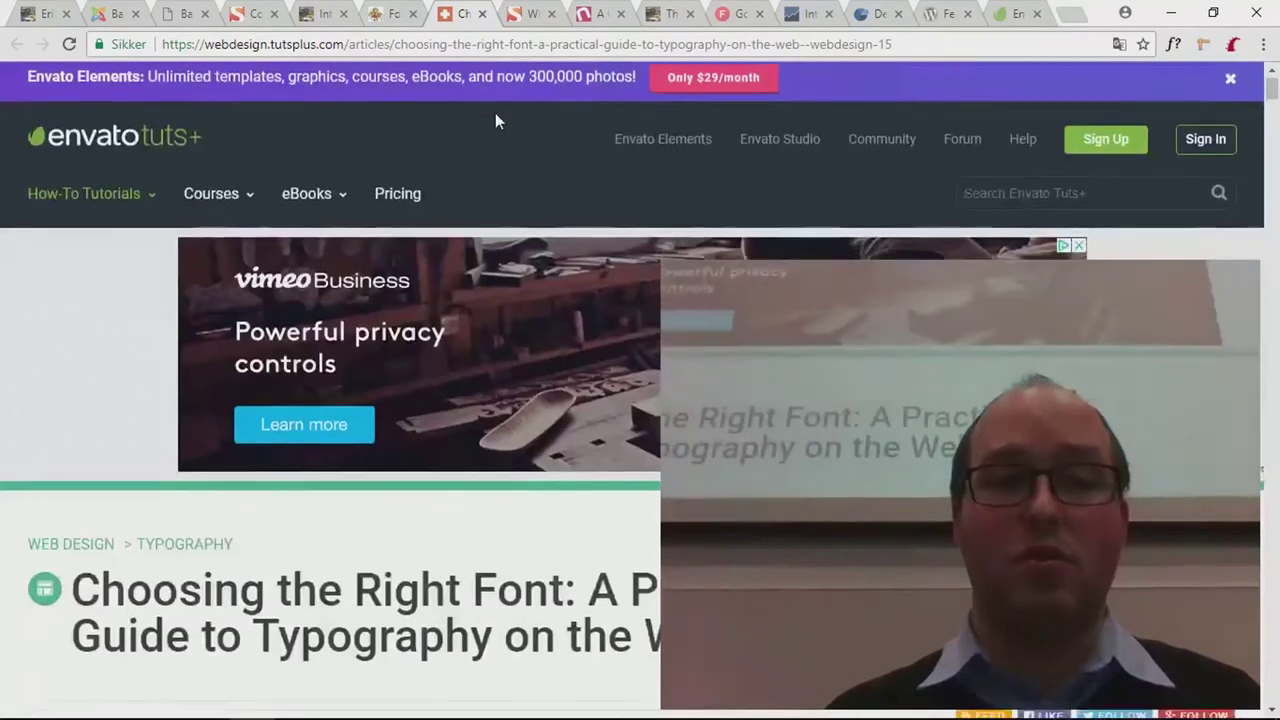
scroll(495, 120, down, 9)
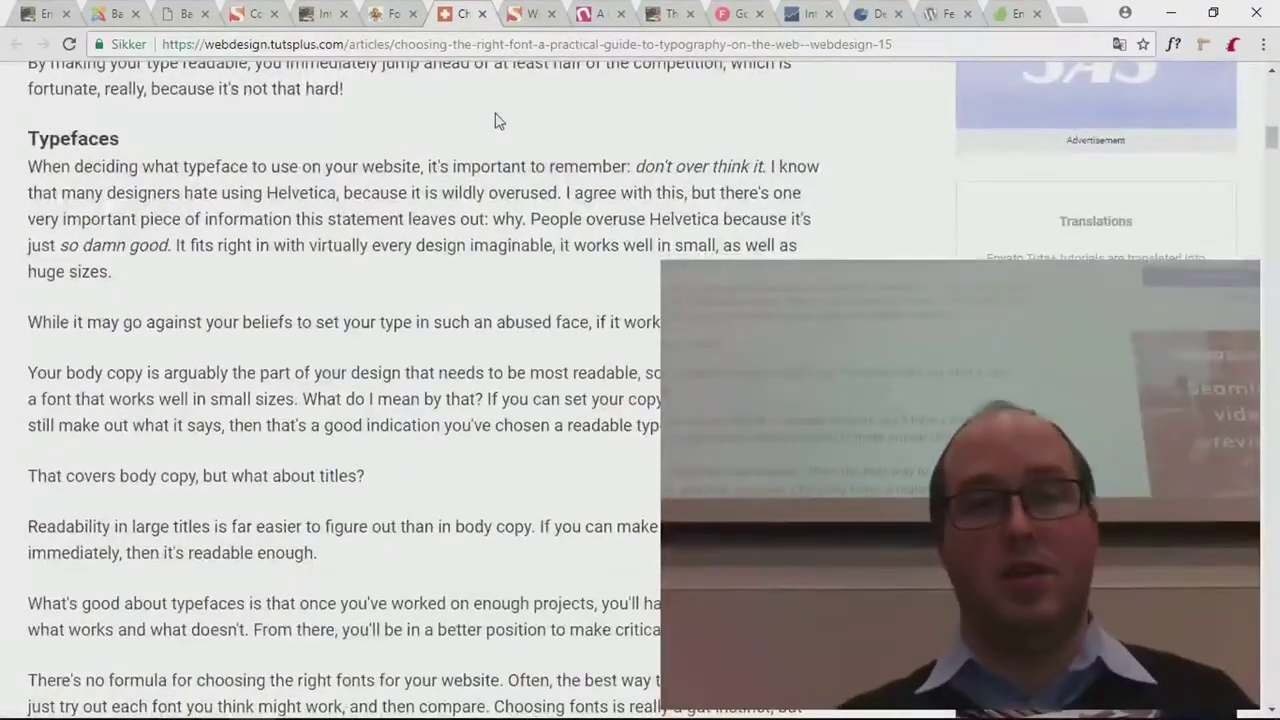
scroll(495, 120, down, 10)
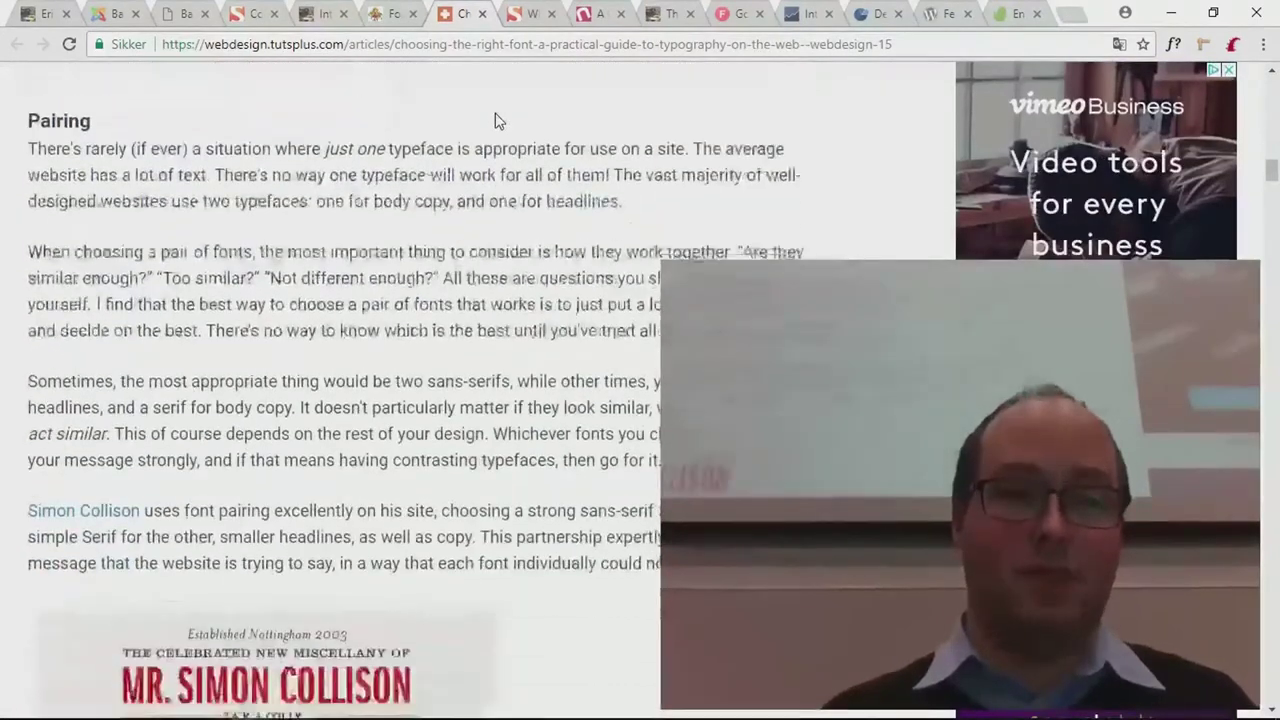
scroll(495, 120, down, 12)
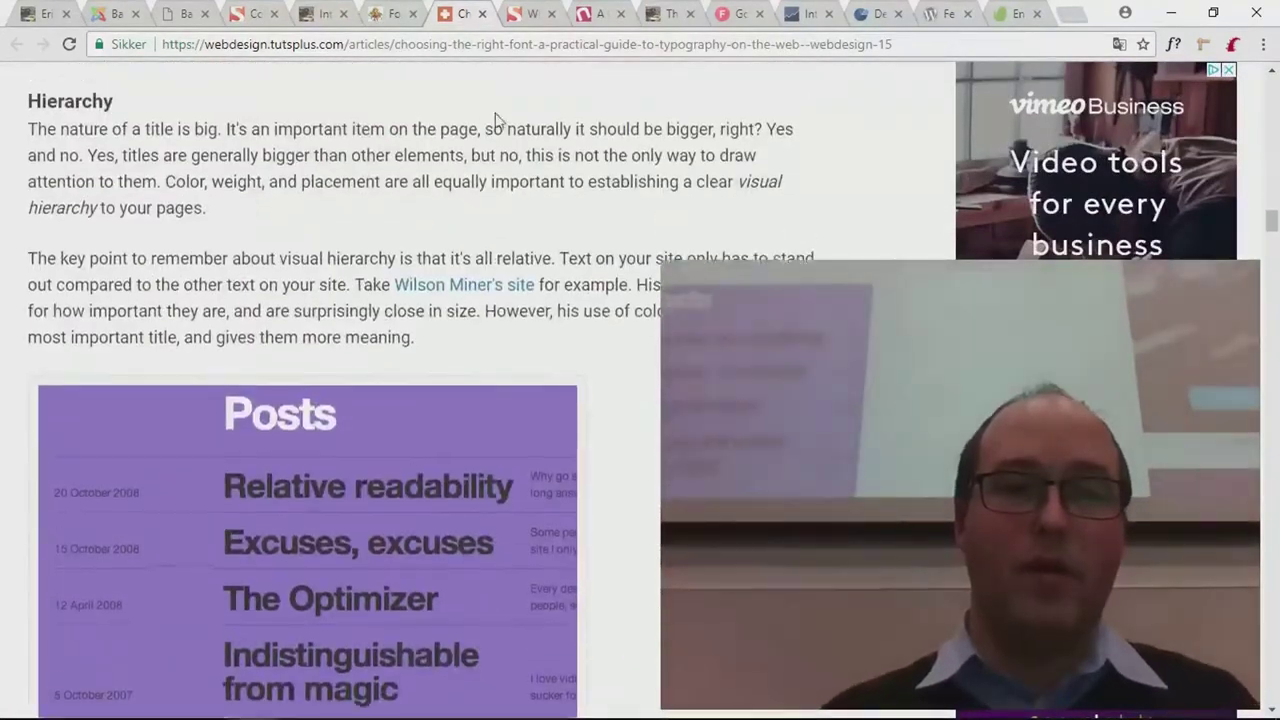
scroll(495, 120, up, 5)
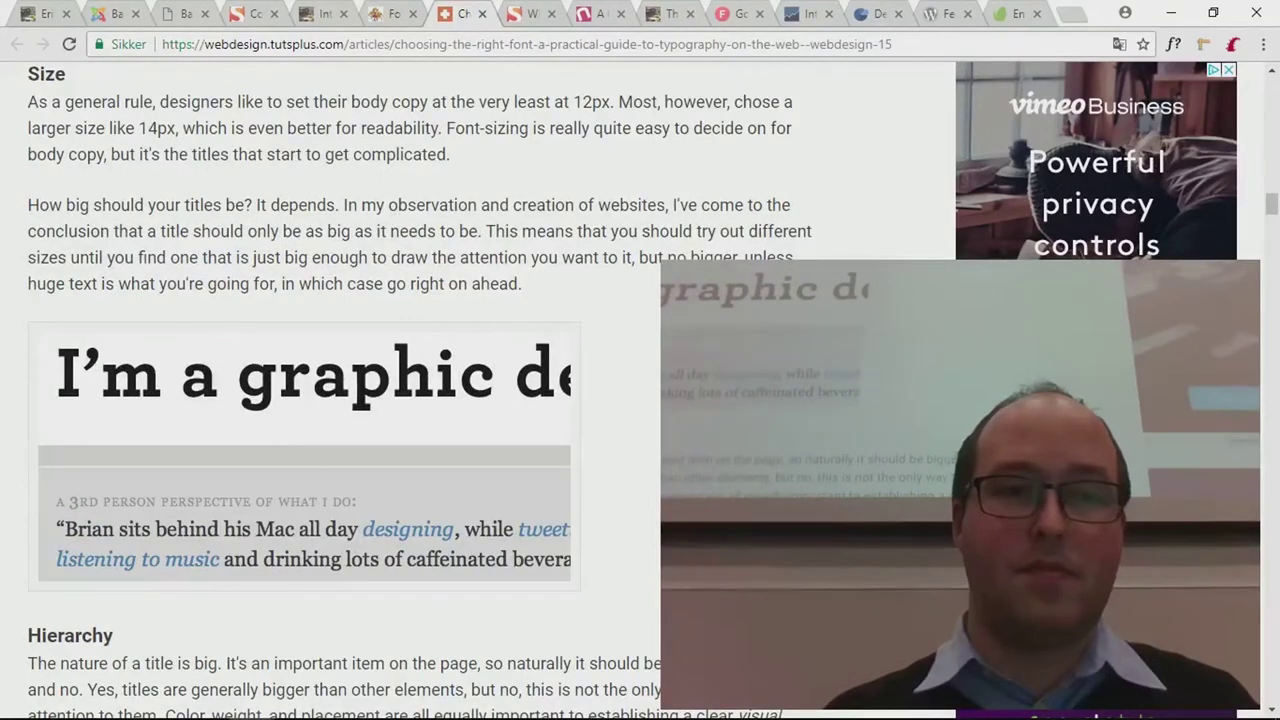
scroll(387, 198, down, 15)
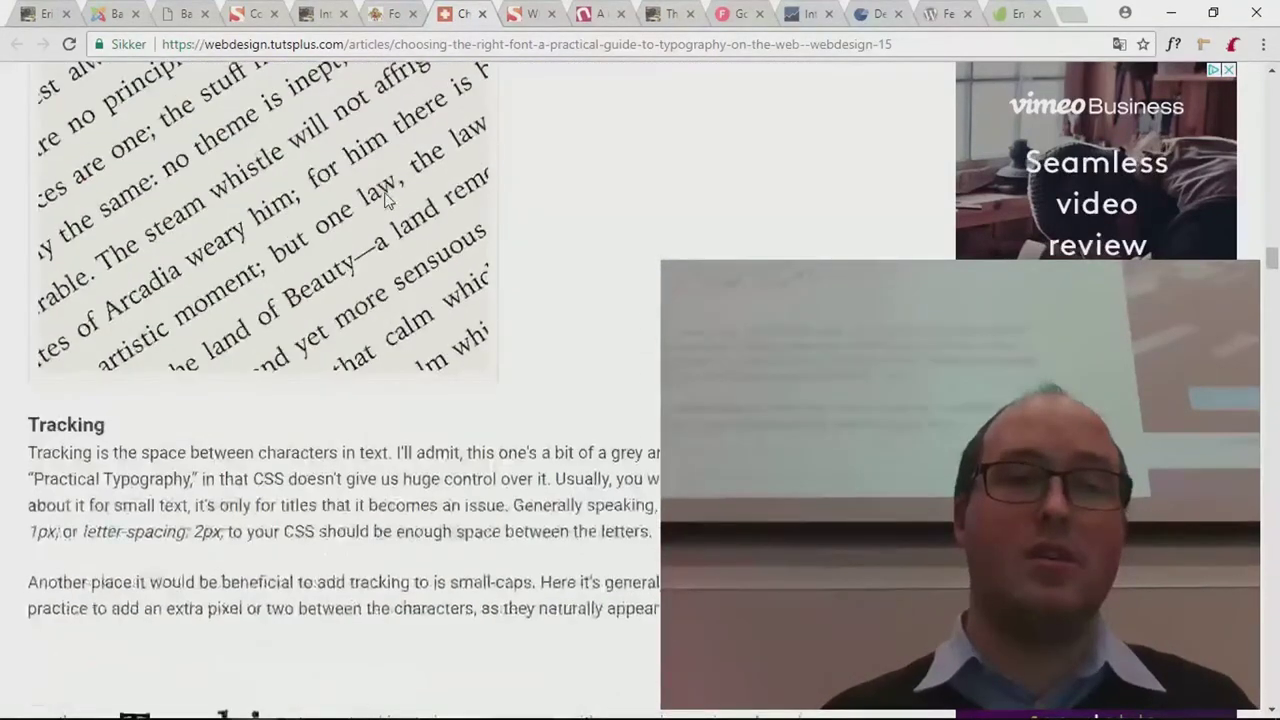
scroll(387, 198, up, 7)
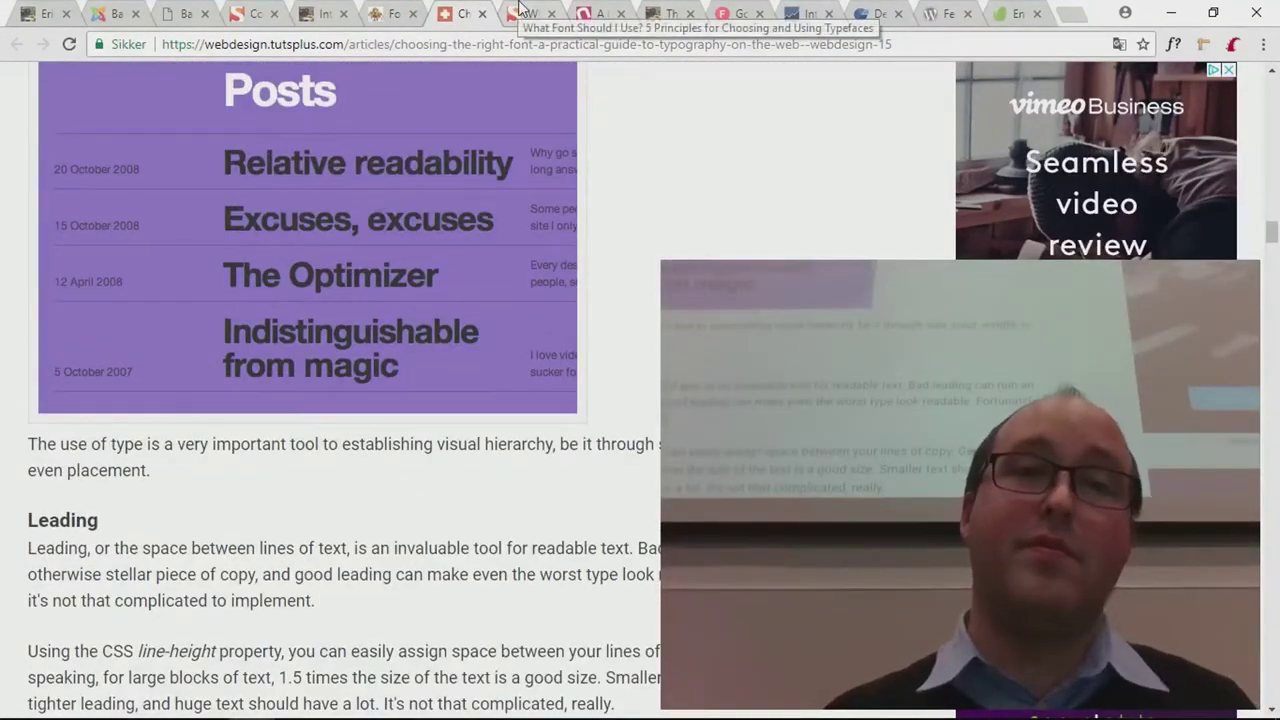
Step: Switch to the Smashing Magazine article on five principles for choosing and using typefaces and view its opening
click(519, 12)
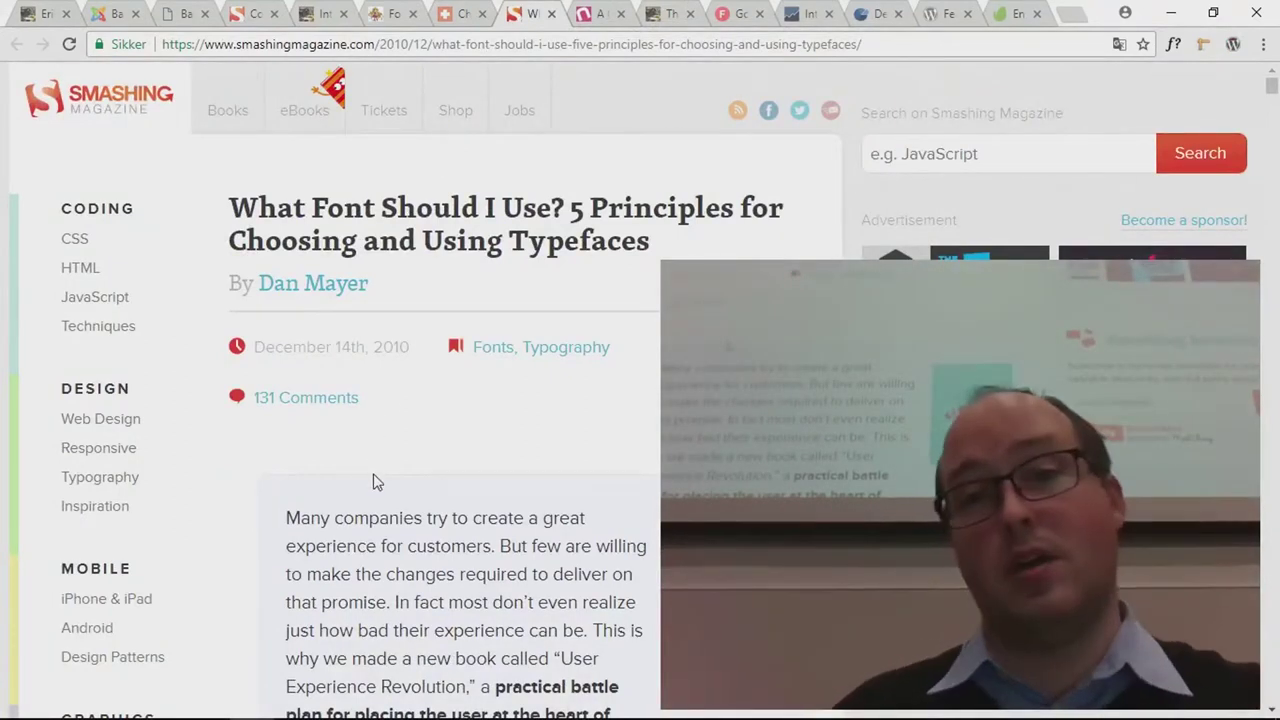
scroll(373, 482, down, 1)
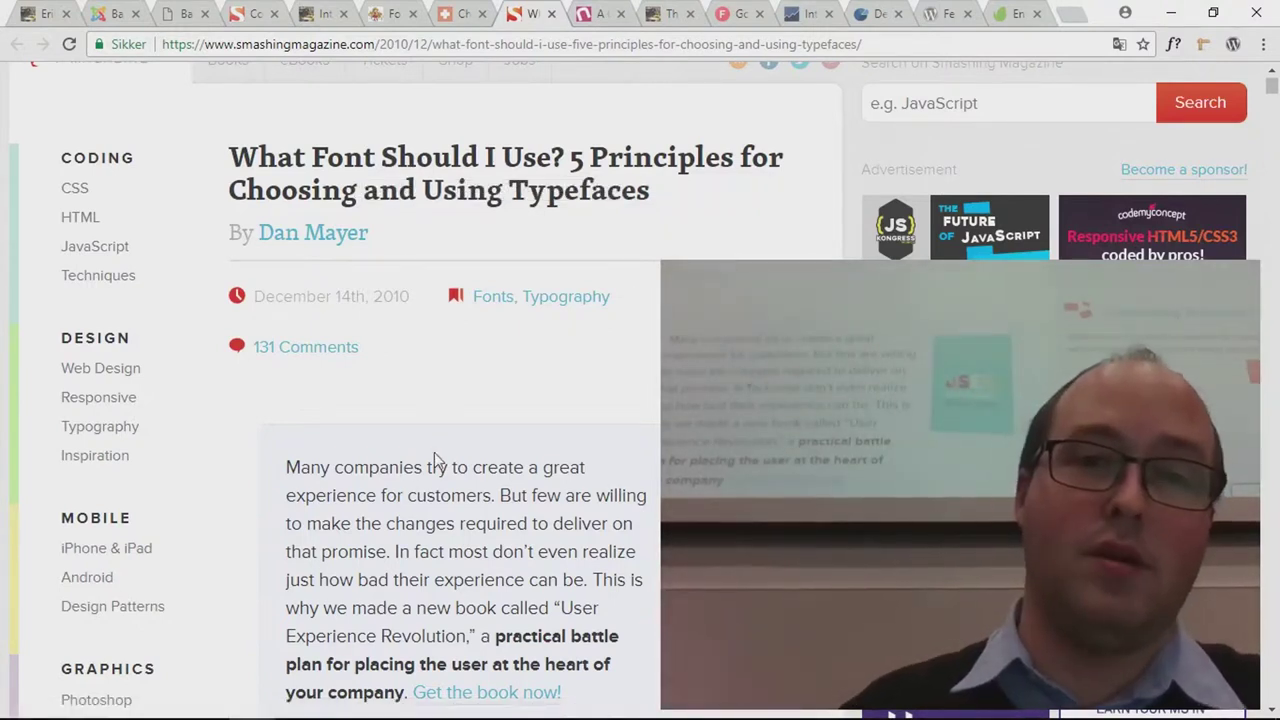
Step: Examine the introduction of the Smashing Magazine article on five principles for choosing and using typefaces
scroll(571, 297, down, 1)
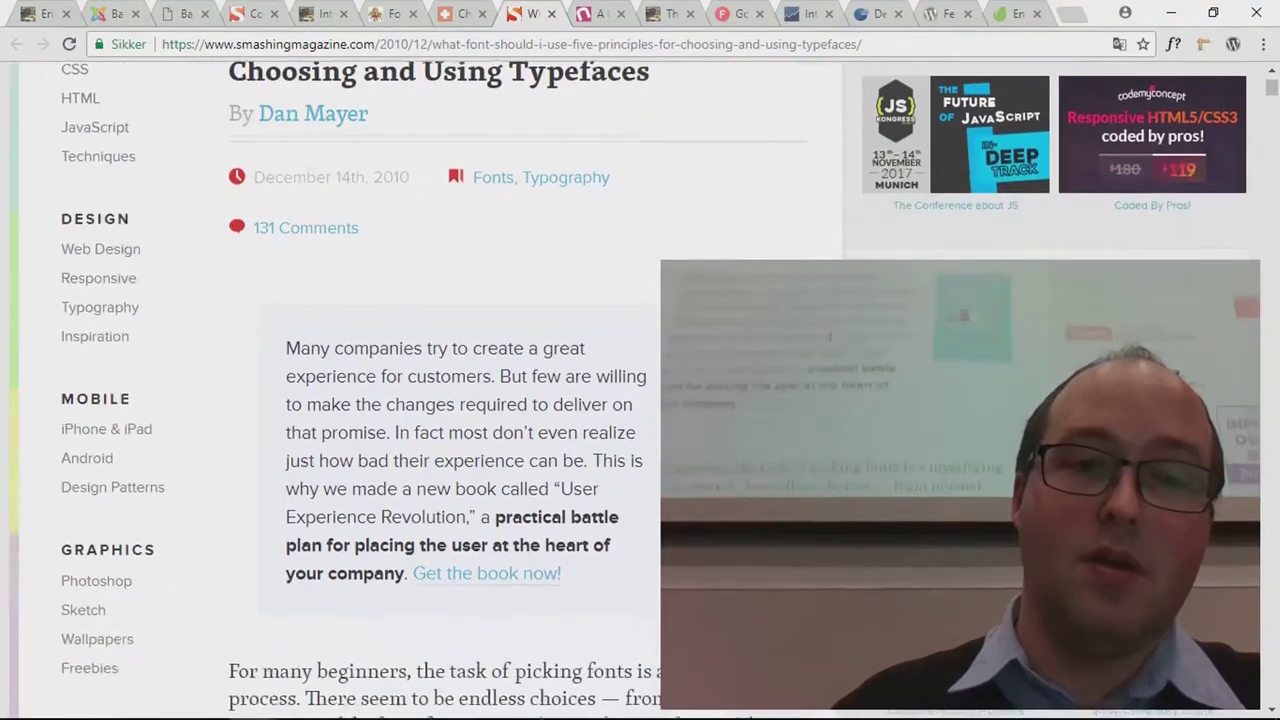
scroll(571, 297, up, 2)
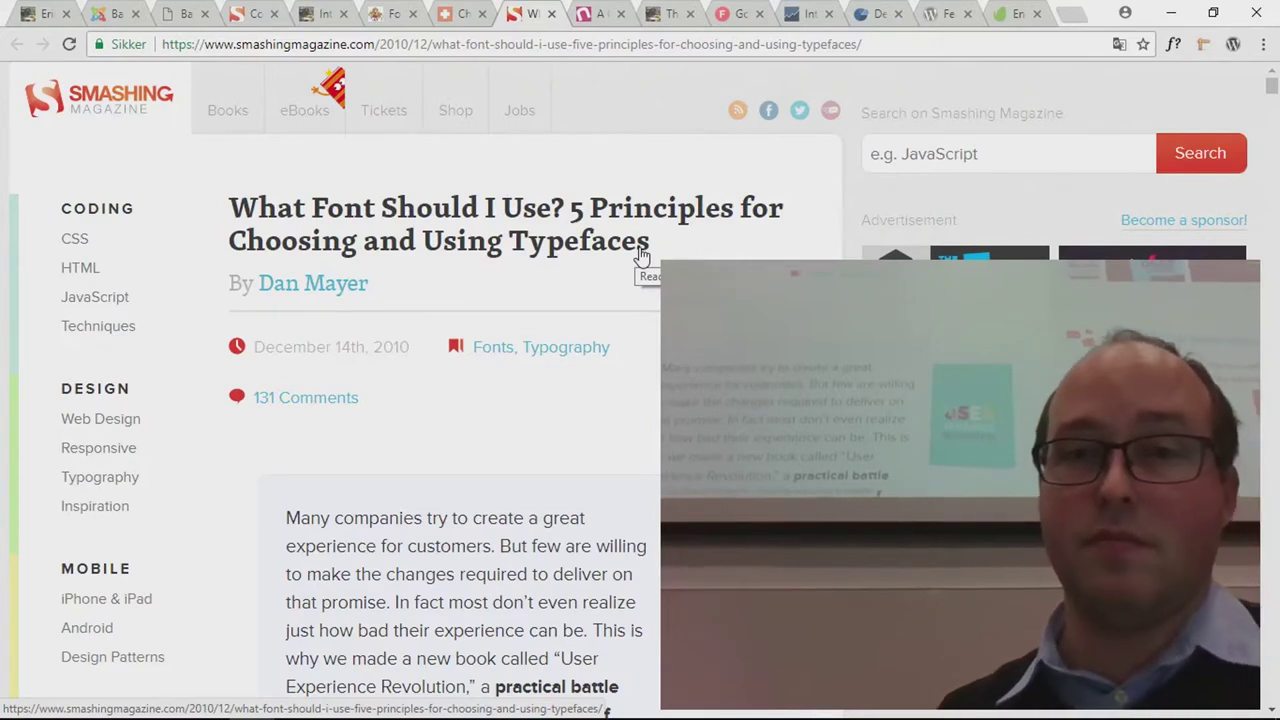
scroll(502, 500, down, 3)
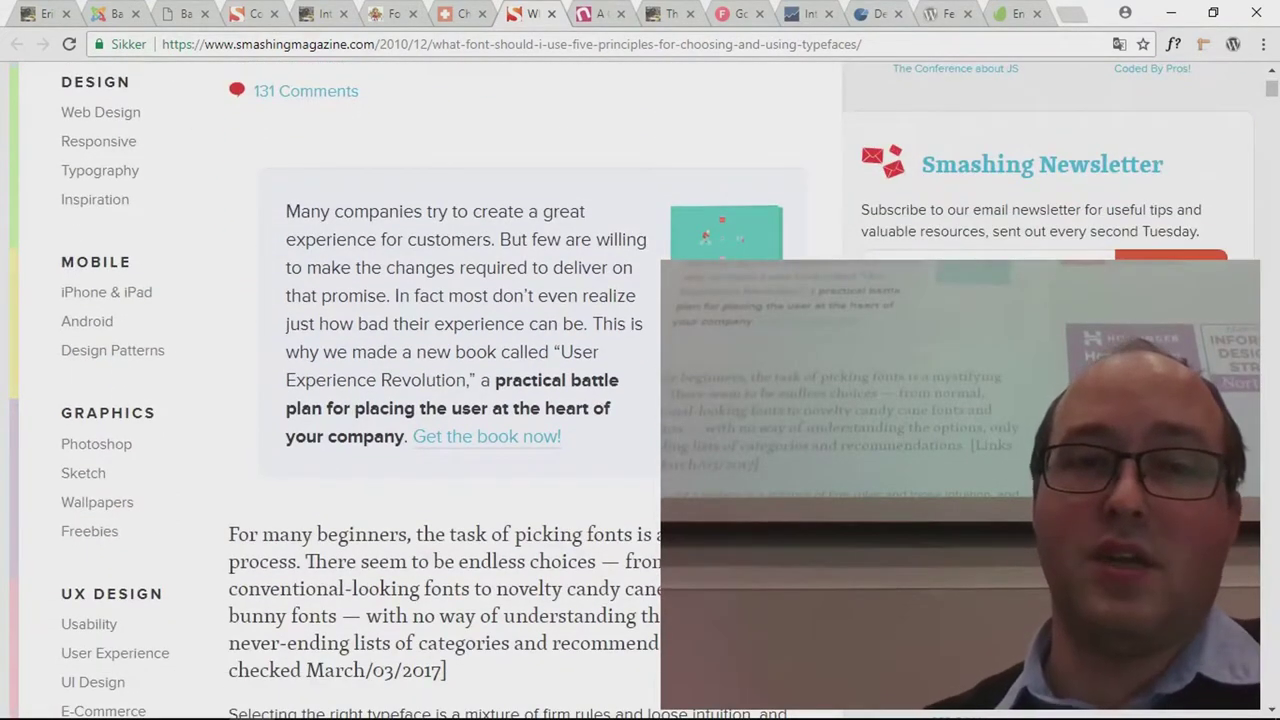
drag(299, 211, 358, 267)
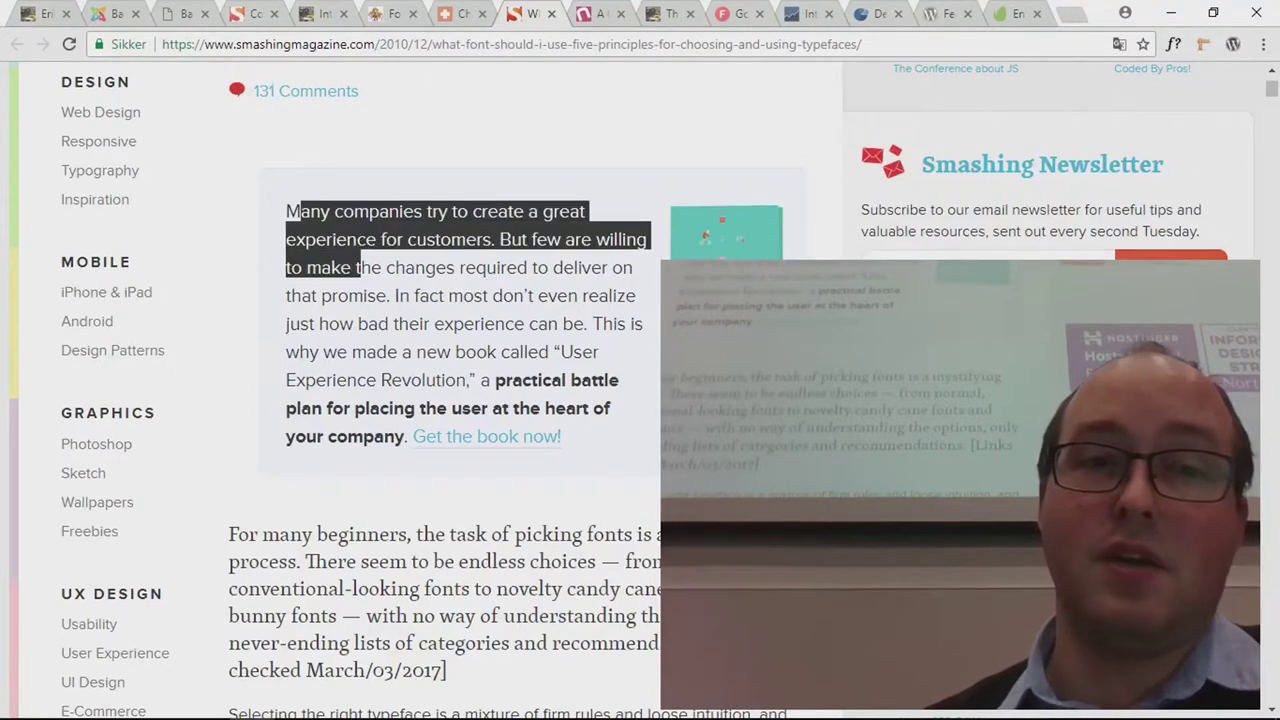
drag(287, 211, 320, 232)
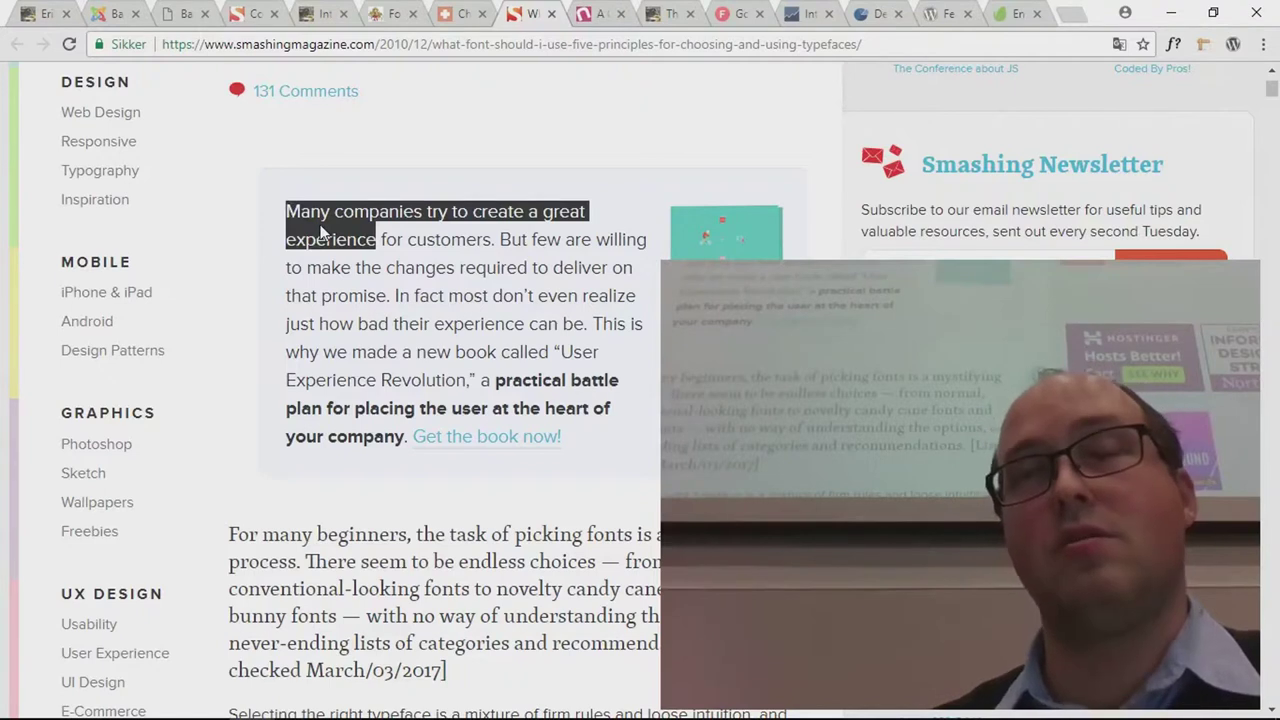
scroll(320, 230, up, 2)
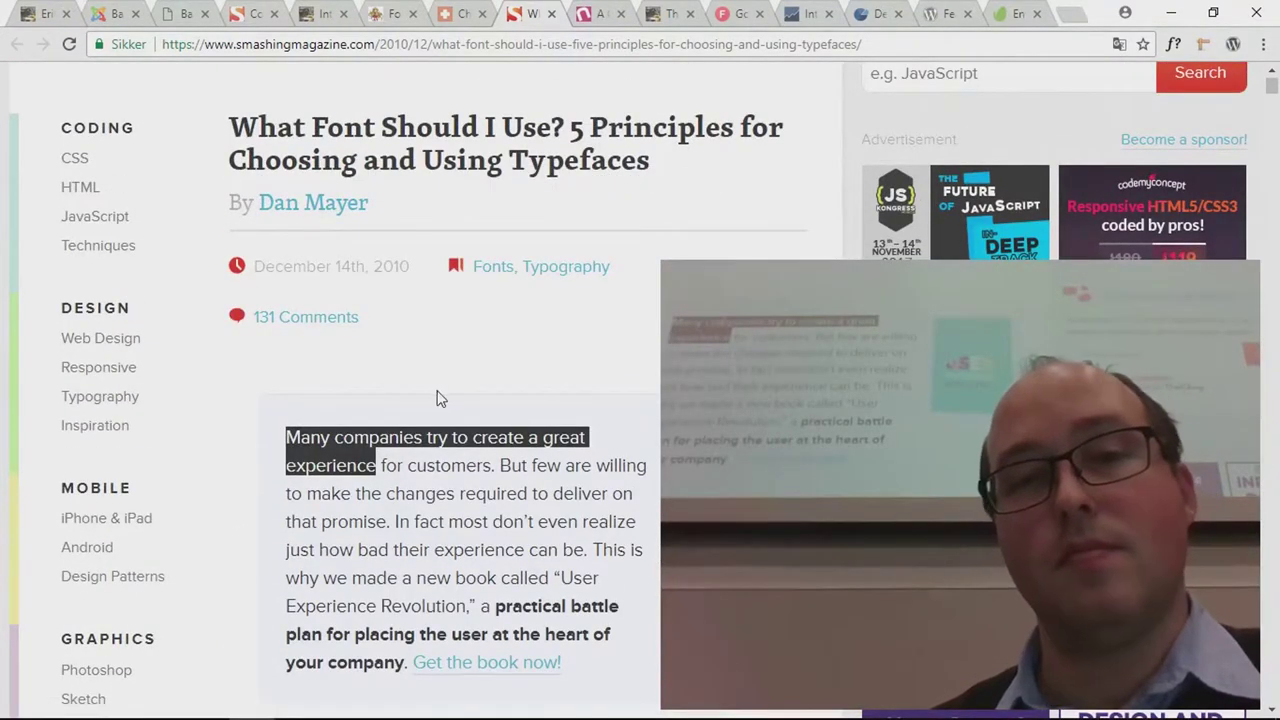
scroll(430, 400, down, 5)
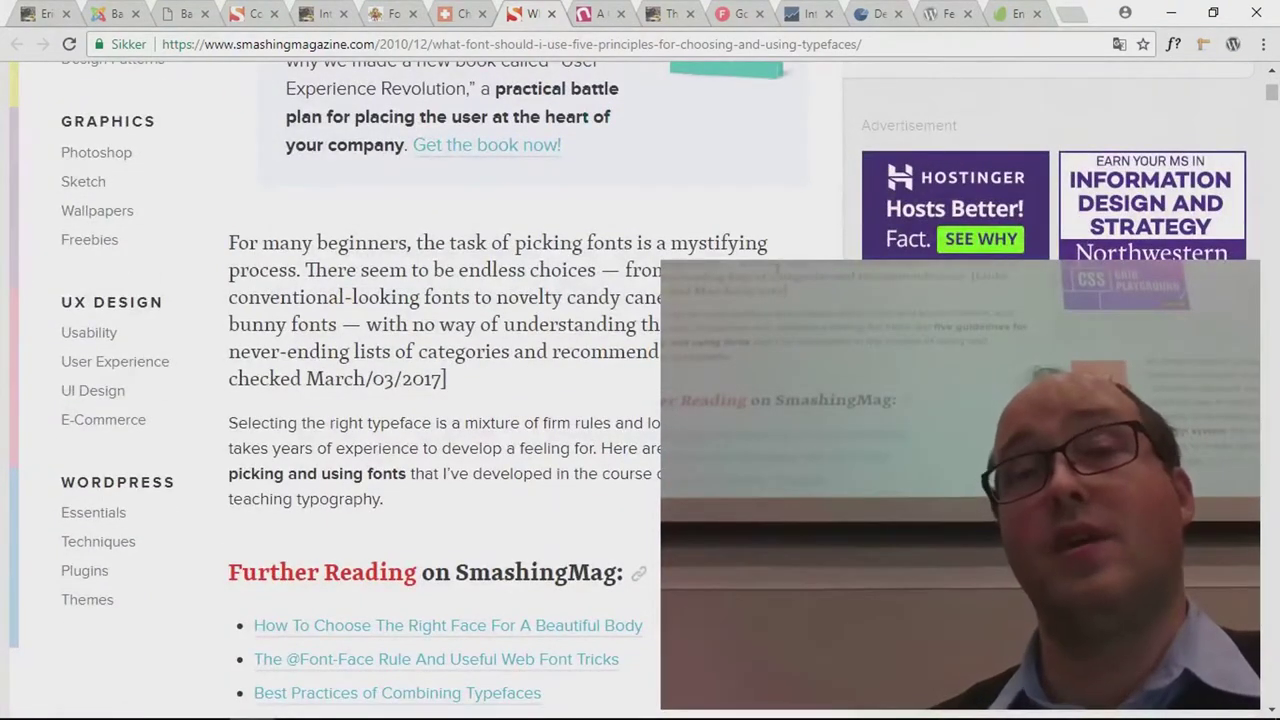
scroll(428, 343, up, 6)
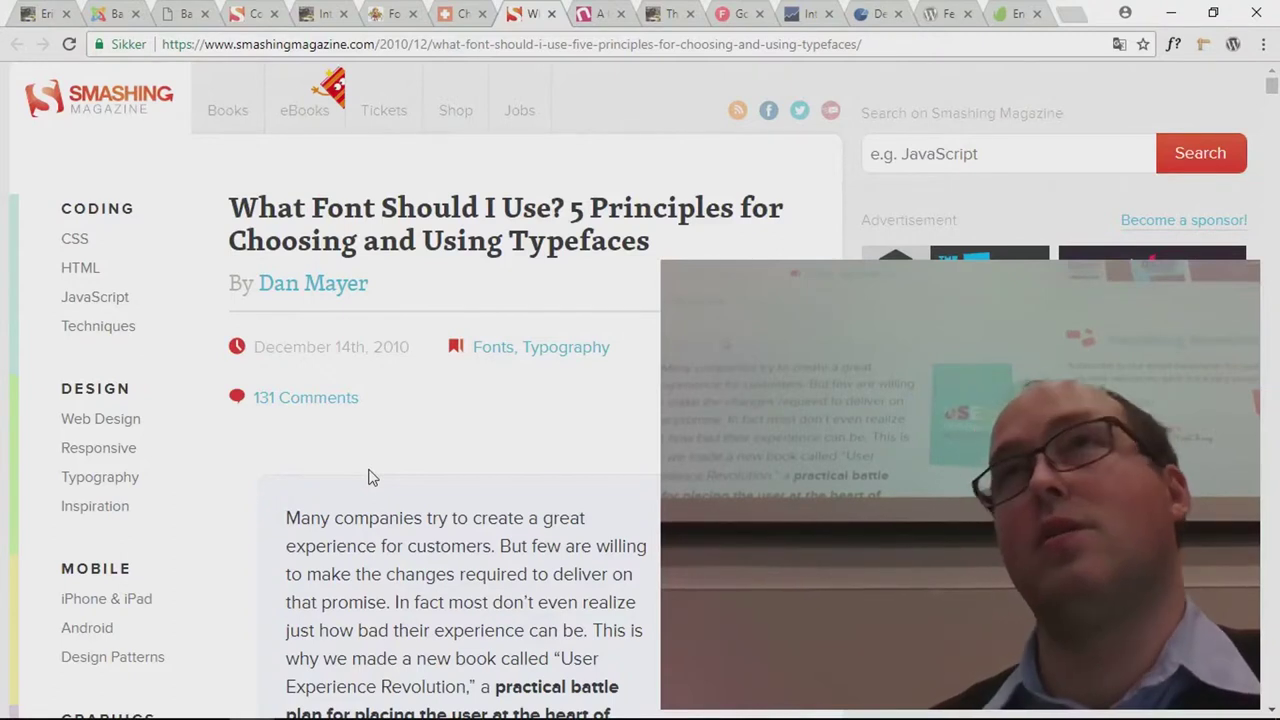
Step: Open the Noupe crash course in typography and skim its typeface definitions, type classification and serif sections
click(589, 10)
scroll(523, 232, down, 10)
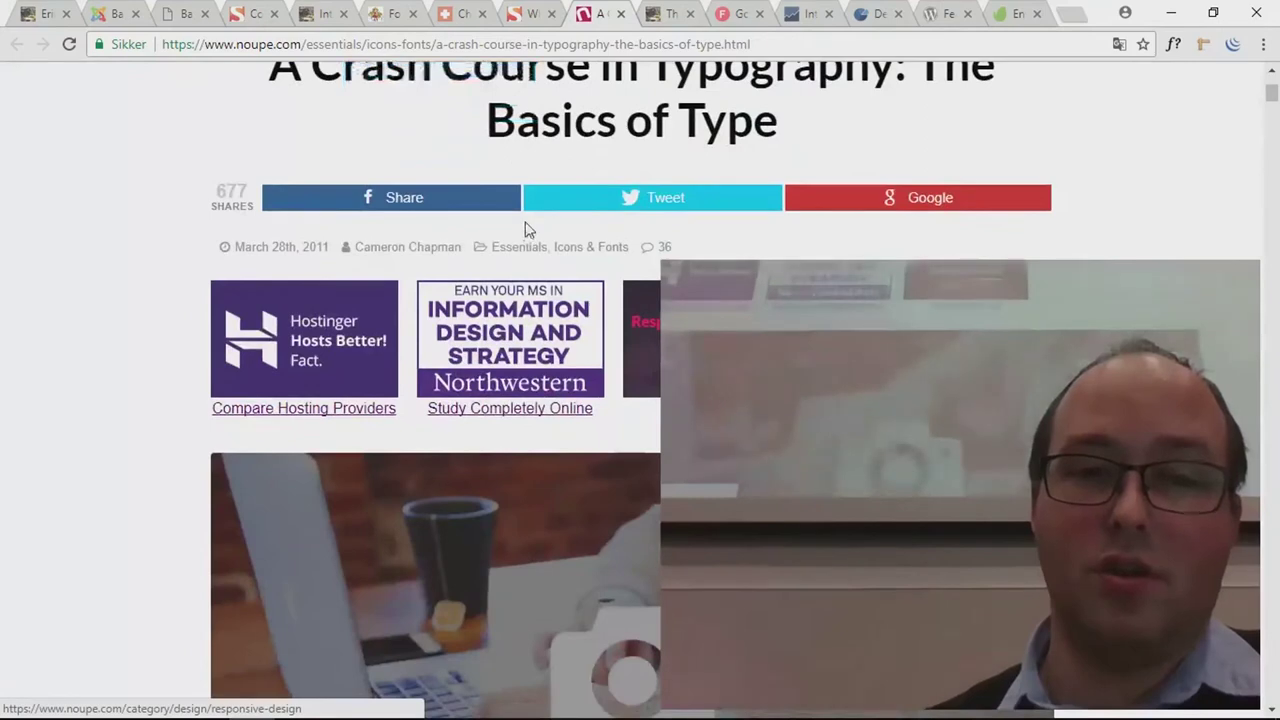
scroll(525, 230, down, 14)
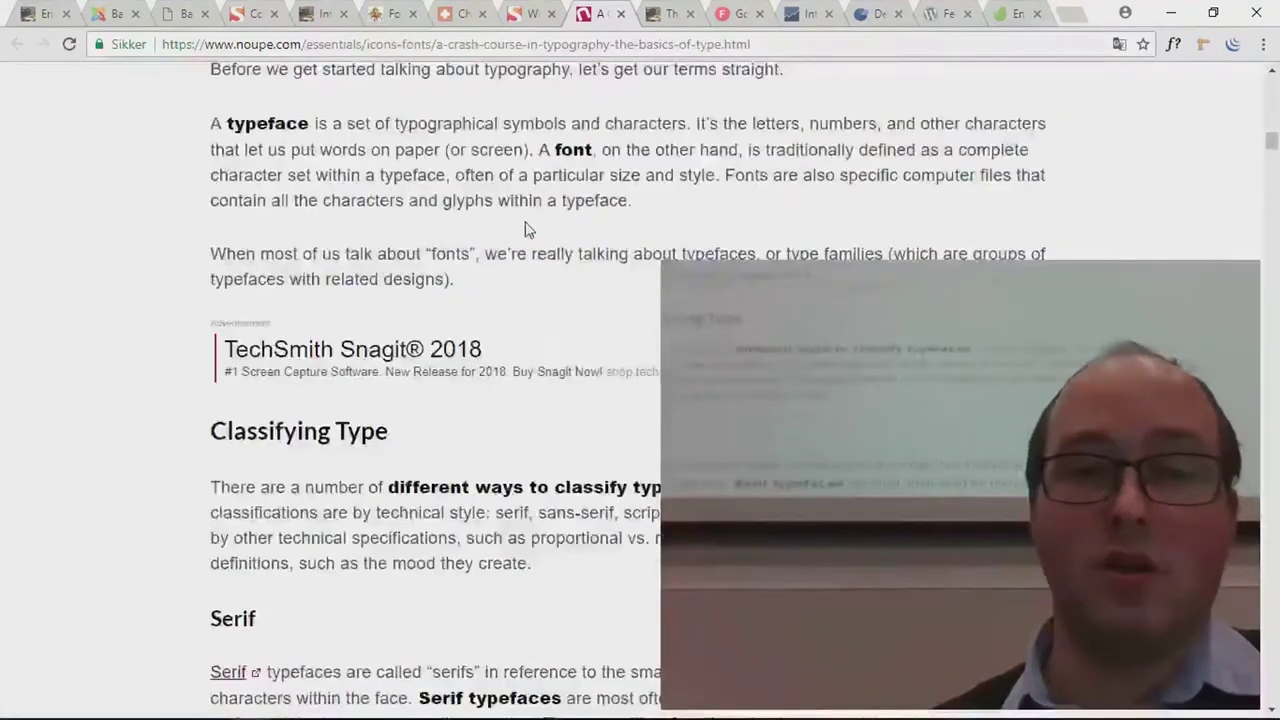
scroll(528, 230, down, 15)
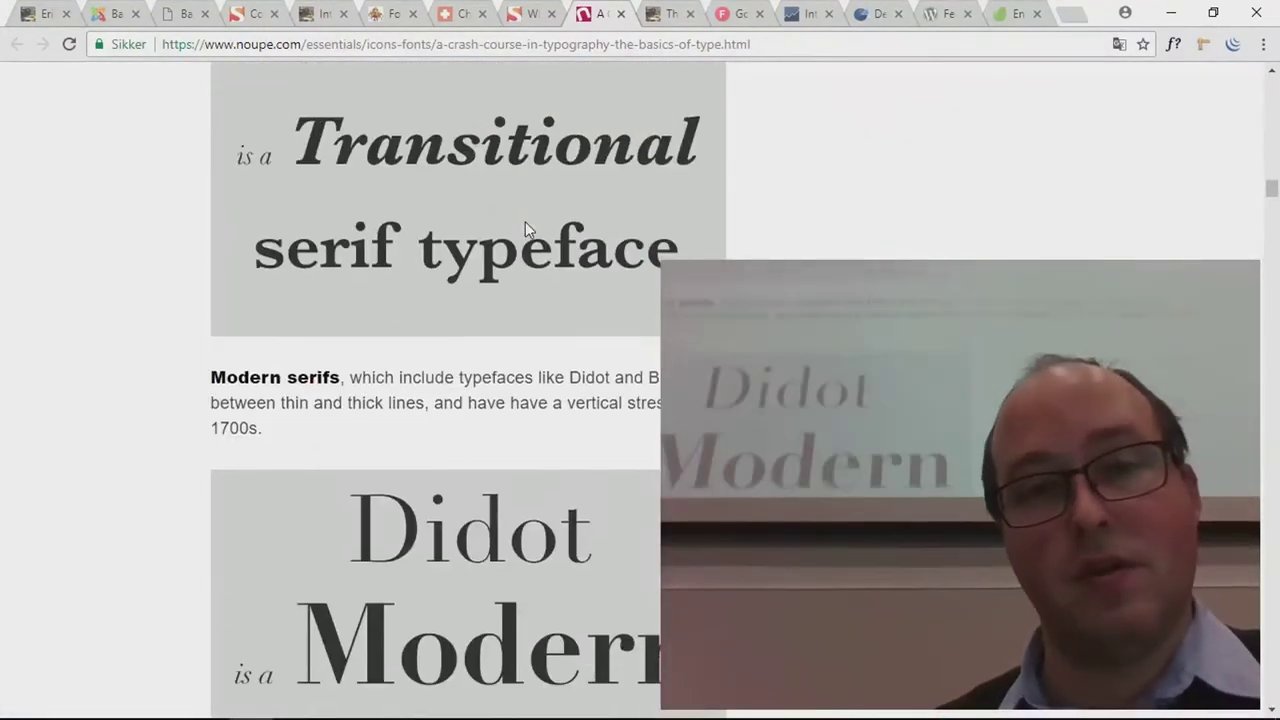
scroll(525, 228, down, 4)
scroll(525, 228, up, 8)
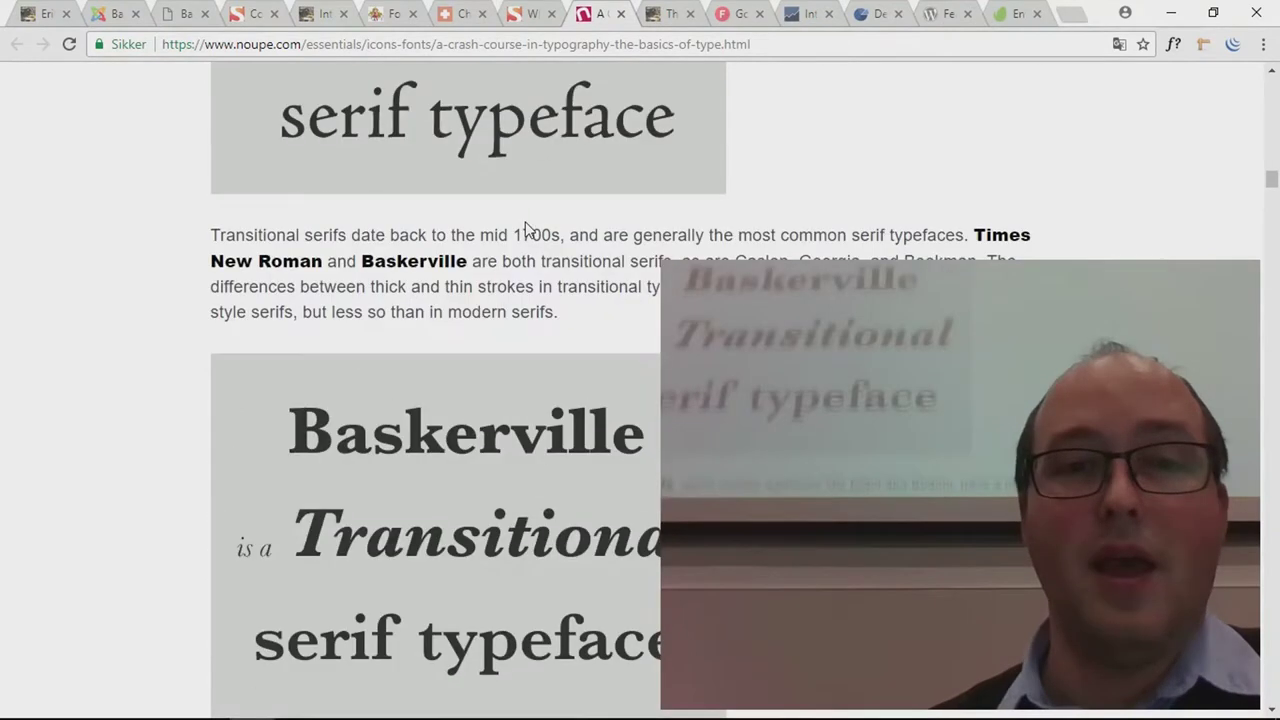
scroll(525, 228, up, 12)
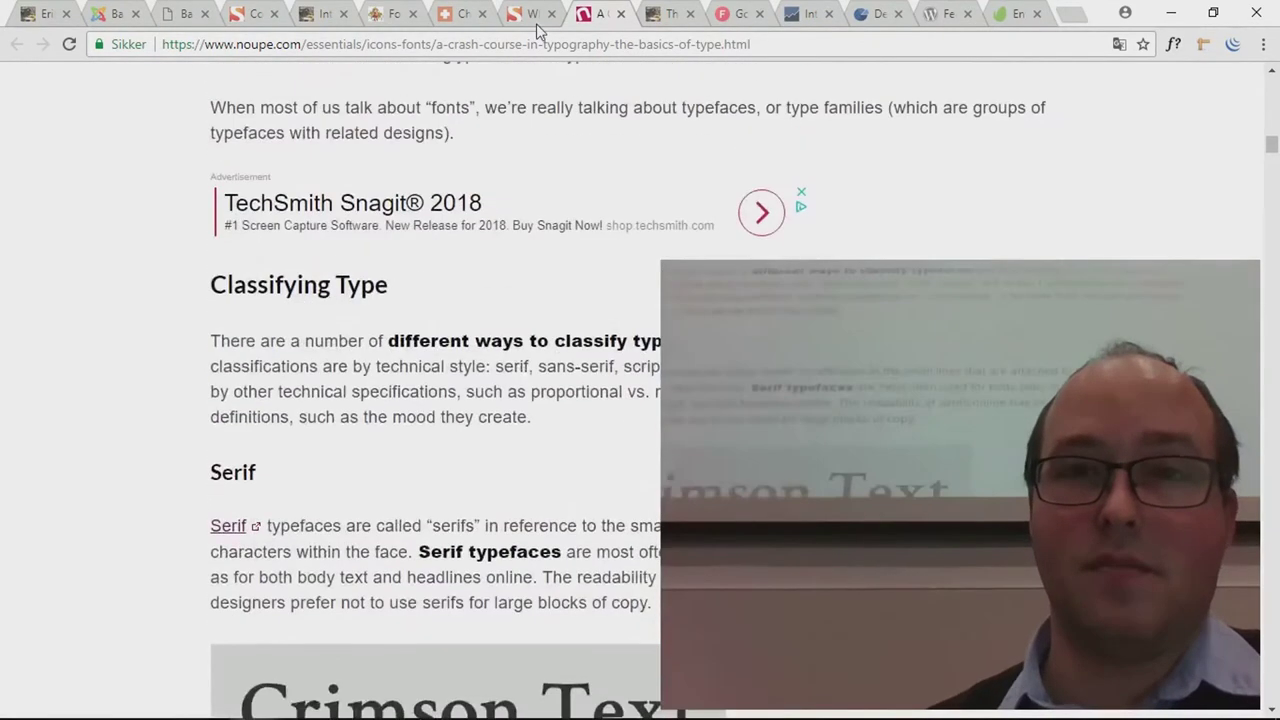
Step: Enlarge the typography article to 500%, reset the zoom to 100% and view the Crimson Text serif example
key(ctrl+plus)
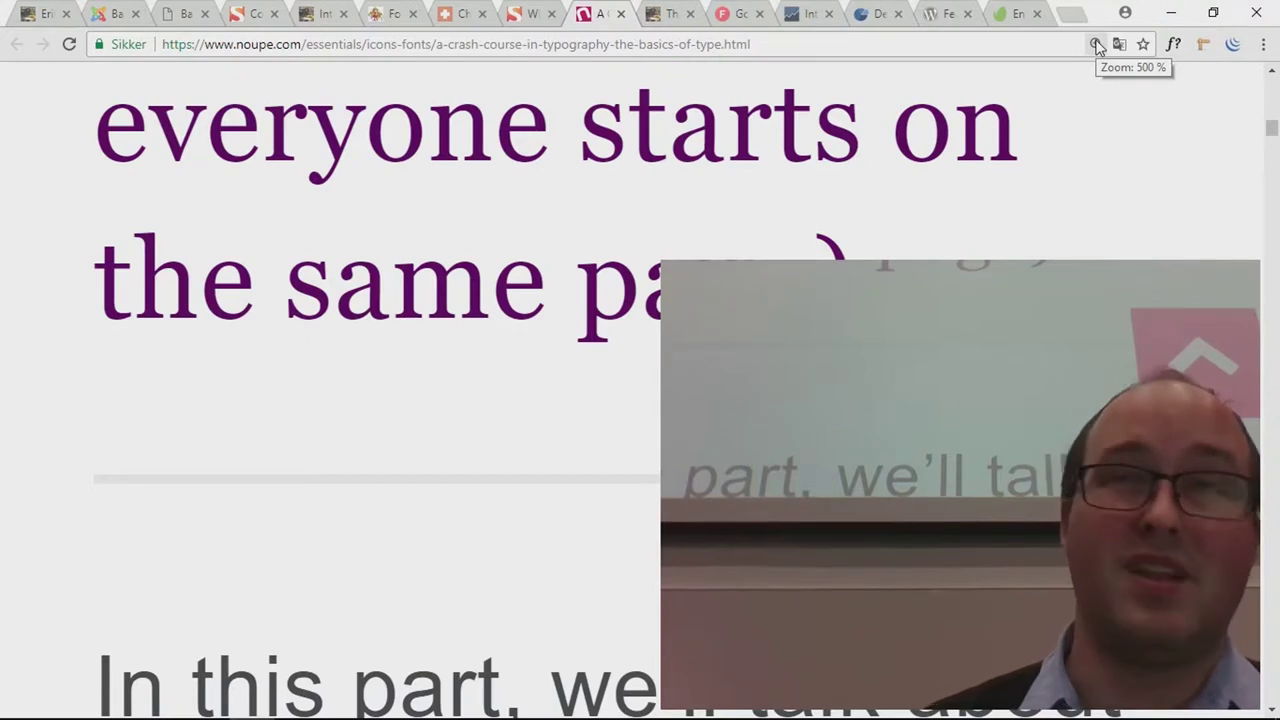
key(ctrl+0)
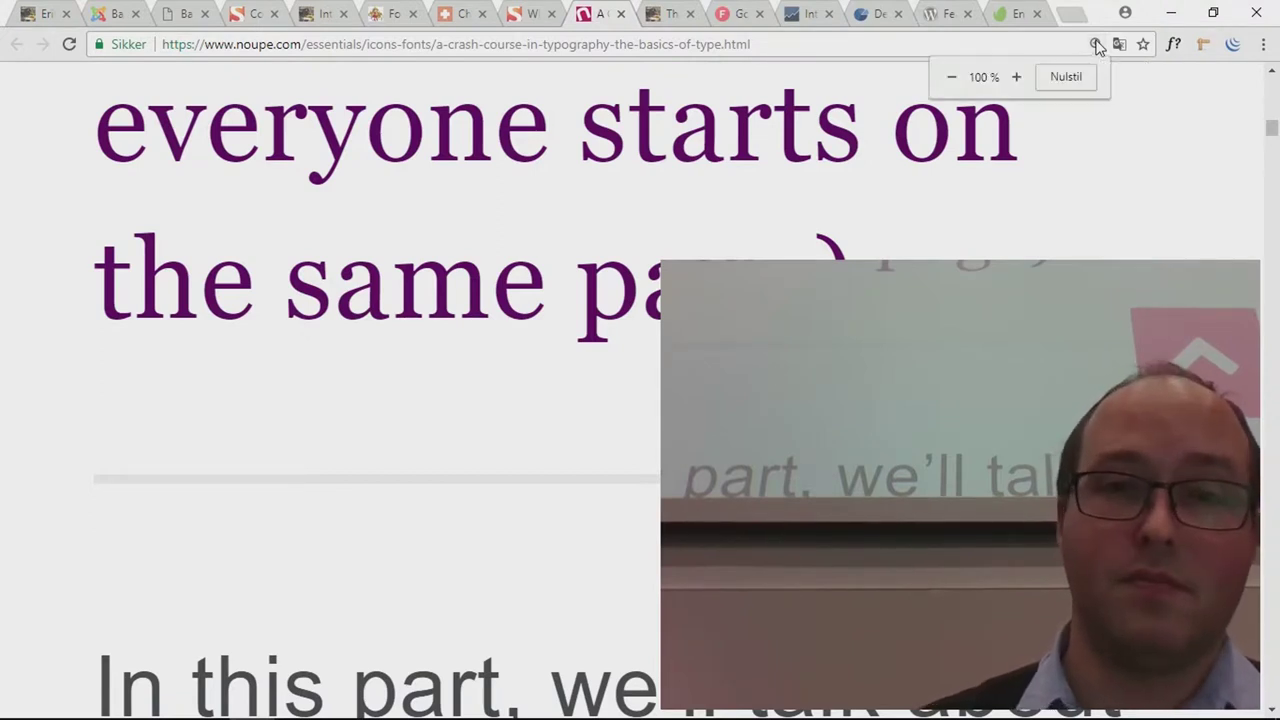
scroll(640, 390, down, 4)
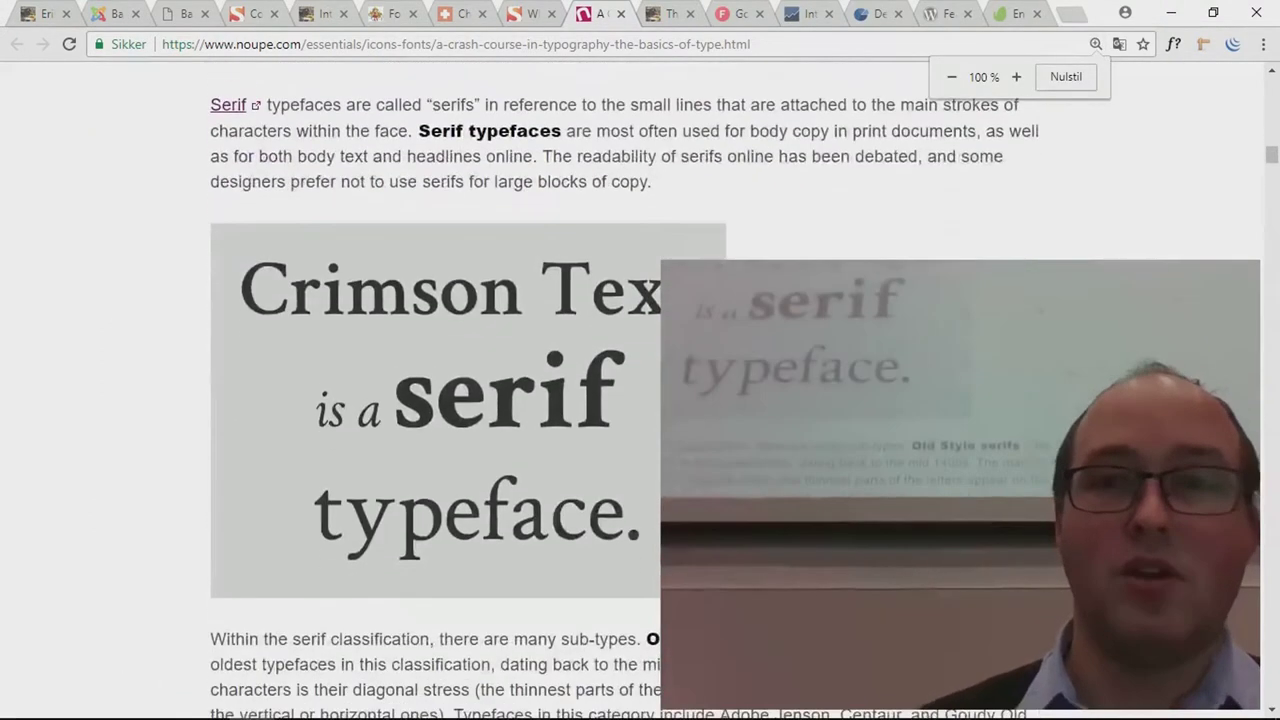
click(676, 14)
click(603, 14)
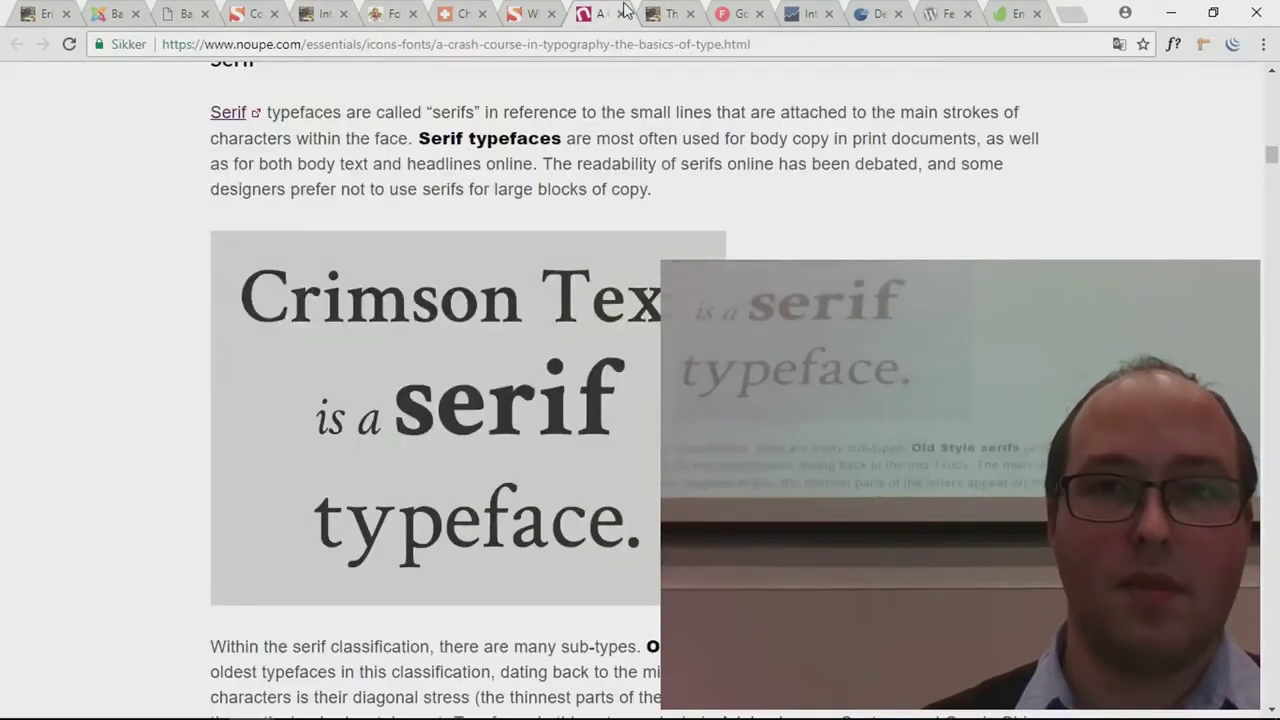
Step: Switch to the WordPress admin in Internet Explorer and start a new post
key(alt+Tab)
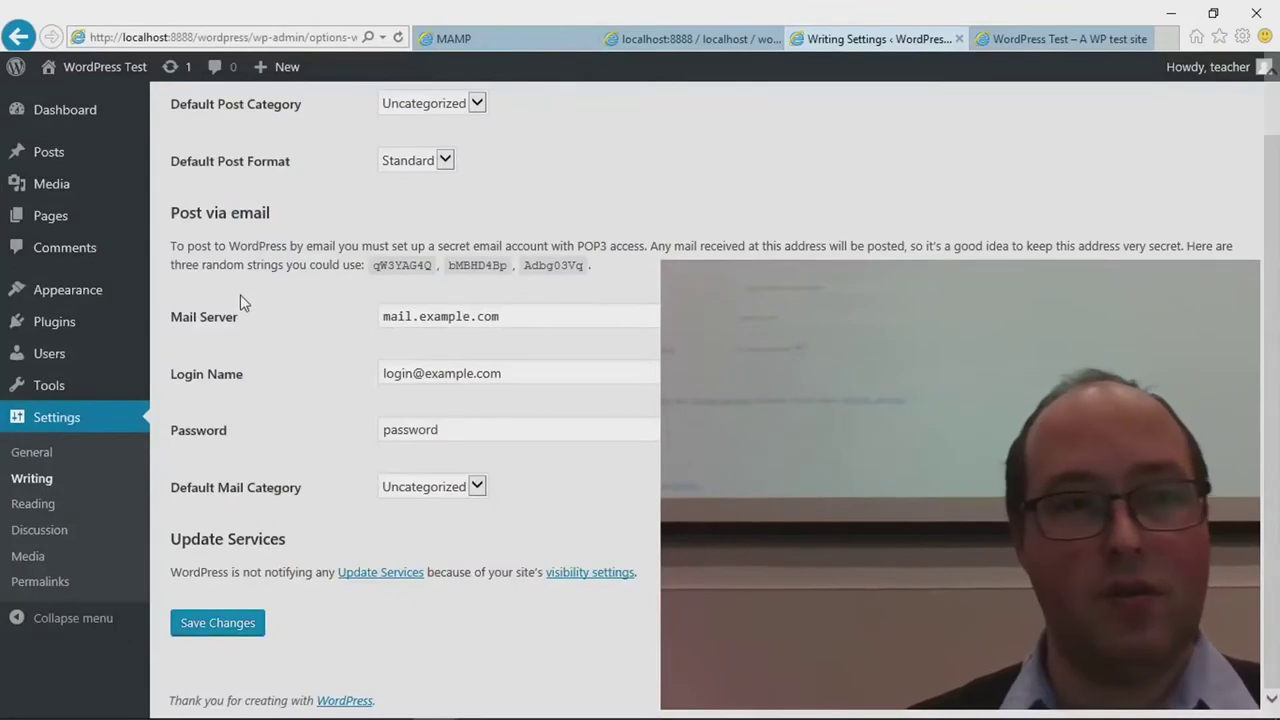
mouse_move(106, 157)
click(191, 182)
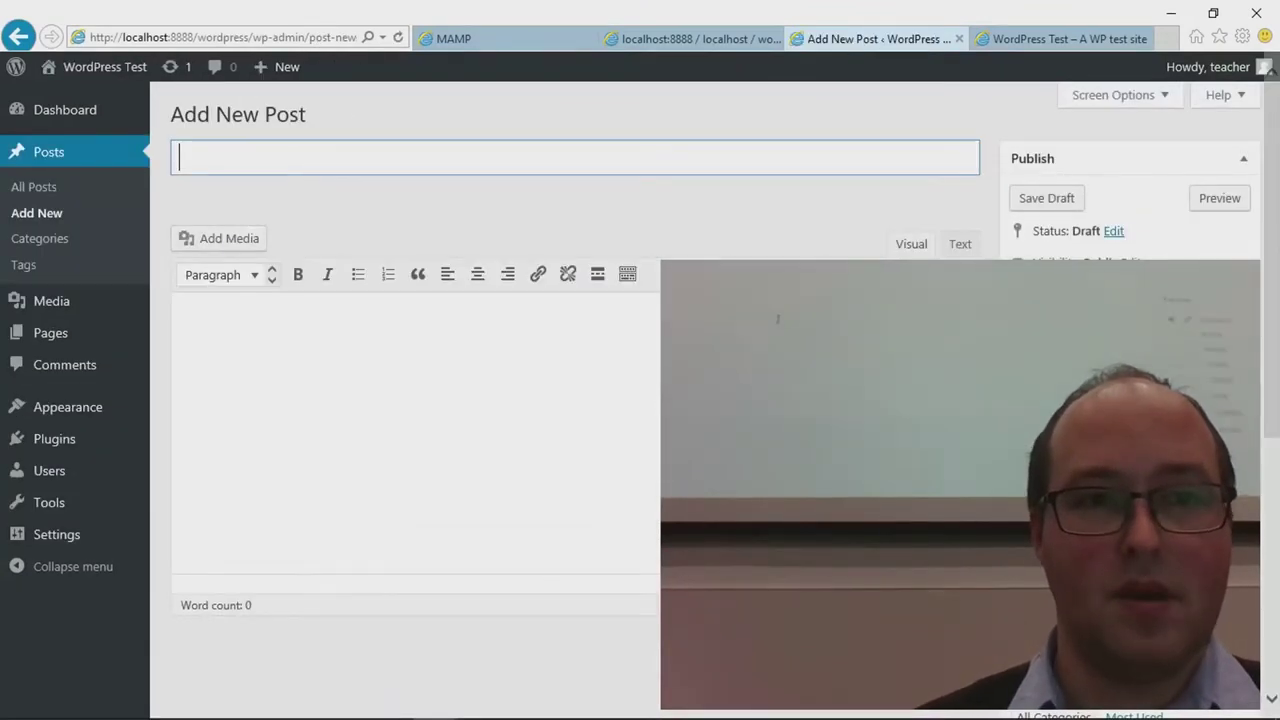
Step: Enter "This is a test" as the body text of the new post
click(209, 323)
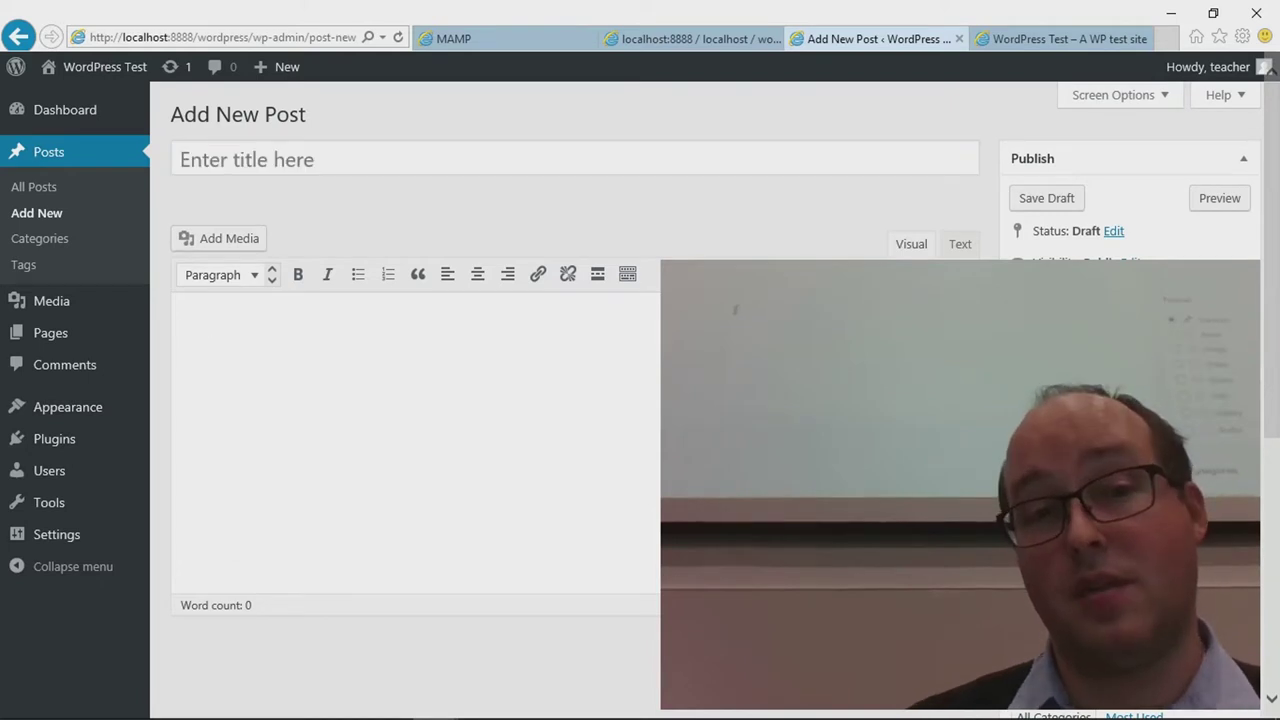
text(This i)
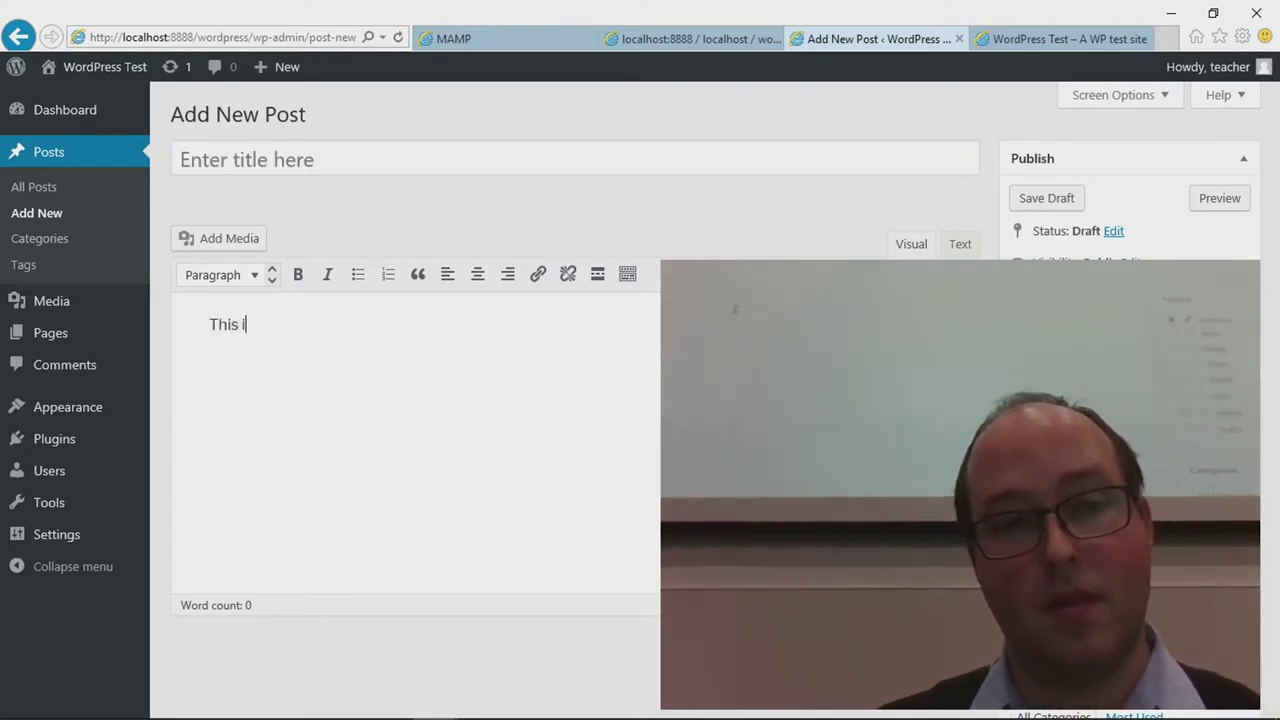
text(s a teest)
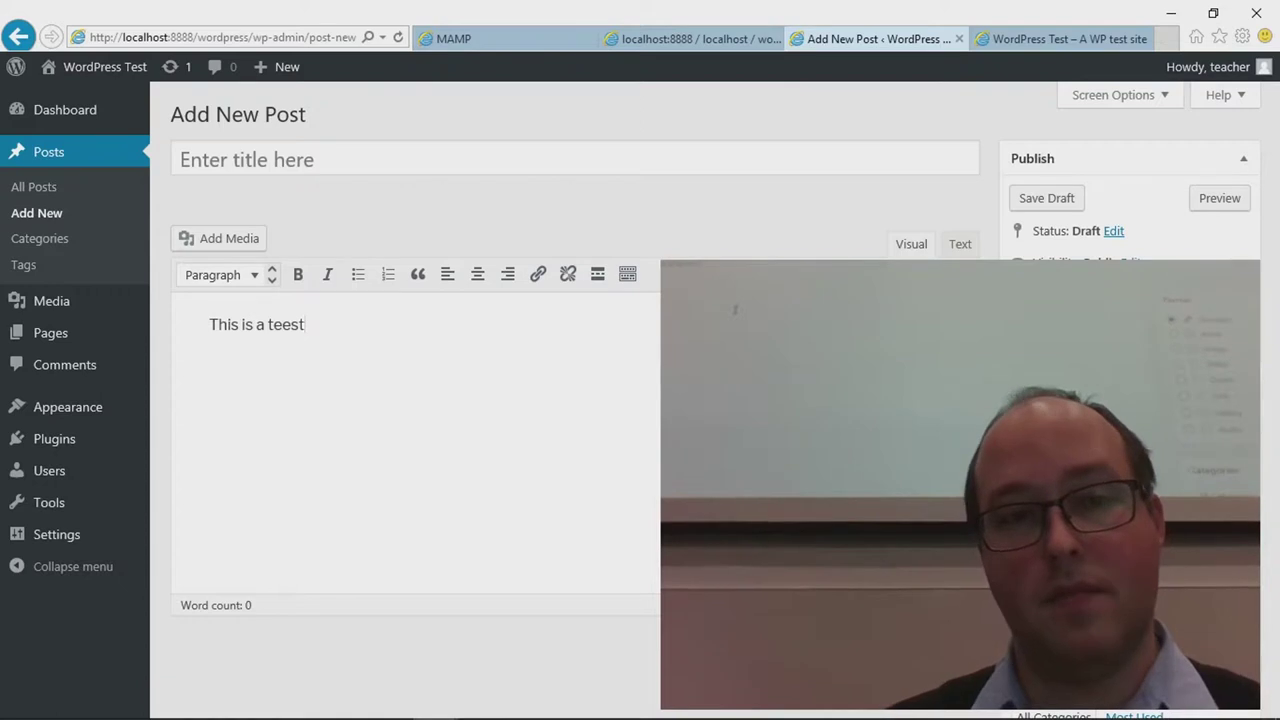
key(BackSpace)
key(BackSpace)
key(BackSpace)
text(st)
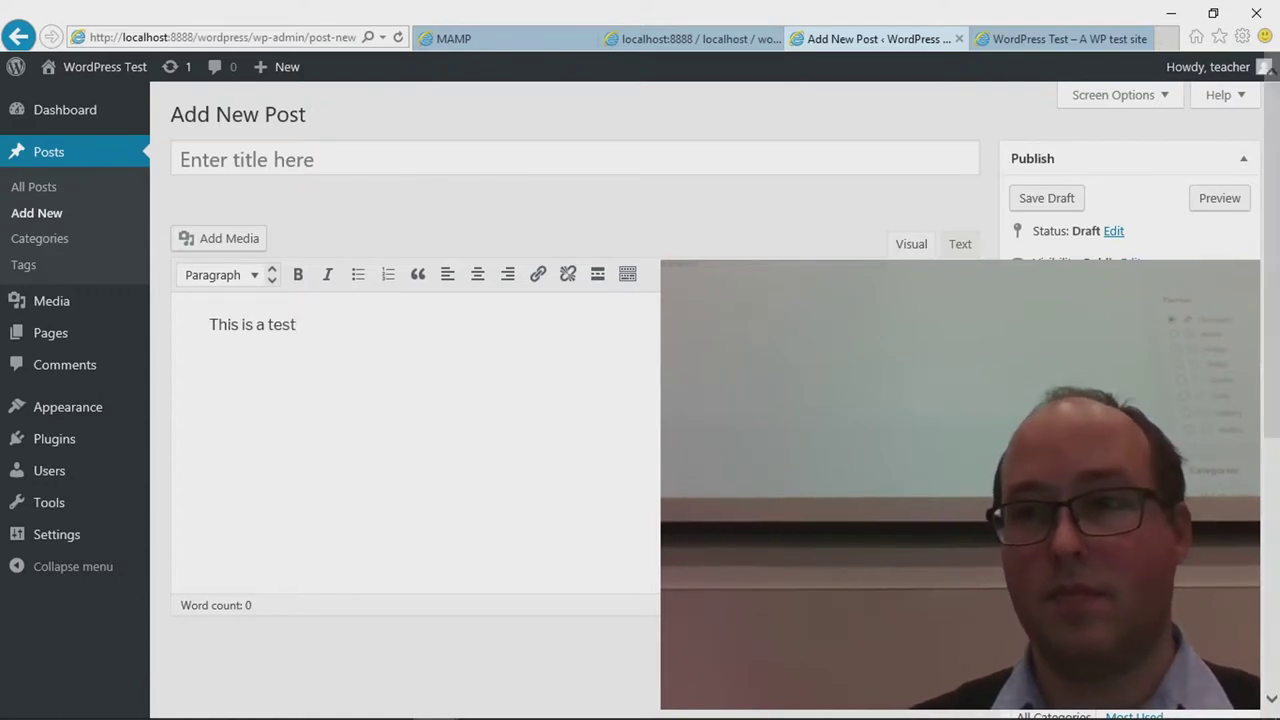
Step: Preview the draft post, highlight its body text and view the site's front page for comparison
click(1180, 158)
click(1175, 158)
click(1218, 198)
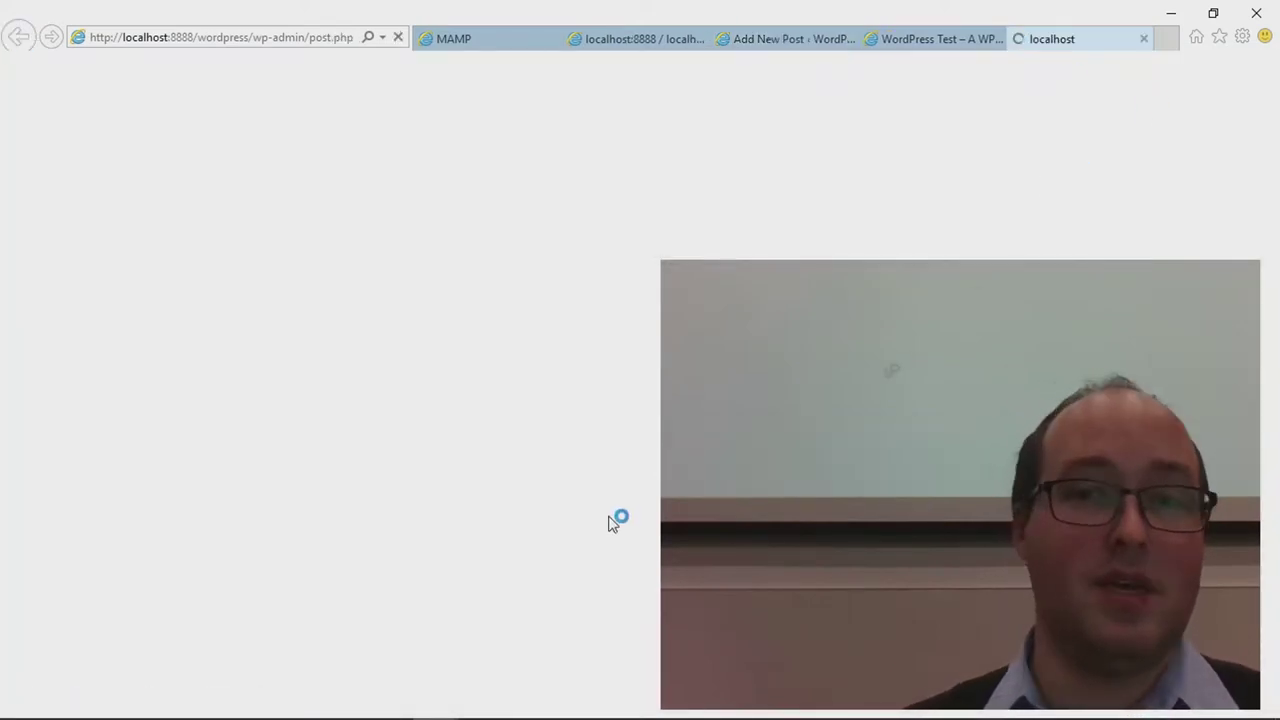
scroll(548, 514, down, 2)
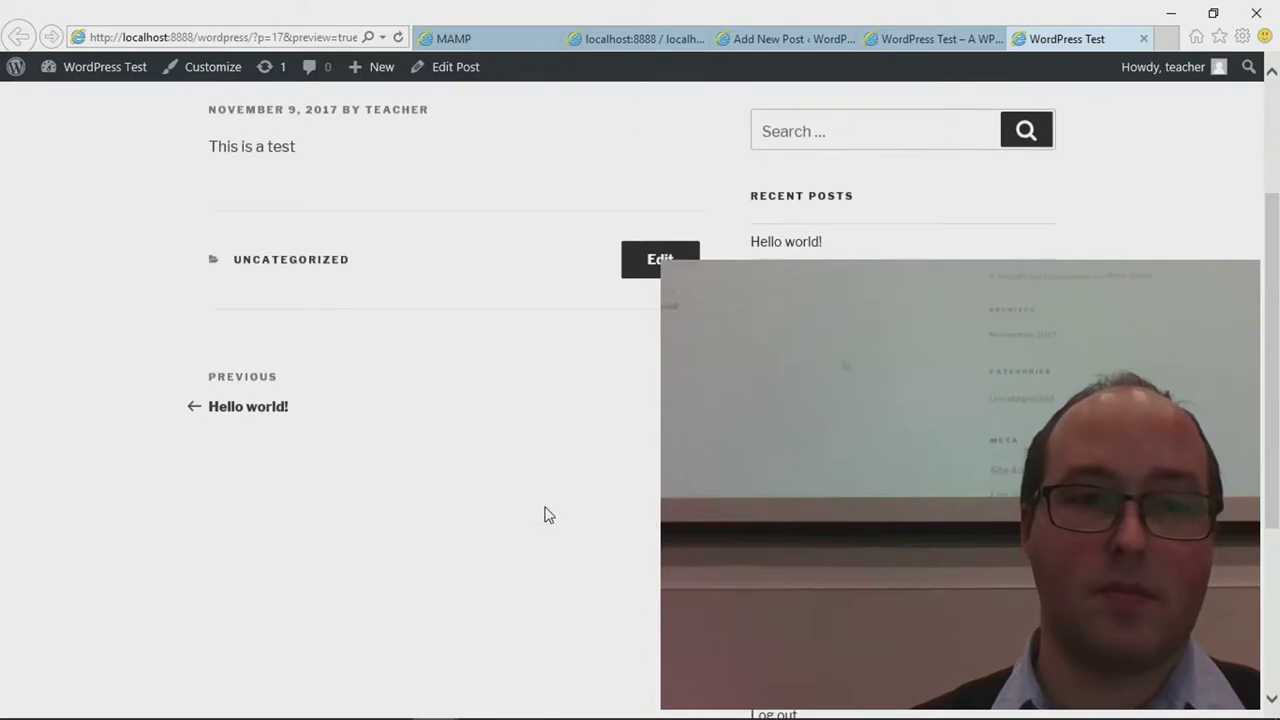
triple_click(231, 149)
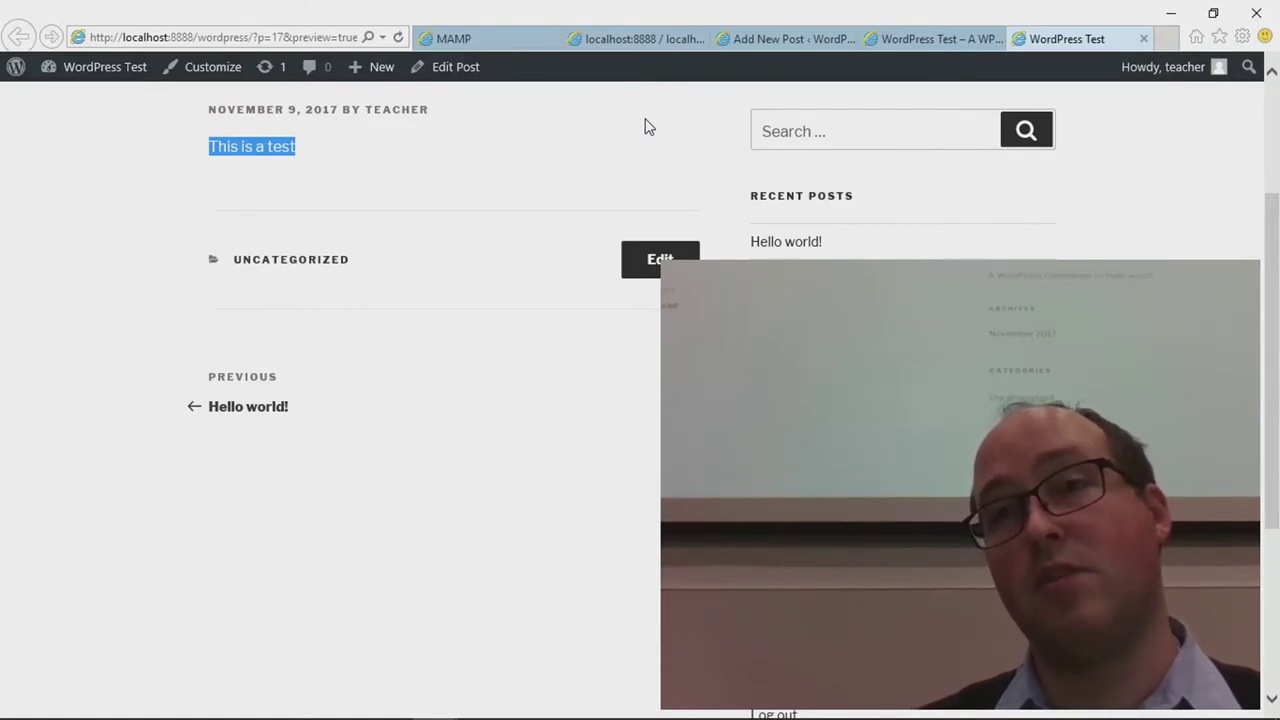
click(930, 39)
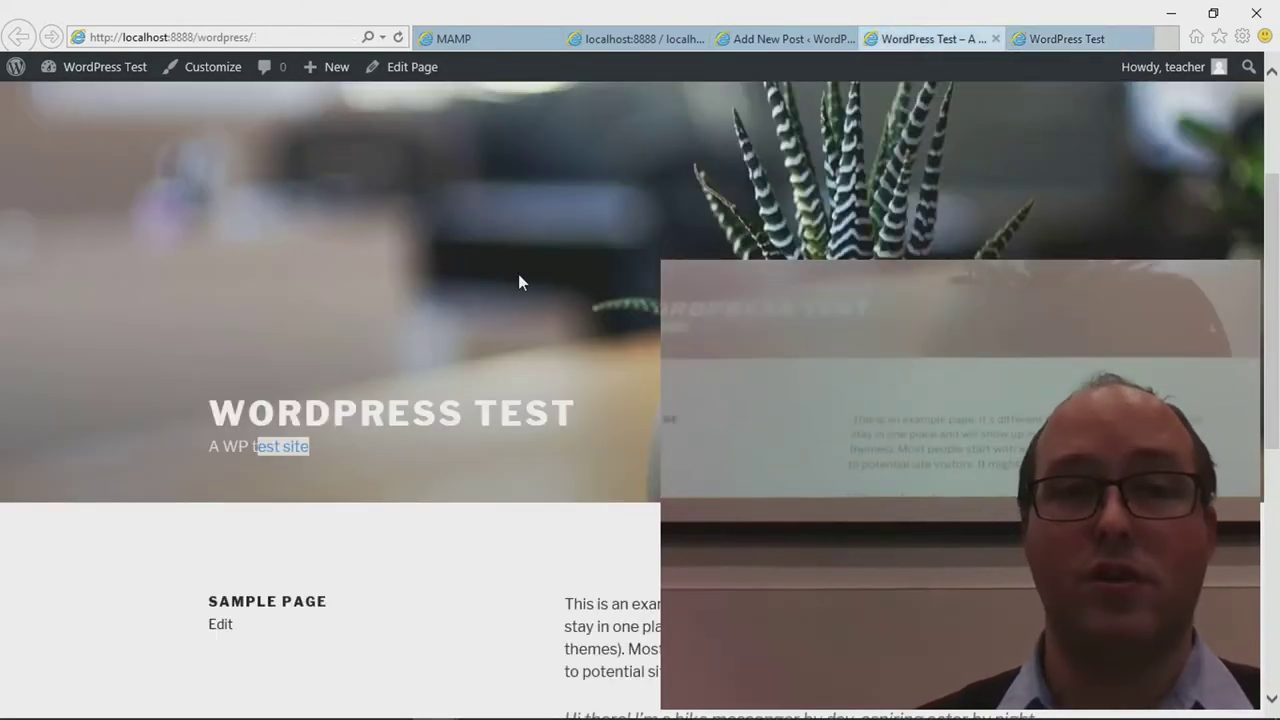
Step: Format the post text "This is a test" as Heading 1 and preview the updated post
click(790, 40)
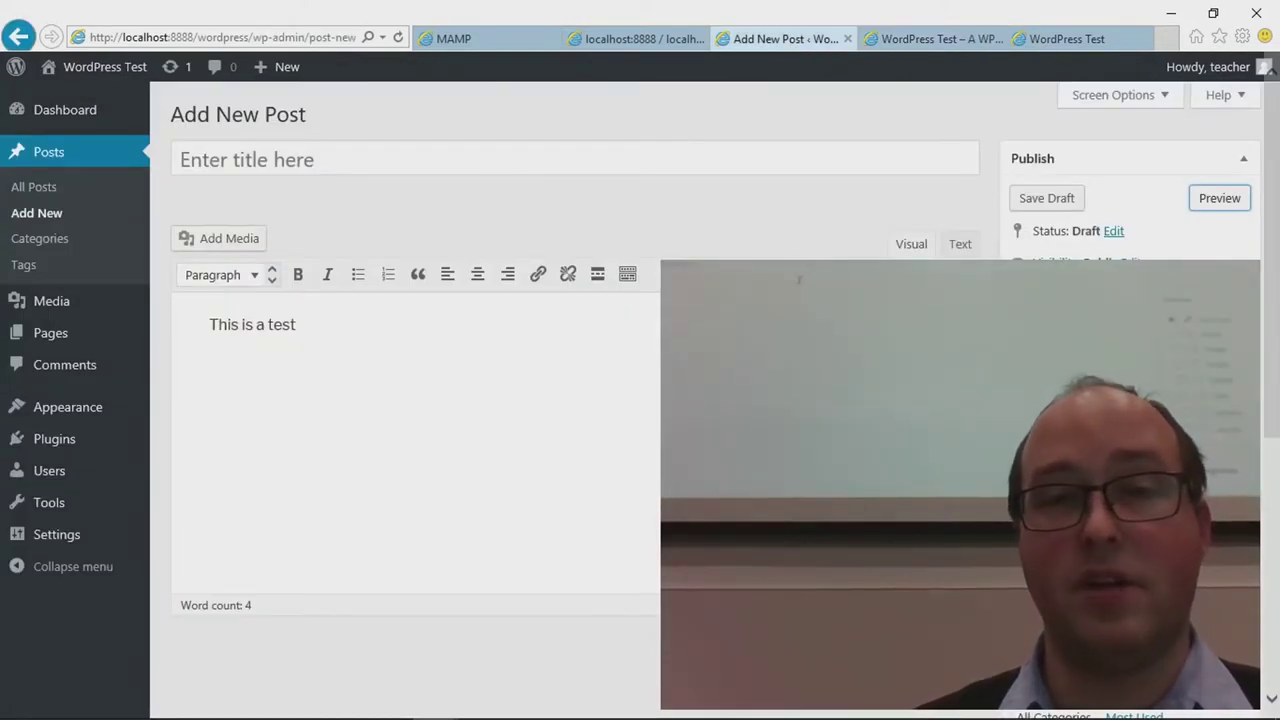
triple_click(244, 325)
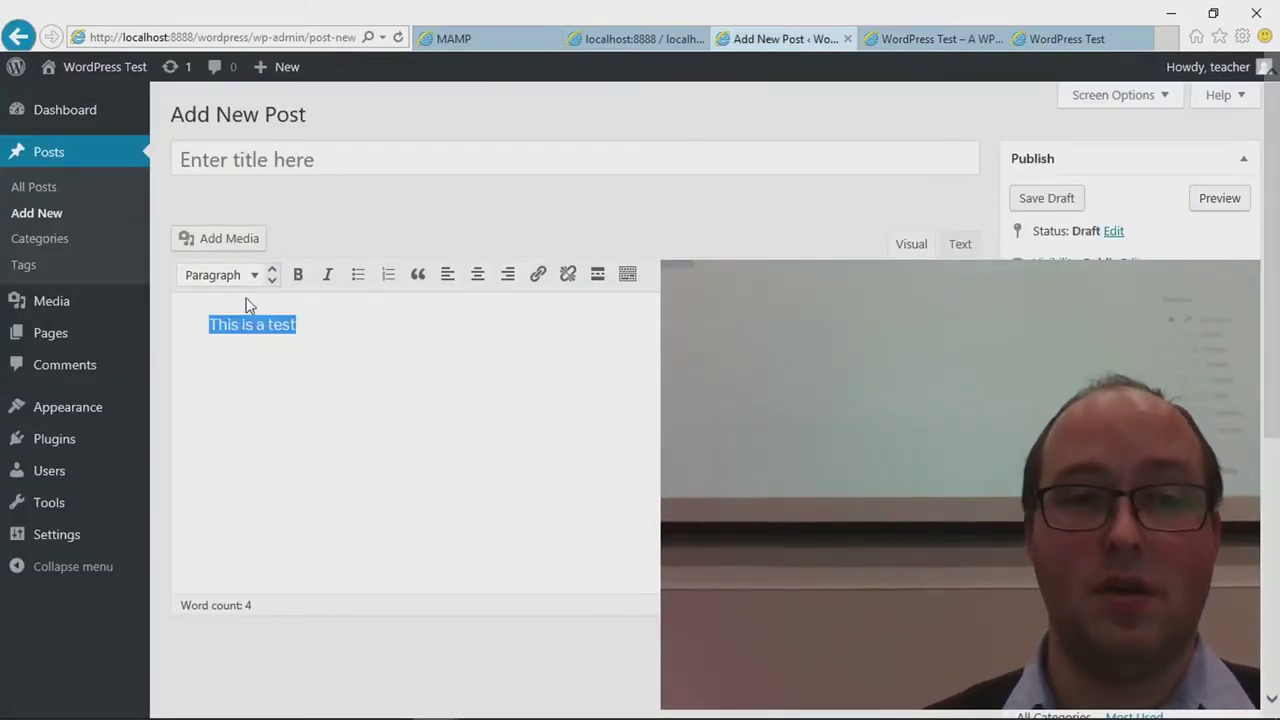
click(258, 278)
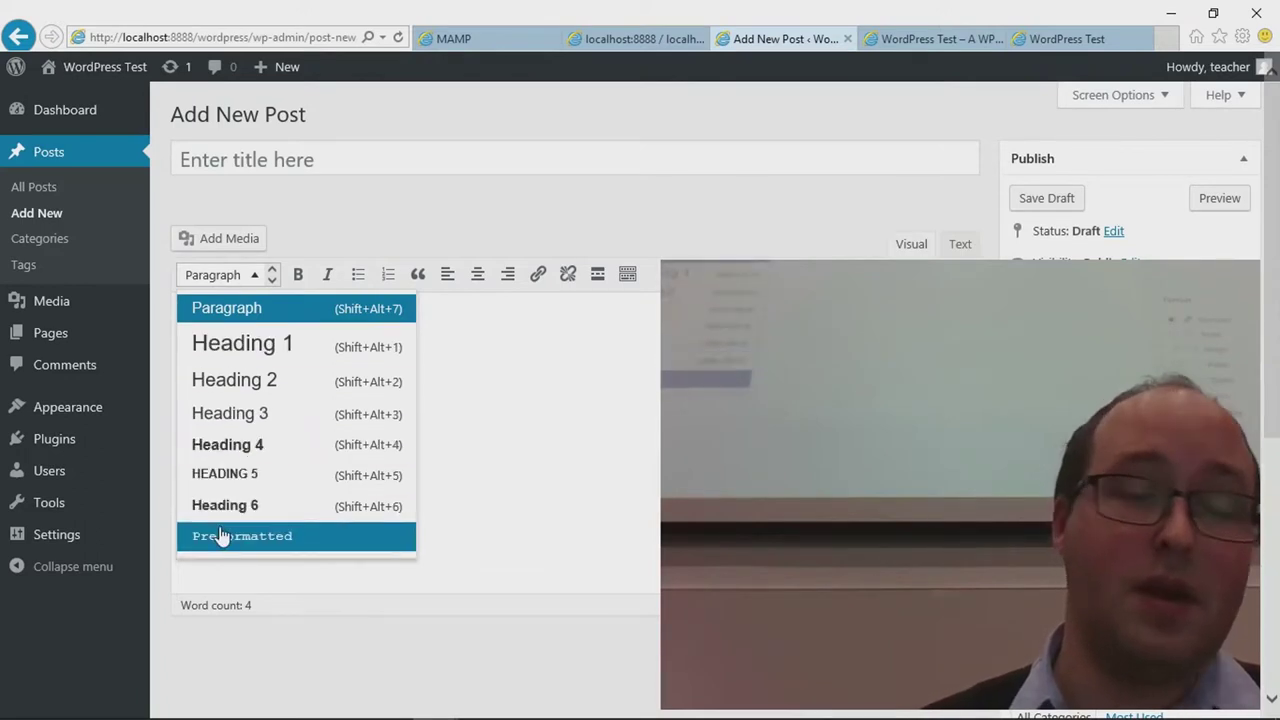
click(286, 346)
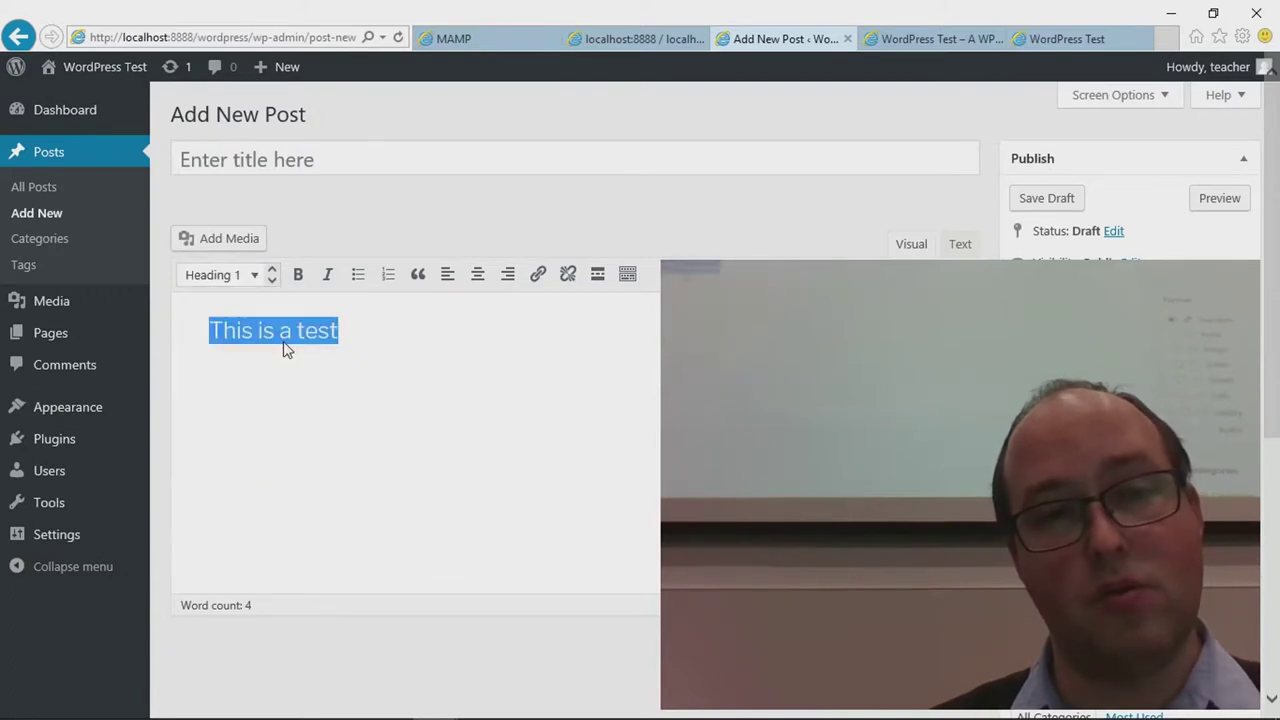
click(1214, 200)
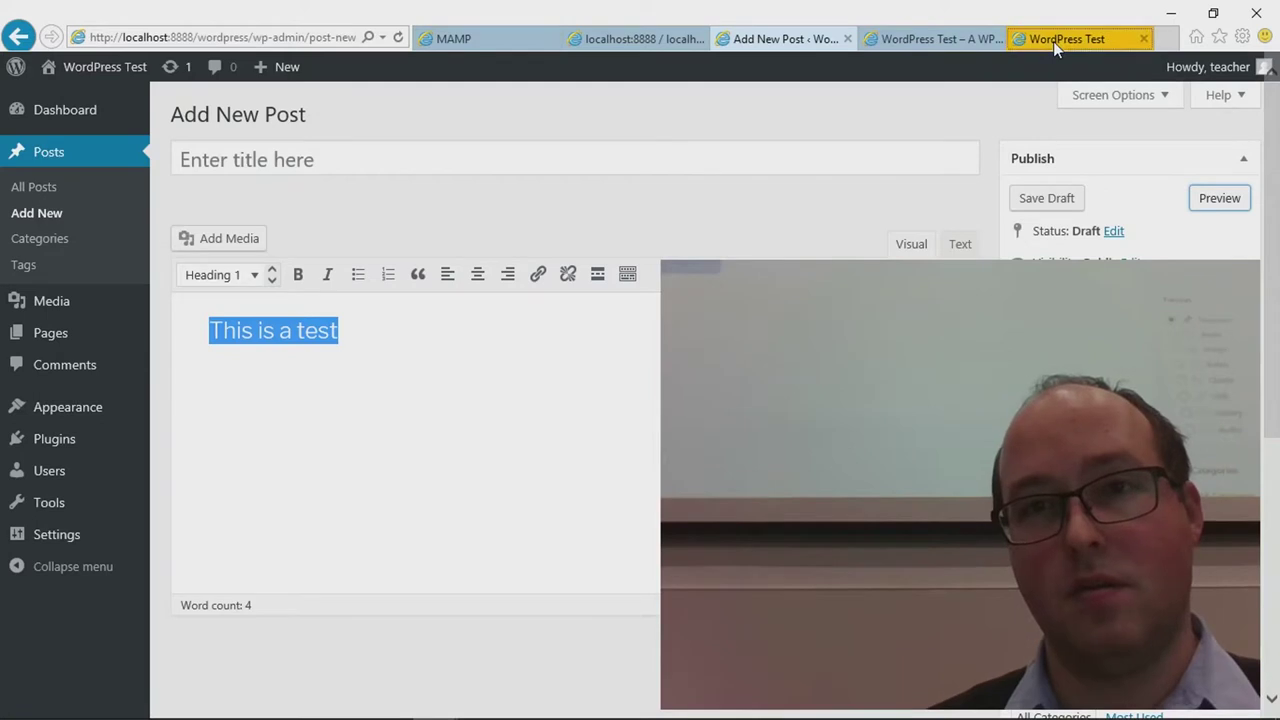
click(1053, 41)
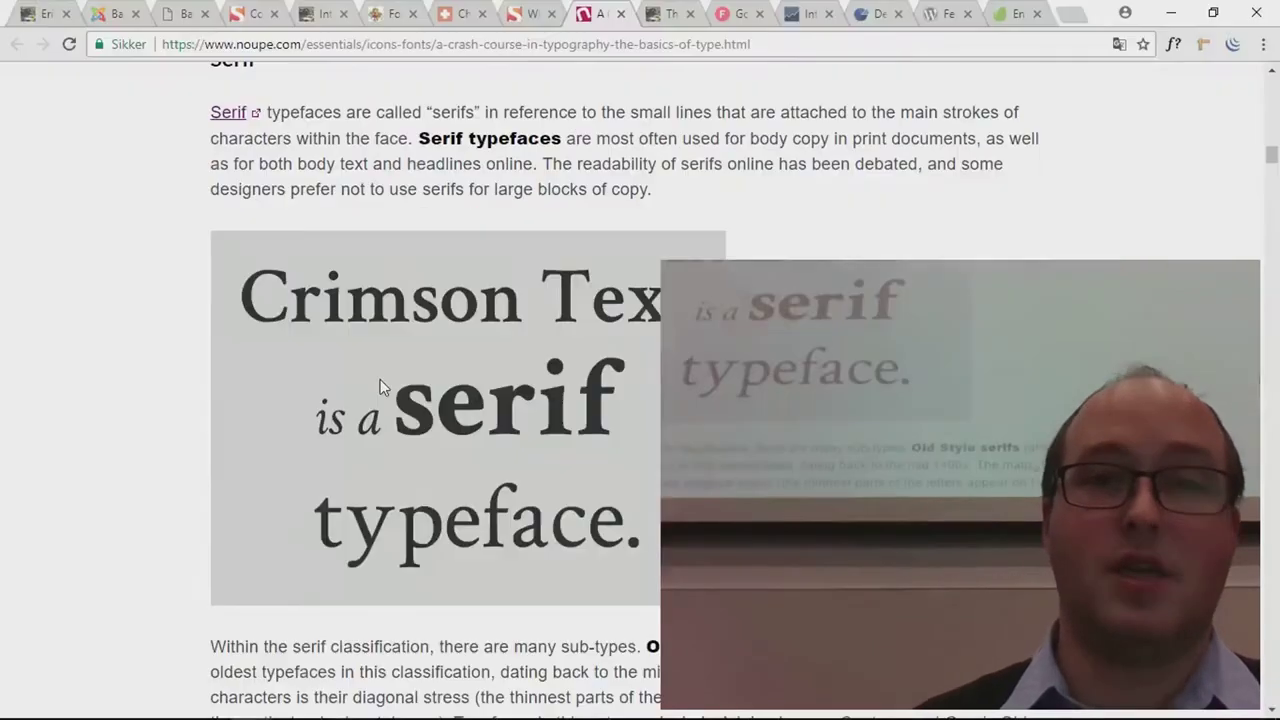
Step: Examine the Old Style and Transitional serif examples in the Noupe typography article
scroll(455, 305, down, 5)
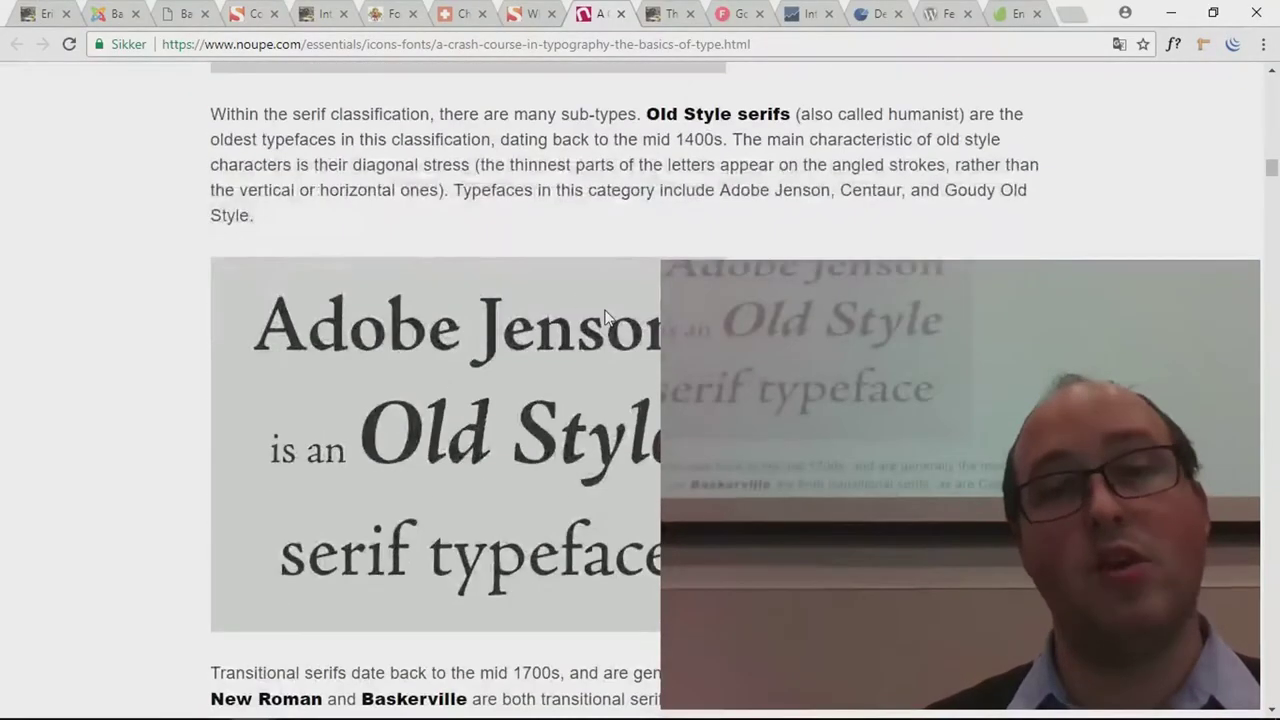
scroll(604, 315, down, 5)
scroll(604, 315, up, 12)
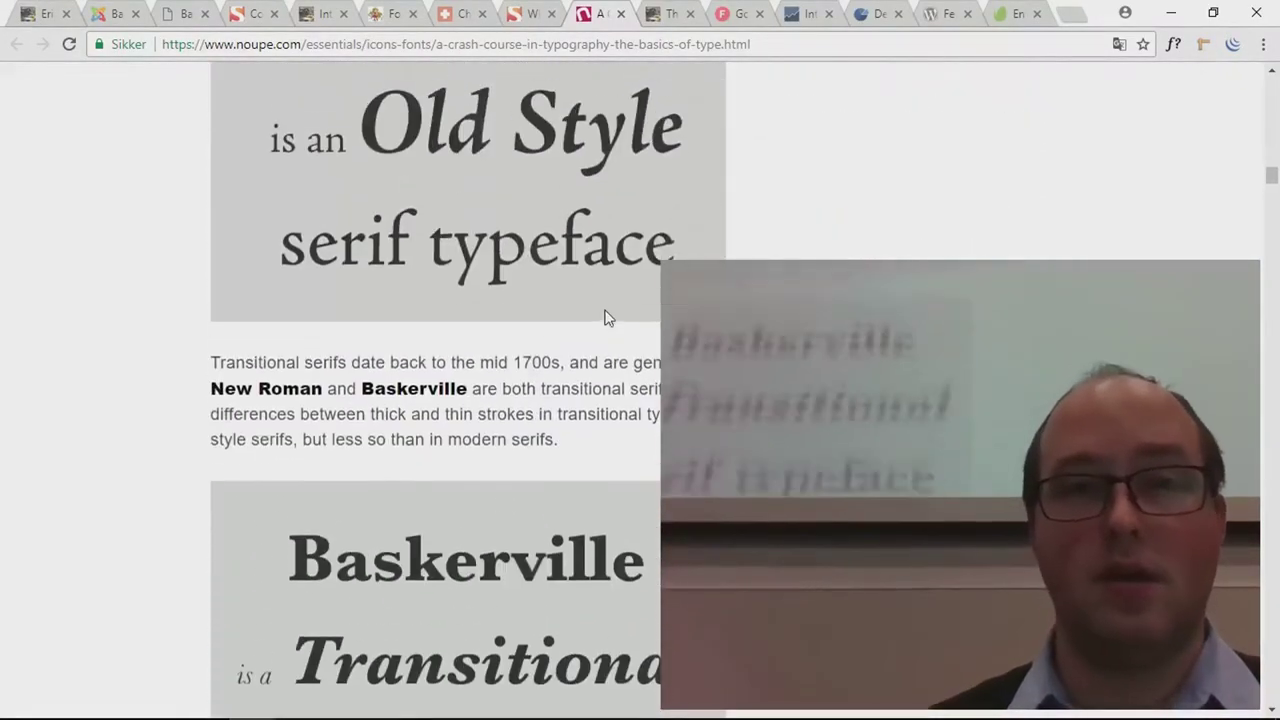
Step: Review the Typography settings in the NewsCore-Child theme options, down to the Primary Typeface section
scroll(604, 315, up, 20)
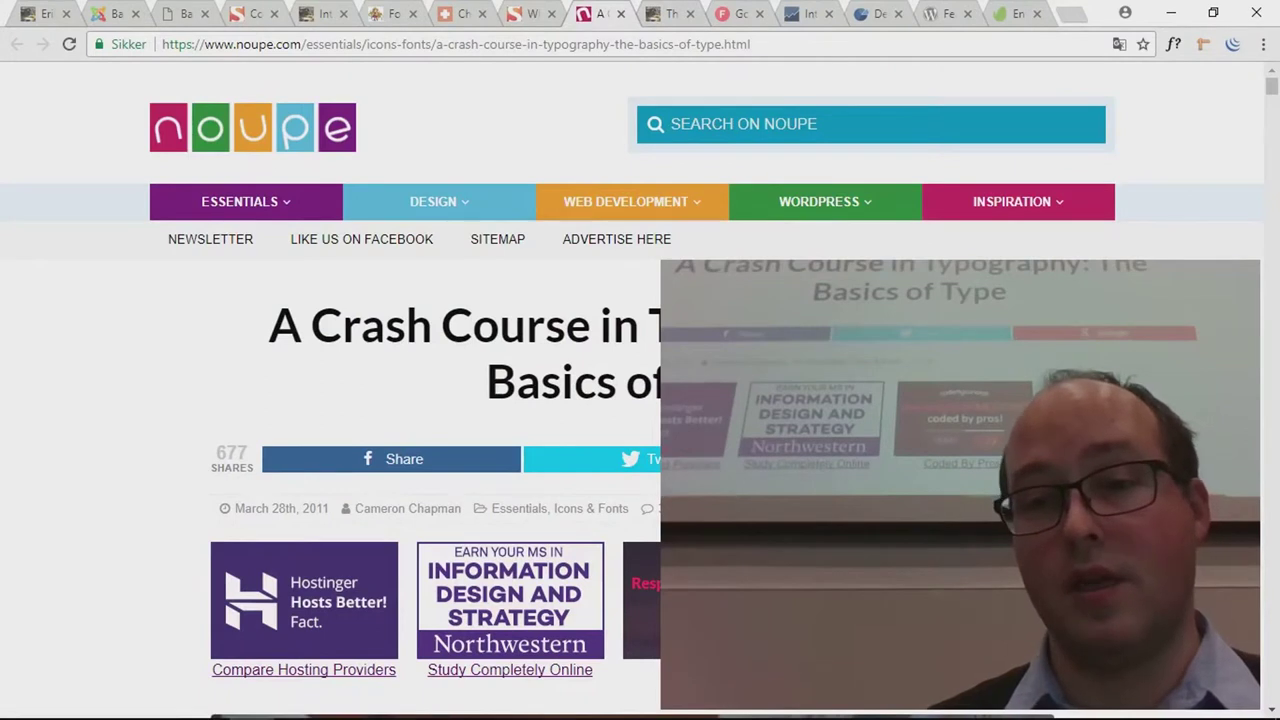
mouse_move(160, 710)
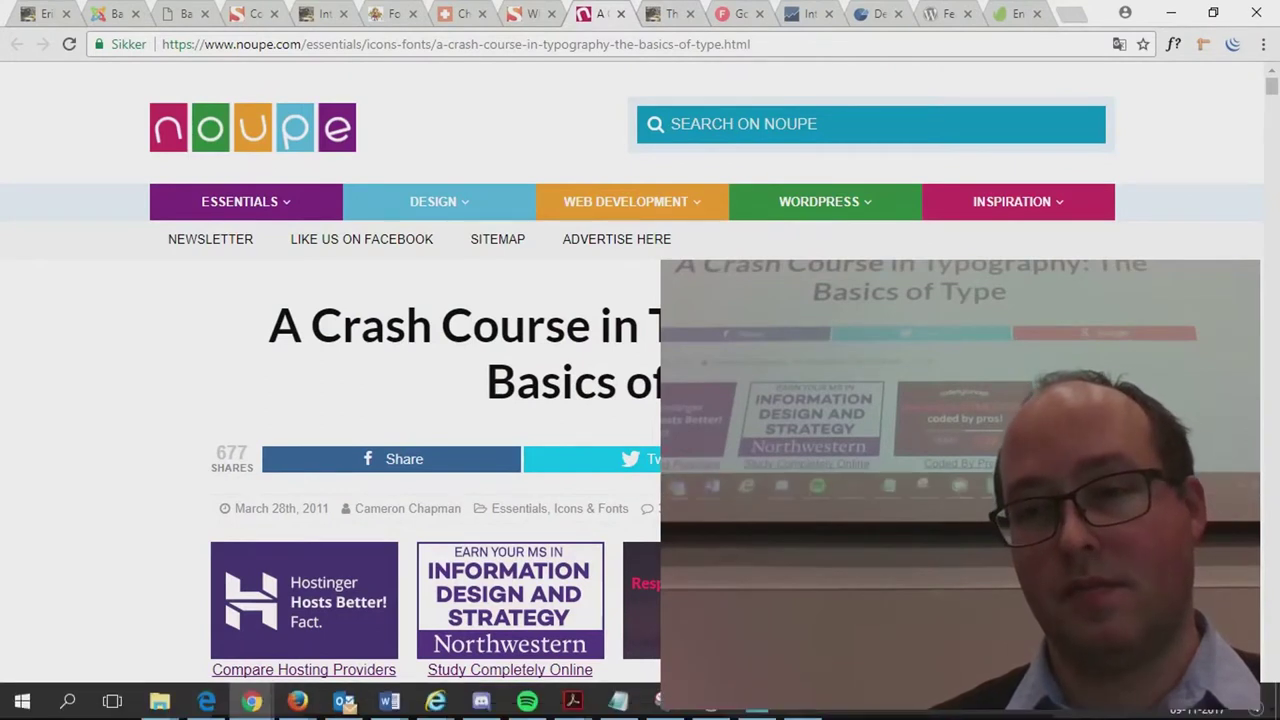
click(675, 10)
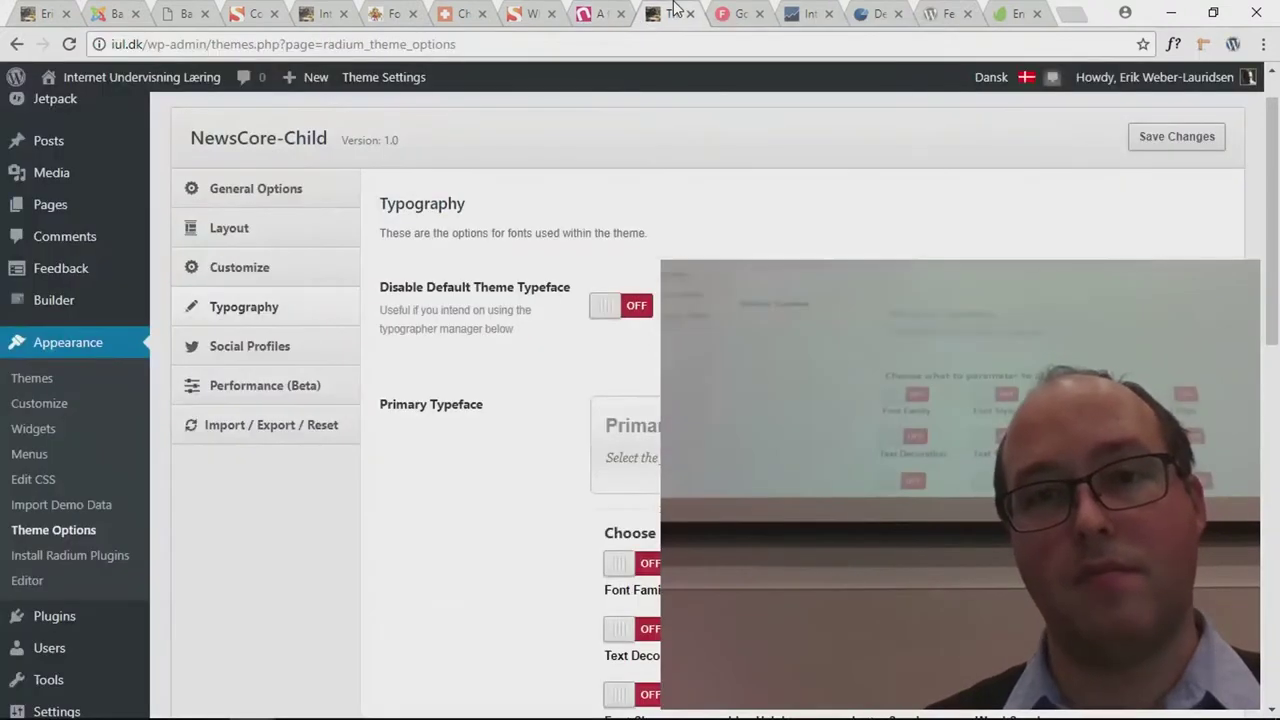
scroll(537, 302, down, 2)
scroll(537, 304, up, 3)
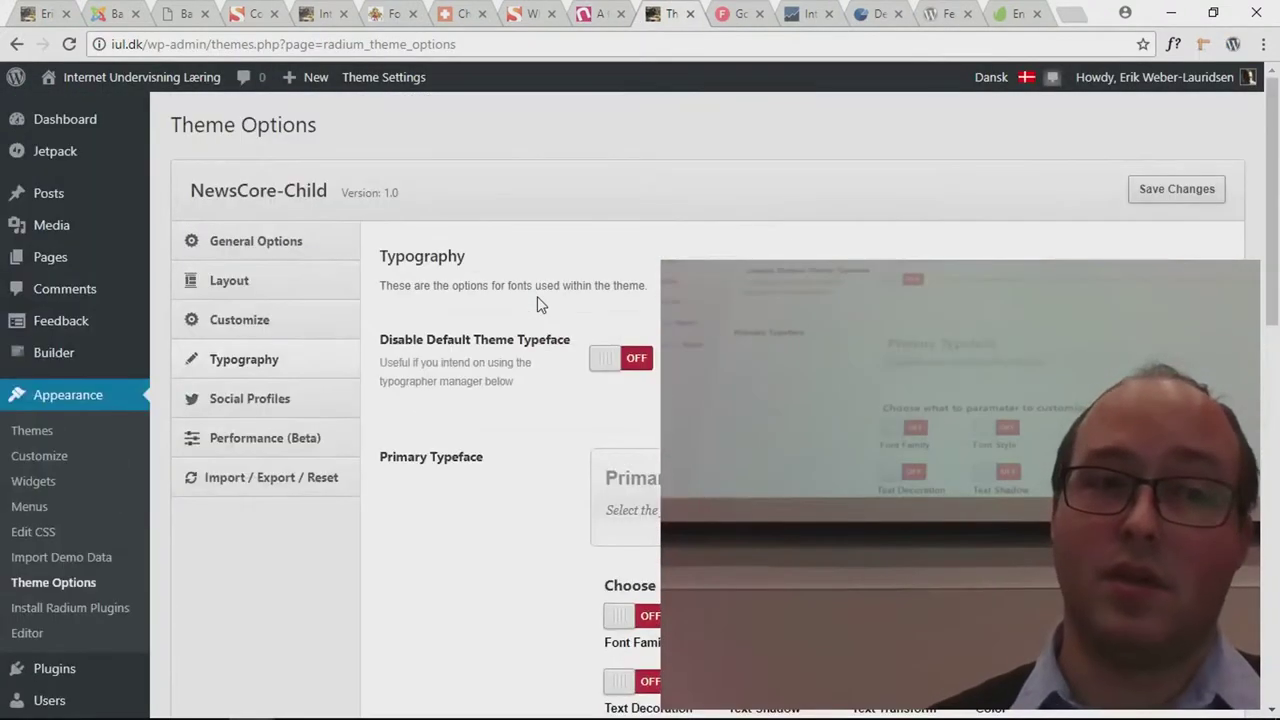
scroll(537, 300, down, 1)
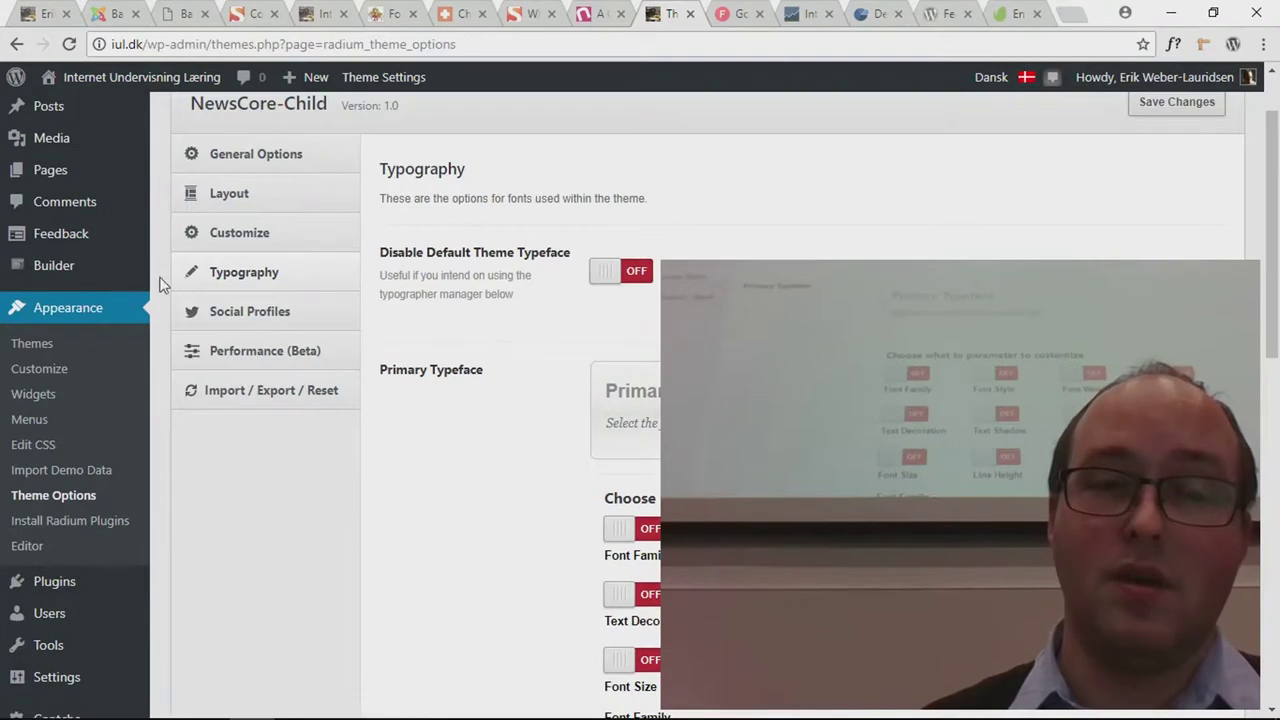
scroll(404, 278, down, 5)
scroll(404, 278, up, 1)
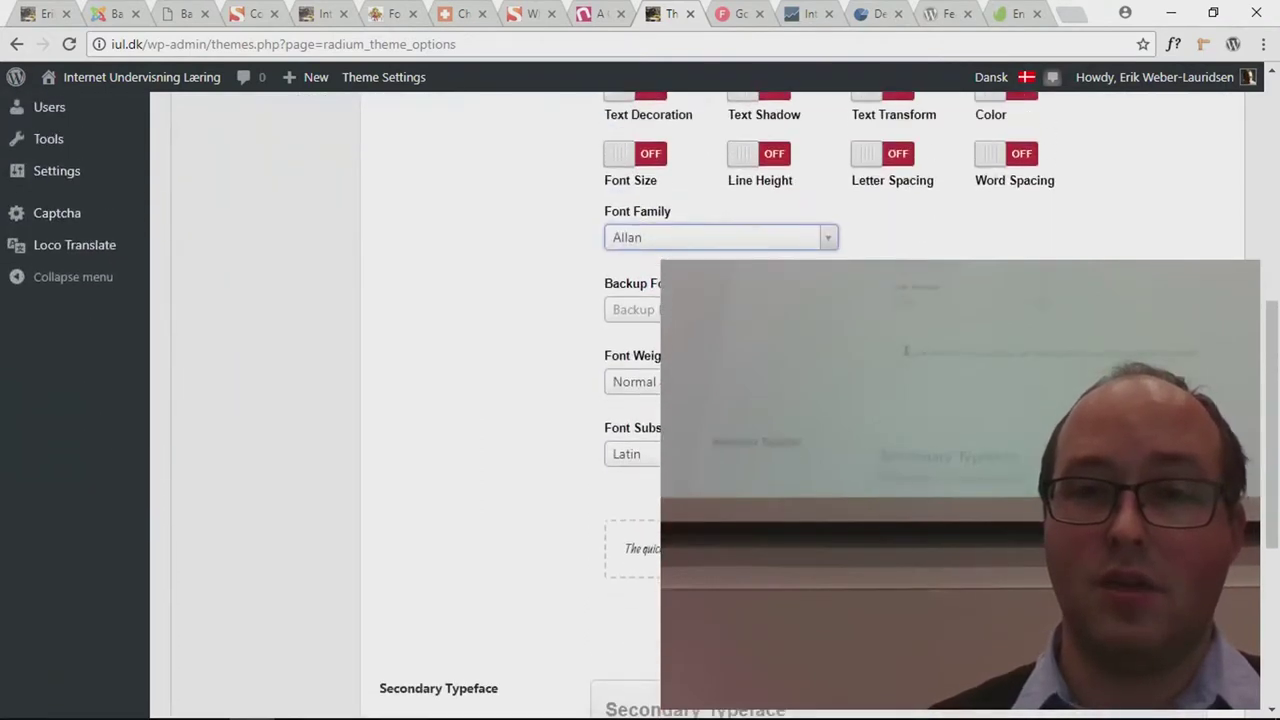
Step: Browse the fonts available in the Primary Typeface's Font Family list without choosing another one
click(630, 277)
scroll(635, 410, down, 15)
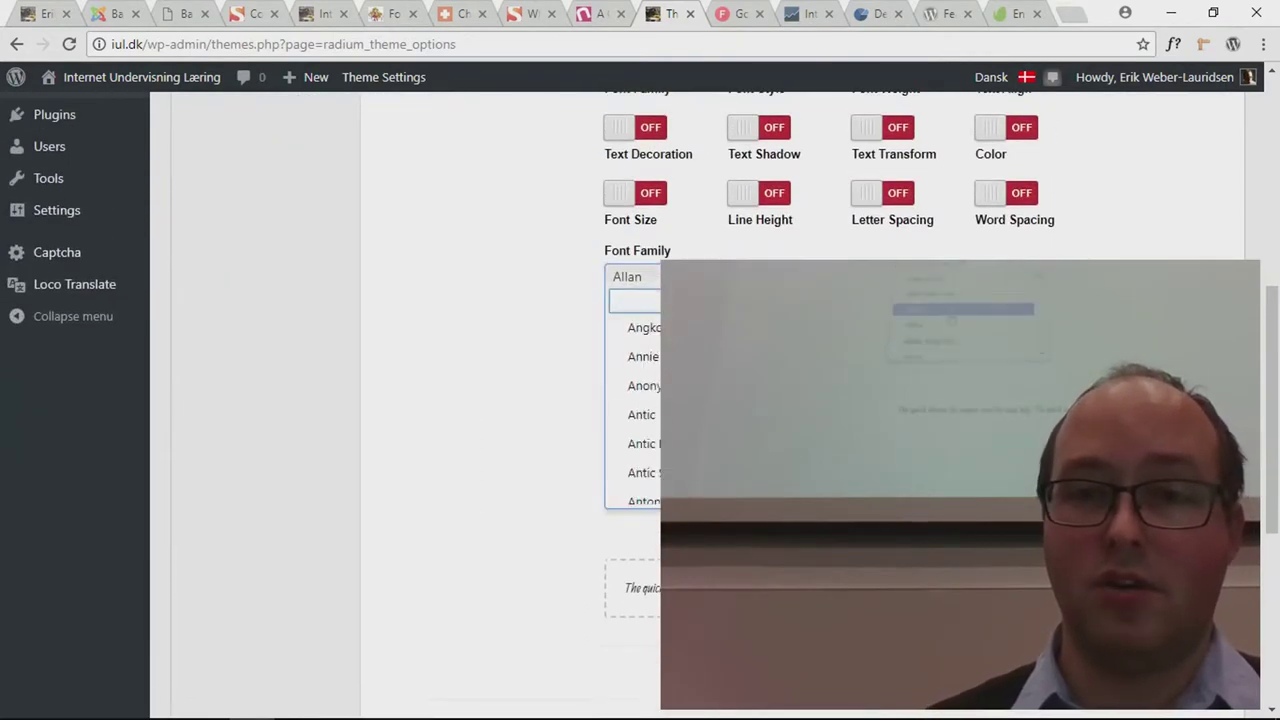
scroll(635, 410, down, 15)
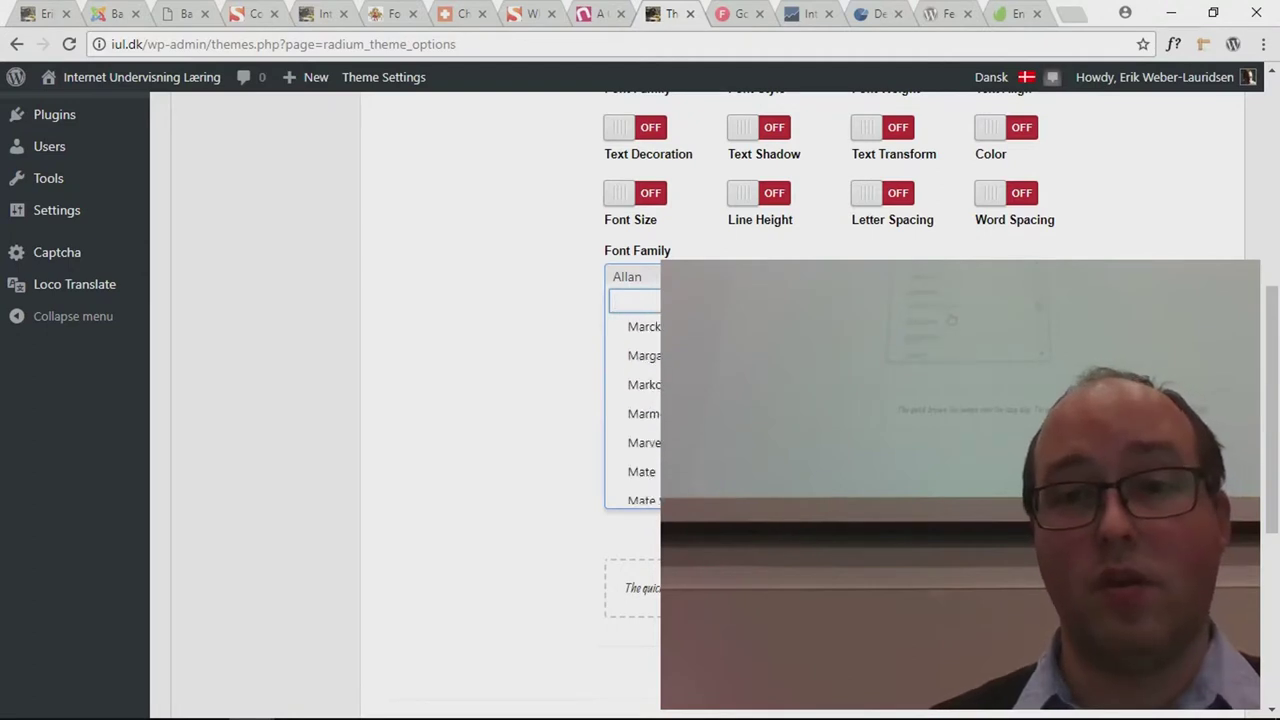
key(Escape)
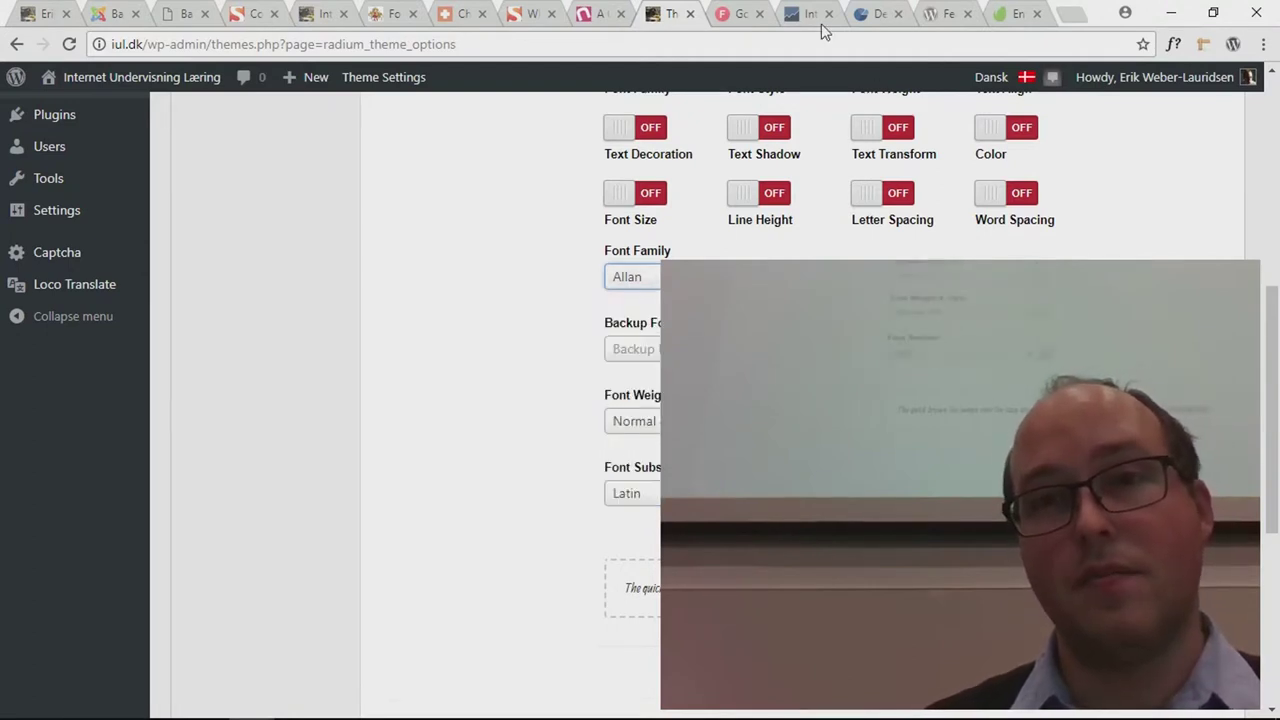
Step: Examine the sample typefaces in the Google Fonts directory, including Arimo, Titillium Web, Muli and PT Sans Narrow
click(752, 13)
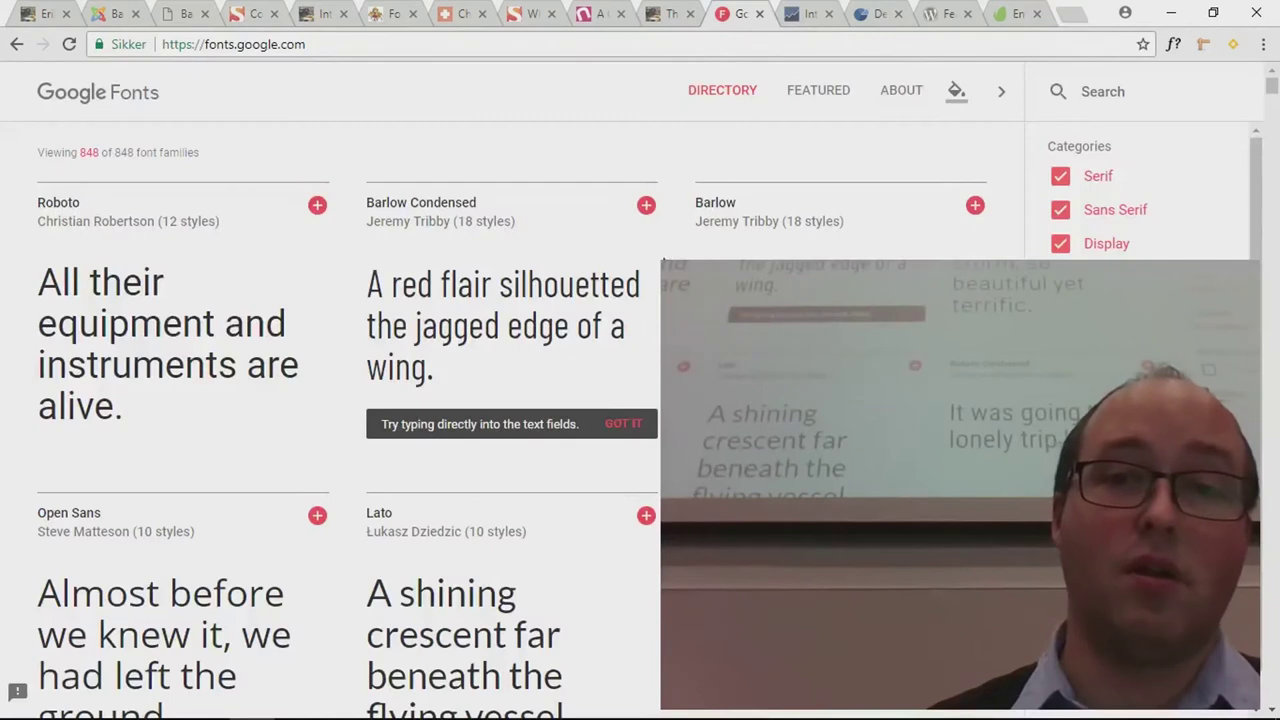
scroll(500, 400, down, 3)
scroll(500, 400, up, 4)
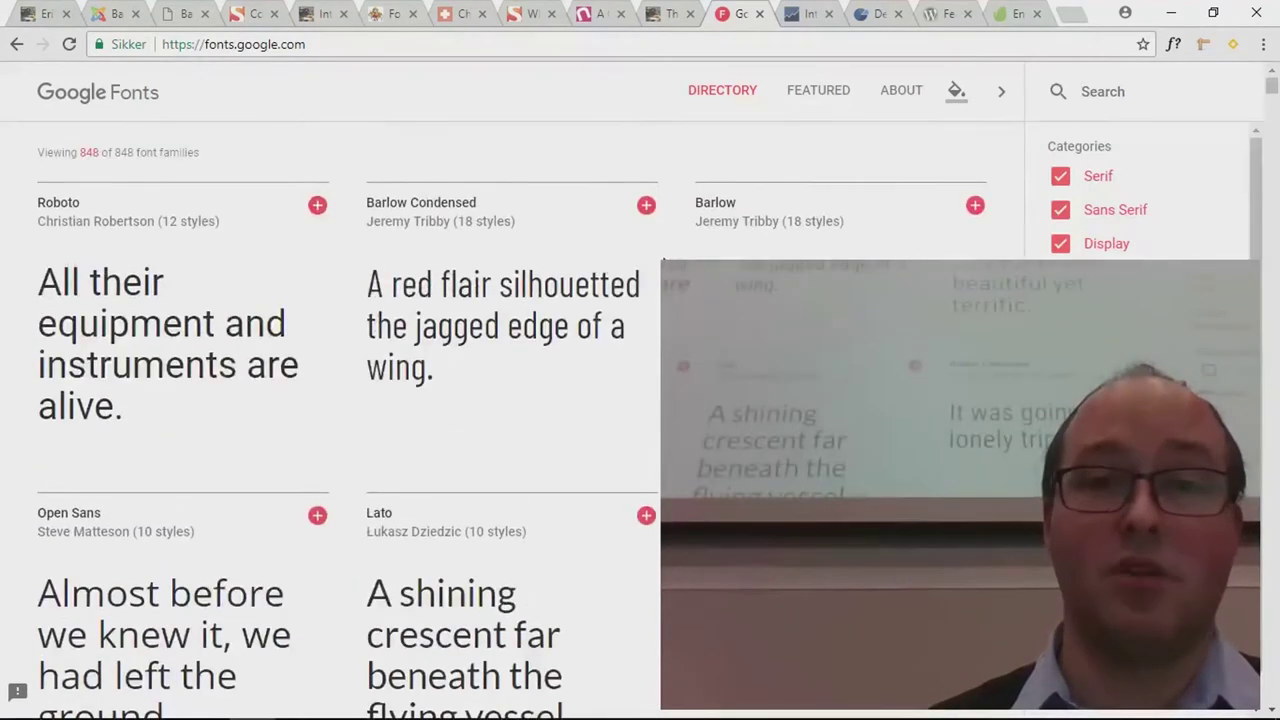
scroll(370, 122, up, 1)
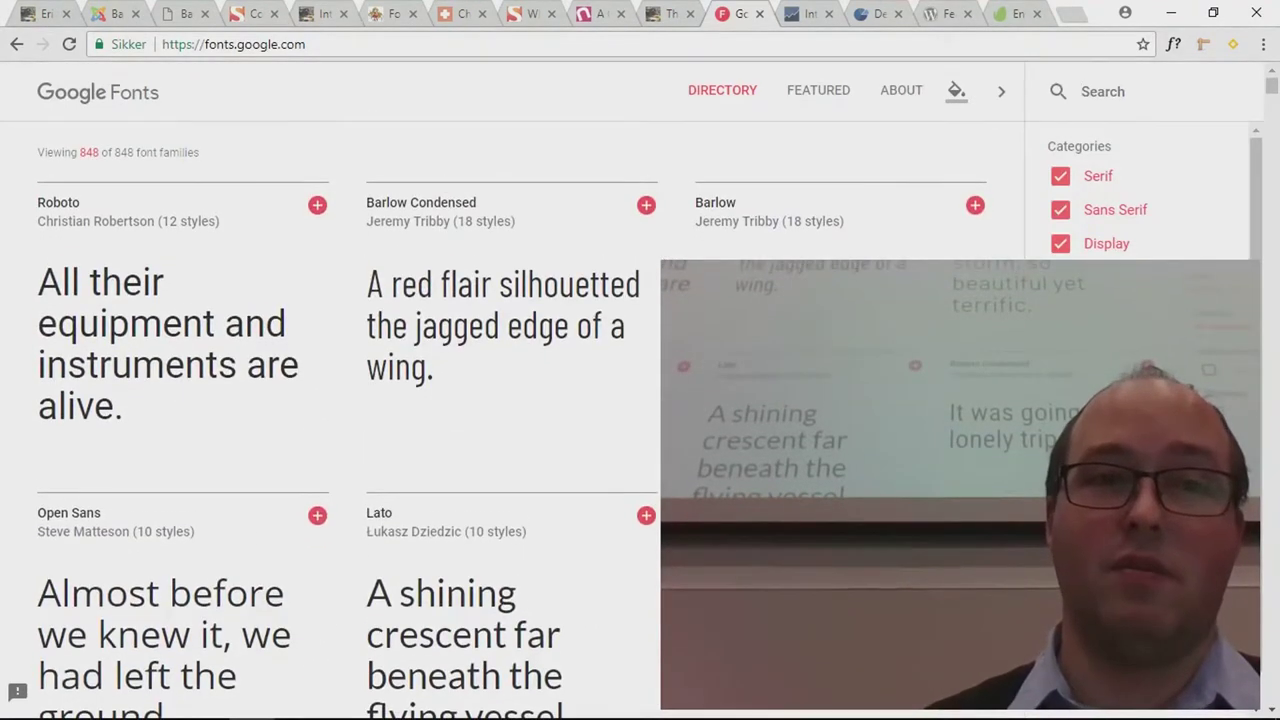
scroll(280, 251, down, 3)
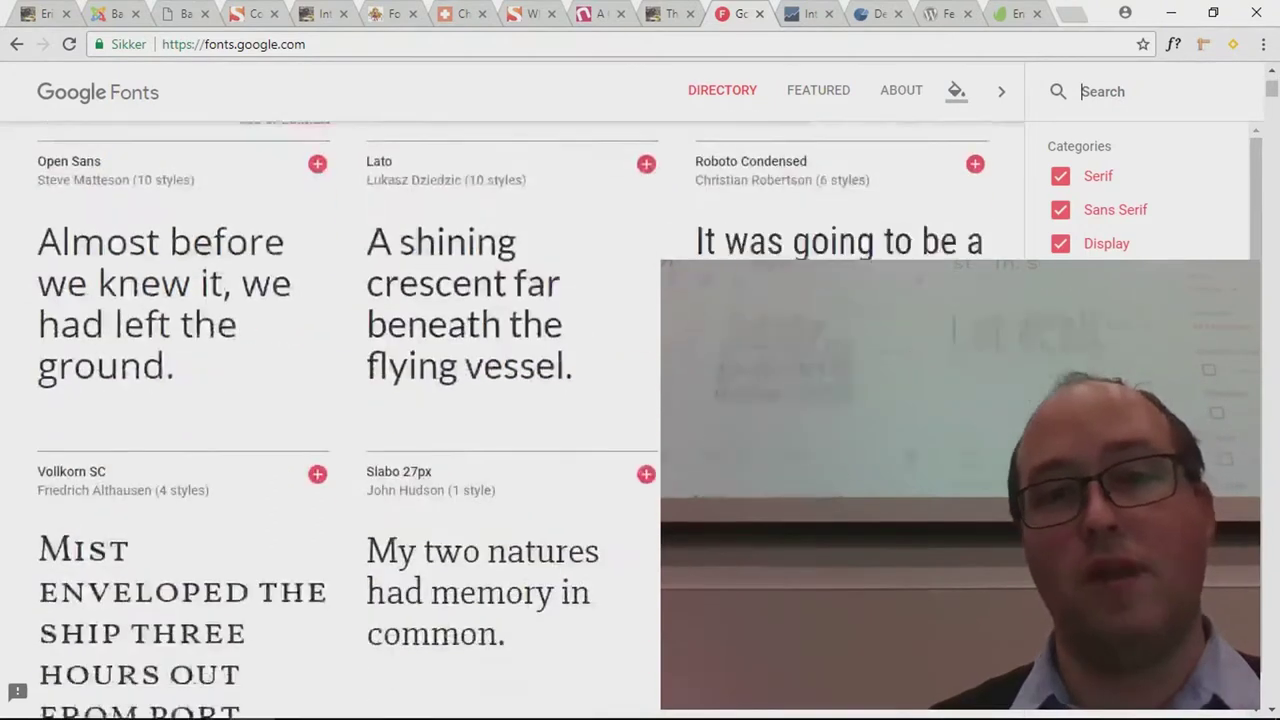
scroll(280, 253, down, 3)
scroll(280, 253, down, 9)
scroll(280, 253, down, 6)
scroll(280, 253, down, 2)
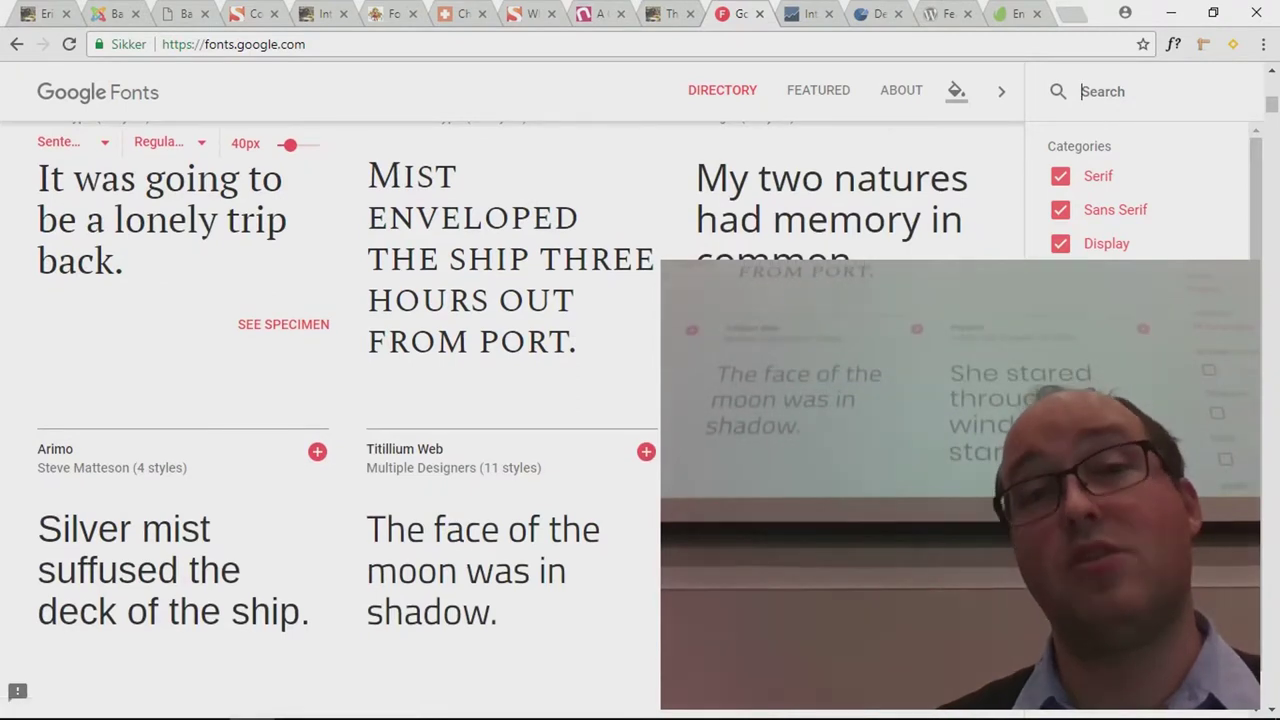
scroll(280, 253, down, 1)
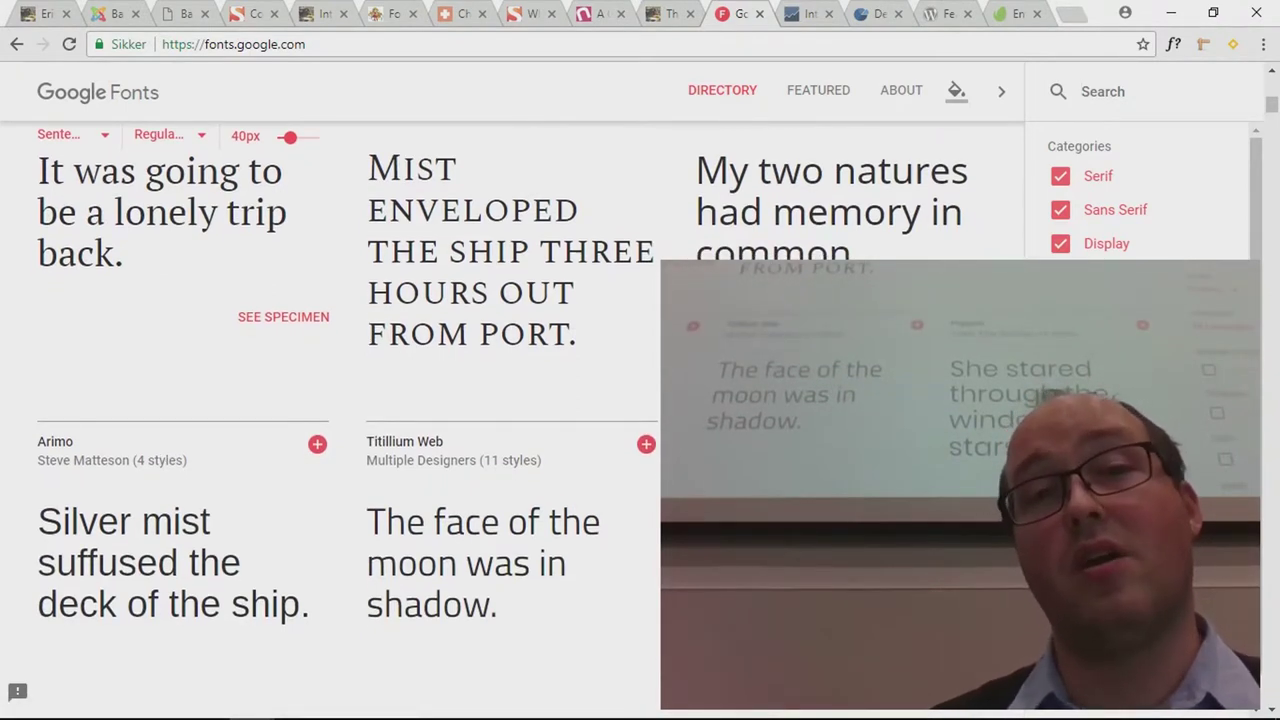
scroll(480, 250, down, 1)
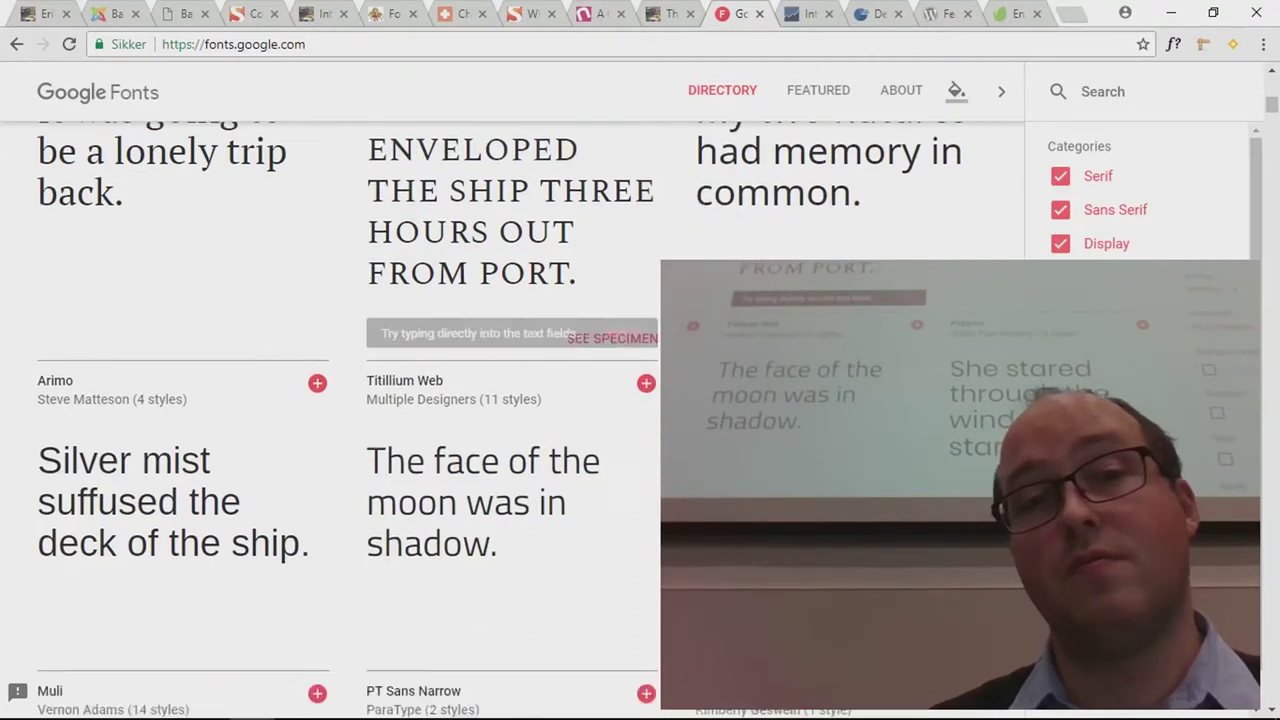
scroll(444, 250, down, 5)
scroll(444, 250, up, 1)
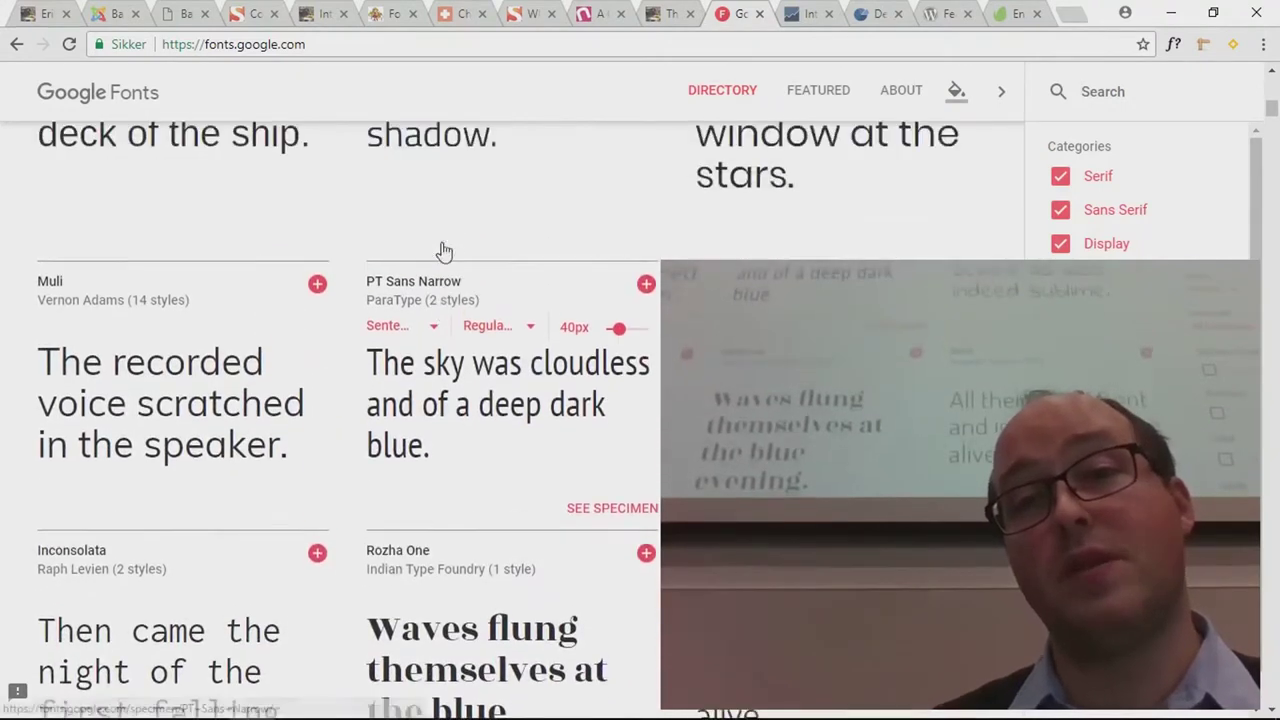
scroll(444, 250, up, 2)
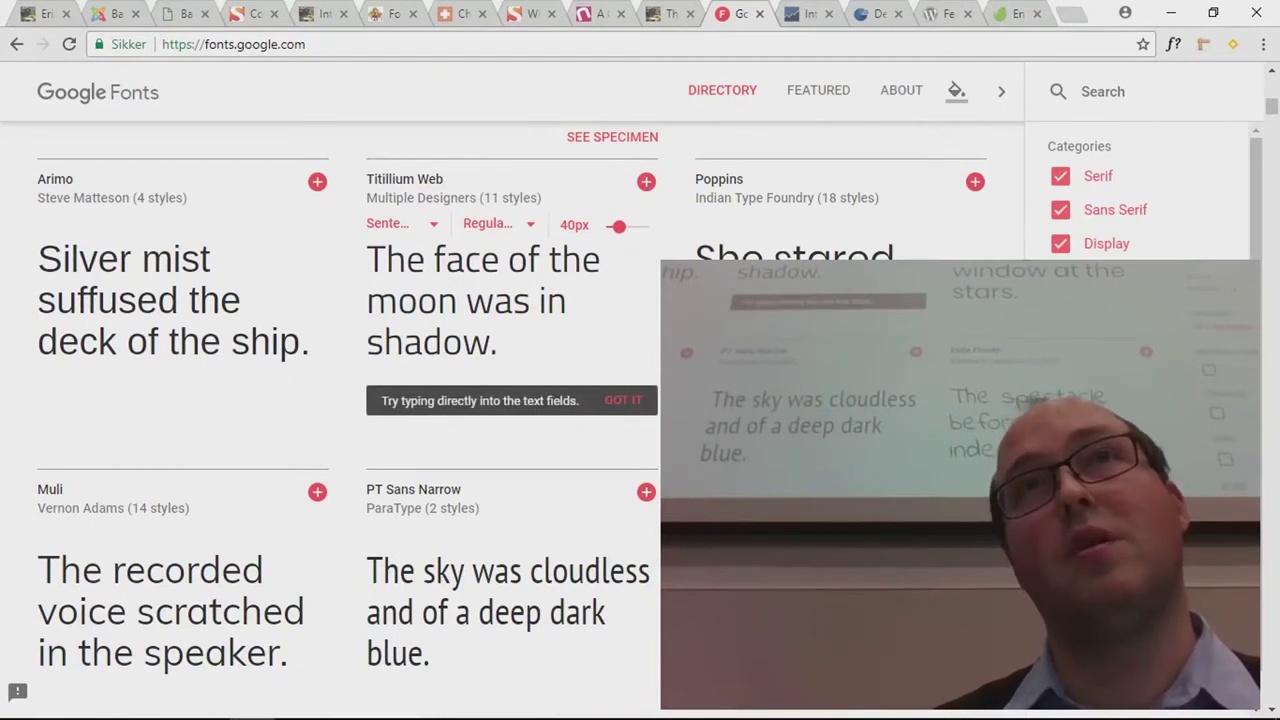
scroll(553, 345, down, 3)
scroll(553, 345, up, 3)
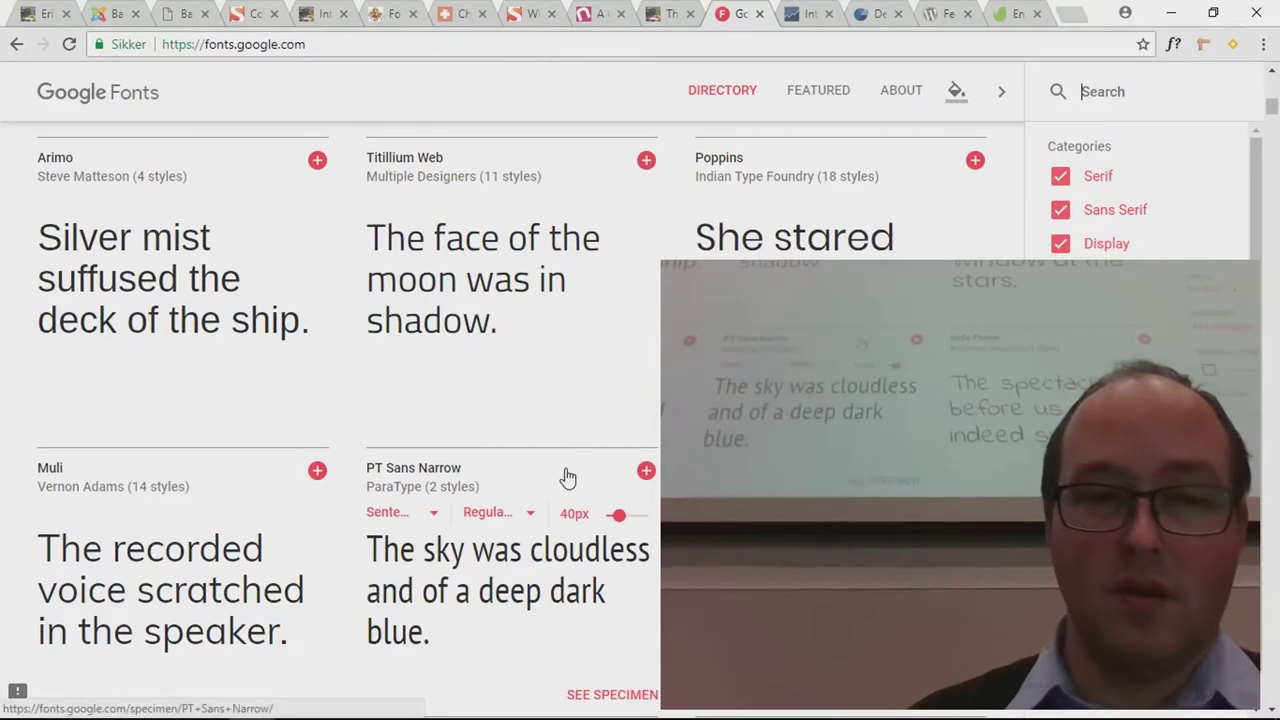
scroll(563, 477, down, 2)
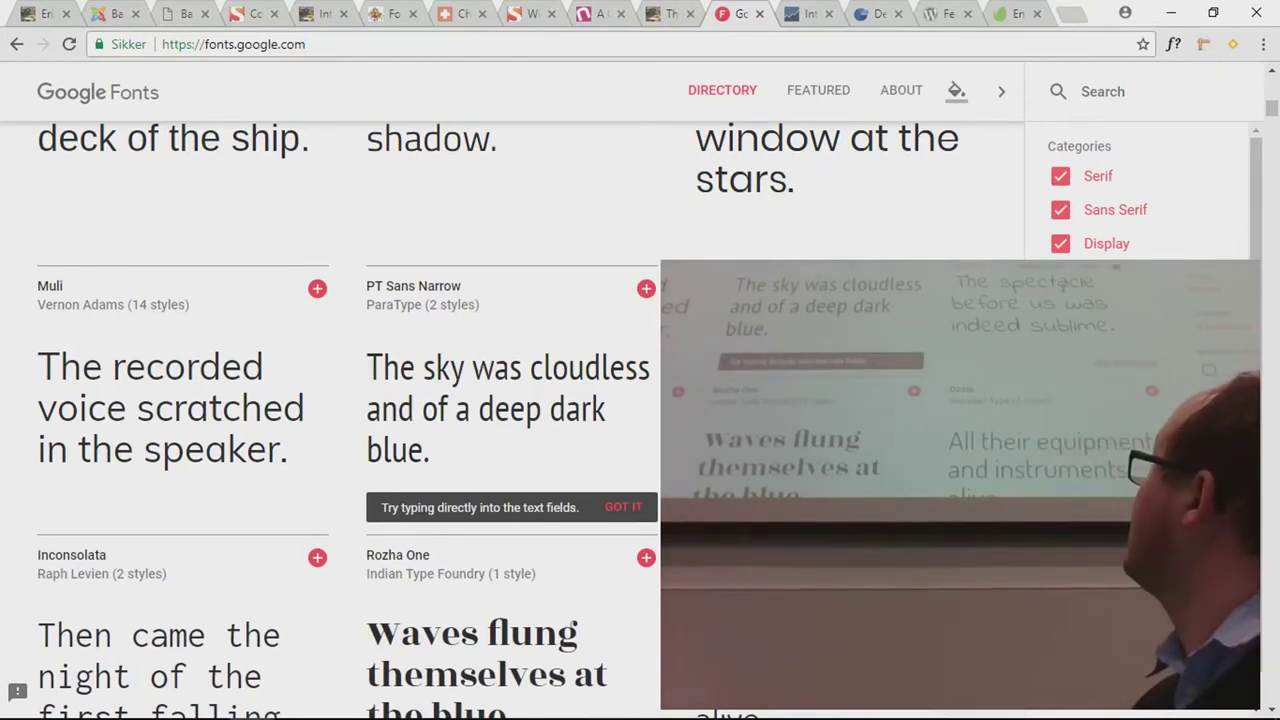
click(1081, 91)
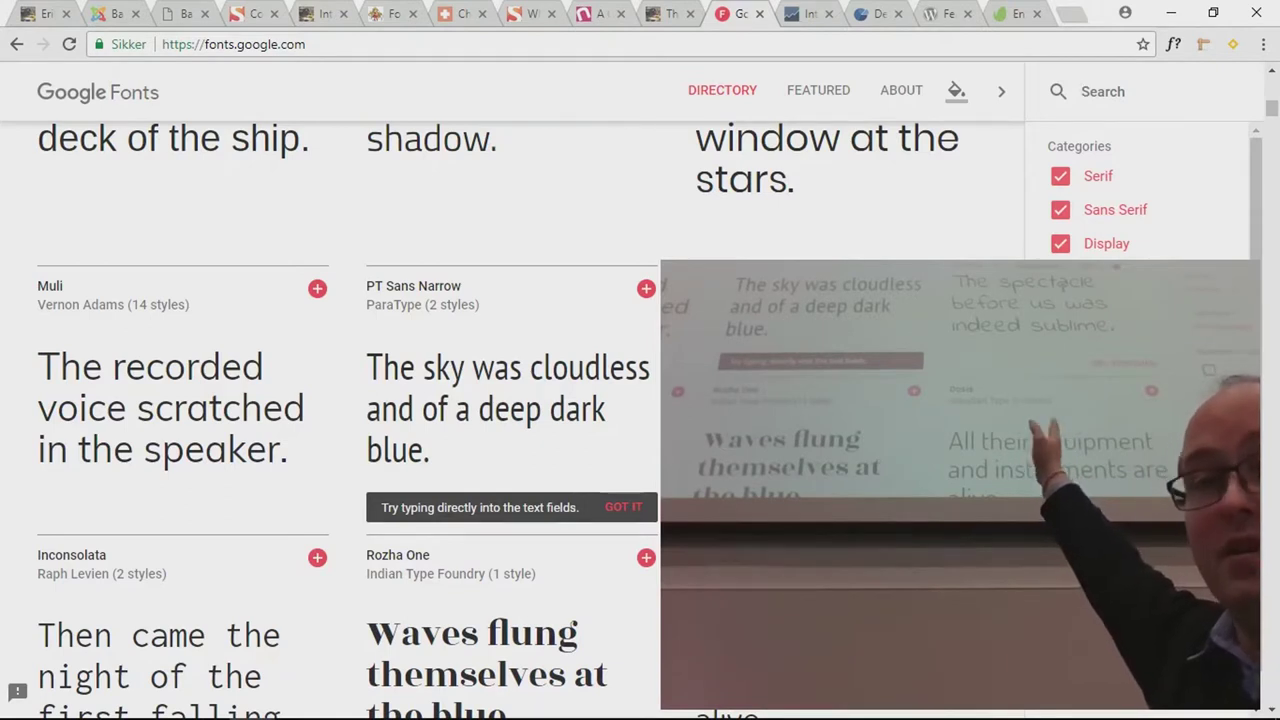
click(1100, 91)
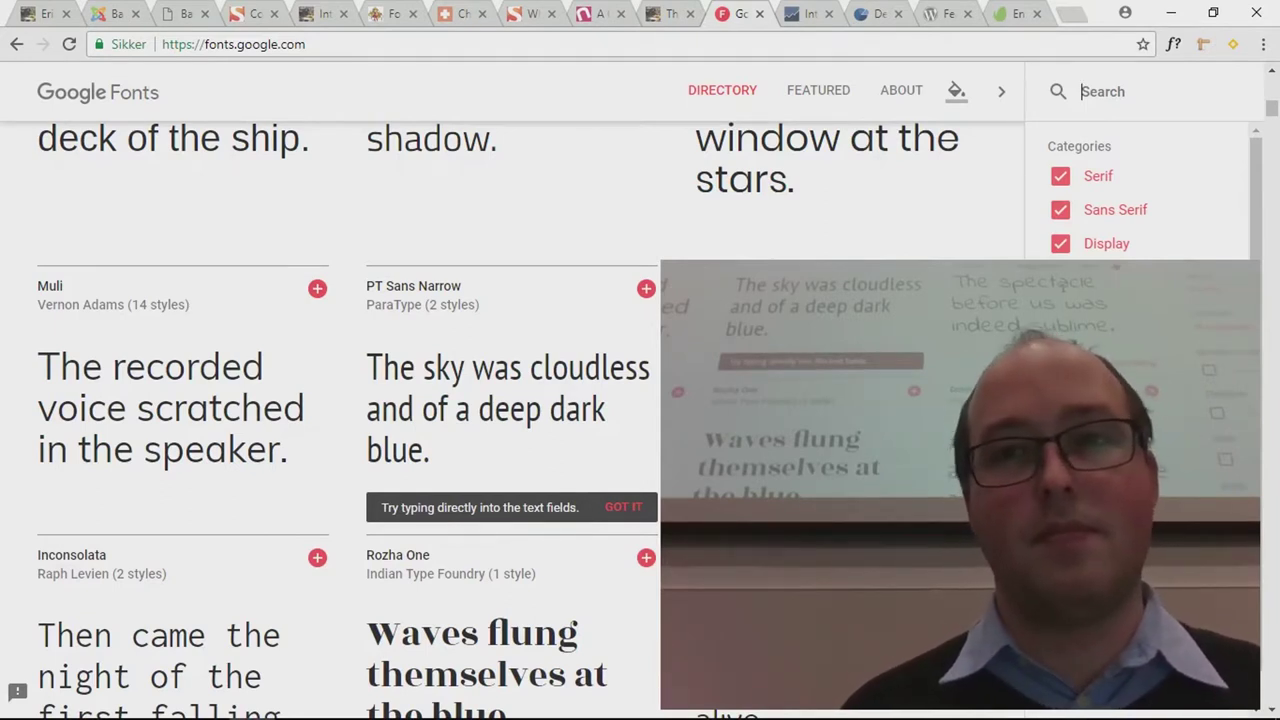
key(ctrl+Tab)
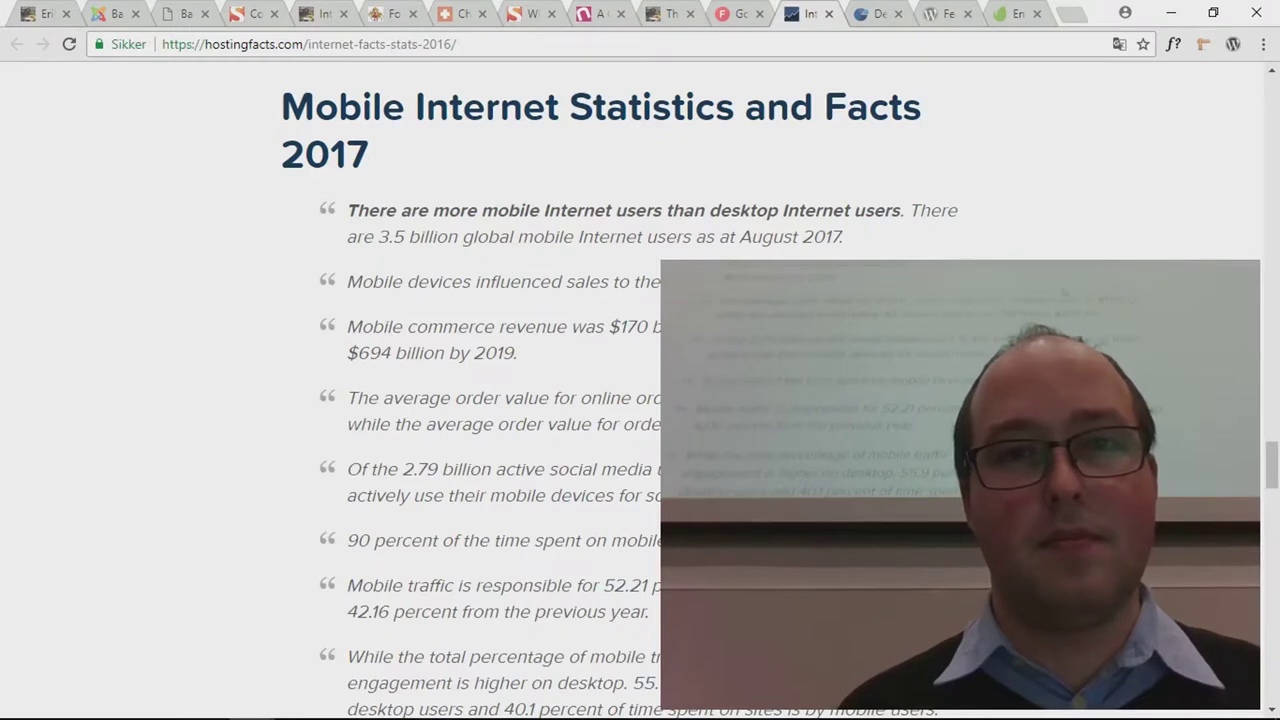
key(ctrl+shift+Tab)
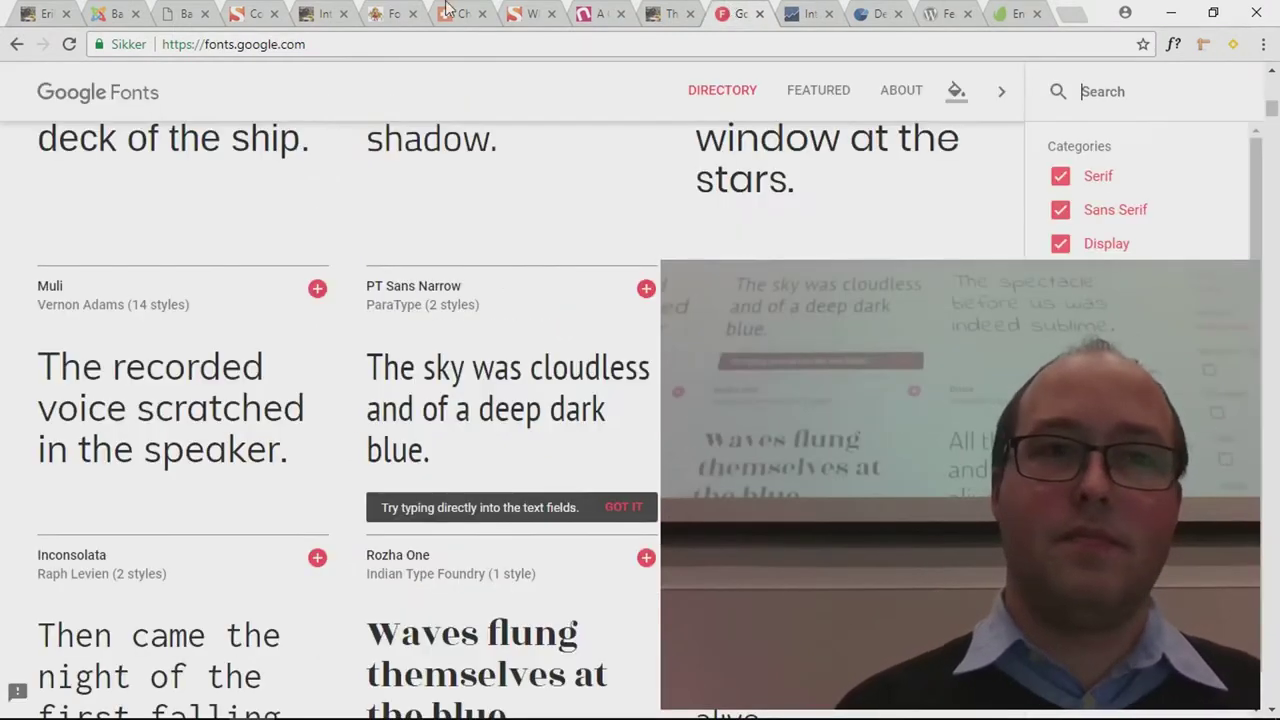
click(47, 12)
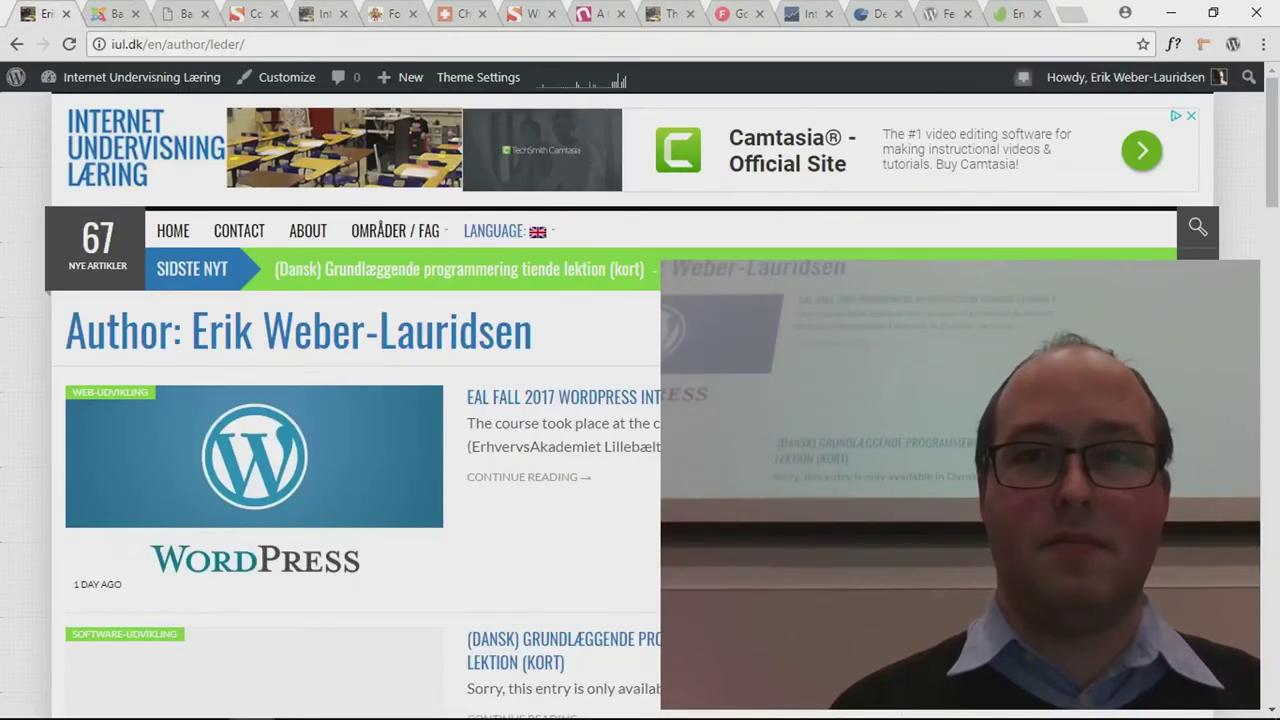
click(740, 13)
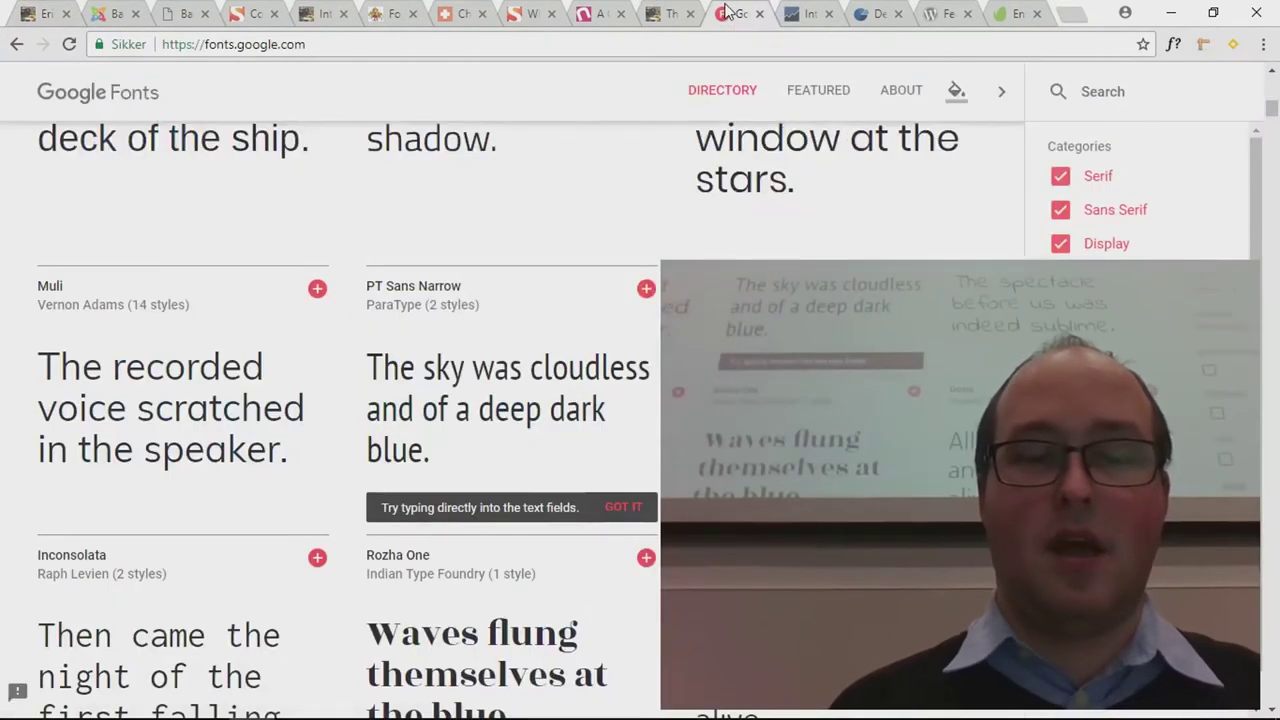
Step: Switch to Internet Explorer and open the test site's Themes page, leaving the new post without saving its changes
key(alt+Tab)
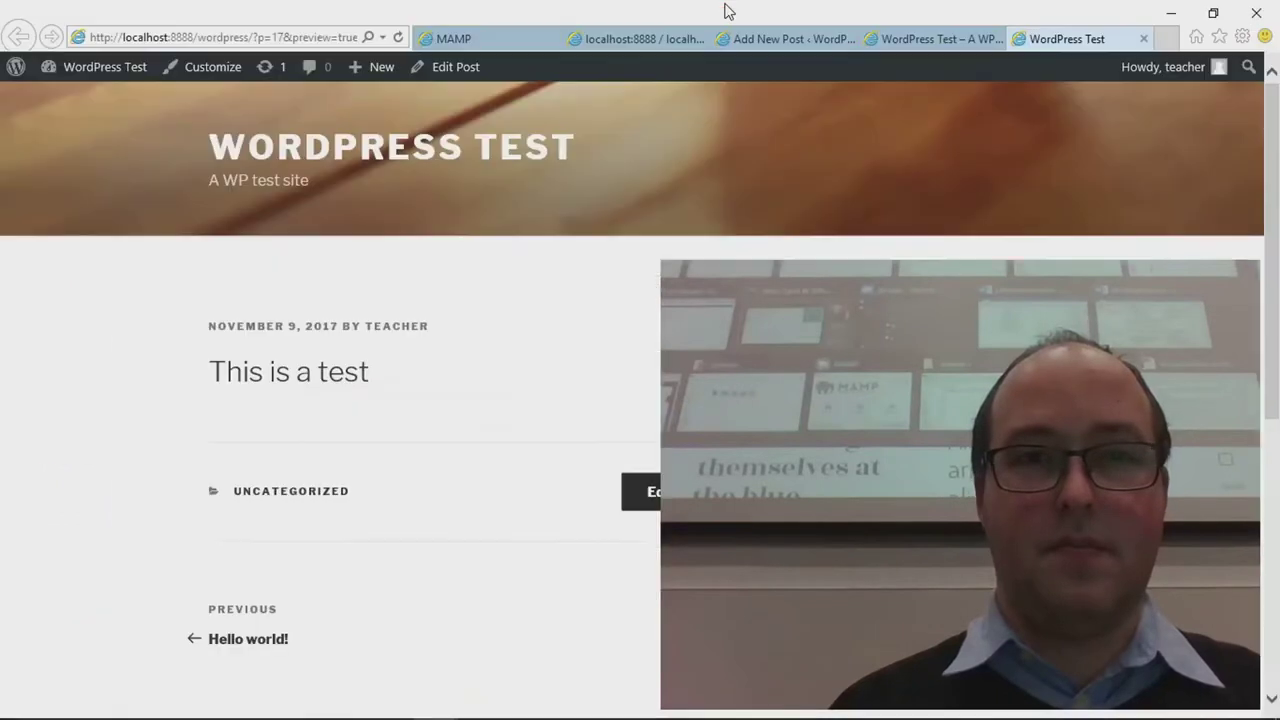
click(807, 41)
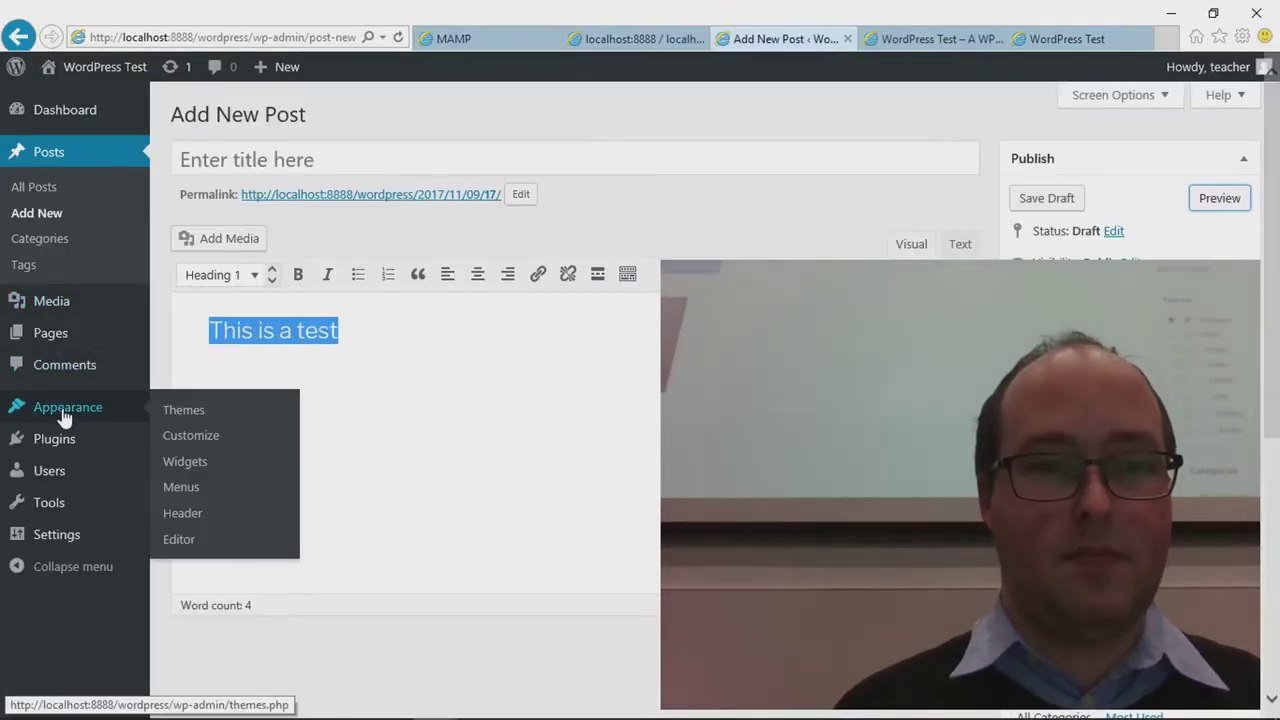
click(70, 374)
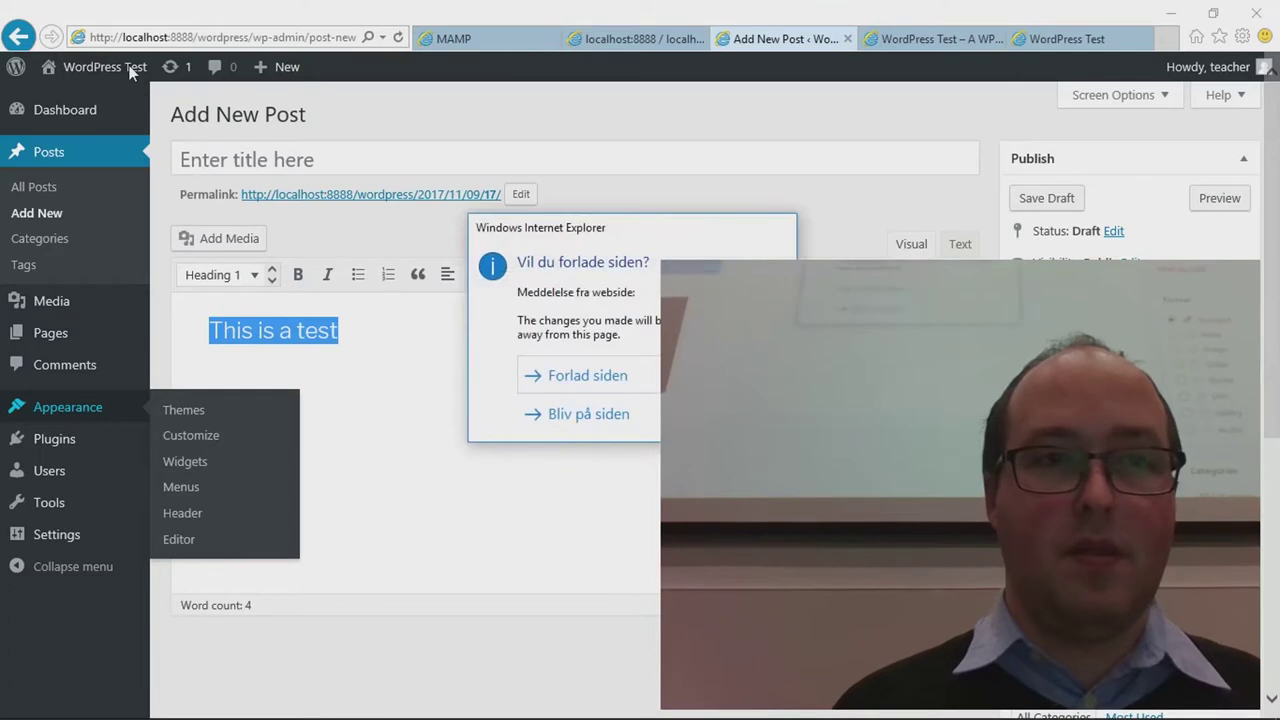
click(582, 375)
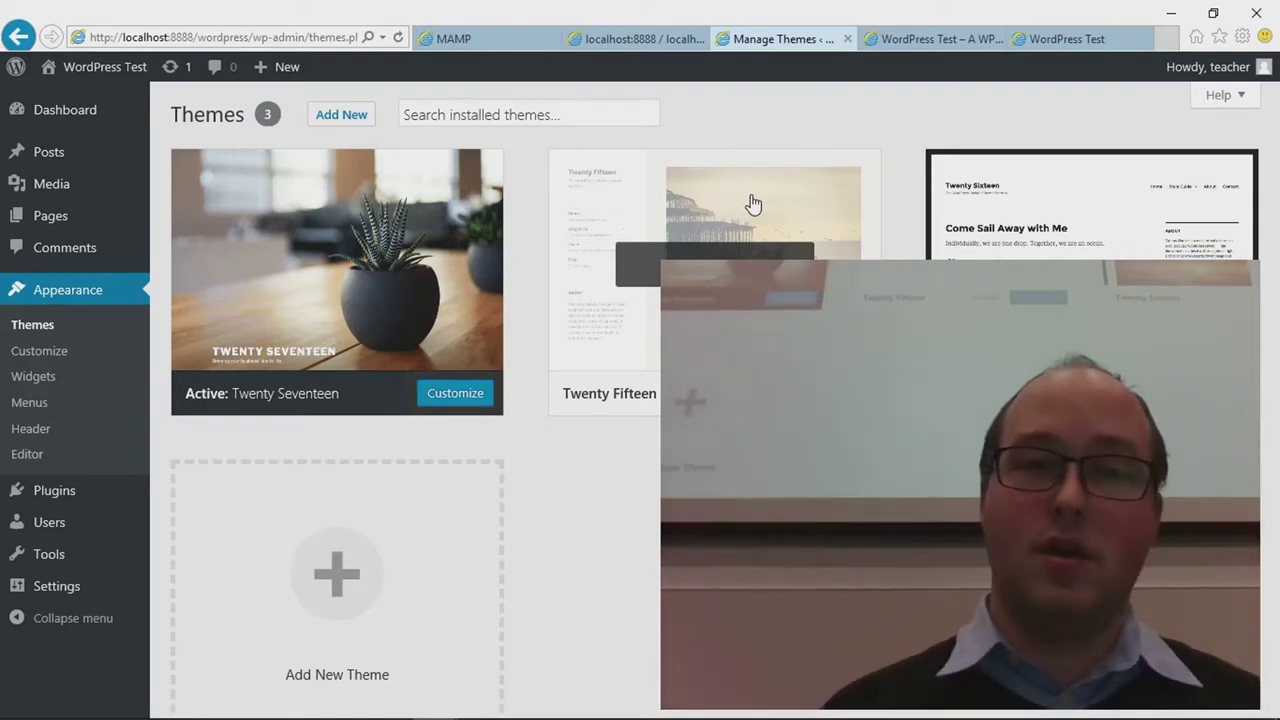
Step: Look over the test site's front page in the Twenty Seventeen theme
click(905, 38)
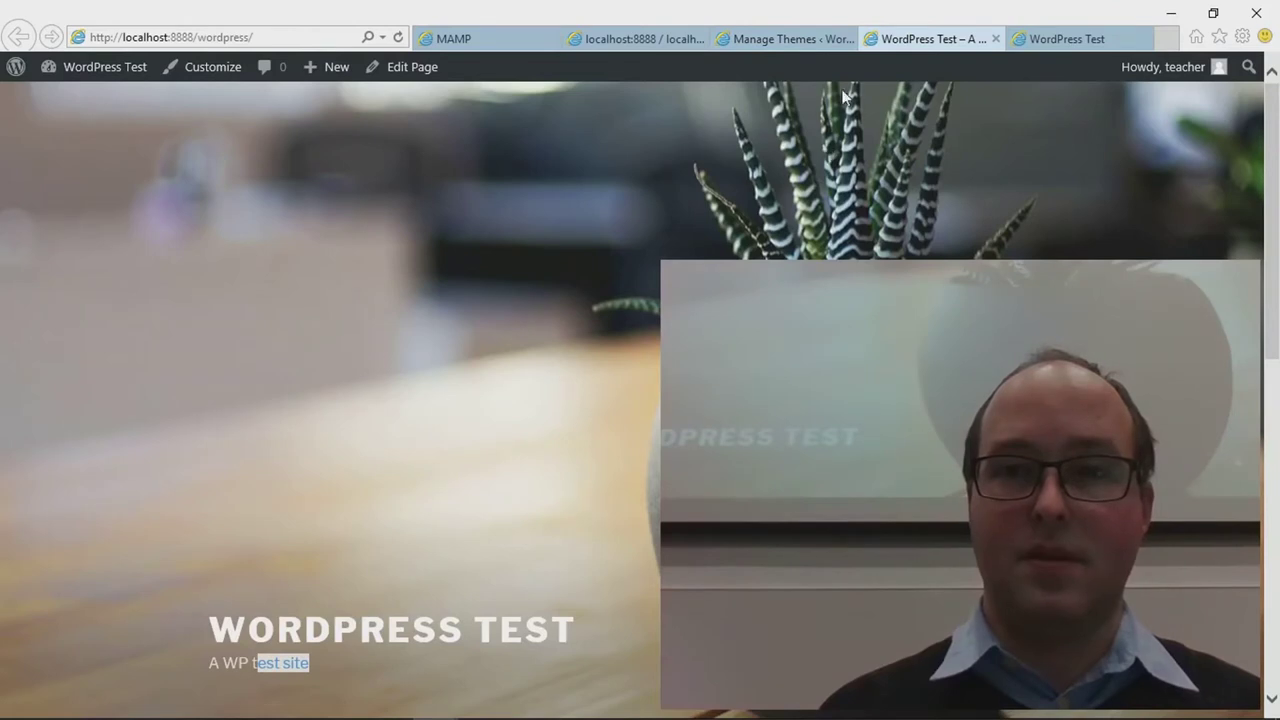
scroll(781, 65, down, 10)
scroll(781, 65, up, 10)
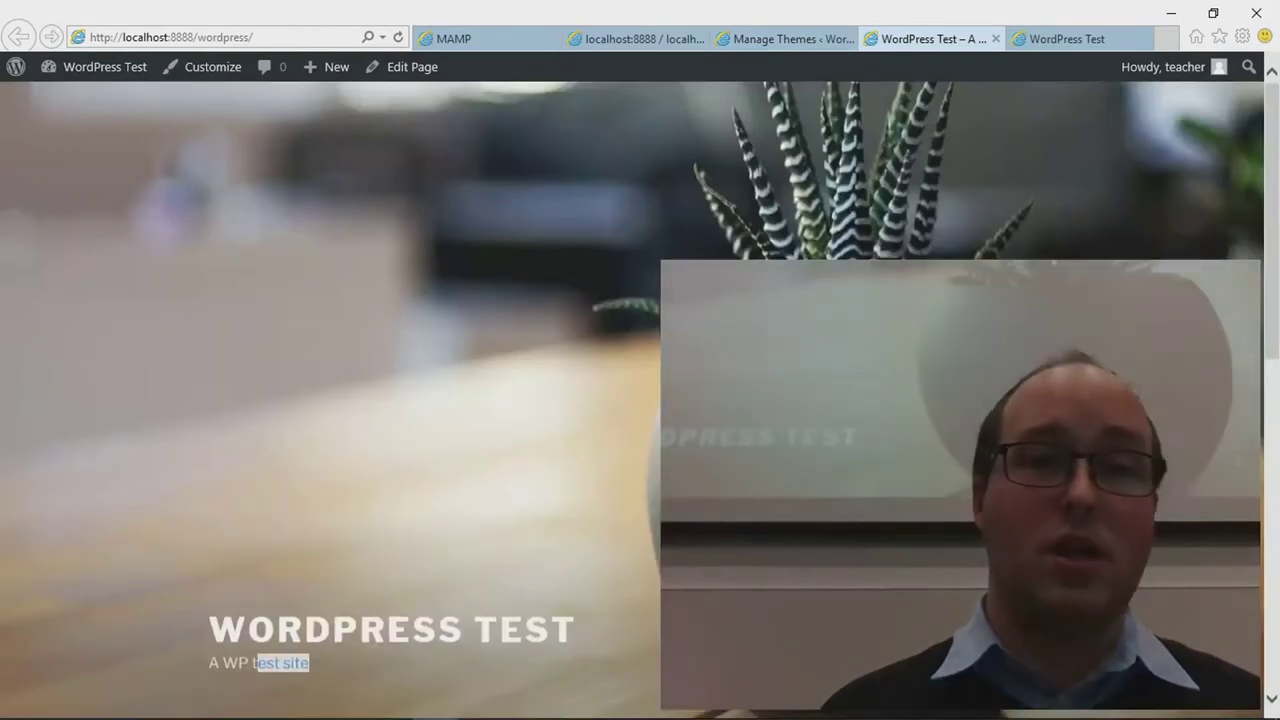
Step: Activate the Twenty Sixteen theme, then reload the site's front page and look over its typography
click(775, 42)
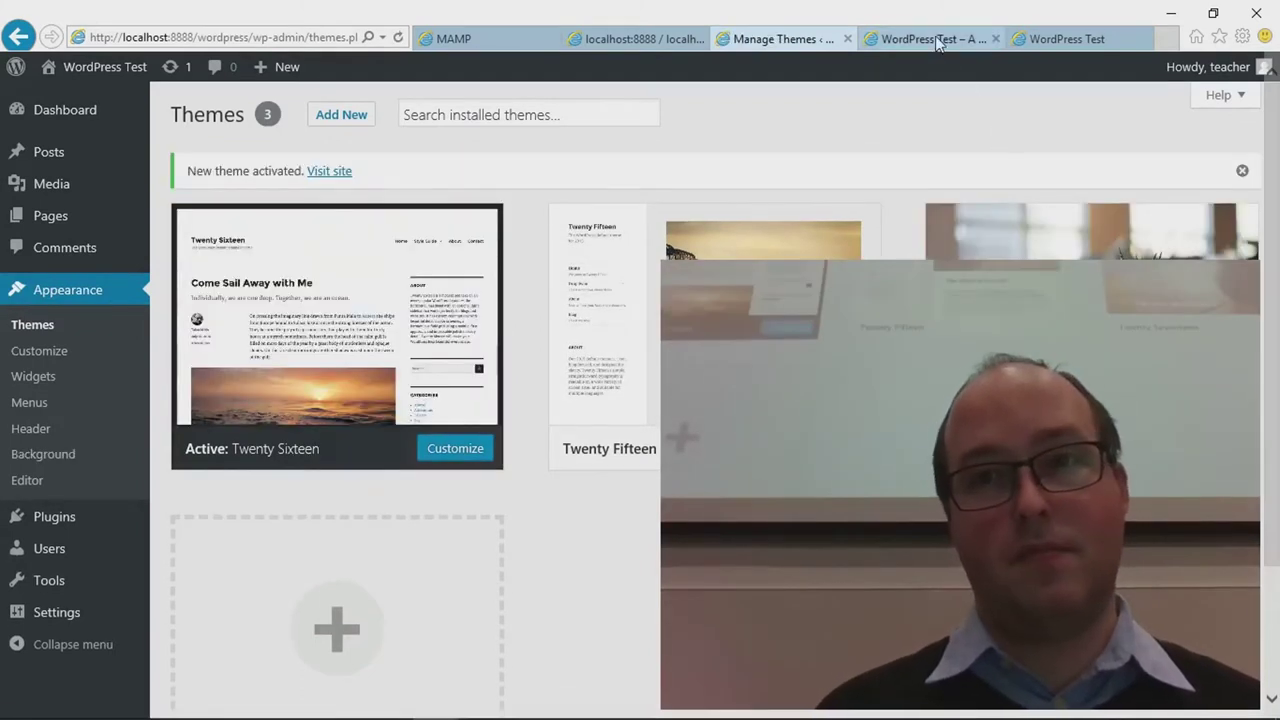
click(937, 42)
key(F5)
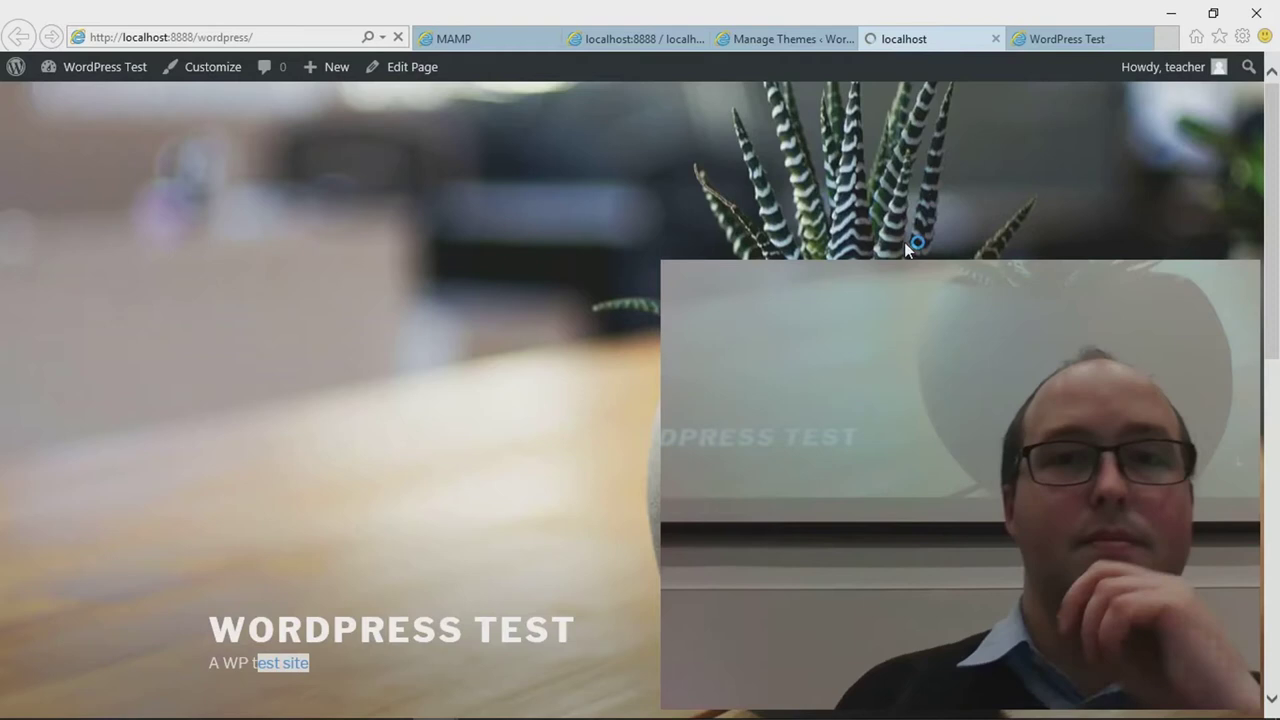
scroll(340, 400, down, 10)
scroll(340, 400, up, 10)
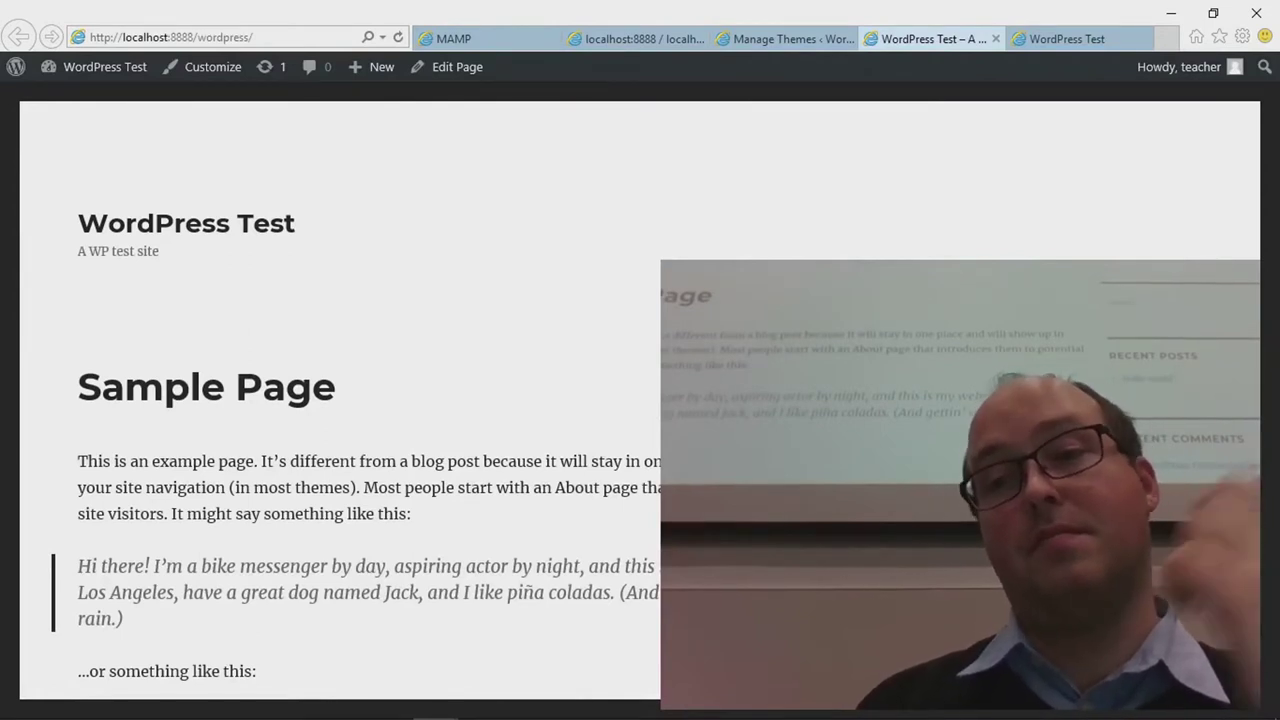
Step: Activate the Twenty Fifteen theme, then reload the site's front page and look over its headings, body text and sidebar
click(788, 39)
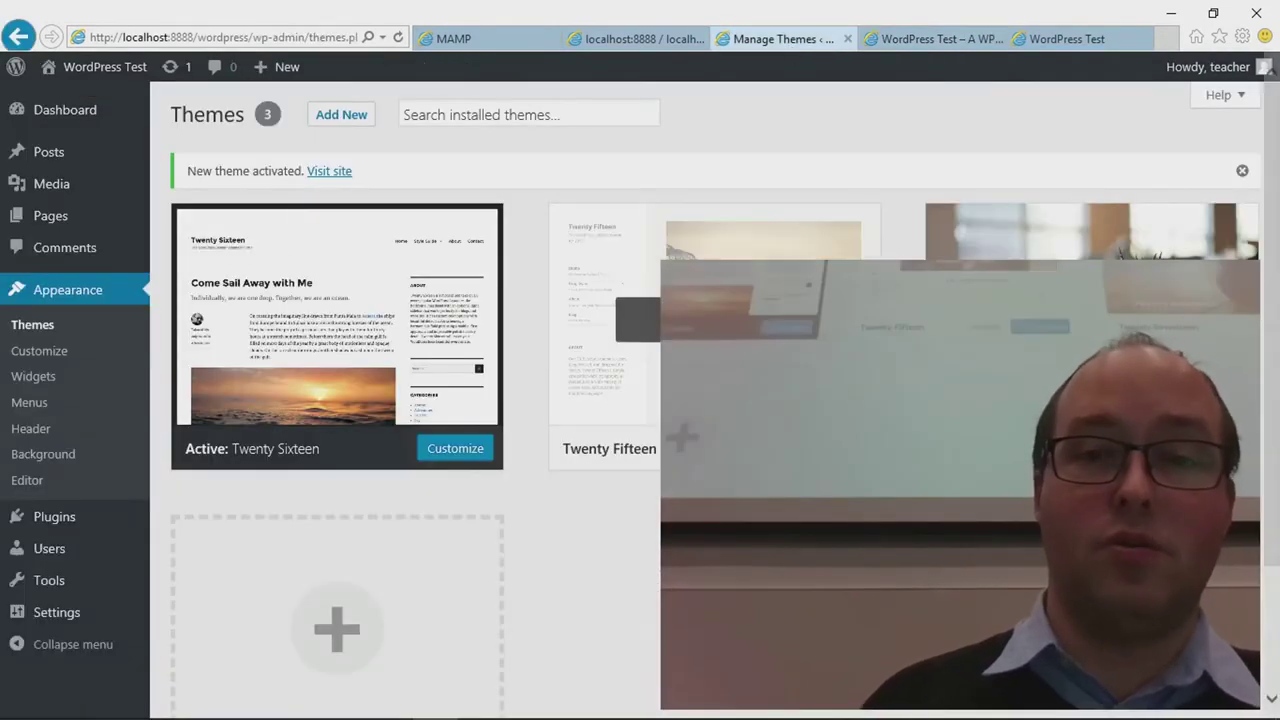
click(770, 448)
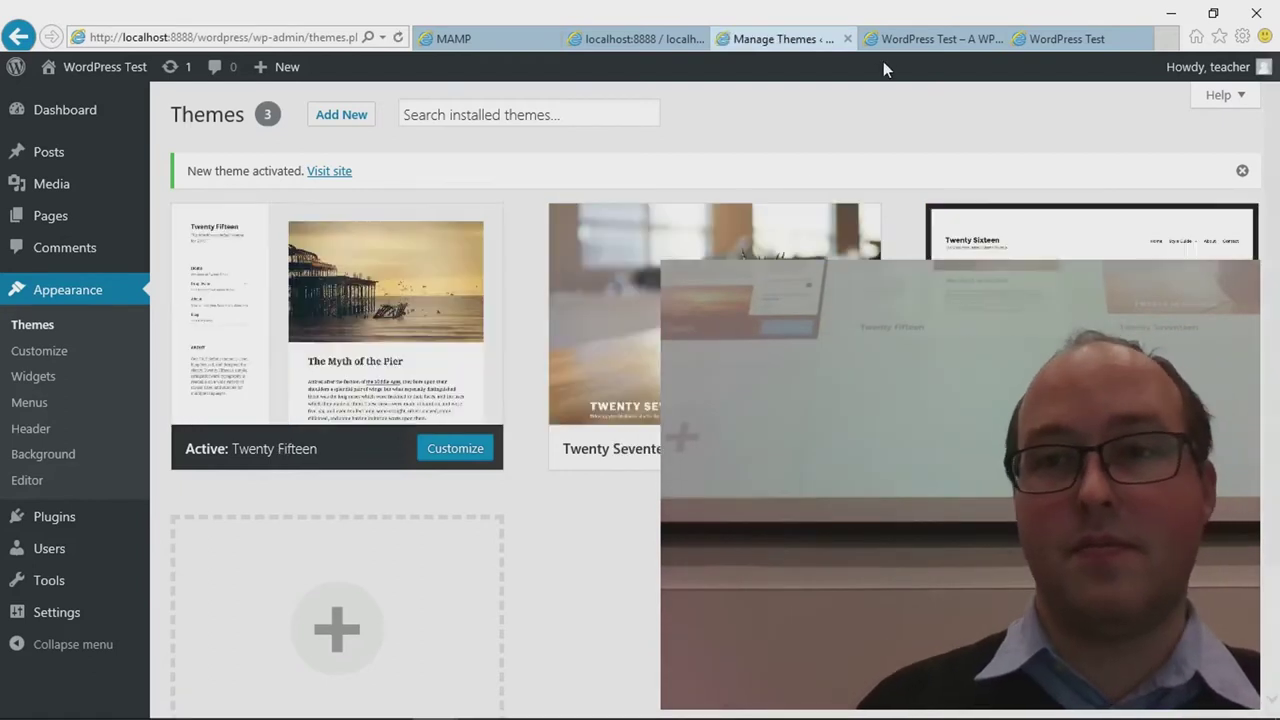
click(935, 39)
key(F5)
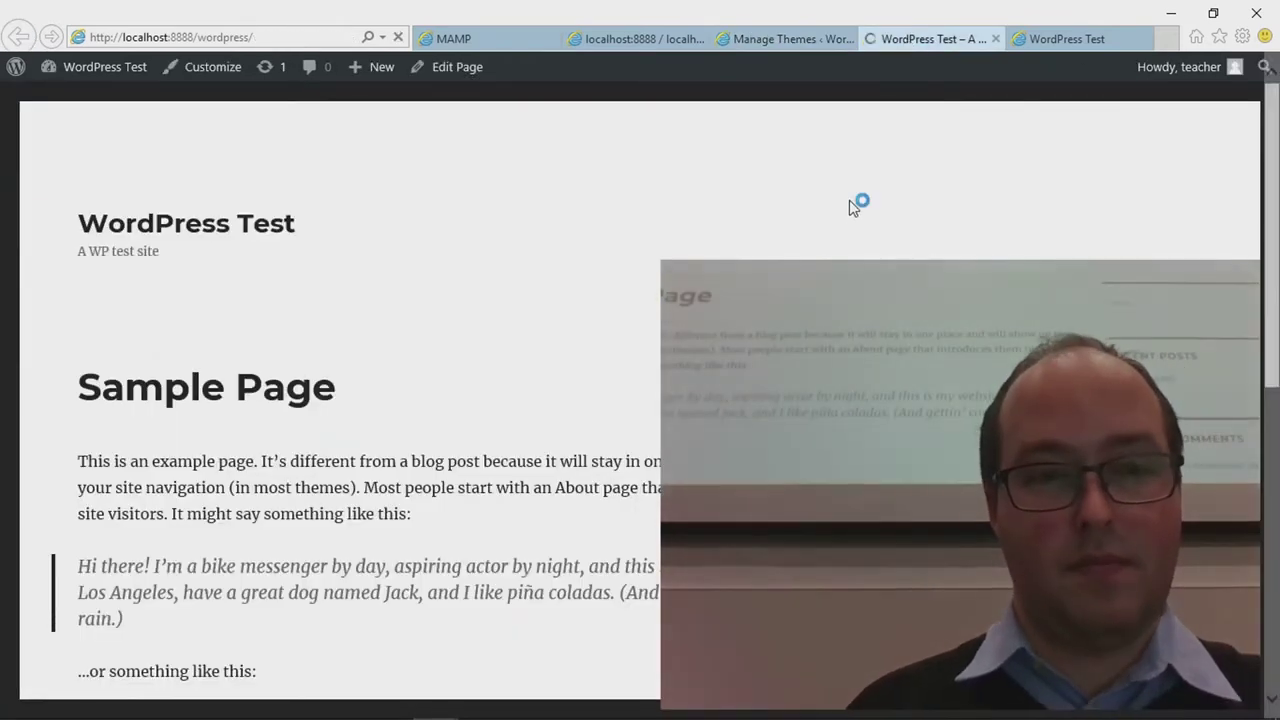
scroll(855, 206, down, 2)
scroll(640, 400, down, 5)
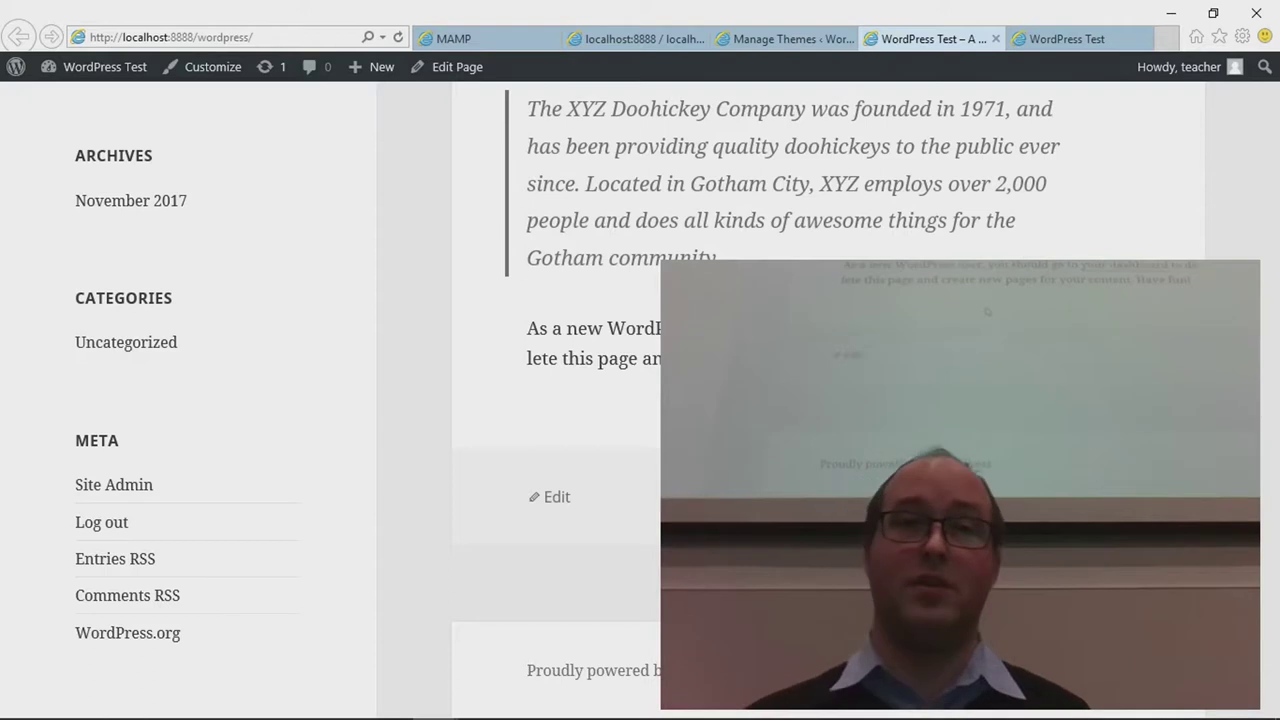
scroll(640, 400, up, 1)
scroll(640, 400, up, 6)
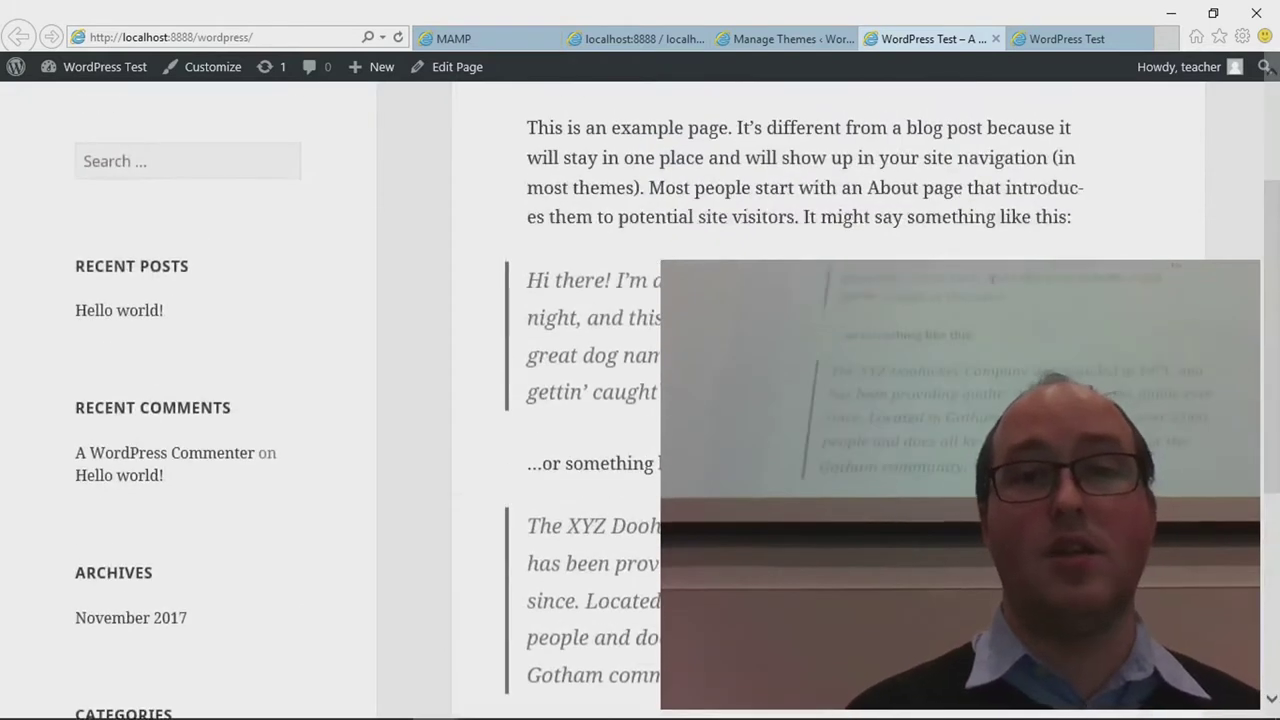
scroll(640, 400, down, 1)
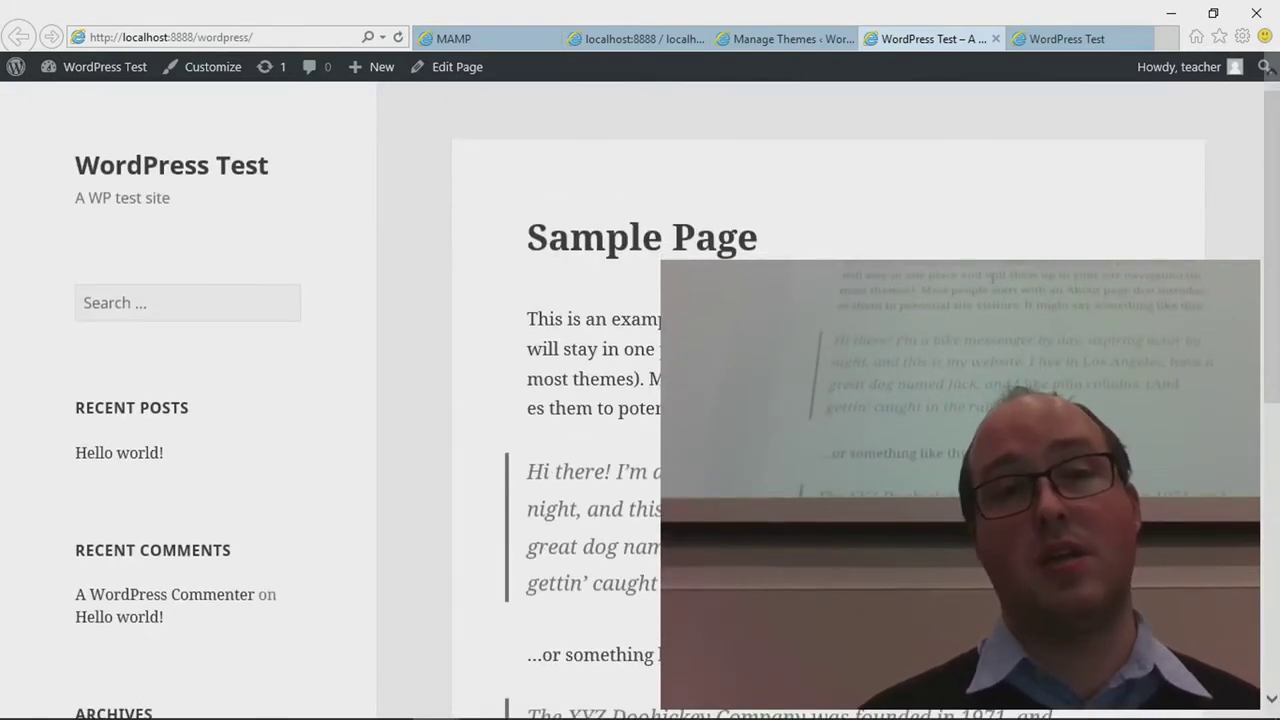
Step: Open the Twenty Fifteen theme's customizer and look over the page preview
click(790, 38)
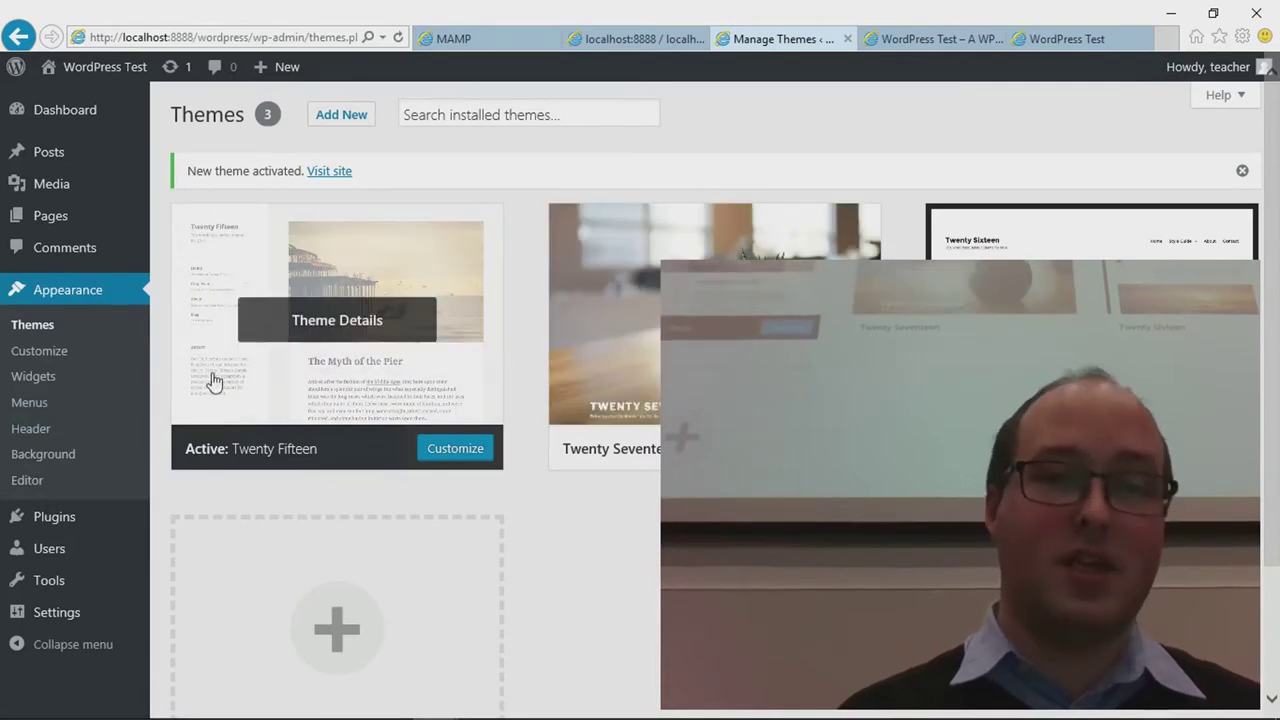
click(97, 355)
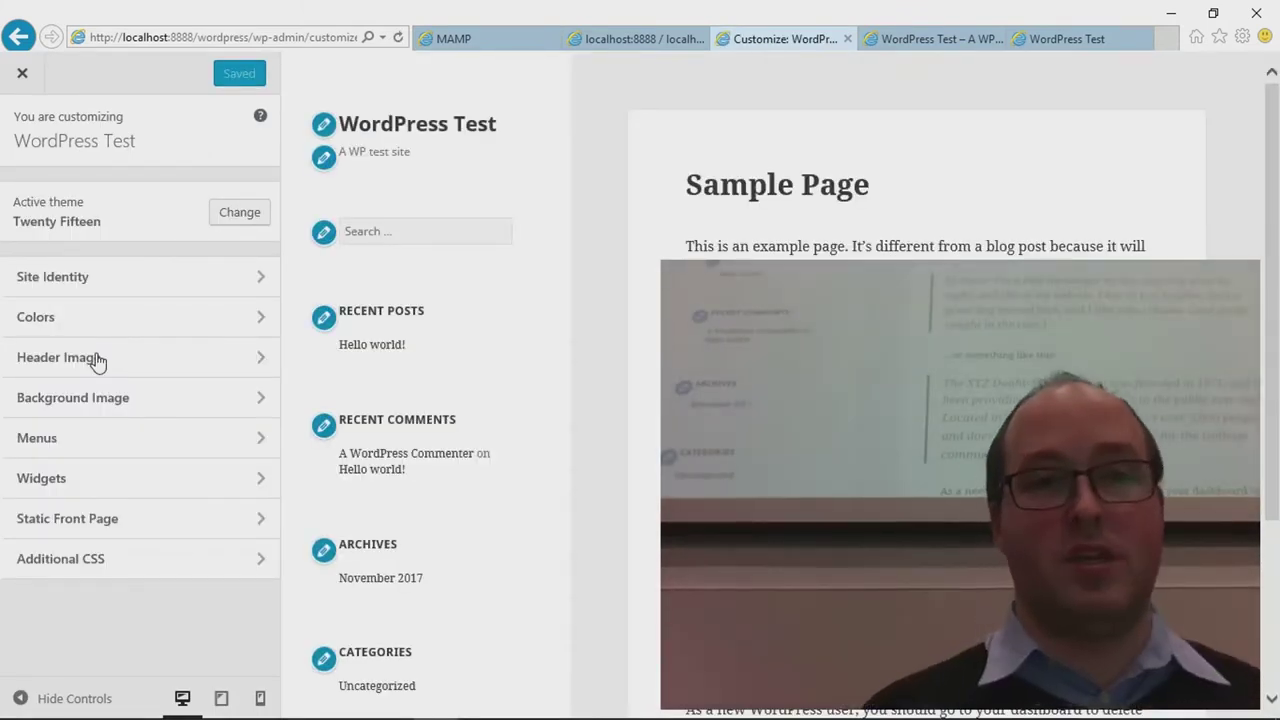
scroll(374, 239, down, 3)
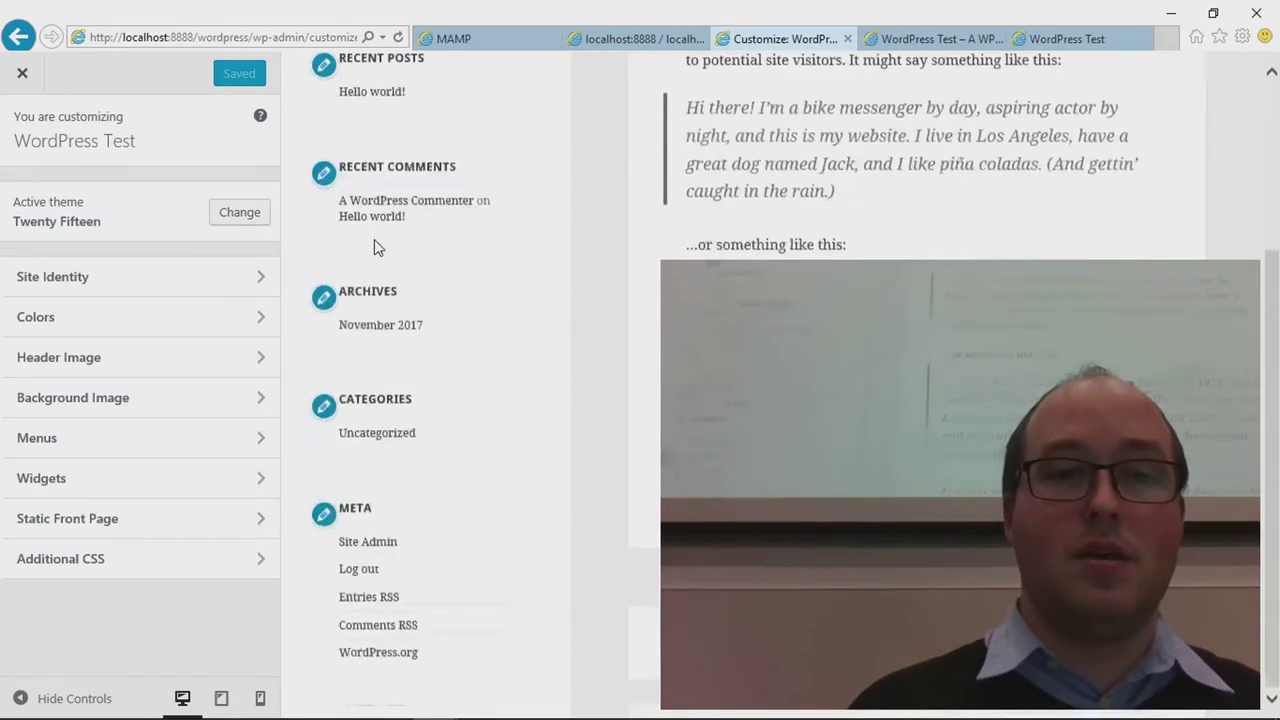
scroll(374, 239, up, 3)
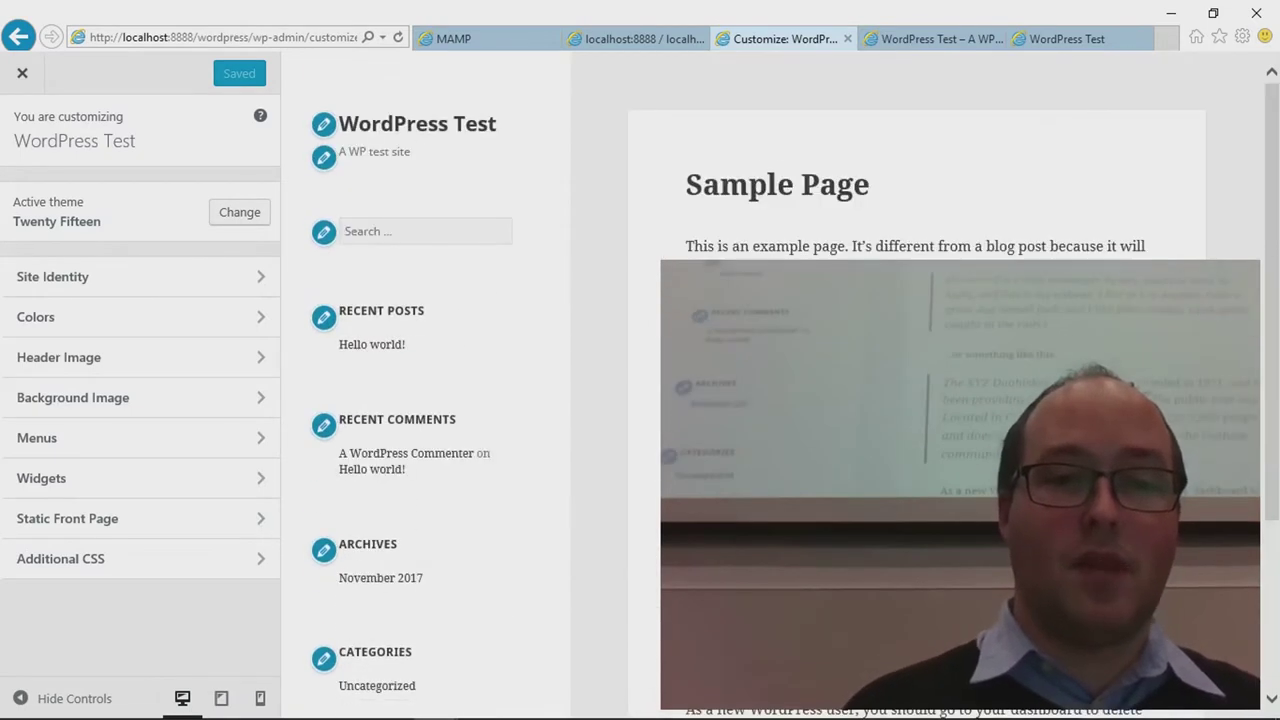
Step: Upload the green tree image from the Billeder folder and set it as the logo in the Site Identity settings
click(325, 126)
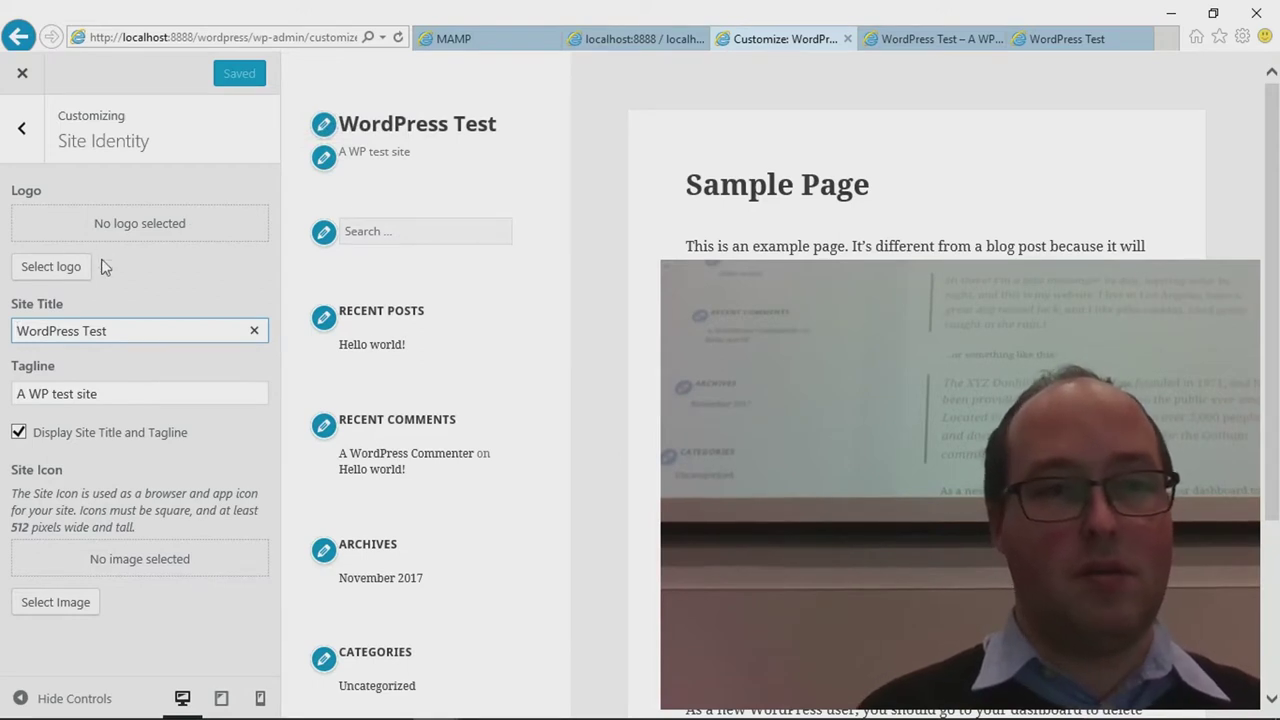
click(50, 267)
click(457, 428)
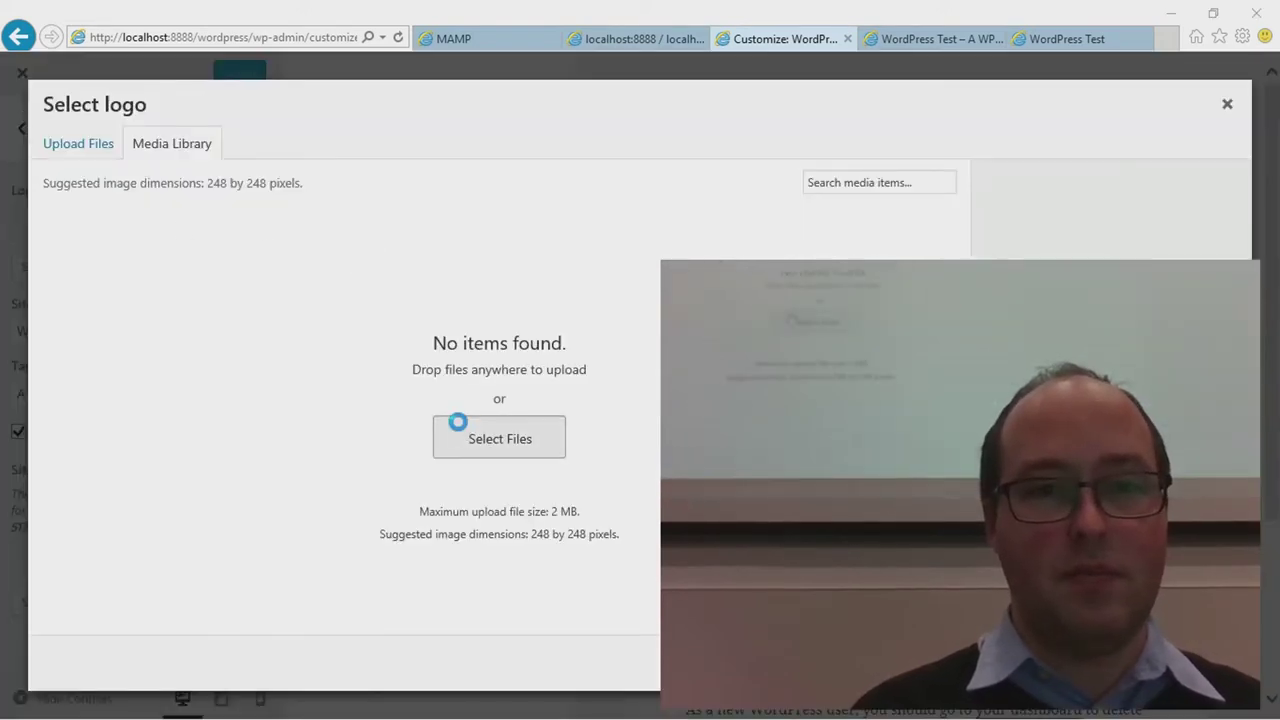
scroll(425, 282, down, 1)
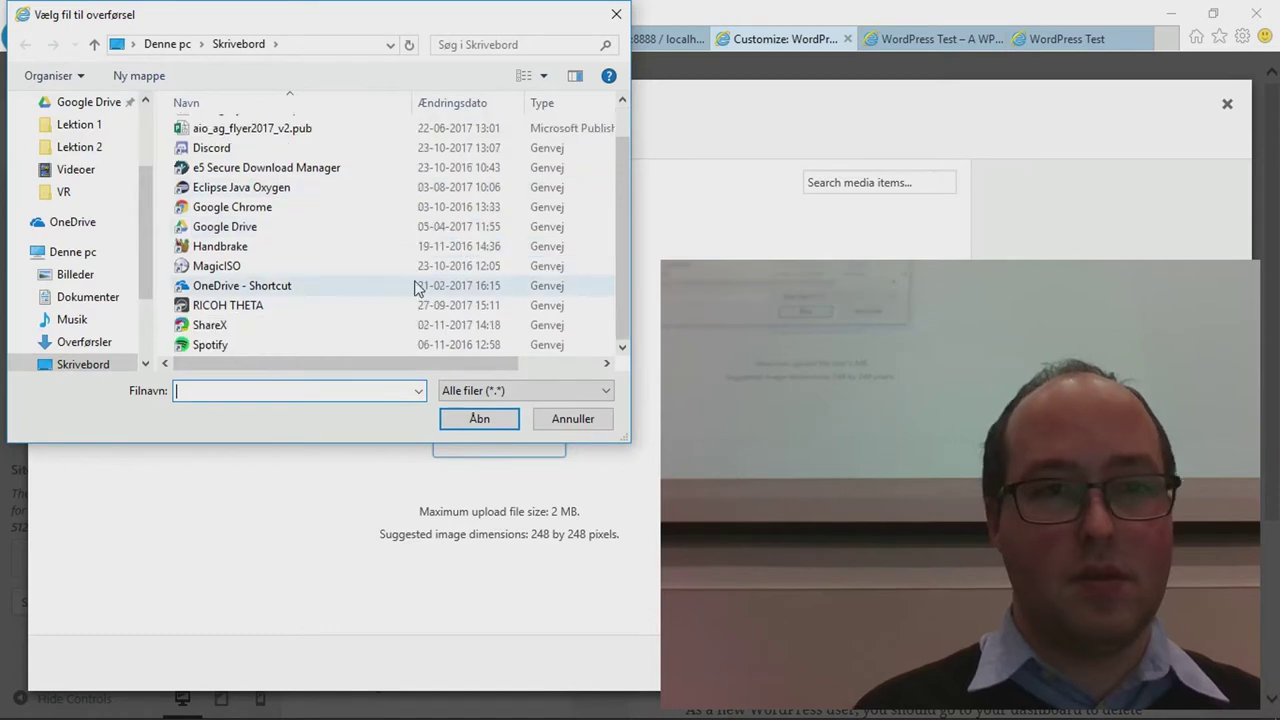
scroll(417, 287, up, 1)
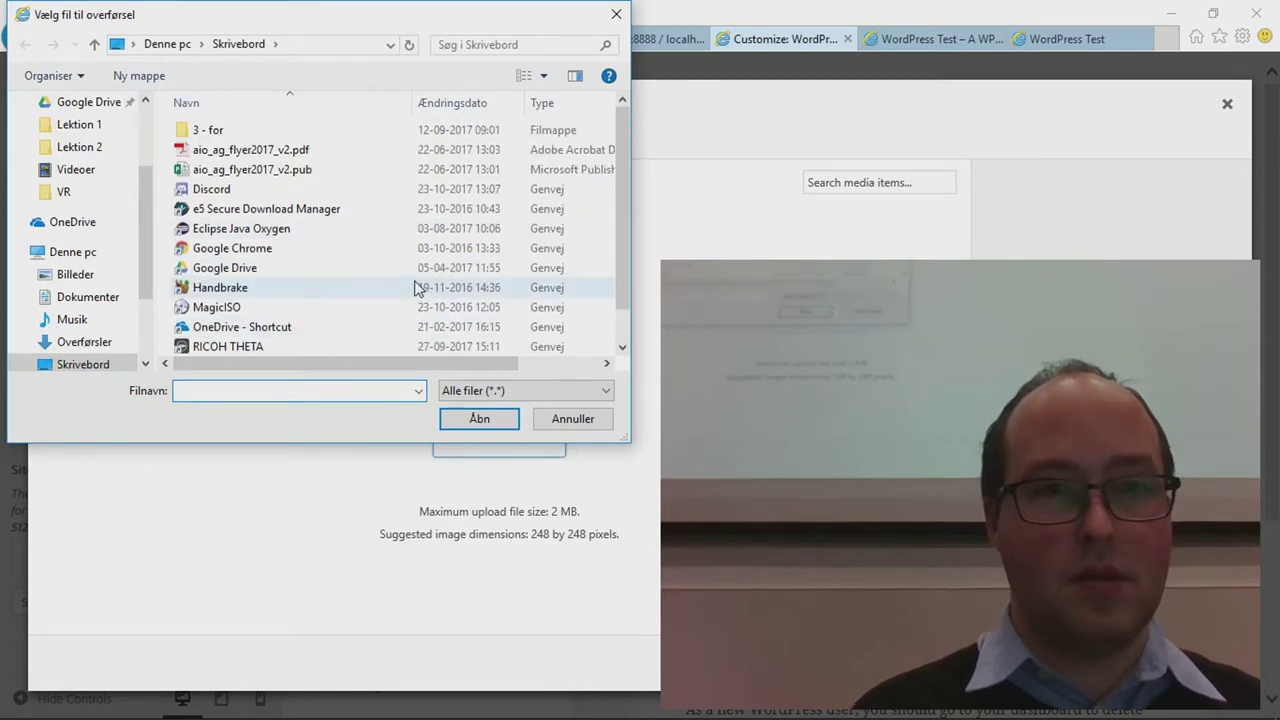
double_click(287, 132)
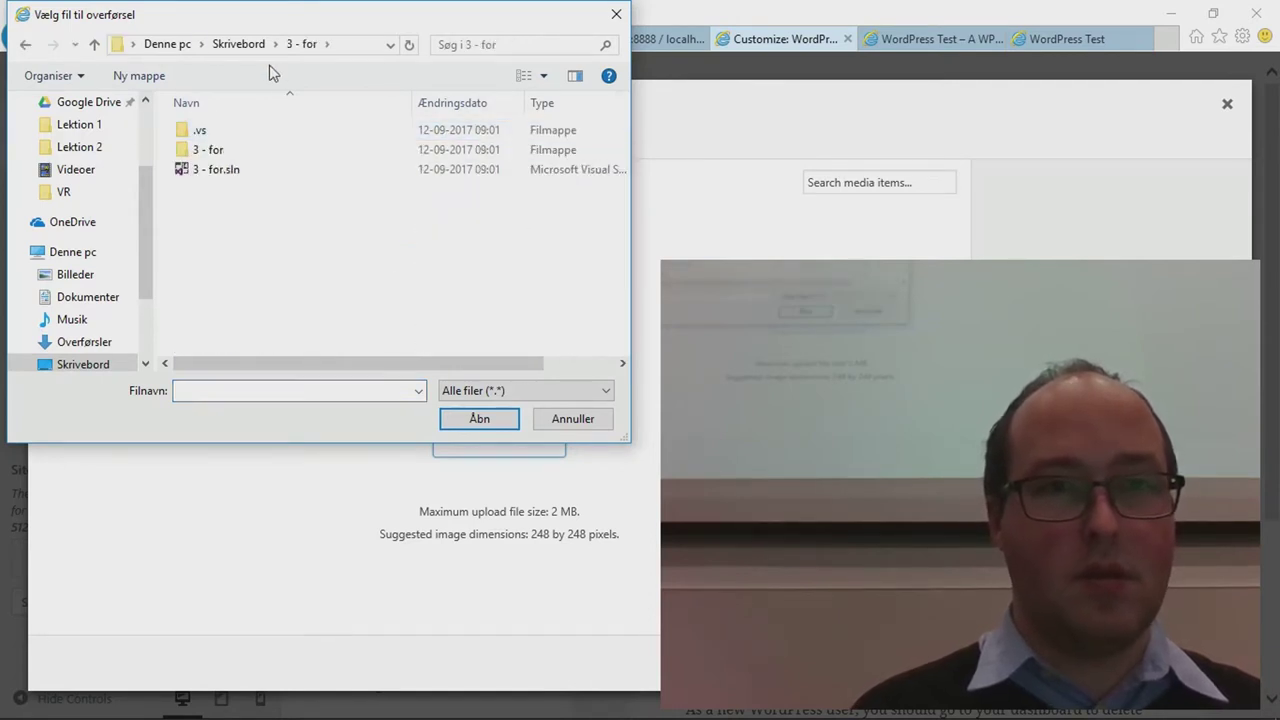
click(167, 44)
click(97, 274)
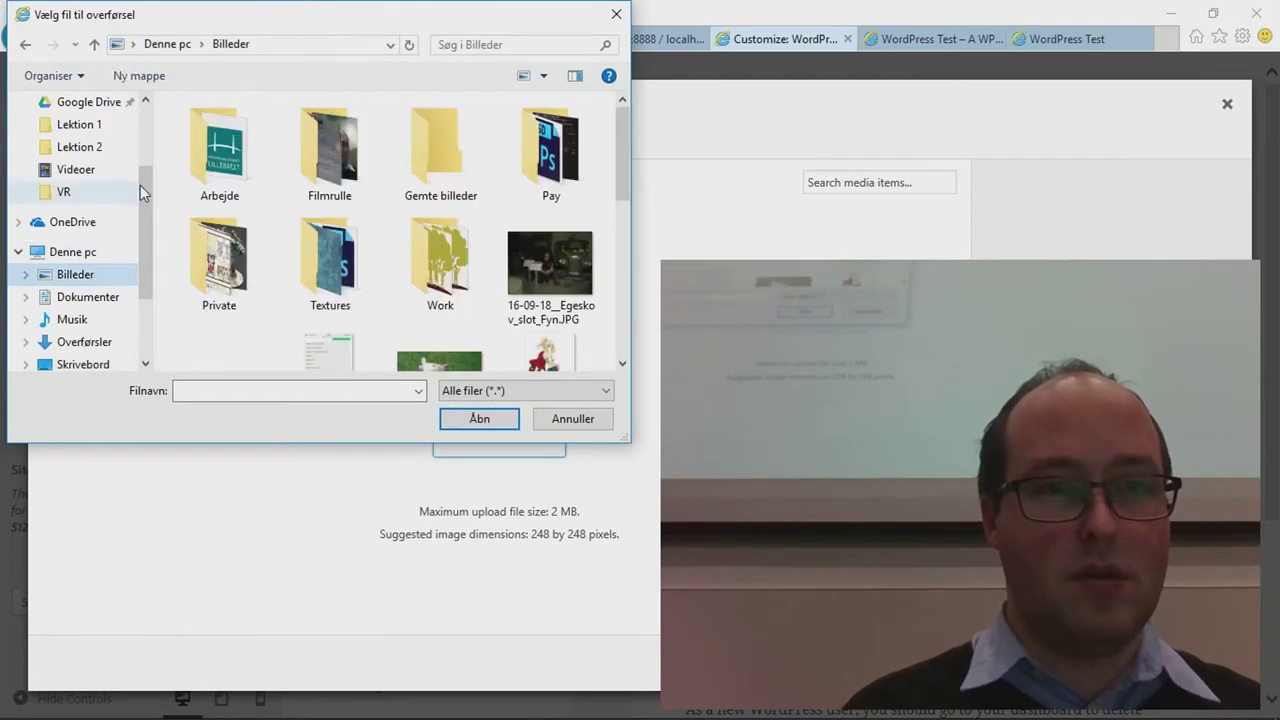
scroll(370, 237, down, 1)
double_click(440, 160)
double_click(548, 171)
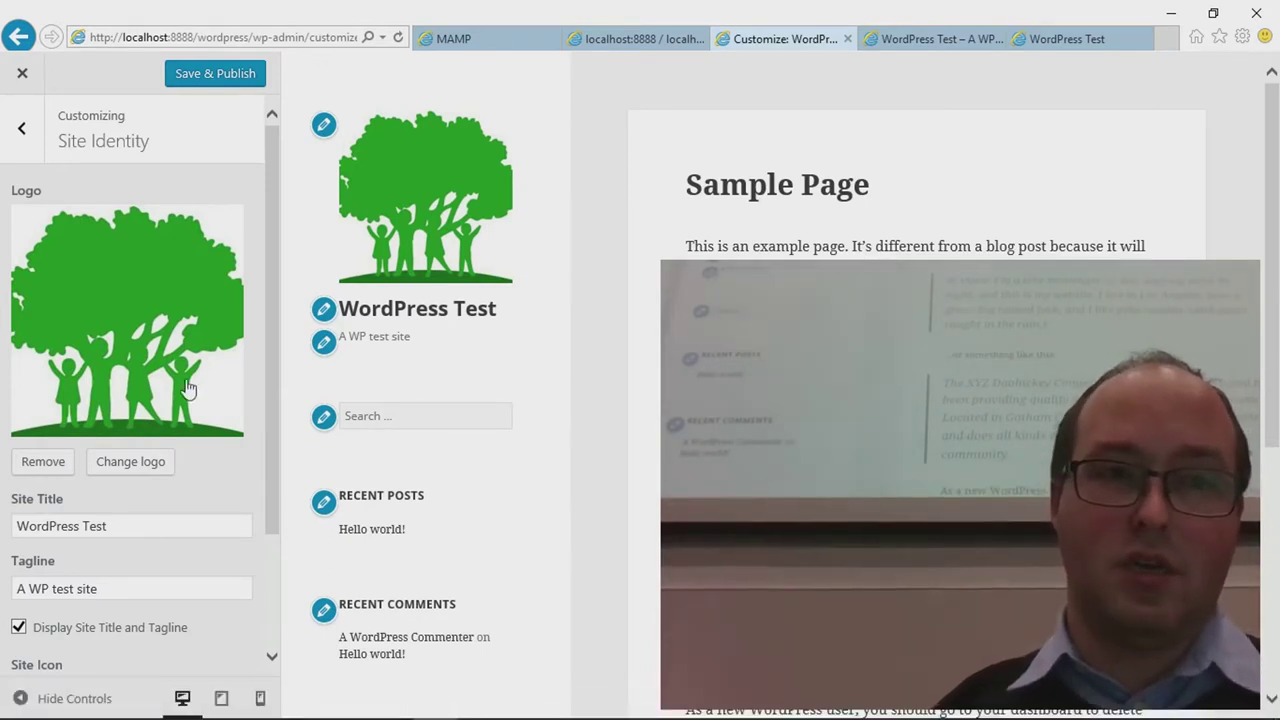
Step: Hide the site title and tagline, staying in the customizer
scroll(186, 388, down, 3)
triple_click(100, 366)
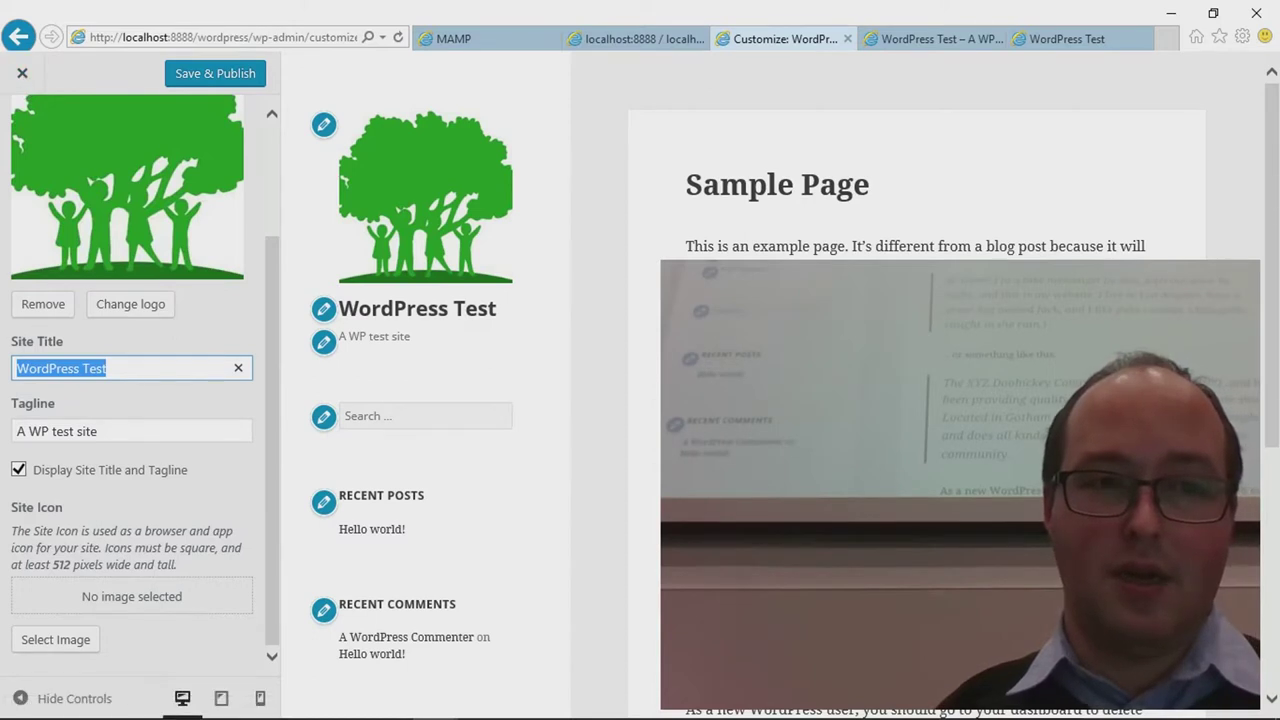
click(20, 472)
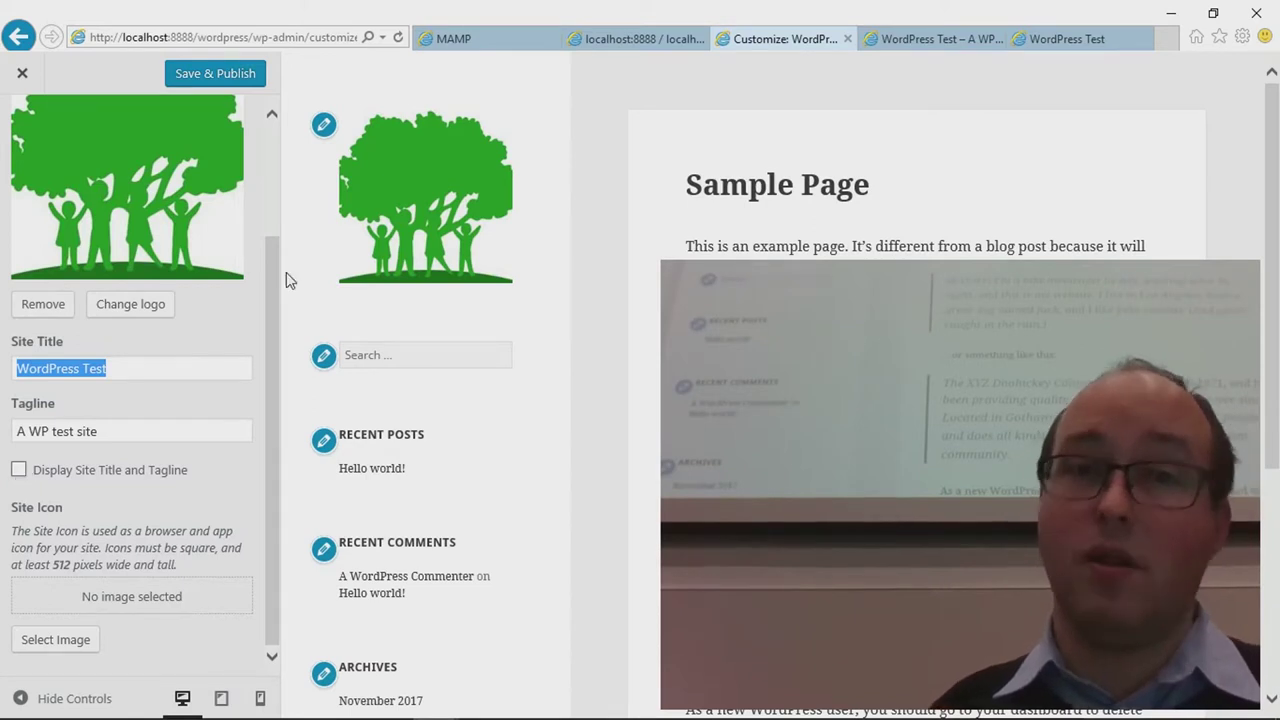
click(22, 76)
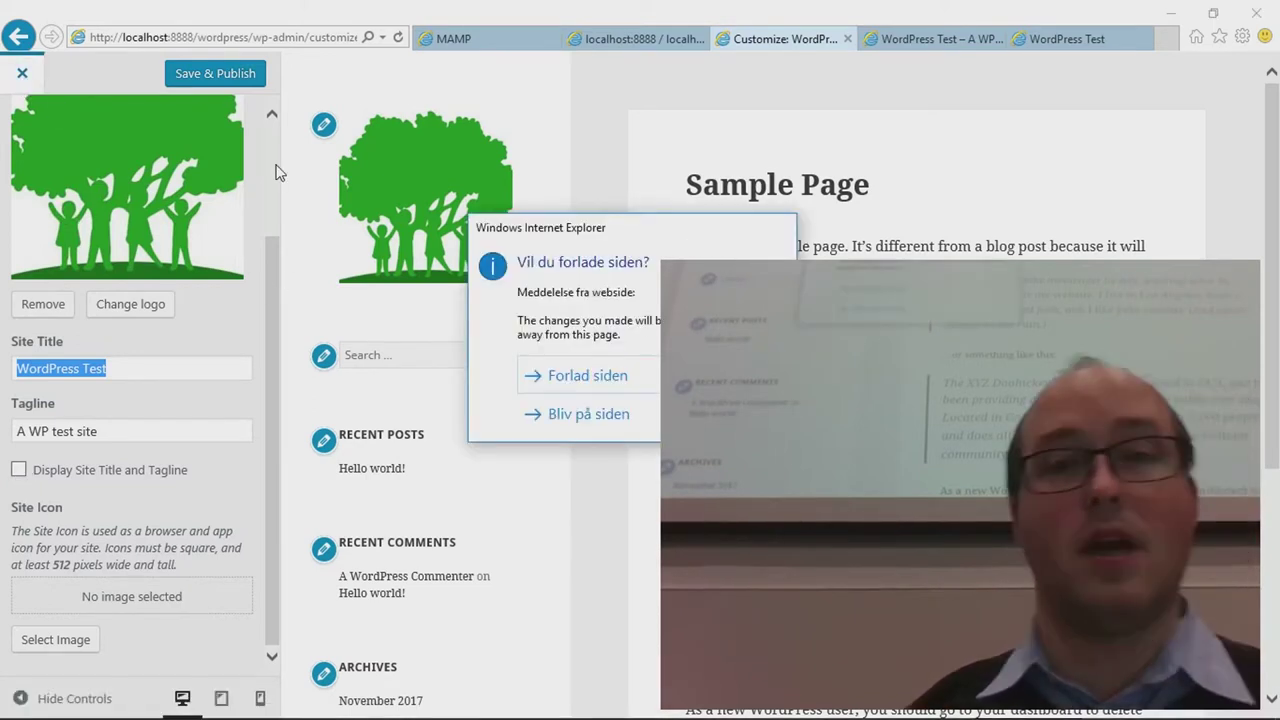
click(586, 414)
Step: Set the theme's background color to blue, #1e73be, in the Colors settings
scroll(181, 258, up, 3)
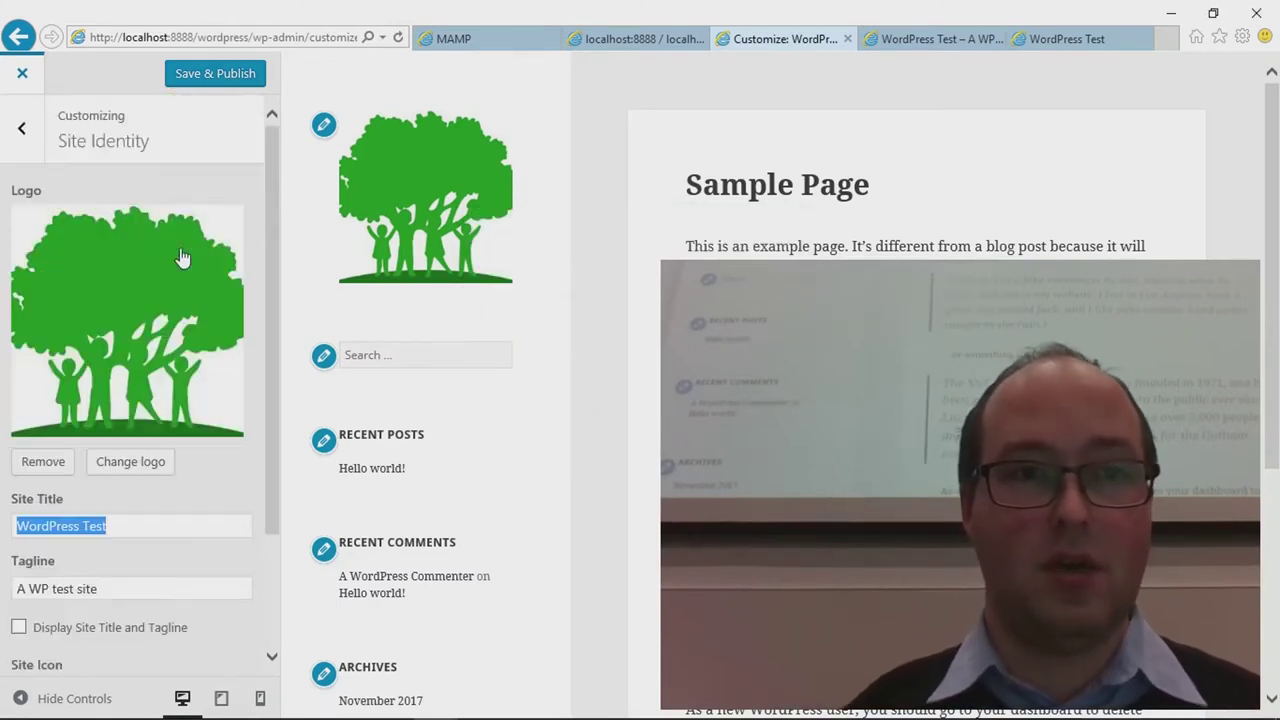
click(22, 128)
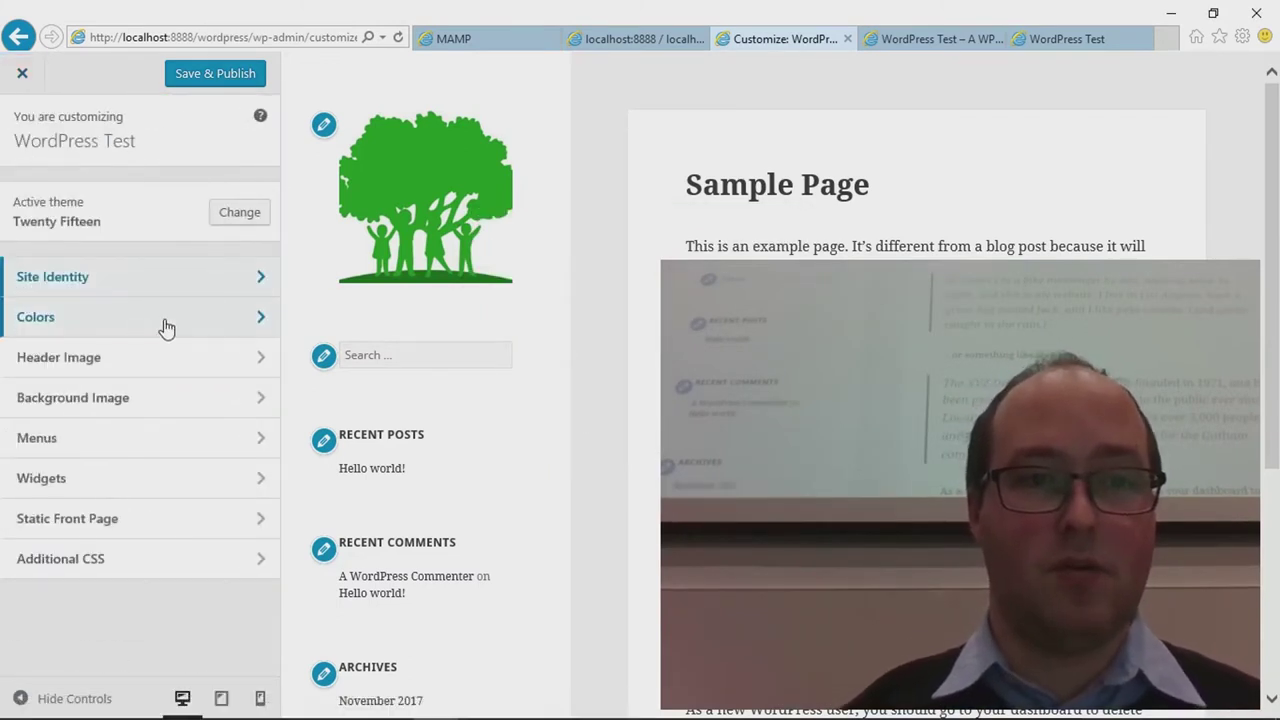
click(166, 326)
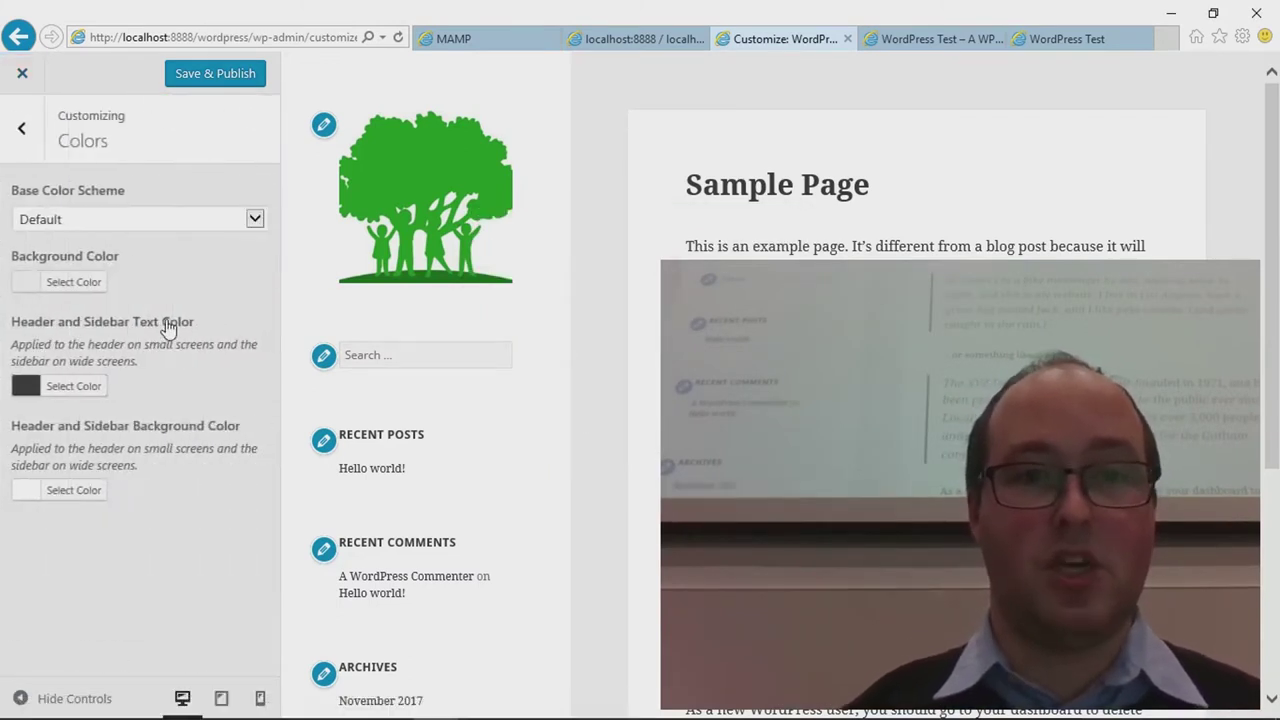
click(89, 281)
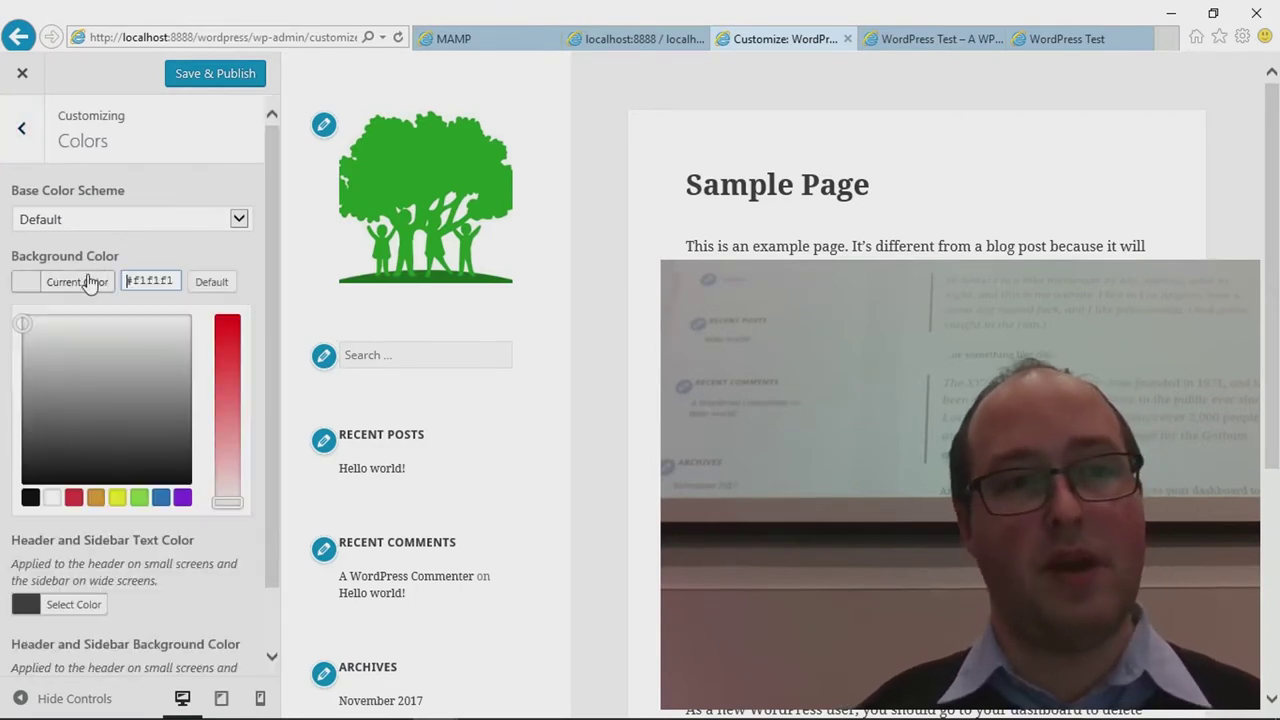
click(161, 498)
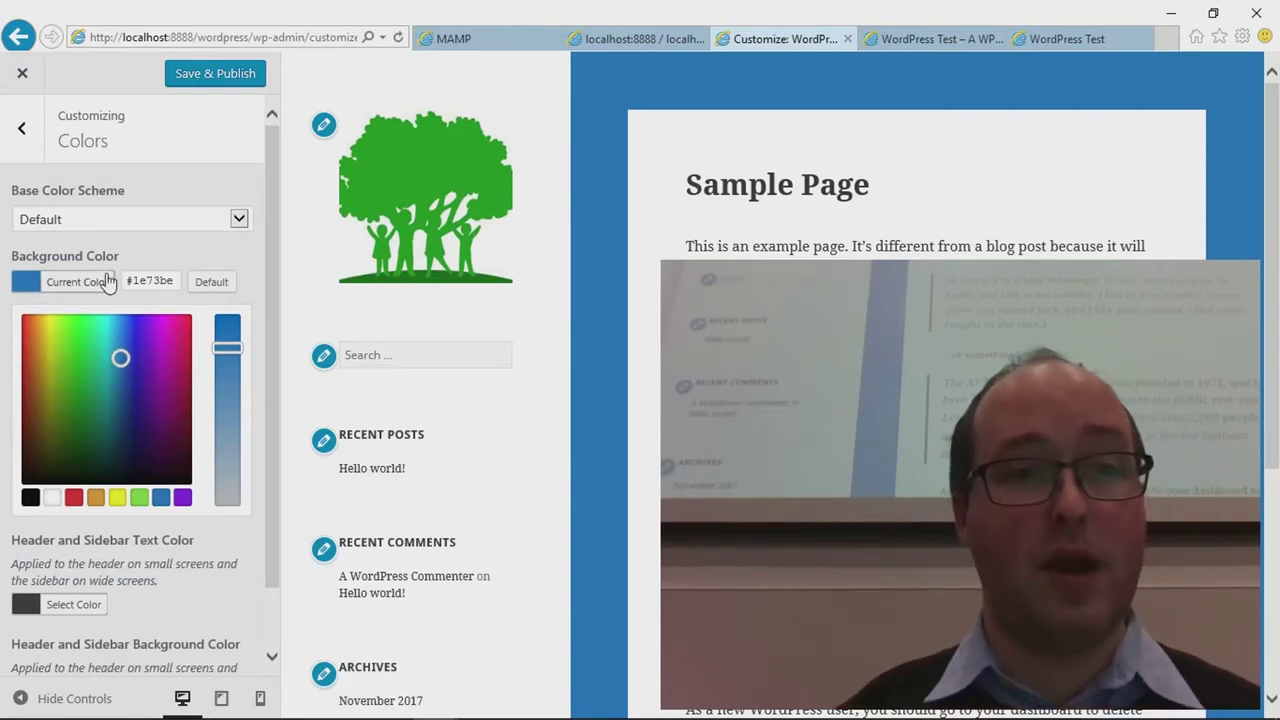
Step: Try the Purple and Yellow base color schemes on the site preview
click(239, 220)
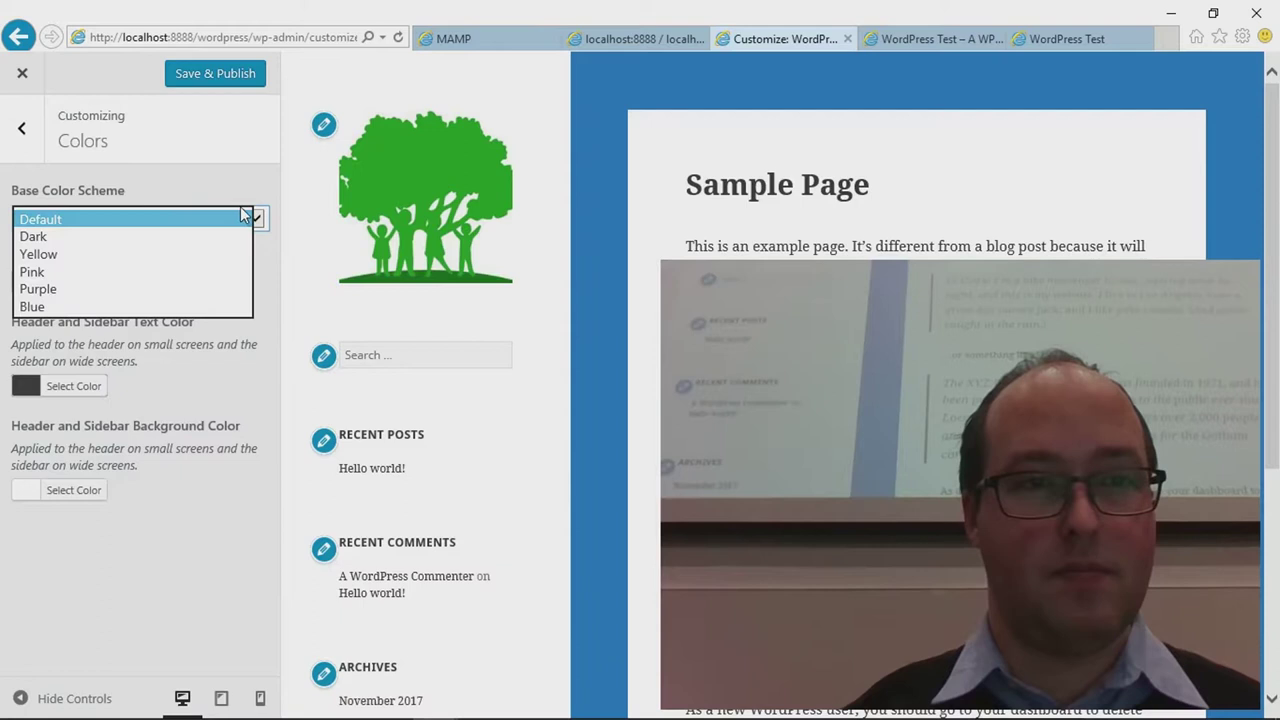
click(243, 176)
click(248, 219)
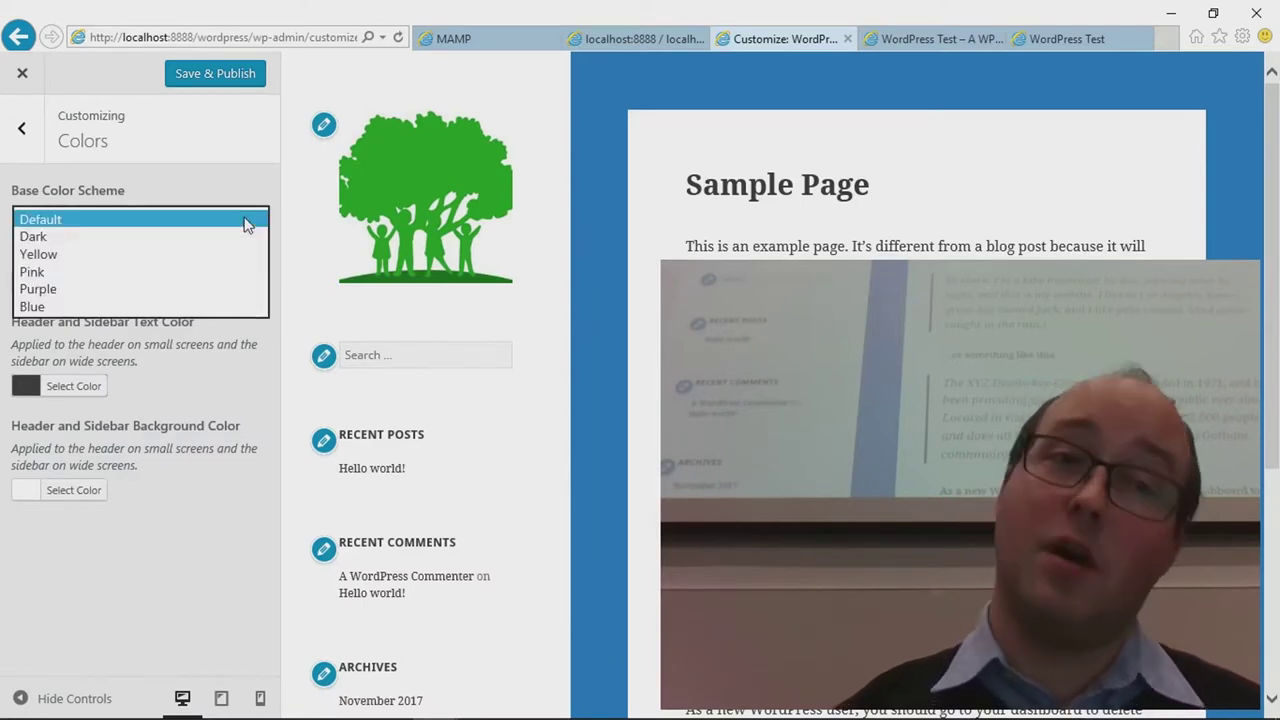
click(160, 289)
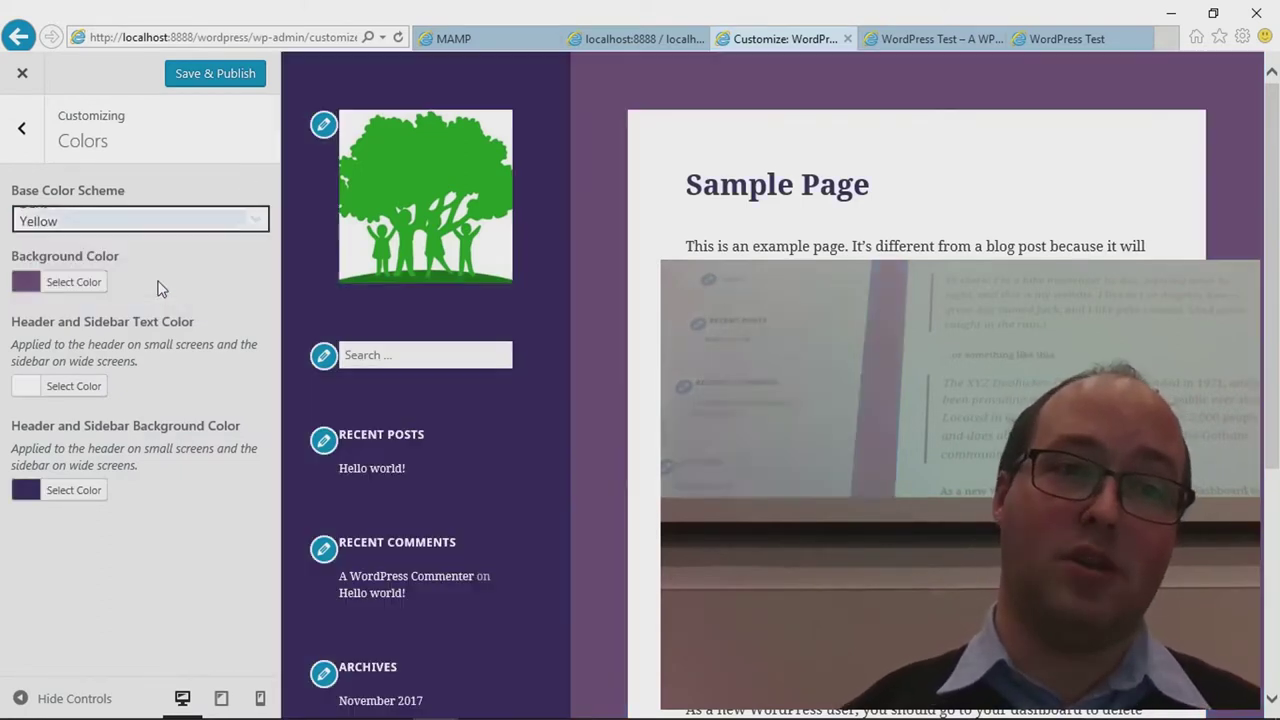
click(256, 220)
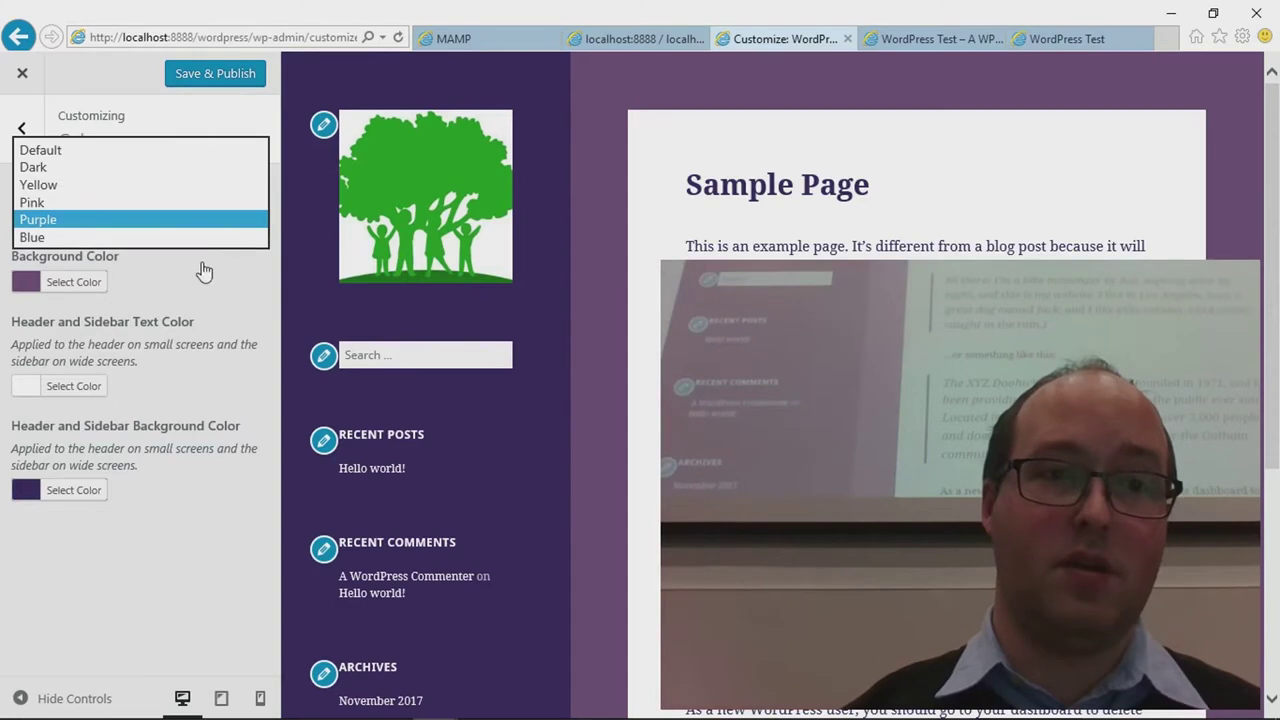
click(217, 183)
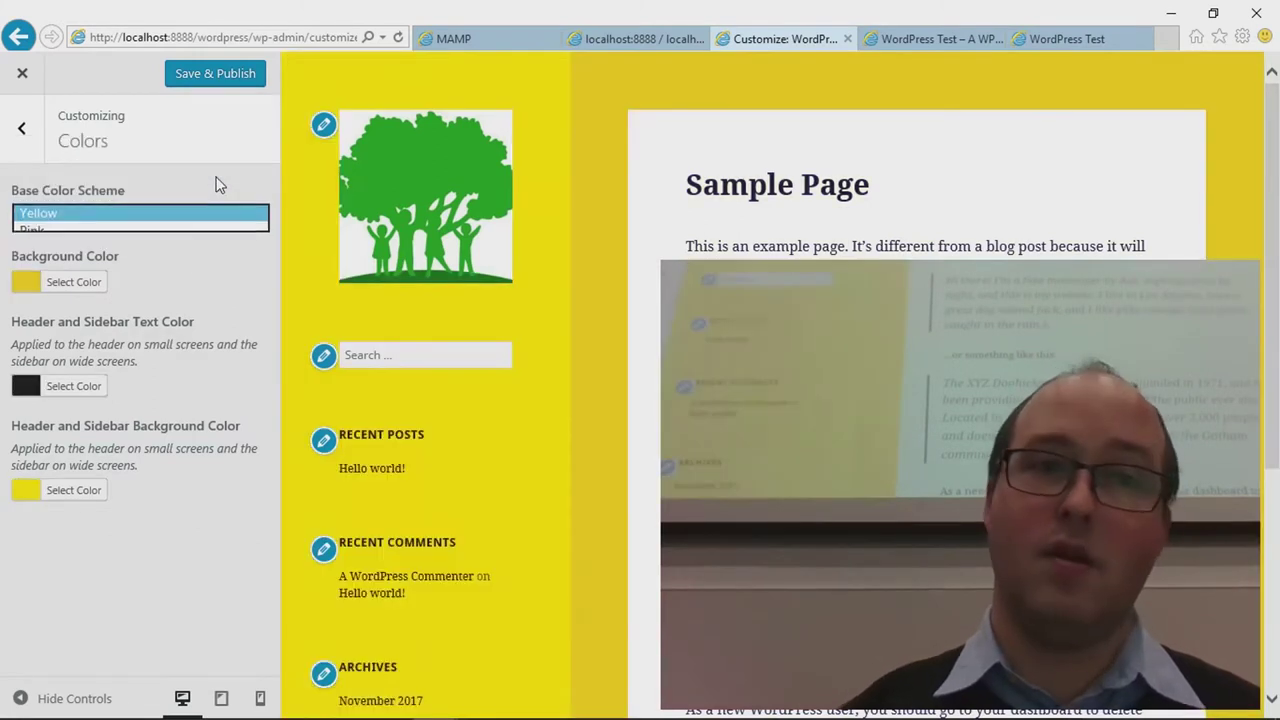
Step: Set the base color scheme to Pink and return to the customizer's main settings
click(256, 219)
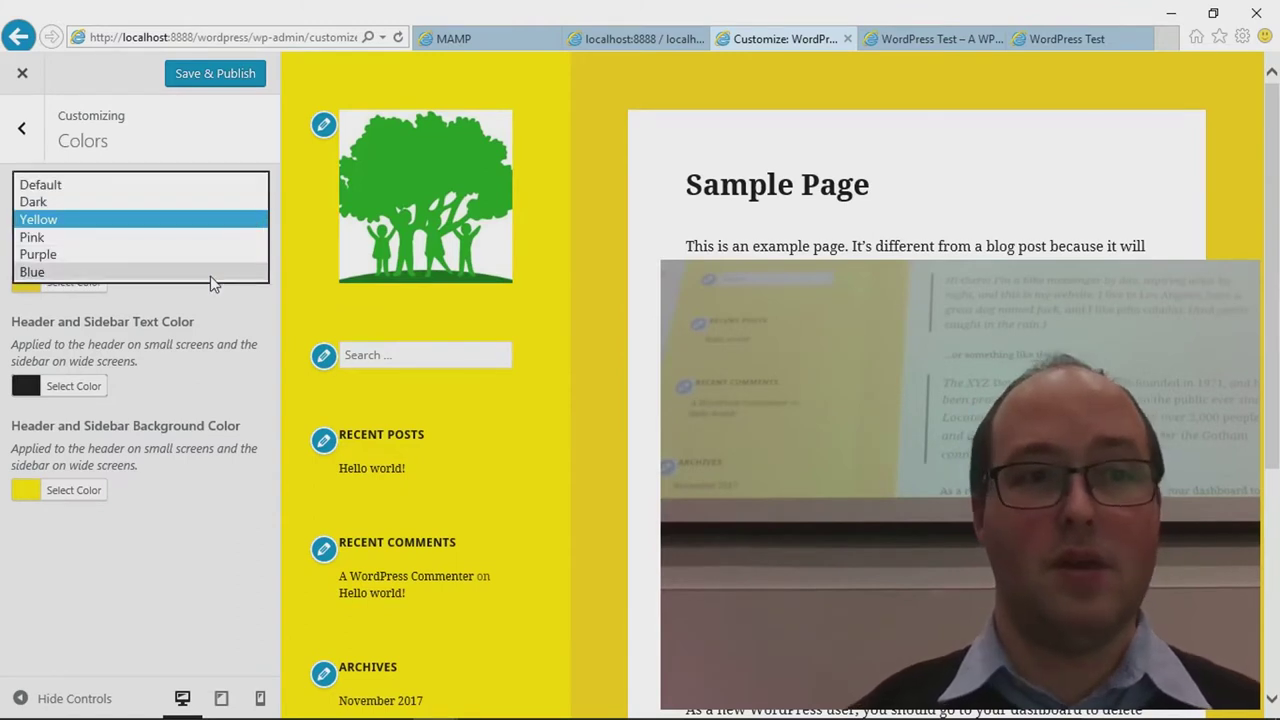
click(214, 240)
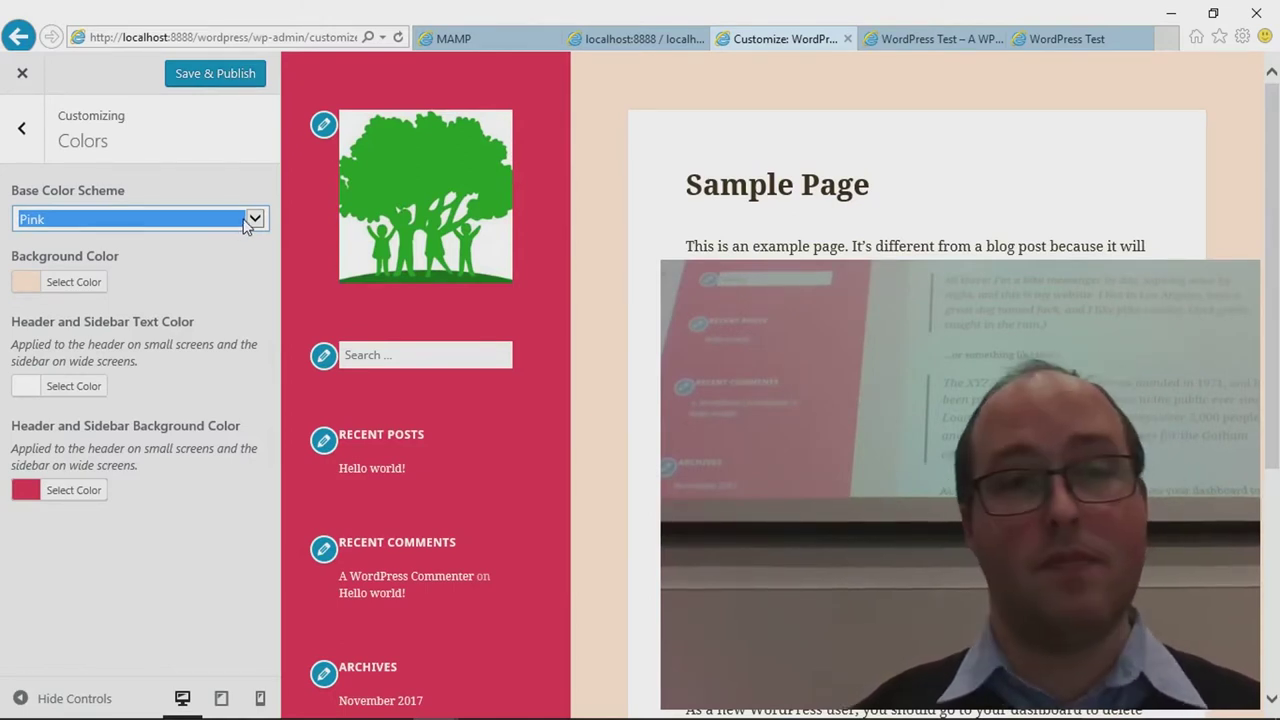
click(27, 158)
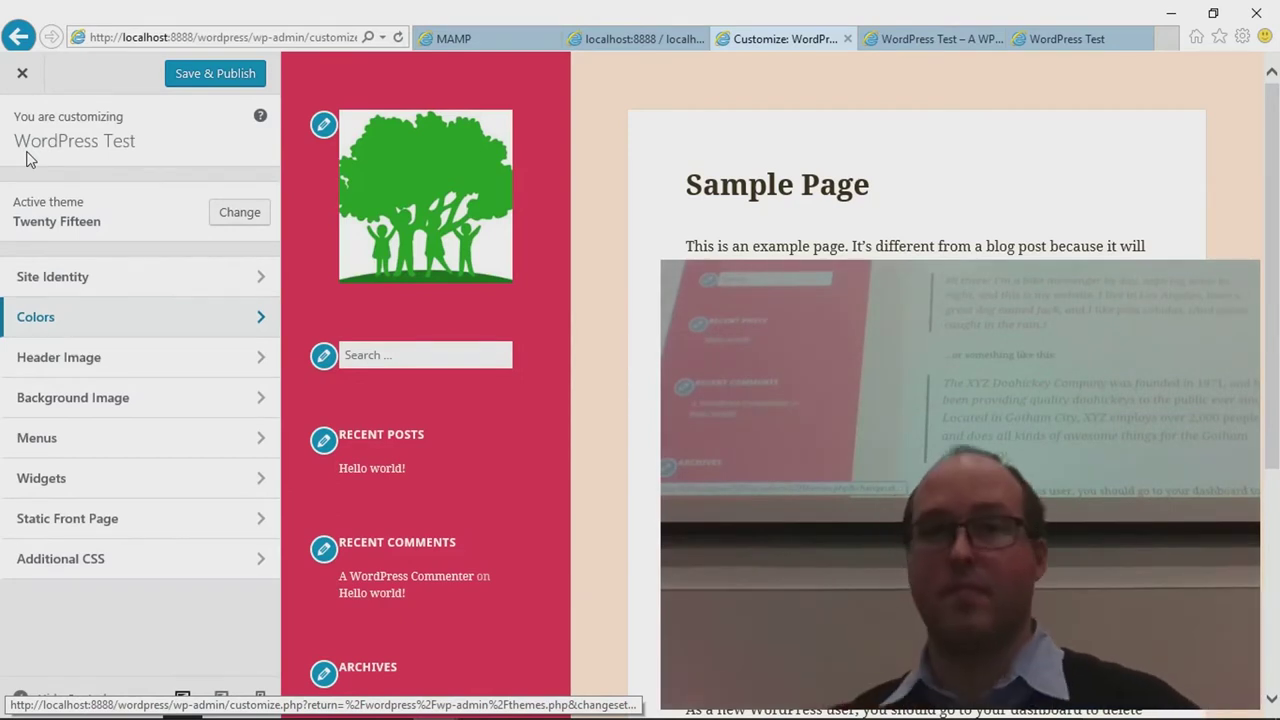
Step: Check the Header Image settings and return to the customizer's main settings without adding an image
click(258, 352)
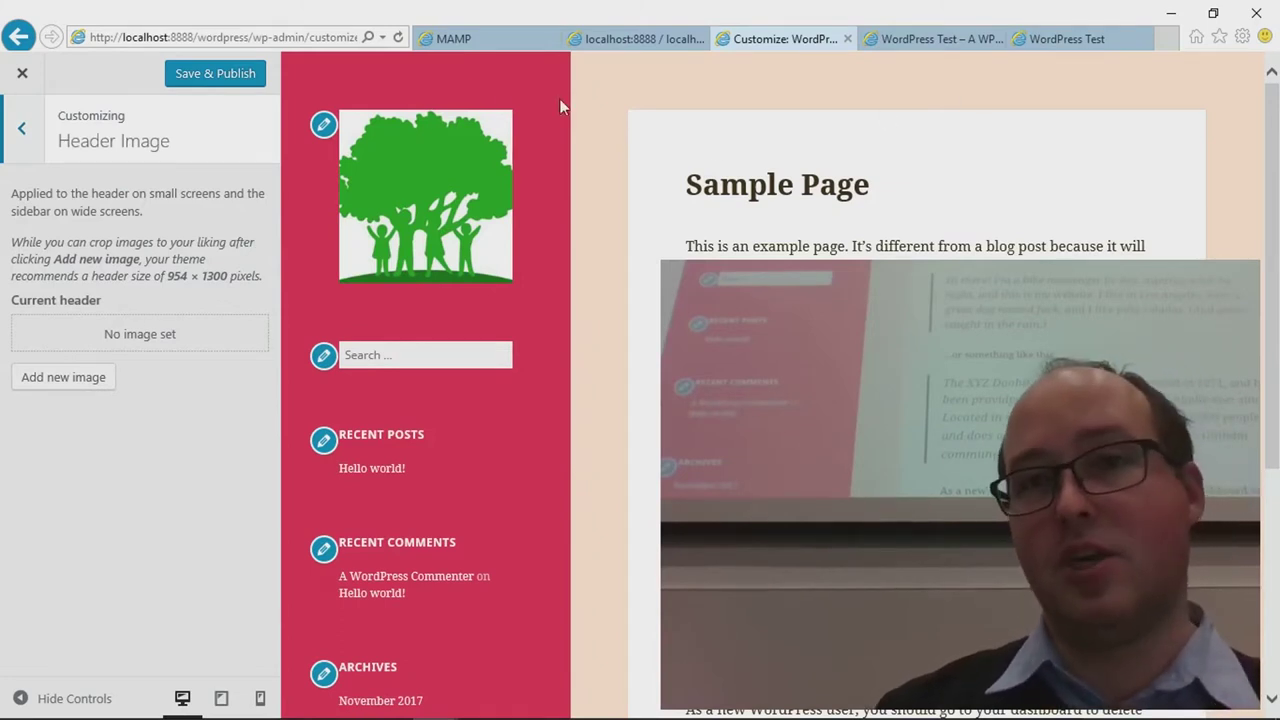
click(21, 128)
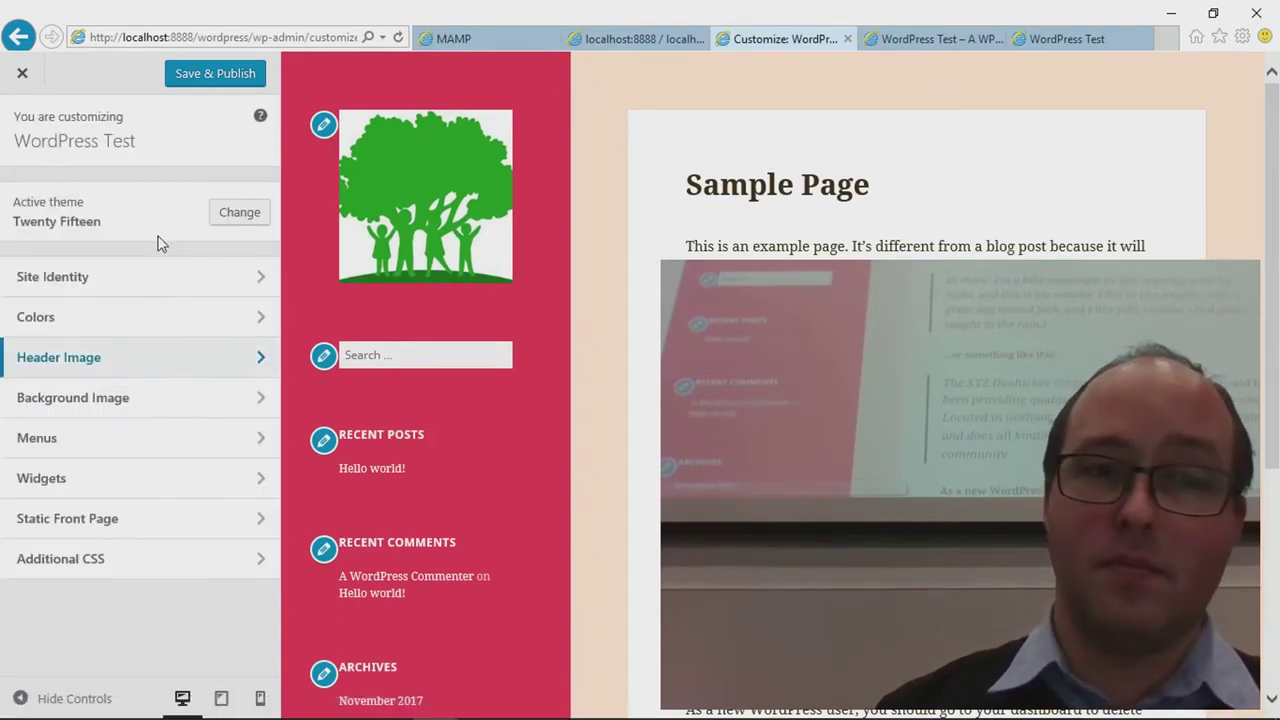
Step: Upload ttlogo-square.png from the Work folder as the site's background image and return to the customizer's main settings
click(140, 415)
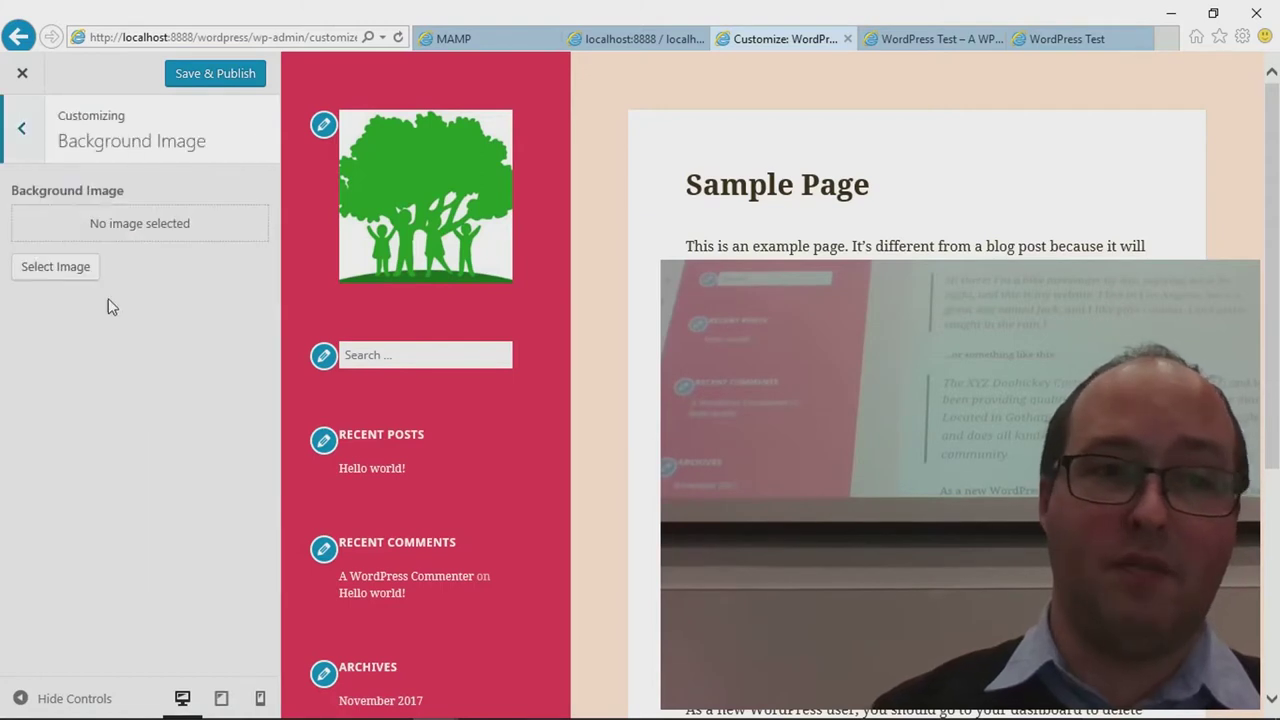
click(56, 268)
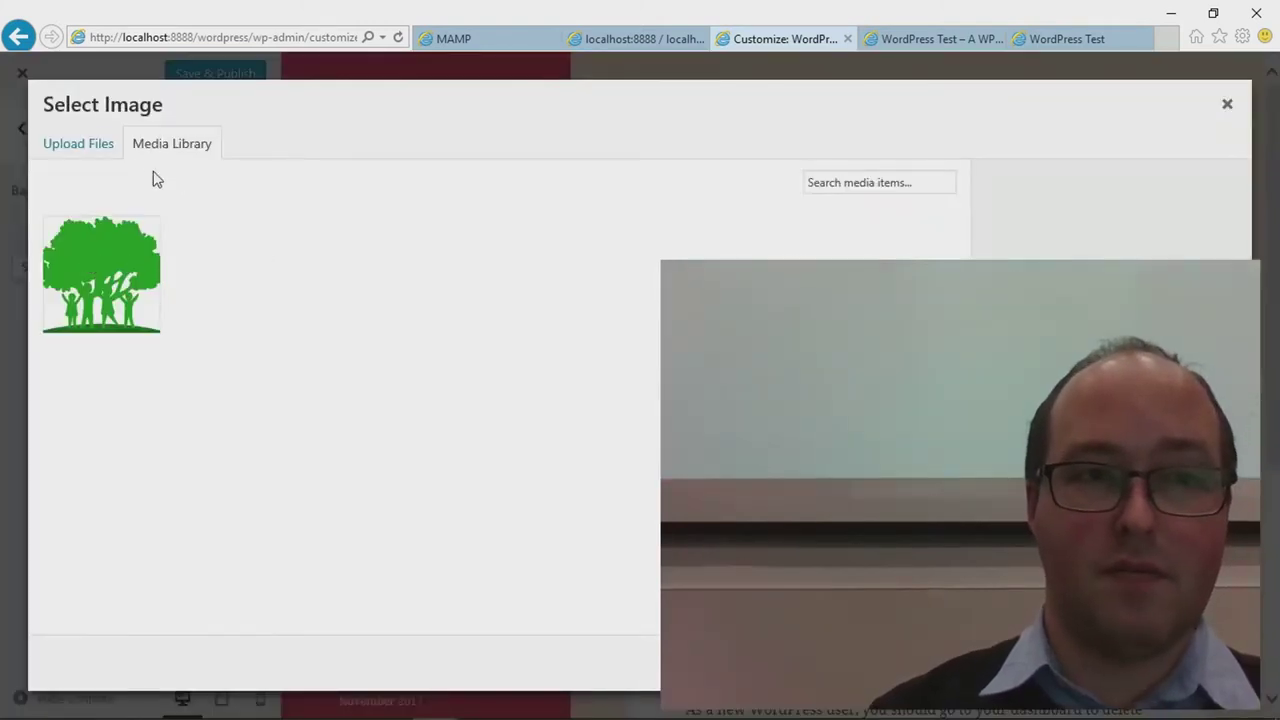
click(80, 146)
click(650, 405)
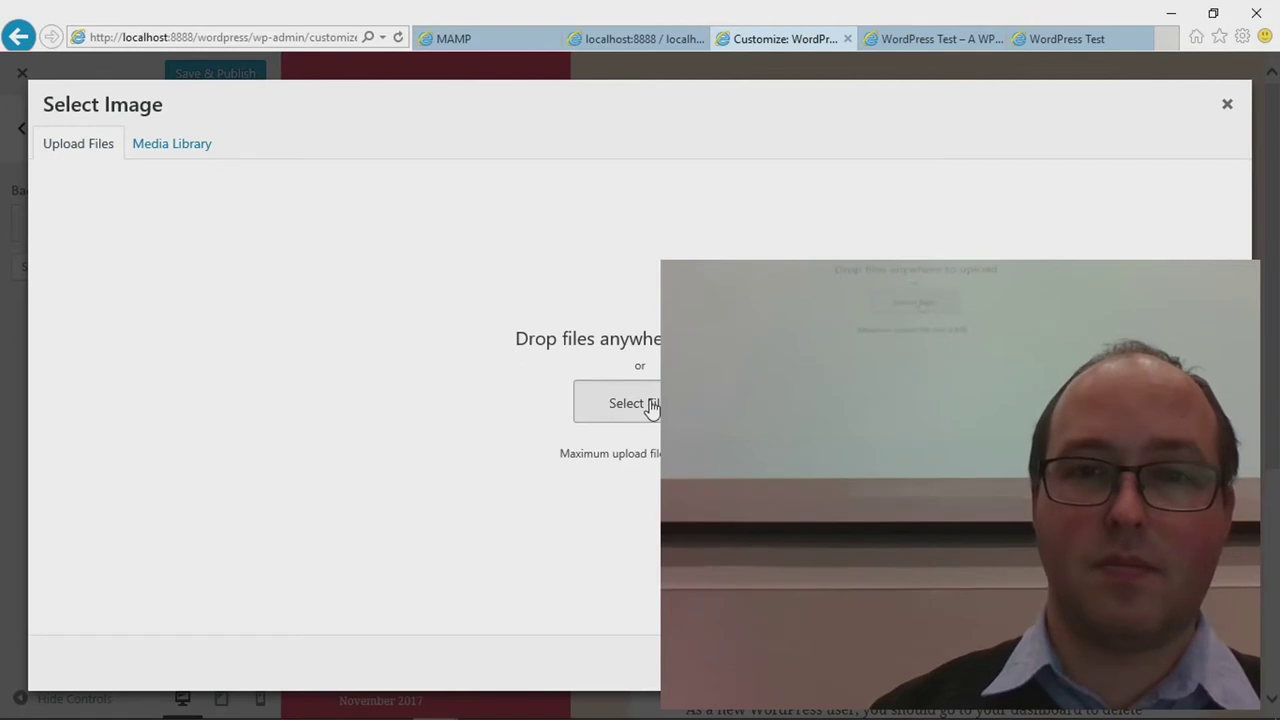
scroll(537, 297, down, 1)
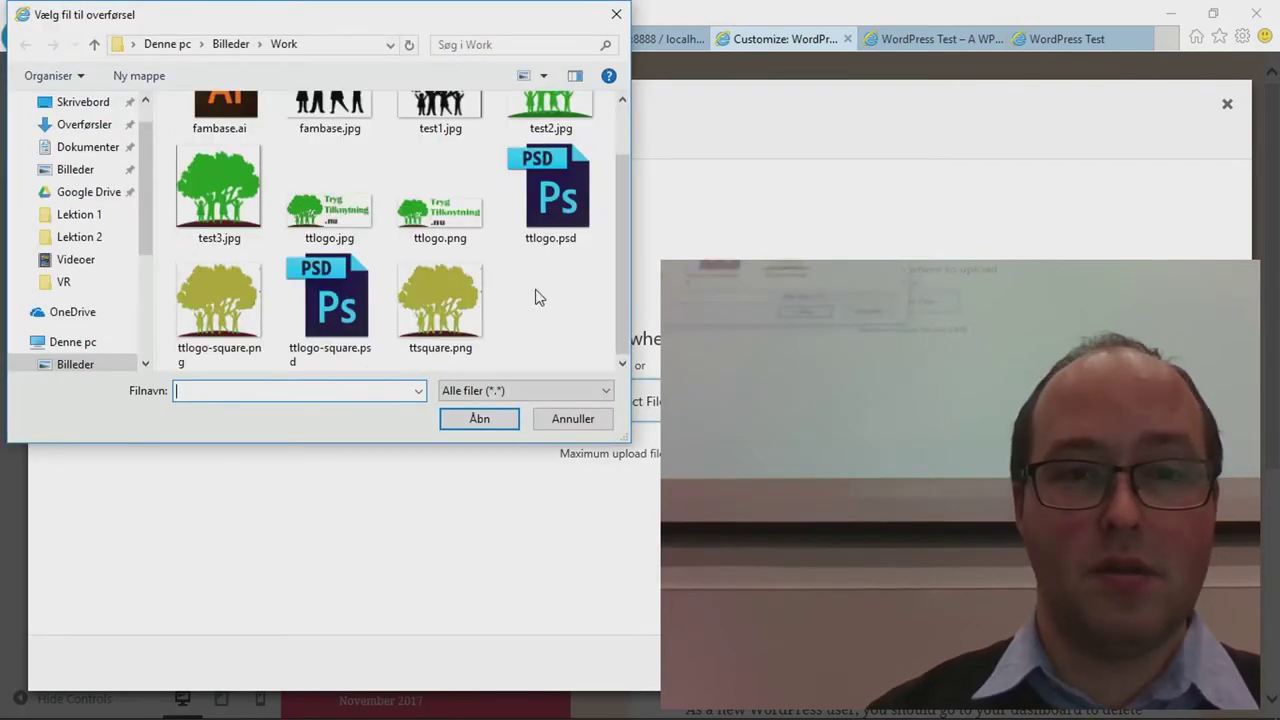
double_click(218, 300)
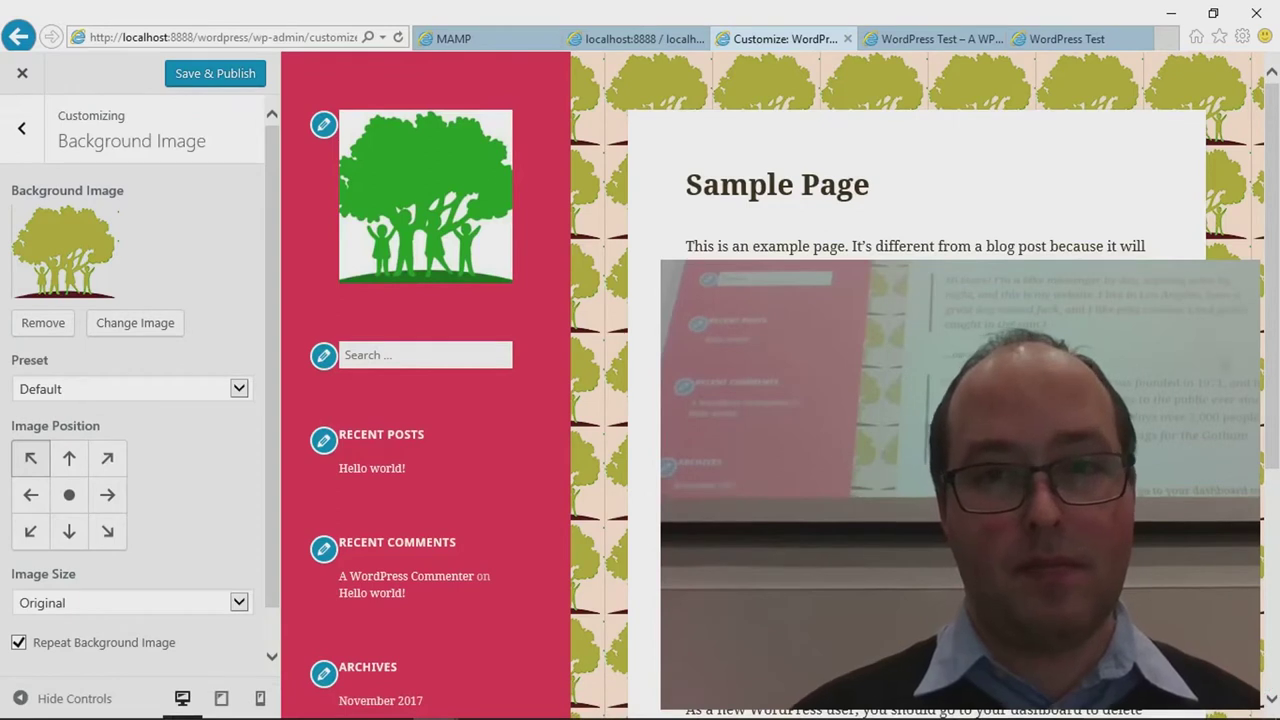
click(21, 128)
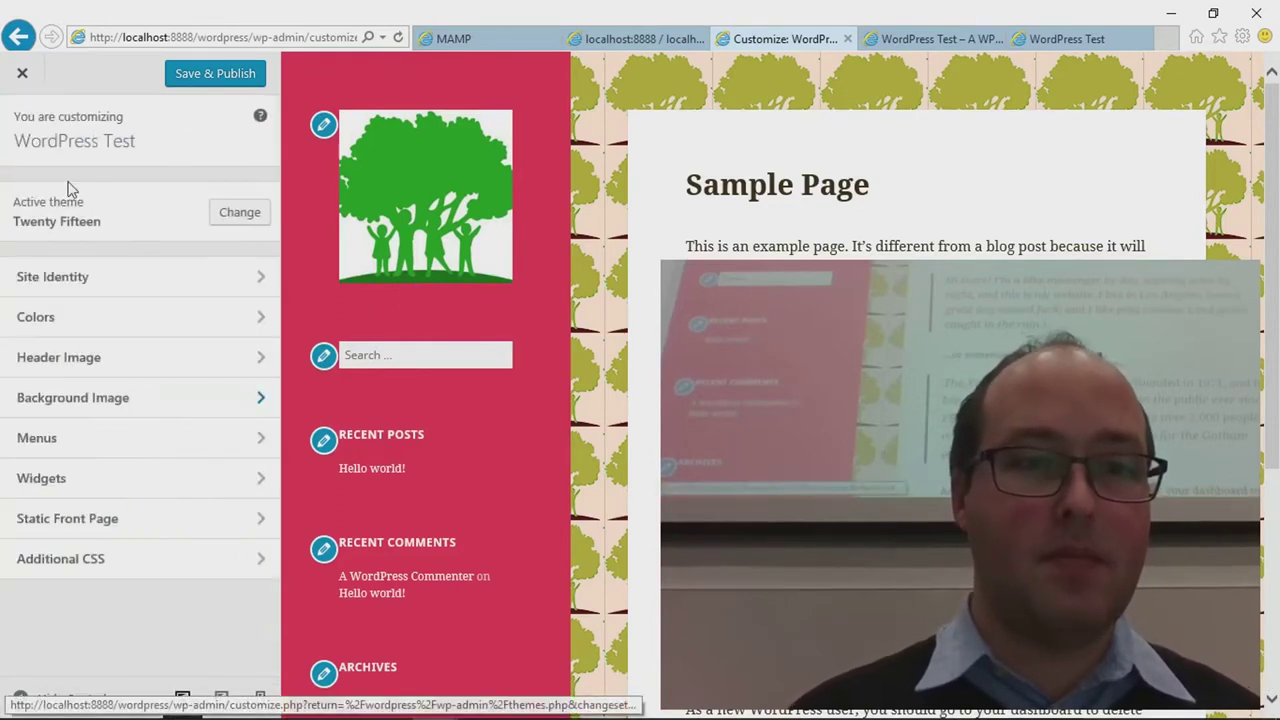
Step: Review the Menus settings and their menu locations, leaving them as they are, and return to the customizer's main settings
click(158, 443)
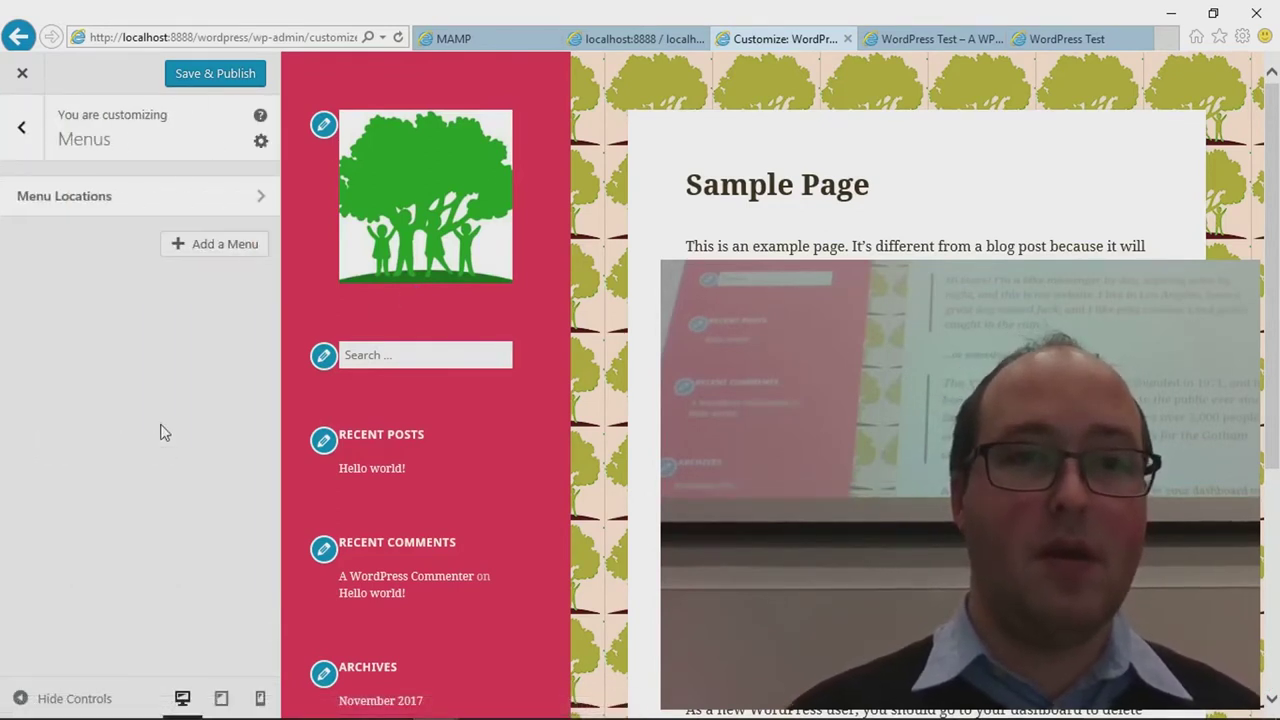
click(209, 210)
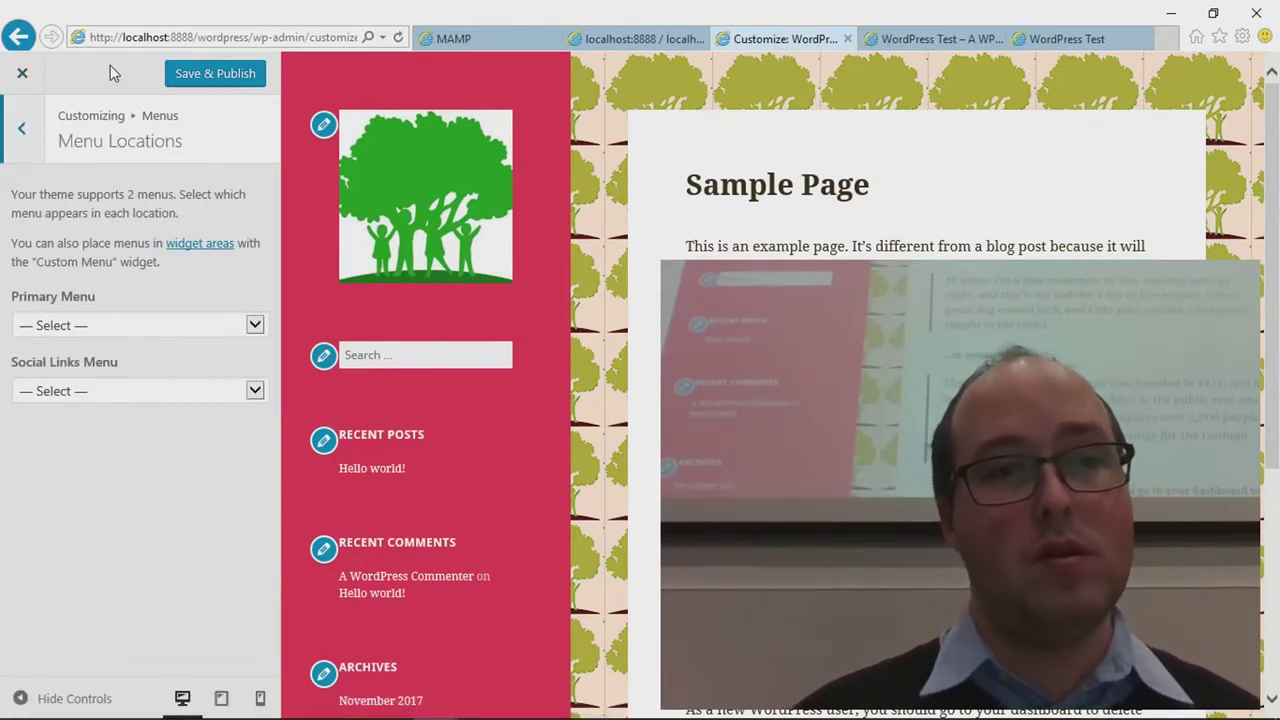
click(22, 130)
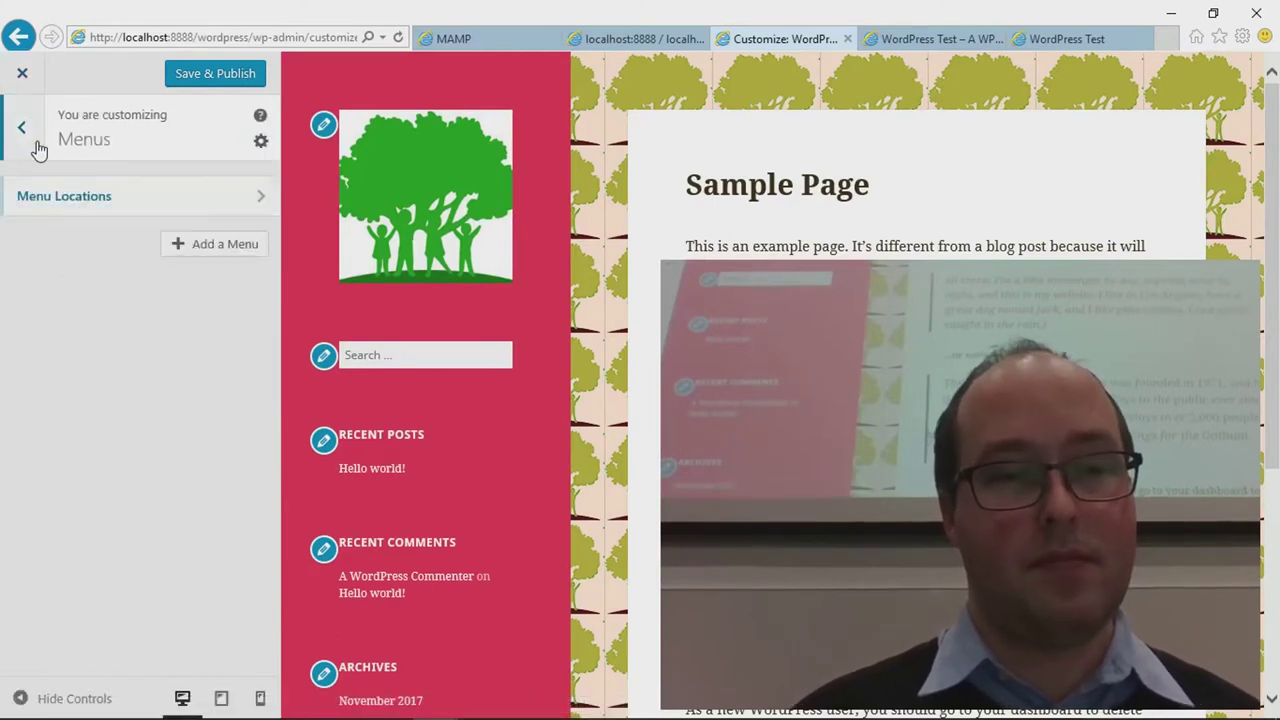
click(22, 128)
Step: Open the Static Front Page settings, and for comparison switch to Chrome and view the Forside page in the iul.dk dashboard
click(152, 522)
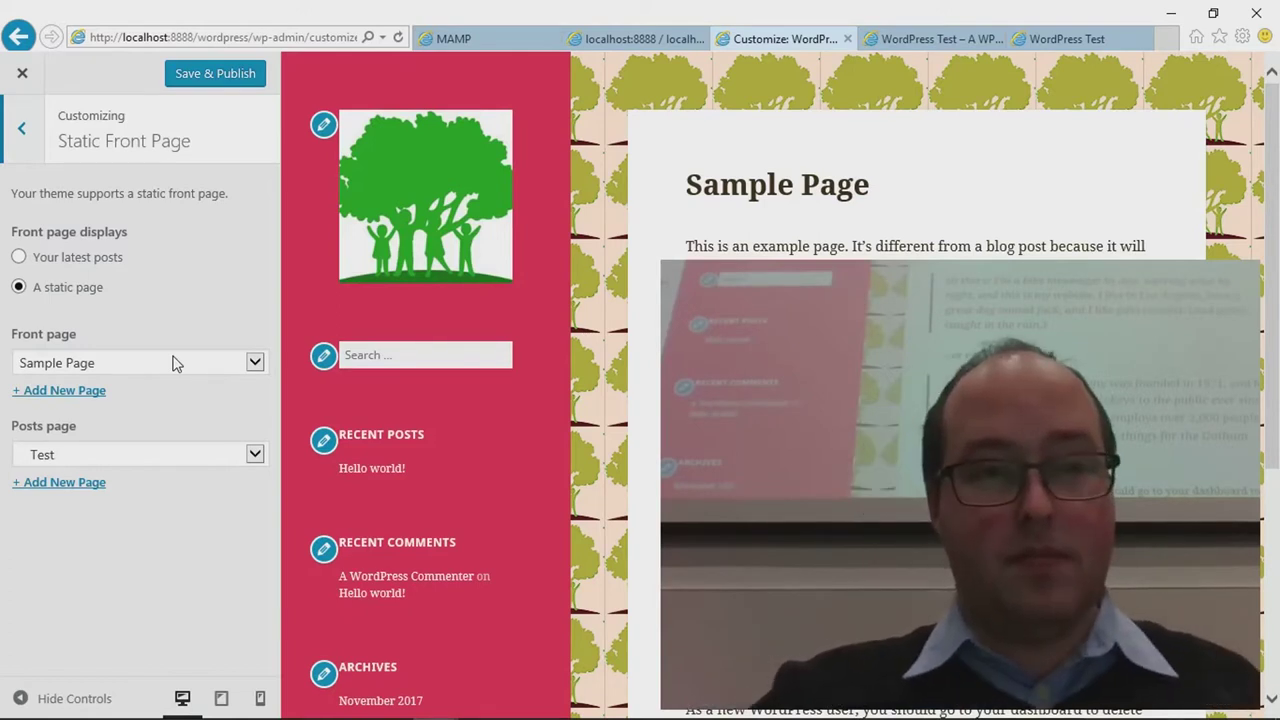
key(alt+Tab)
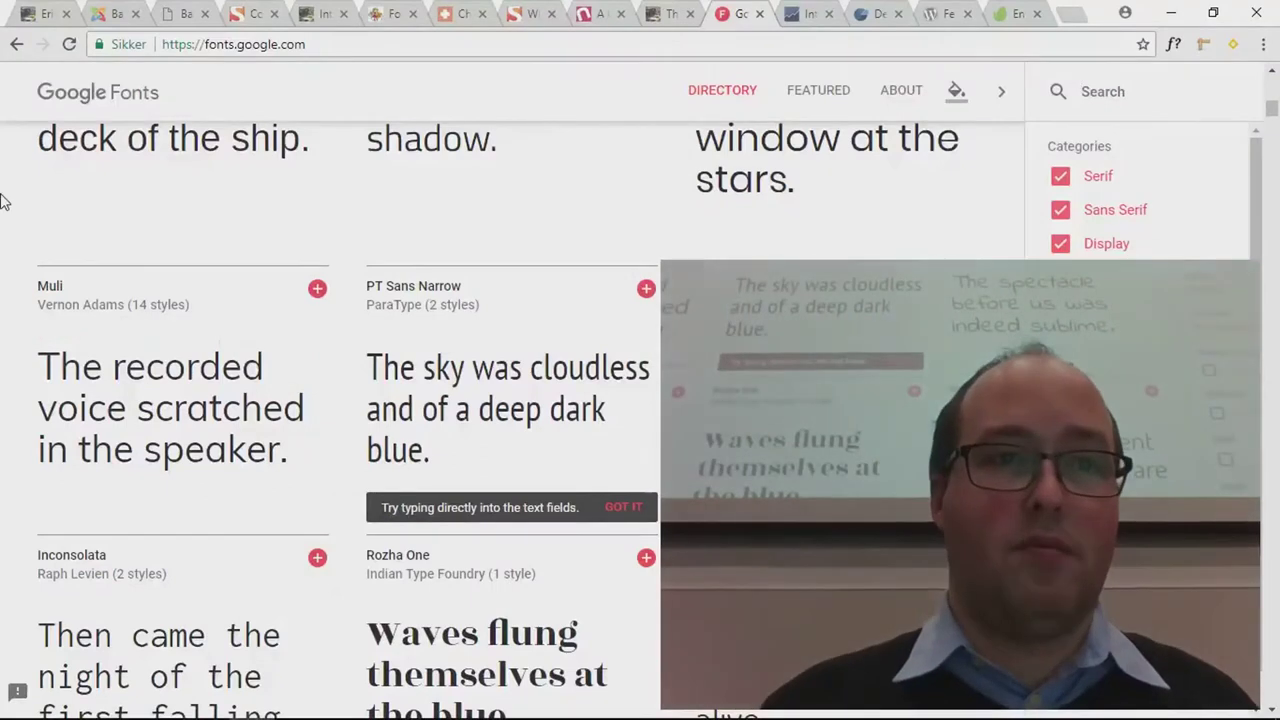
click(45, 13)
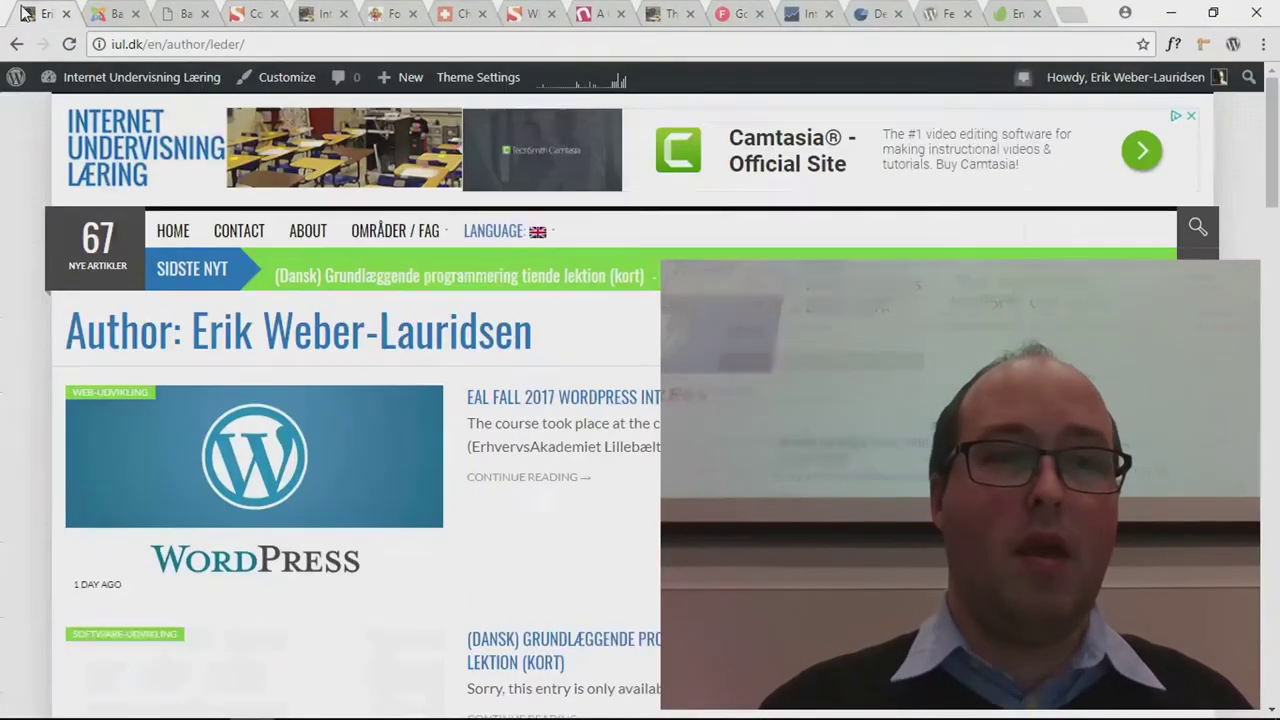
mouse_move(108, 69)
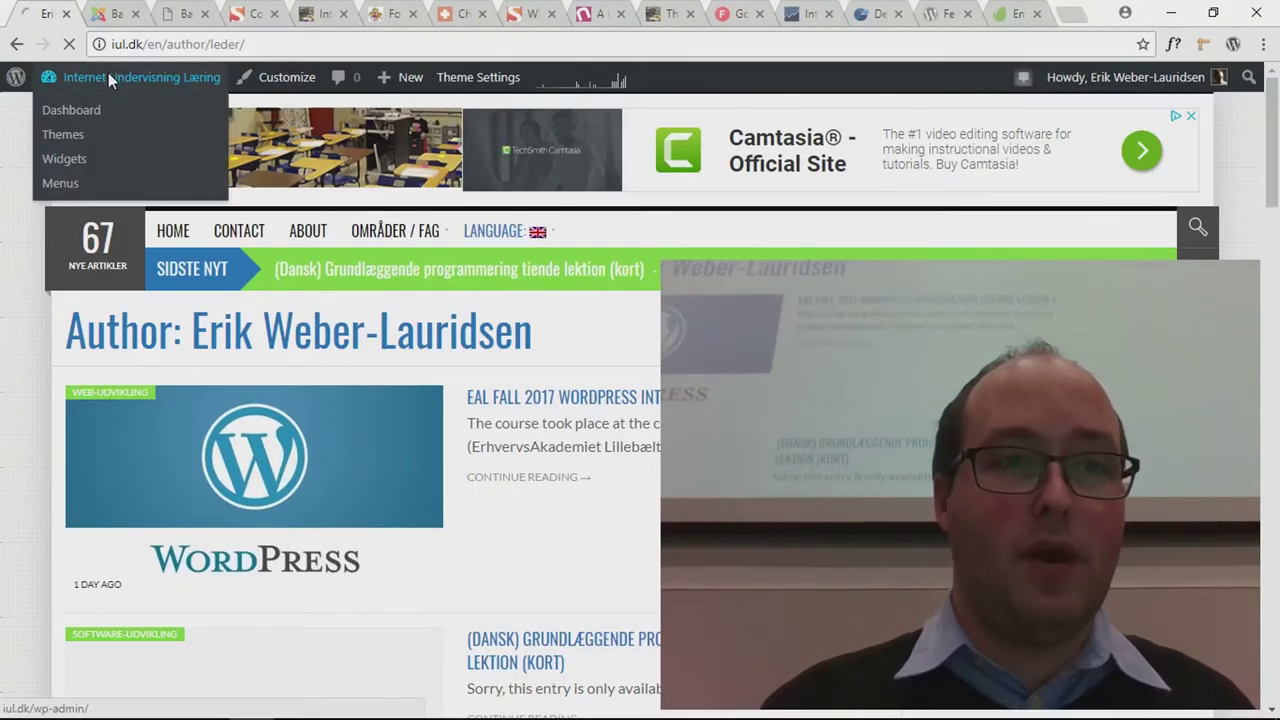
click(78, 113)
mouse_move(53, 328)
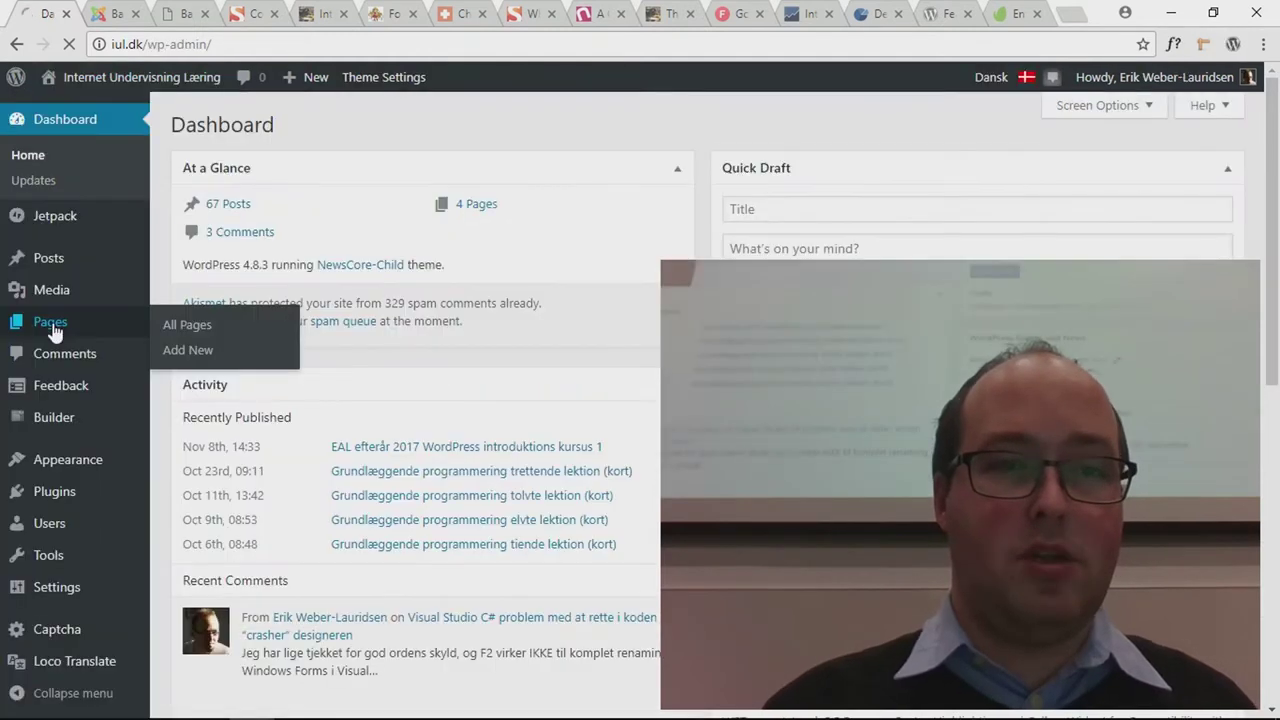
click(53, 328)
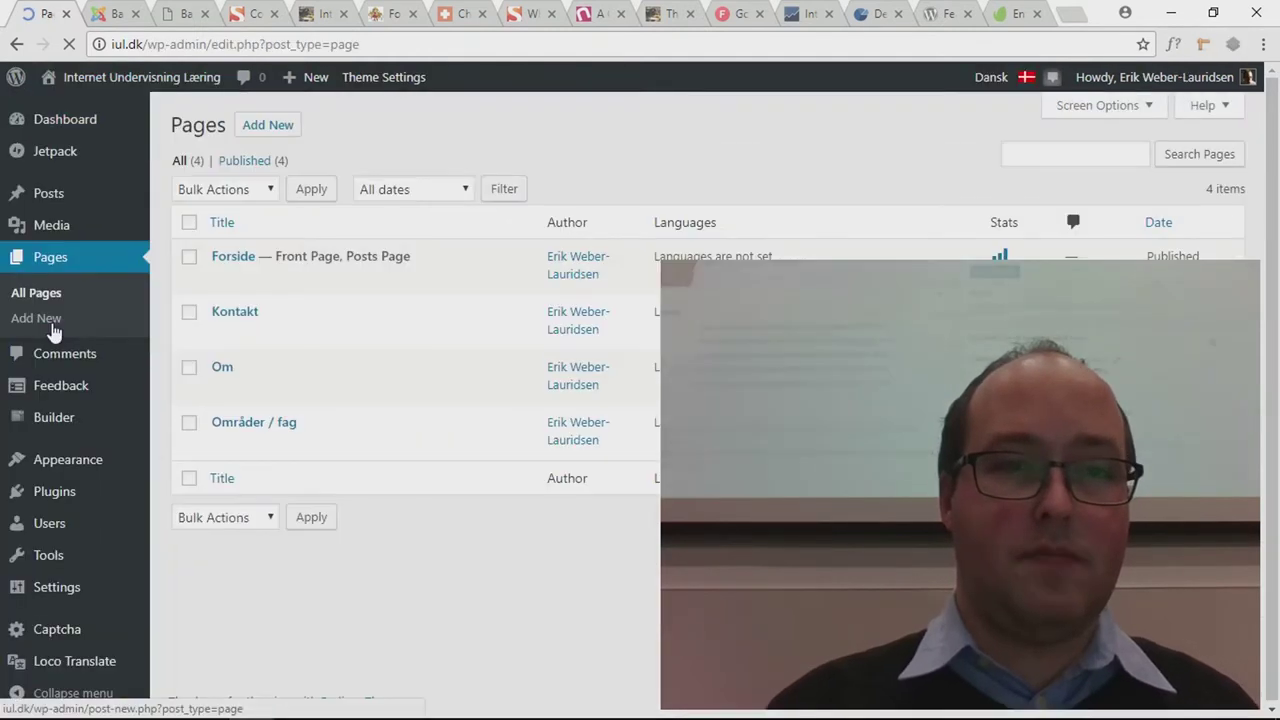
click(233, 258)
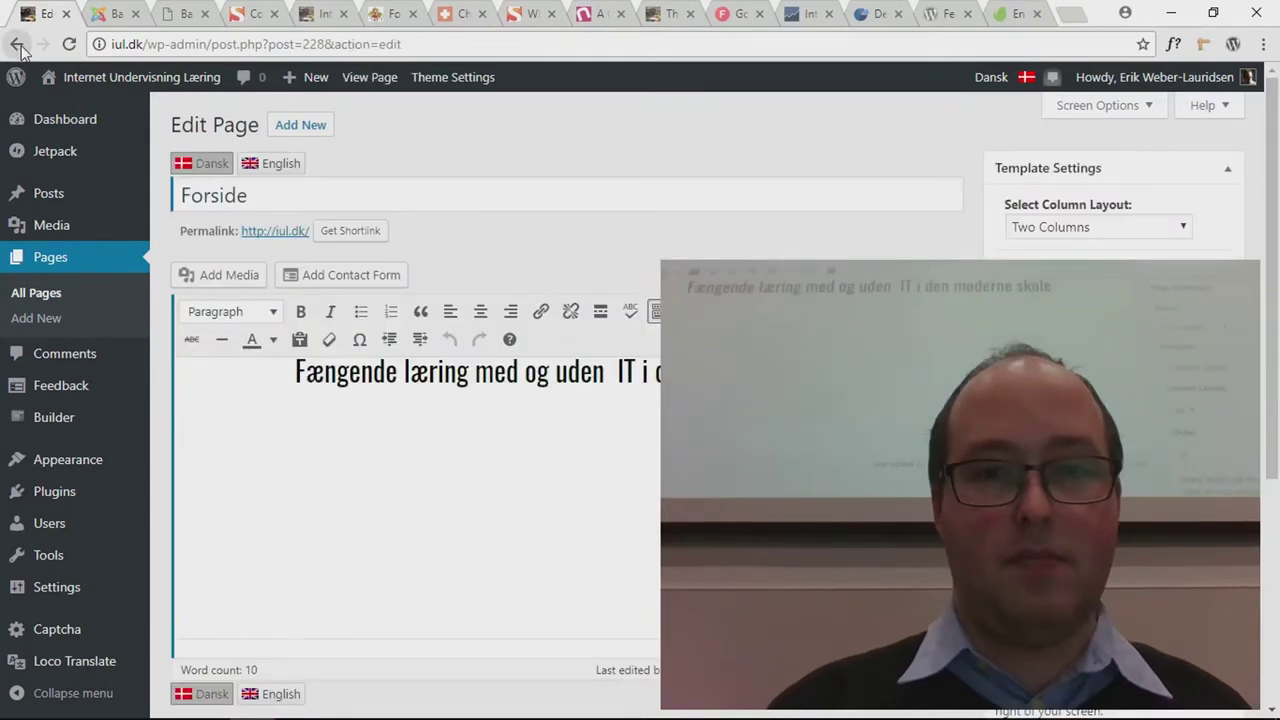
right_click(18, 47)
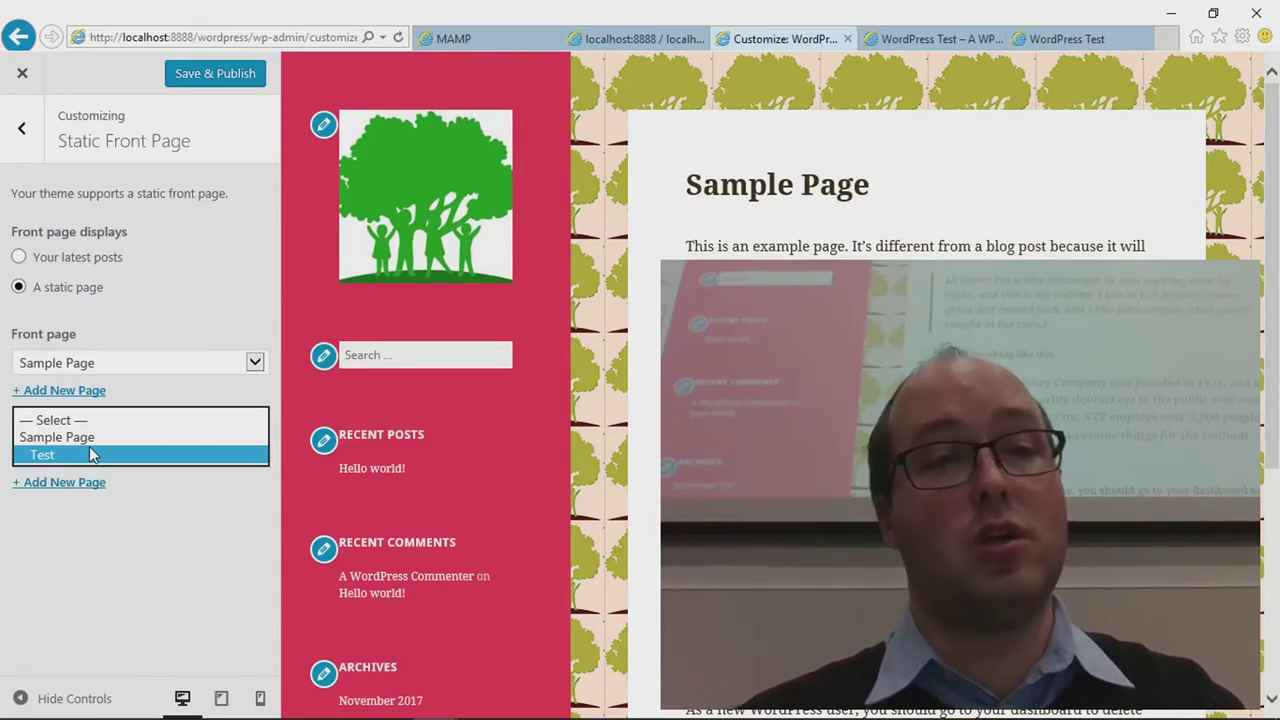
Step: Review the static front page choices, keep Sample Page as front page and Test as posts page, and return to the main settings
click(145, 362)
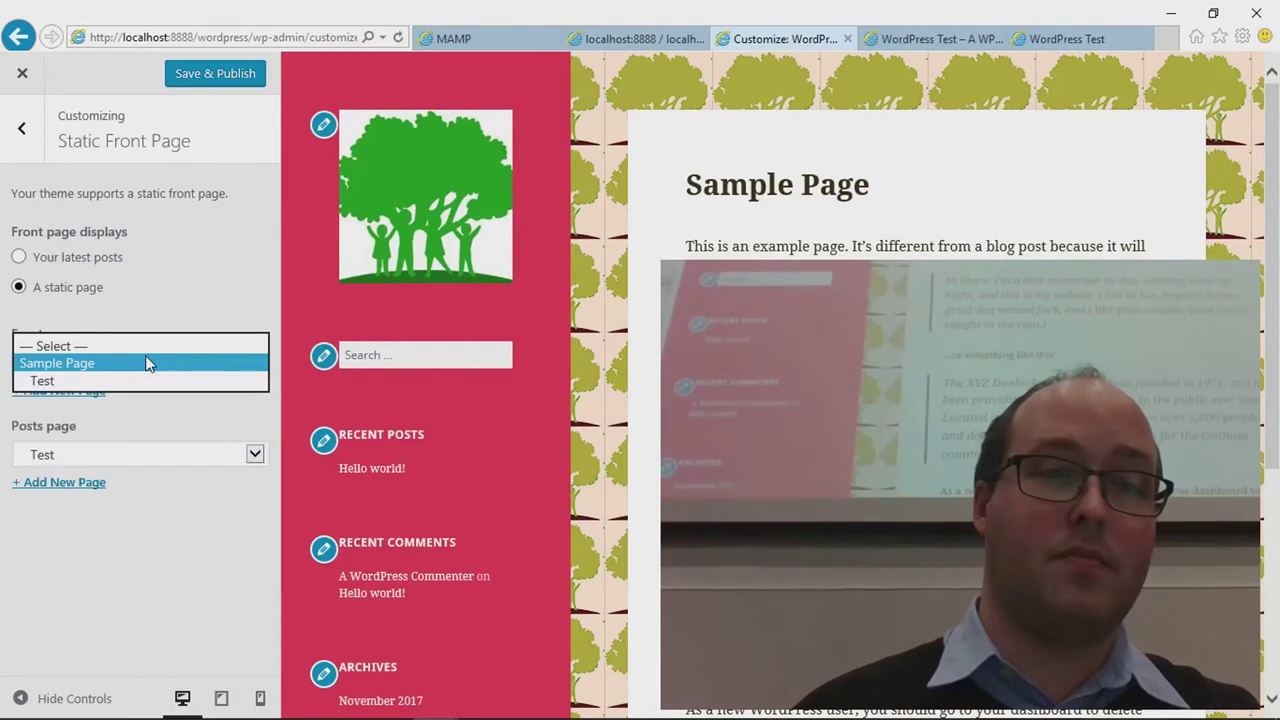
click(150, 363)
click(106, 455)
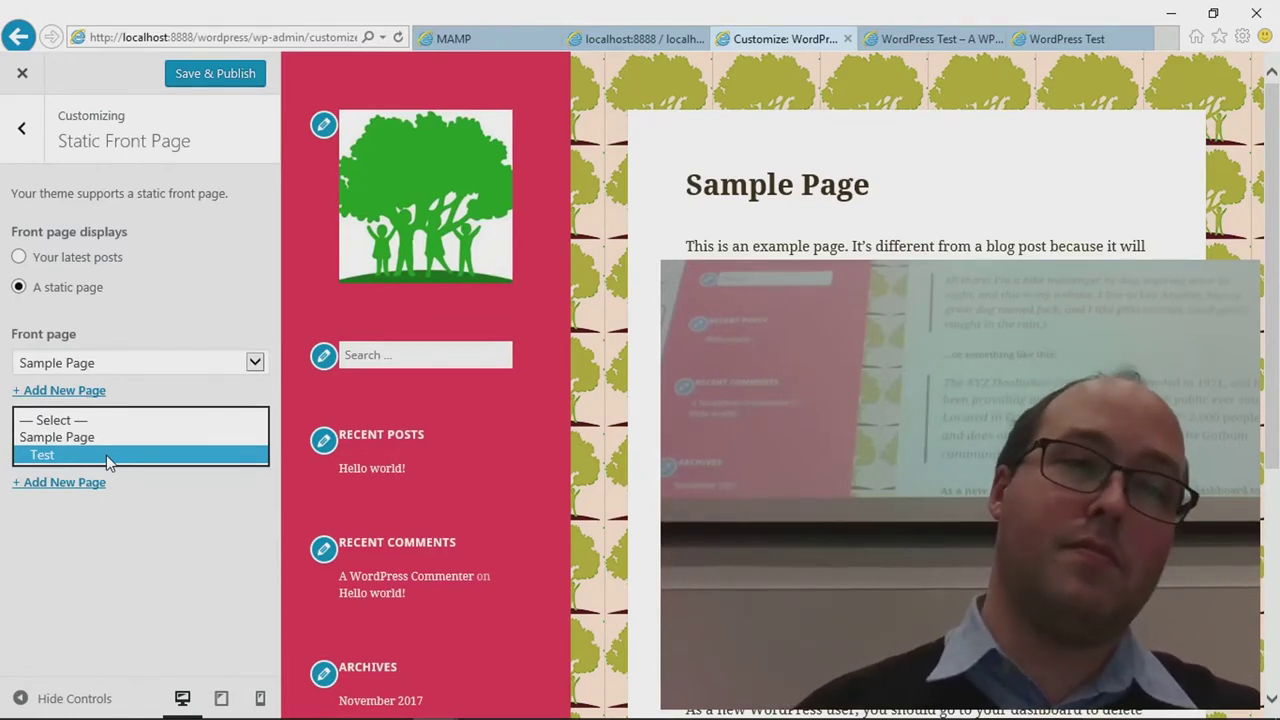
click(106, 455)
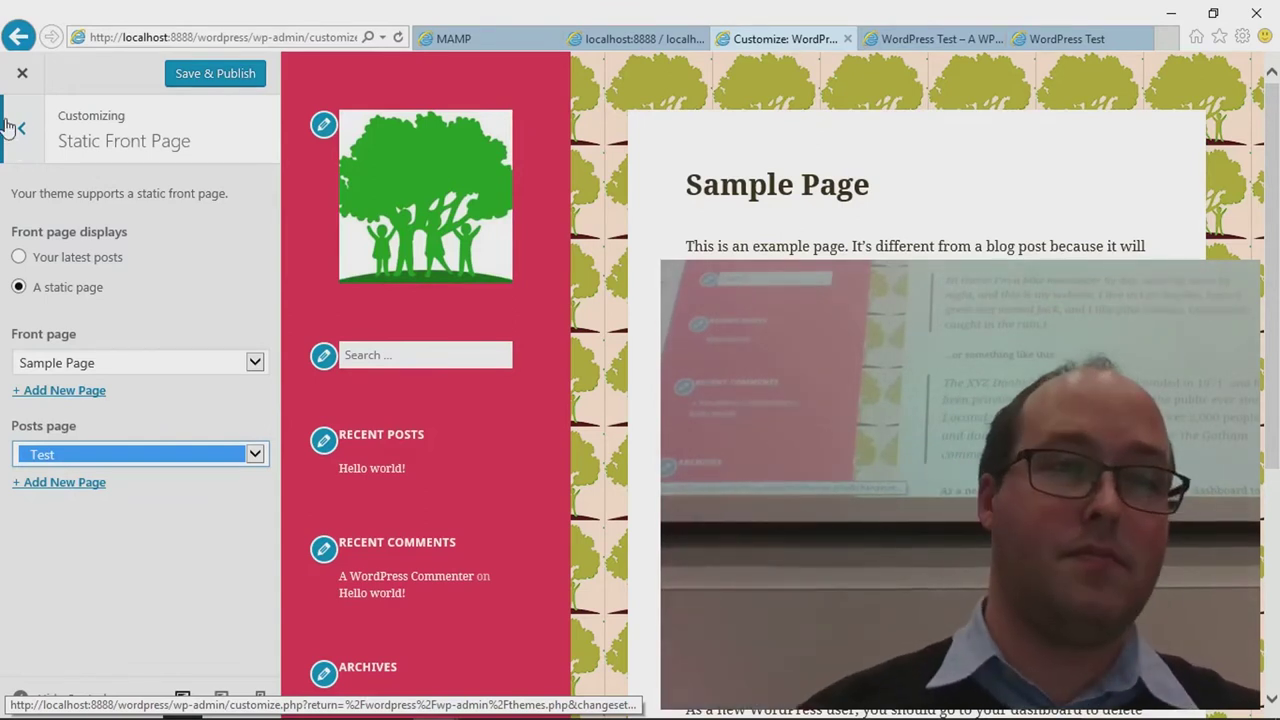
click(10, 128)
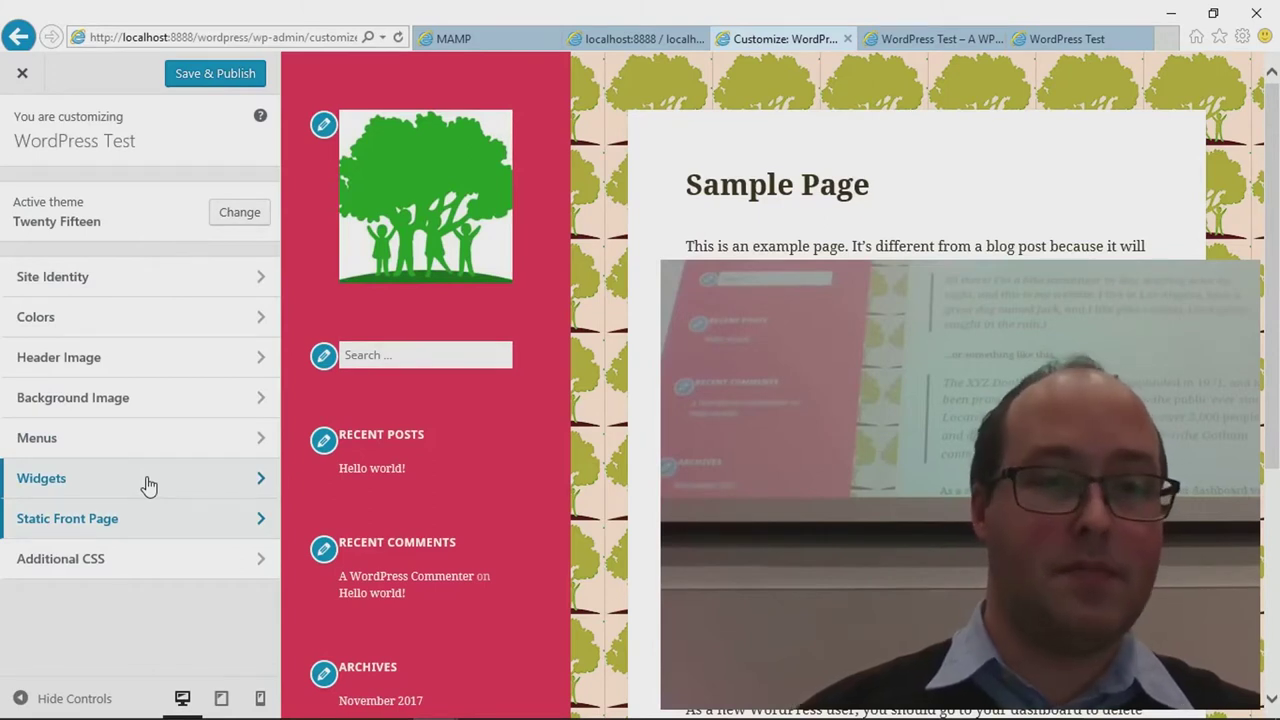
Step: Remove the Recent Posts widget from the sidebar's widget area
click(147, 480)
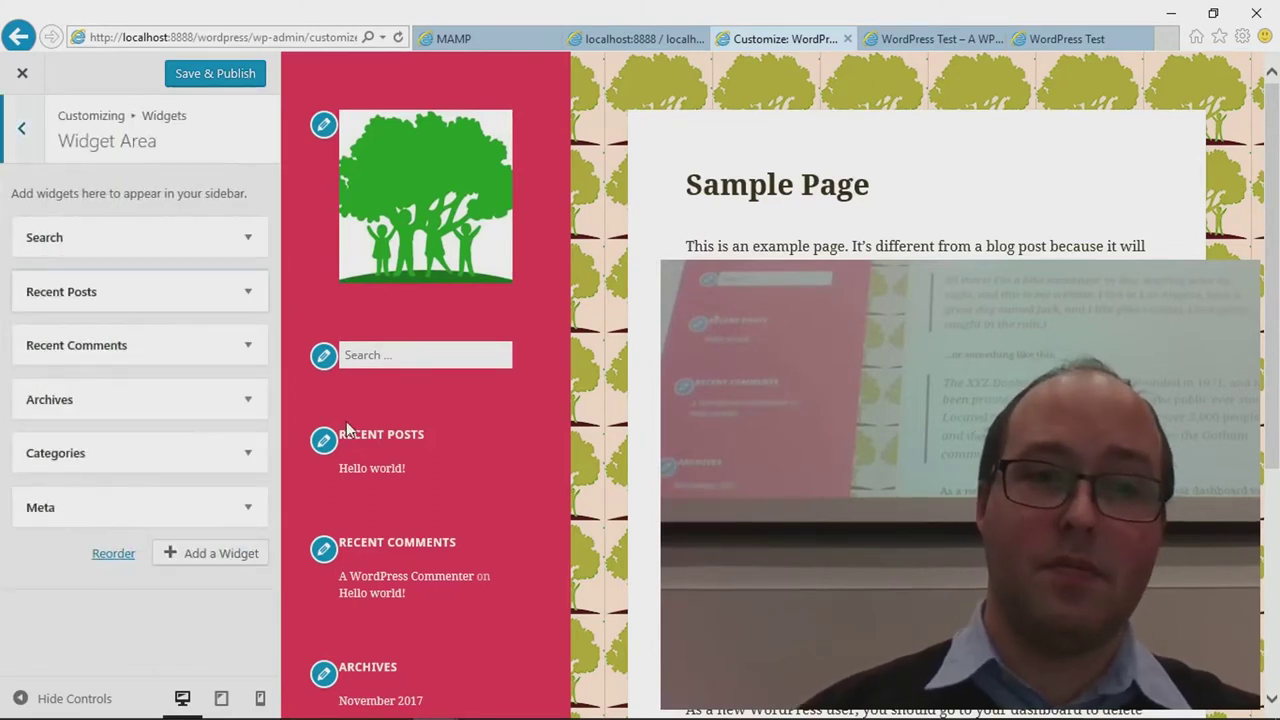
scroll(346, 421, down, 4)
scroll(346, 421, up, 5)
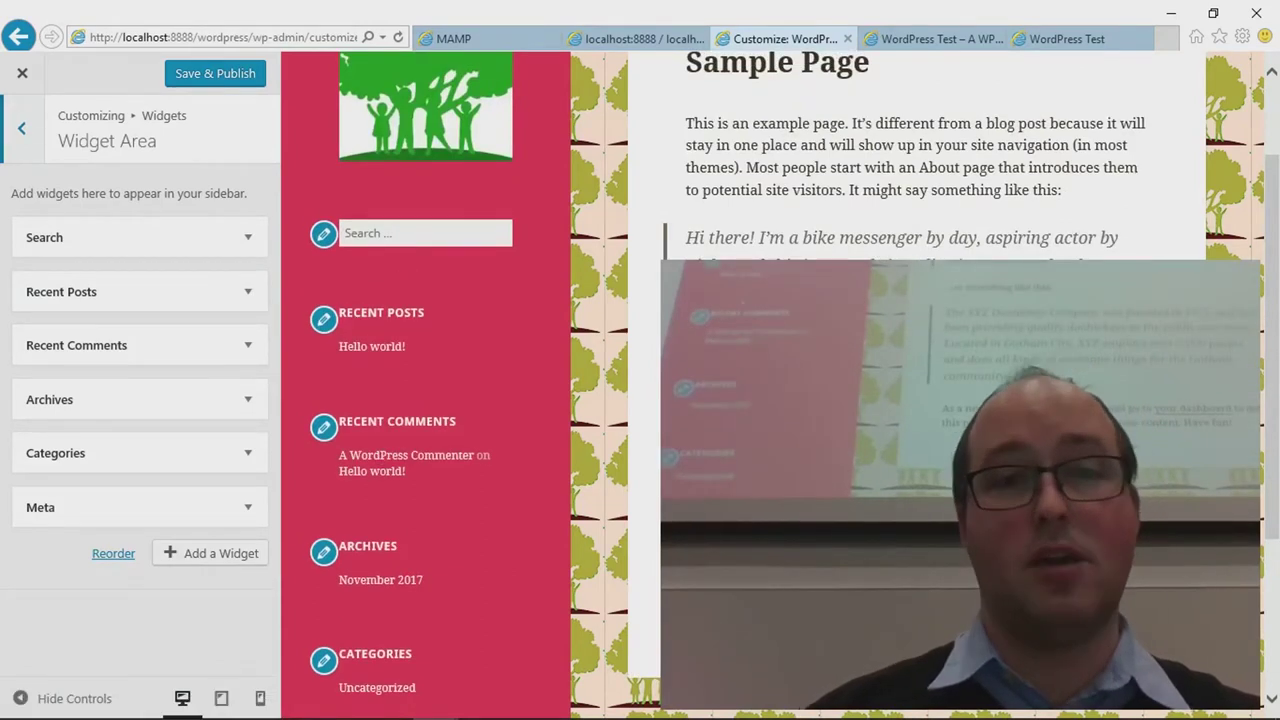
click(247, 291)
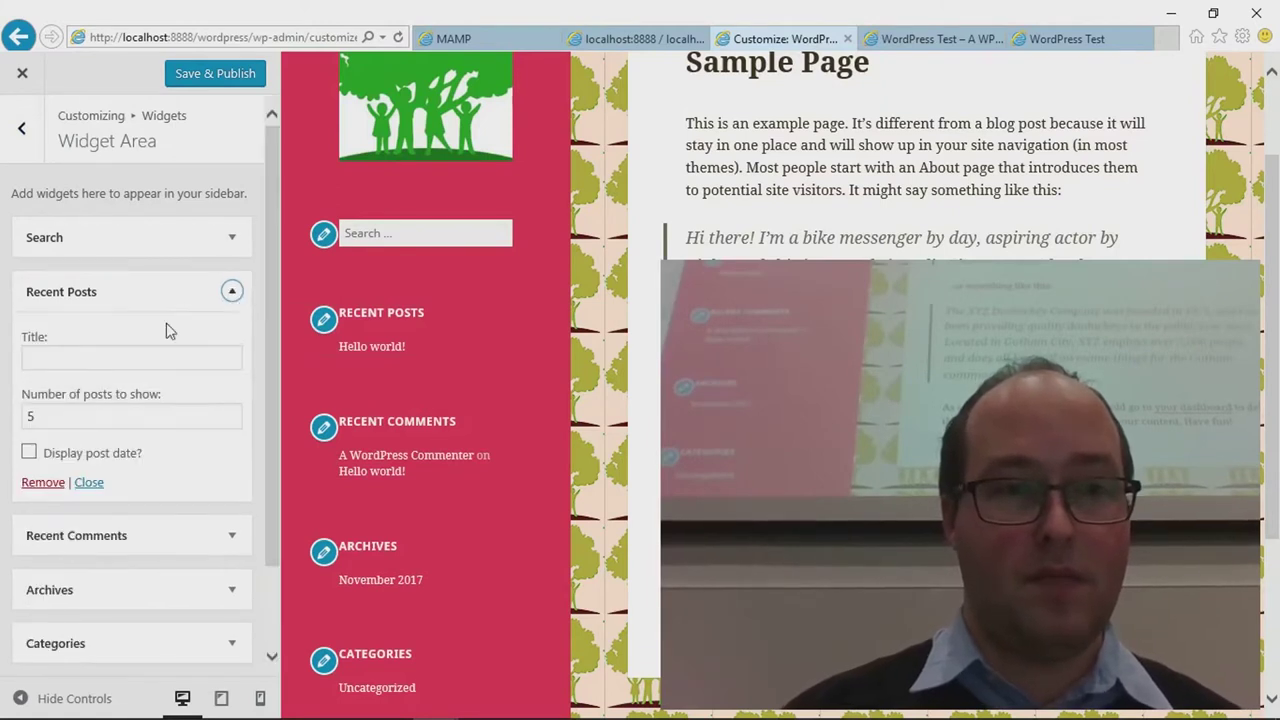
scroll(142, 505, down, 1)
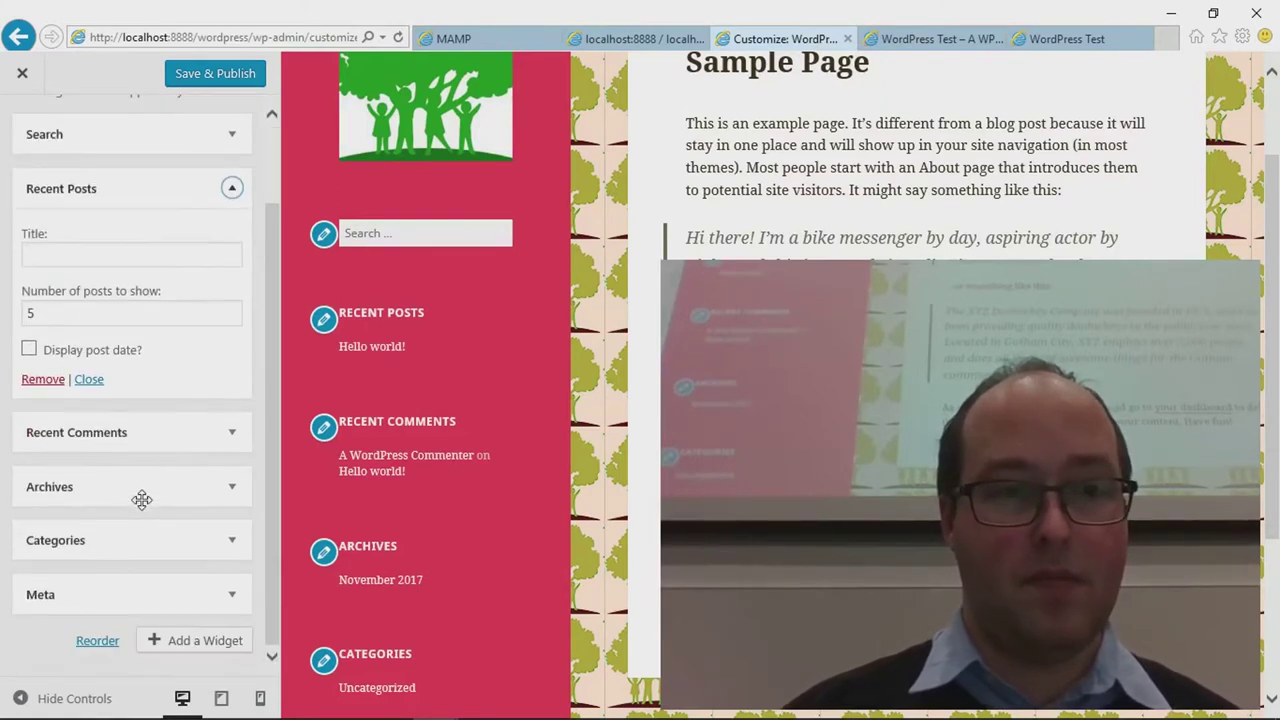
click(44, 380)
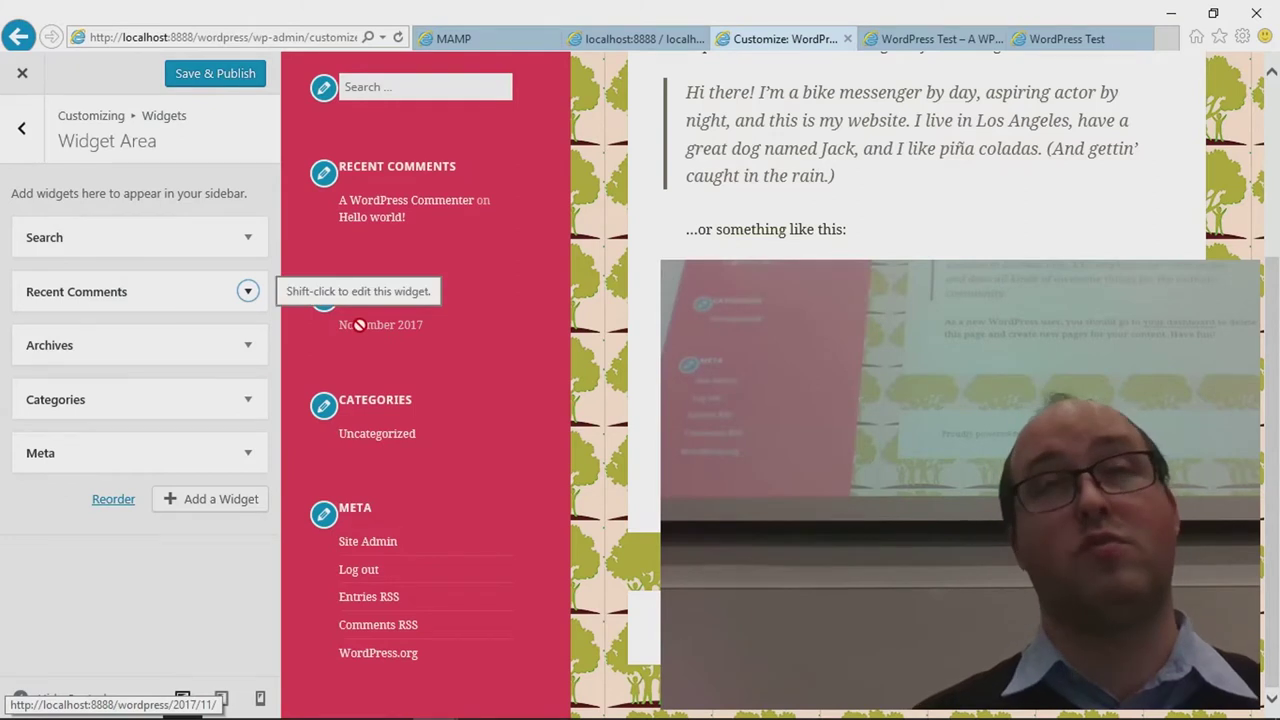
Step: Switch to Chrome, examine the footer widgets on animeguiden.dk as an example, and return to the customizer in Internet Explorer
key(alt+Tab)
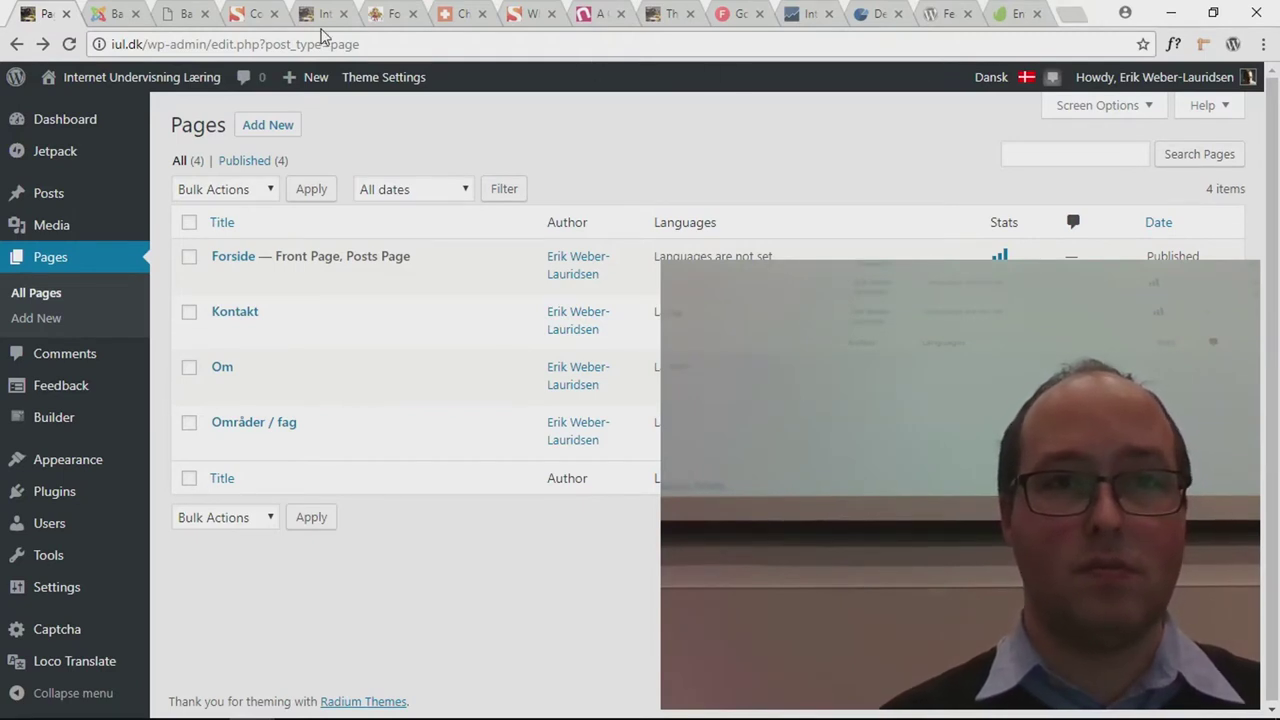
click(390, 14)
scroll(414, 257, down, 10)
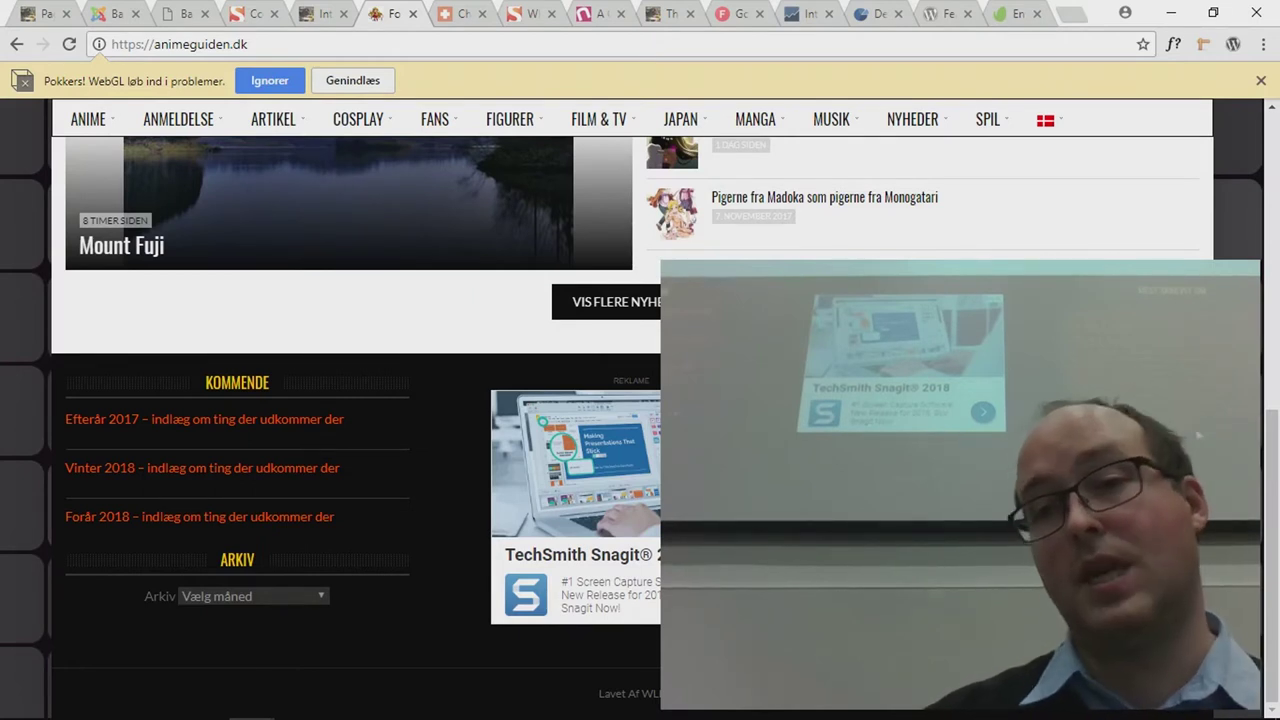
key(alt+Tab)
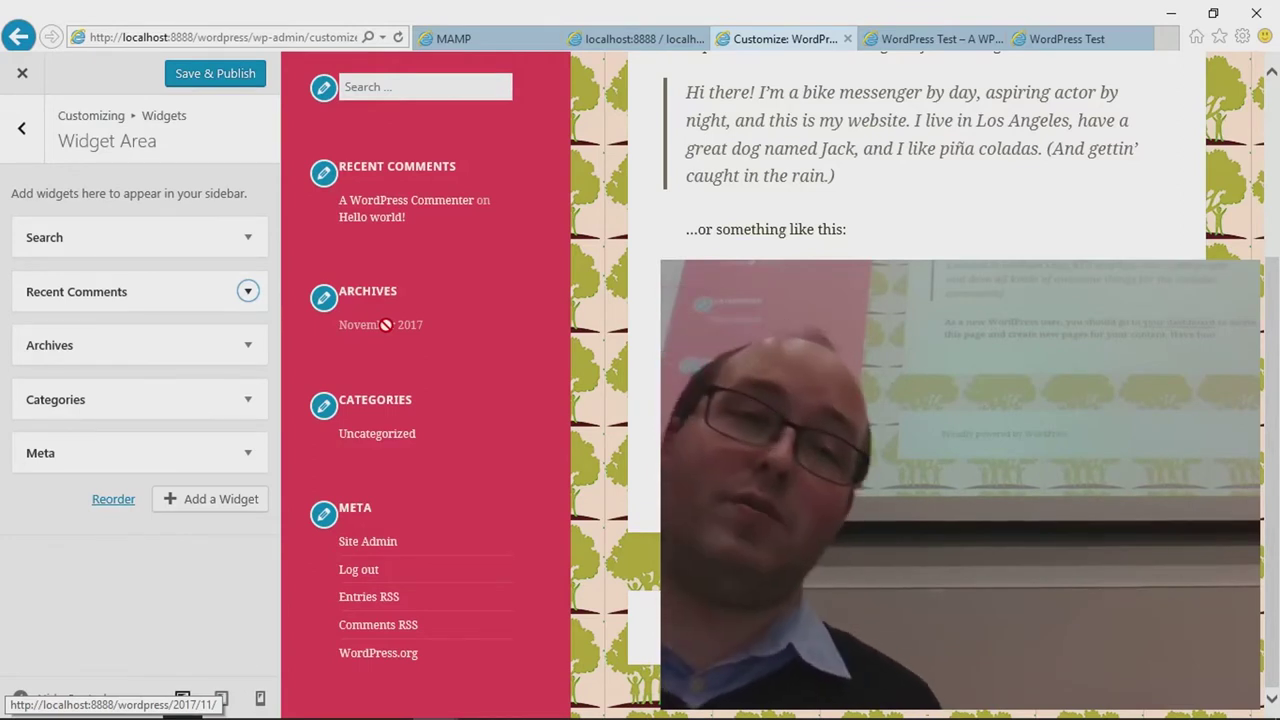
Step: Check the Meta widget's settings and return to the customizer's main settings
click(228, 452)
click(248, 452)
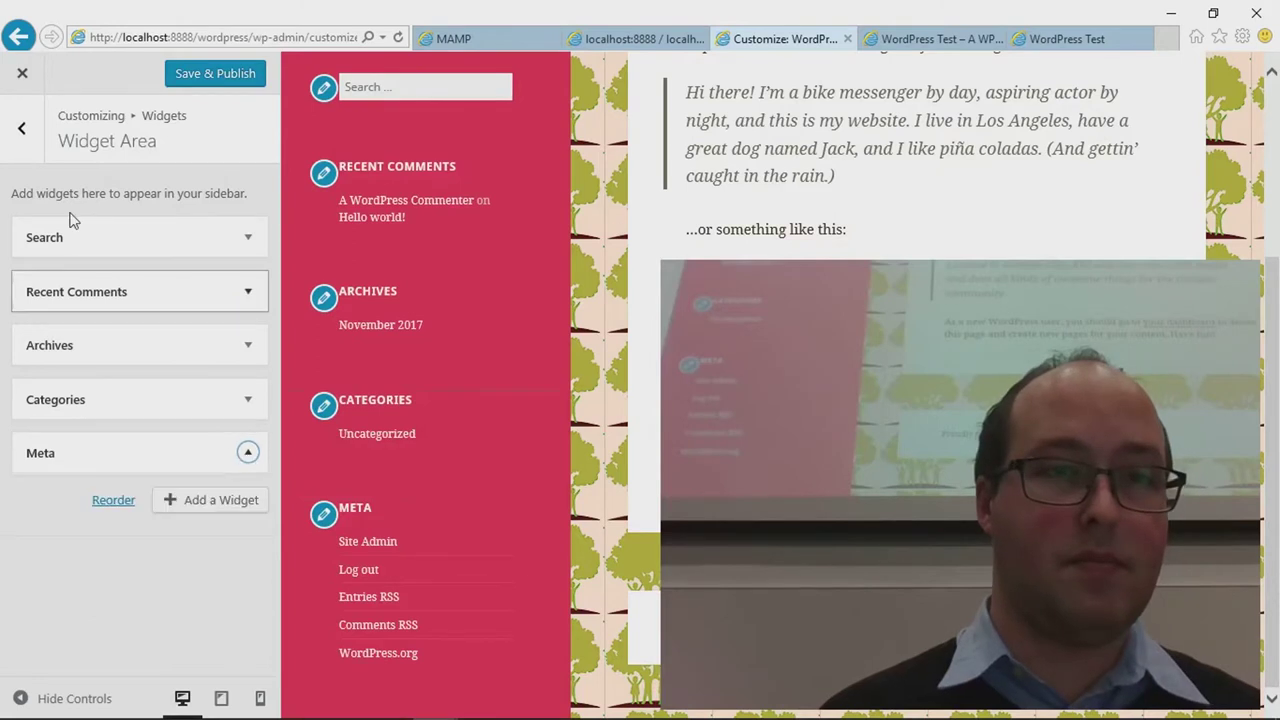
click(22, 140)
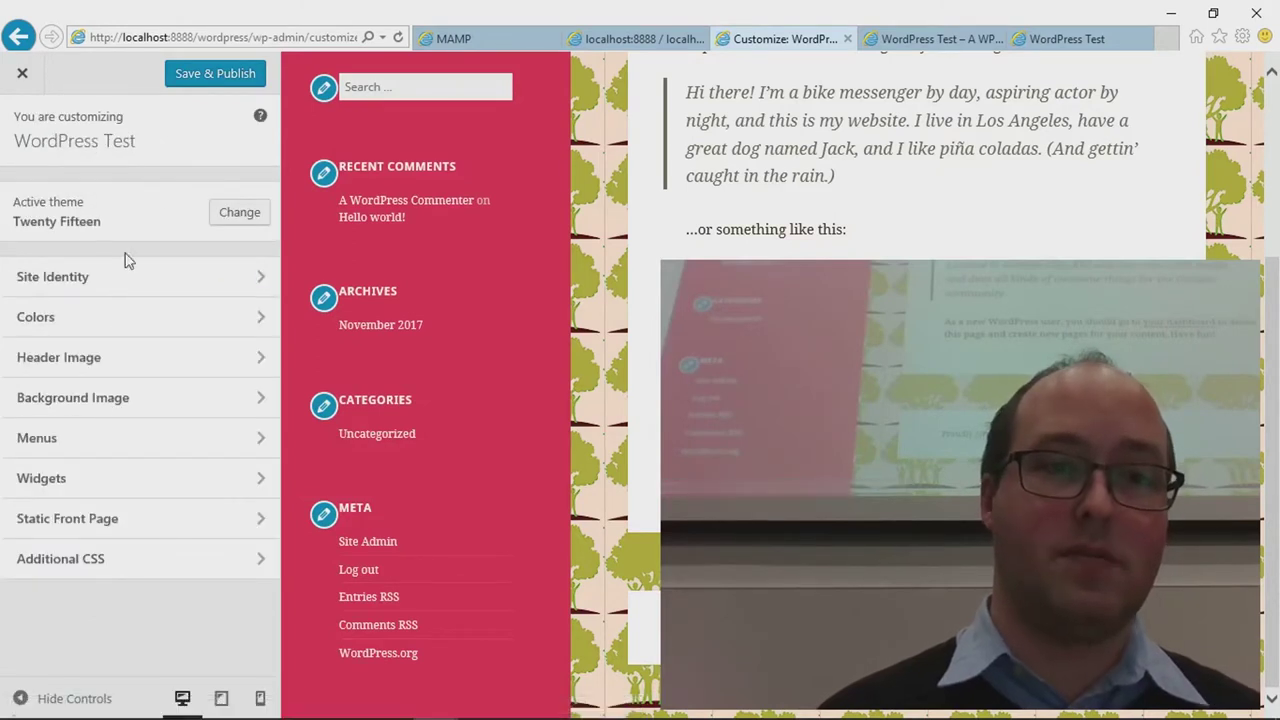
Step: Check the Additional CSS editor without adding code and leave the customizer, discarding the unsaved changes
click(252, 556)
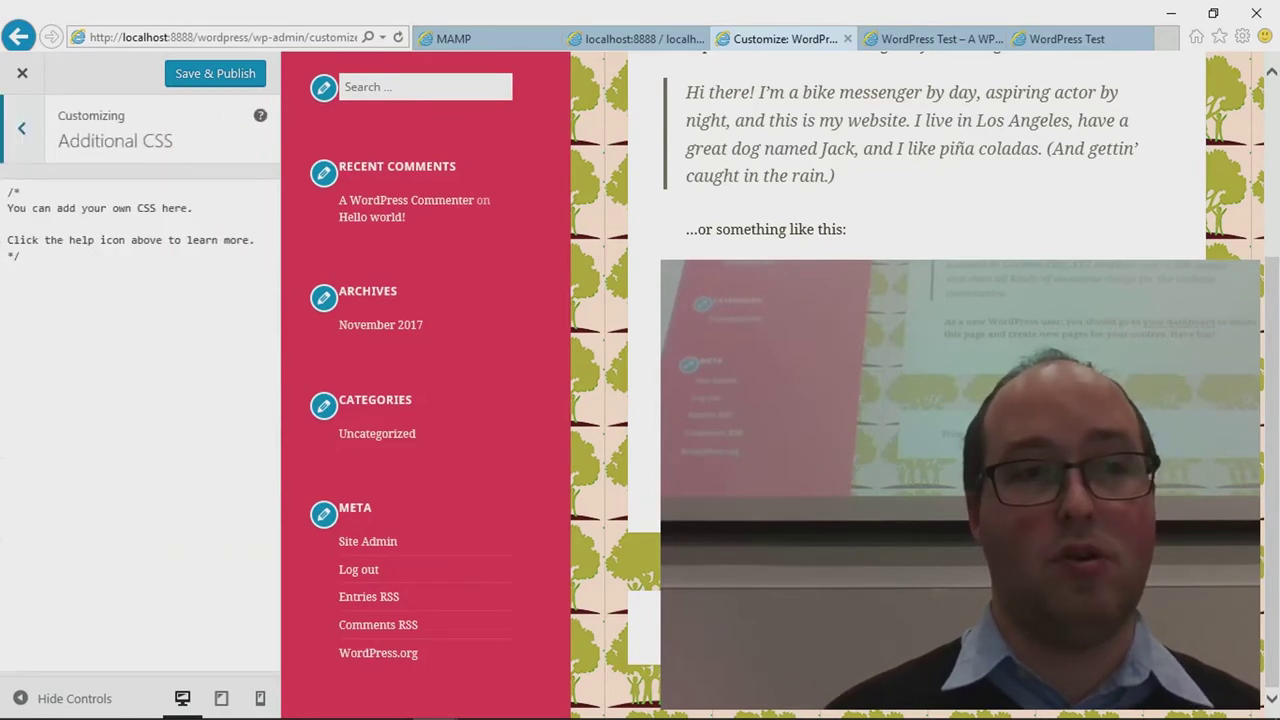
click(17, 131)
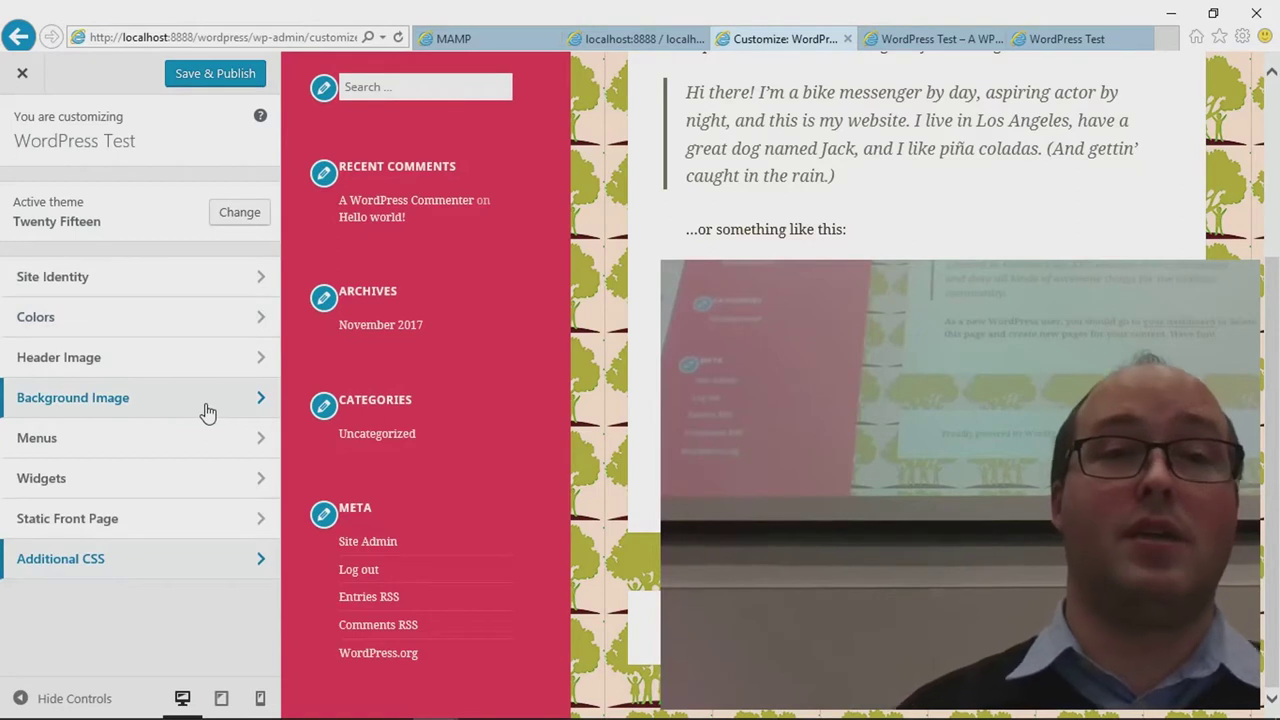
click(22, 73)
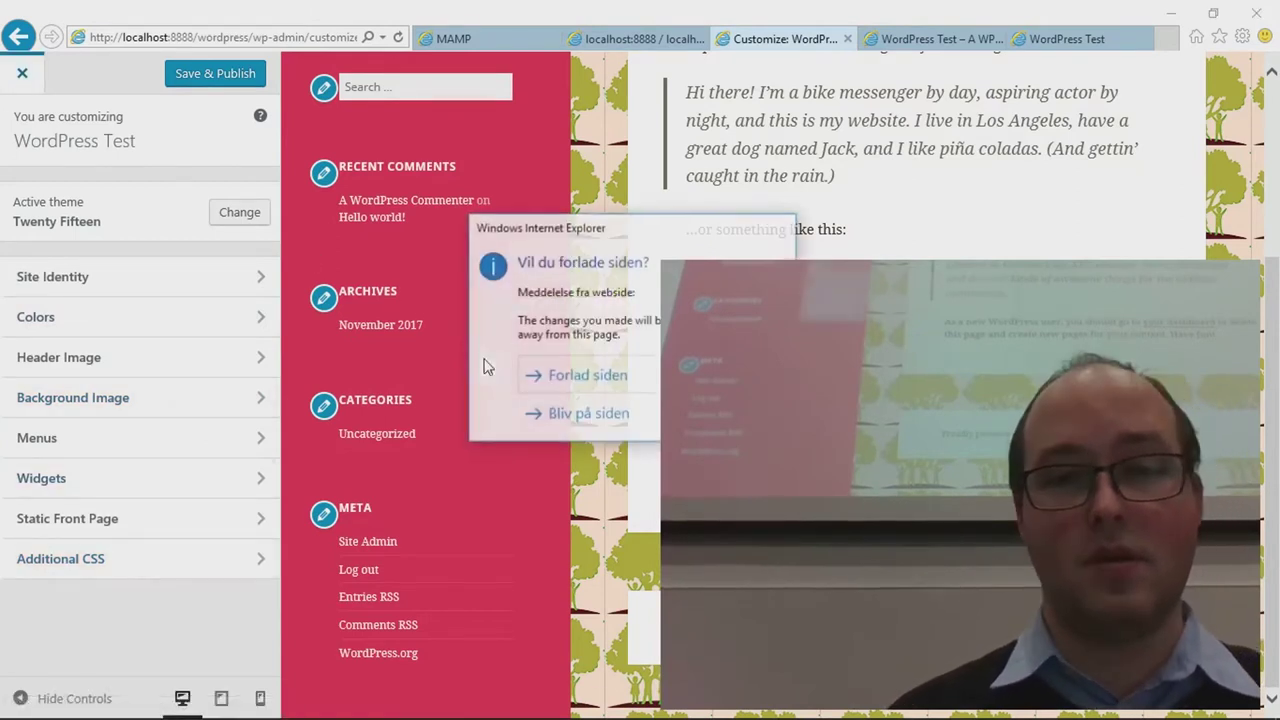
click(618, 375)
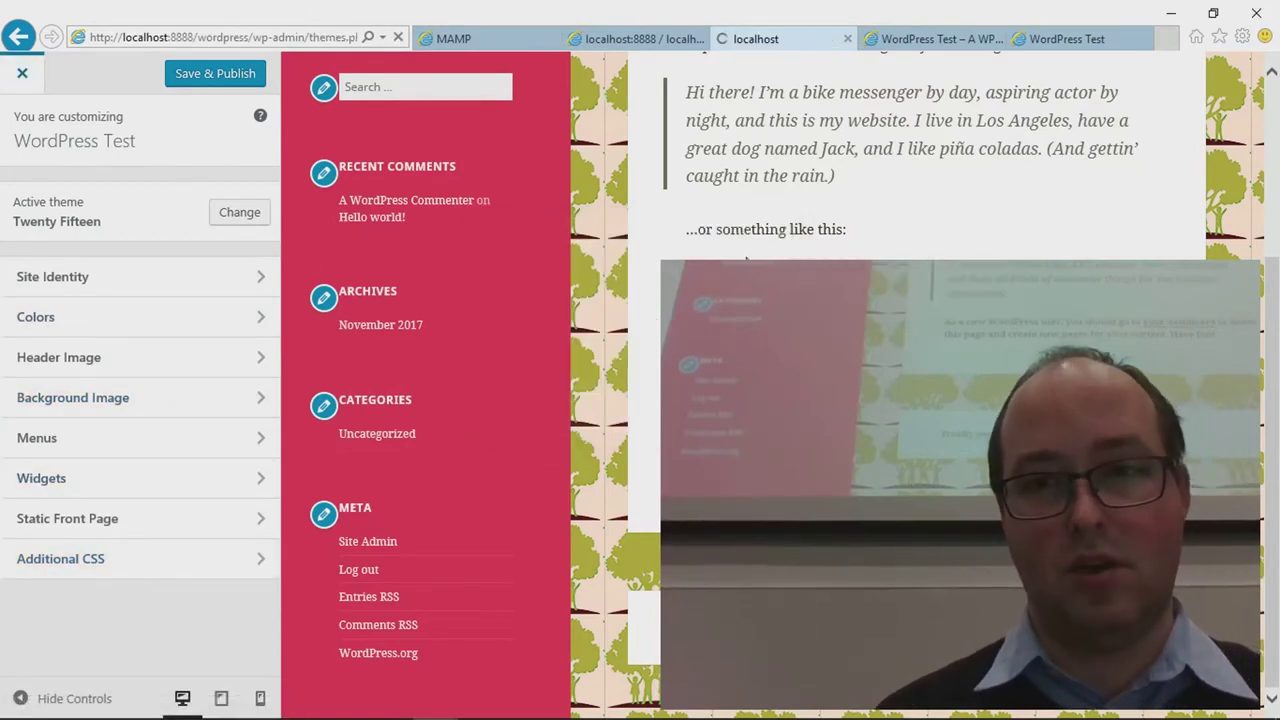
Step: Switch to Chrome and examine the Mobile Internet Statistics and Facts 2017 section on hostingfacts.com
key(alt+Tab)
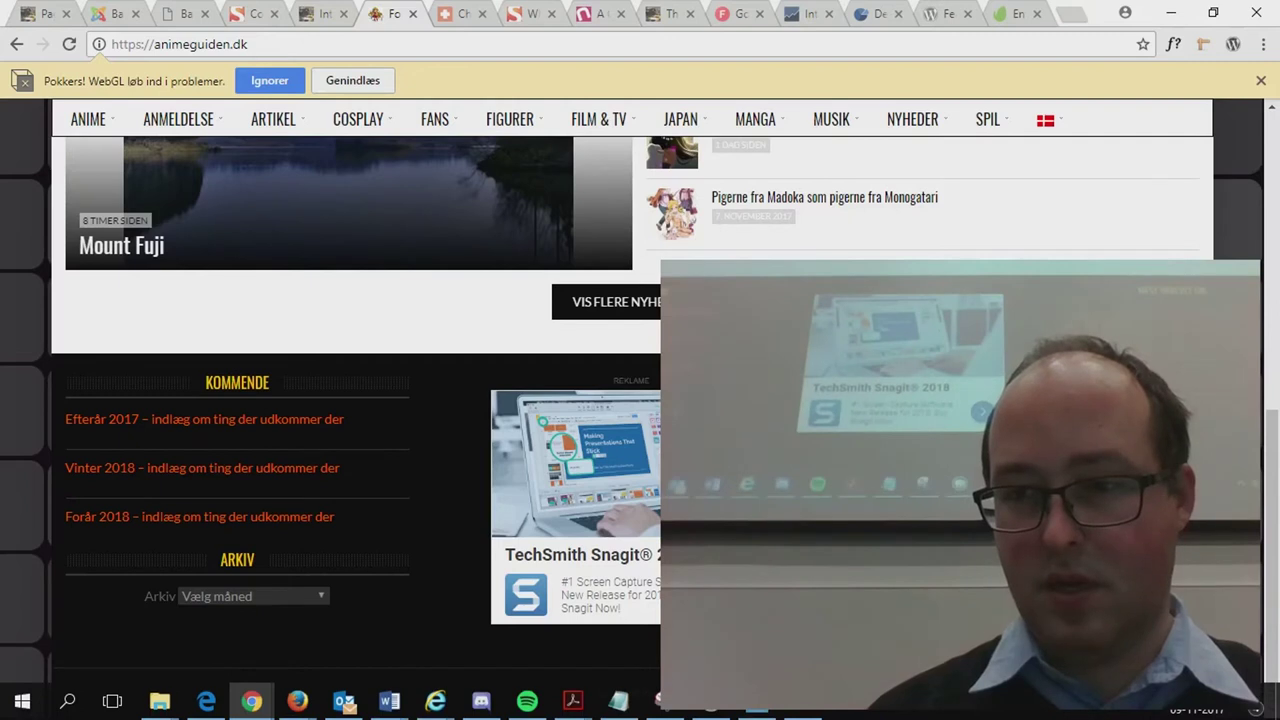
click(800, 16)
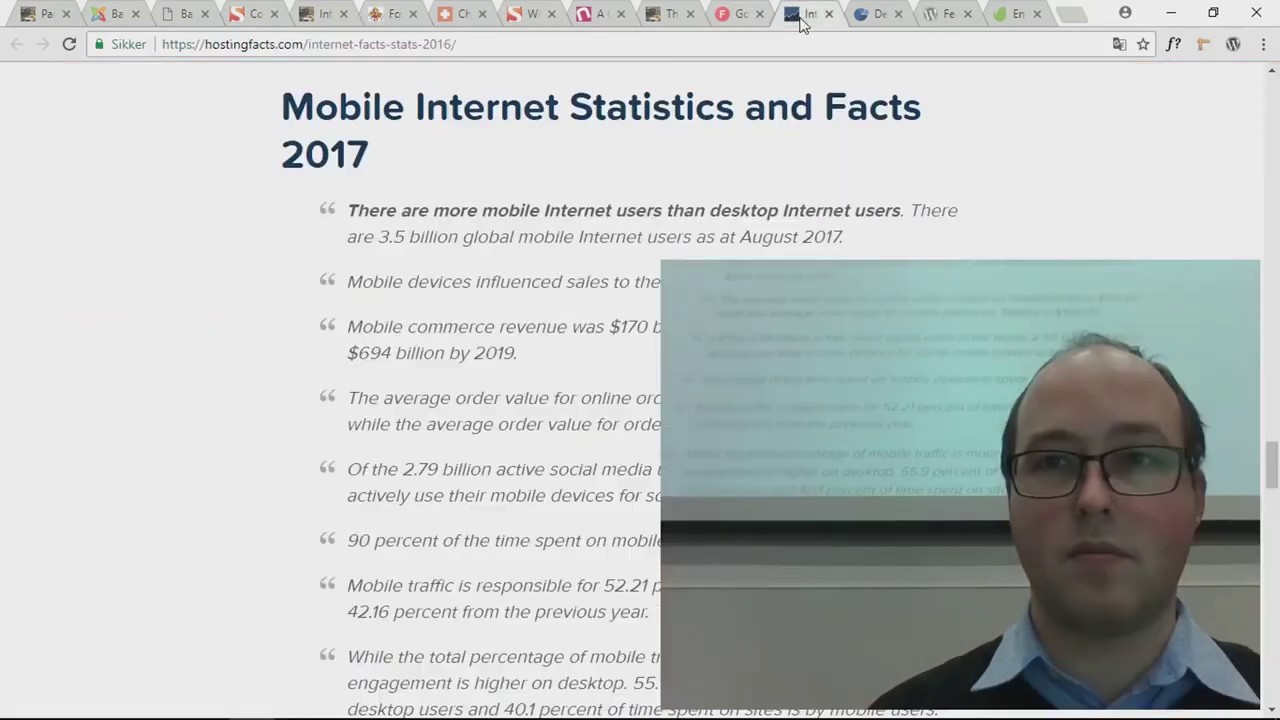
scroll(811, 192, down, 1)
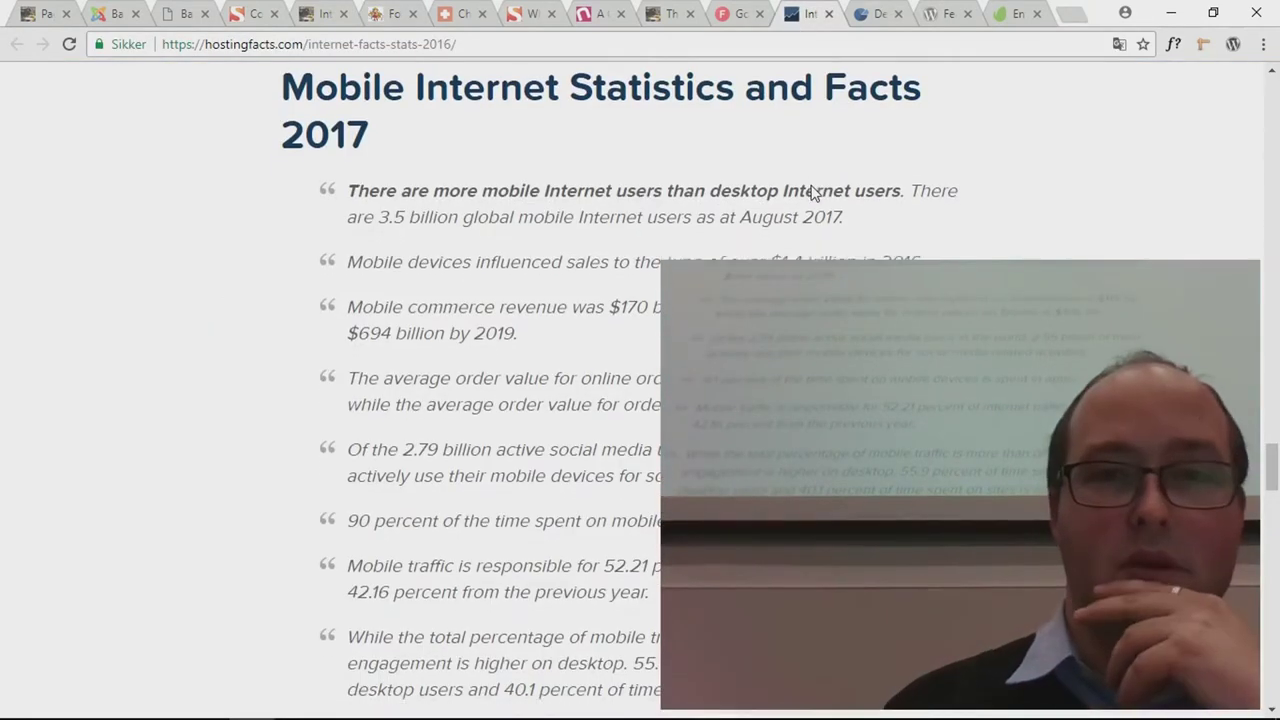
scroll(813, 192, up, 1)
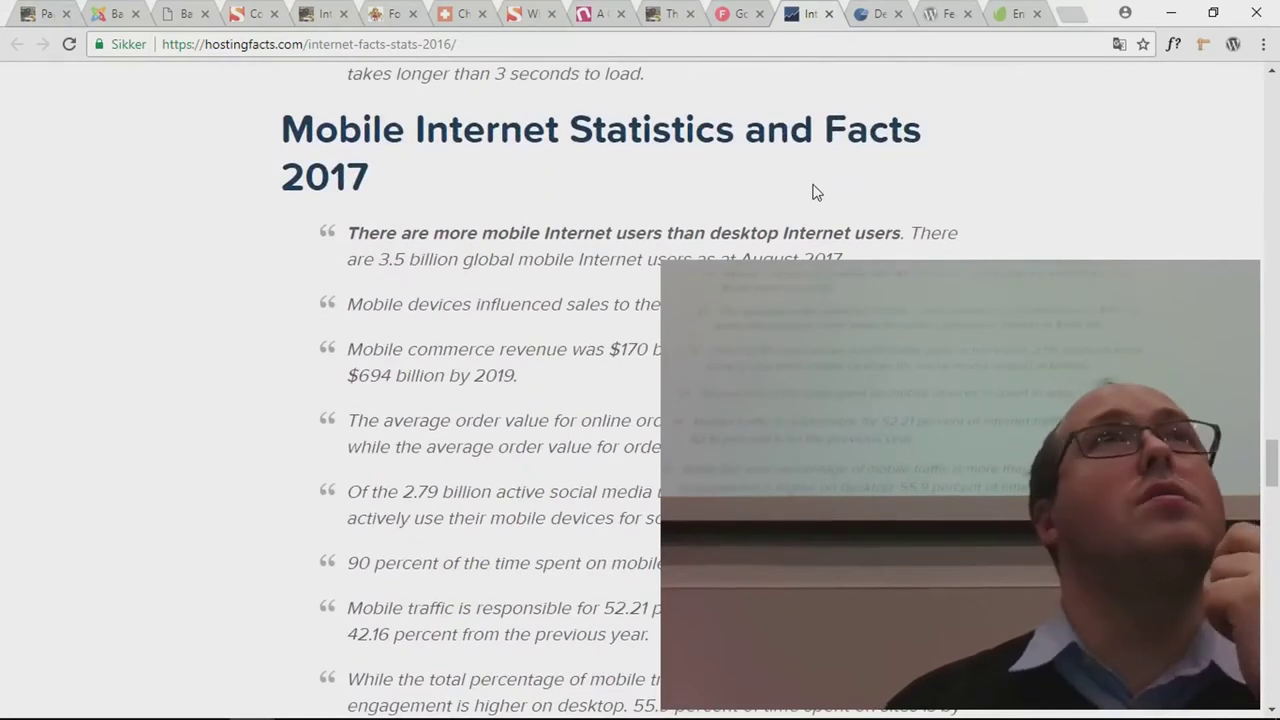
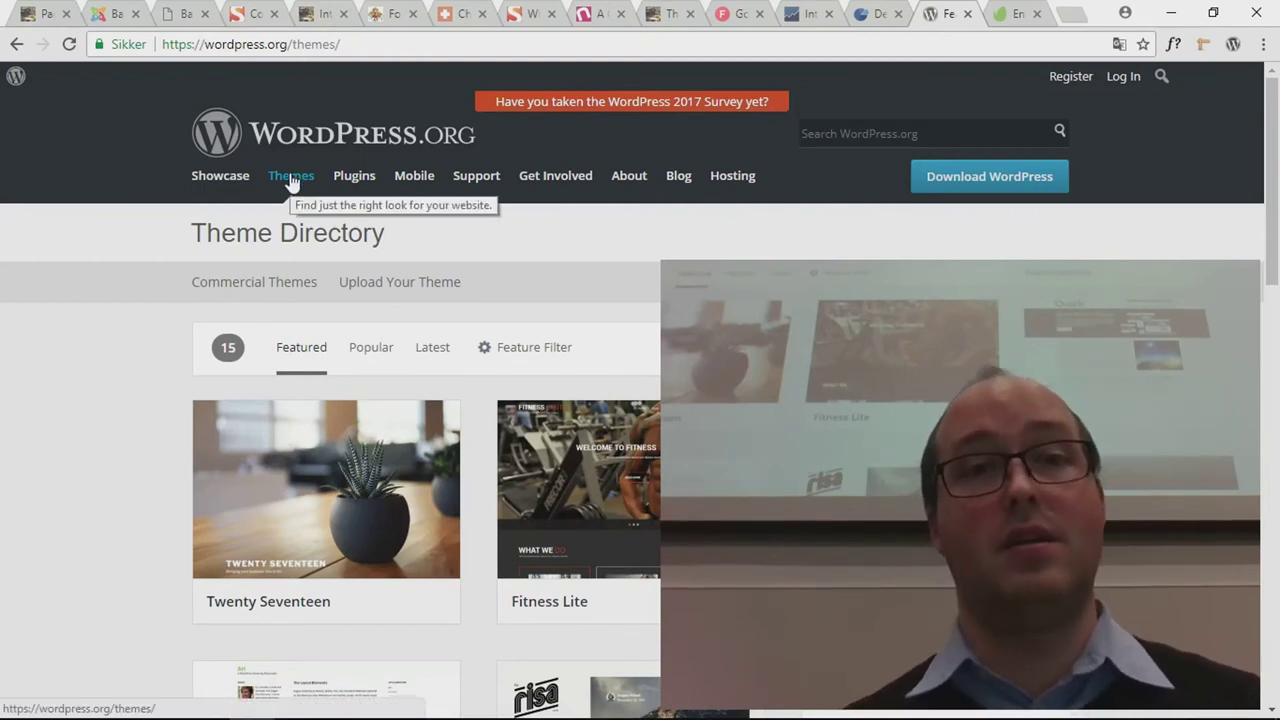
Step: Browse the featured themes in the WordPress.org Theme Directory and download the Quark theme
scroll(409, 343, down, 5)
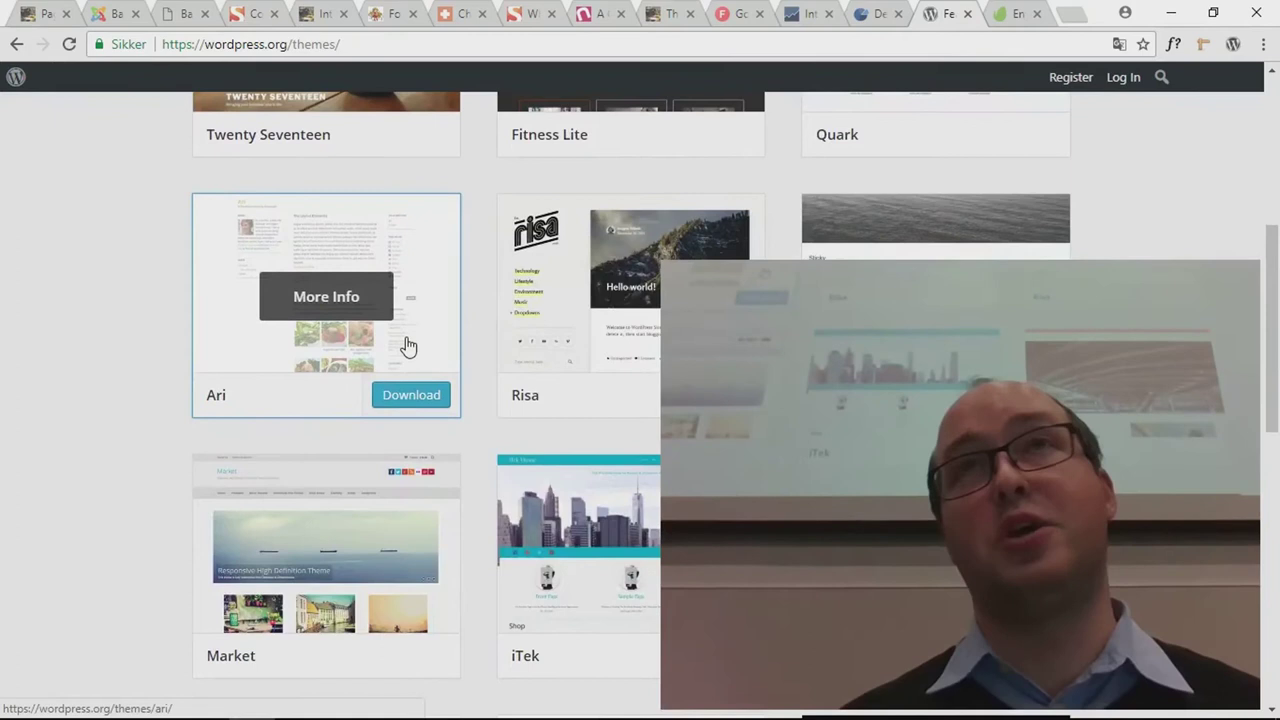
scroll(533, 329, down, 4)
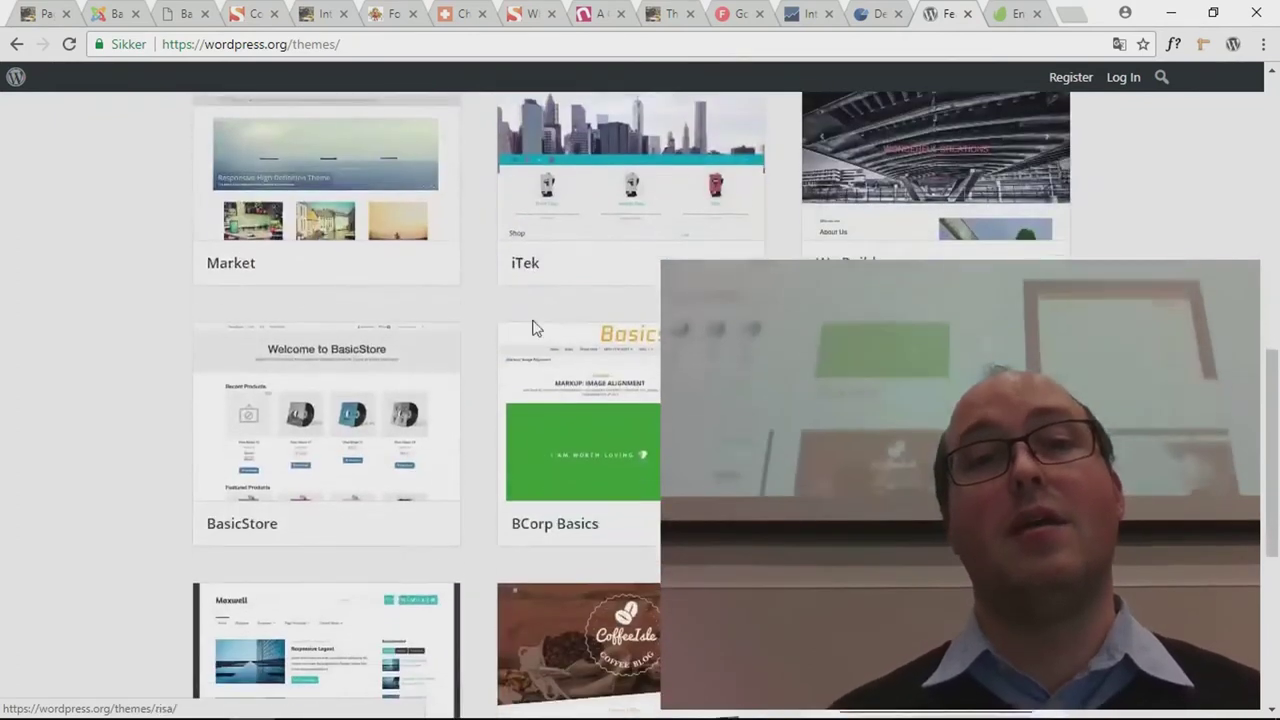
scroll(533, 329, down, 4)
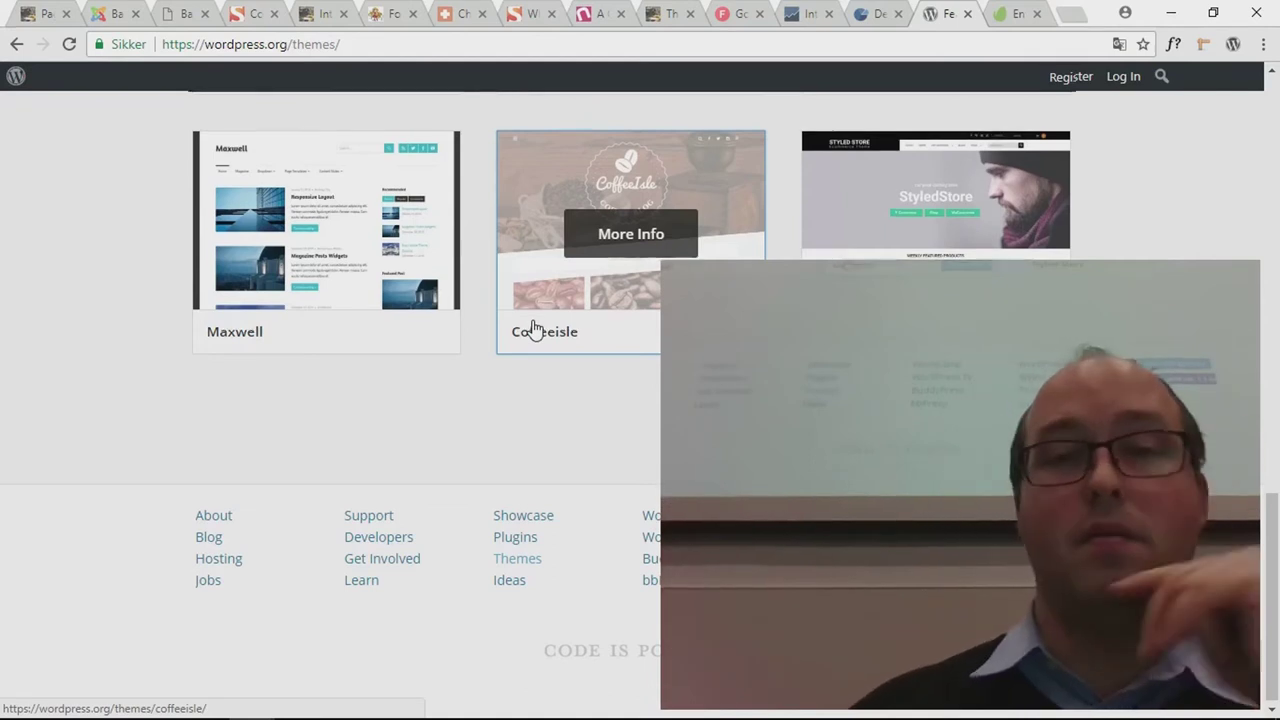
scroll(533, 329, up, 6)
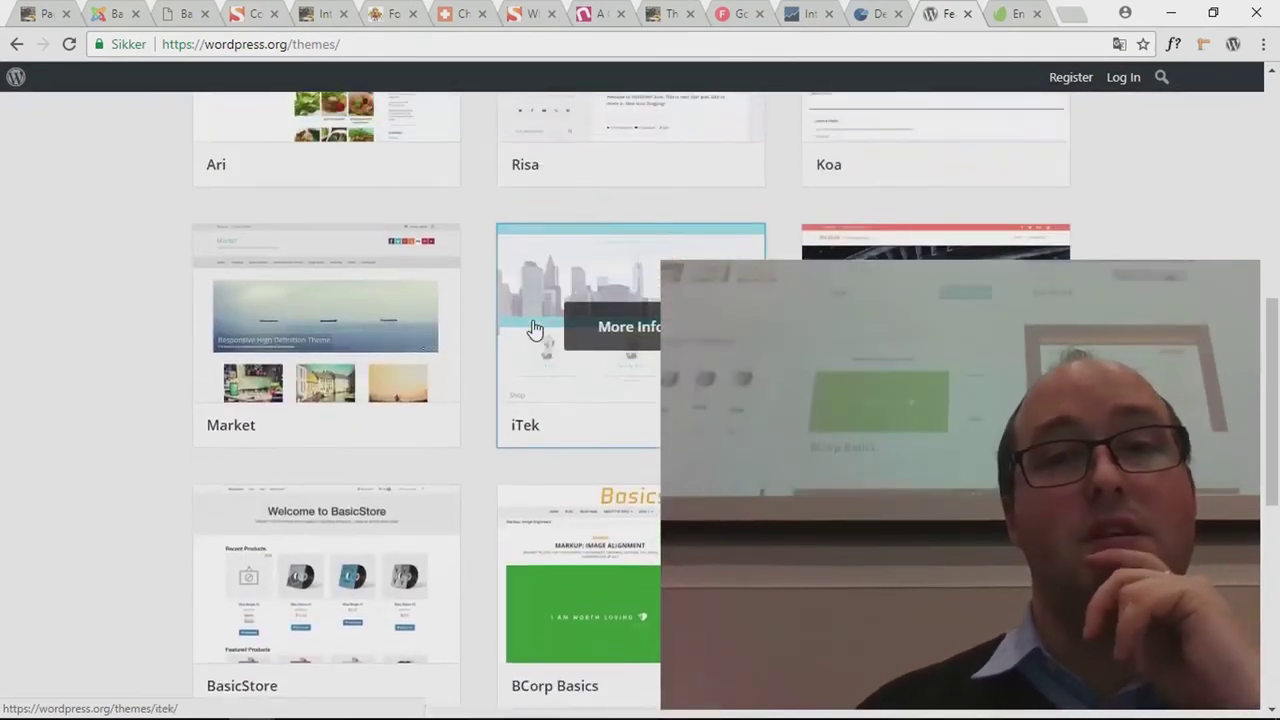
scroll(533, 329, up, 7)
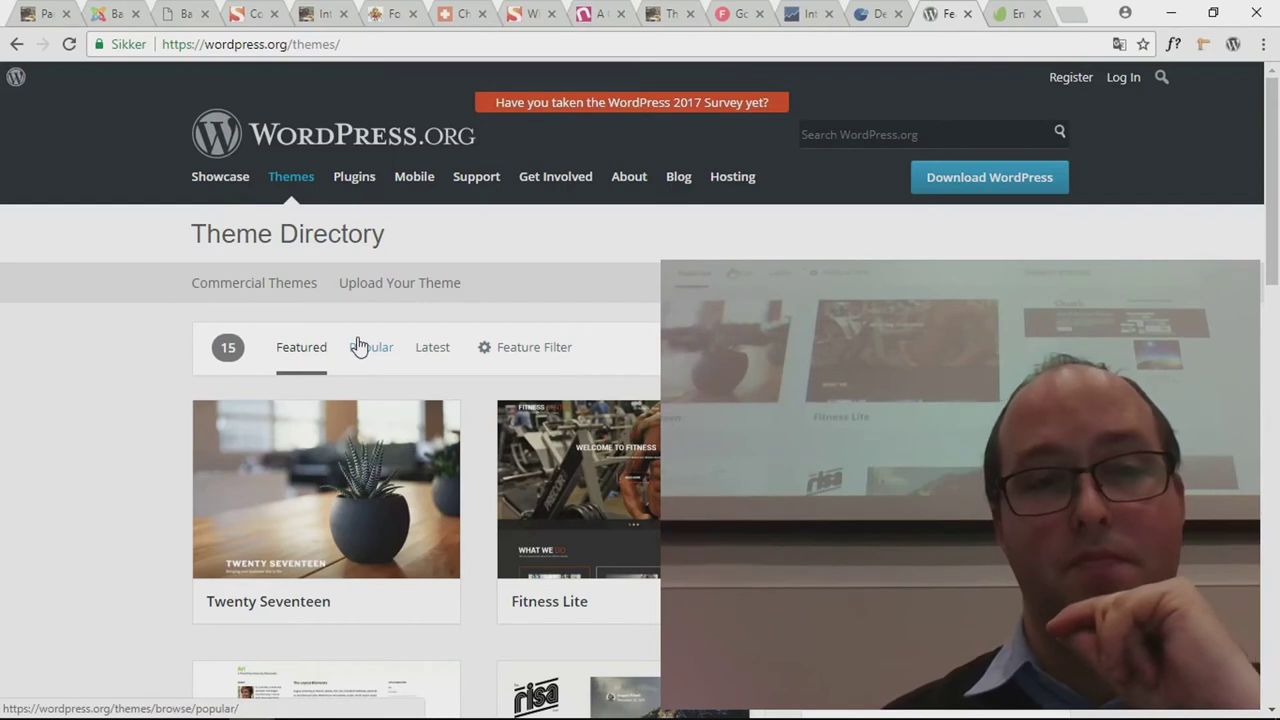
scroll(358, 345, down, 7)
scroll(358, 345, up, 5)
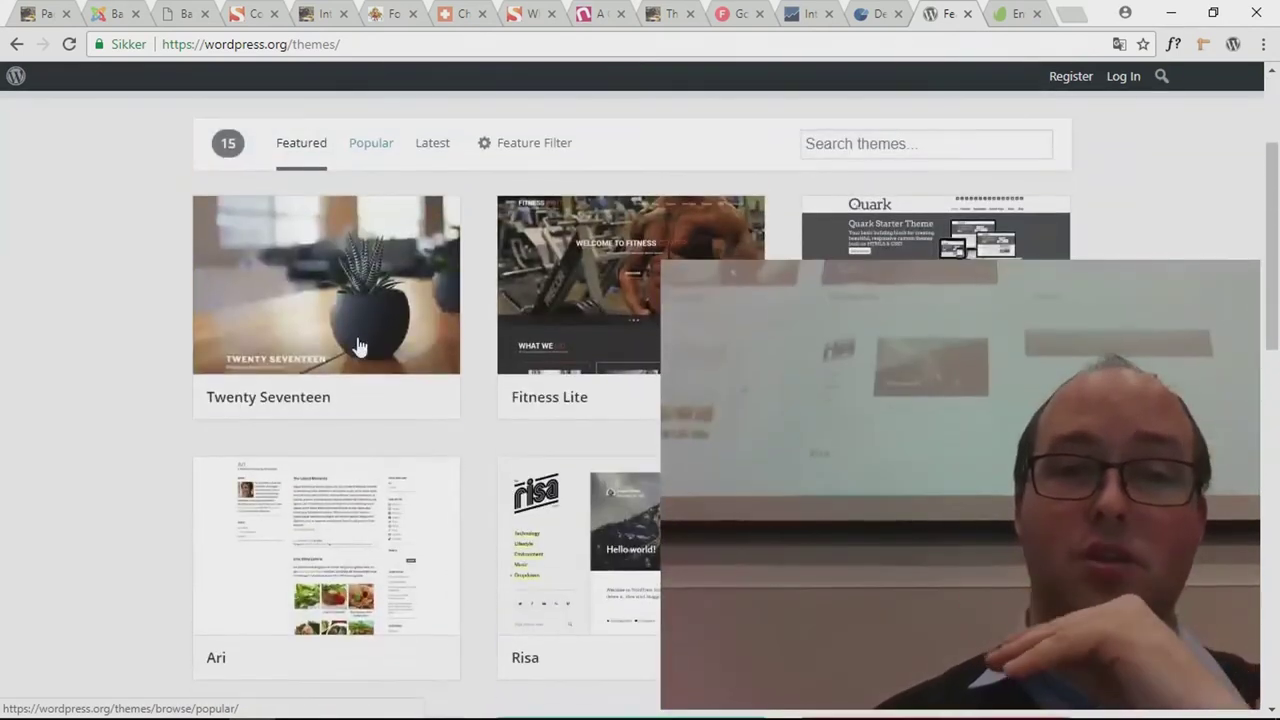
scroll(360, 346, down, 5)
scroll(358, 345, up, 5)
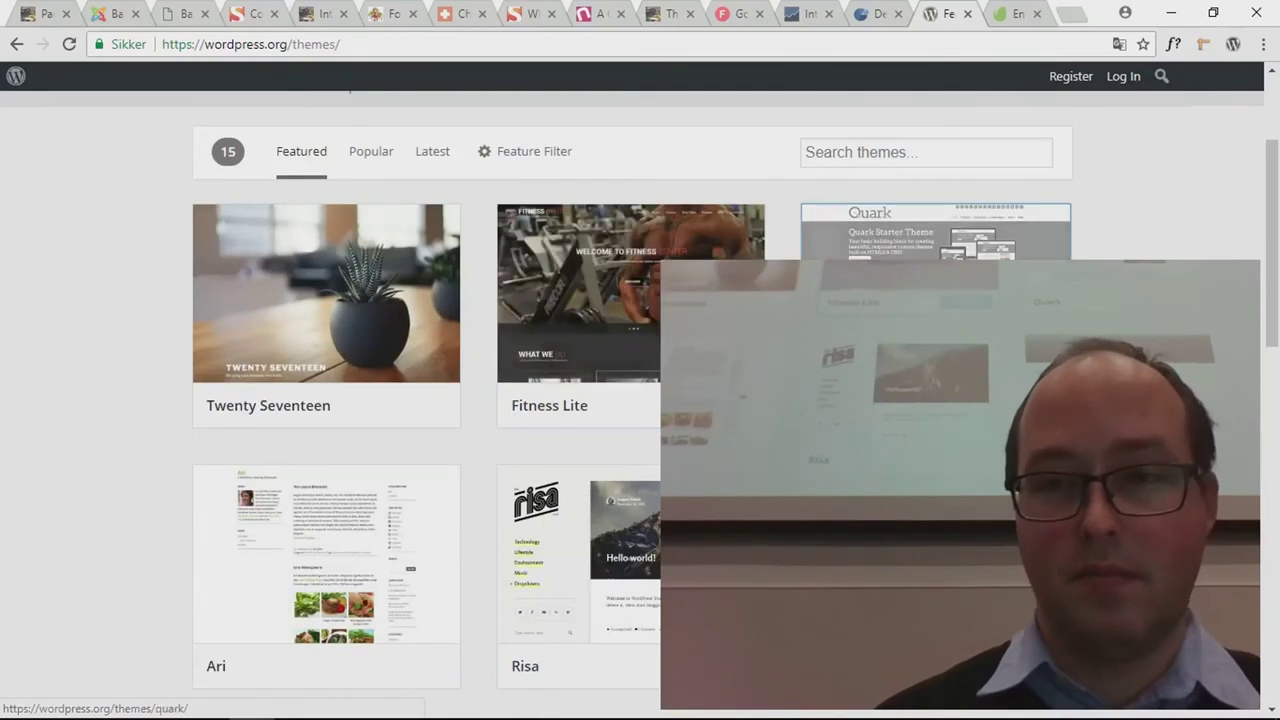
click(1030, 405)
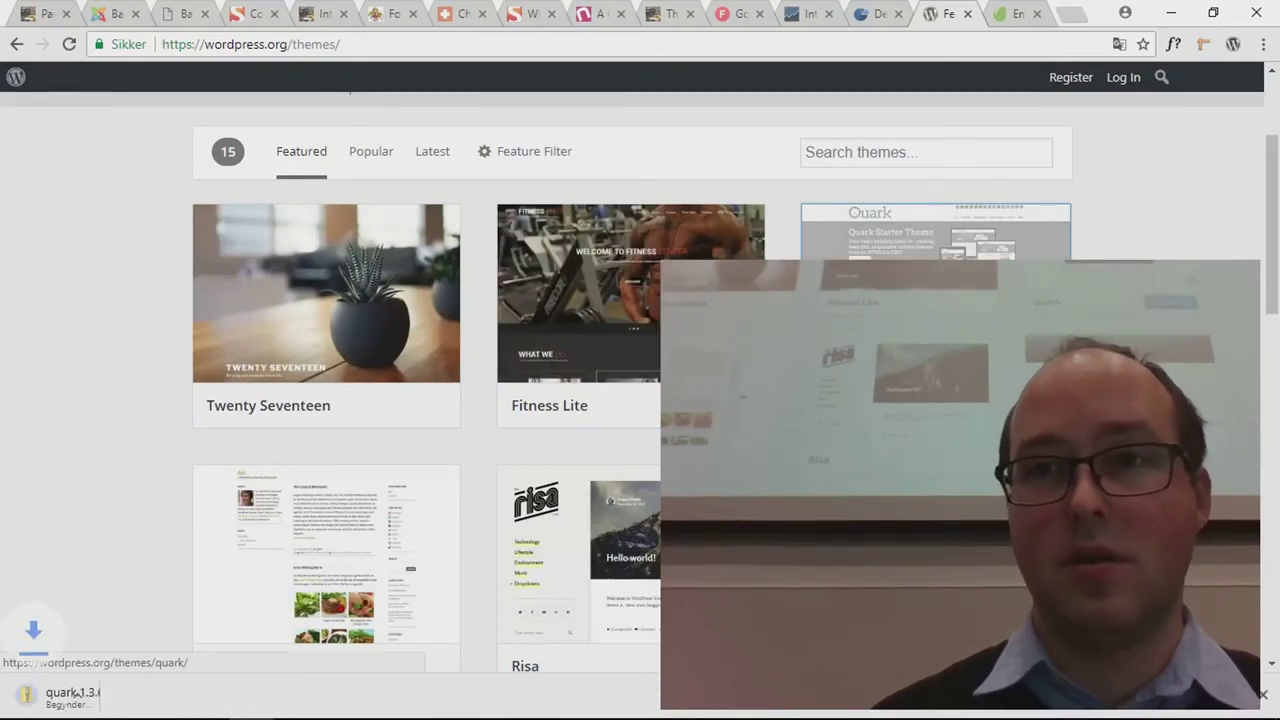
Step: Switch to Internet Explorer and check the zip upload form for adding a theme, without choosing a file
key(alt+Tab)
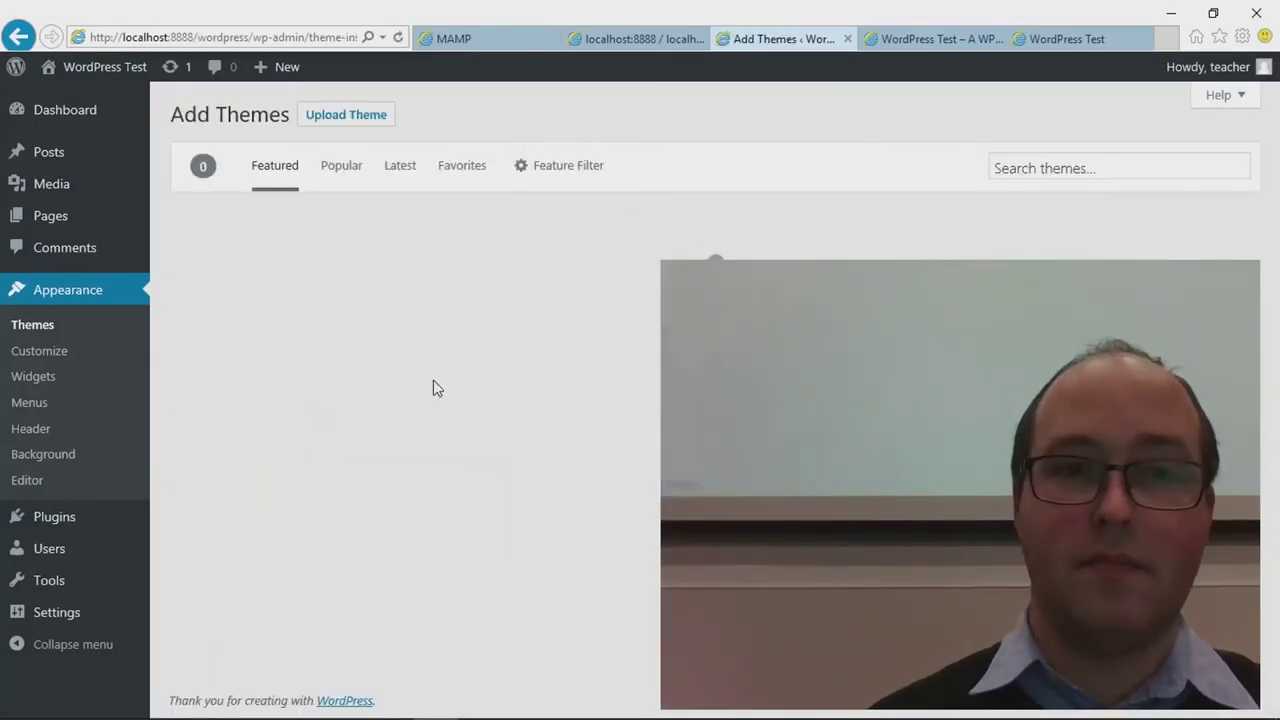
click(366, 114)
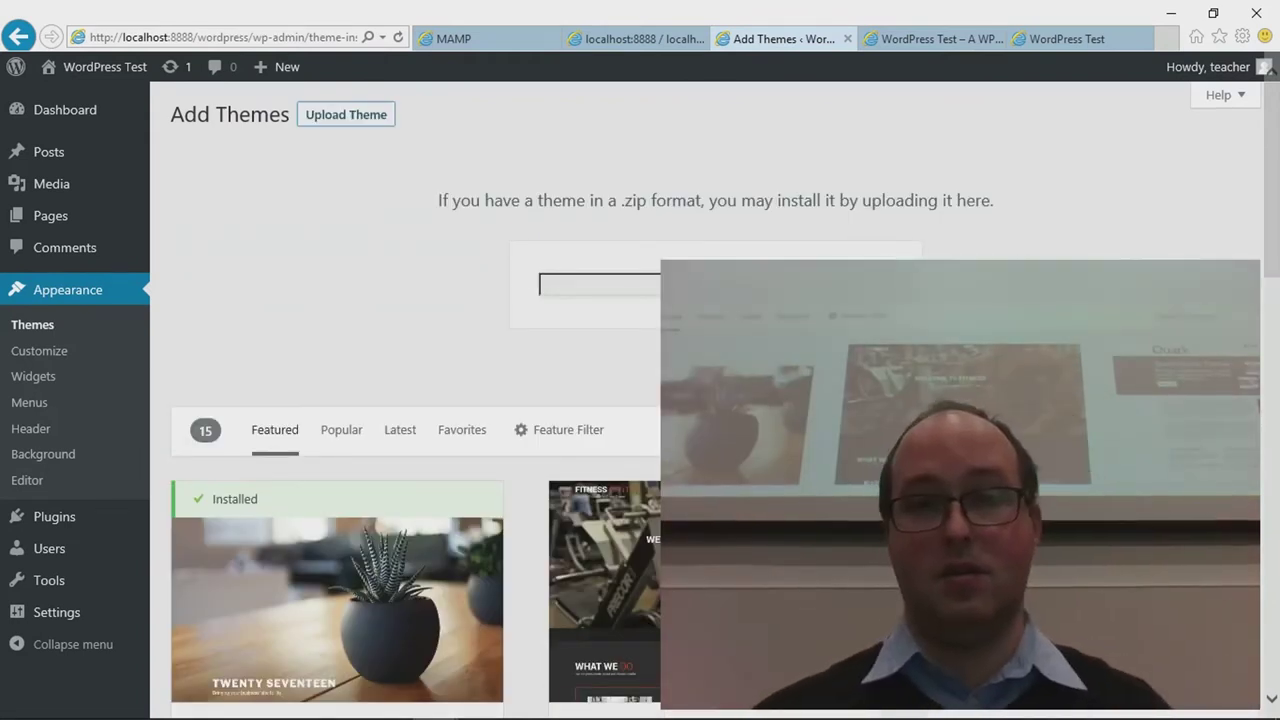
click(545, 285)
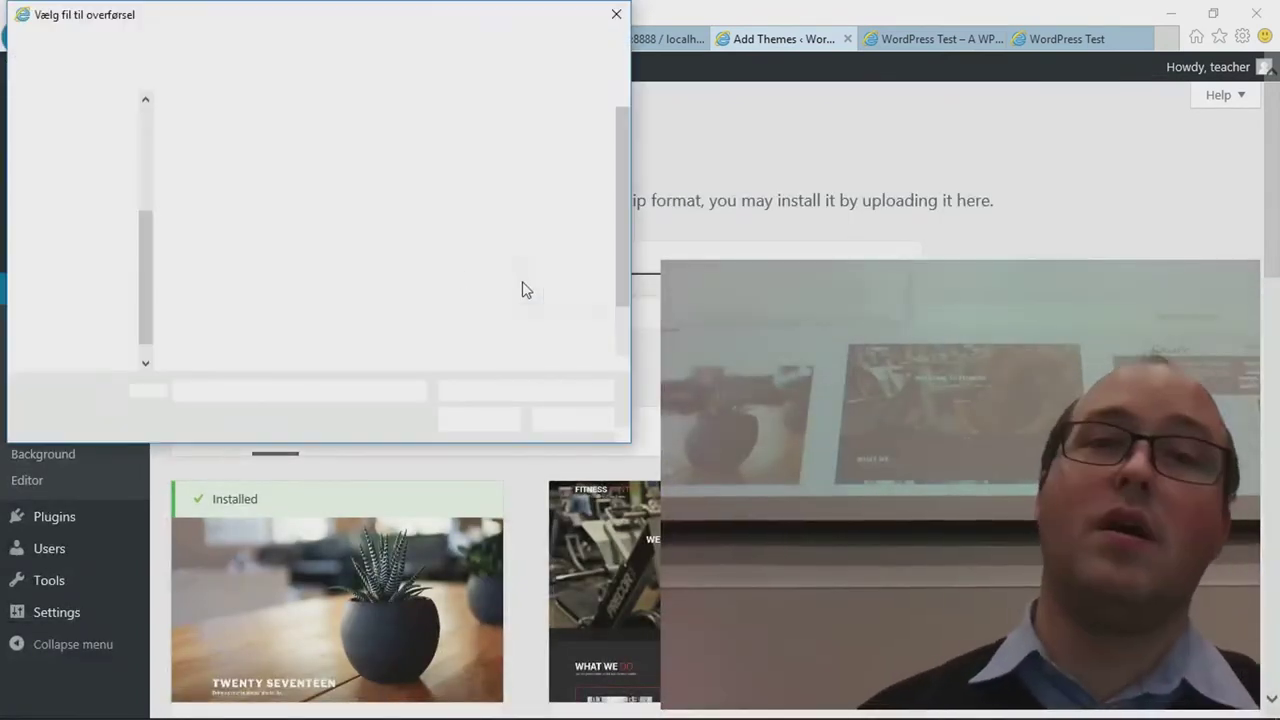
key(Escape)
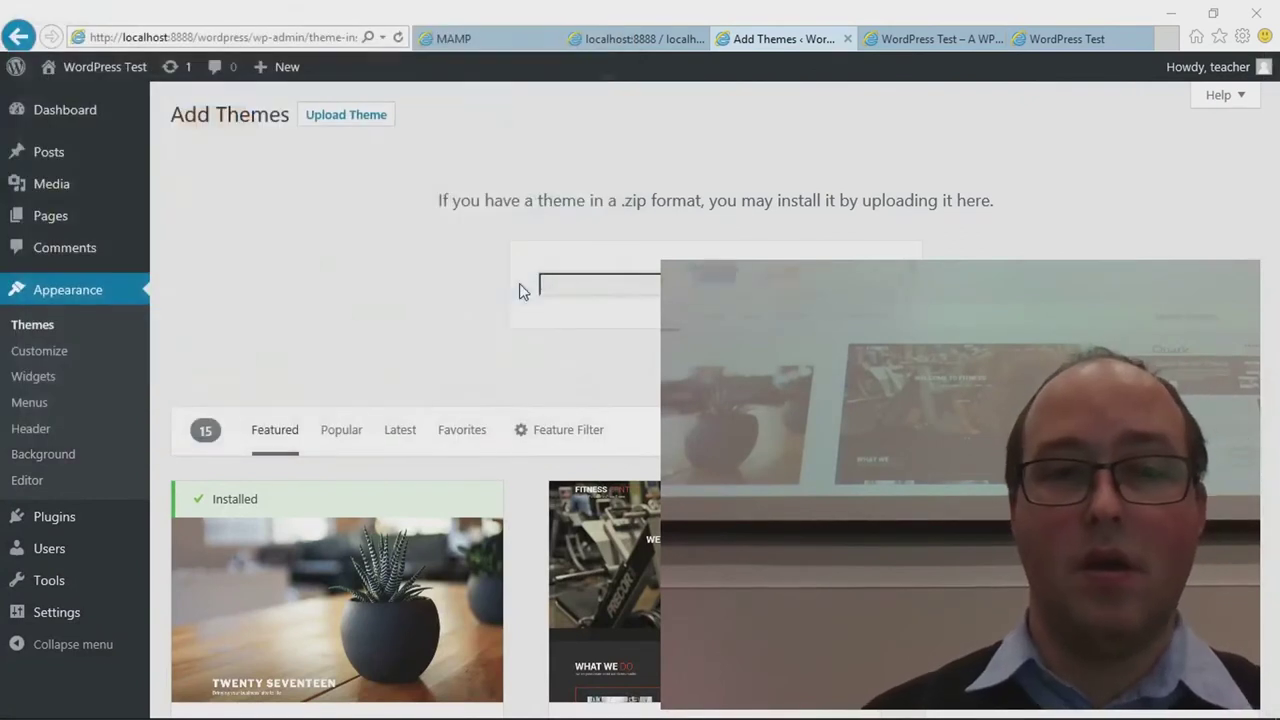
Step: Compare the featured themes on the Add Themes page with the WordPress.org Theme Directory in Chrome
scroll(274, 514, down, 15)
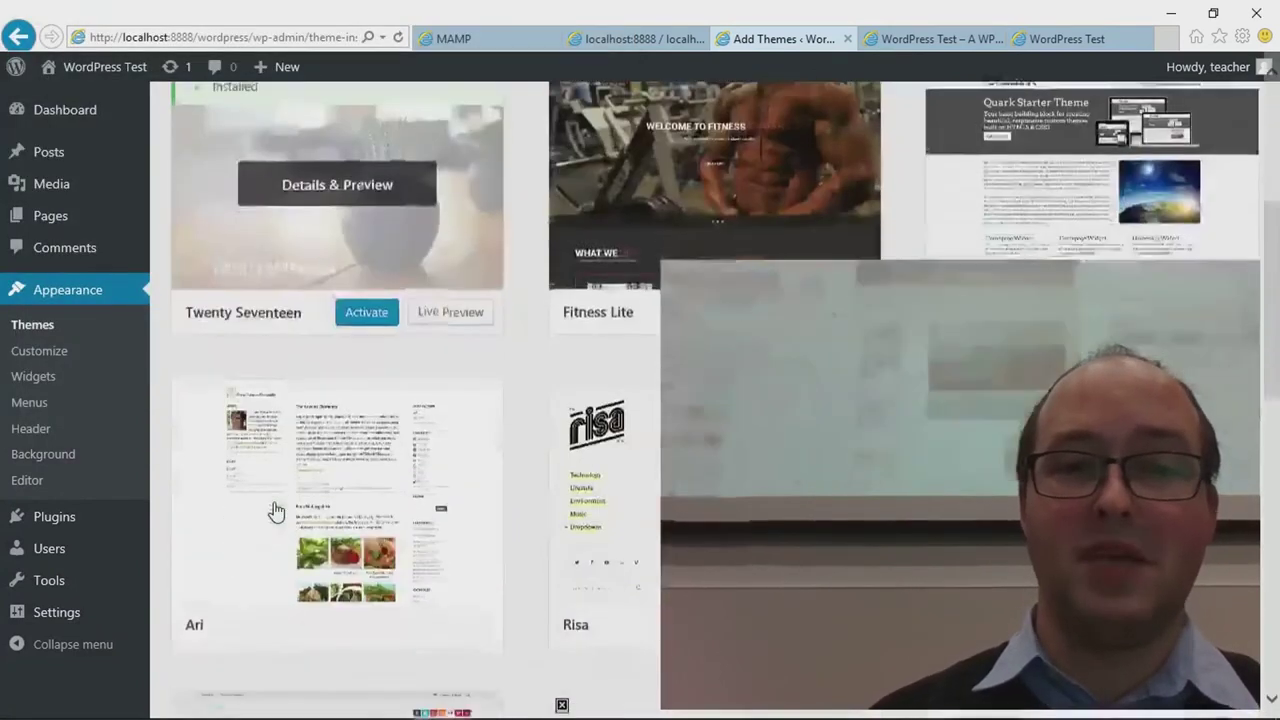
scroll(274, 514, up, 3)
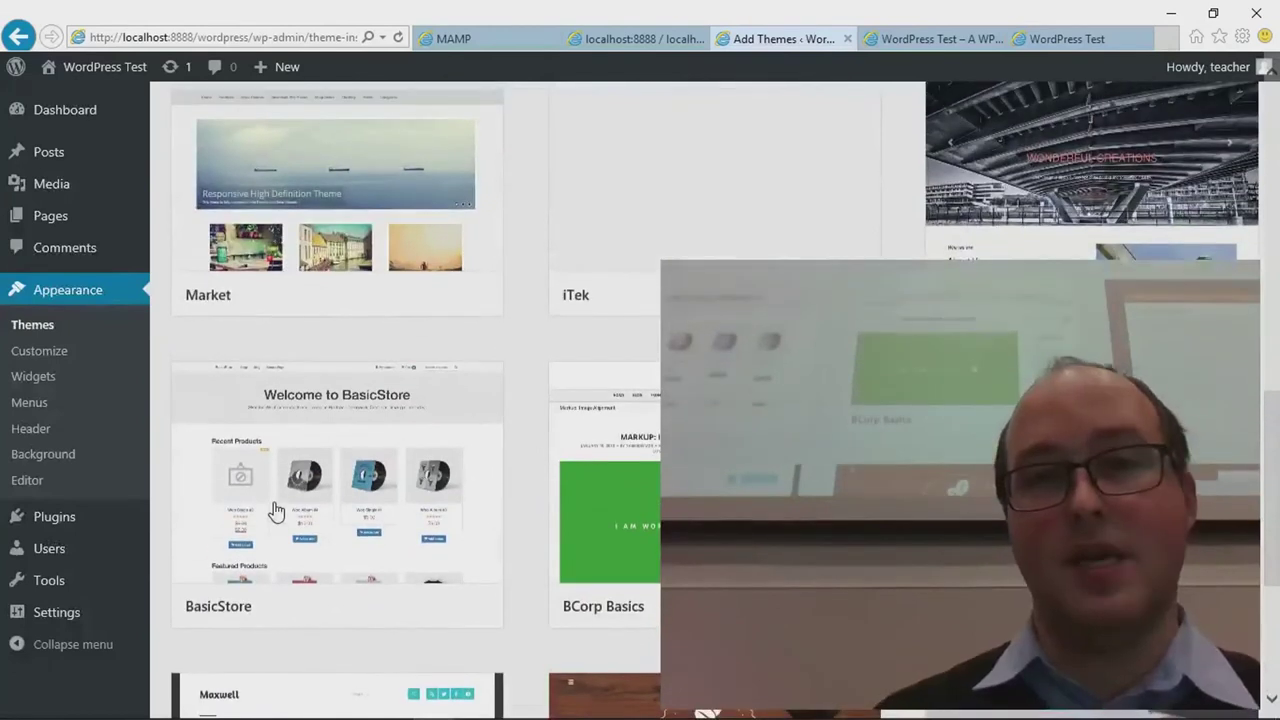
key(alt+Tab)
scroll(397, 470, down, 2)
scroll(397, 466, up, 4)
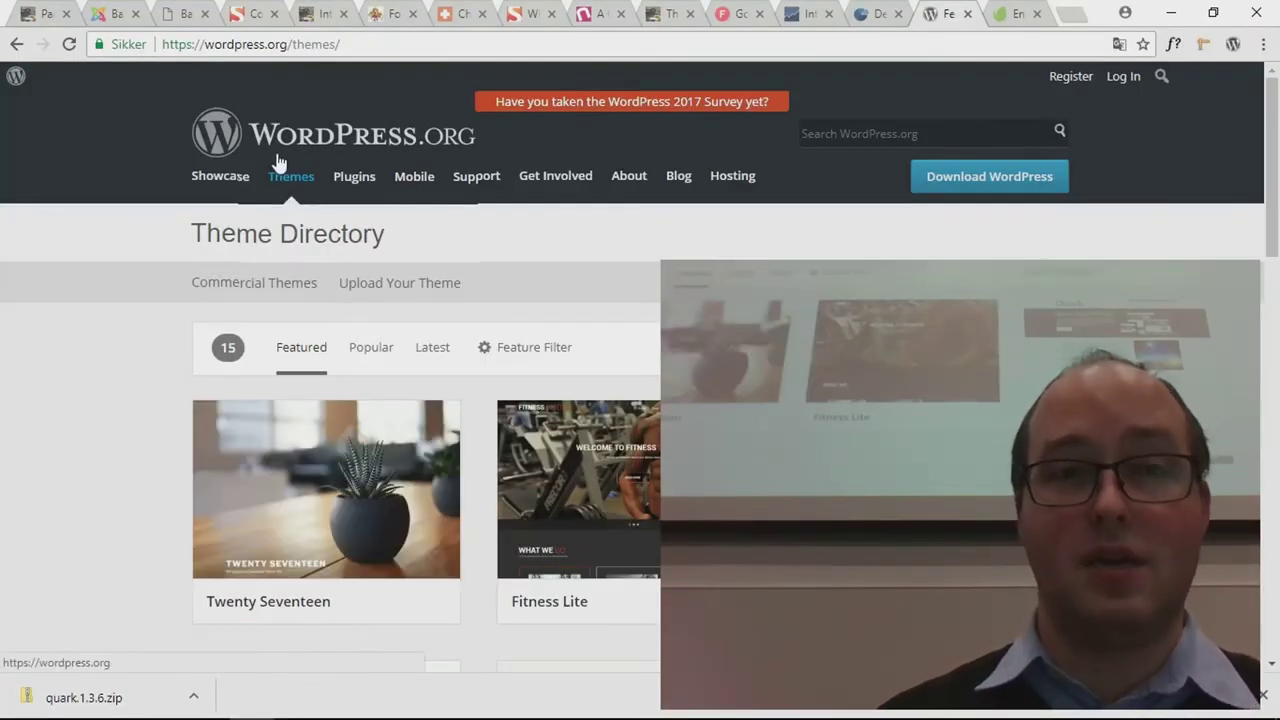
key(alt+Tab)
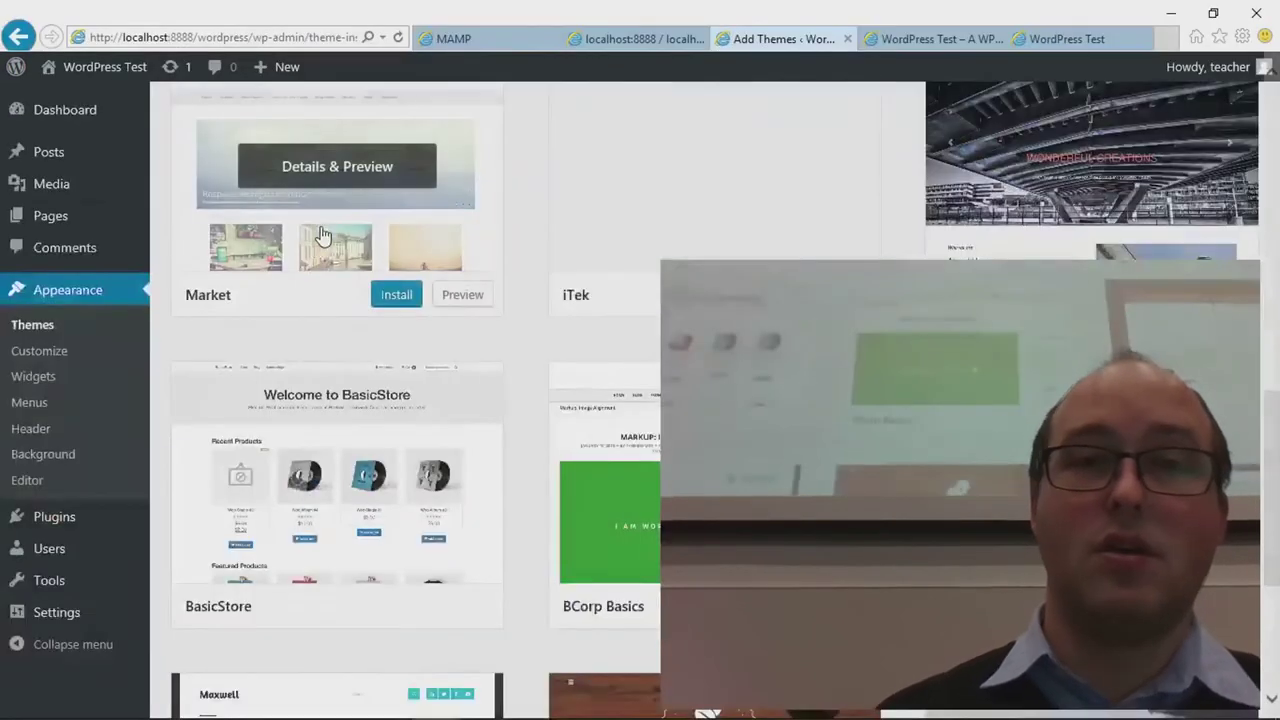
scroll(322, 234, up, 5)
scroll(322, 234, up, 5)
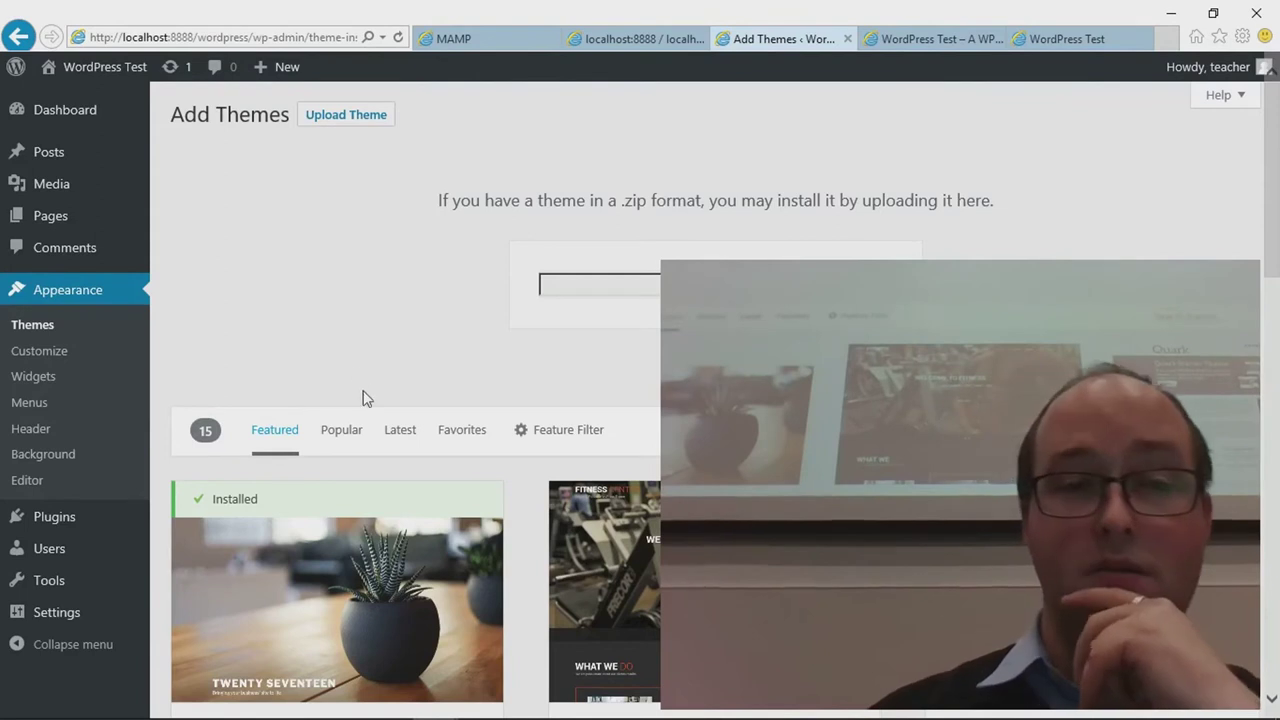
Step: Preview the Market theme from the featured themes, read its description and close the preview
scroll(365, 400, down, 3)
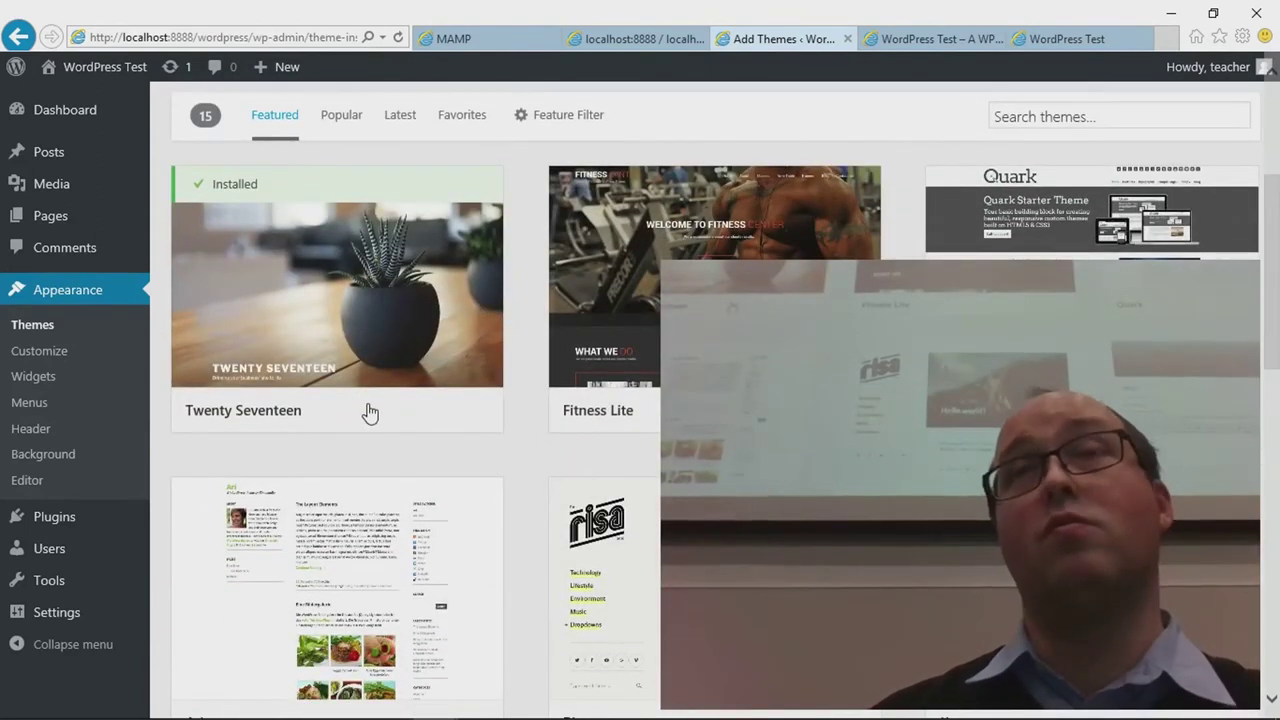
scroll(557, 471, down, 6)
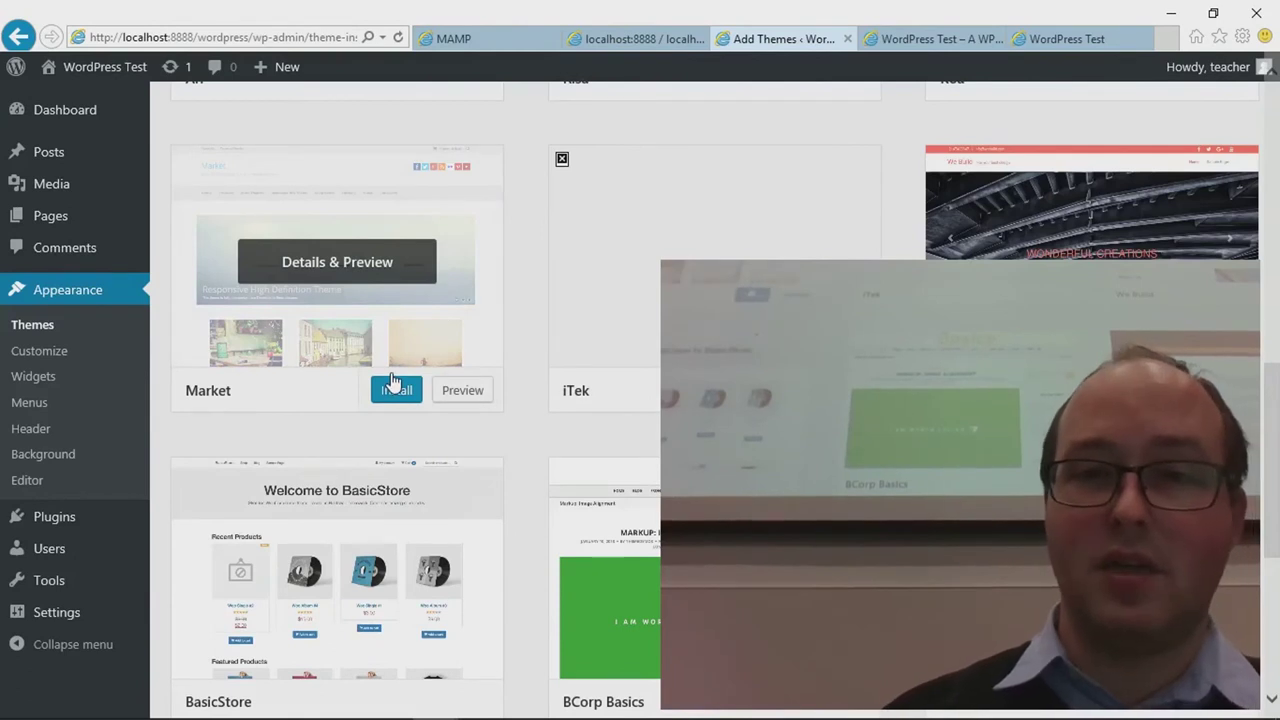
click(450, 390)
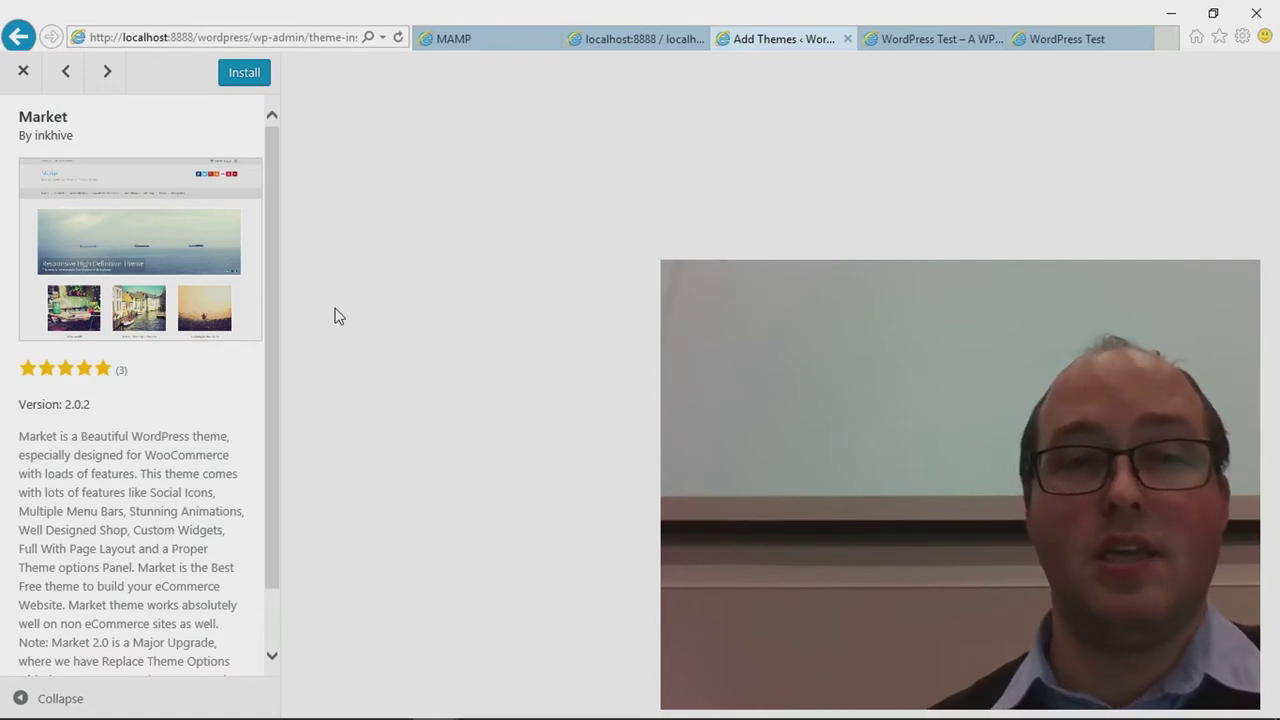
scroll(192, 309, down, 1)
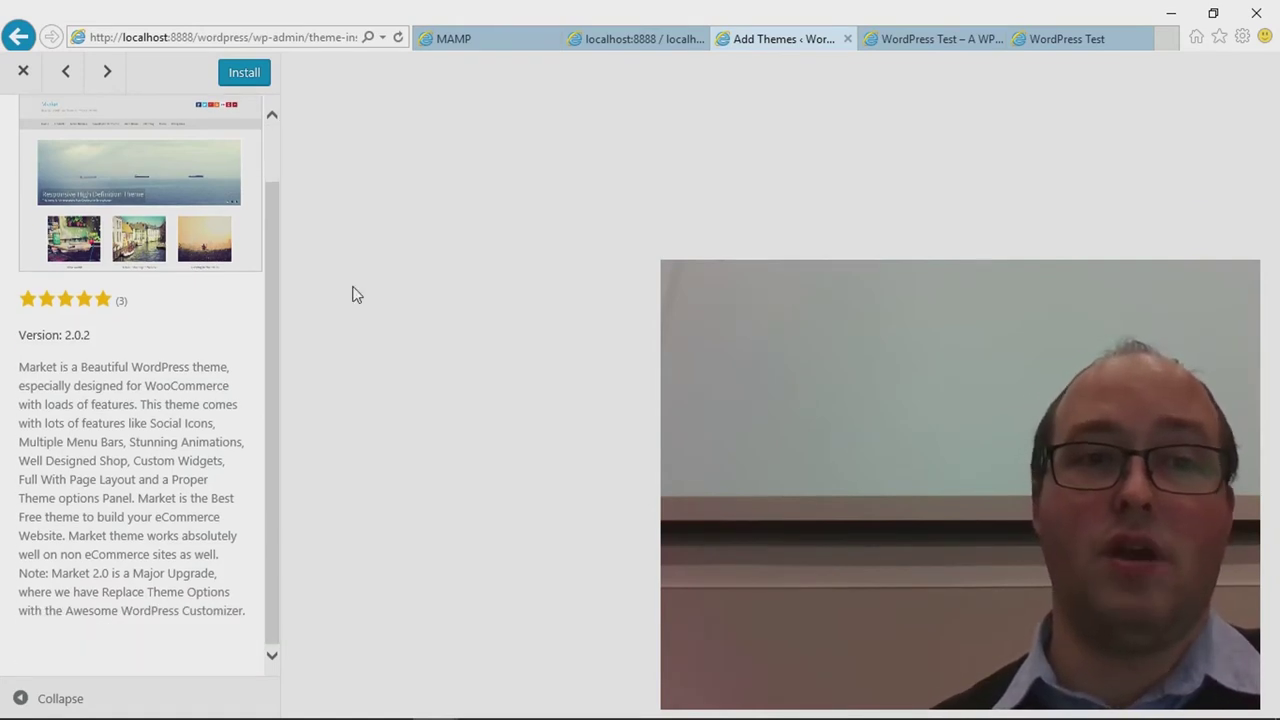
click(25, 73)
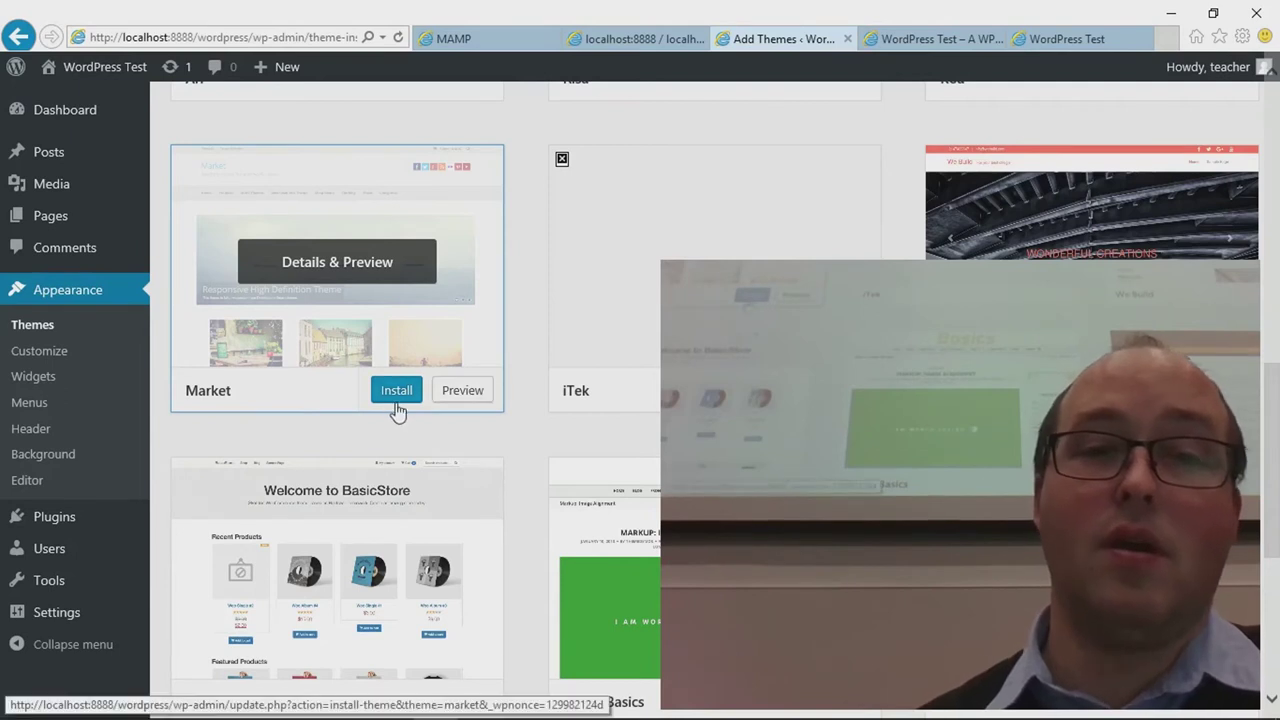
Step: Install the Market theme from the featured themes on the Add Themes page
scroll(397, 414, up, 5)
scroll(408, 414, up, 5)
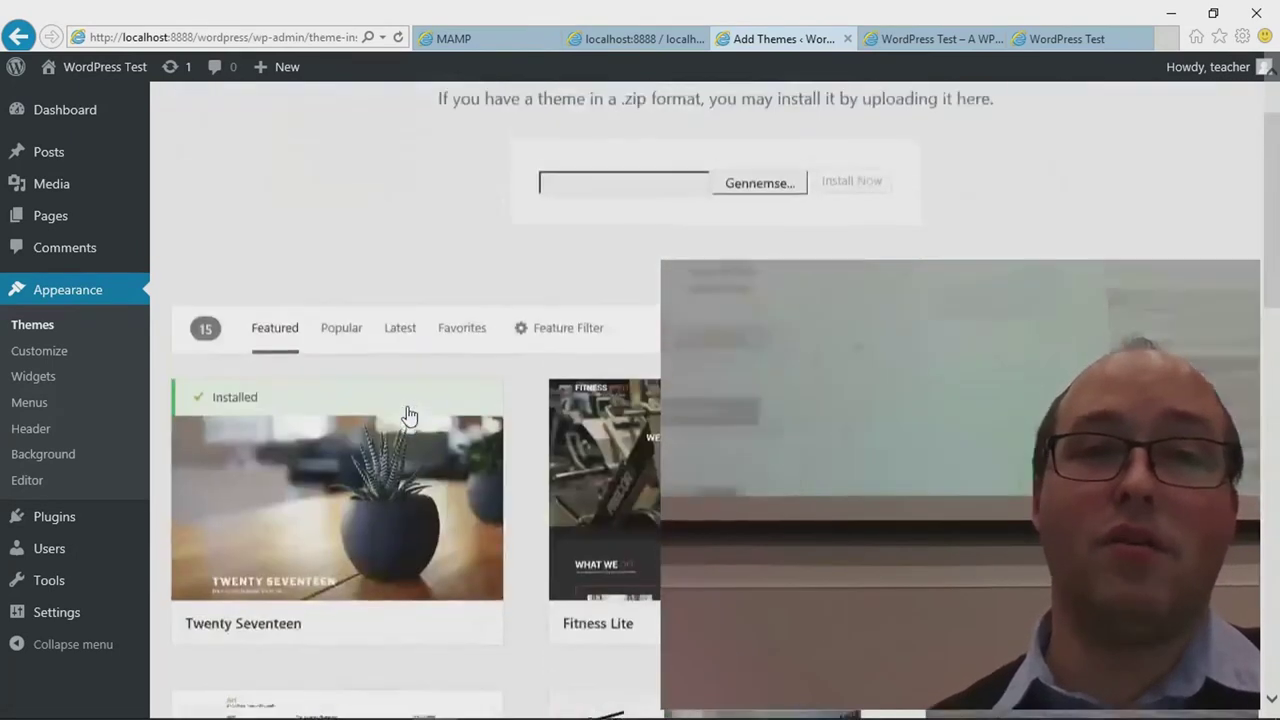
scroll(408, 414, down, 1)
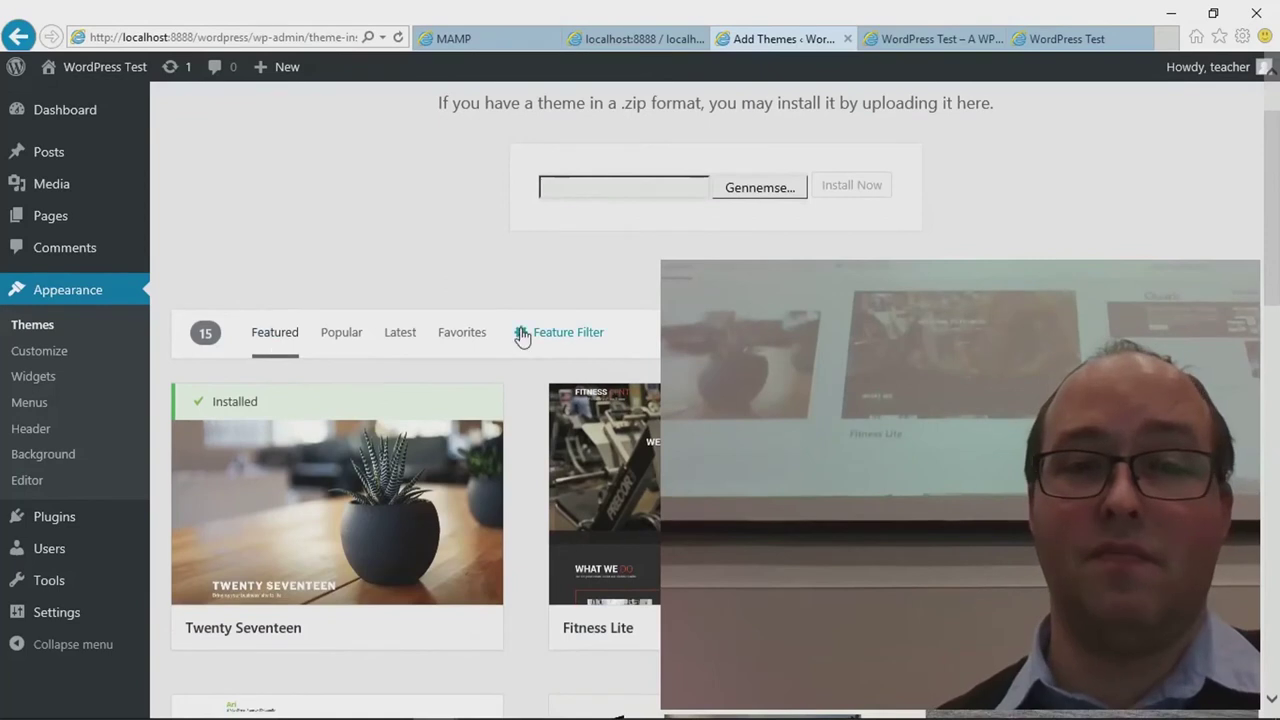
scroll(494, 334, down, 7)
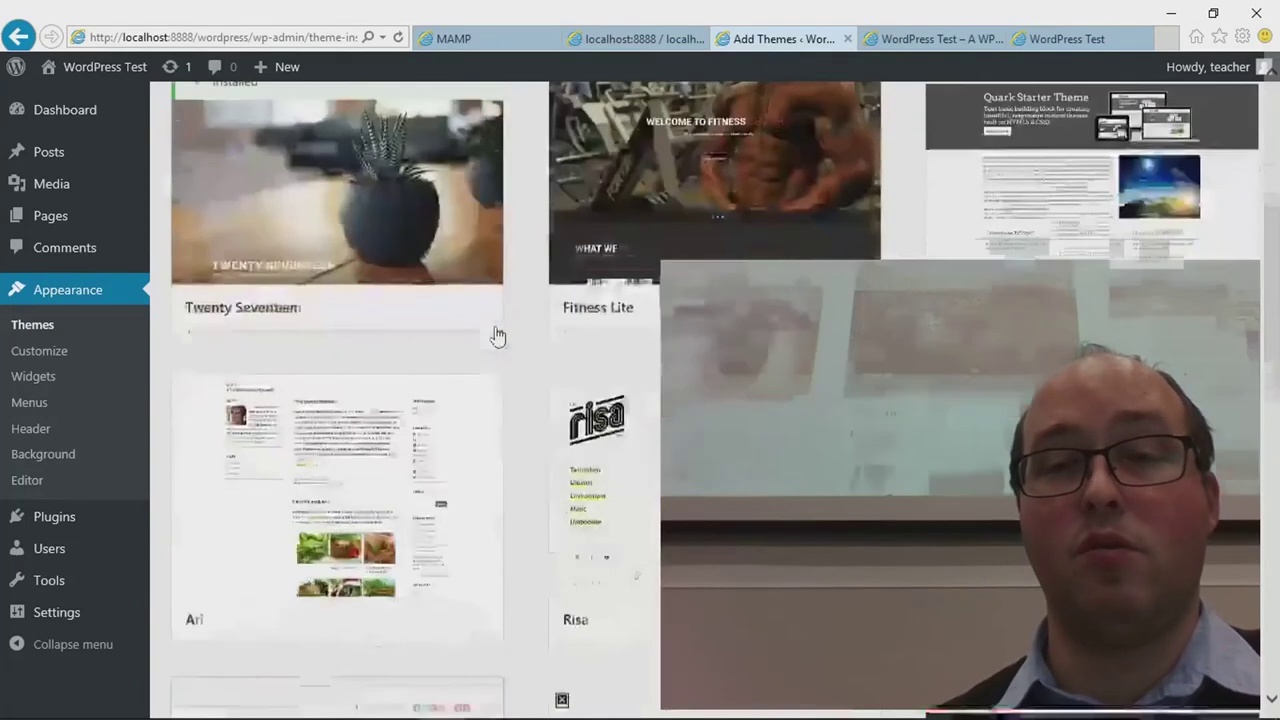
click(396, 559)
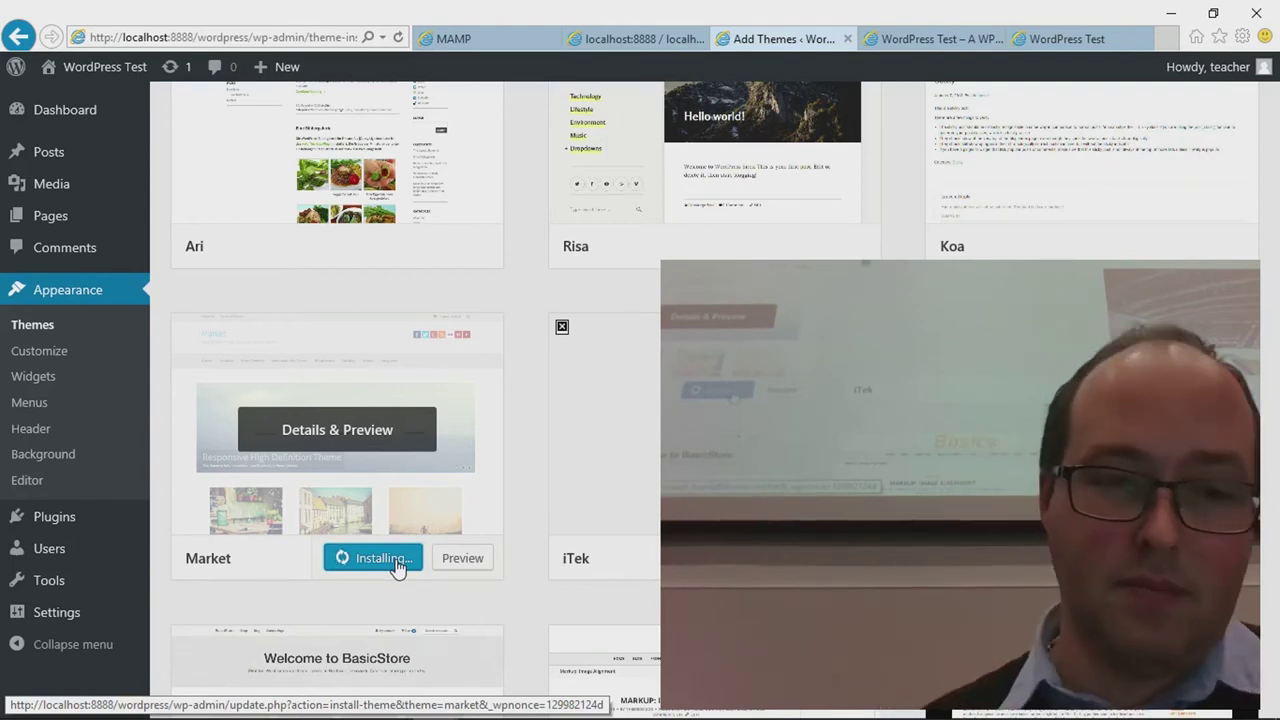
Step: Check the Market theme's installation status and open the overview of the site's installed themes
scroll(397, 568, up, 1)
scroll(397, 568, down, 1)
scroll(397, 568, up, 6)
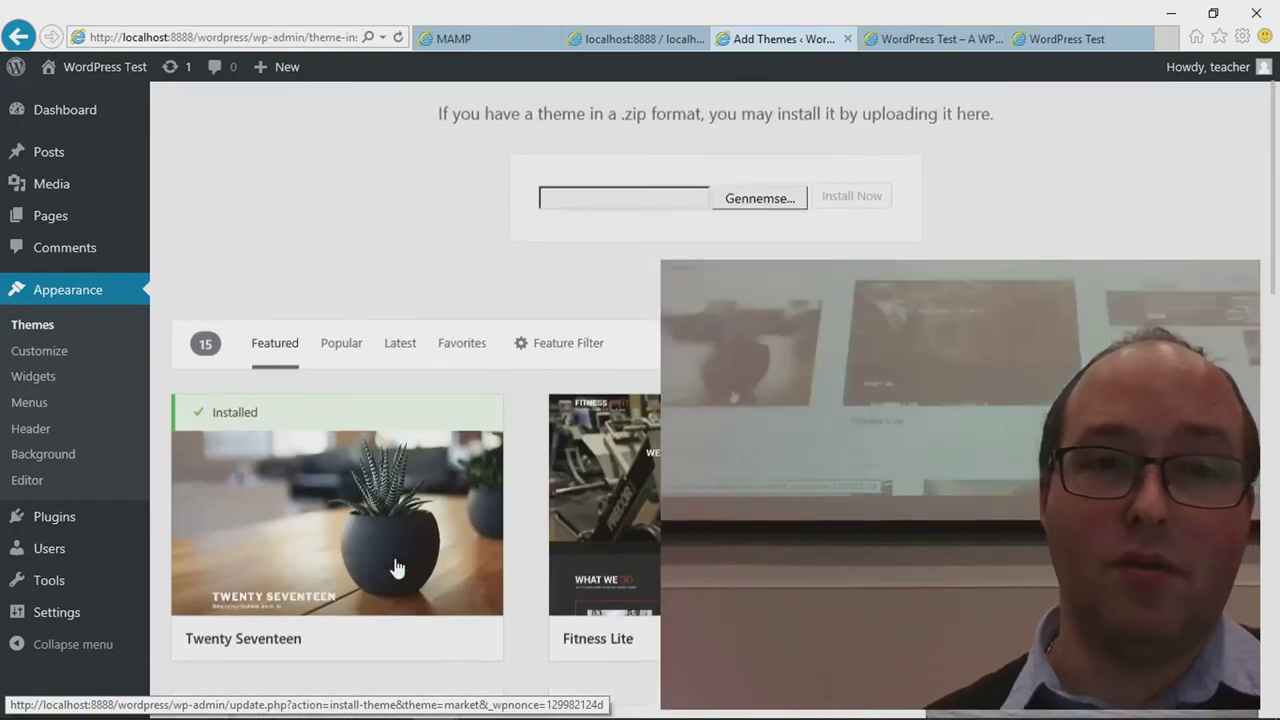
scroll(397, 568, down, 6)
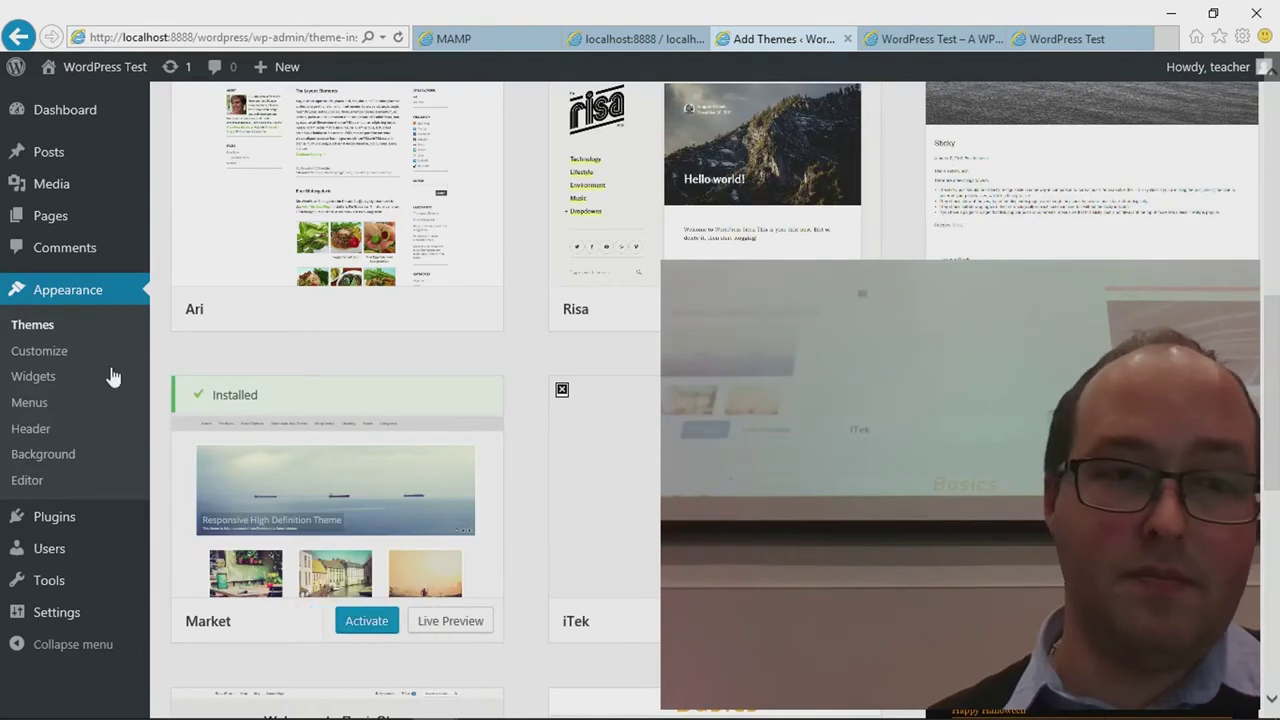
click(44, 330)
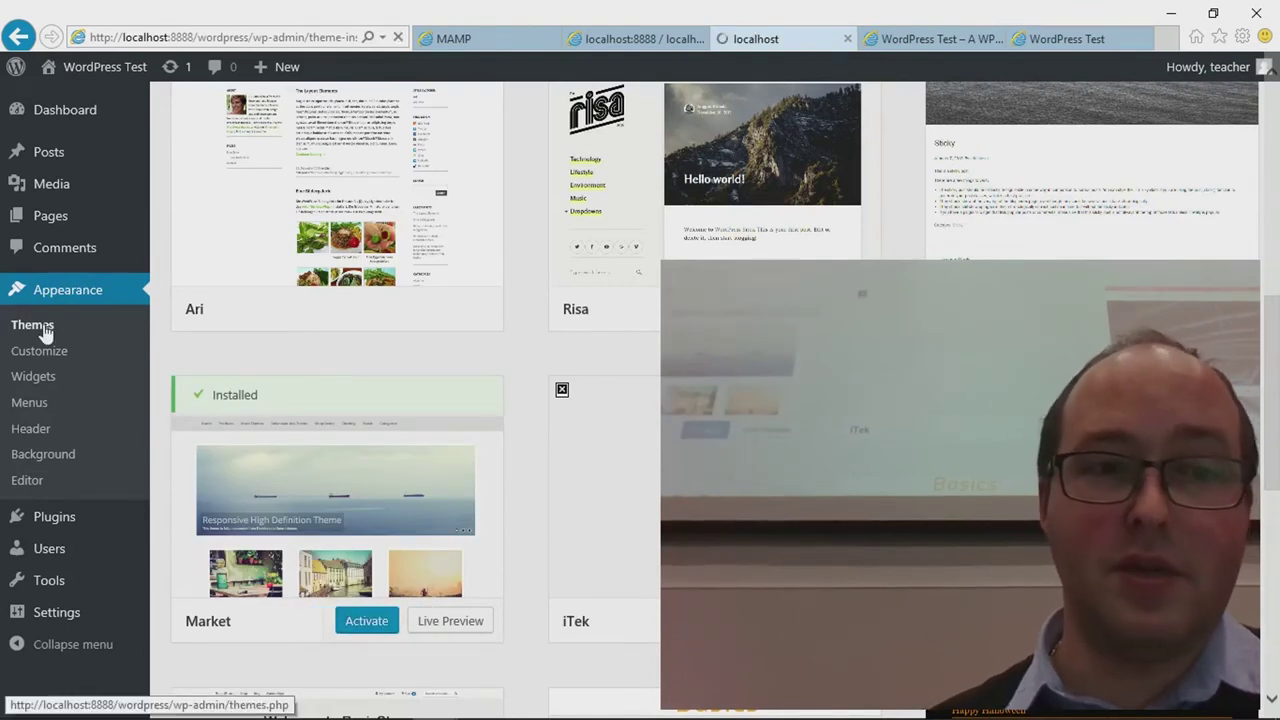
mouse_move(314, 306)
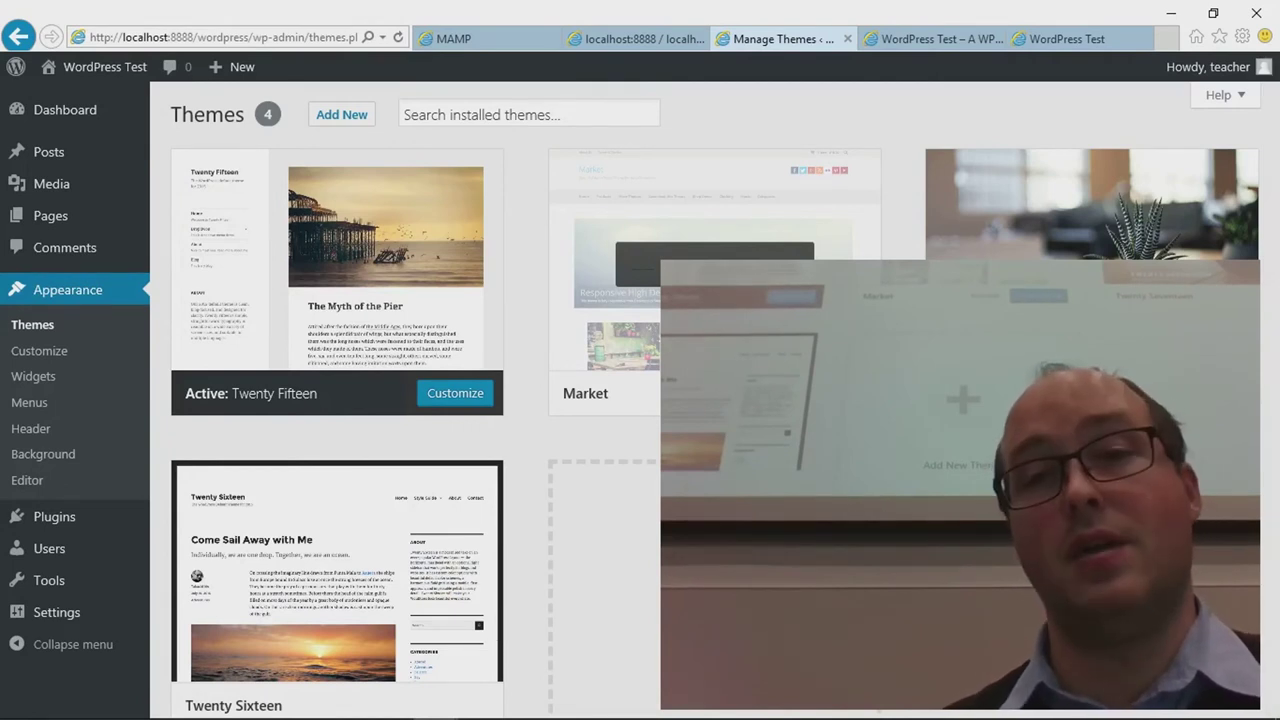
Step: Check the front page of the WordPress Test site, then activate the Market theme in the installed themes
click(921, 38)
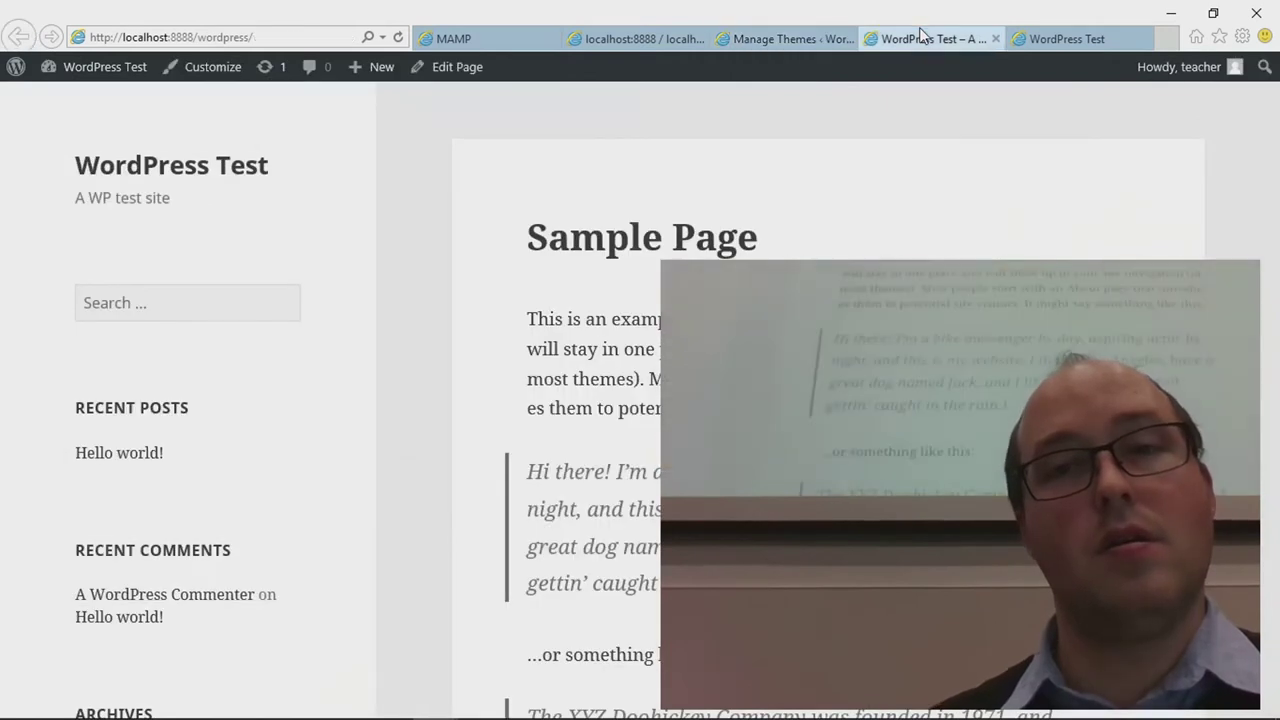
scroll(828, 400, down, 6)
scroll(828, 400, up, 3)
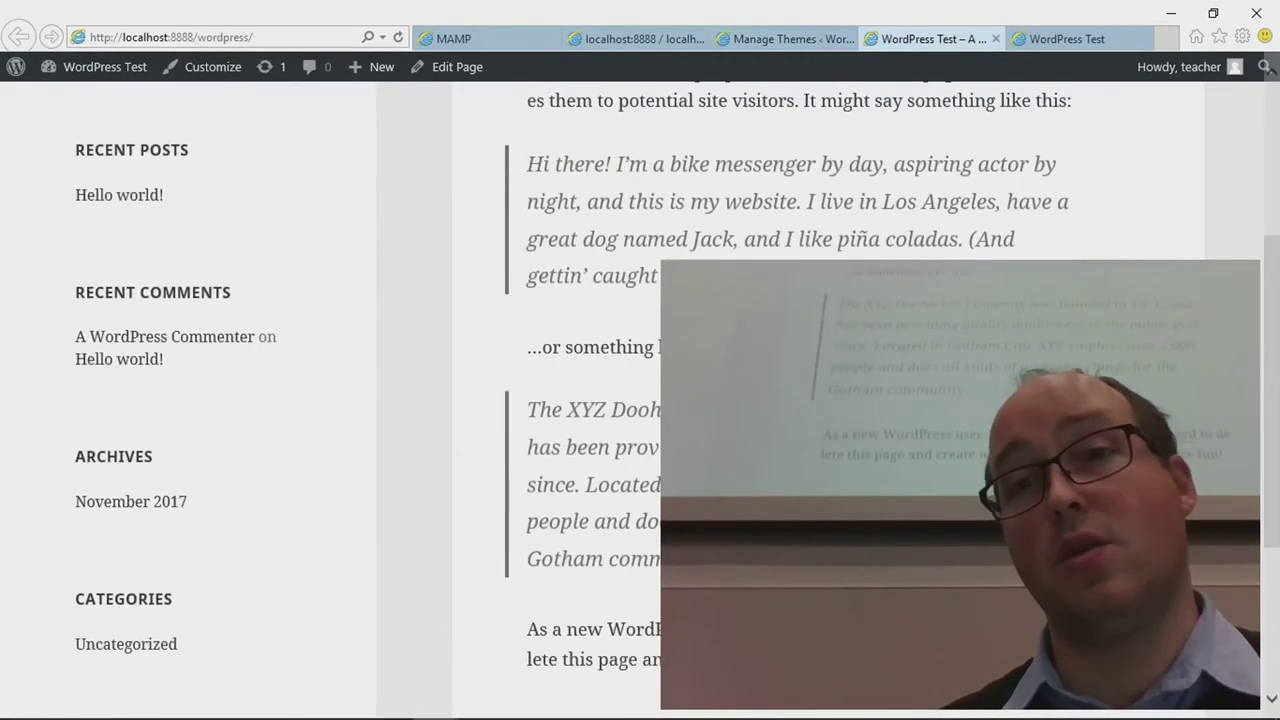
click(785, 38)
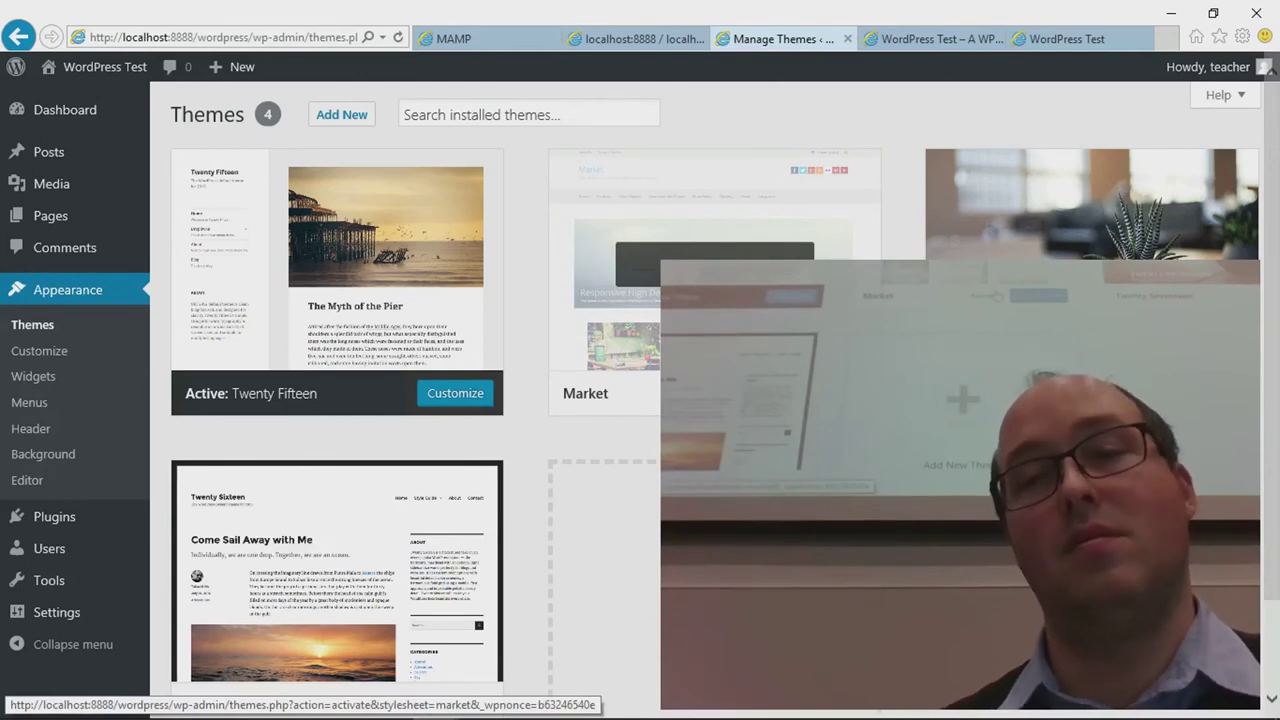
click(735, 393)
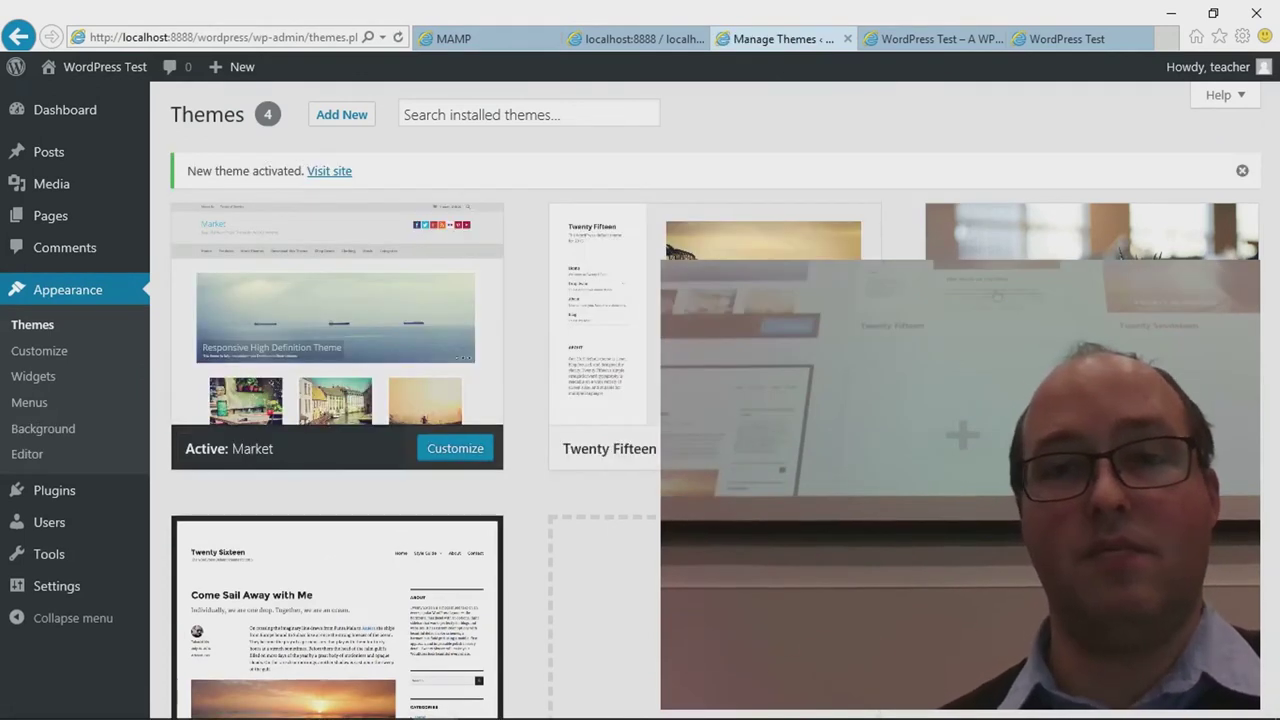
Step: Open the Market theme's customizer, examine the Main Slider, Colors and Custom Footer Text options, and close it
click(478, 455)
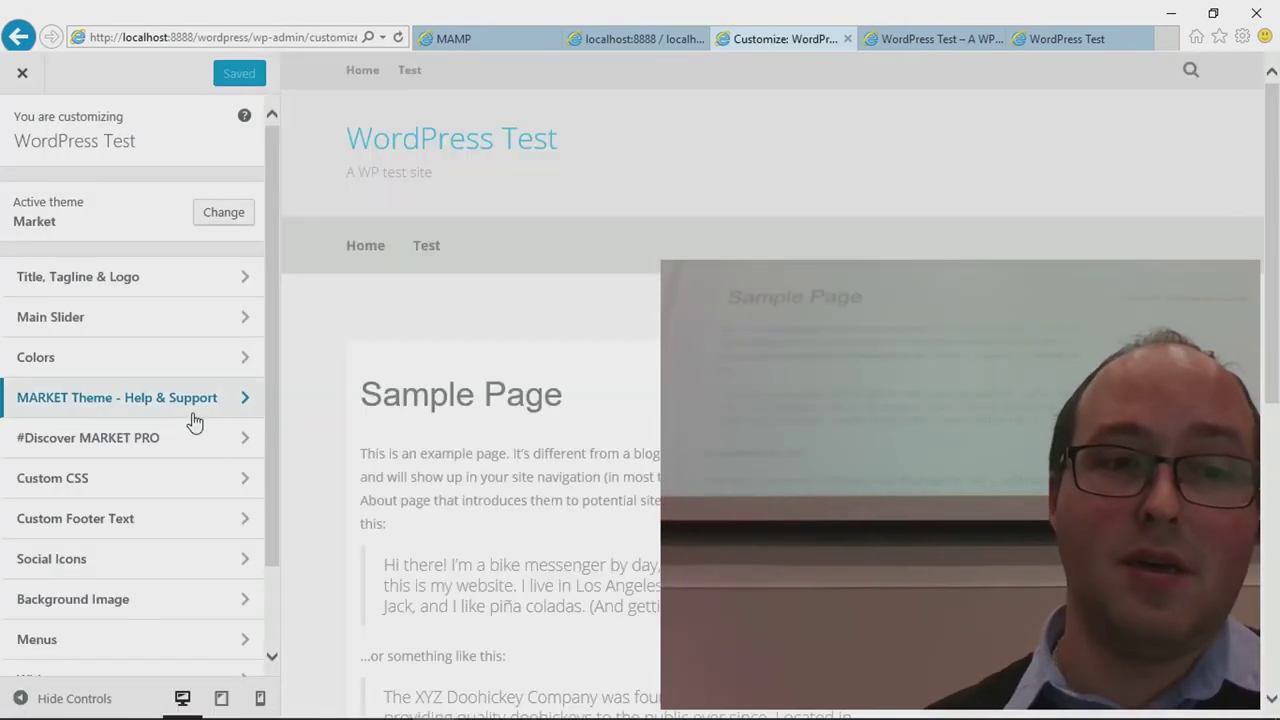
scroll(195, 422, down, 2)
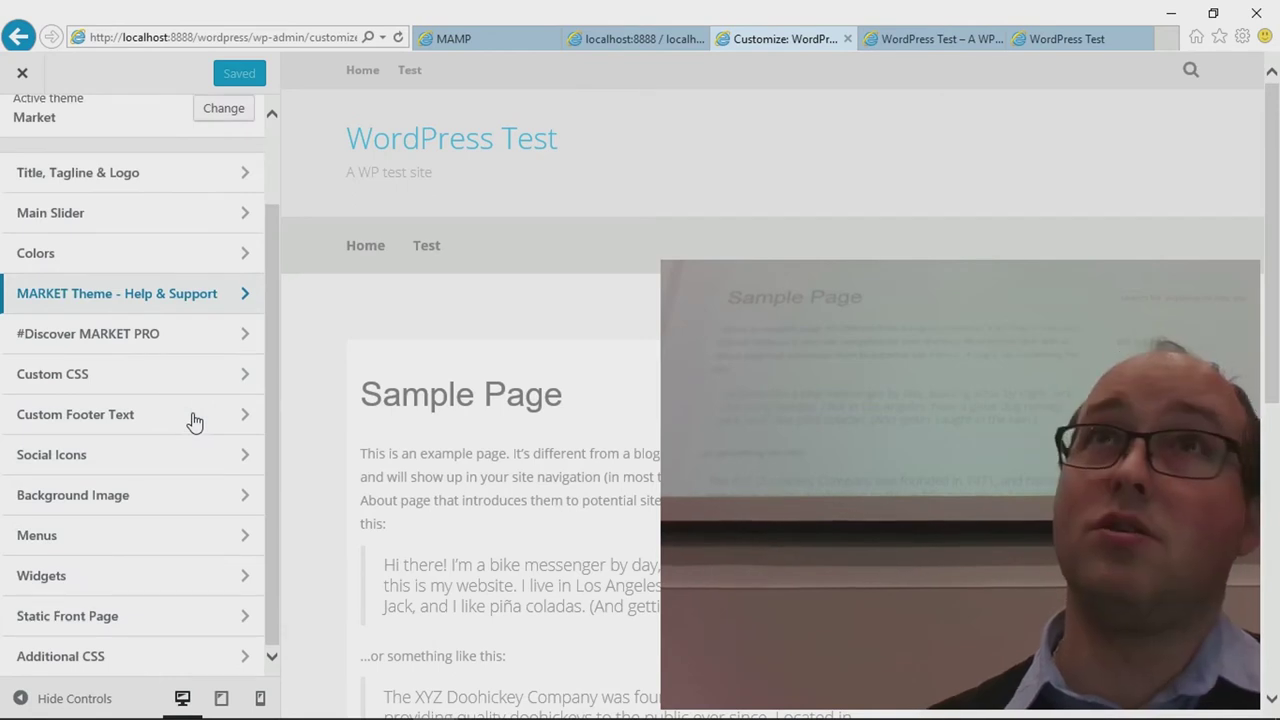
click(237, 222)
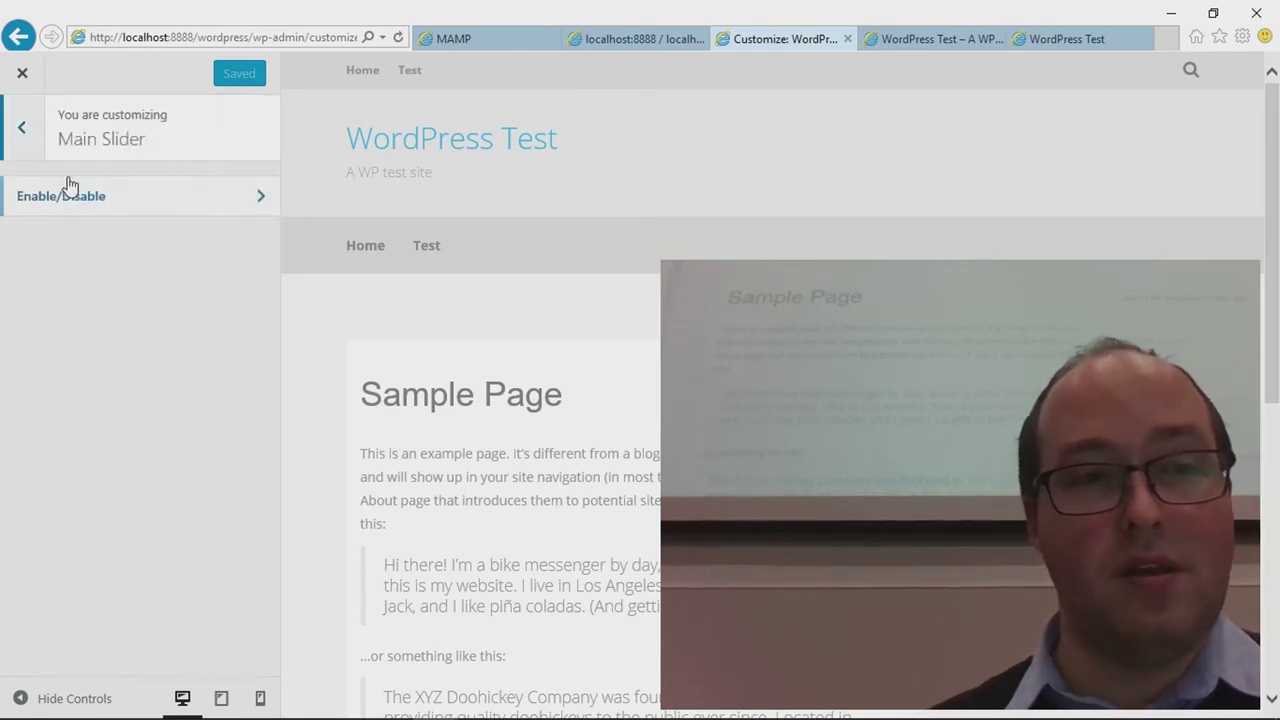
click(22, 128)
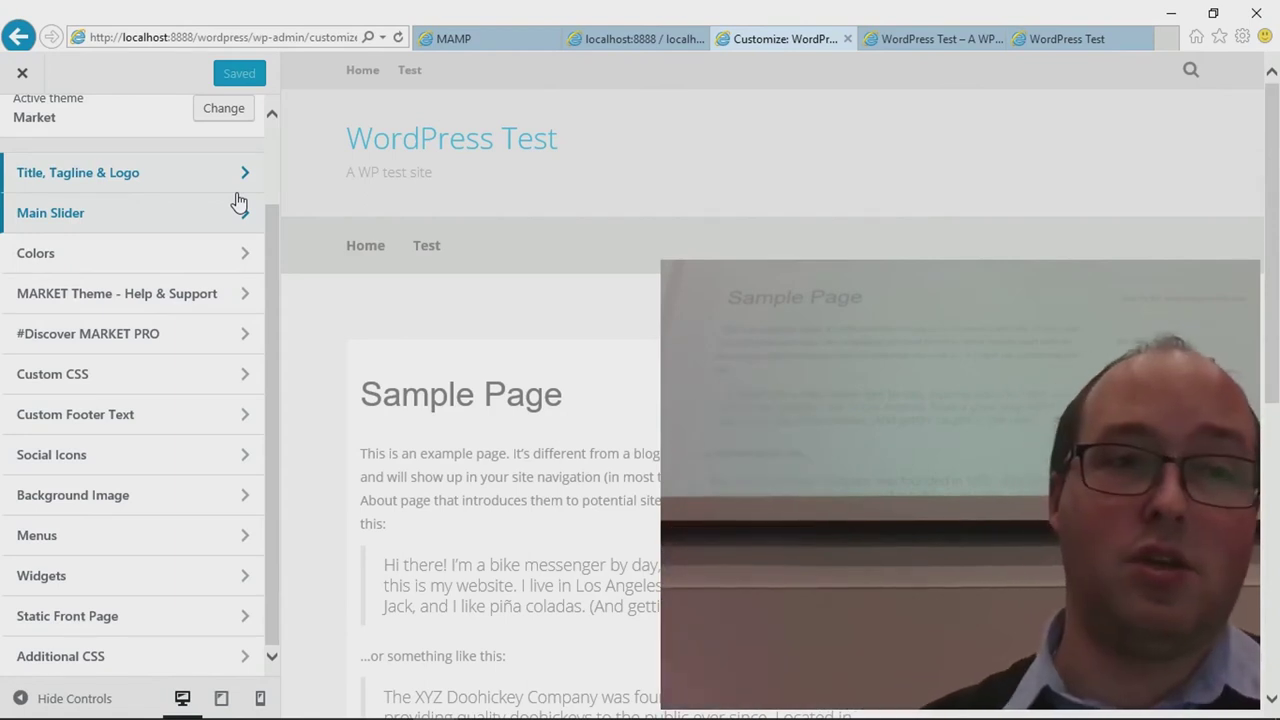
click(229, 266)
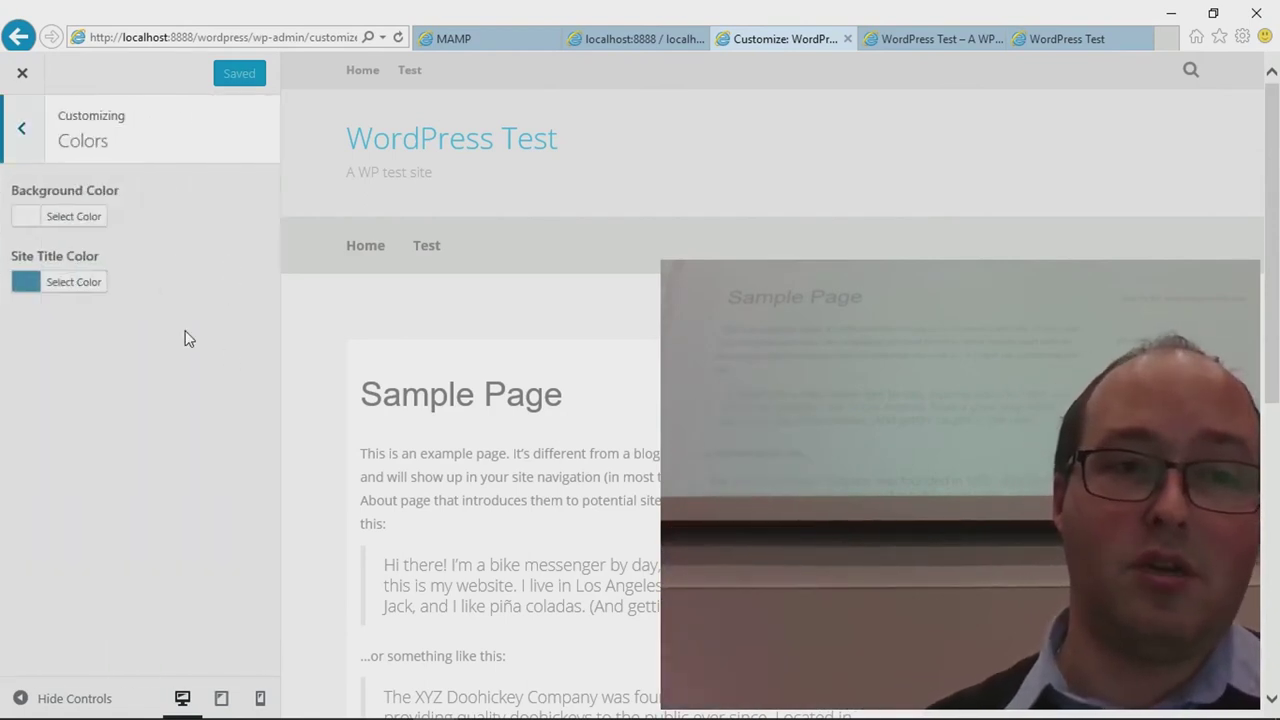
click(21, 128)
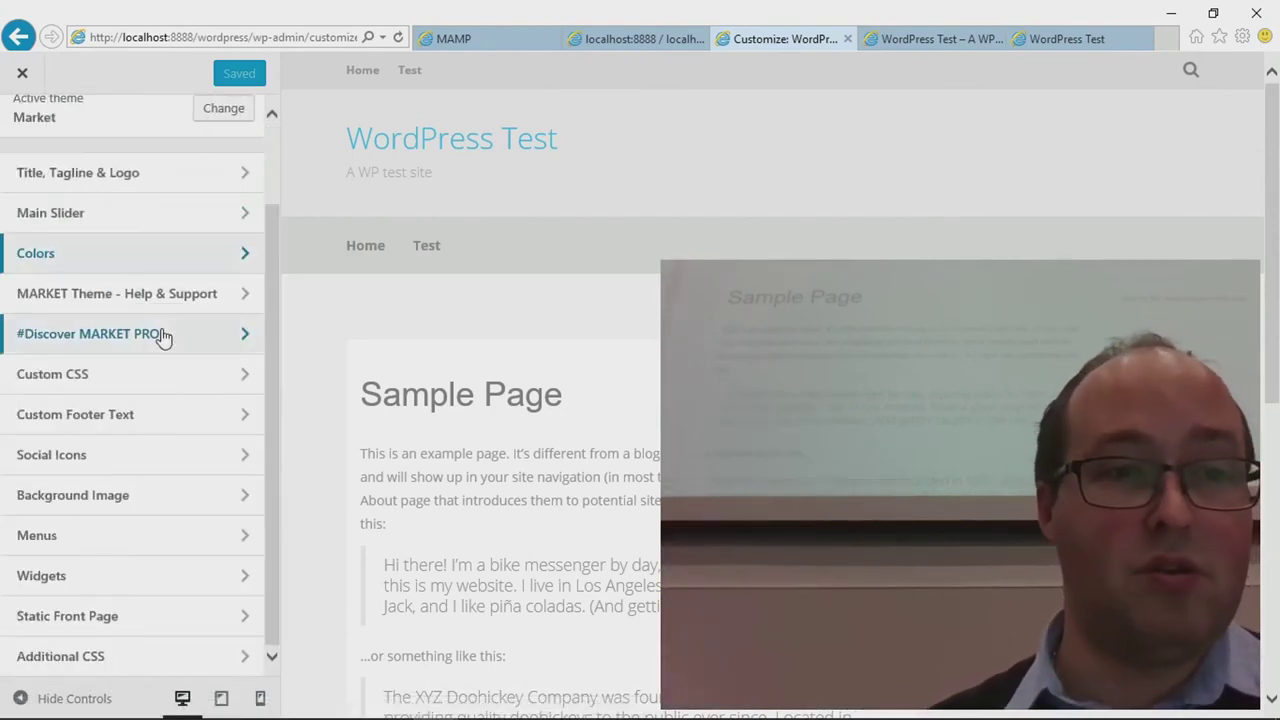
click(197, 427)
scroll(474, 366, down, 5)
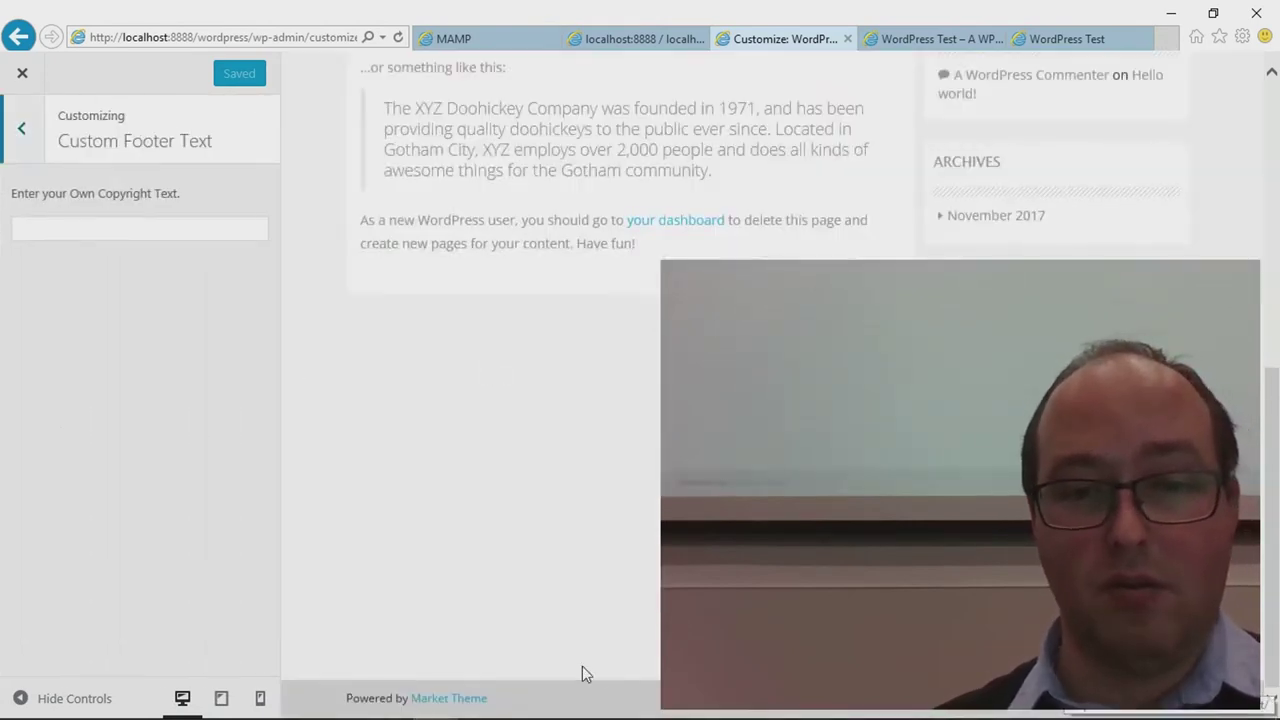
click(24, 145)
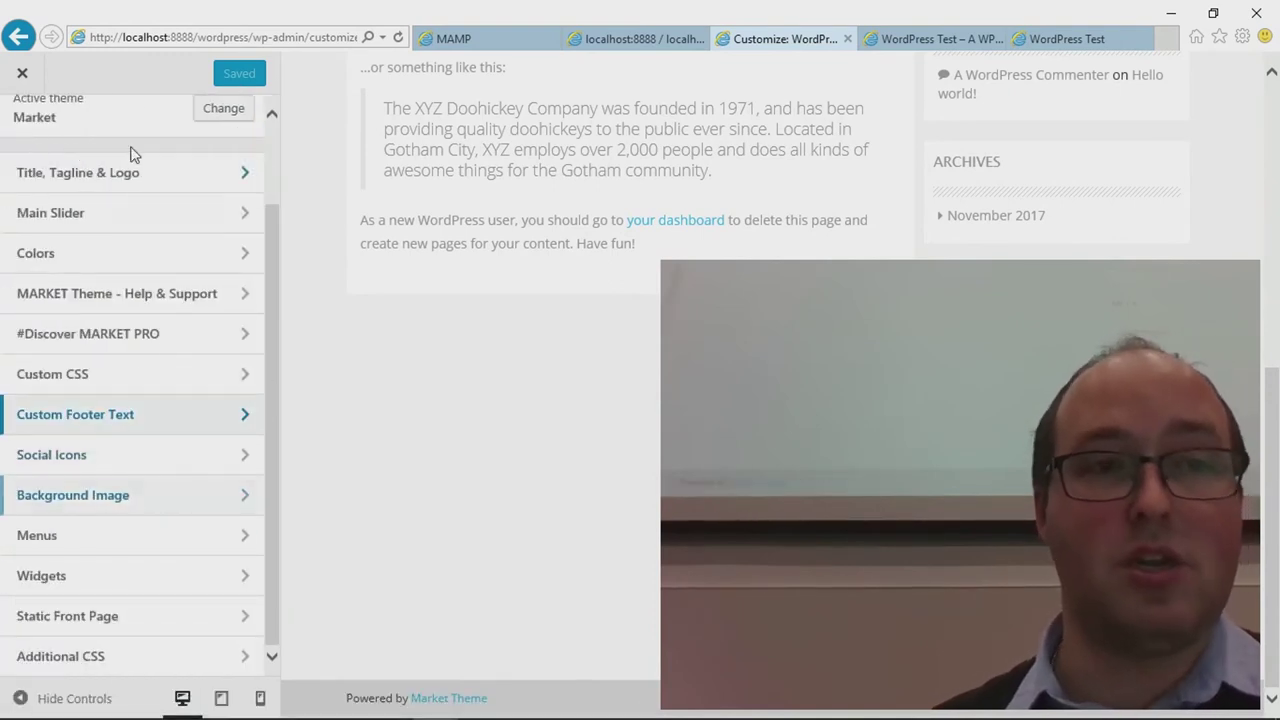
click(22, 73)
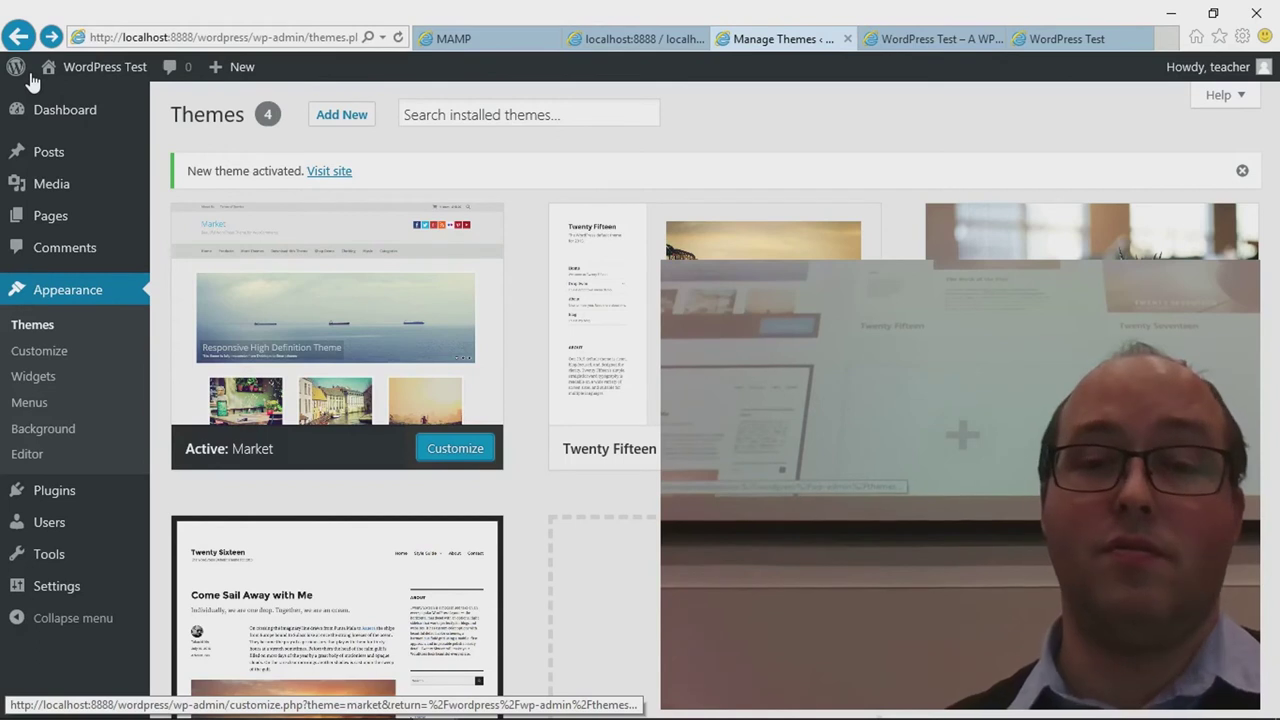
scroll(1228, 373, down, 2)
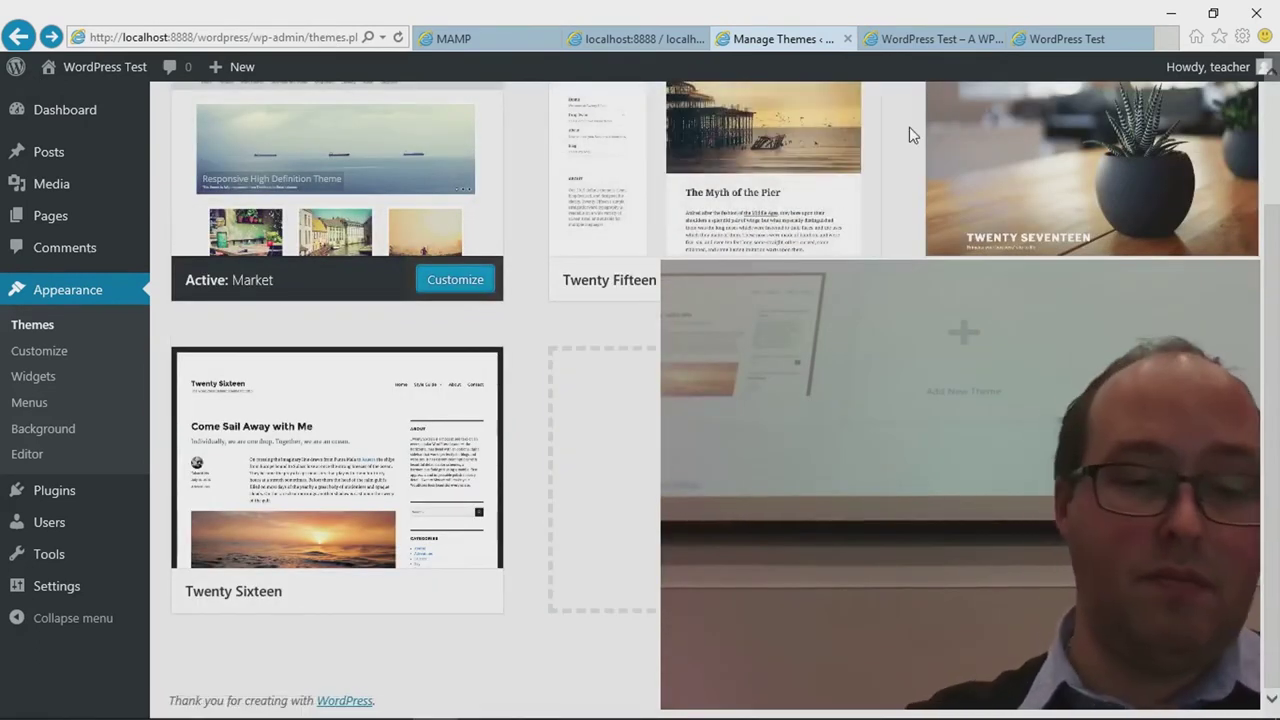
key(alt+Tab)
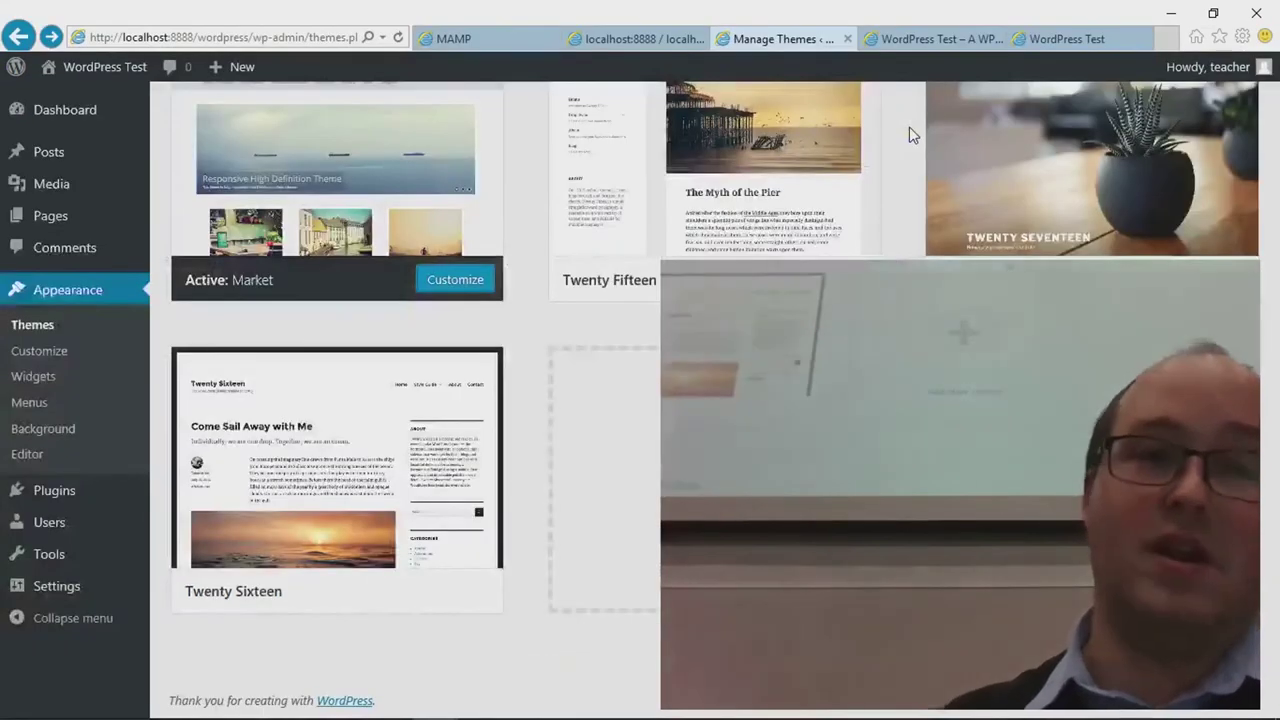
mouse_move(1070, 157)
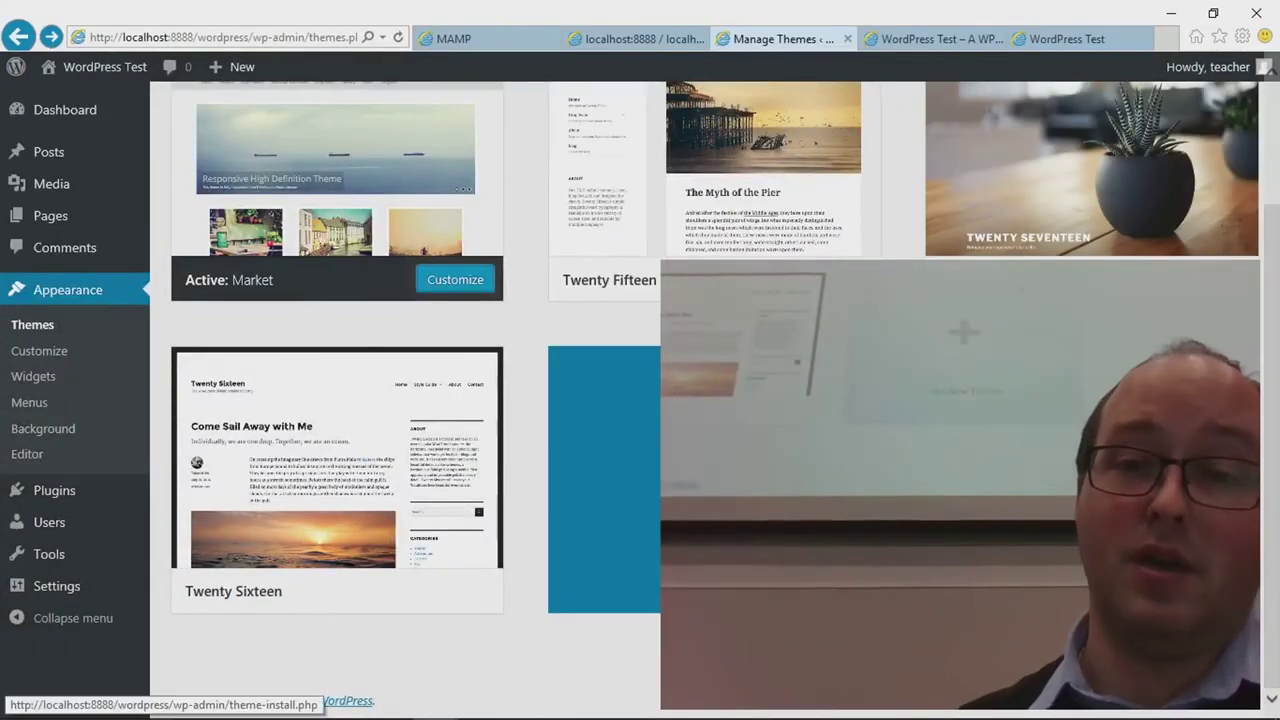
scroll(760, 560, up, 2)
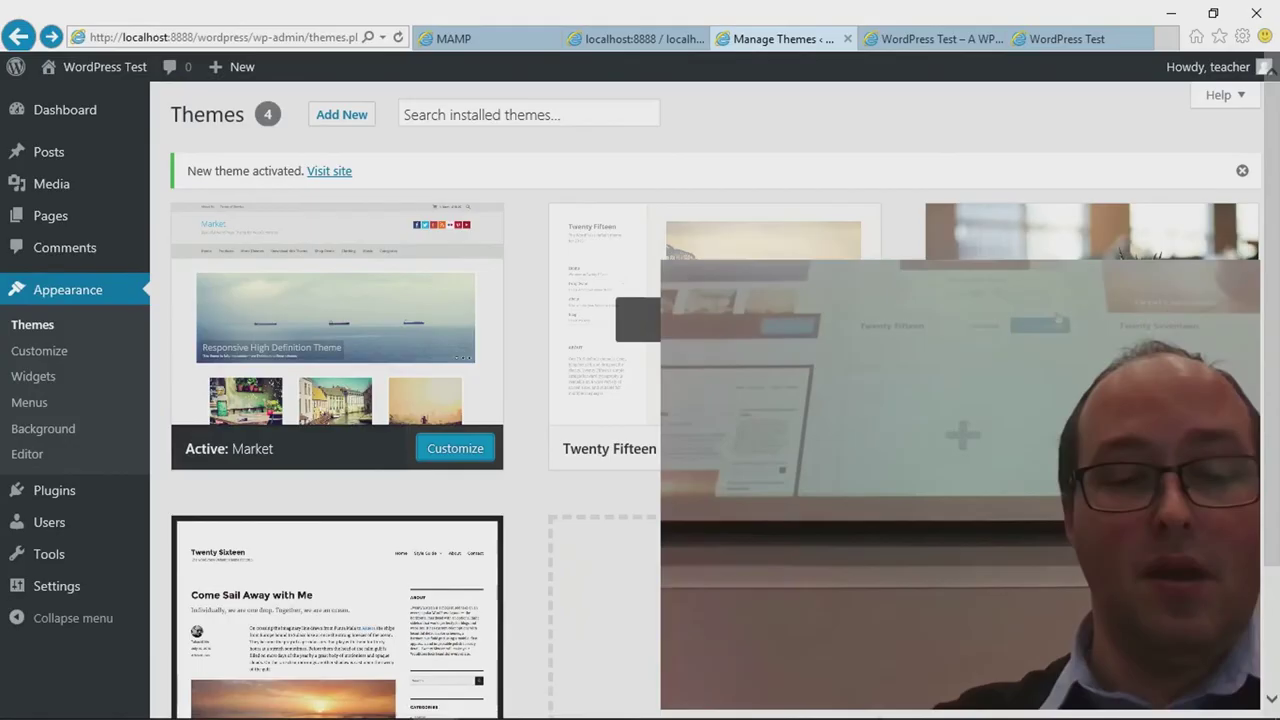
Step: Switch to Chrome and look over the Envato Market home page, its marketplaces and featured items
key(alt+Tab)
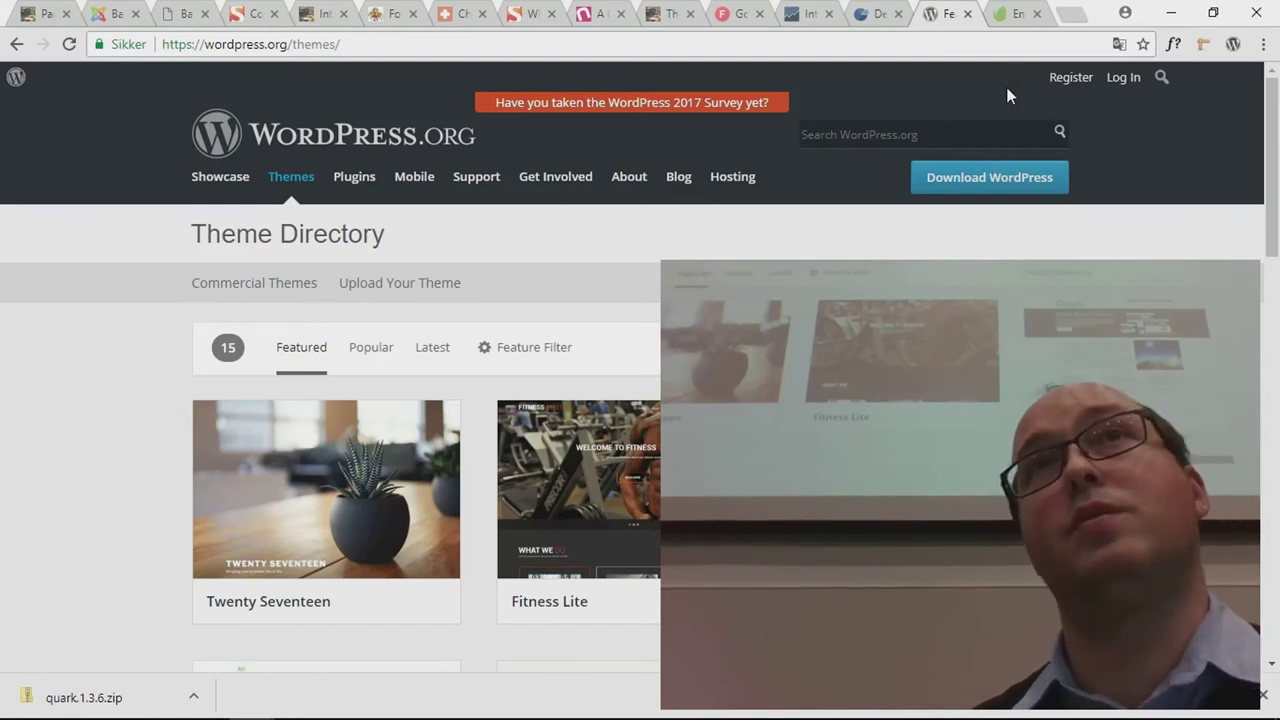
click(1010, 14)
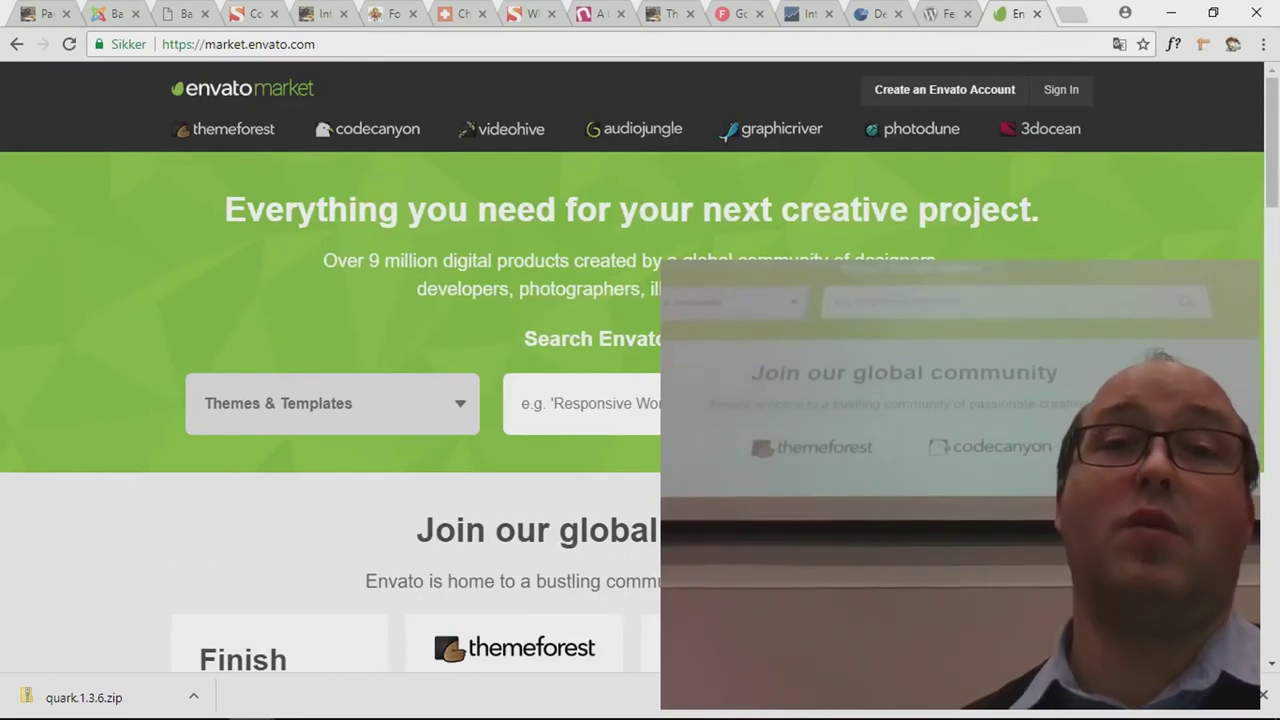
scroll(330, 400, down, 3)
scroll(330, 400, up, 3)
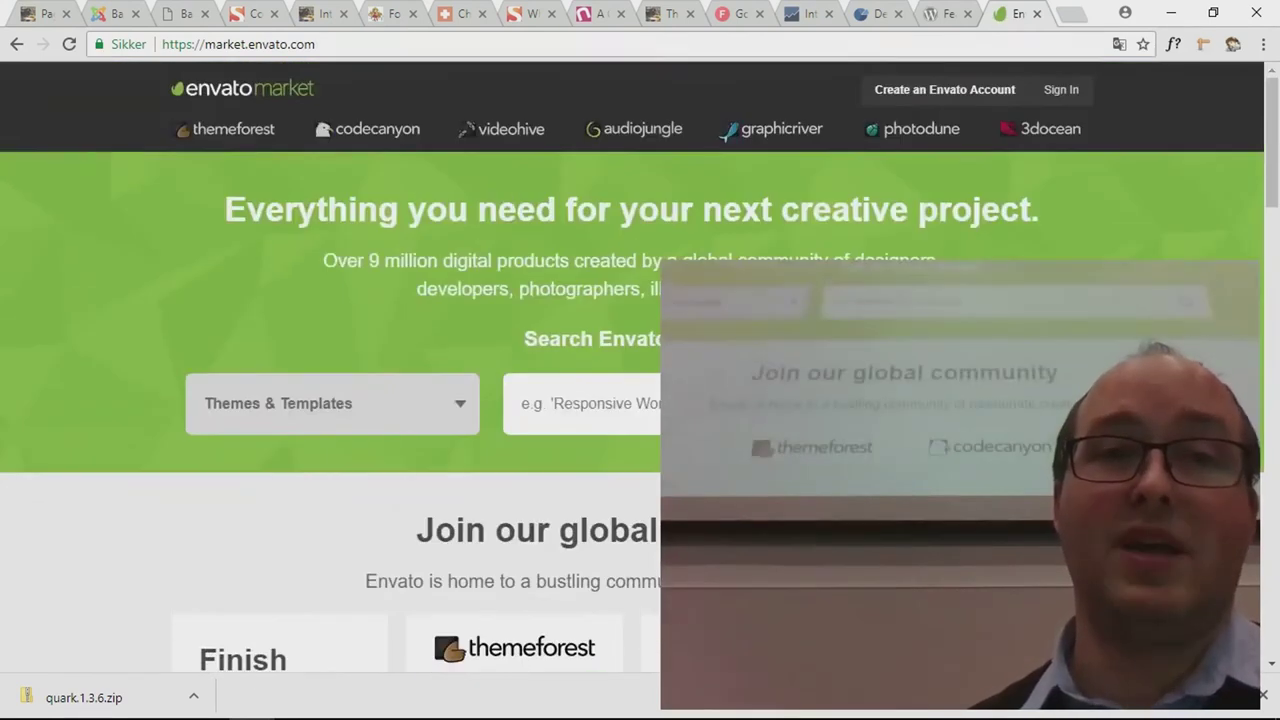
scroll(330, 400, down, 1)
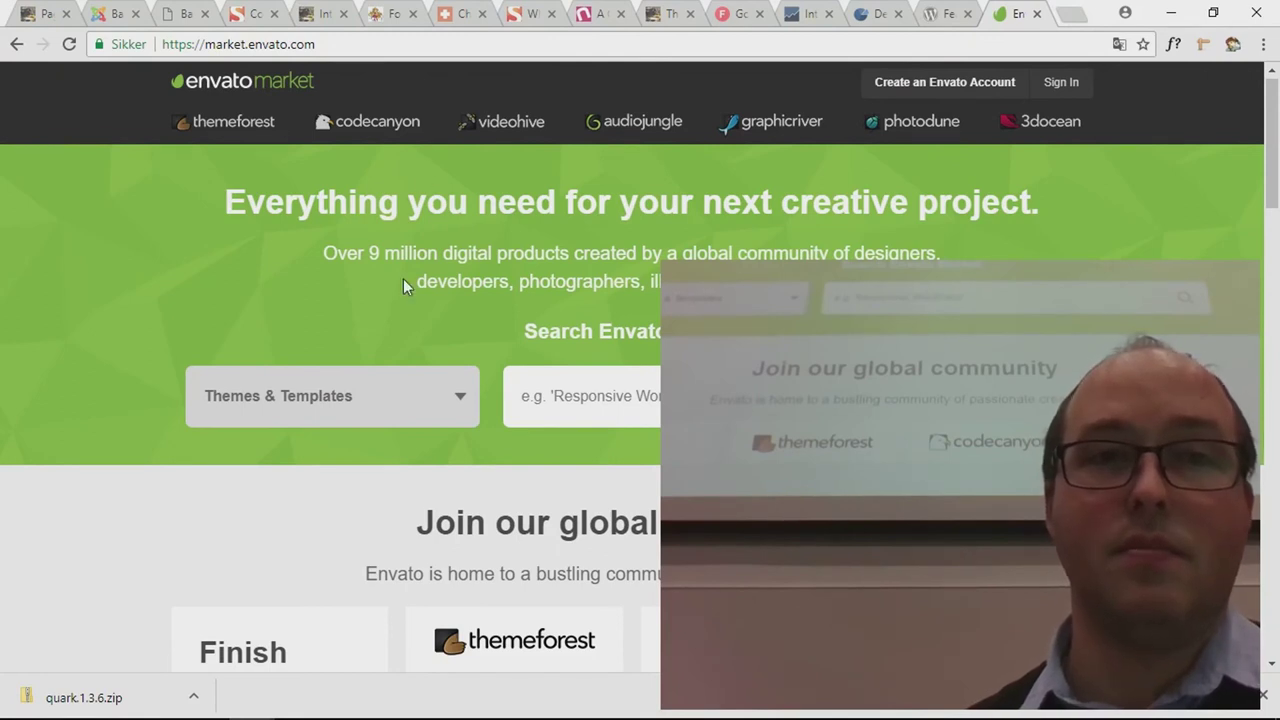
scroll(403, 287, down, 1)
scroll(403, 287, down, 4)
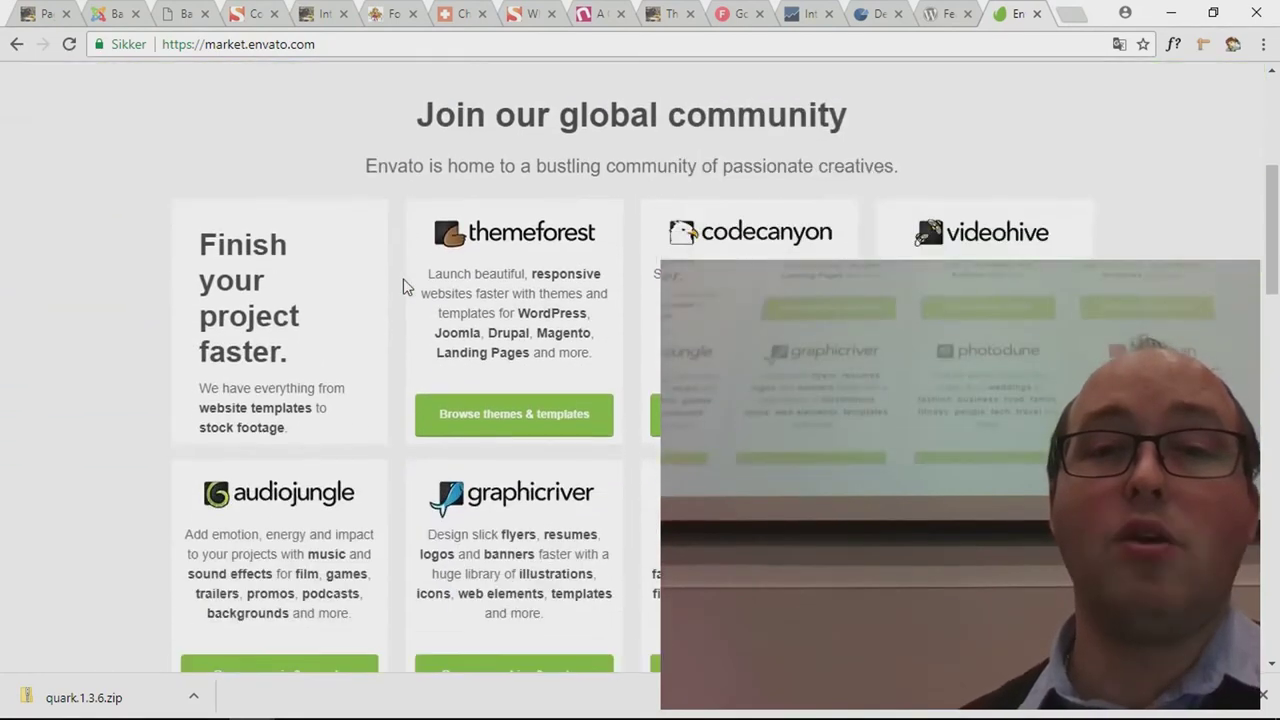
scroll(403, 287, down, 11)
scroll(403, 287, up, 10)
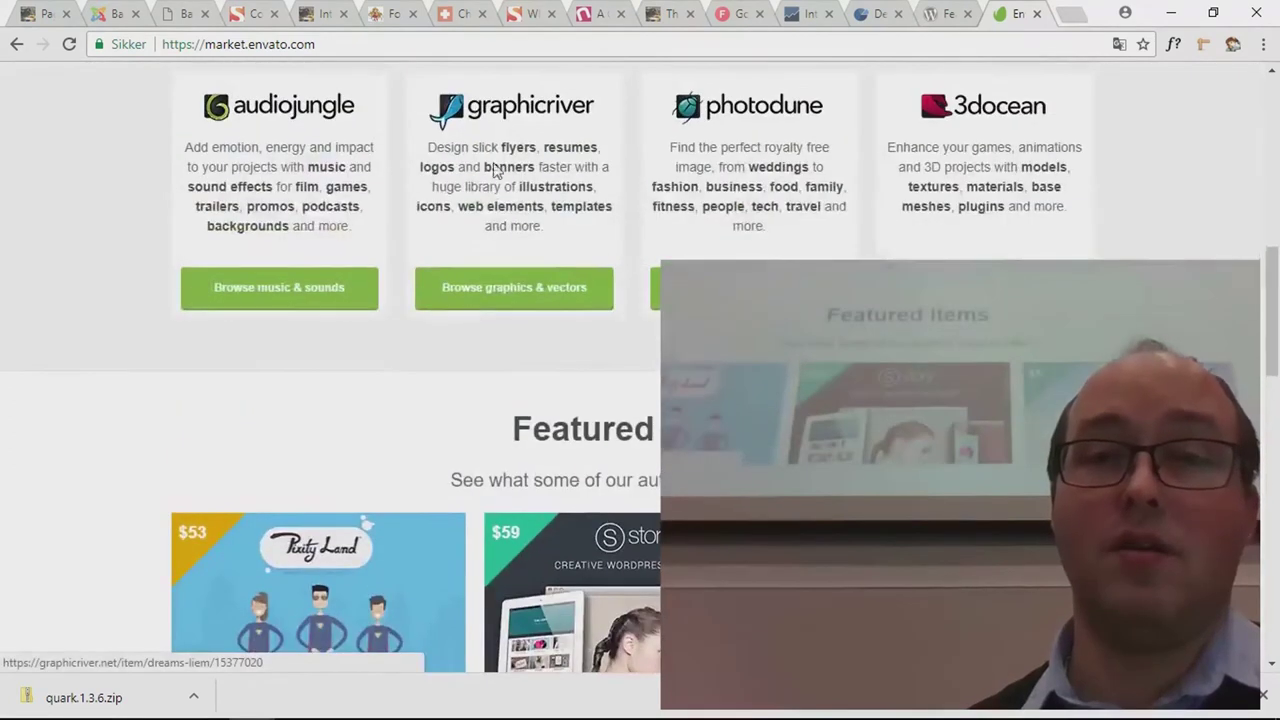
scroll(505, 165, up, 1)
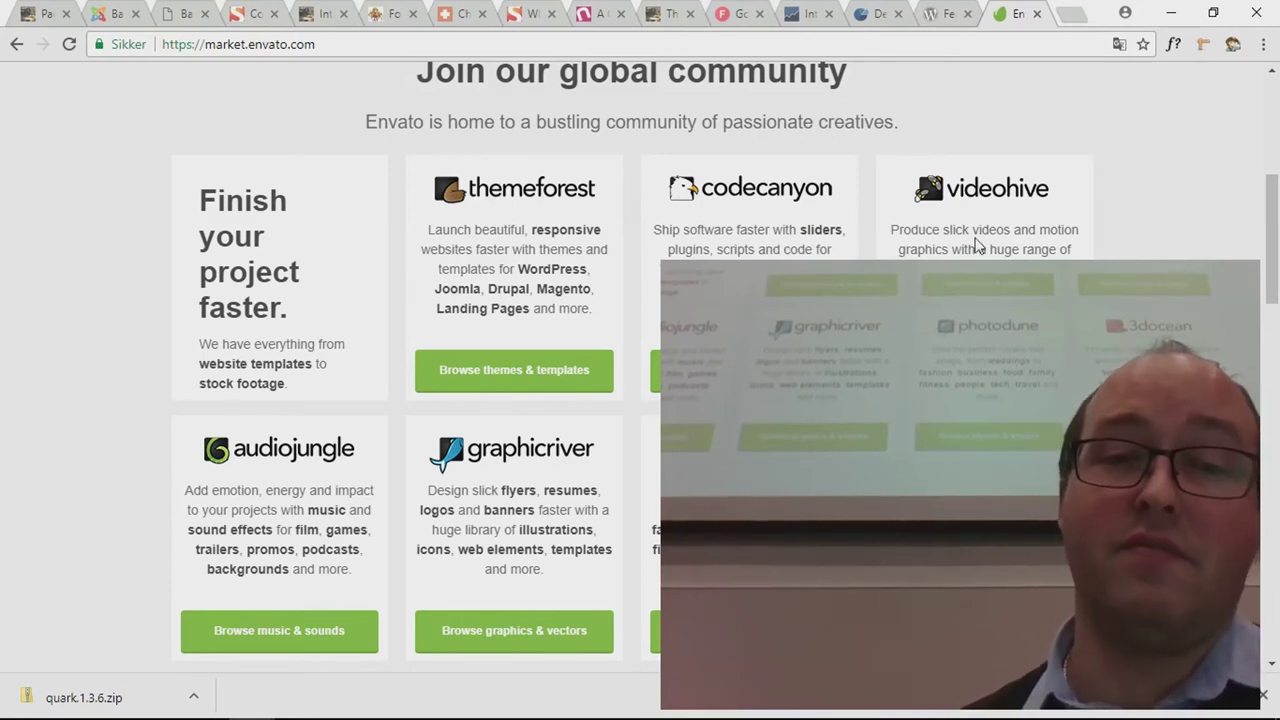
Step: Open ThemeForest's themes and templates from Envato Market and search for "wordpress newspaper"
click(538, 372)
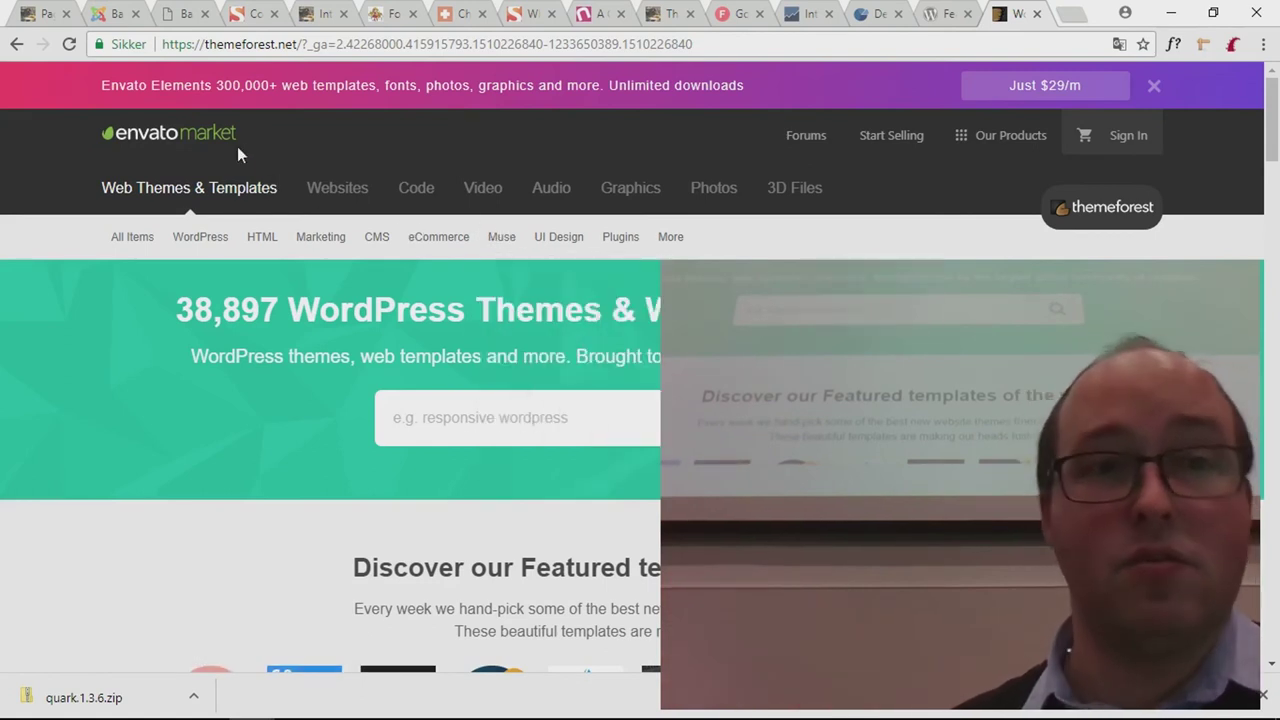
mouse_move(414, 272)
scroll(414, 274, down, 1)
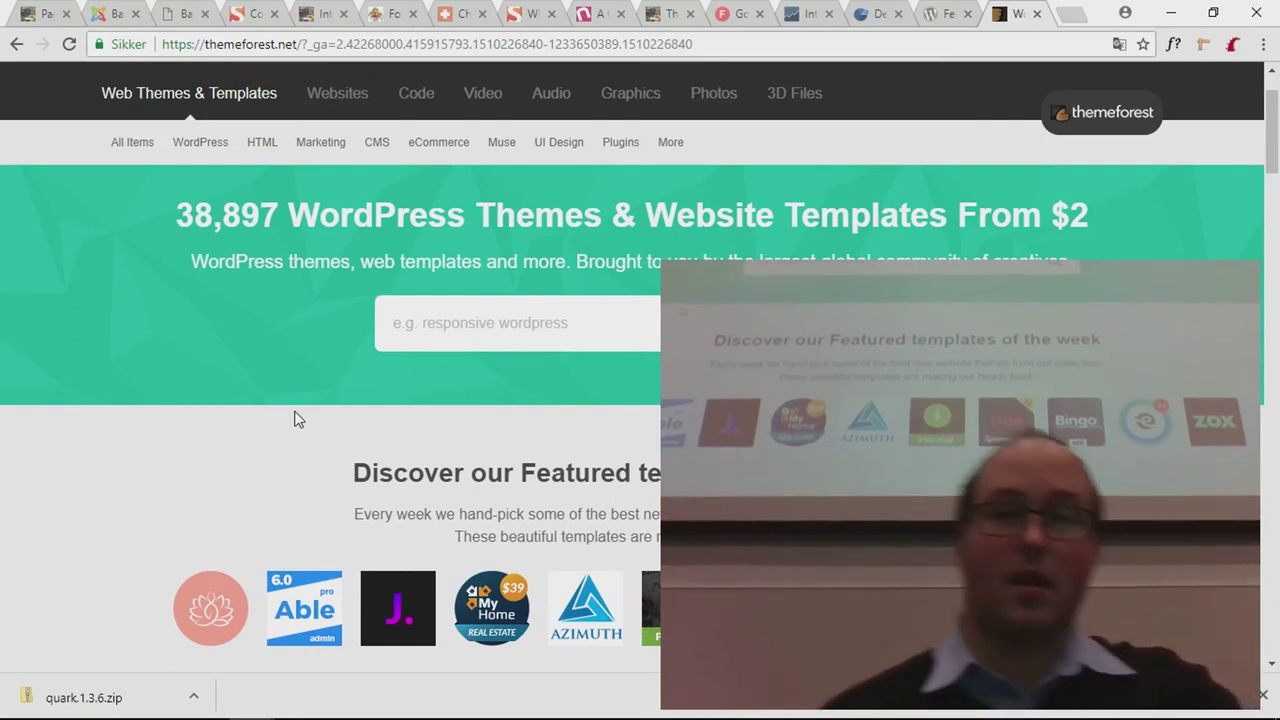
click(450, 323)
text(wordpress )
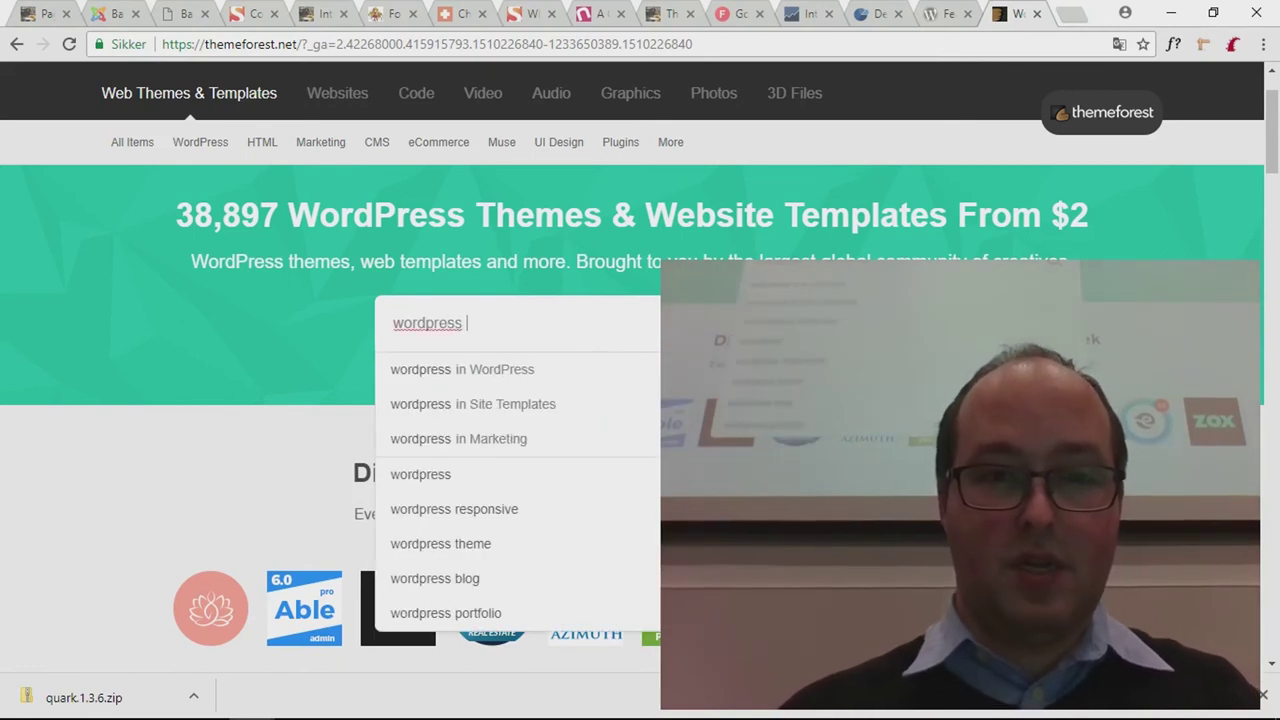
text(new)
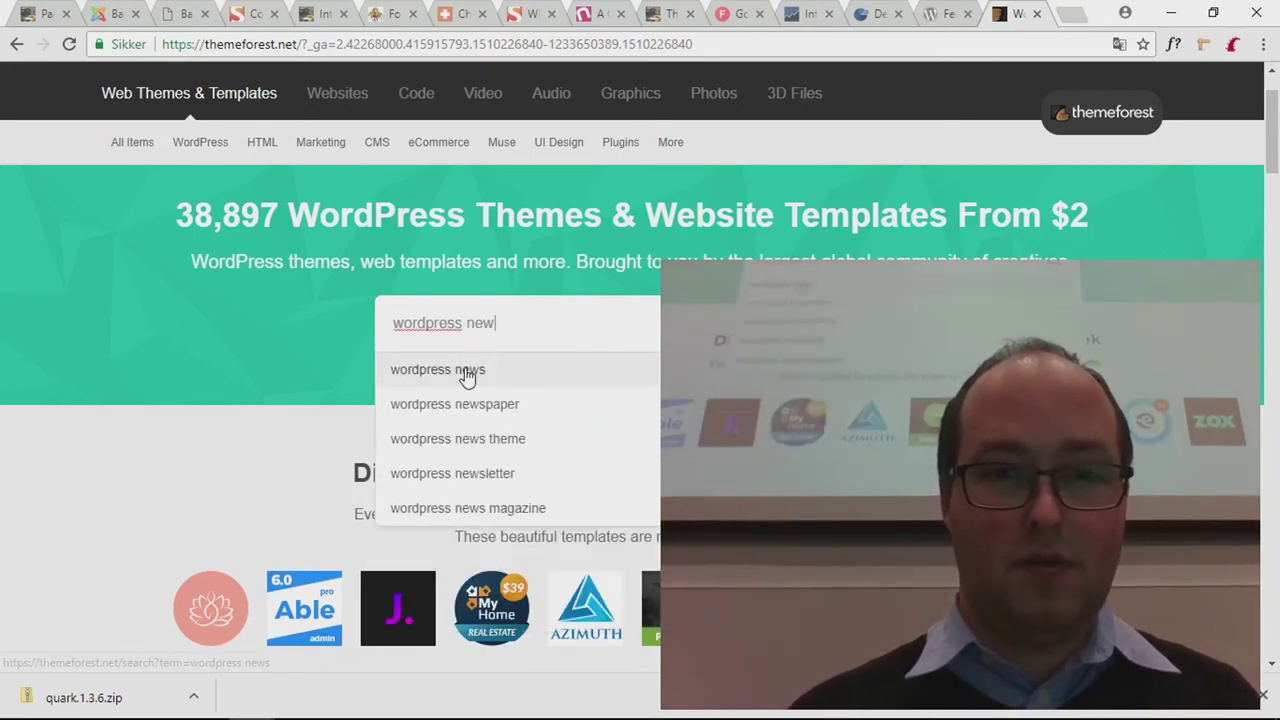
click(458, 406)
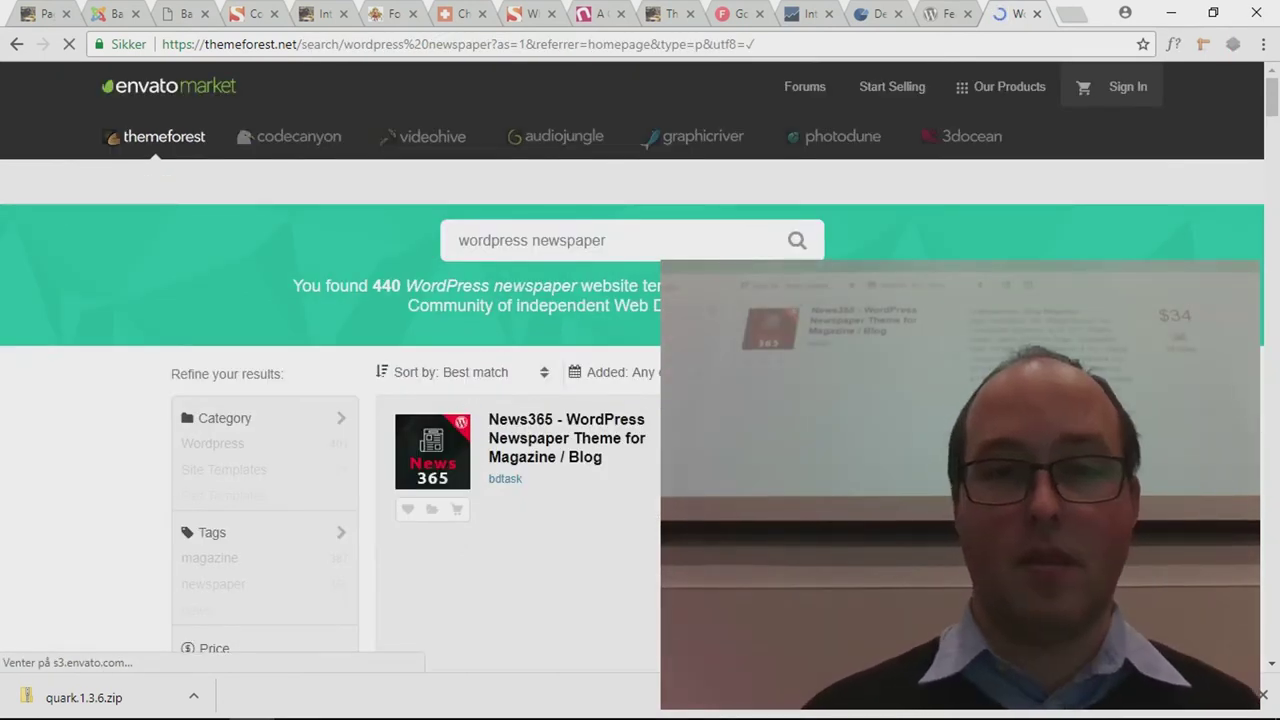
Step: Look through the newspaper theme results and open the News365 theme's page to examine its features and licence offer
scroll(640, 400, down, 3)
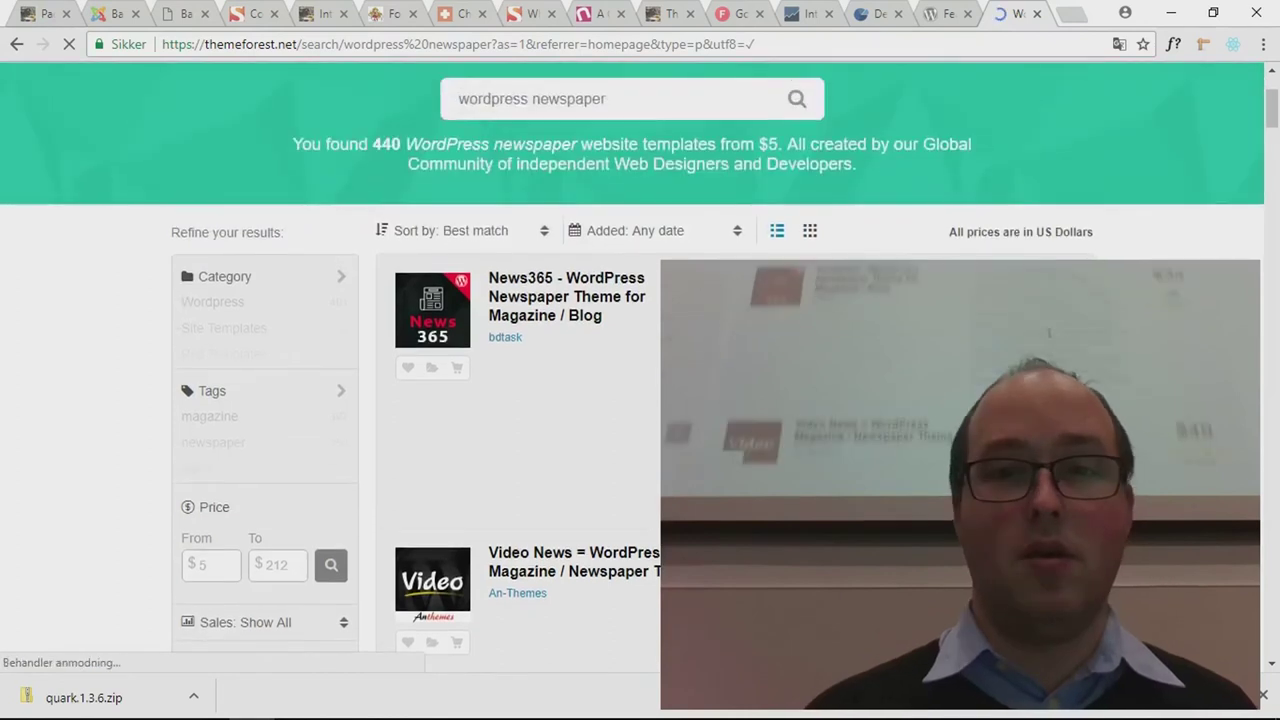
scroll(640, 360, down, 3)
scroll(640, 400, down, 2)
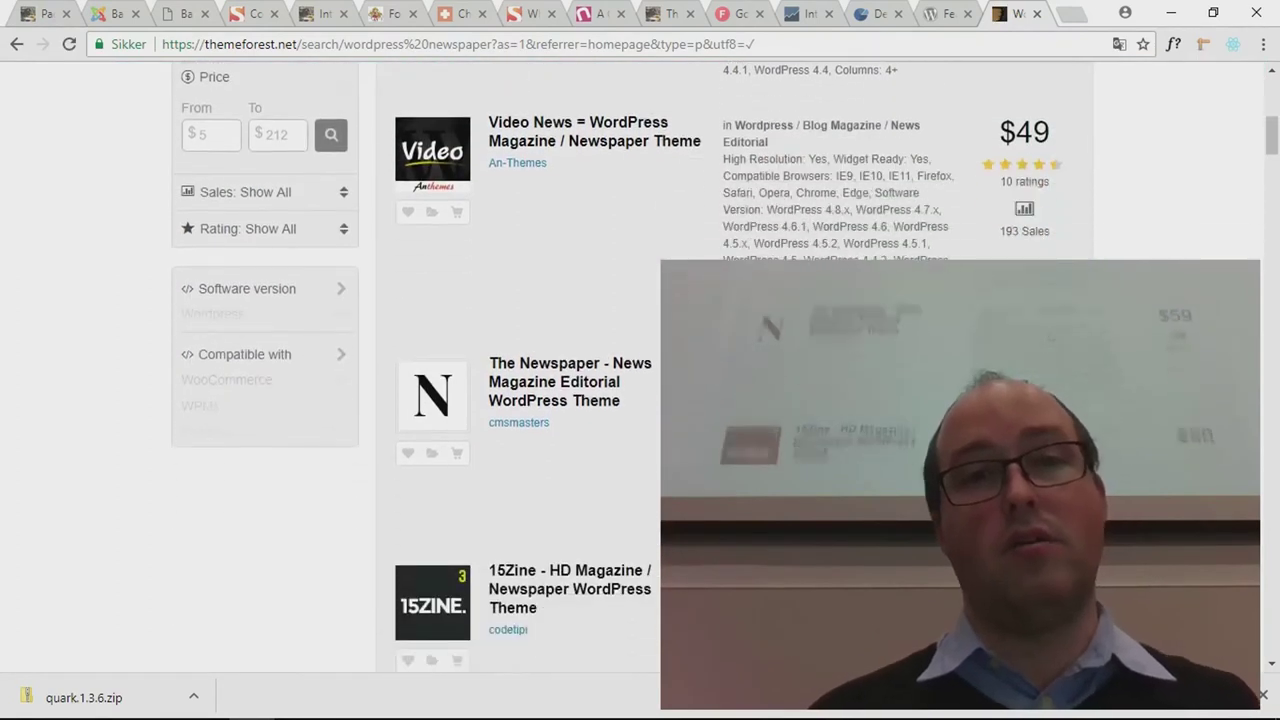
scroll(640, 400, up, 2)
scroll(580, 480, up, 4)
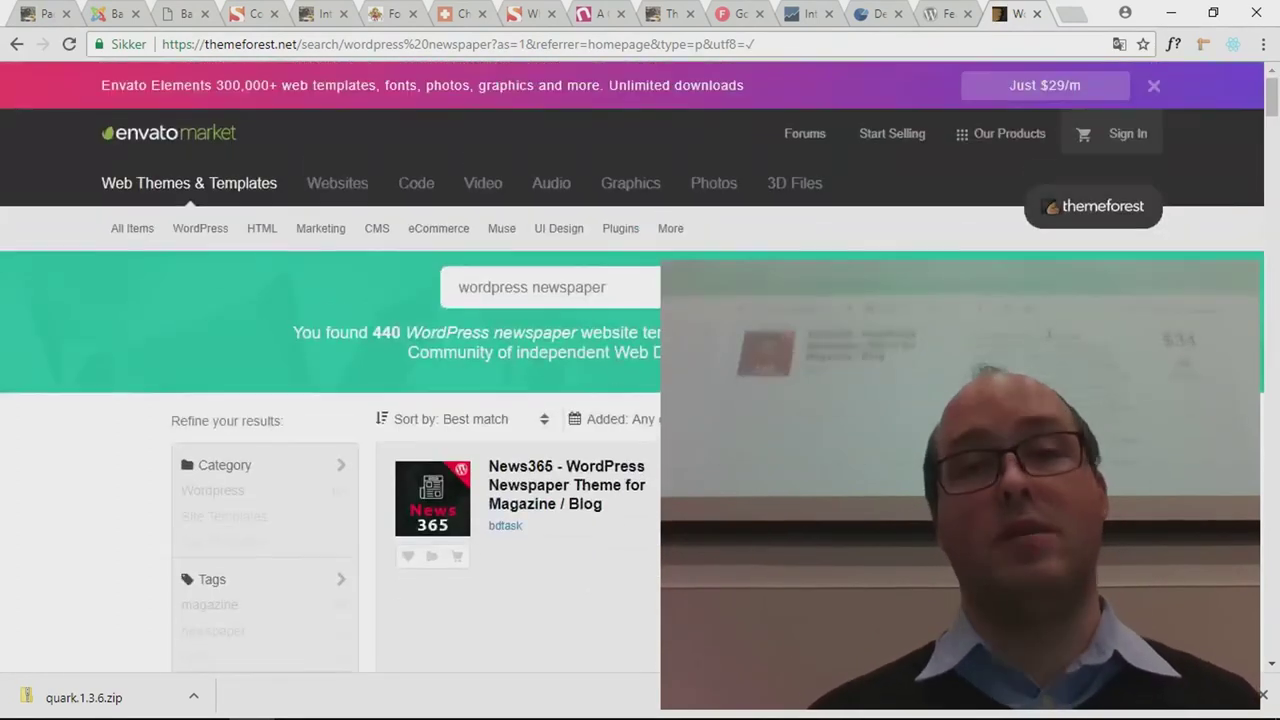
click(580, 480)
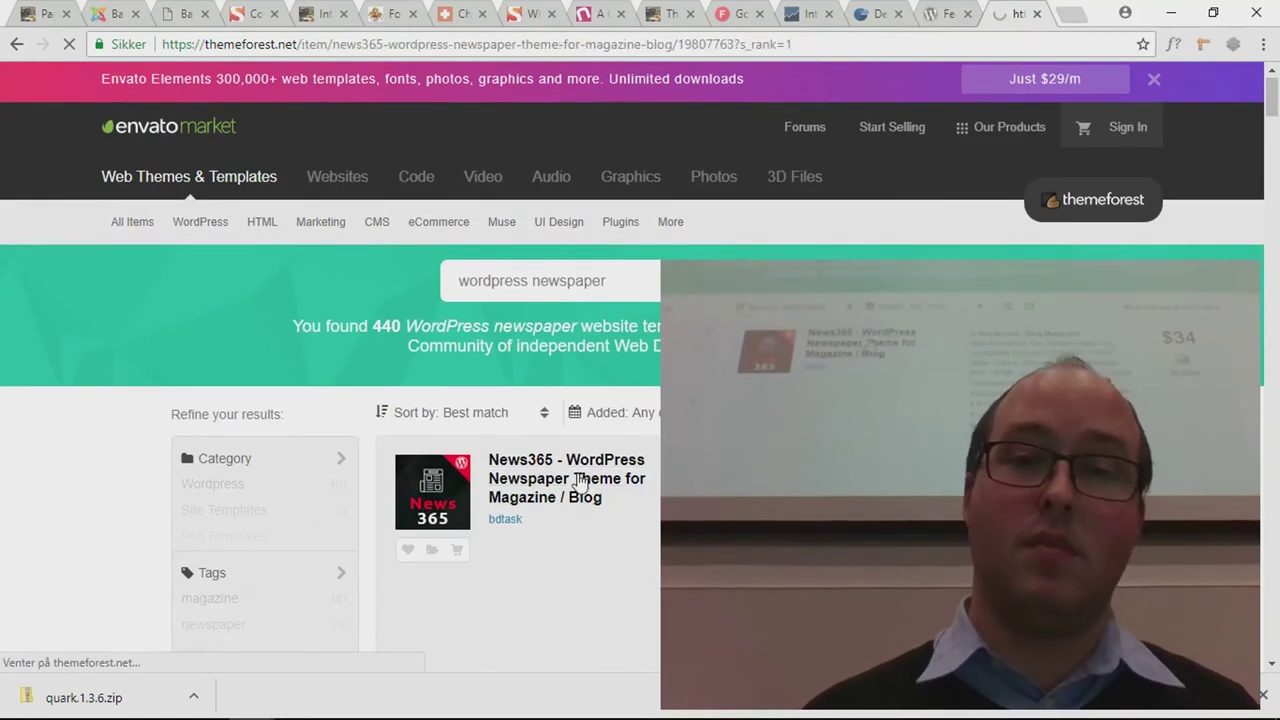
scroll(643, 520, down, 5)
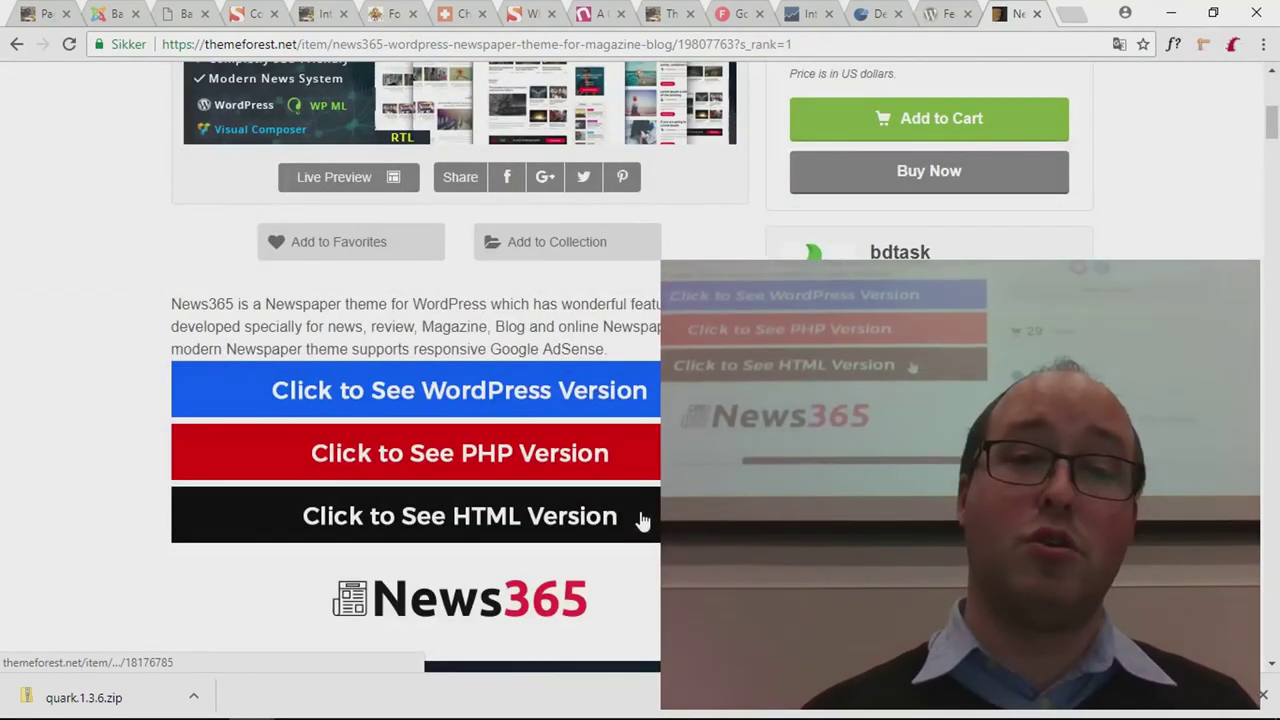
scroll(660, 500, up, 3)
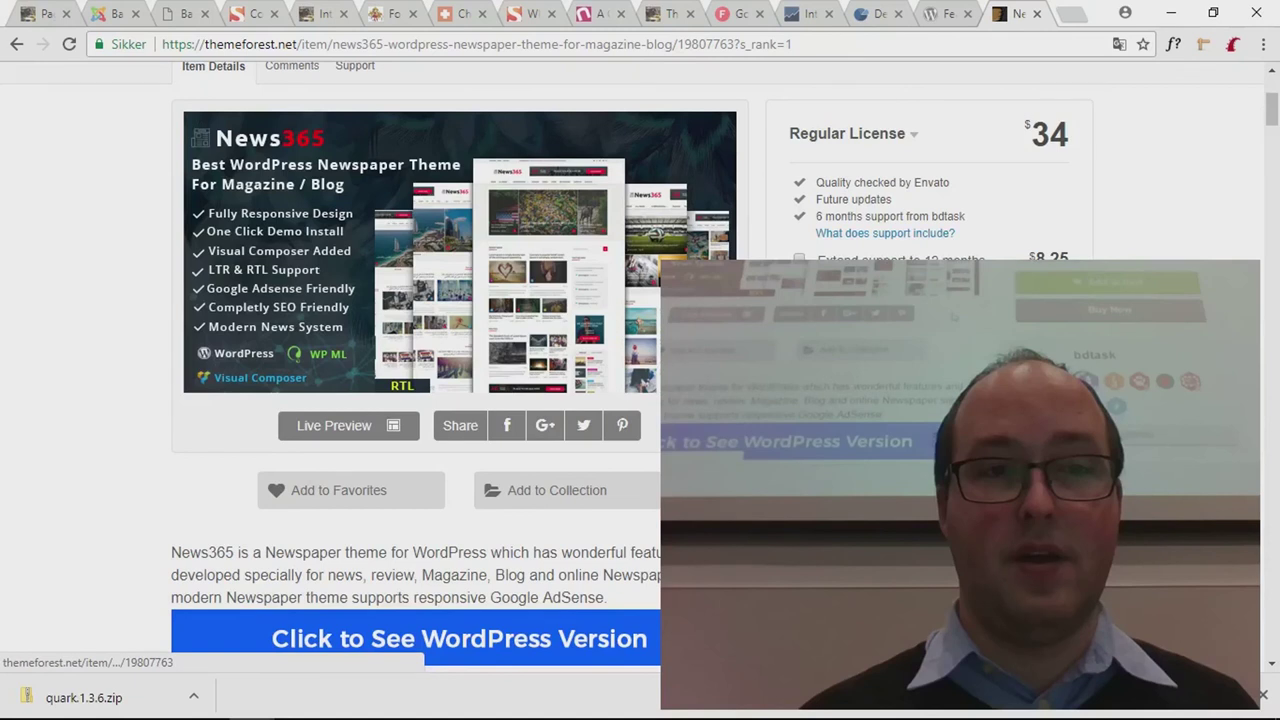
Step: Open the live preview of the News365 theme and look through its layout demos and pricing section
click(626, 622)
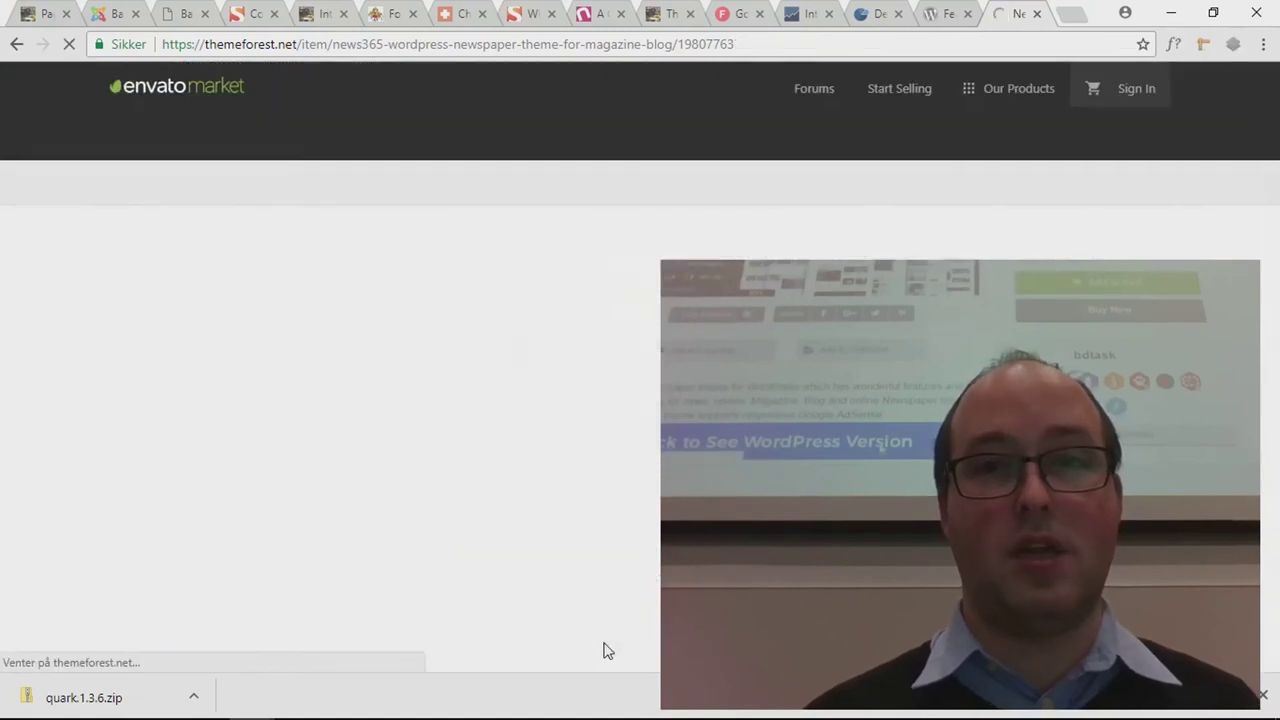
scroll(656, 513, down, 5)
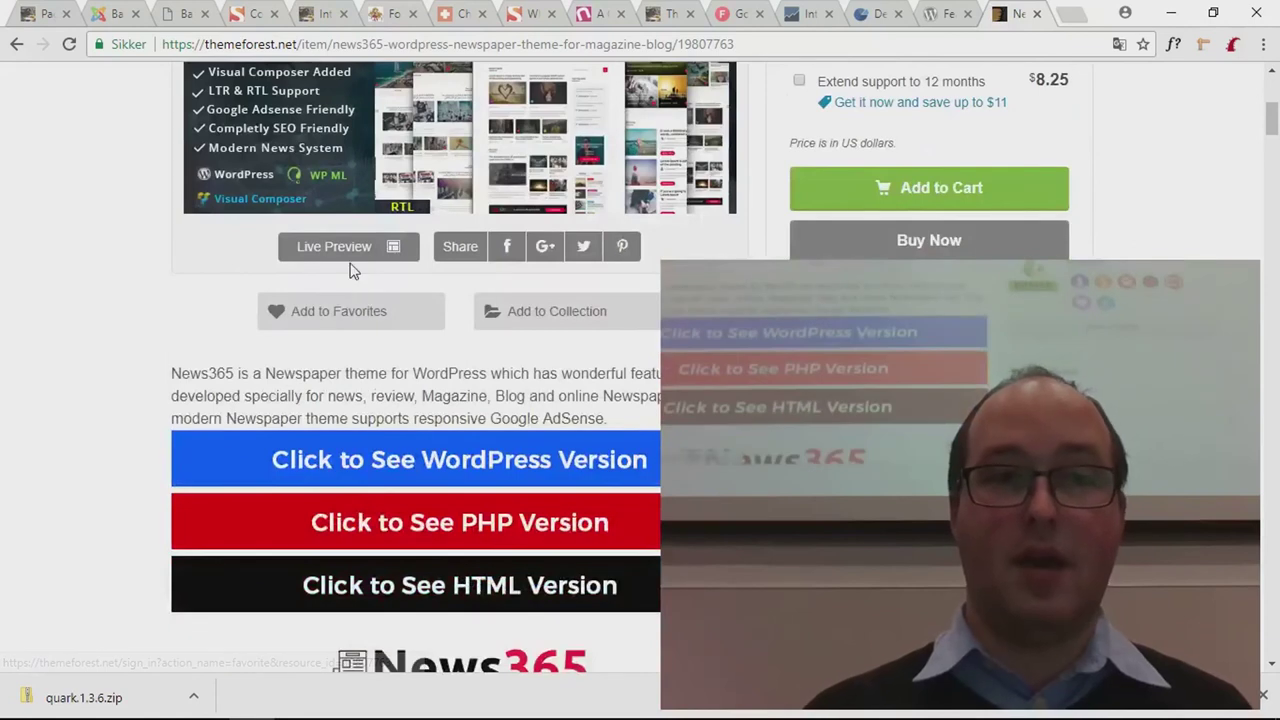
click(355, 250)
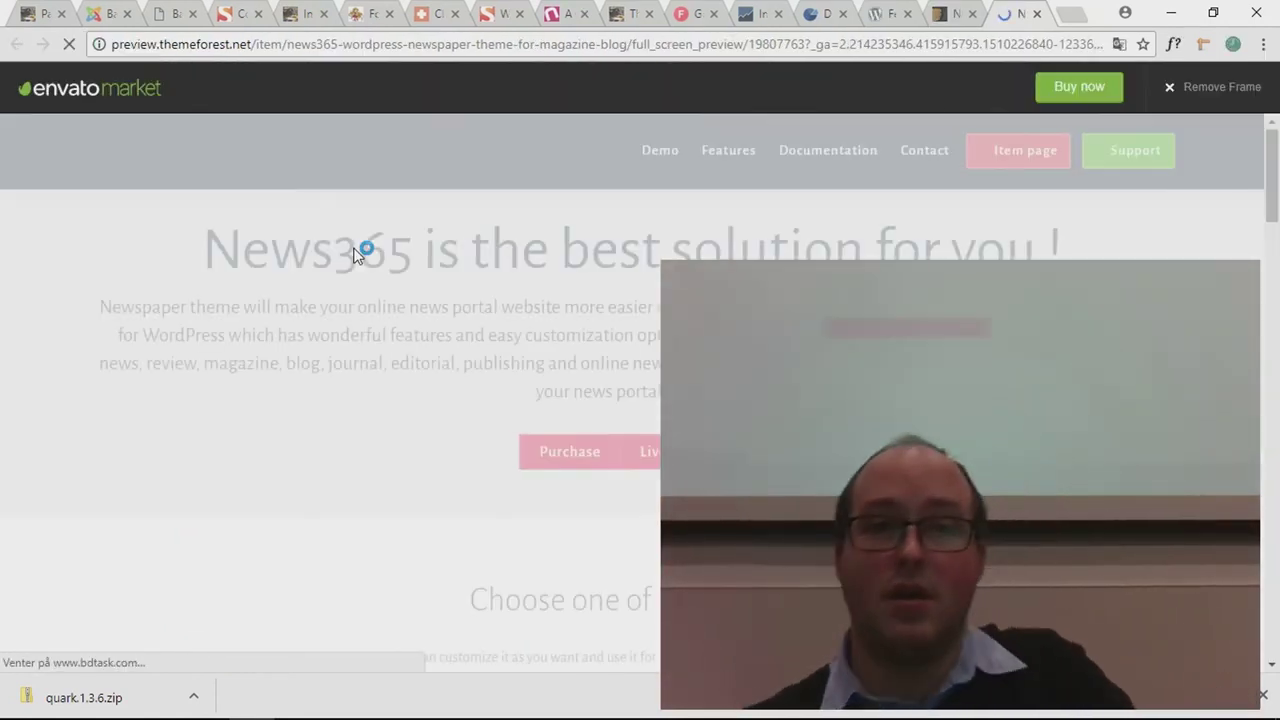
scroll(488, 361, down, 2)
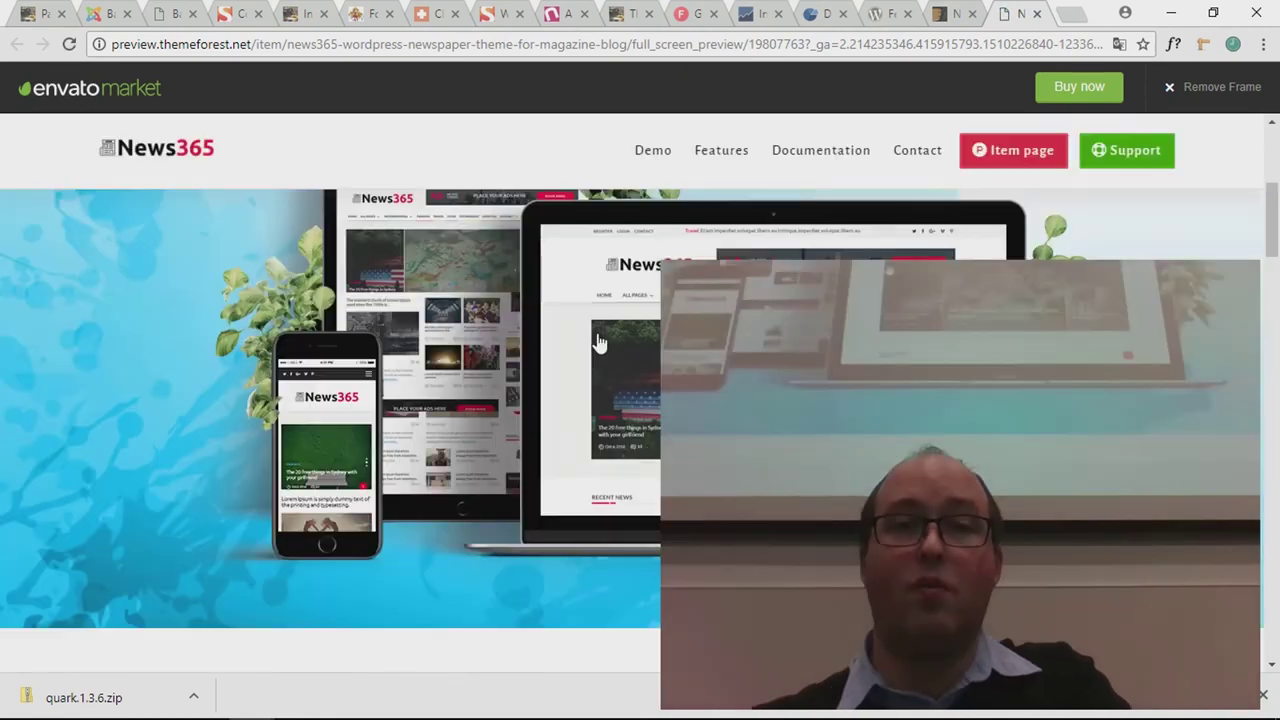
scroll(597, 341, down, 9)
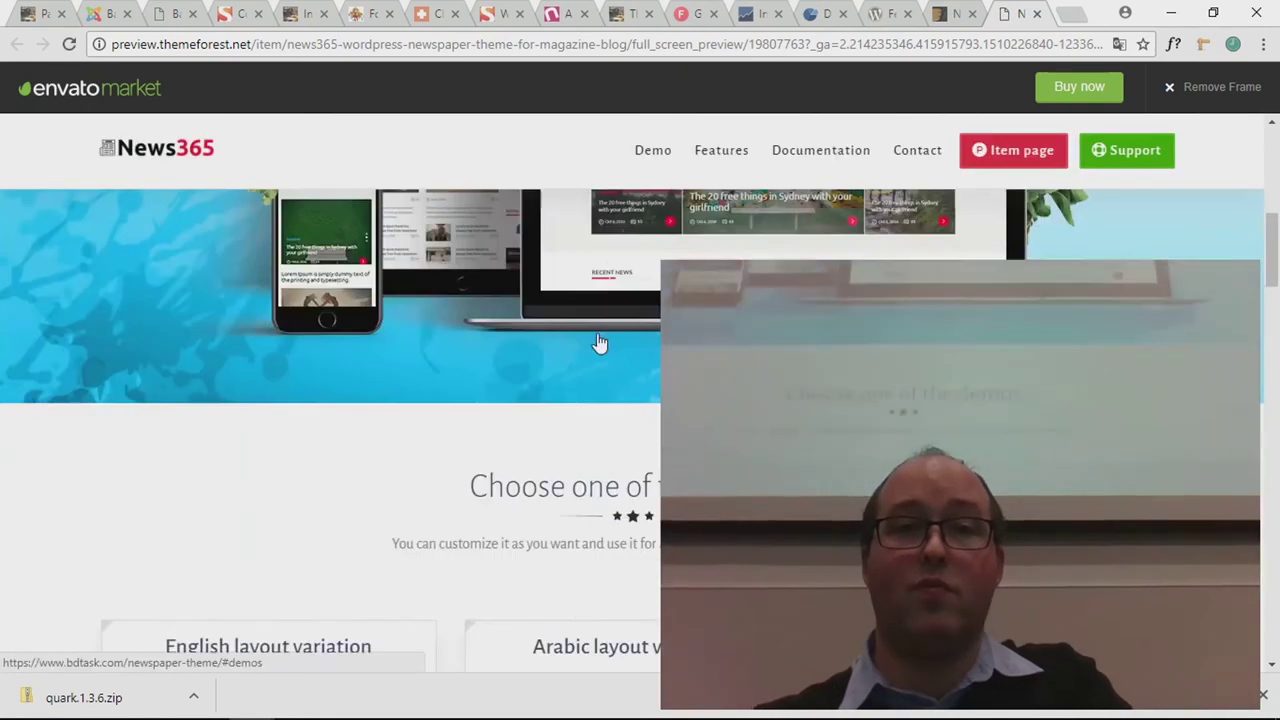
scroll(597, 341, up, 5)
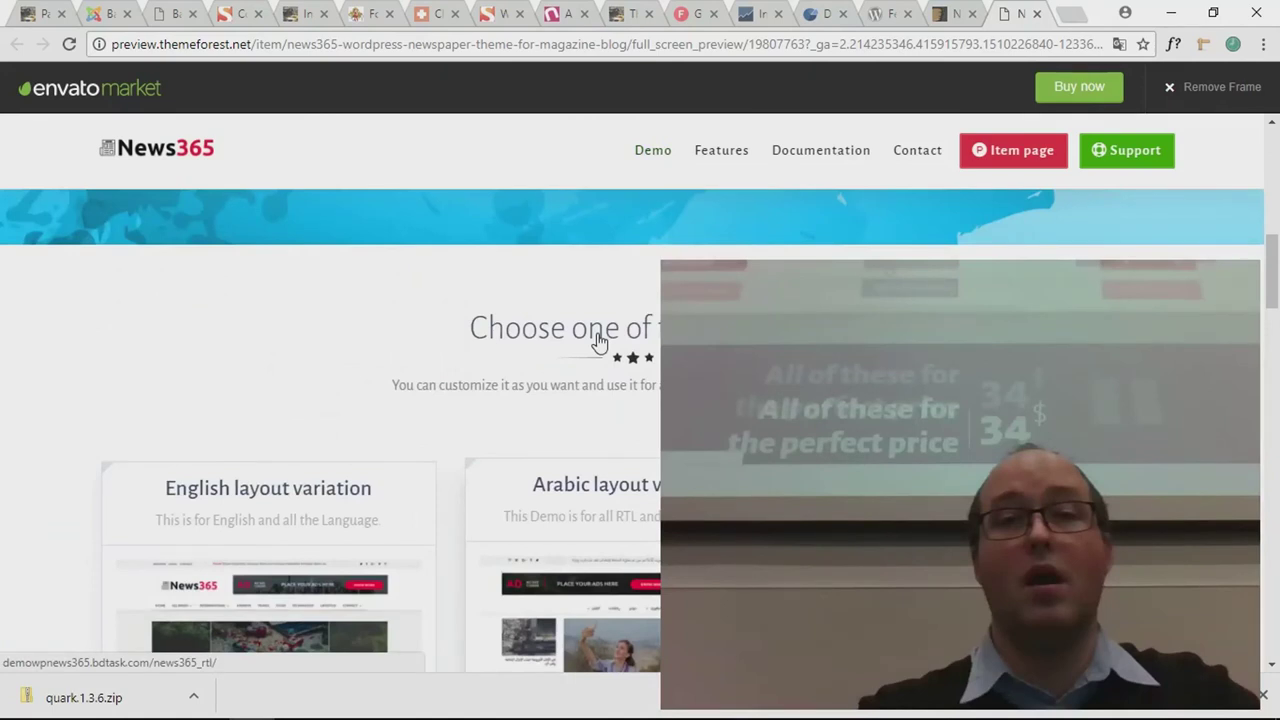
scroll(597, 341, up, 2)
scroll(597, 341, down, 7)
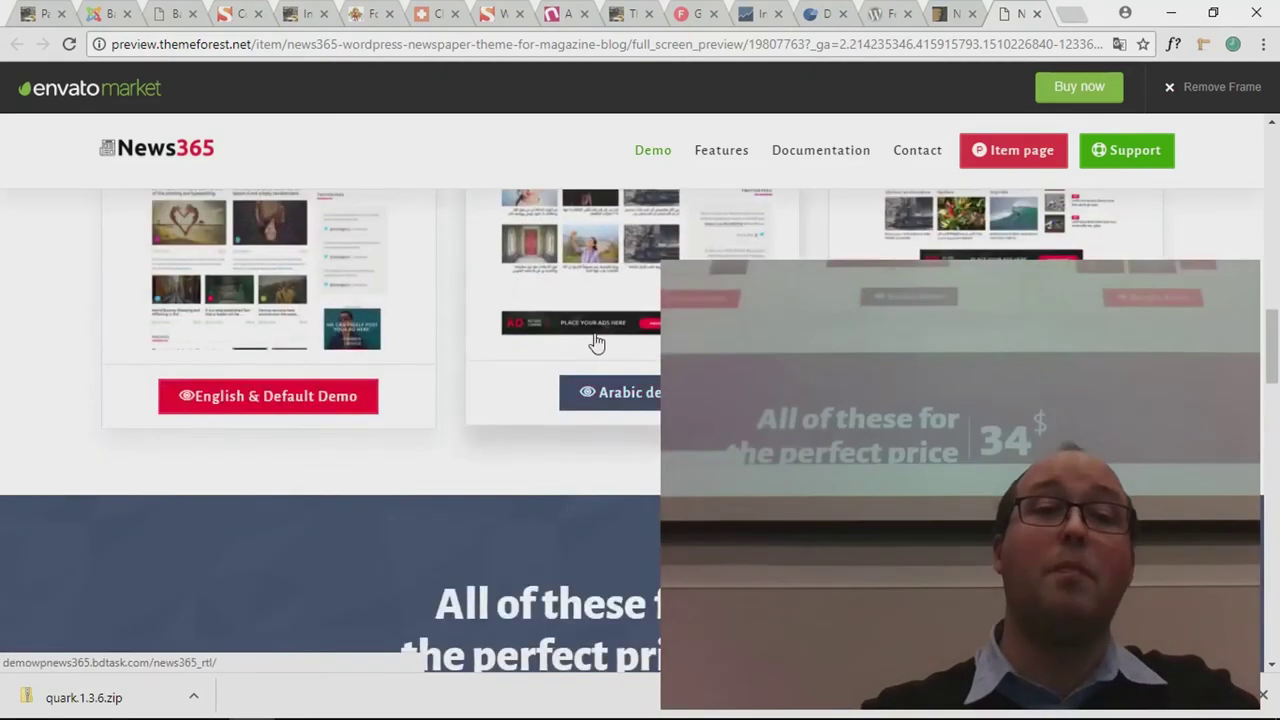
Step: Open the English & Default Demo, examine its news home page sections, and close the demo and the live preview
click(334, 402)
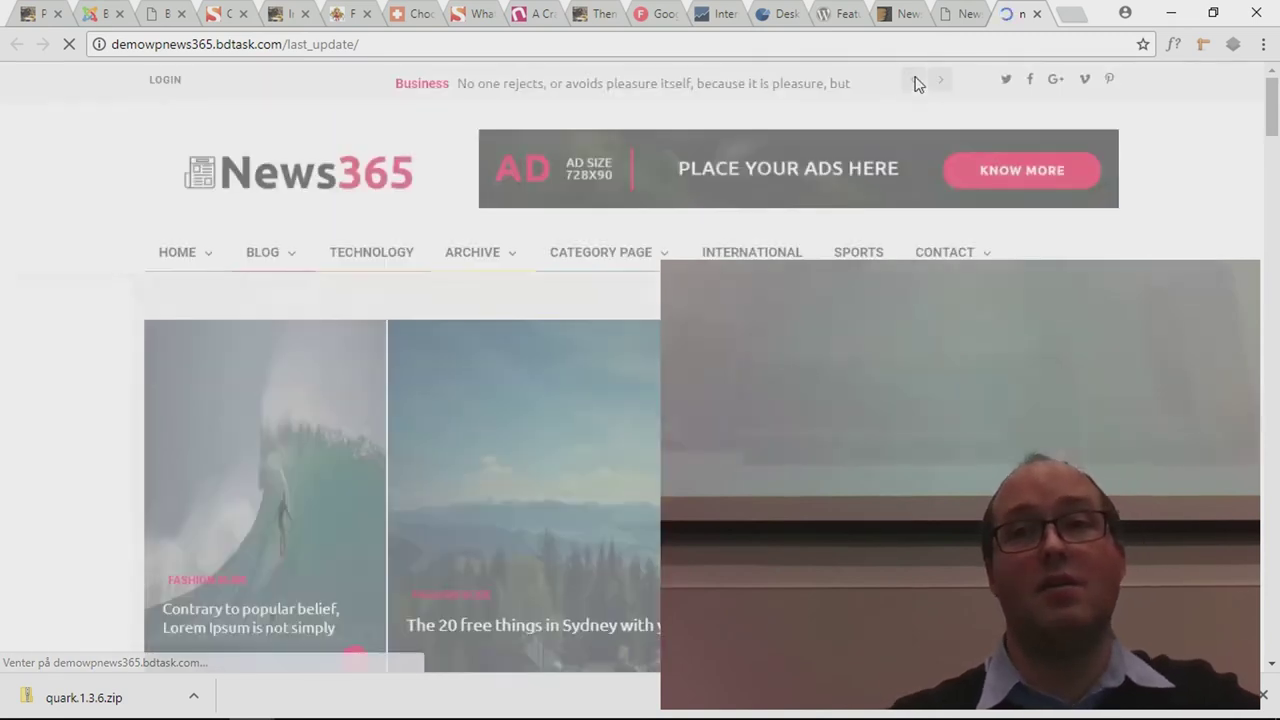
scroll(917, 84, down, 2)
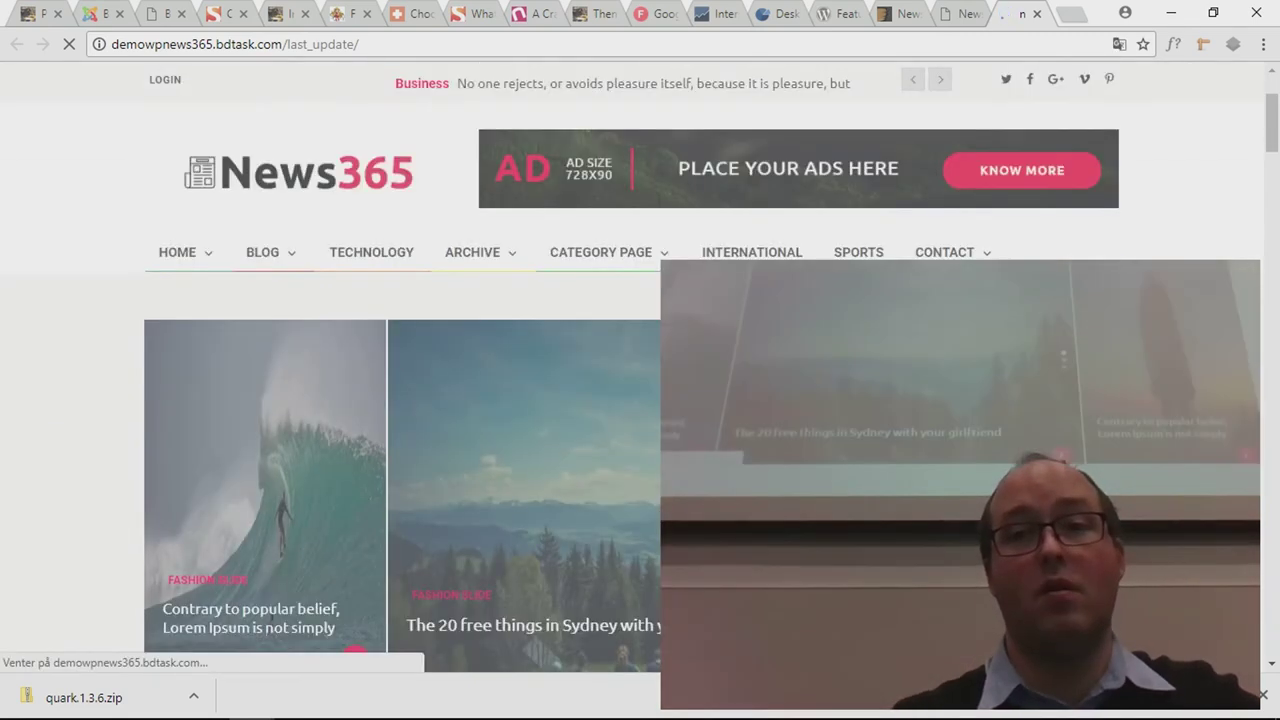
scroll(640, 400, down, 3)
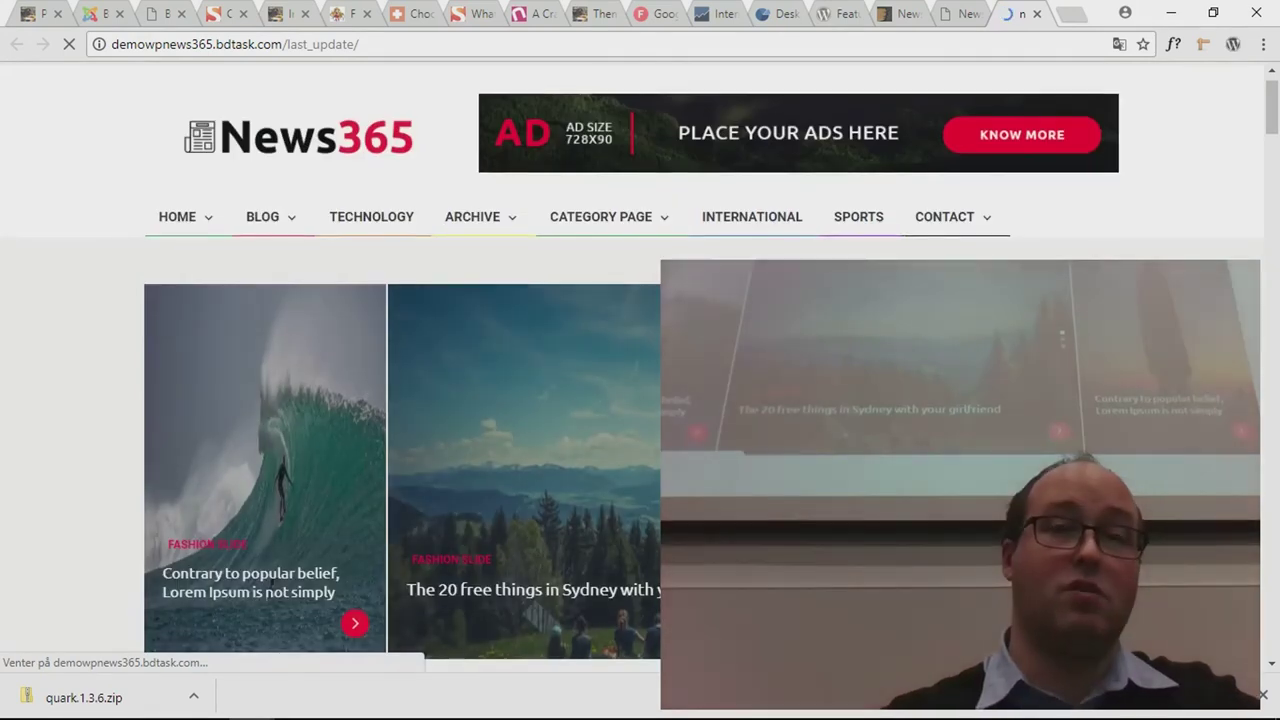
scroll(640, 400, down, 3)
scroll(640, 400, down, 5)
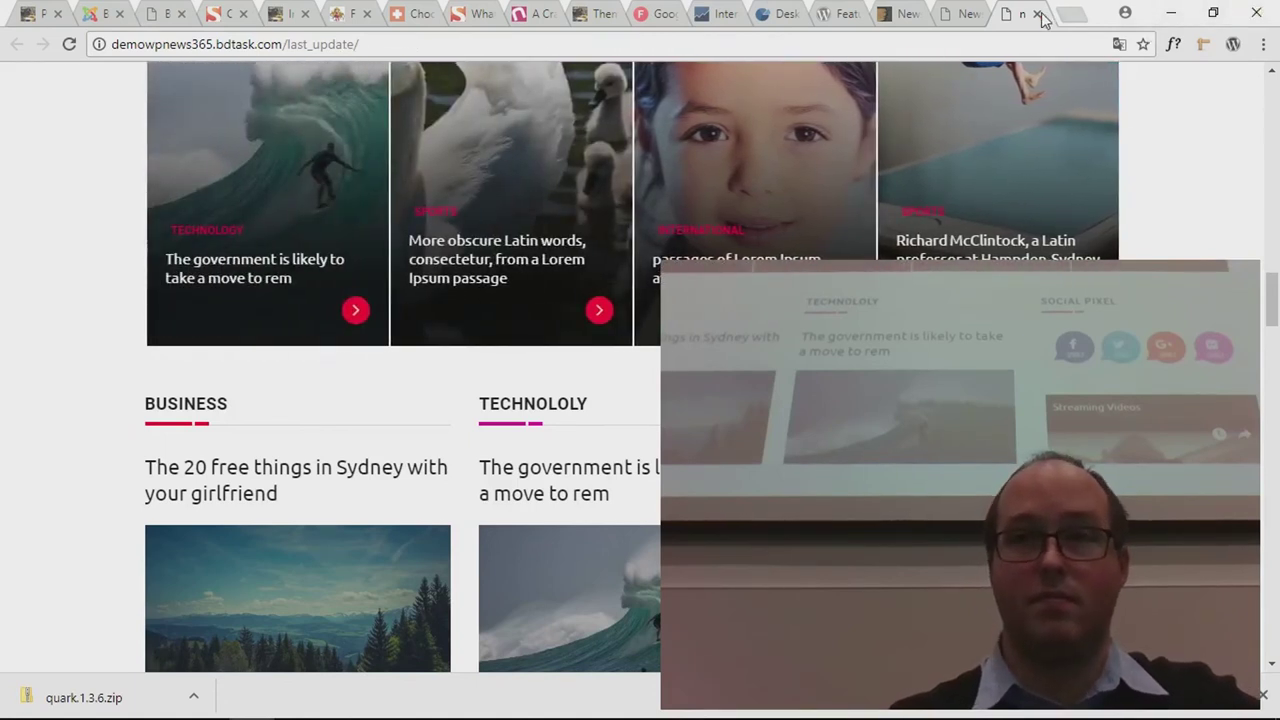
click(1037, 14)
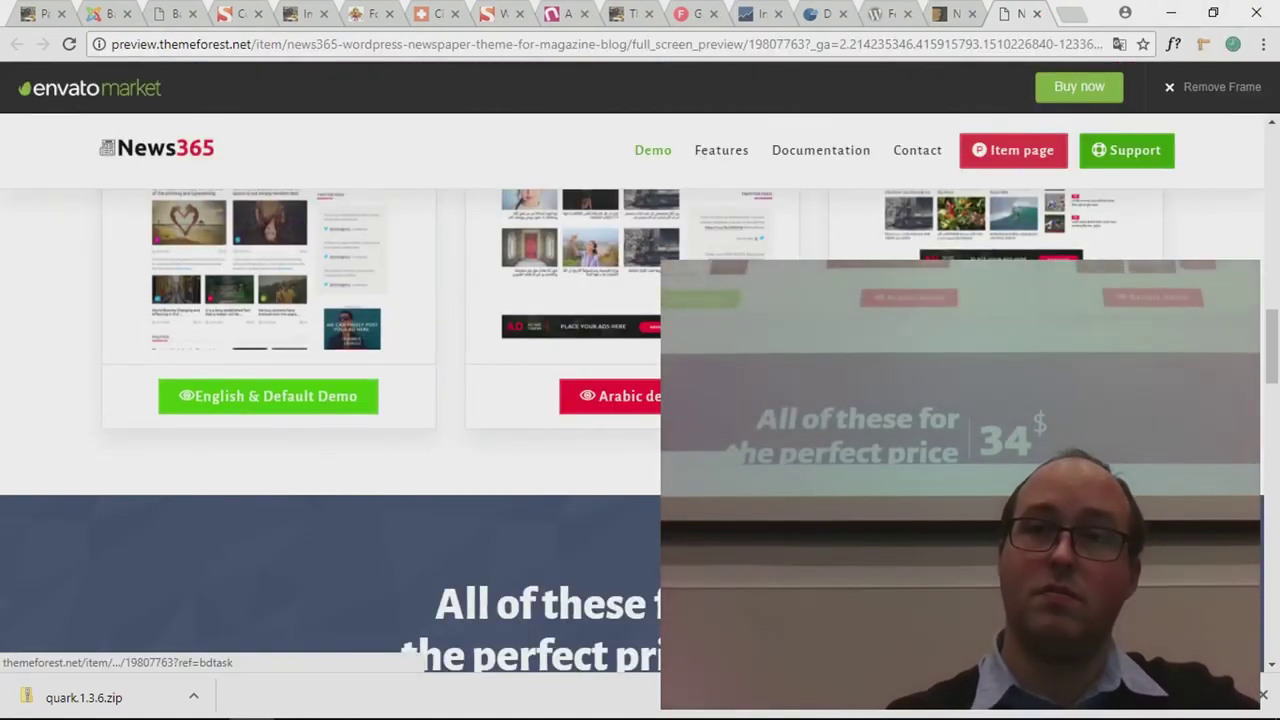
click(1037, 14)
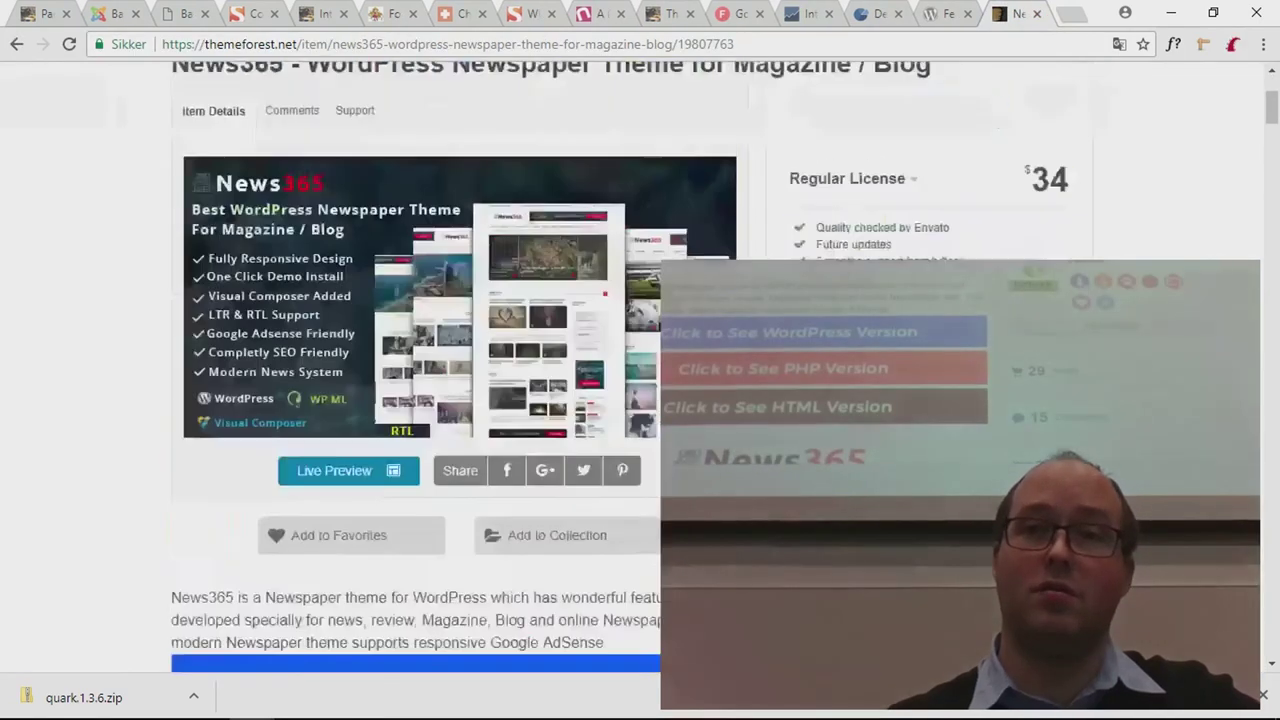
Step: Revisit the WordPress.org Theme Directory and return to the News365 item page on ThemeForest
scroll(640, 400, down, 1)
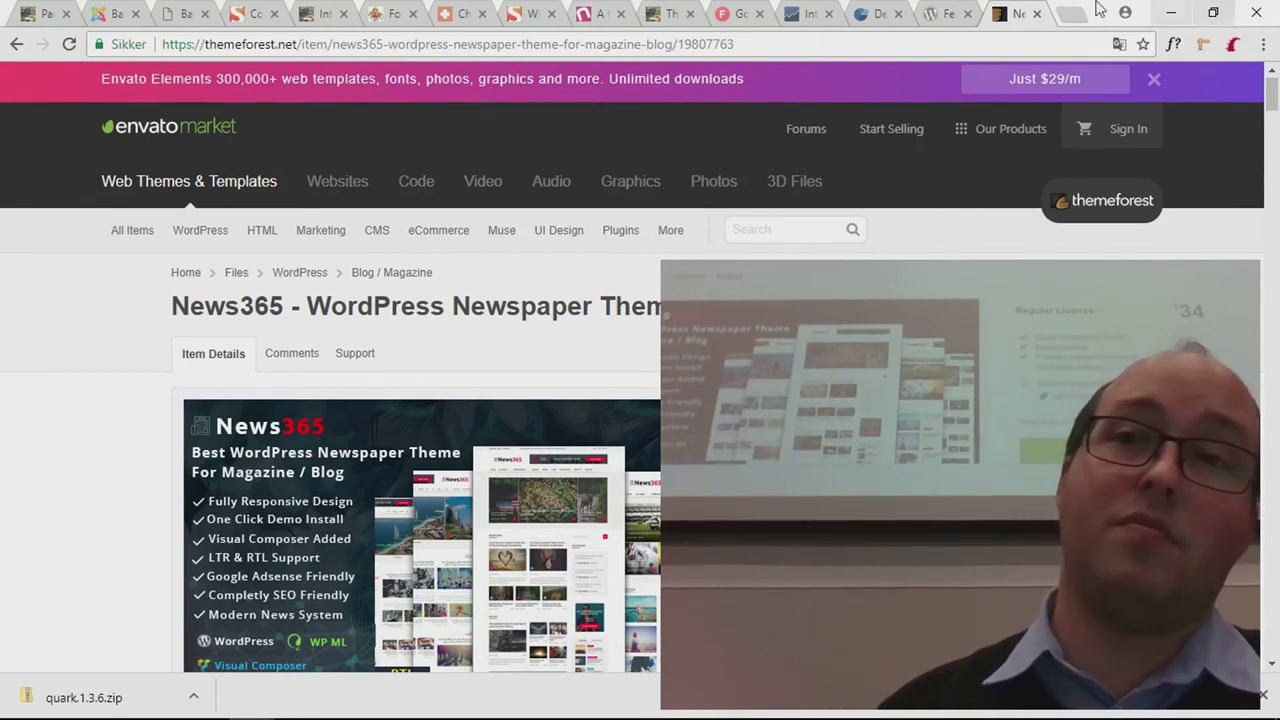
click(948, 13)
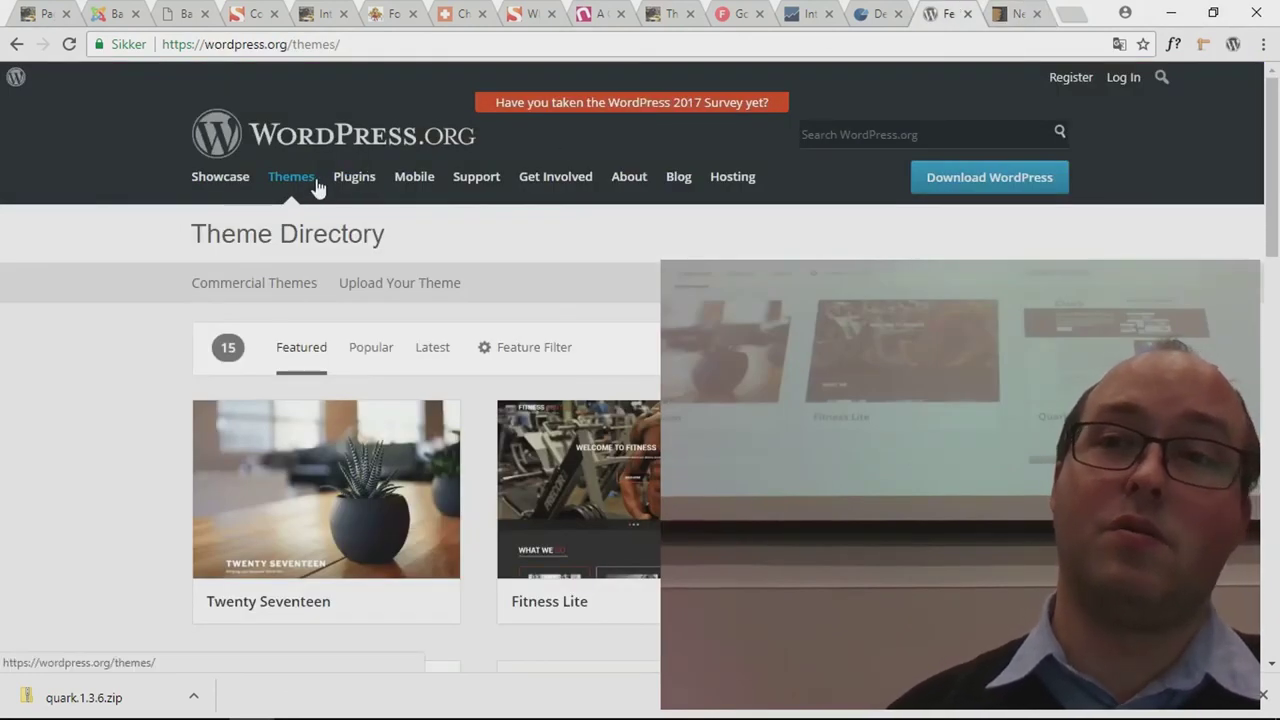
click(1020, 16)
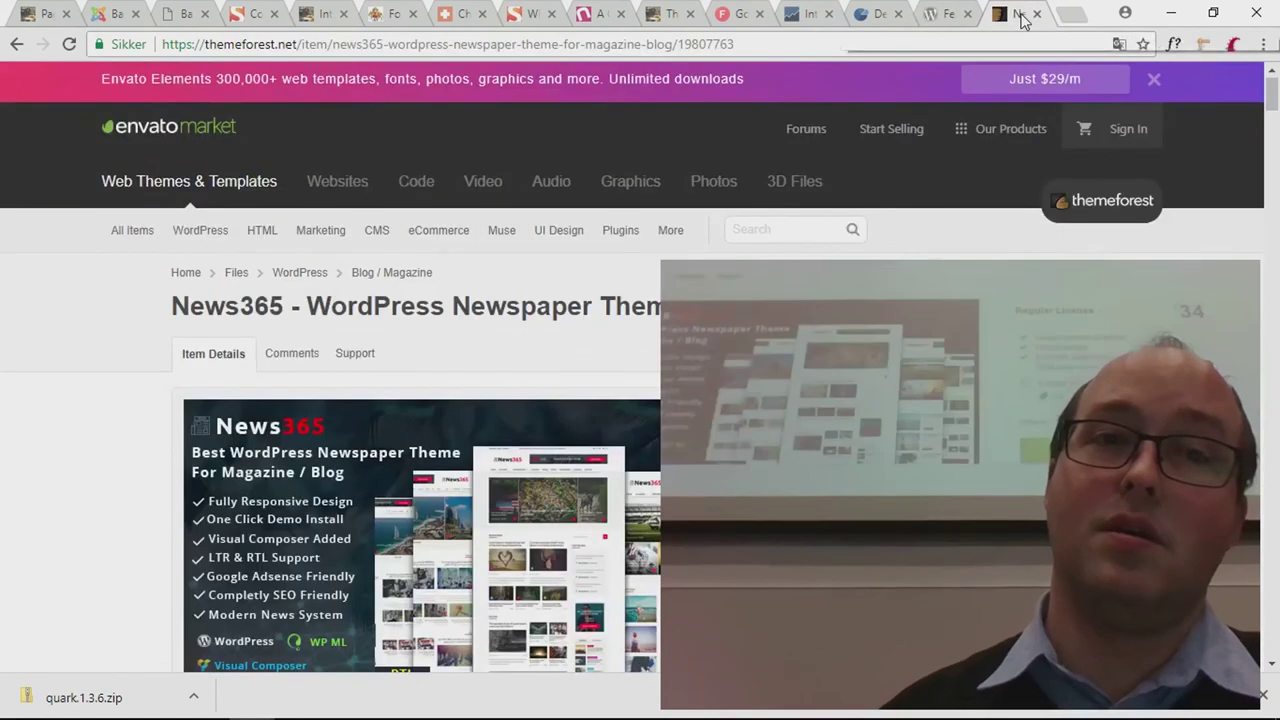